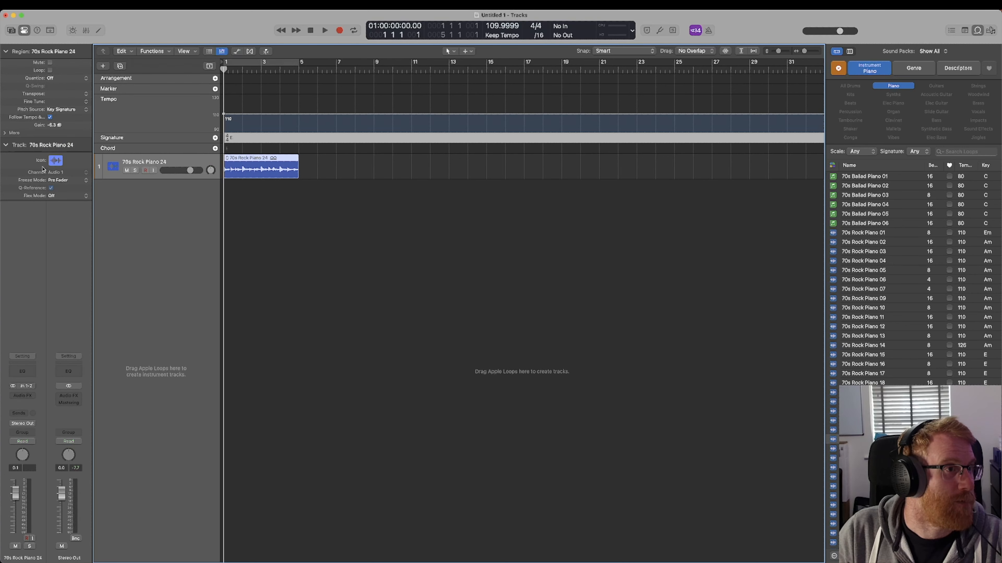
left_click(64, 110)
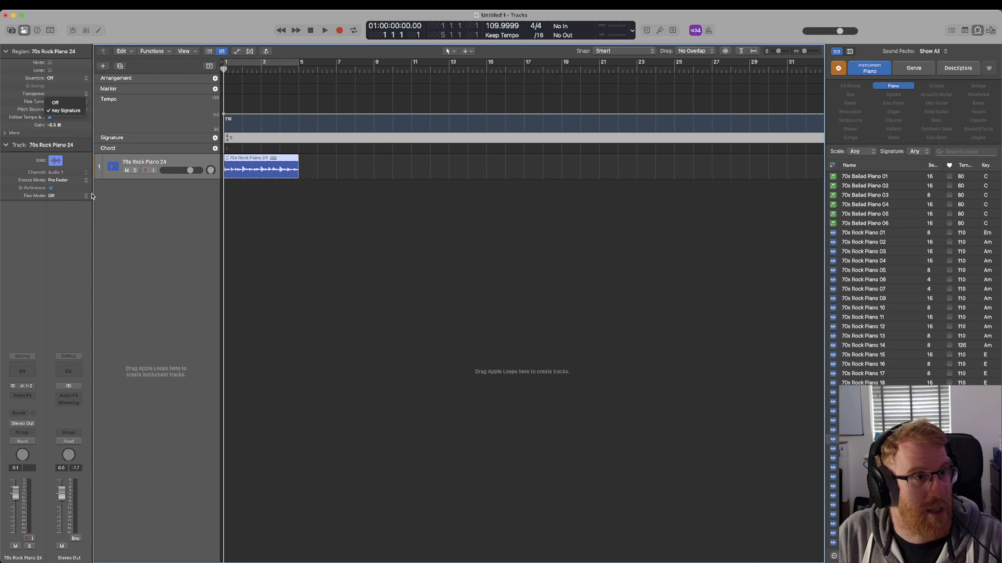
left_click(147, 254)
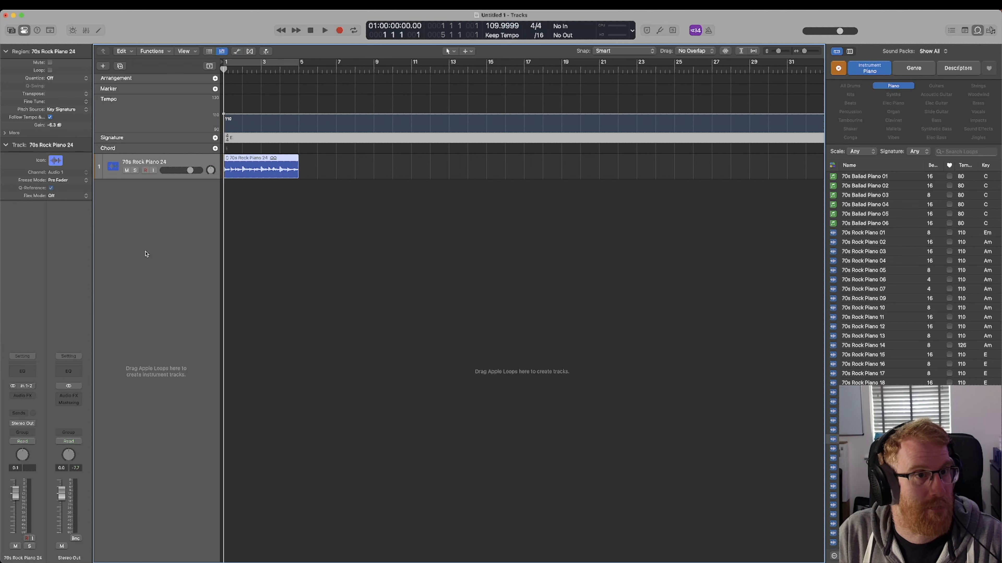
Add a chord at the start of the chord track and set its root note to F
left_click(215, 149)
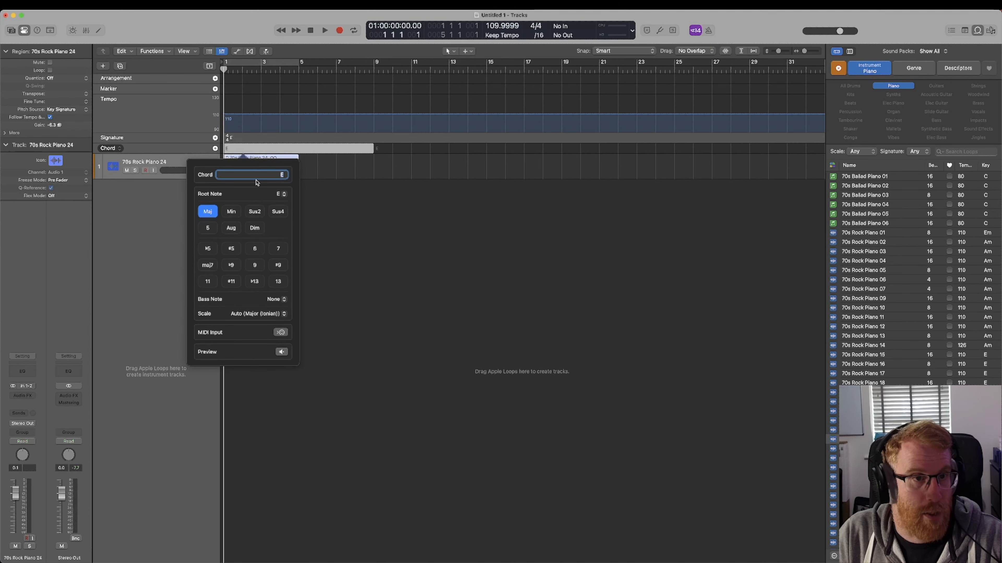
left_click(284, 196)
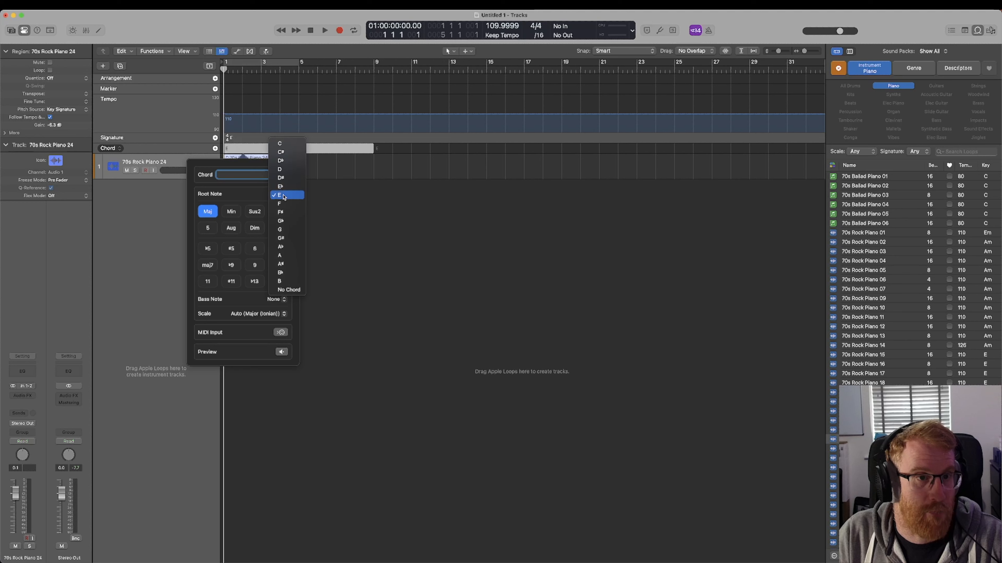
left_click(283, 203)
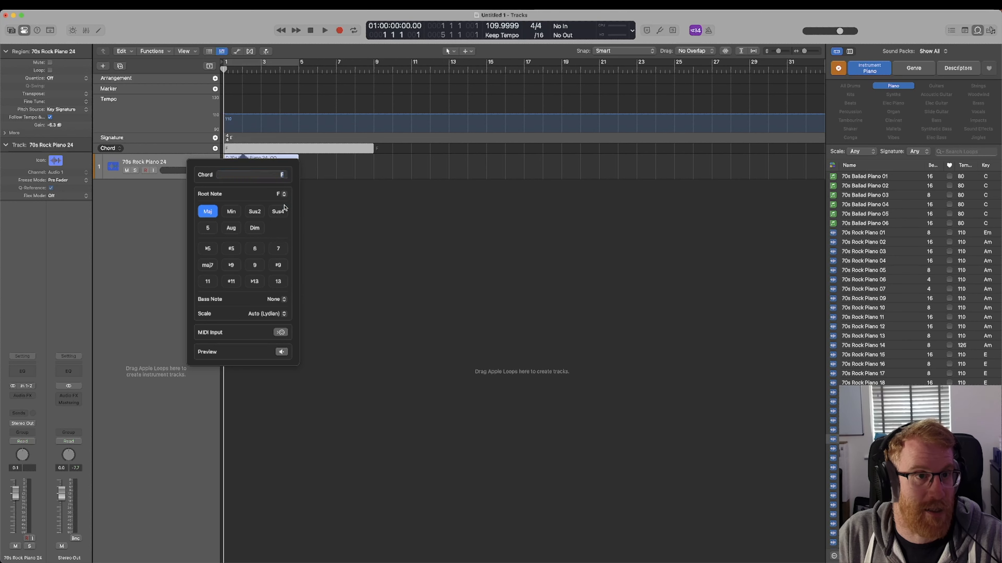
left_click(300, 334)
Fill the chord group on the chord track with the I - V - vi - IV chord progression
right_click(341, 151)
mouse_move(365, 152)
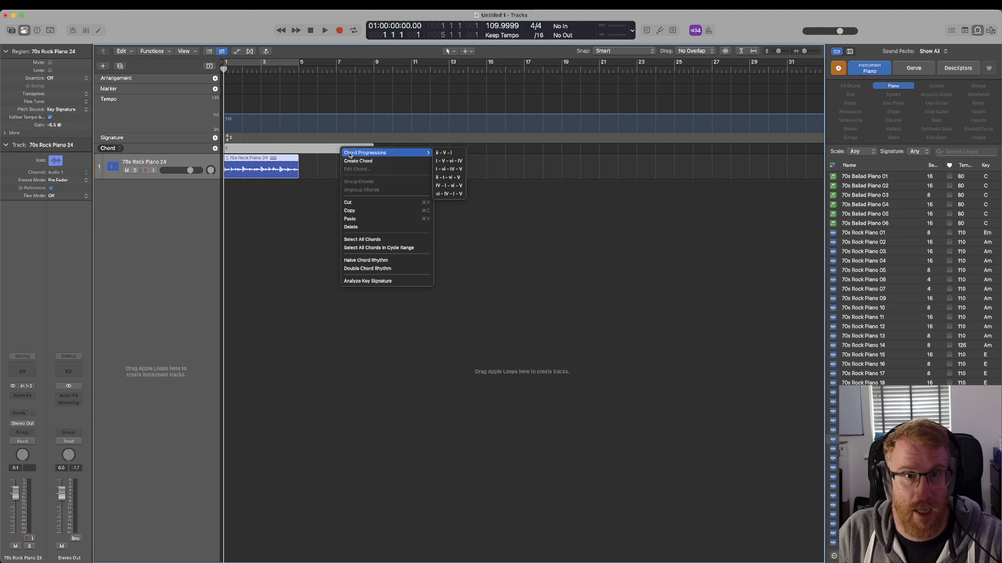
left_click(449, 160)
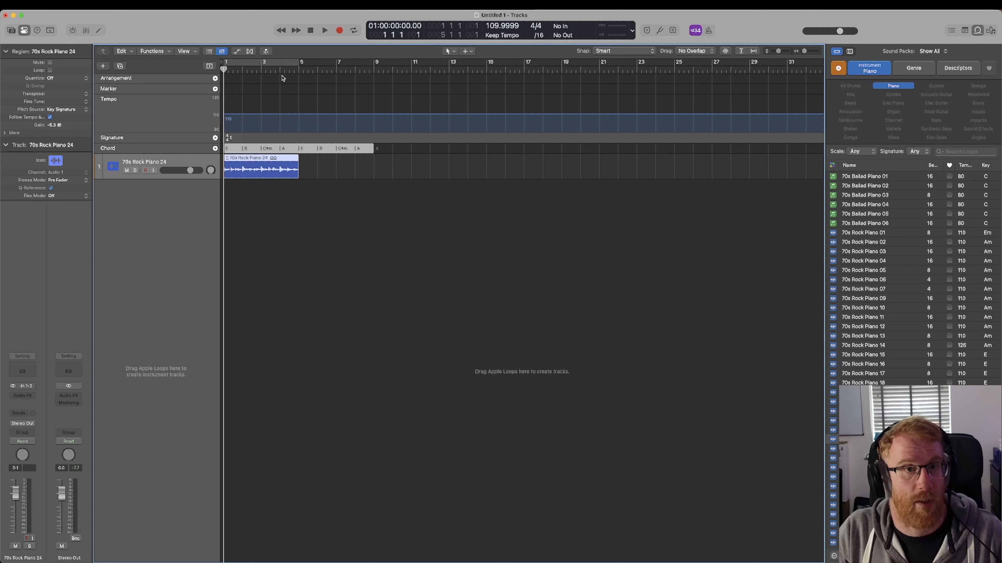
Turn on the cycle area over the first four bars, audition the 70s Rock Piano 24 loop and expand the additional region parameters
left_click(273, 65)
key("space")
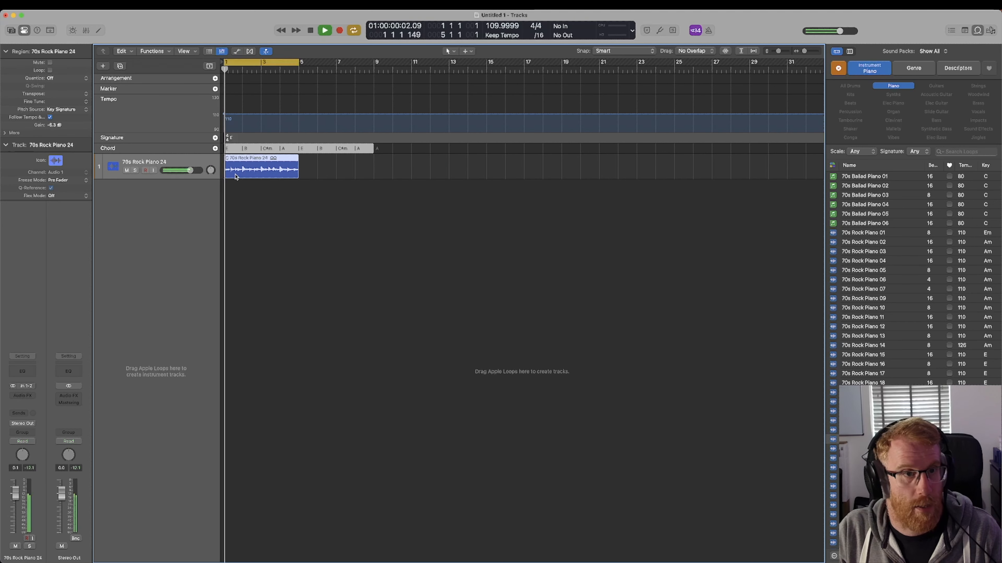
left_click(71, 110)
left_click(71, 103)
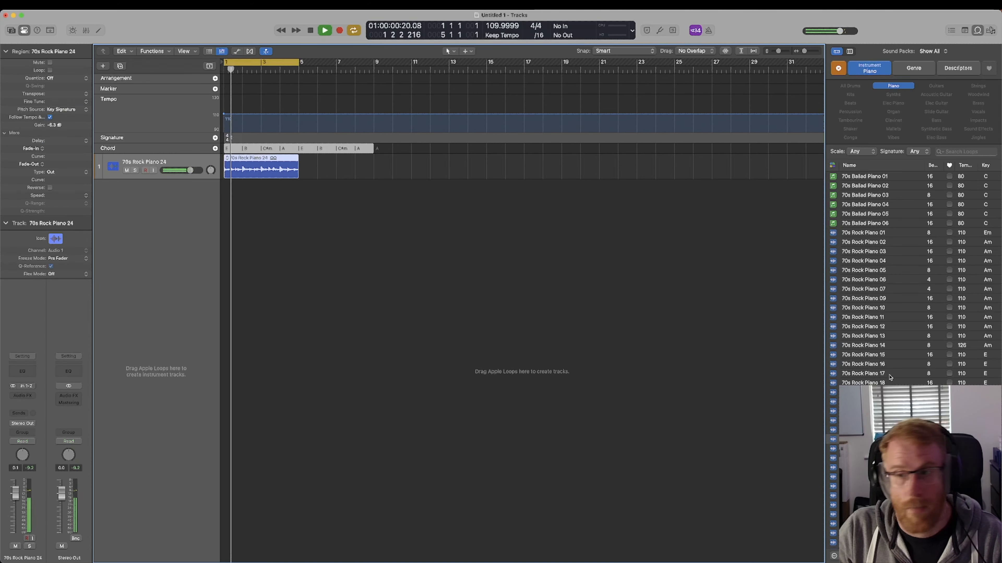
key("space")
Add the 70s Rock Piano 11 loop on a new track at bar 1 and play both piano loops together
left_click(864, 317)
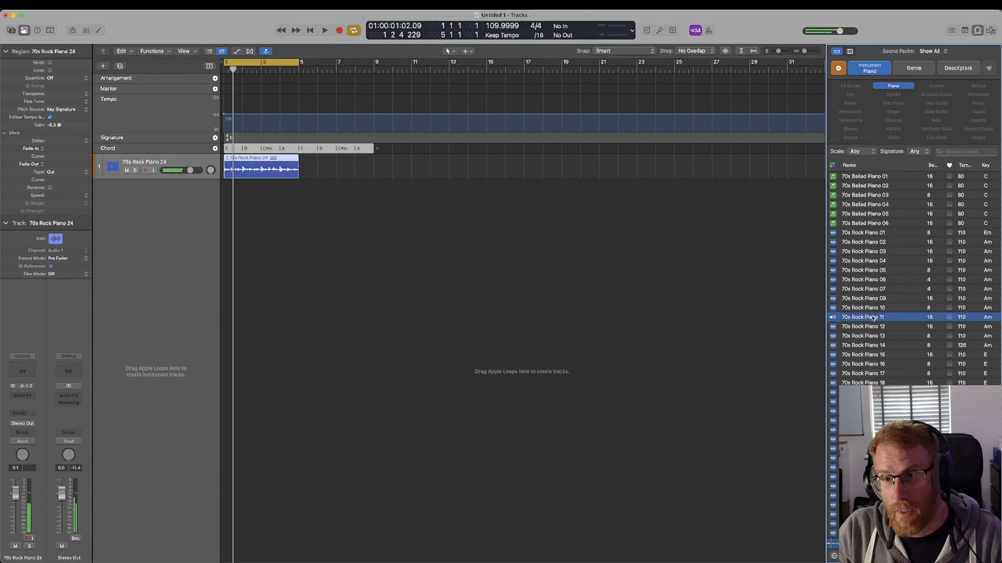
left_click_drag(864, 317, 225, 233)
key("space")
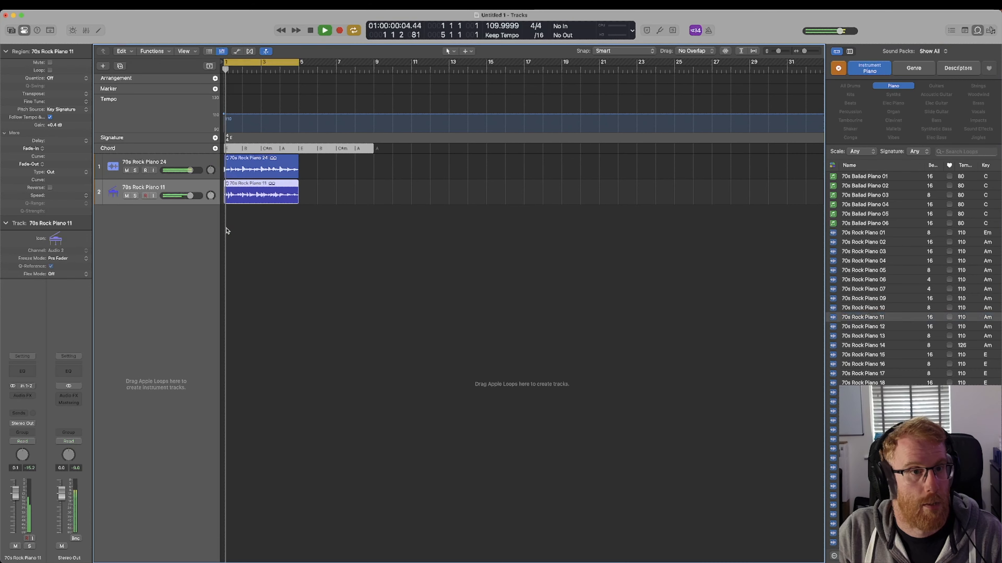
Delete the 70s Rock Piano 24 region from the first track and stop playback
left_click(226, 162)
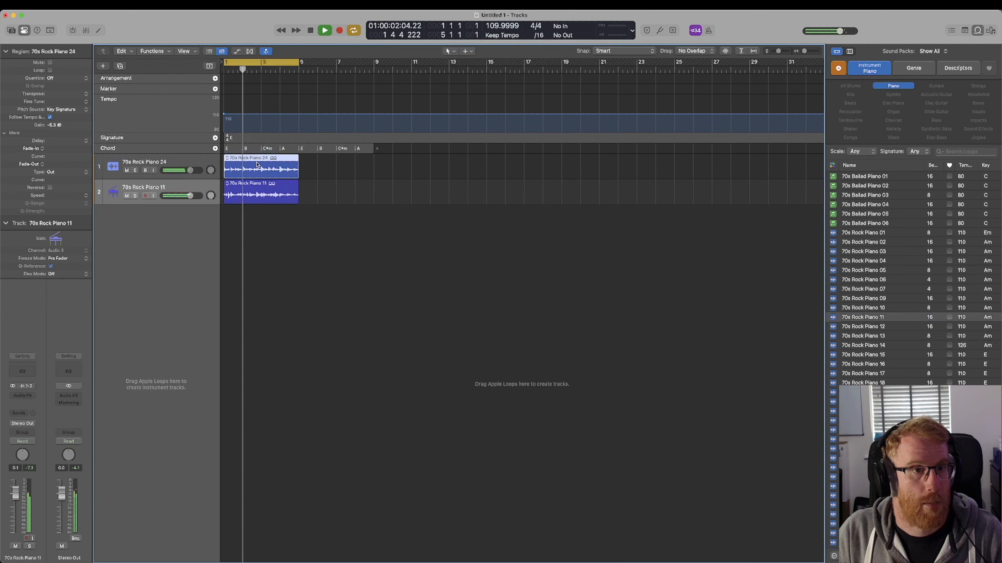
key("Delete")
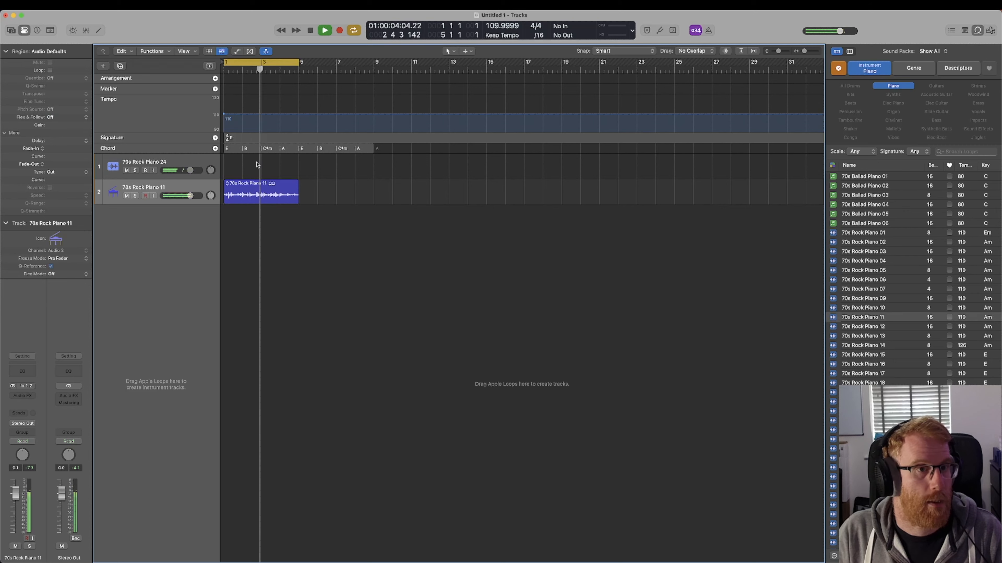
key("space")
Choose Key Signature as the pitch source of the 70s Rock Piano 11 region and play the loop
left_click(257, 191)
left_click(63, 109)
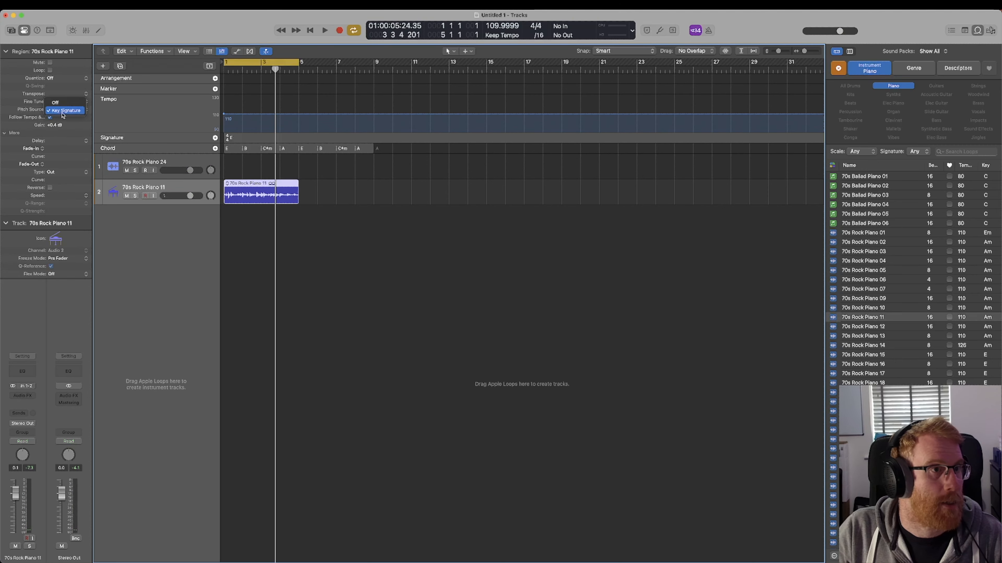
left_click(65, 111)
key("space")
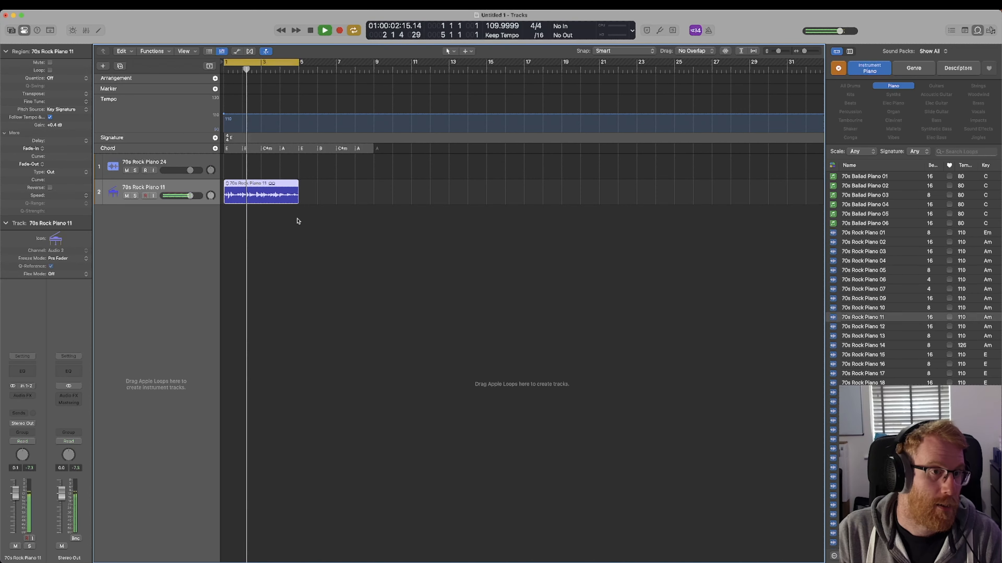
Swap the 70s Rock Piano 11 region for the 70s Rock Piano 38 loop during playback, listen to it and stop
left_click(228, 183)
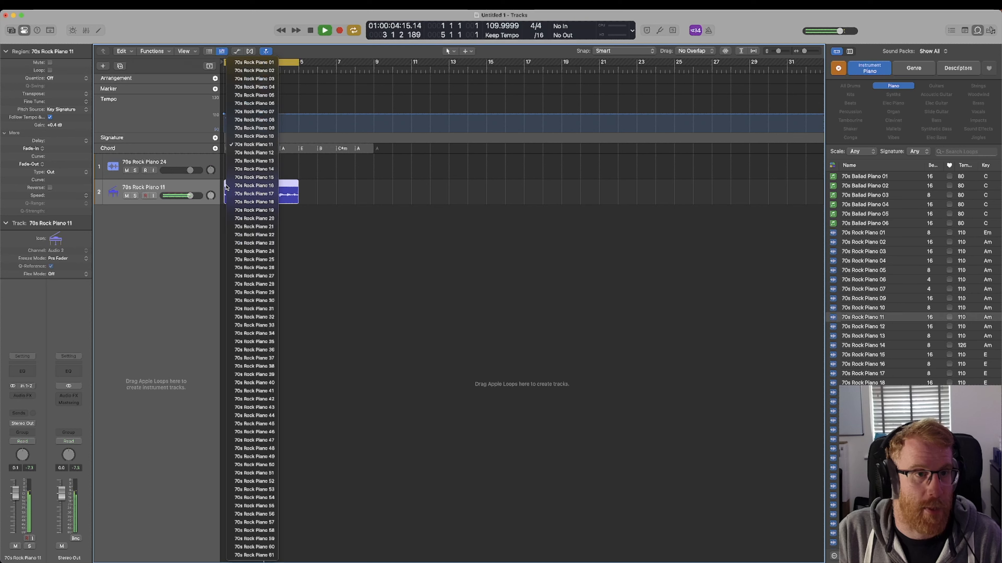
left_click(256, 366)
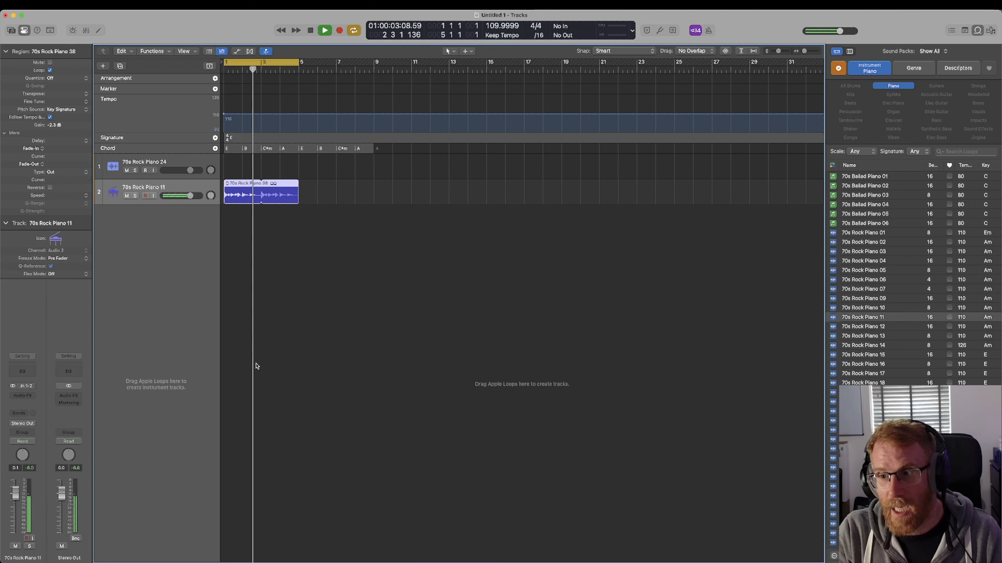
key("space")
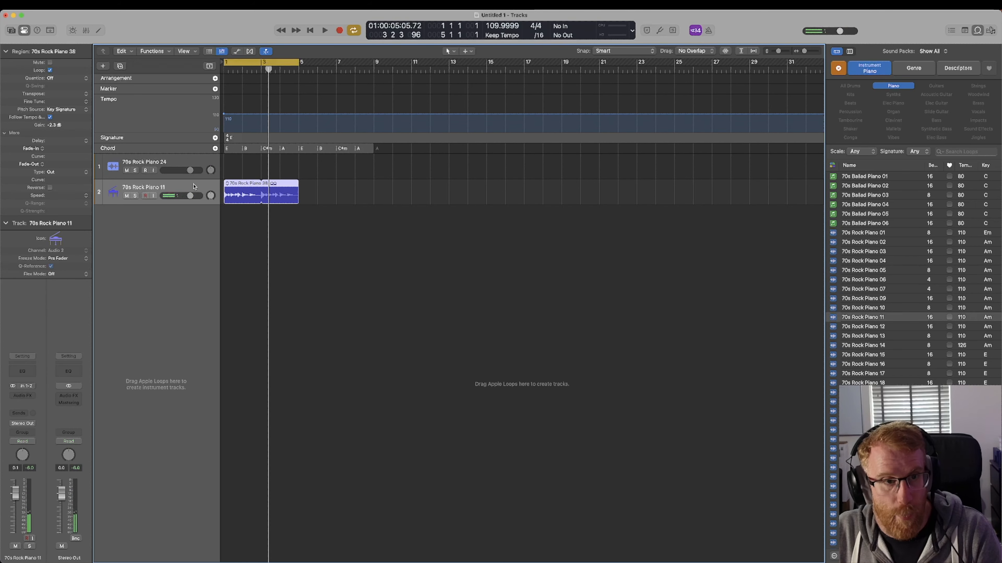
Delete the 70s Rock Piano 38 region and both piano tracks from the project
key("Delete")
left_click(194, 164)
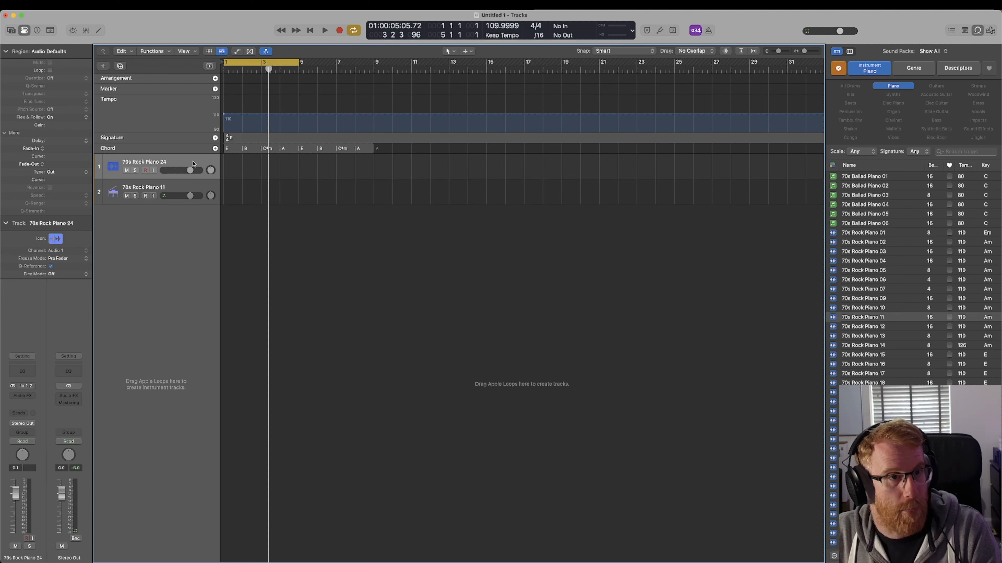
key("Delete")
key("Delete")
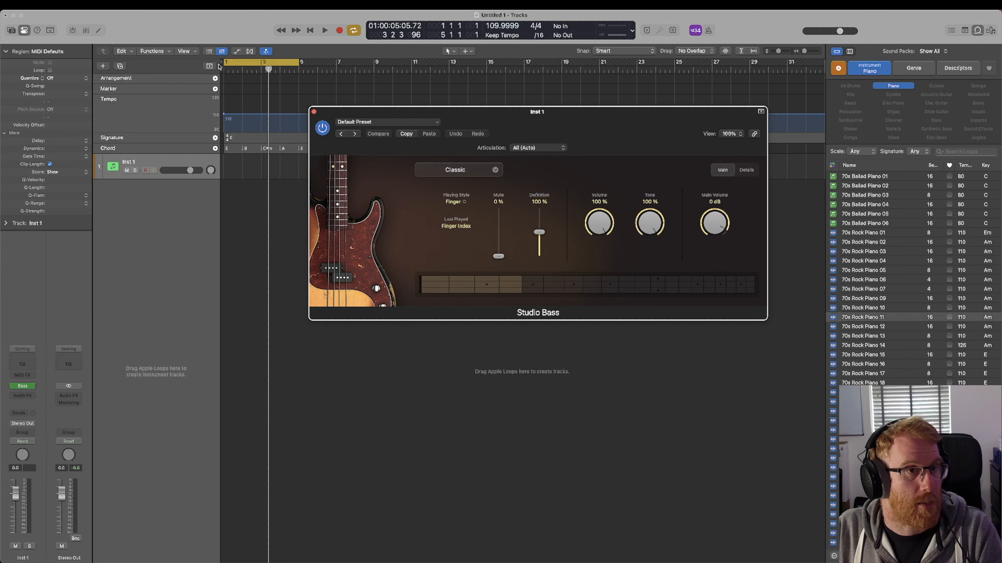
Hide the global tracks area and move the Studio Bass plug-in window slightly
left_click(210, 66)
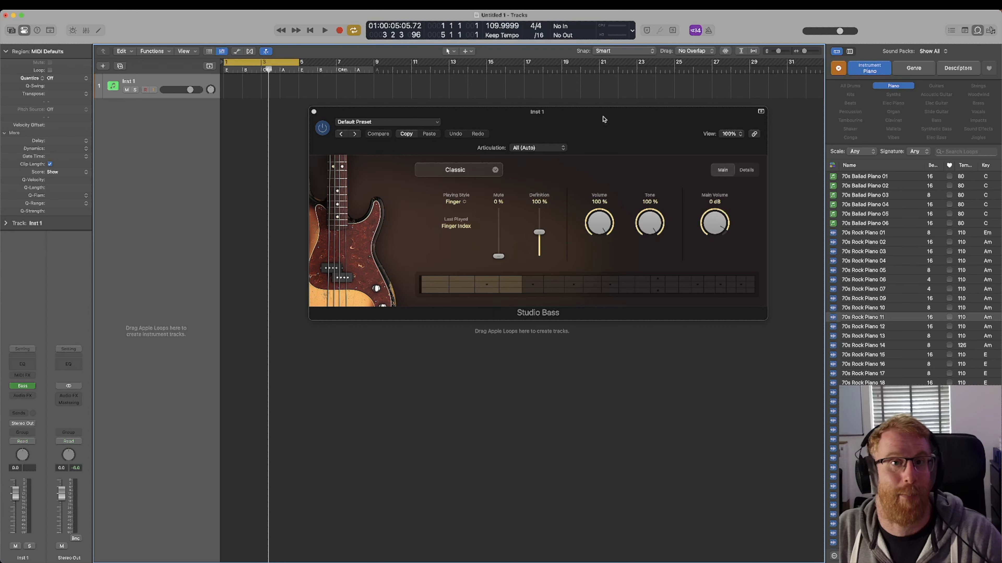
left_click_drag(612, 119, 580, 127)
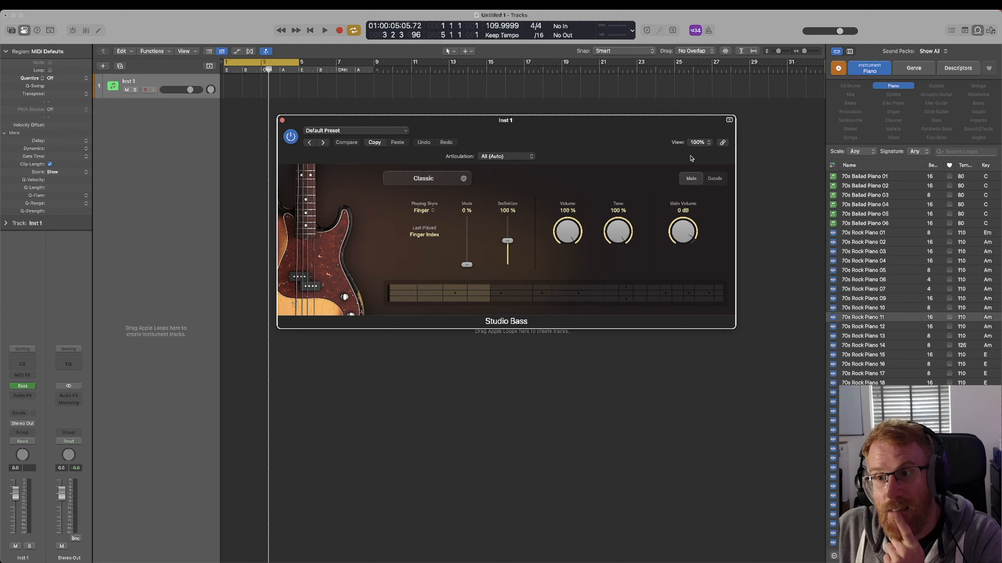
Show the all-files browser and go to the Sample Archive folder on the LaCie drive
key("f")
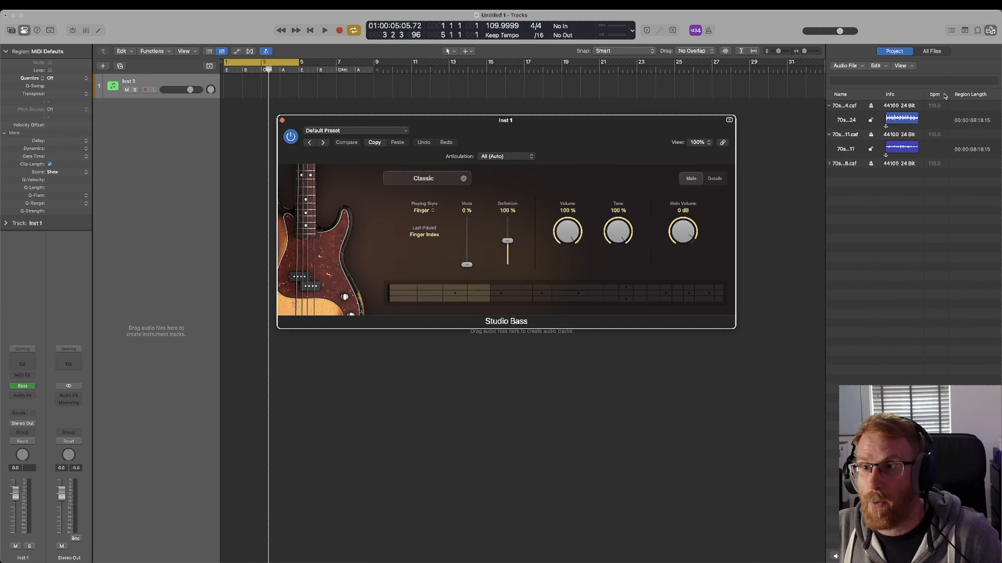
left_click(919, 53)
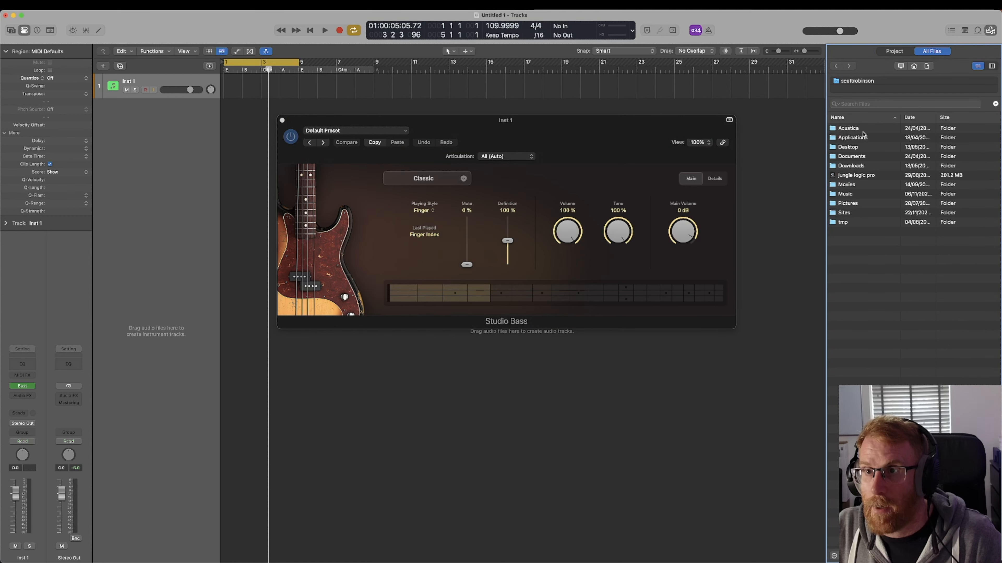
left_click(899, 67)
double_click(850, 138)
double_click(856, 222)
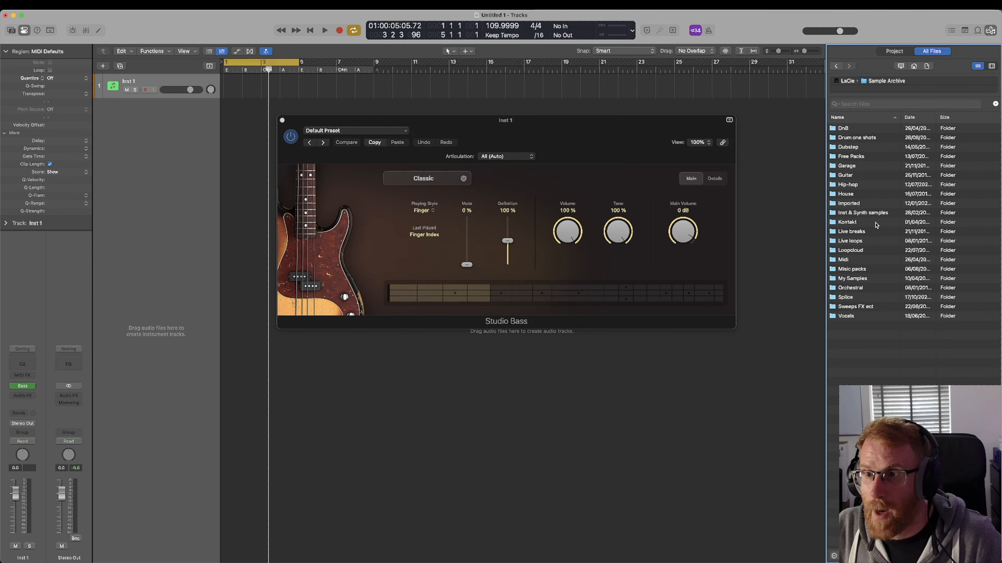
Browse to the Music Loops folder of the BCee Spearhead Sounds sample pack inside the DnB folder
double_click(857, 134)
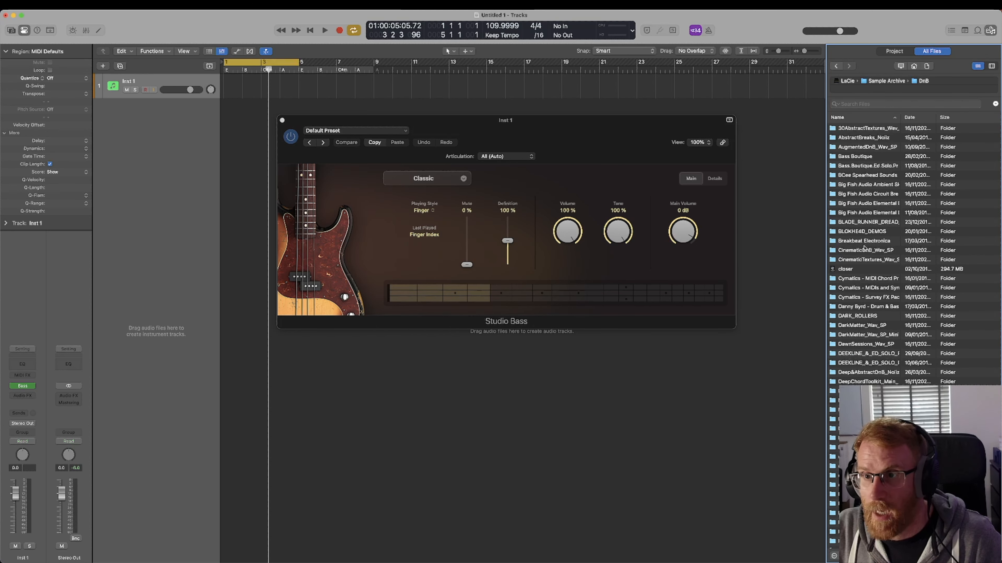
double_click(855, 175)
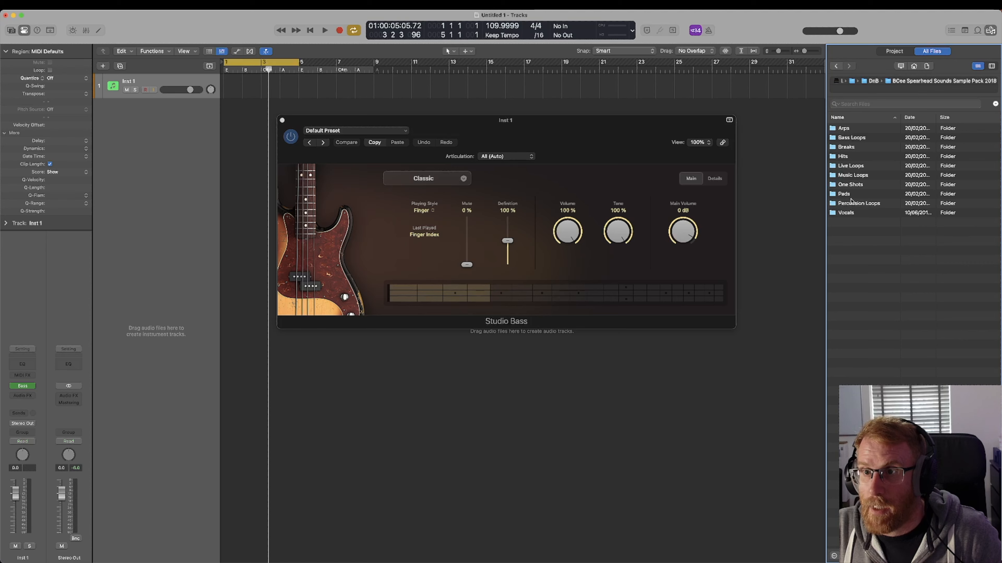
double_click(852, 174)
Preview BCE_170_EMin_Revved_Piano and place it on a new audio track at bar 1 without opening the Smart Tempo Editor
left_click(869, 203)
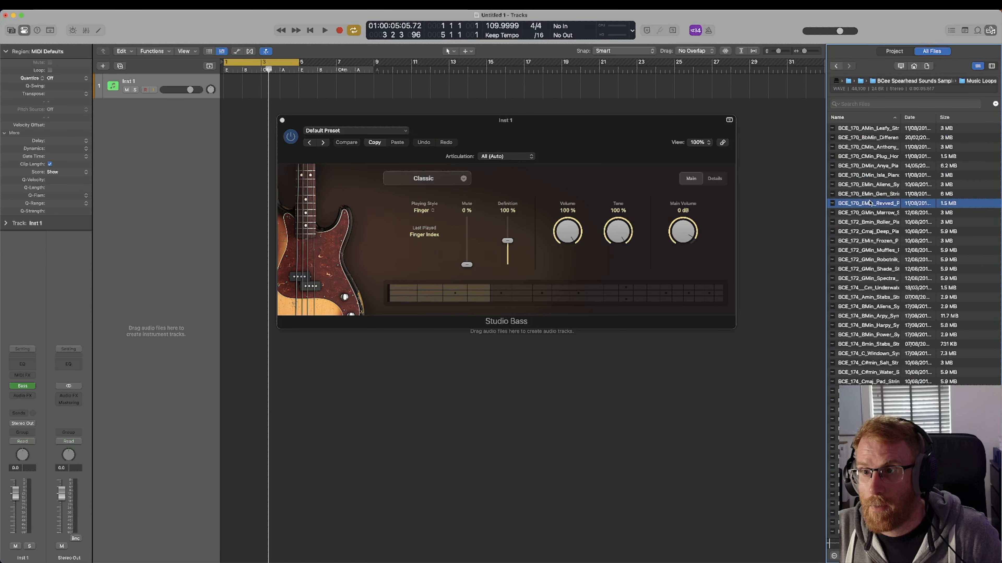
left_click_drag(870, 203, 230, 106)
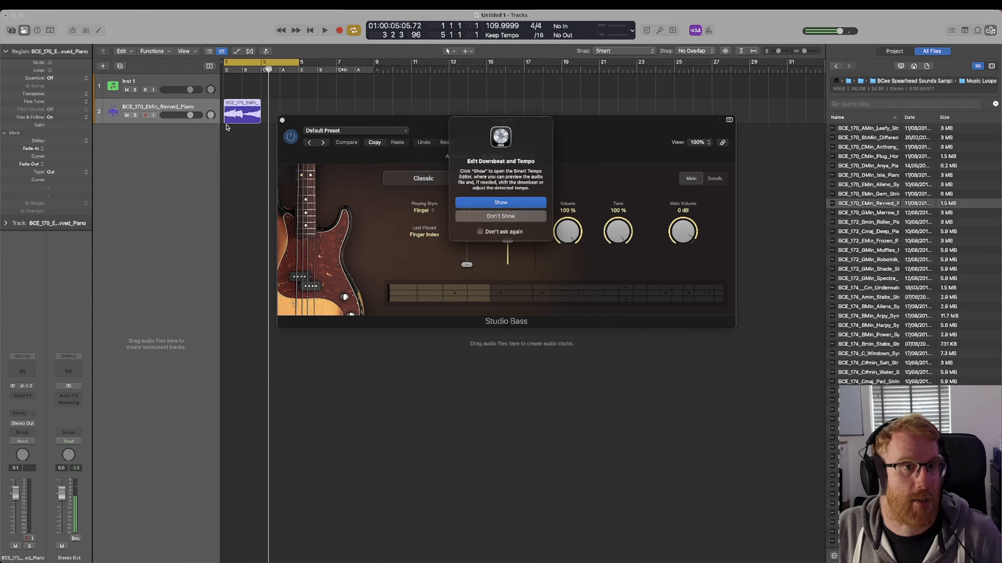
left_click(501, 216)
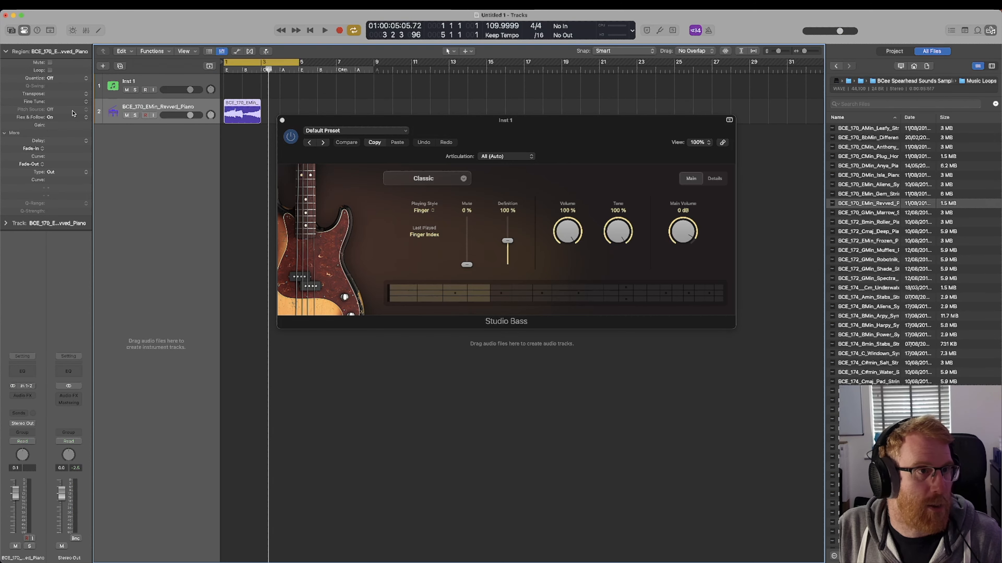
right_click(254, 113)
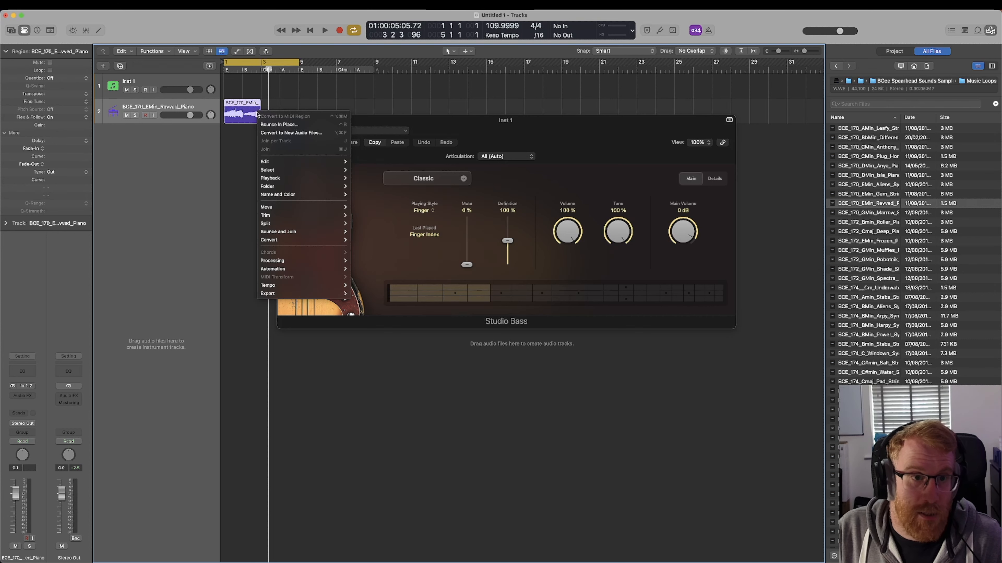
mouse_move(302, 224)
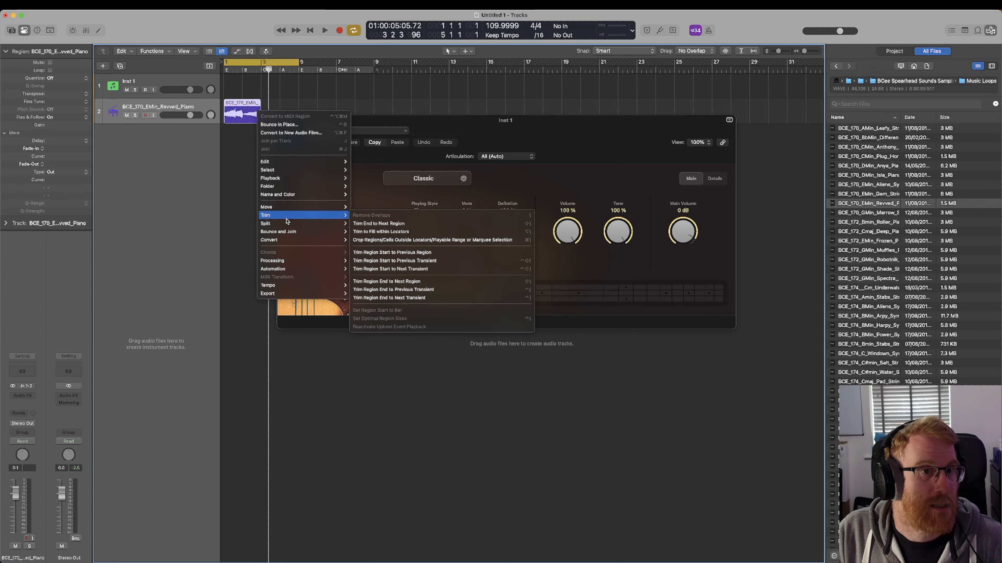
left_click(239, 182)
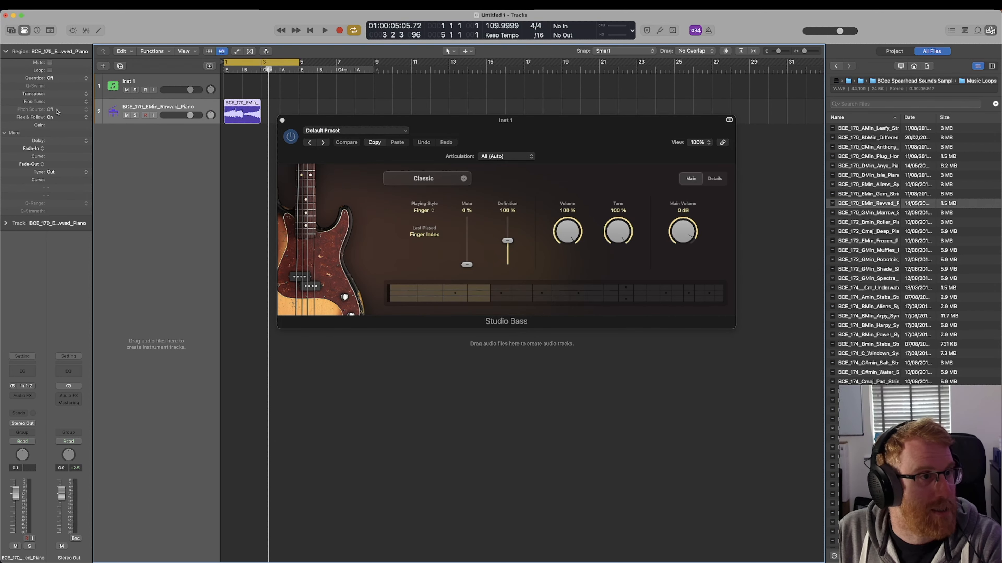
Turn on Flex for the BCE_170_EMin_Revved_Piano track and open its region in the audio track editor
key("super+f")
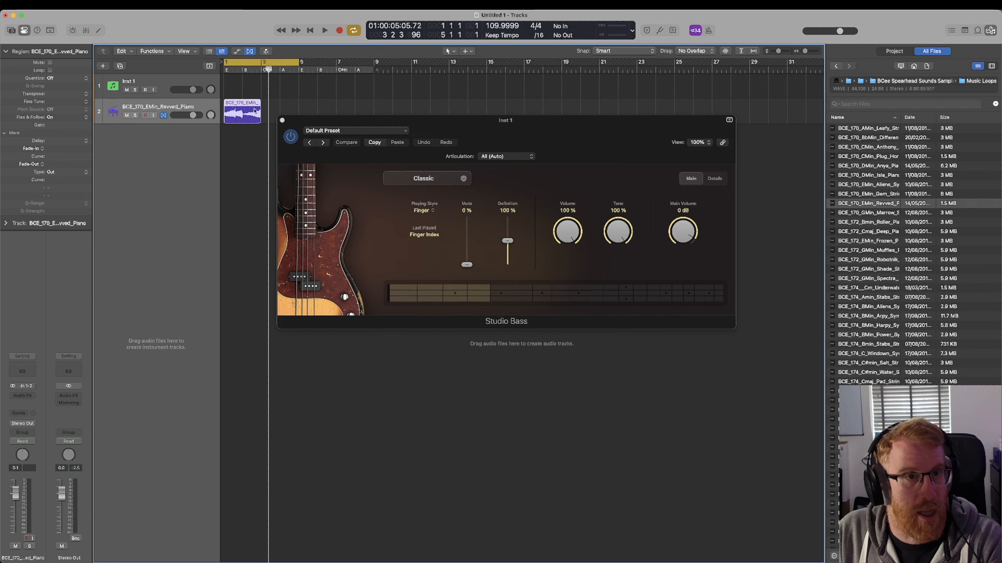
key("e")
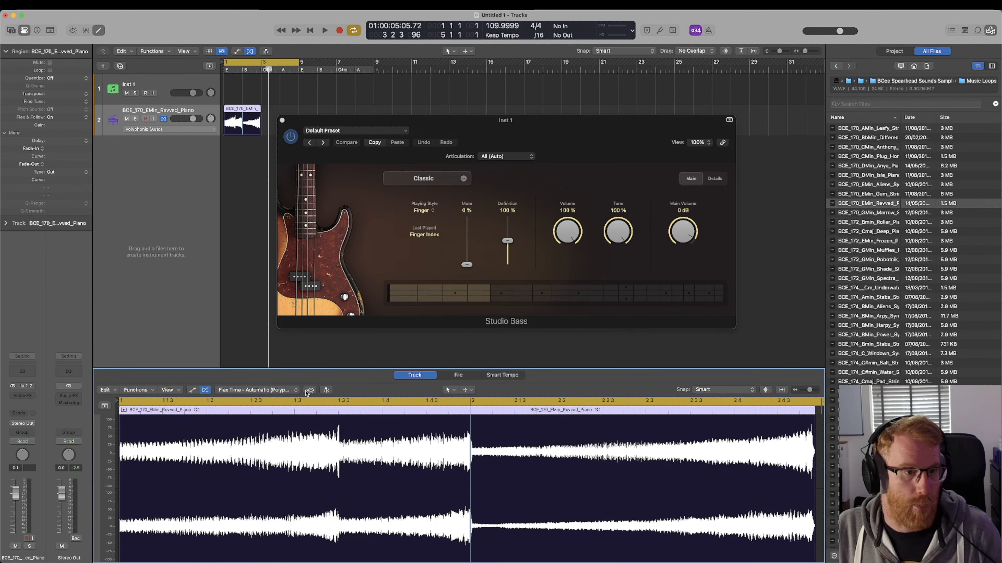
Switch the piano region to Flex Pitch, set its Scale Quantize root to E, and play it back
left_click(260, 390)
left_click(237, 380)
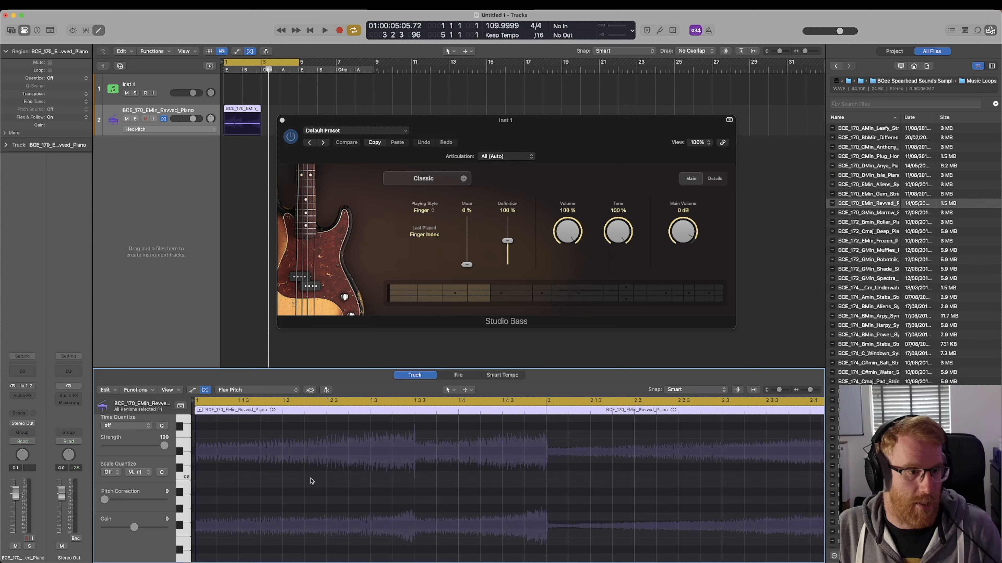
left_click(110, 473)
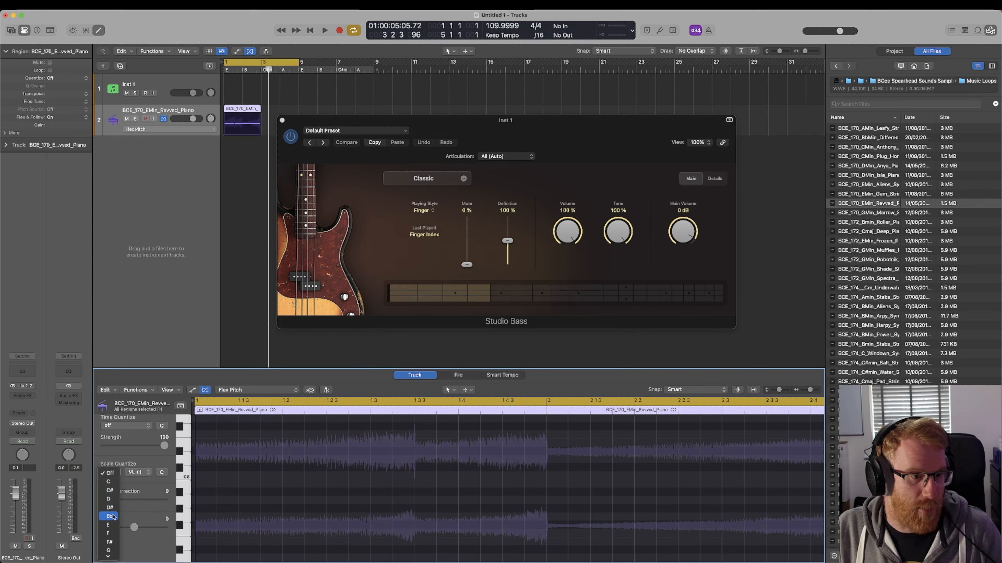
left_click(113, 526)
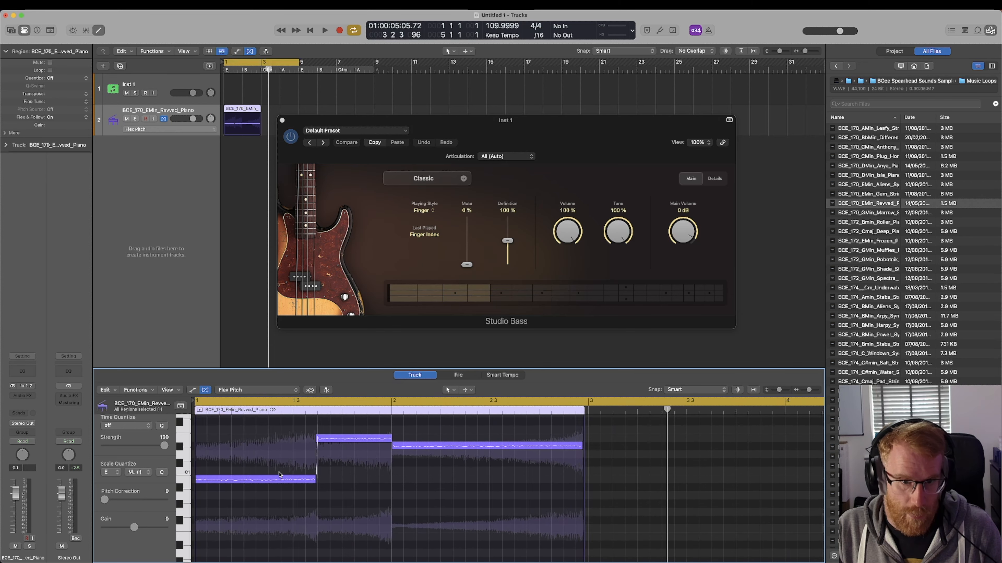
key("space")
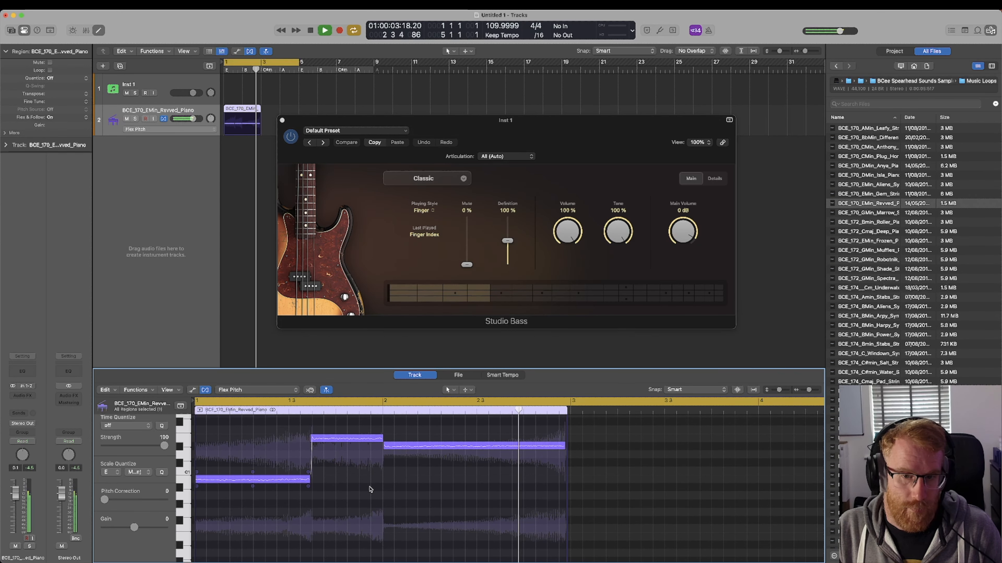
key("space")
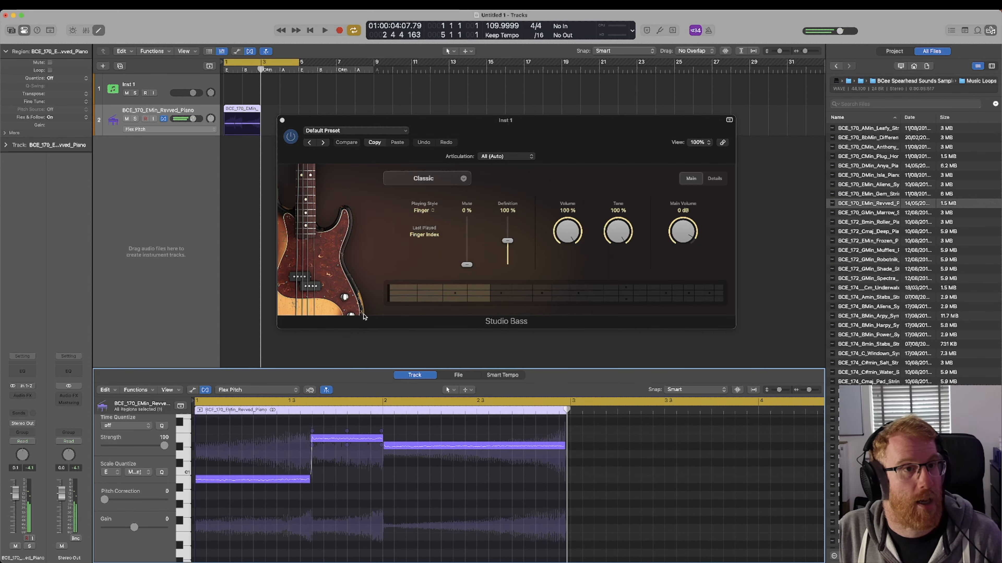
Delete the BCE_170_EMin_Revved_Piano region and its audio track
left_click(208, 112)
key("Delete")
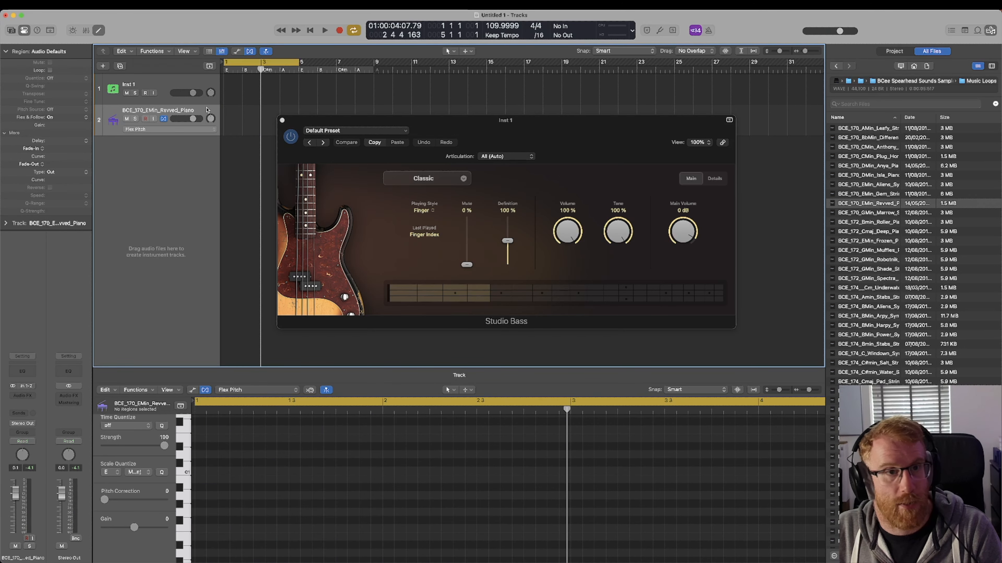
key("super+BackSpace")
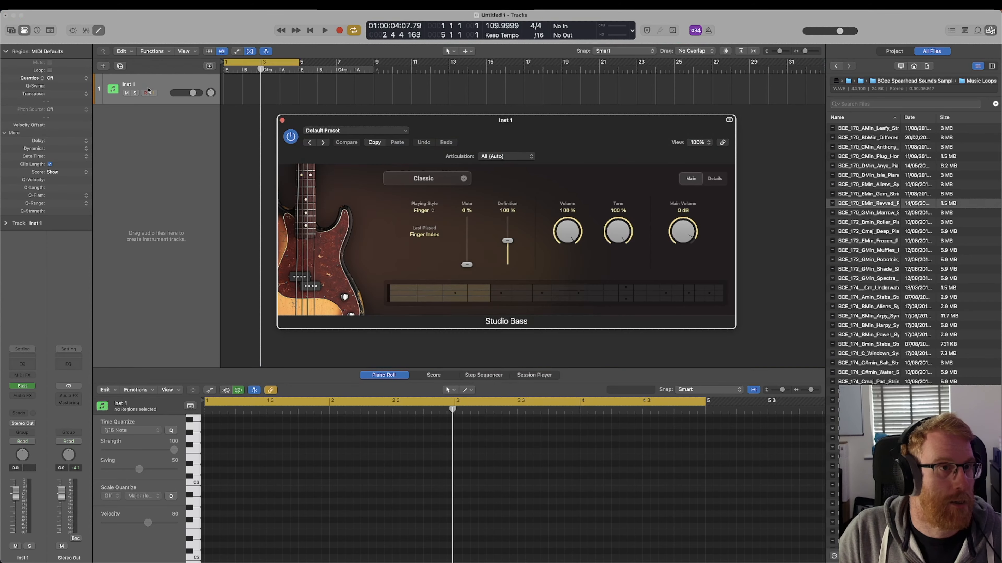
left_click(172, 241)
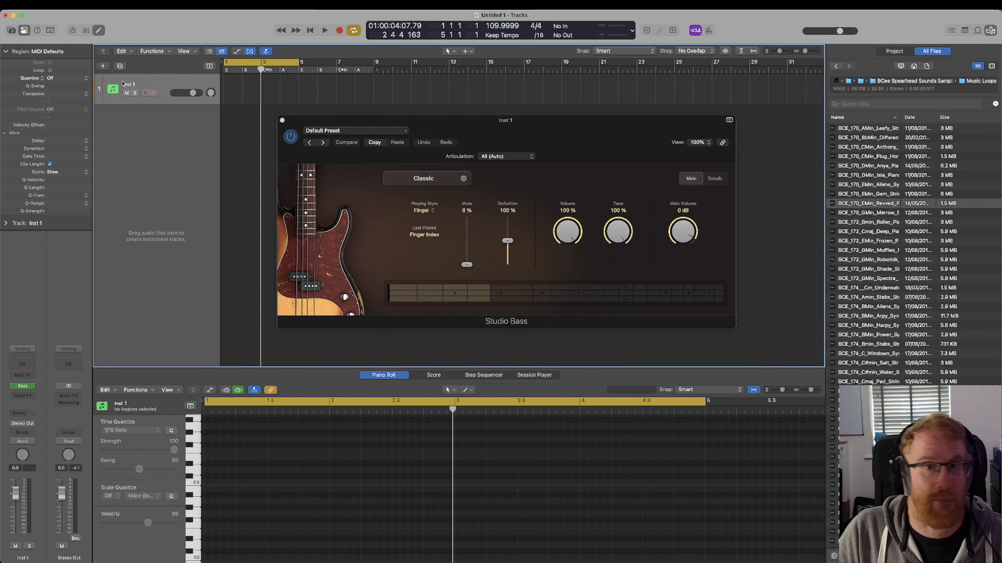
Create a Session Player Drummer track in the Pop Rock style and delete the Inst 1 track
left_click(104, 68)
left_click(544, 244)
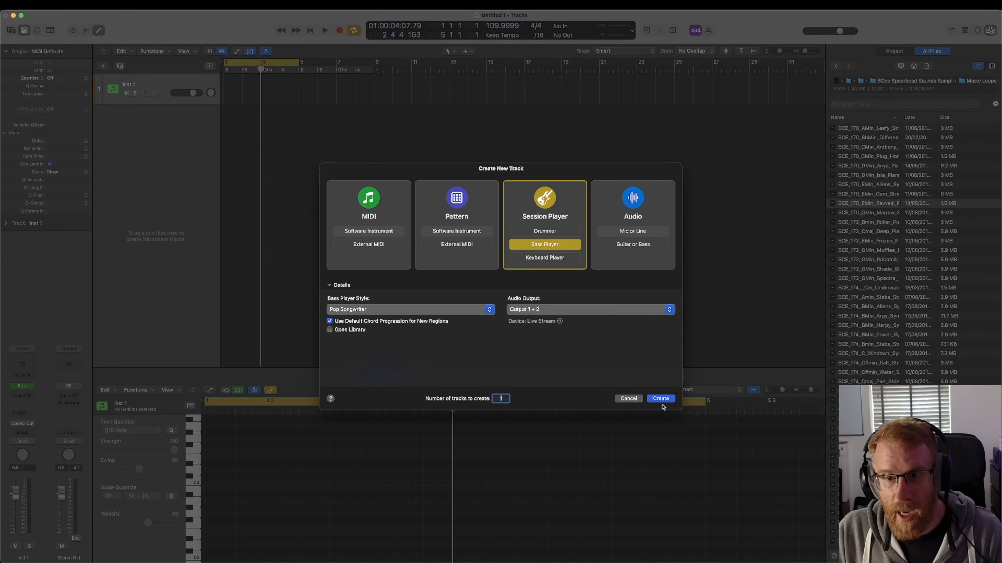
left_click(556, 232)
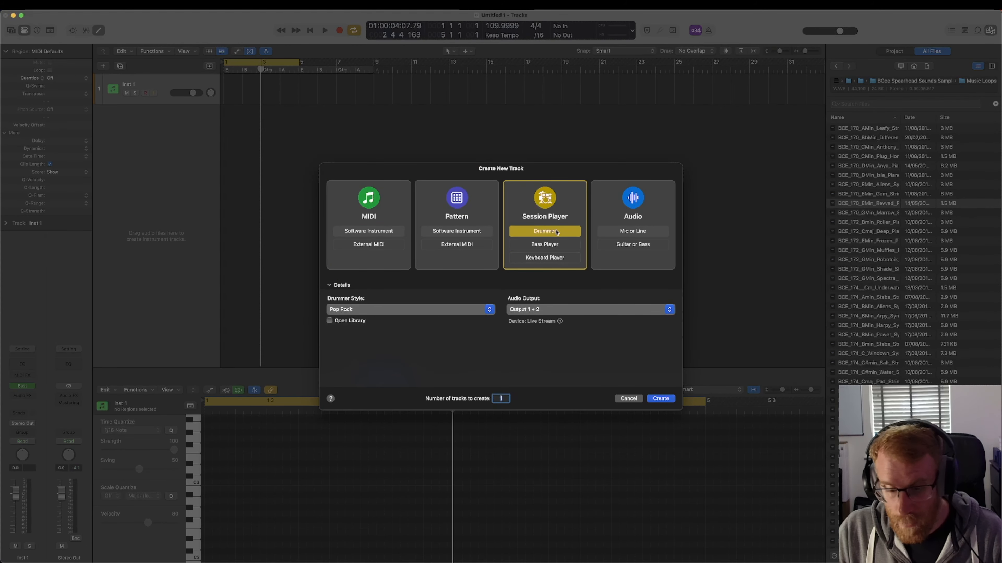
left_click(668, 401)
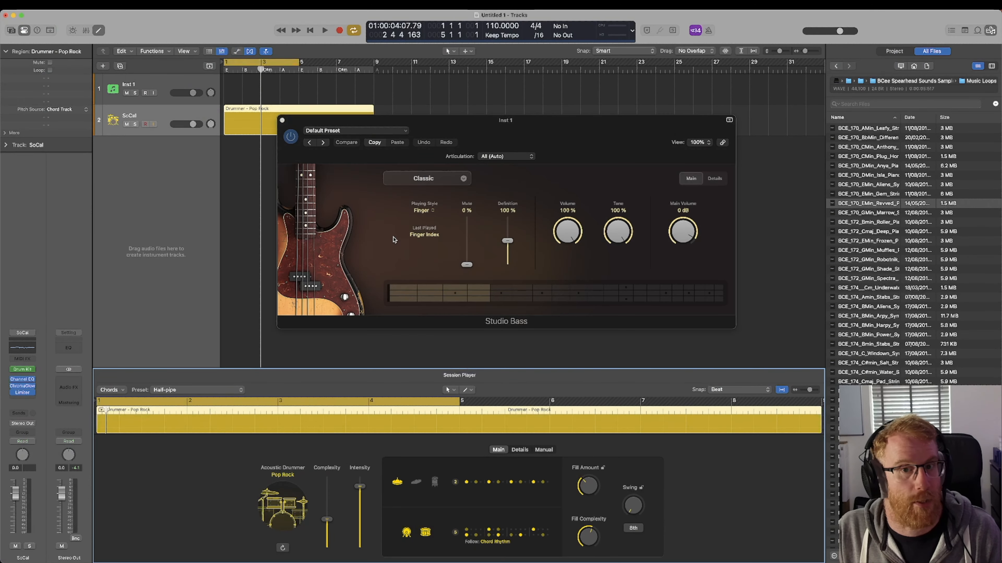
left_click(163, 89)
key("Delete")
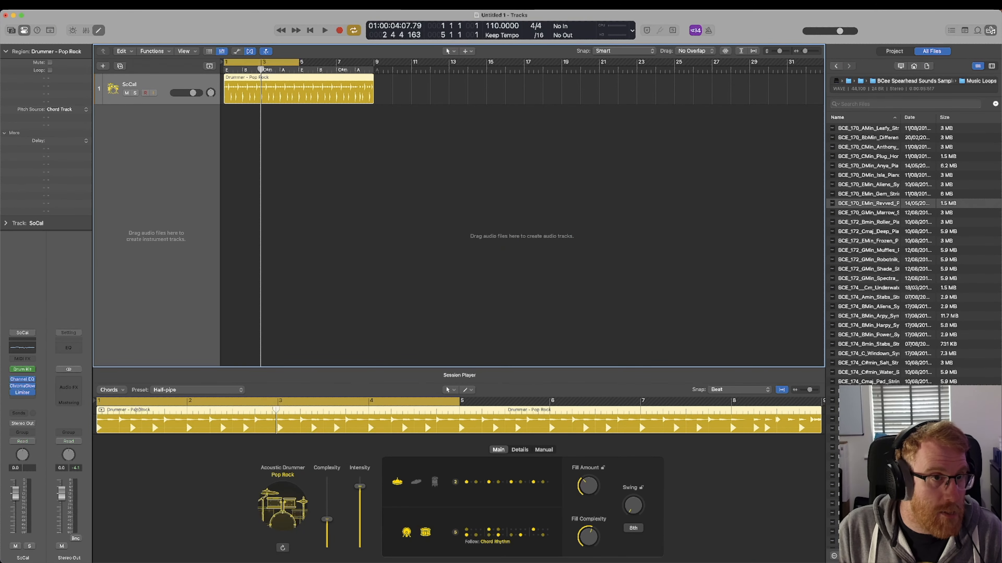
Open the ChromaGlow plug-in on the SoCal drum track, briefly play the drums, and reposition the plug-in window
left_click(23, 370)
left_click(23, 370)
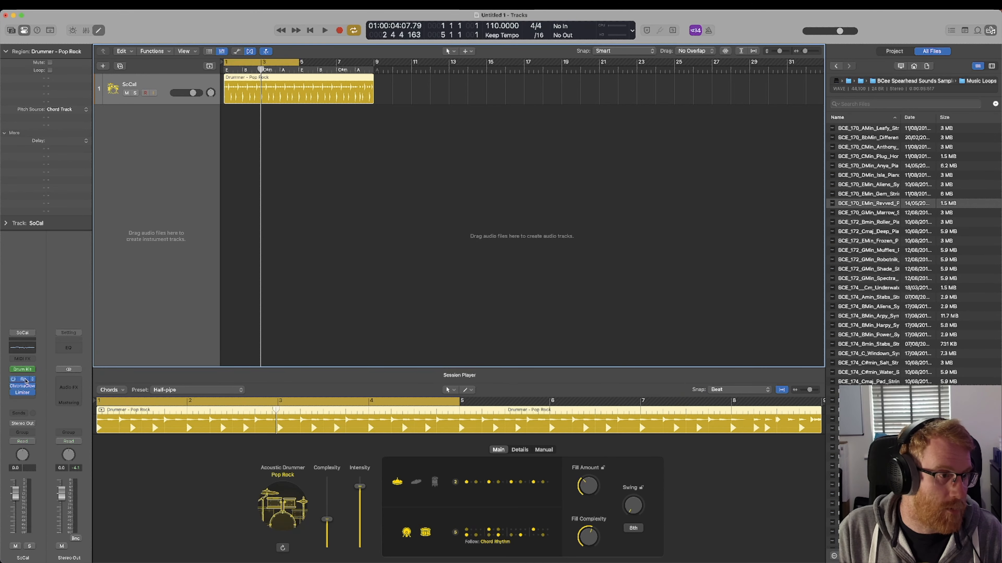
left_click(24, 389)
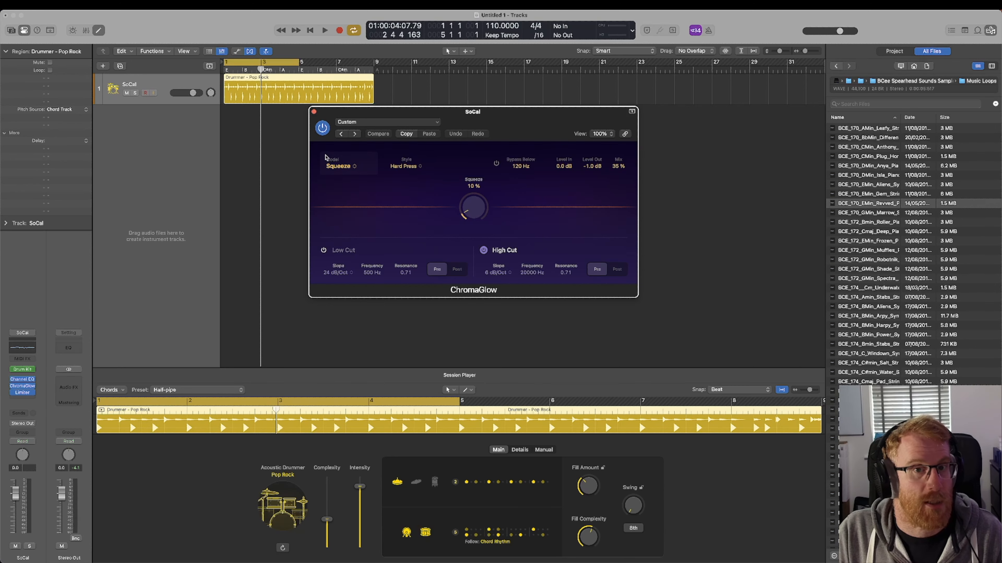
key("space")
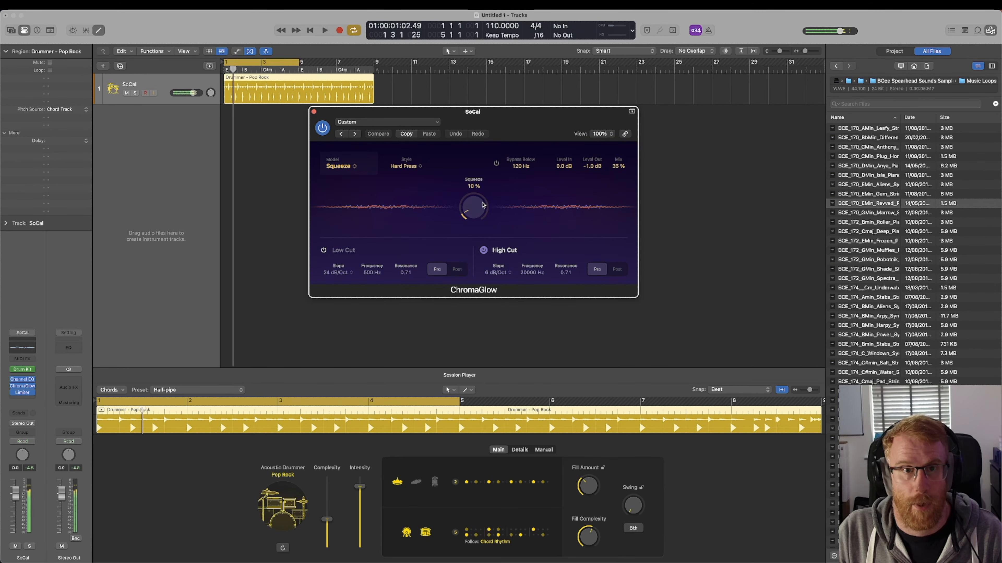
left_click_drag(490, 124, 505, 142)
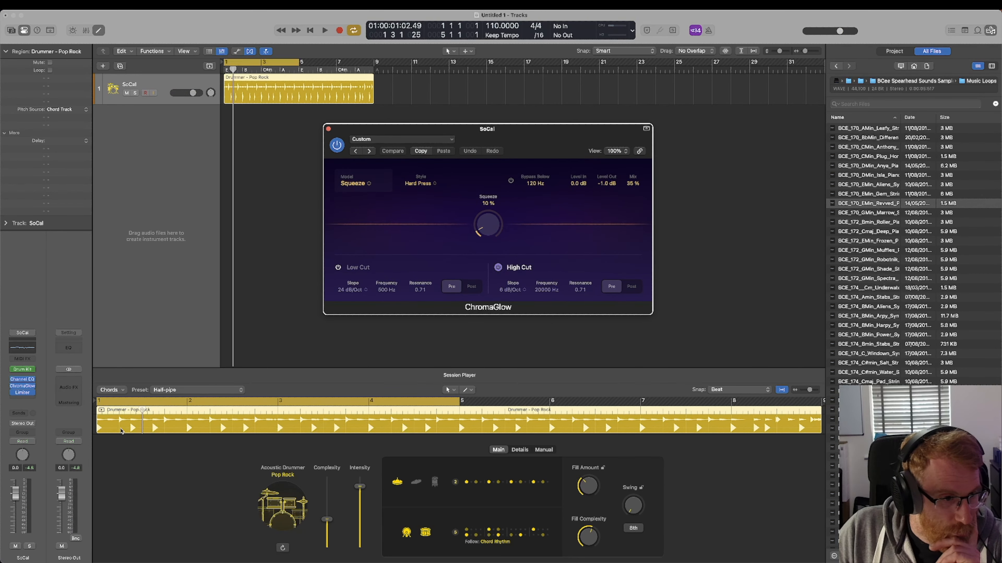
Cycle the Drummer - Pop Rock region from bar 1 to 9 and compare its playback with ChromaGlow bypassed and active
left_click(329, 80)
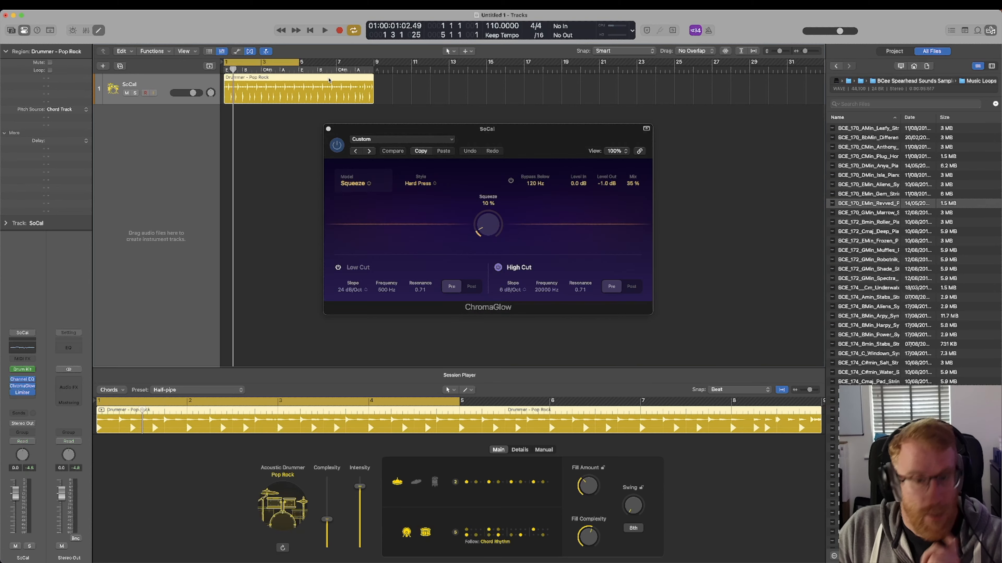
key("space")
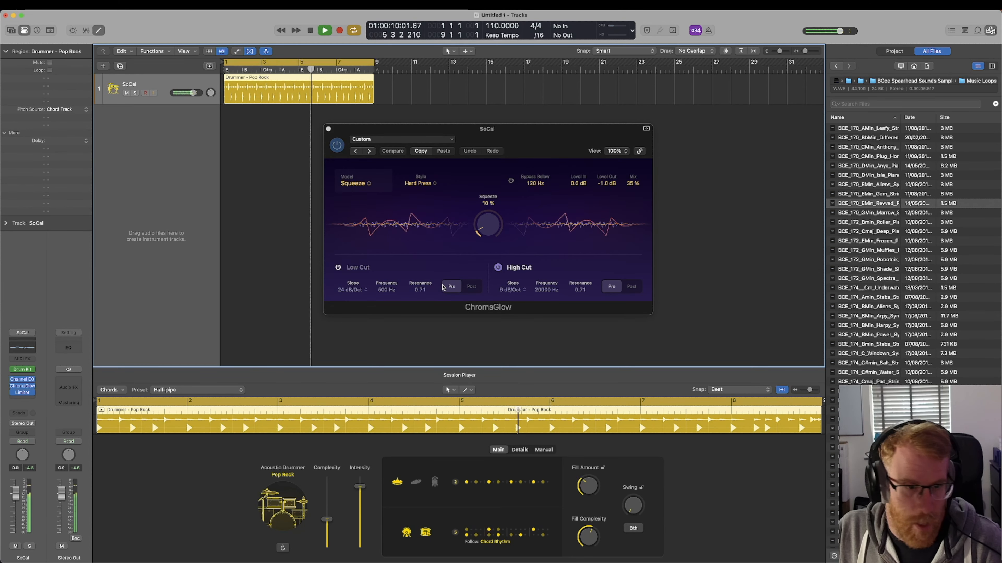
left_click(336, 145)
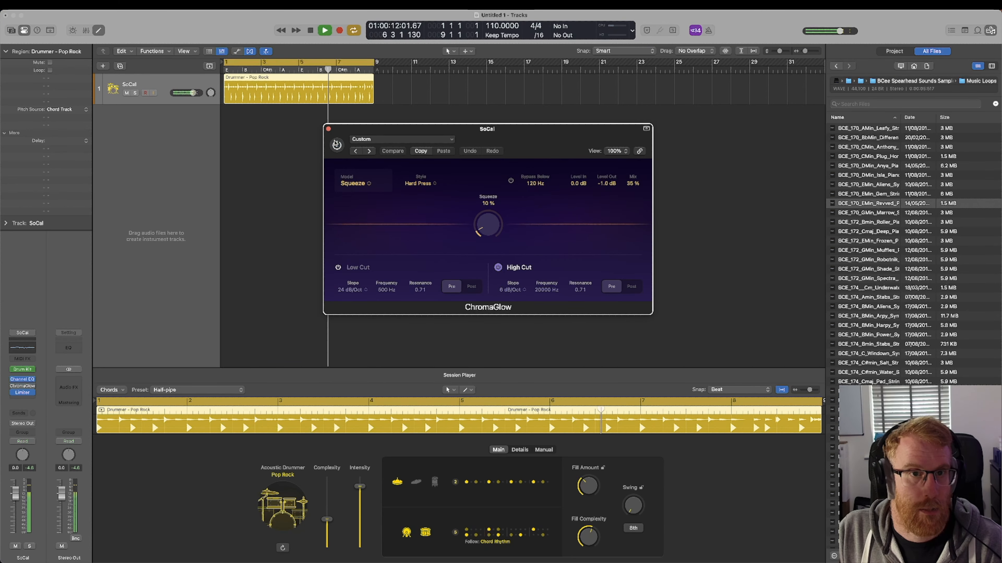
left_click(336, 144)
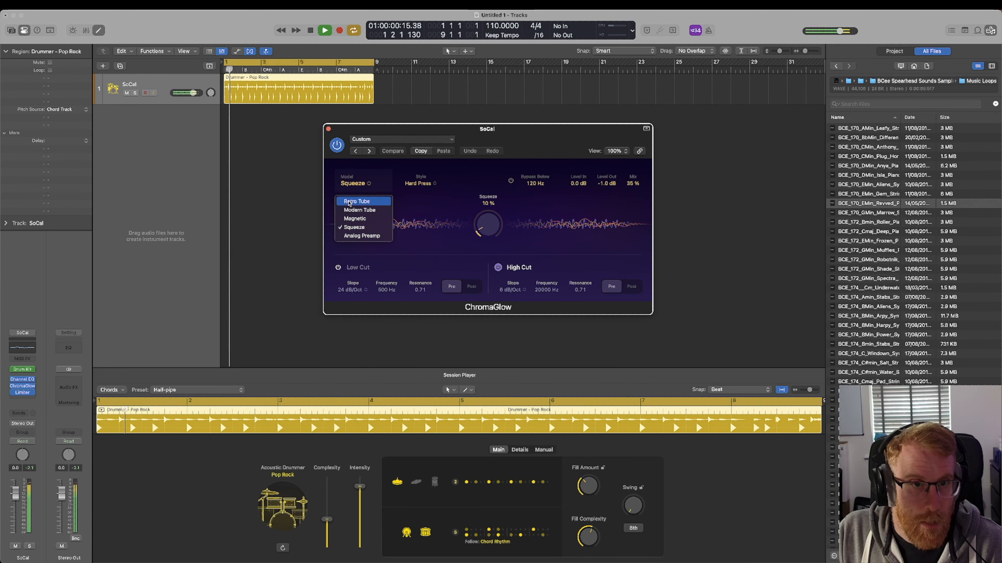
left_click(428, 210)
key("space")
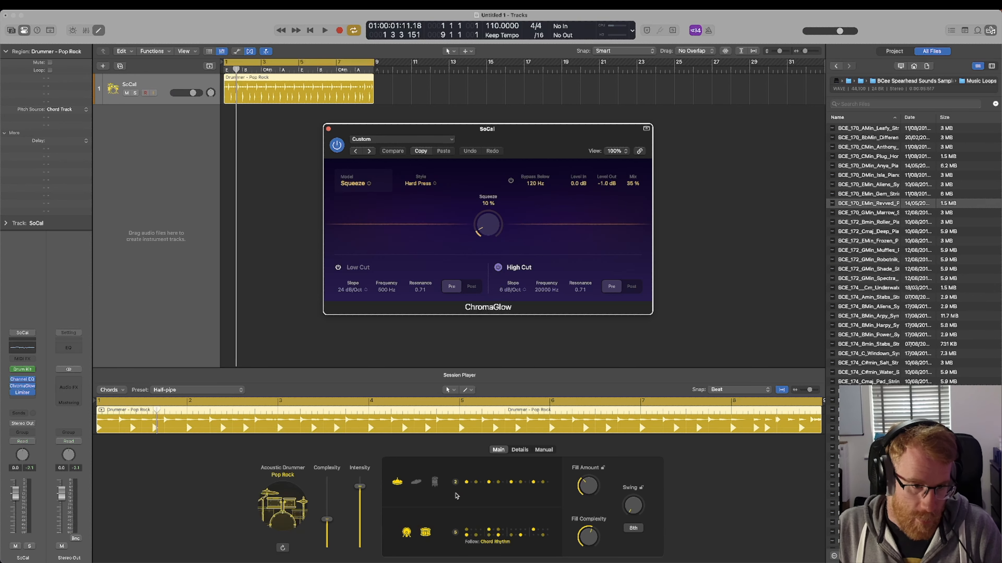
Open the acoustic drummer's style chooser and move the ChromaGlow window clear of it
left_click(281, 476)
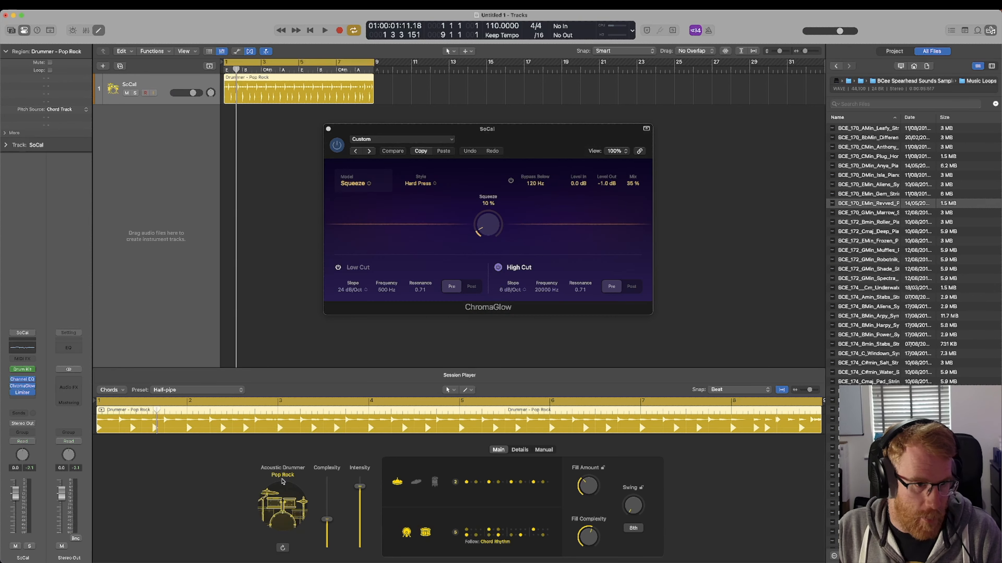
left_click(280, 489)
left_click(284, 519)
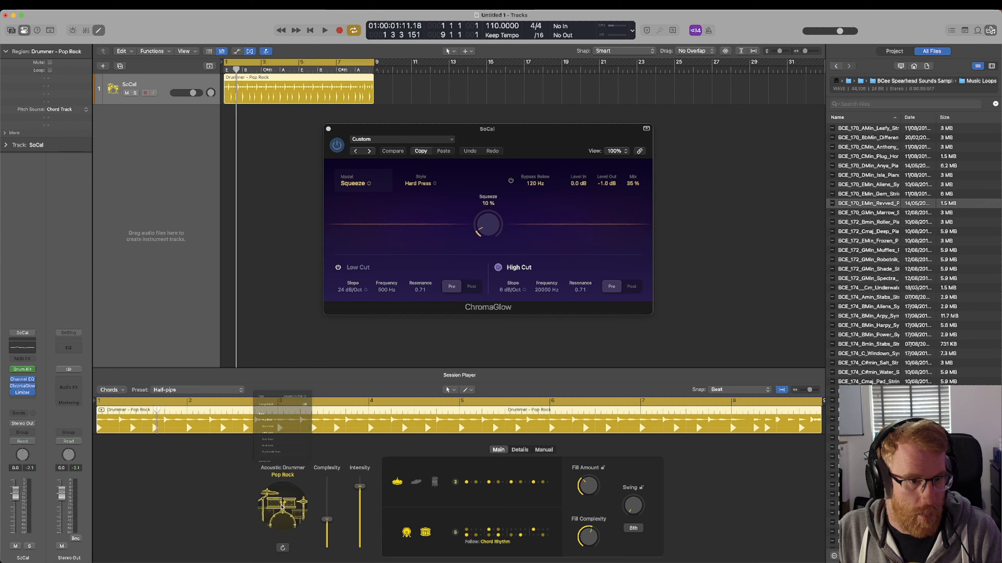
left_click(284, 509)
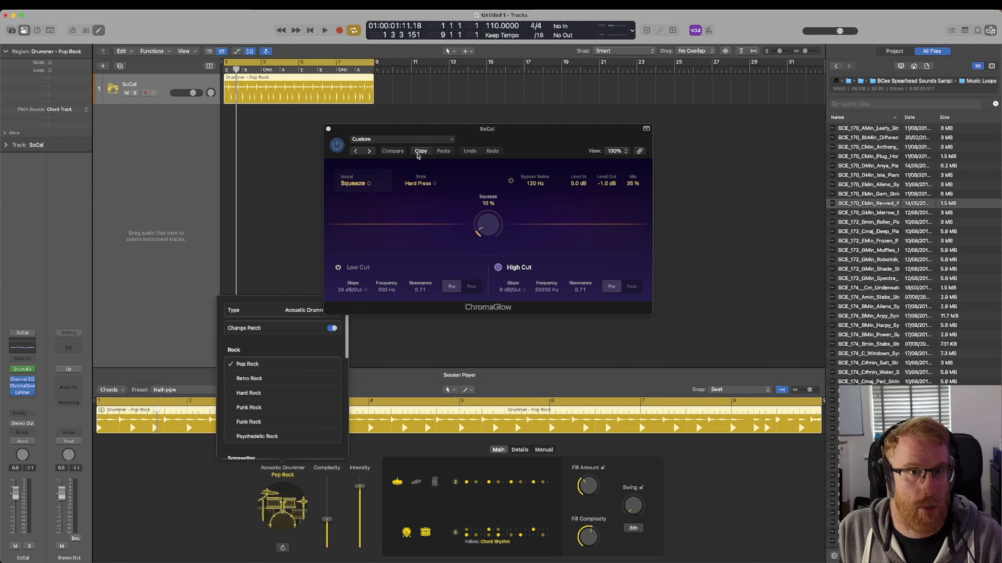
left_click_drag(420, 131, 450, 98)
left_click(276, 512)
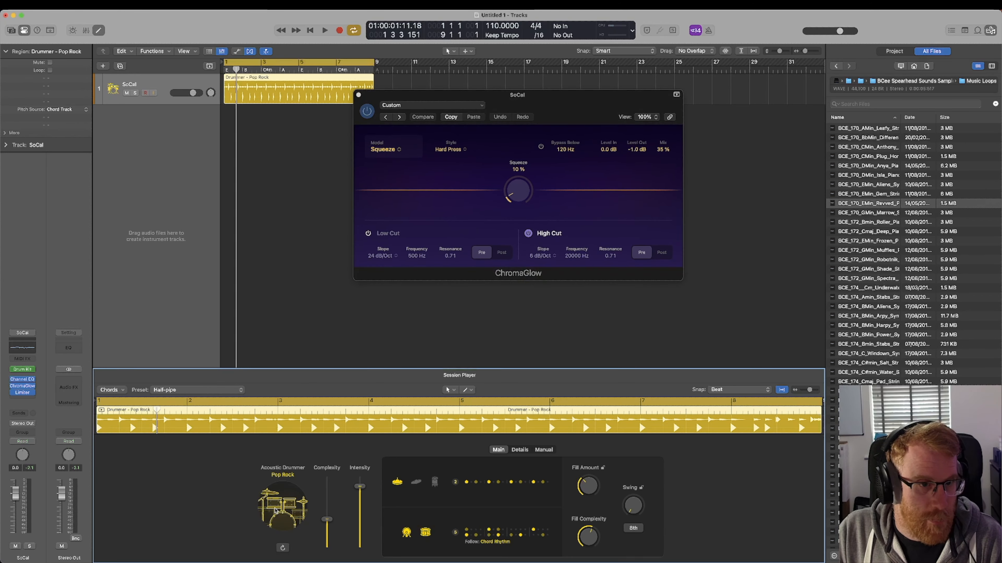
left_click(286, 505)
Examine the available Session Player types and the Rock, Songwriter and Alternative drummer styles, keeping Pop Rock
left_click(323, 312)
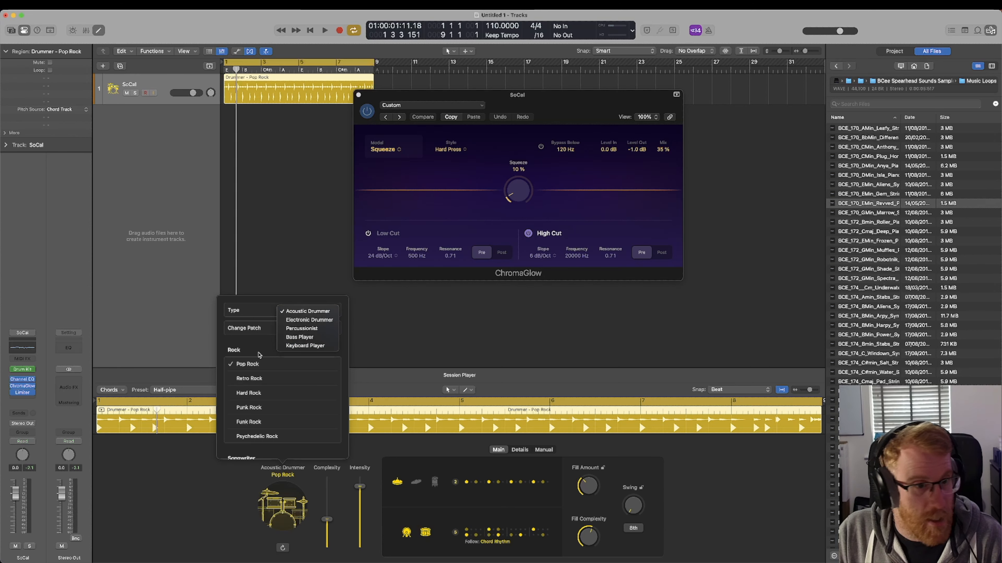
scroll(259, 354, "down", 5)
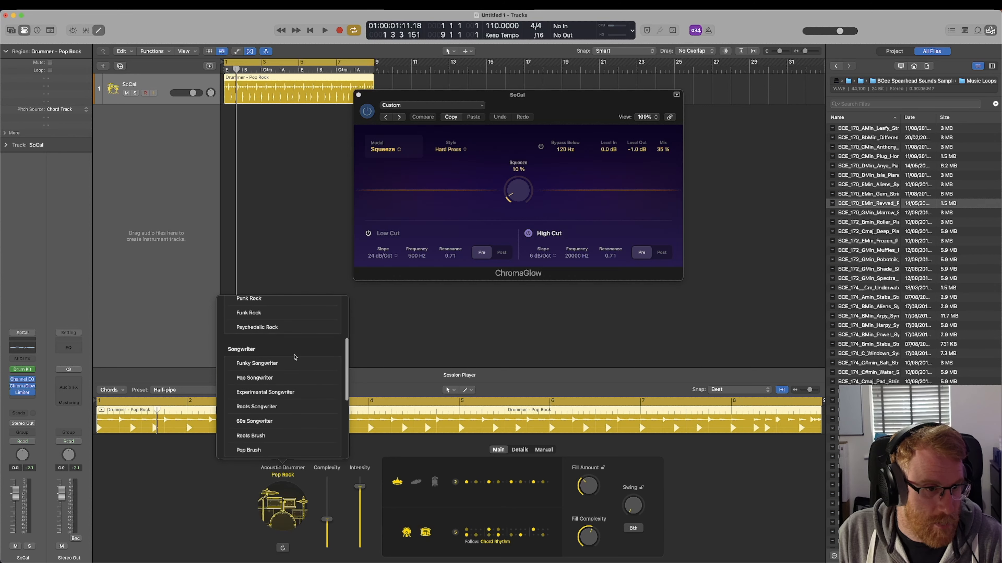
scroll(257, 395, "down", 2)
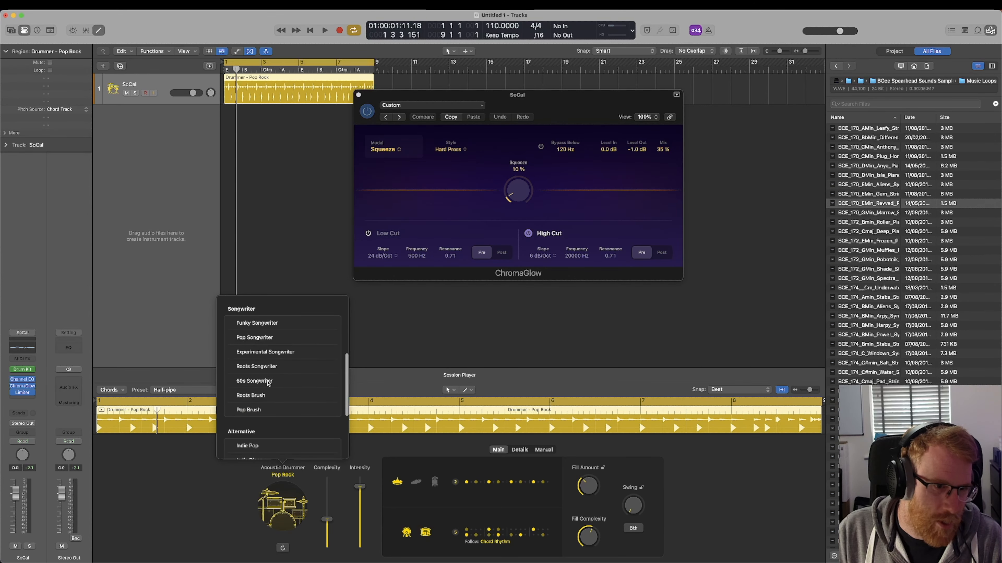
scroll(266, 387, "down", 5)
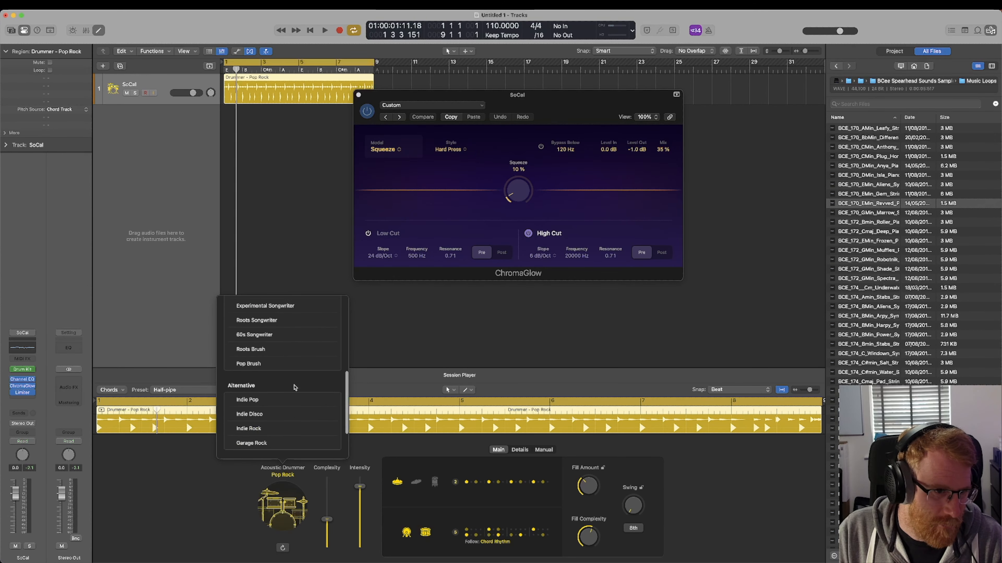
scroll(297, 388, "down", 2)
scroll(298, 383, "up", 10)
left_click(182, 495)
While playing the drummer region, raise Complexity nearly to maximum and try a low Intensity before raising it to maximum
key("space")
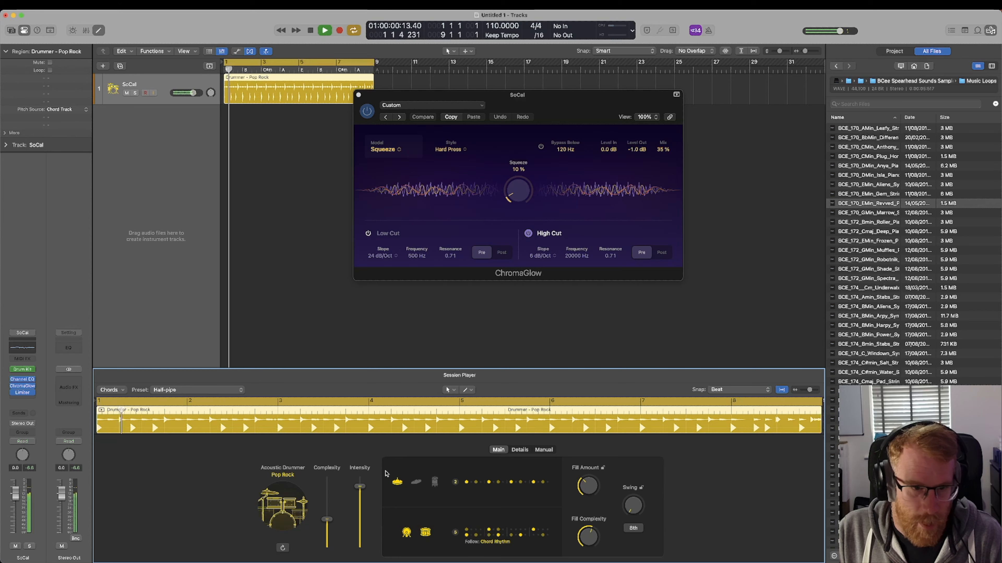
left_click_drag(327, 520, 327, 479)
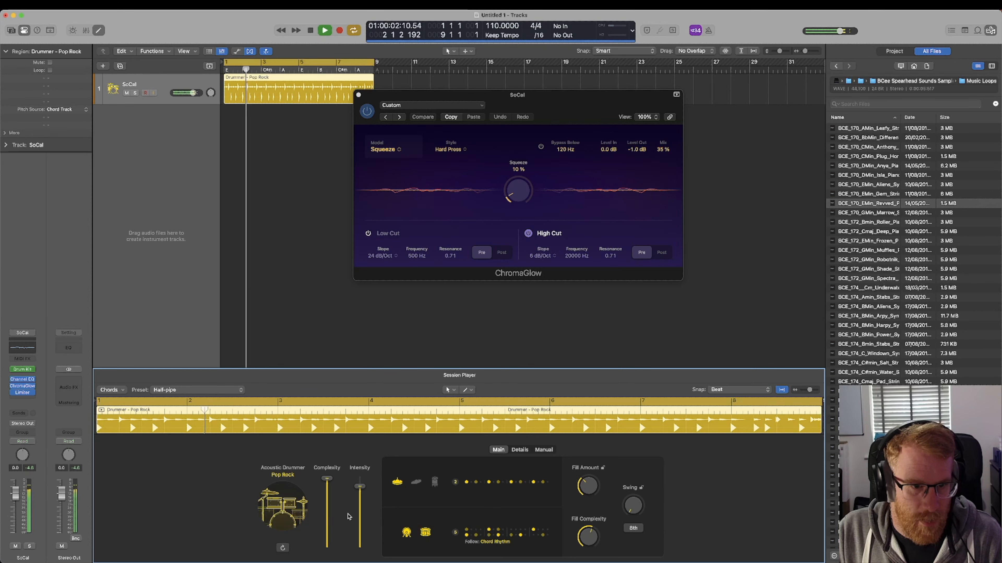
key("space")
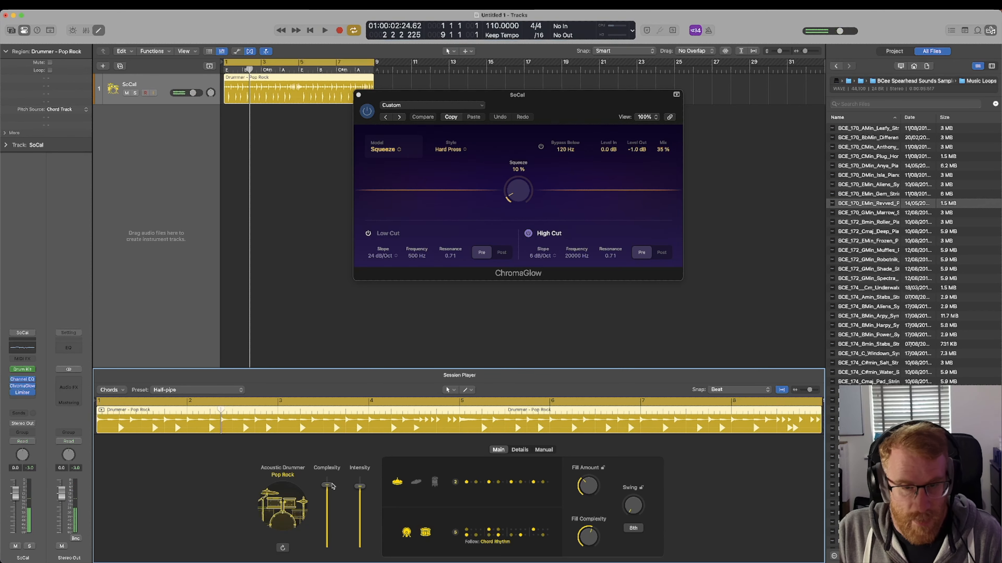
key("space")
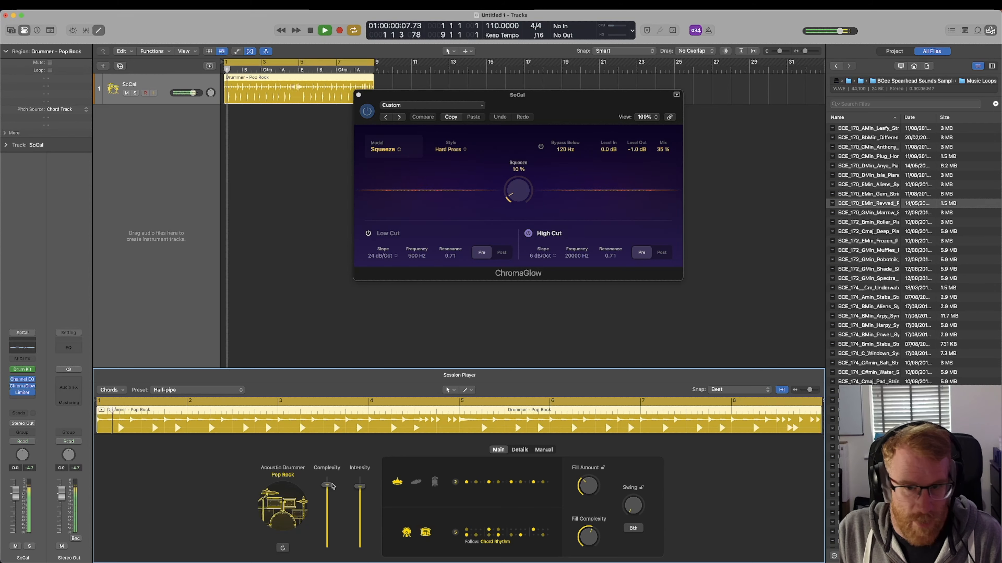
left_click_drag(360, 486, 360, 532)
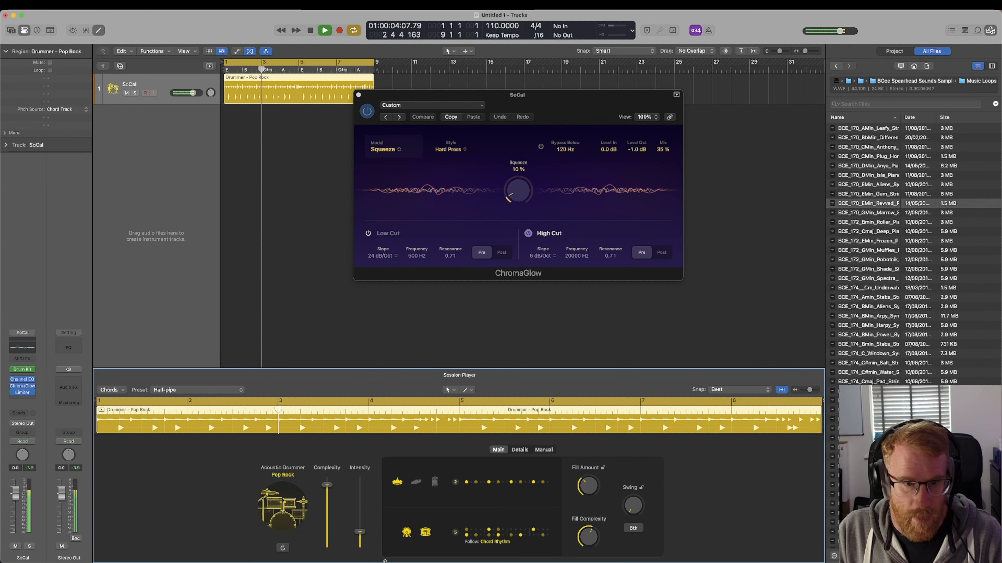
left_click_drag(326, 486, 361, 472)
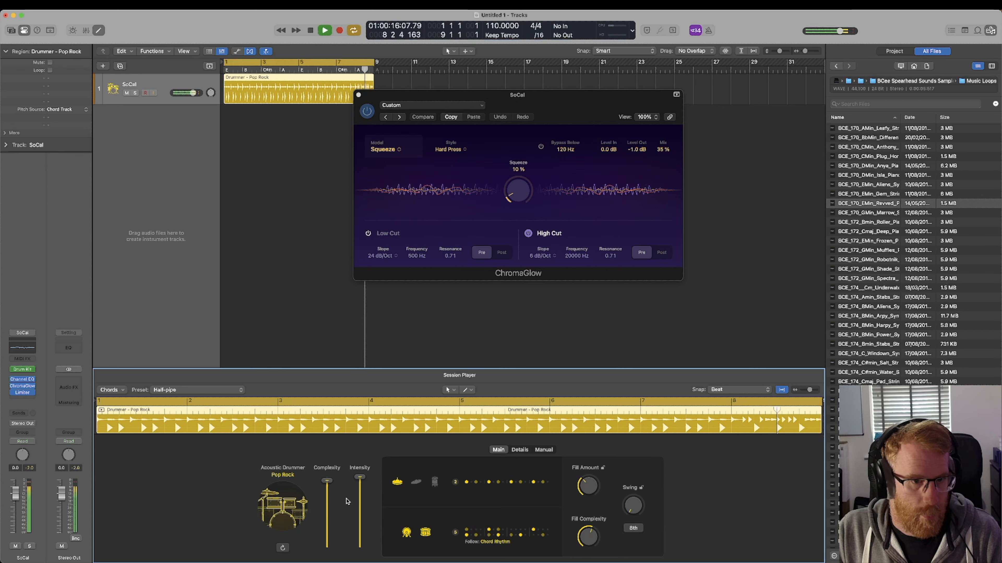
Try a Fill Amount of 31%, raise it to 97%, and play the drummer region to hear the fills
key("space")
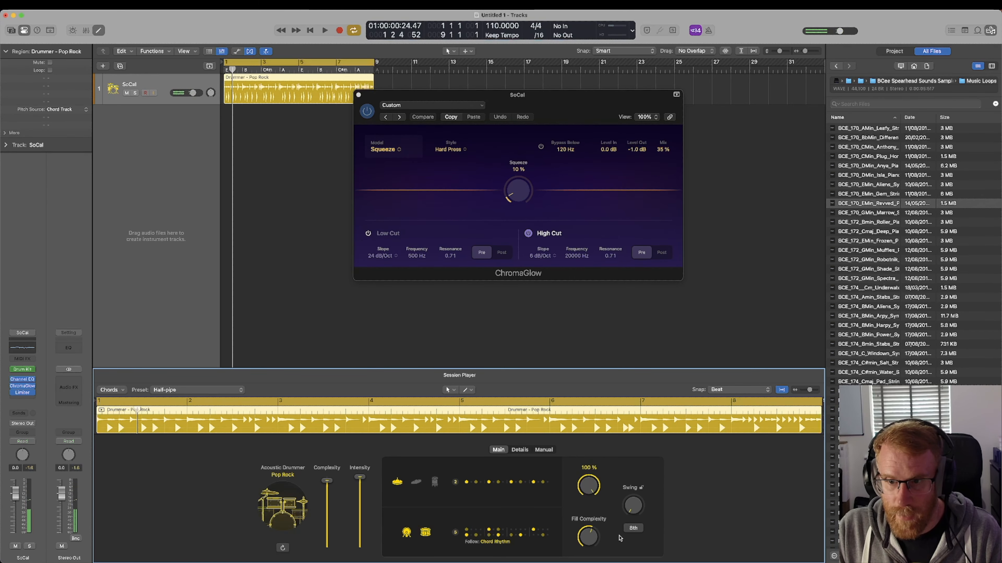
key("space")
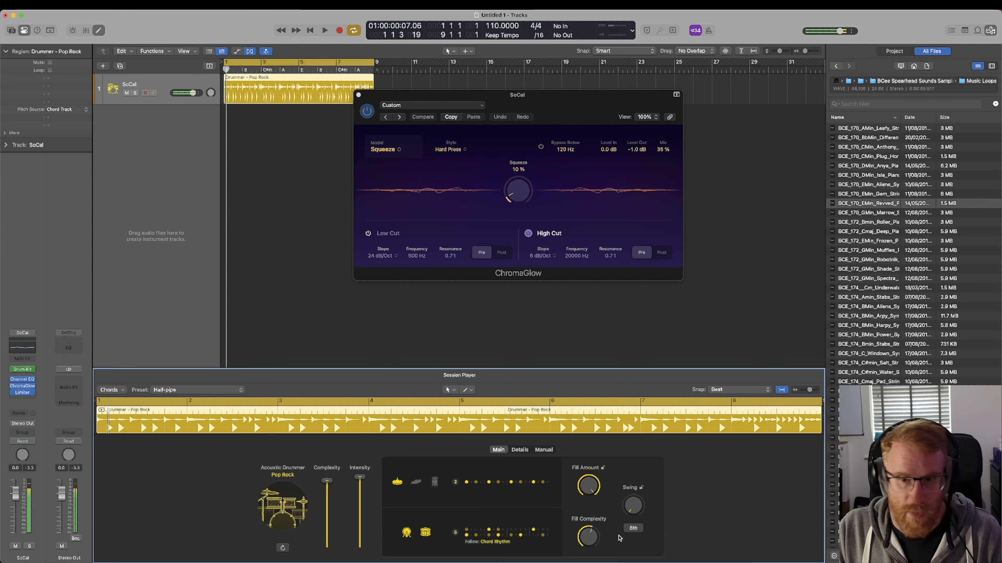
left_click_drag(594, 485, 591, 472)
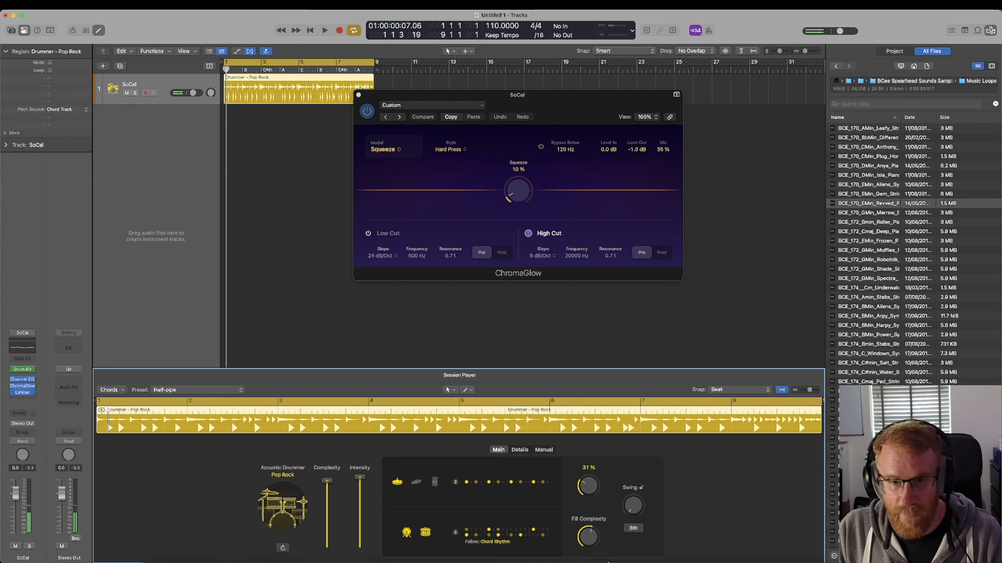
left_click_drag(588, 509, 592, 382)
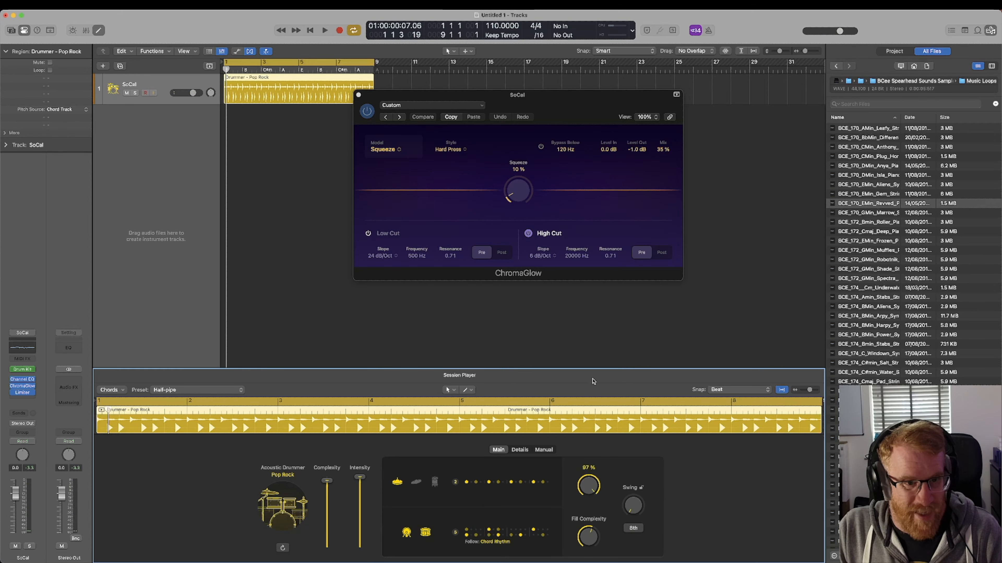
key("space")
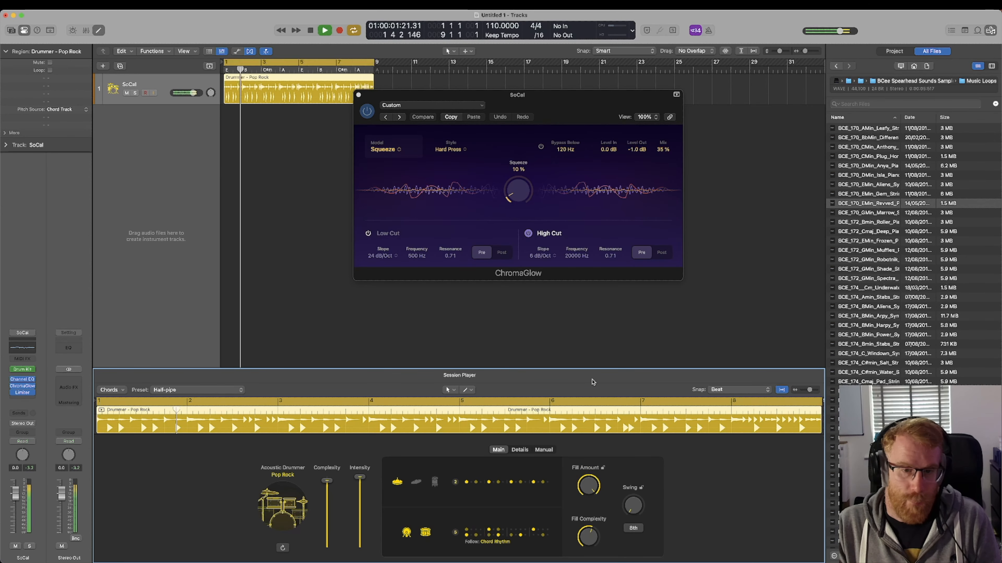
Lower Complexity to slightly below the middle and sweep Fill Amount down to 1% and back to a moderately high setting
left_click_drag(327, 481, 331, 523)
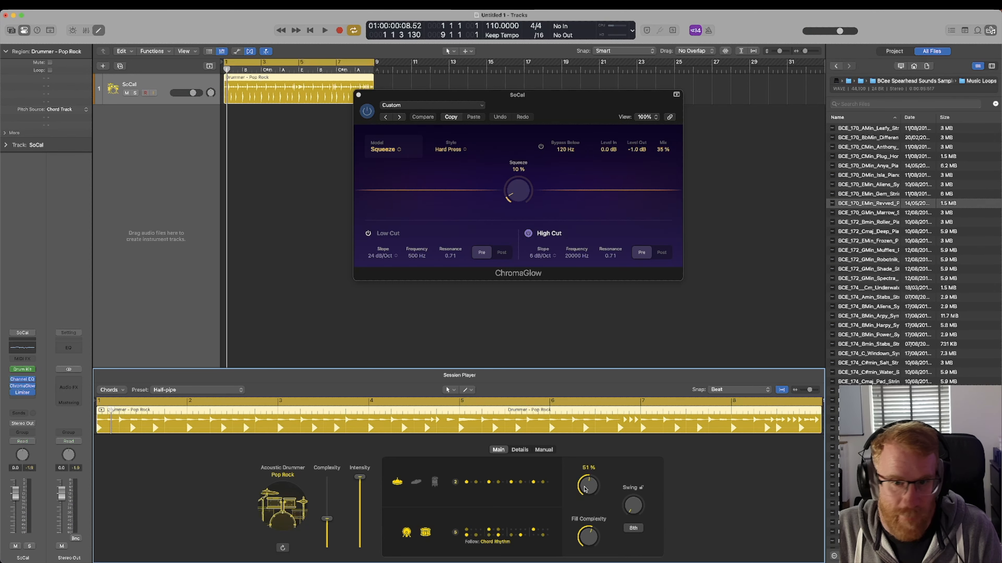
left_click_drag(586, 488, 585, 480)
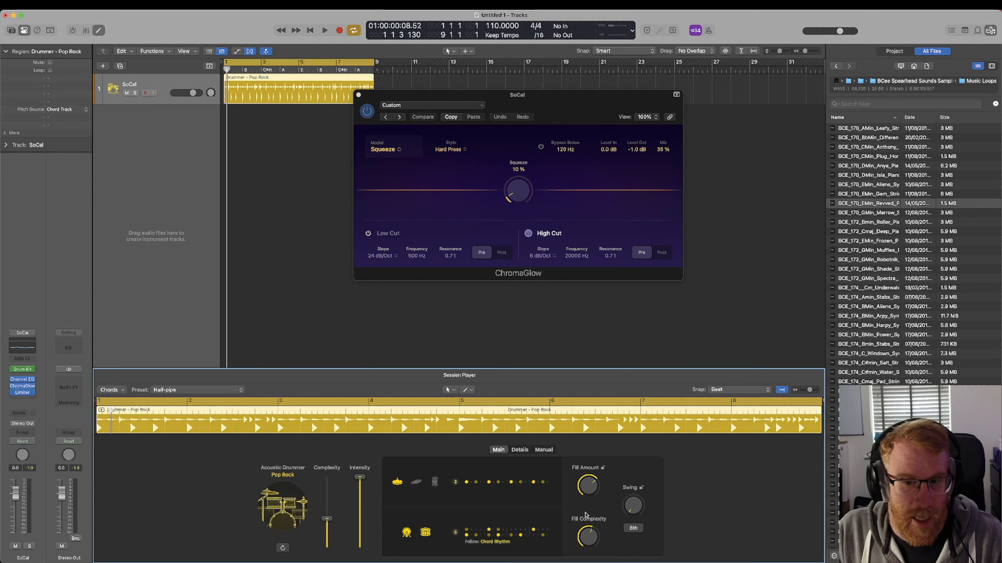
left_click_drag(596, 510, 594, 522)
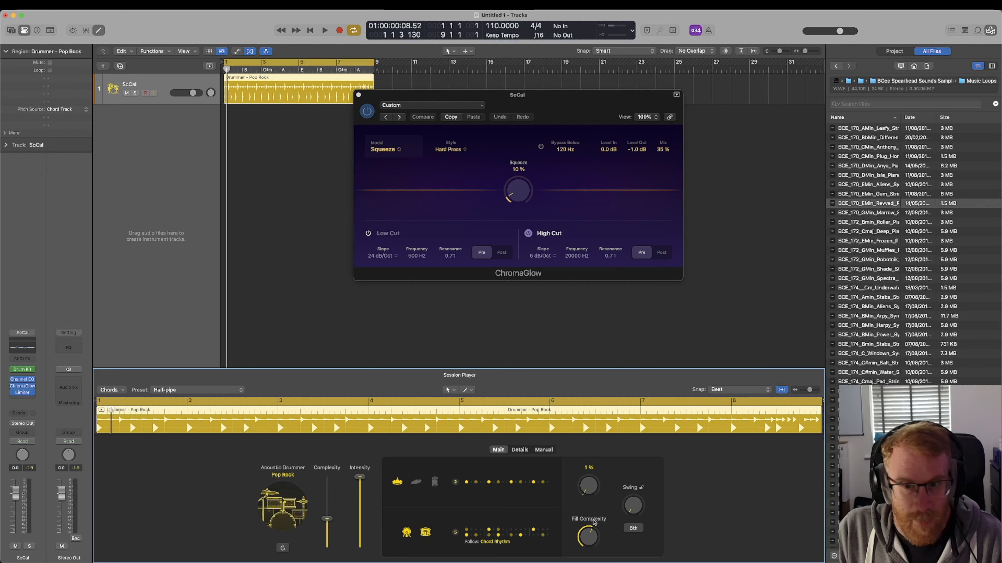
Switch the drummer from hi-hat to cymbals and on to toms, choose tom pattern 3, and play the result
left_click(435, 482)
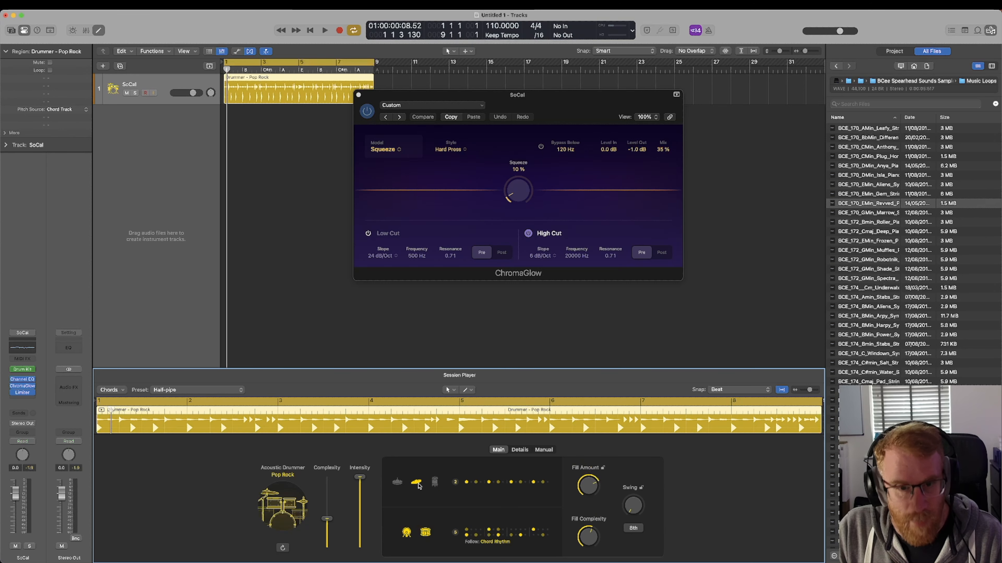
left_click(434, 482)
key("space")
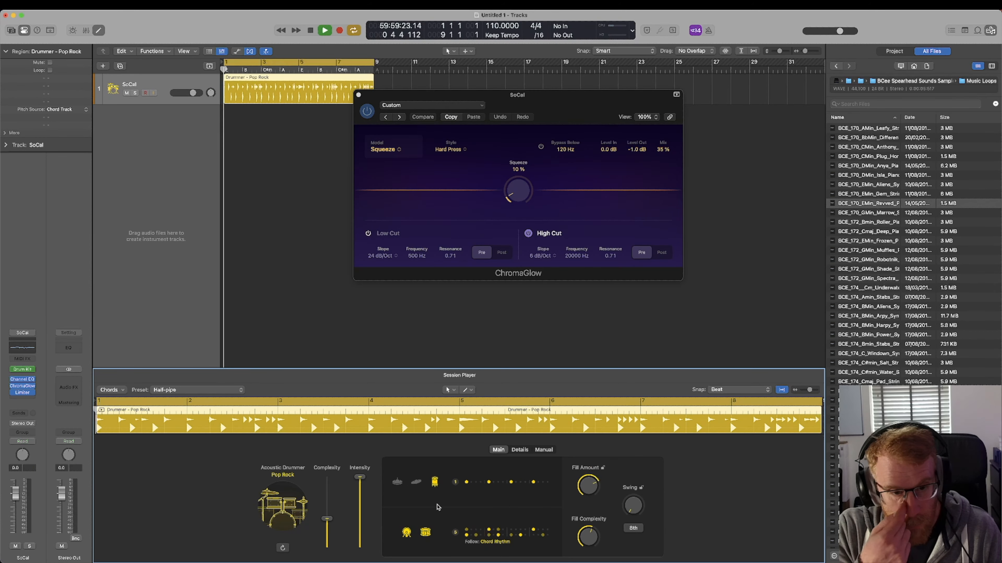
left_click(473, 485)
key("space")
left_click(463, 433)
key("space")
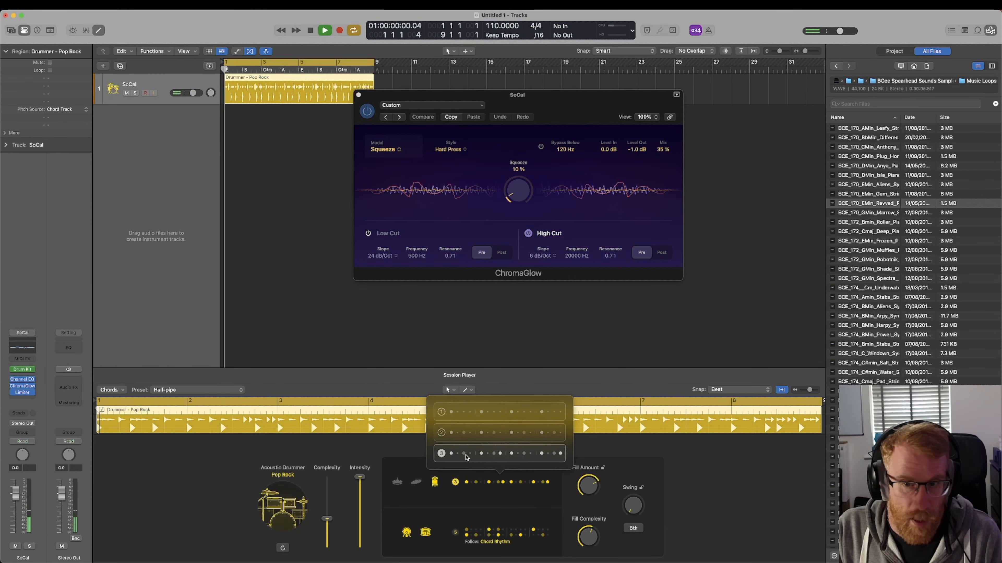
left_click(463, 503)
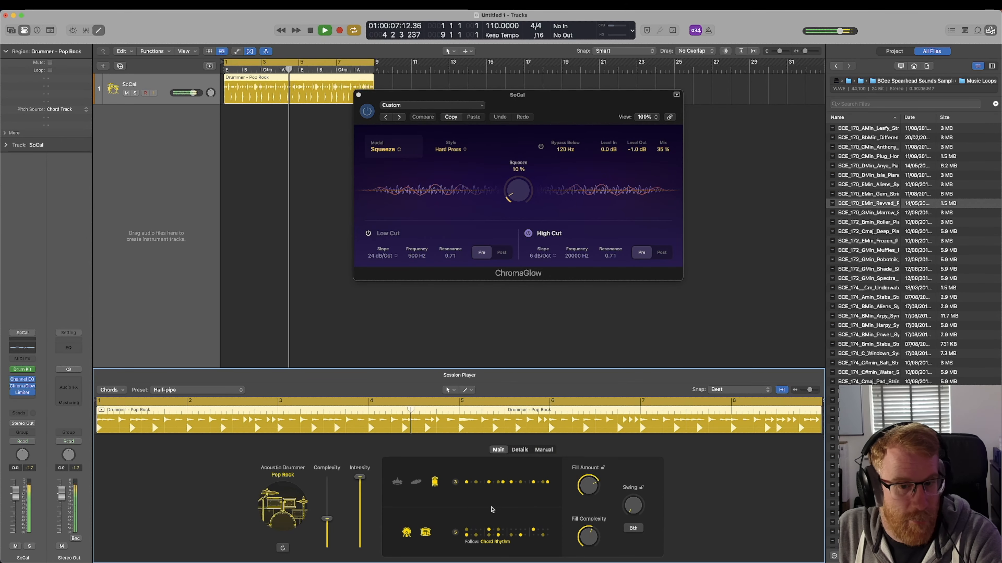
Select kick and snare pattern 4 and explore the Follow Rhythm Of options for Chords and Track, keeping Chords enabled
left_click(477, 534)
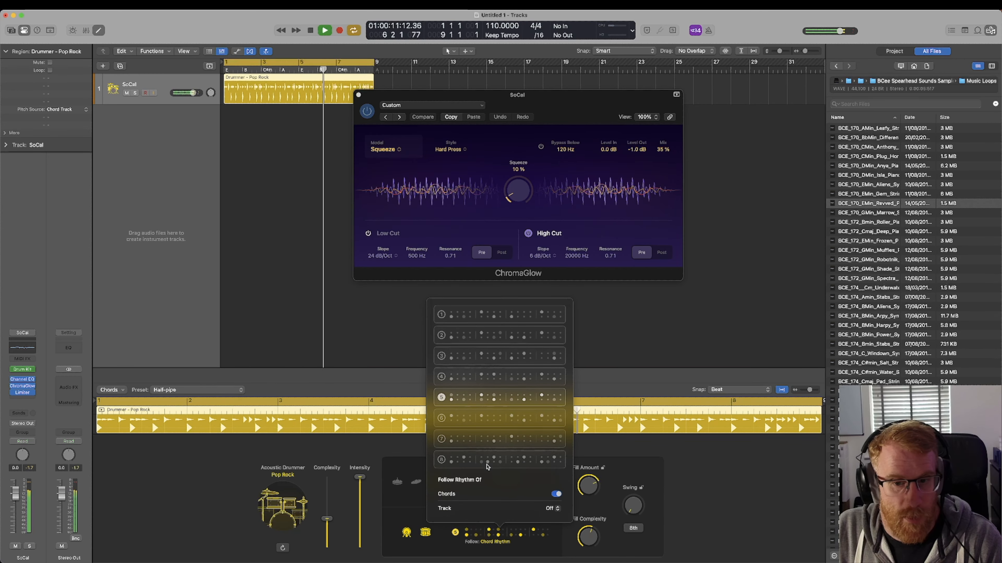
left_click(493, 377)
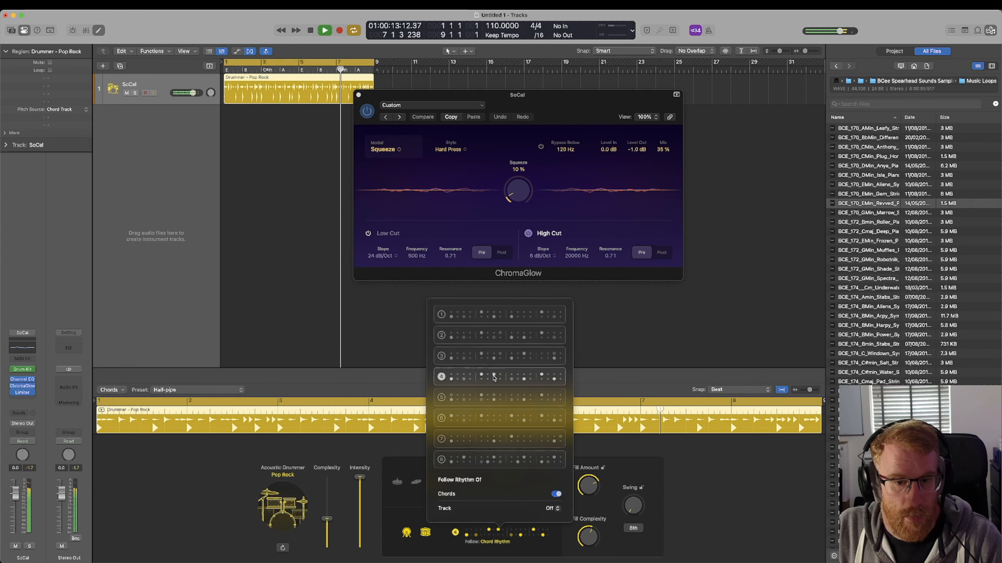
left_click(398, 505)
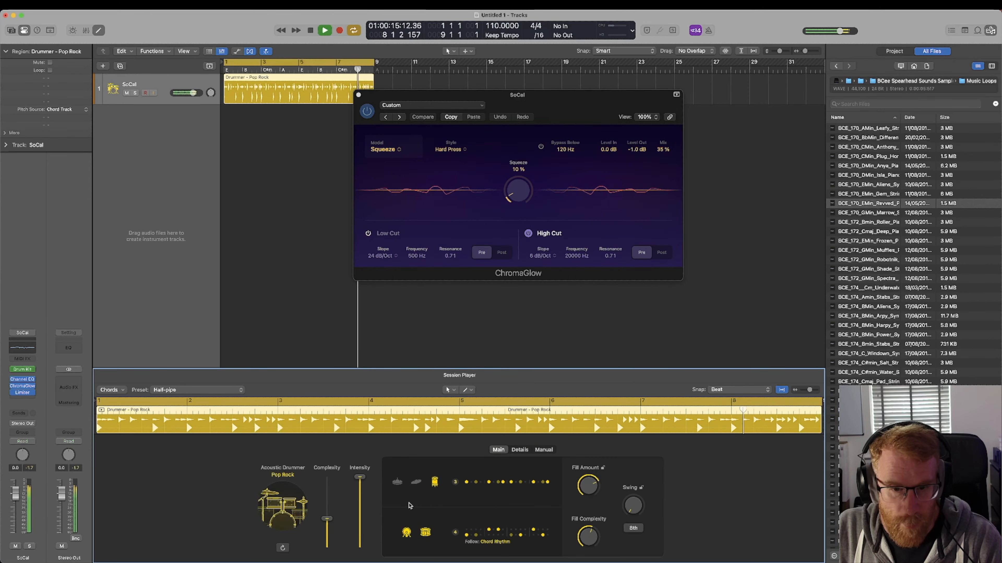
left_click(495, 542)
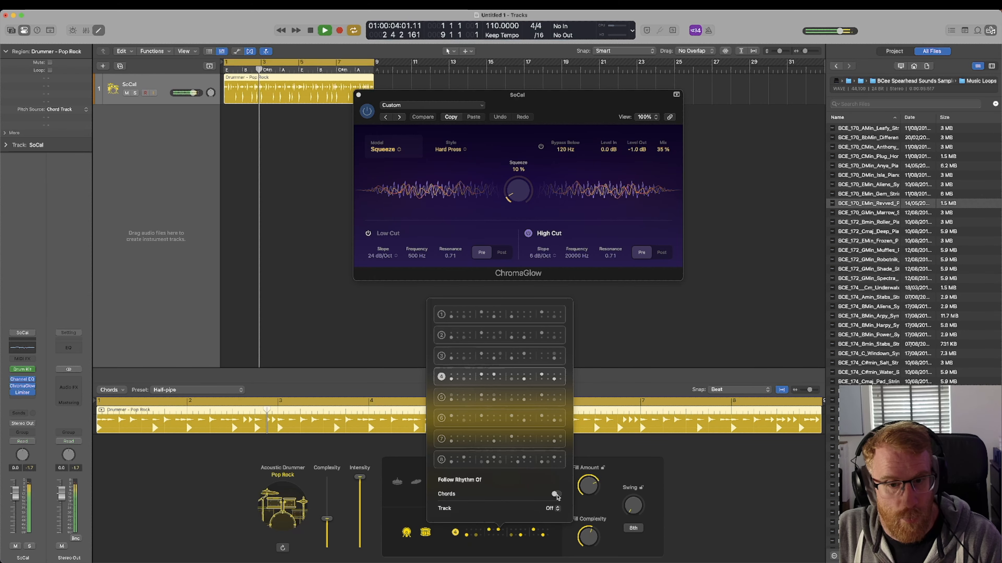
left_click(553, 508)
left_click(549, 509)
left_click(596, 509)
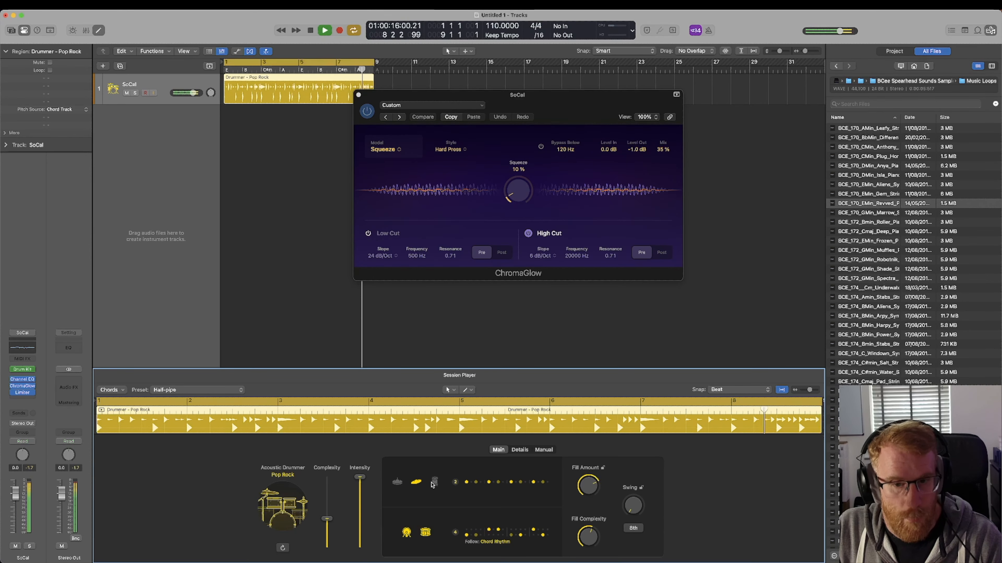
With cymbals active, audition cymbal patterns 1 to 4, settle on pattern 2, and add a little Swing
left_click(487, 485)
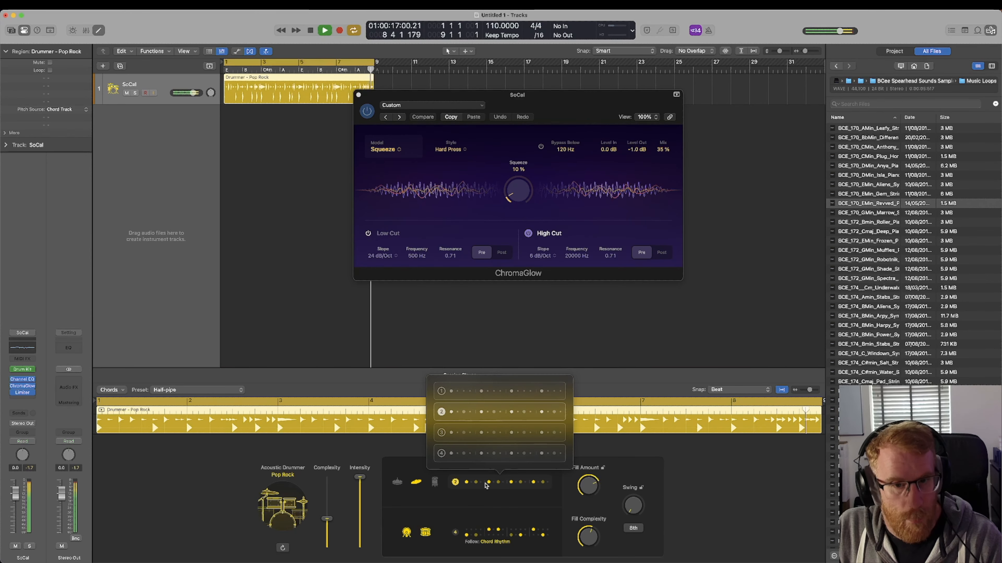
left_click(499, 433)
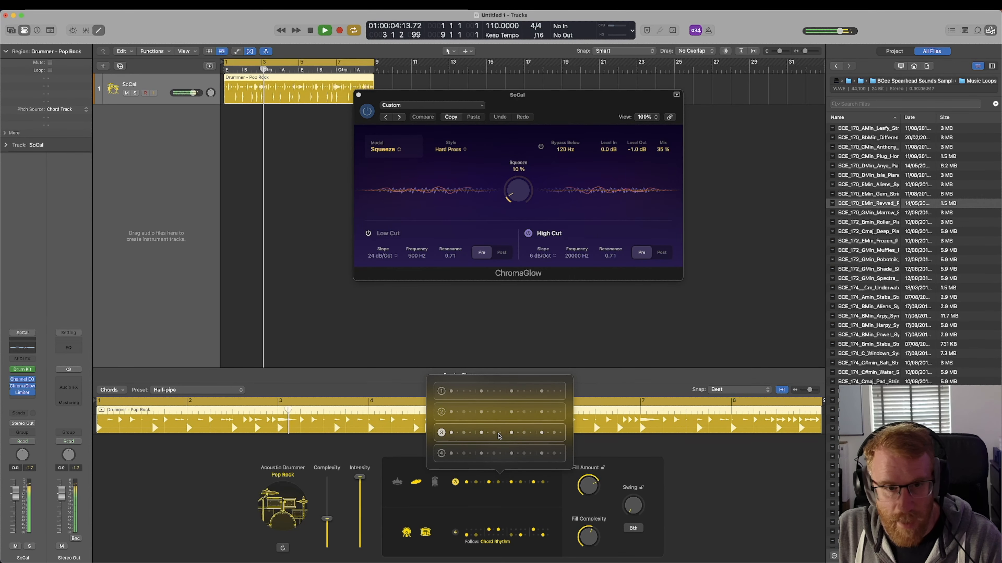
left_click(501, 454)
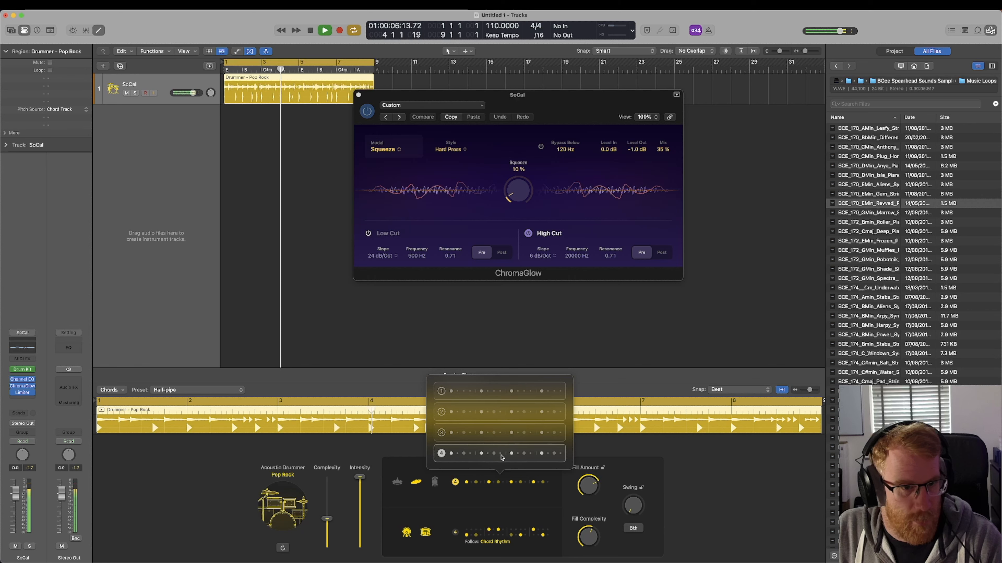
left_click(501, 396)
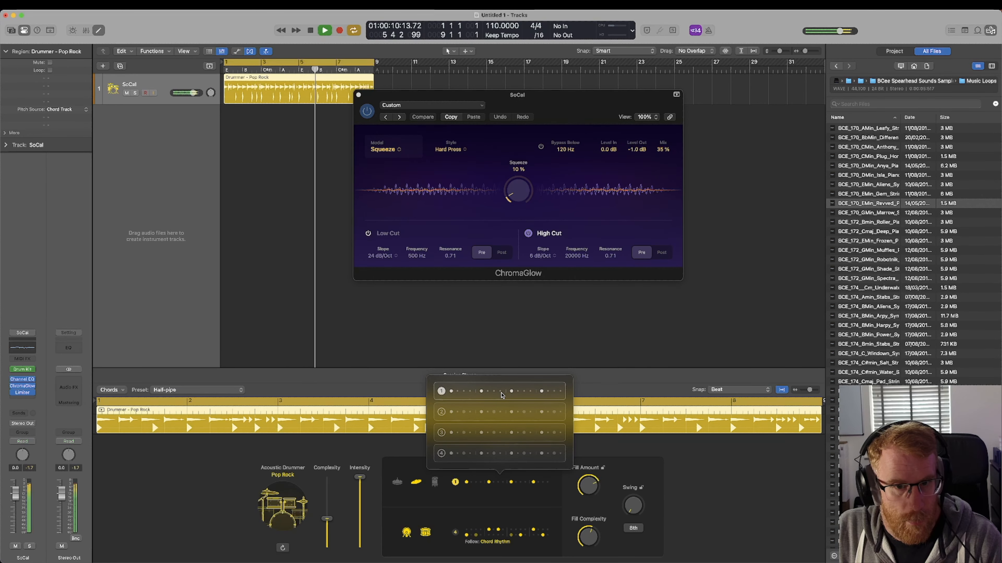
left_click(497, 411)
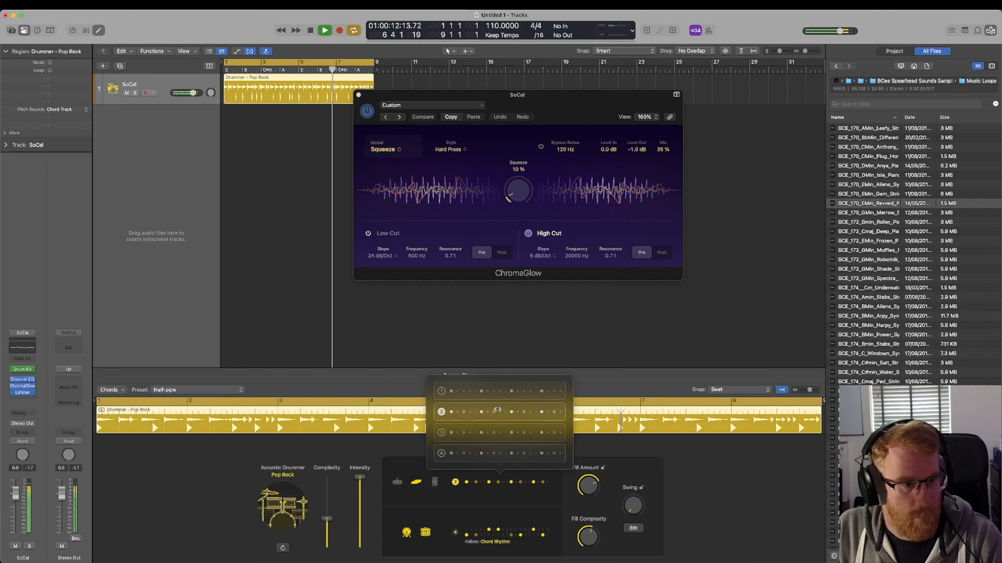
left_click_drag(634, 508, 634, 495)
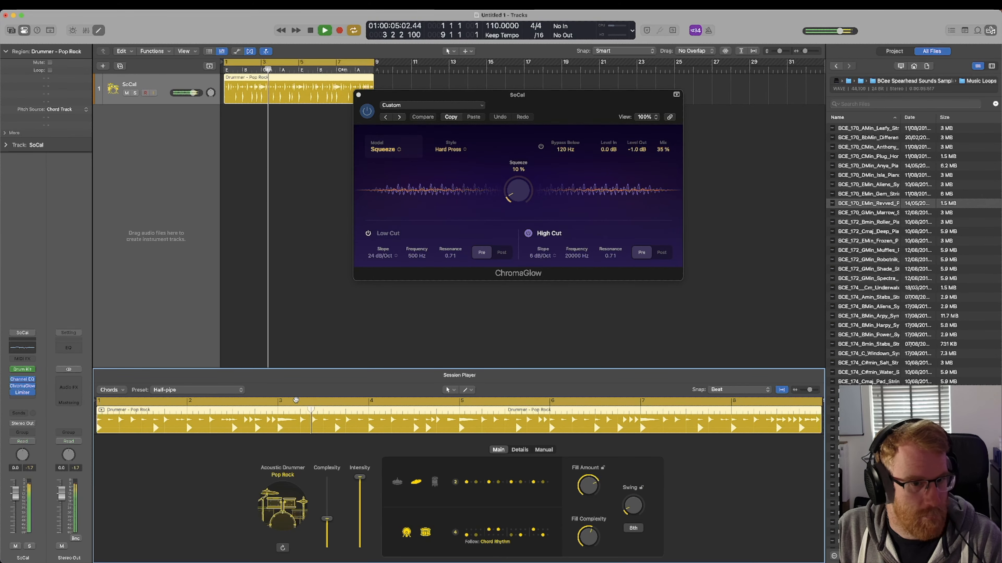
In the drummer's detail settings, raise Ghost Notes to maximum and set the Snare to Rim Shot during playback
key("space")
left_click(520, 449)
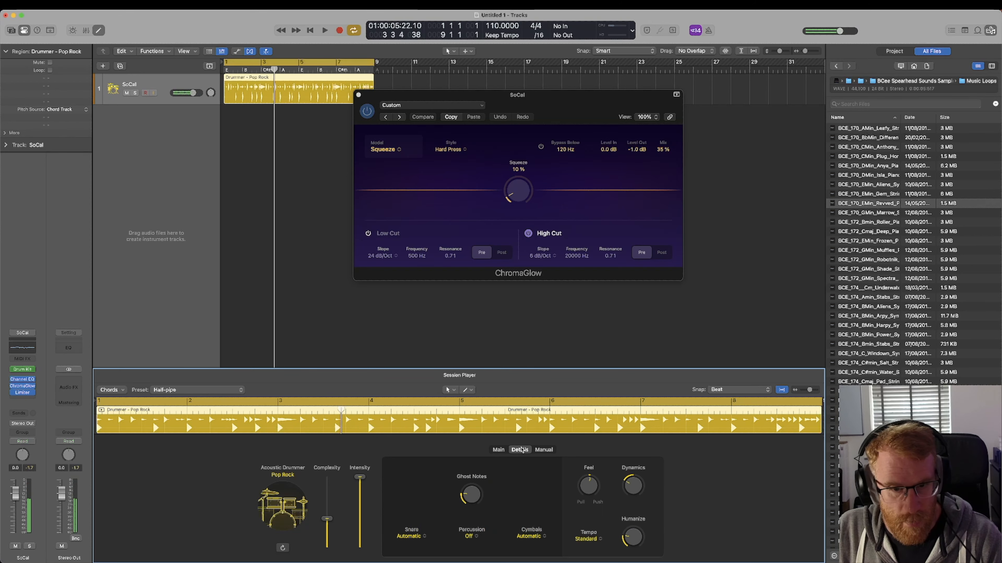
key("space")
left_click_drag(471, 493, 549, 542)
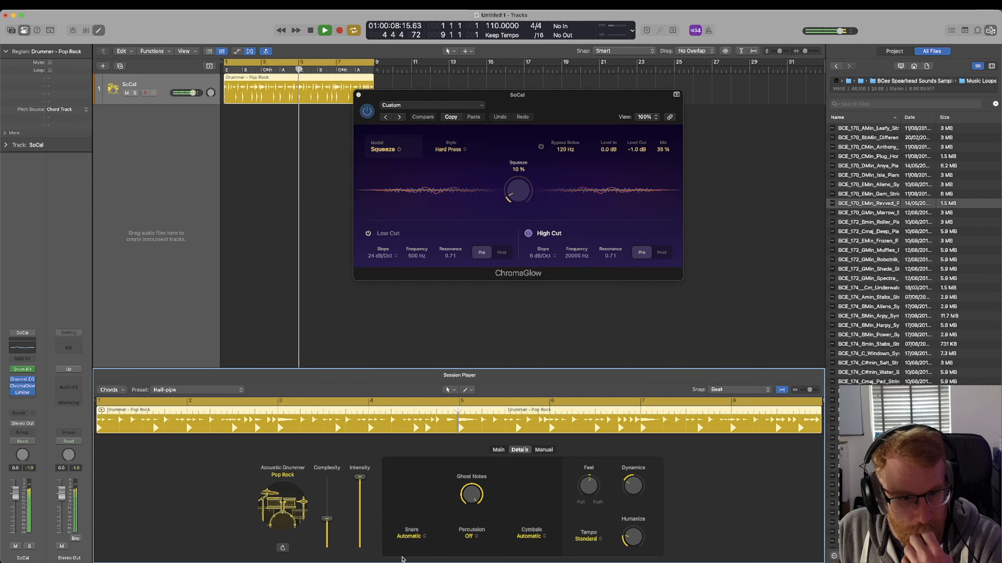
left_click(412, 537)
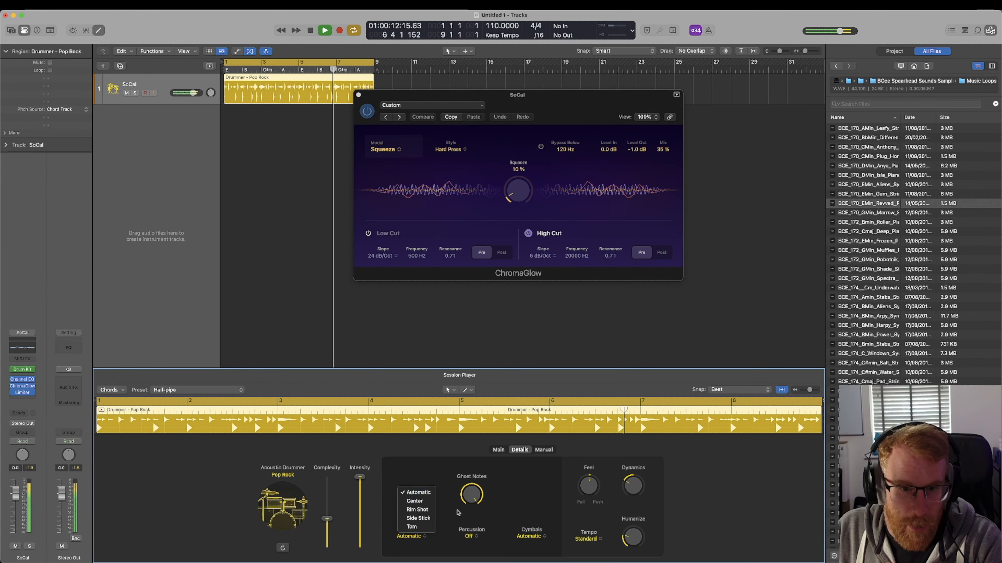
left_click(418, 509)
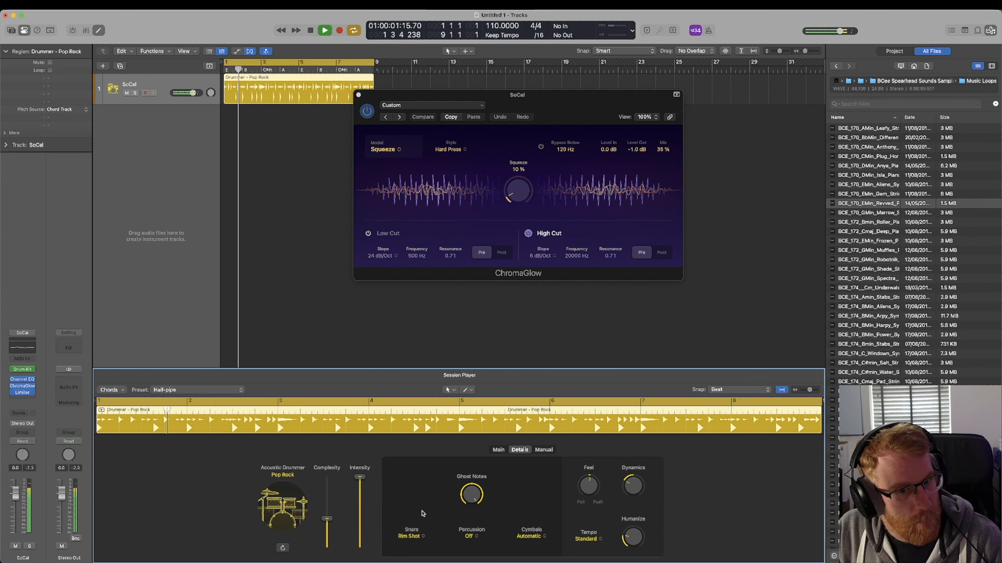
Set Percussion to Tambourine 2 and reduce Ghost Notes to about the middle
left_click(470, 537)
left_click(469, 537)
left_click(469, 537)
left_click(500, 467)
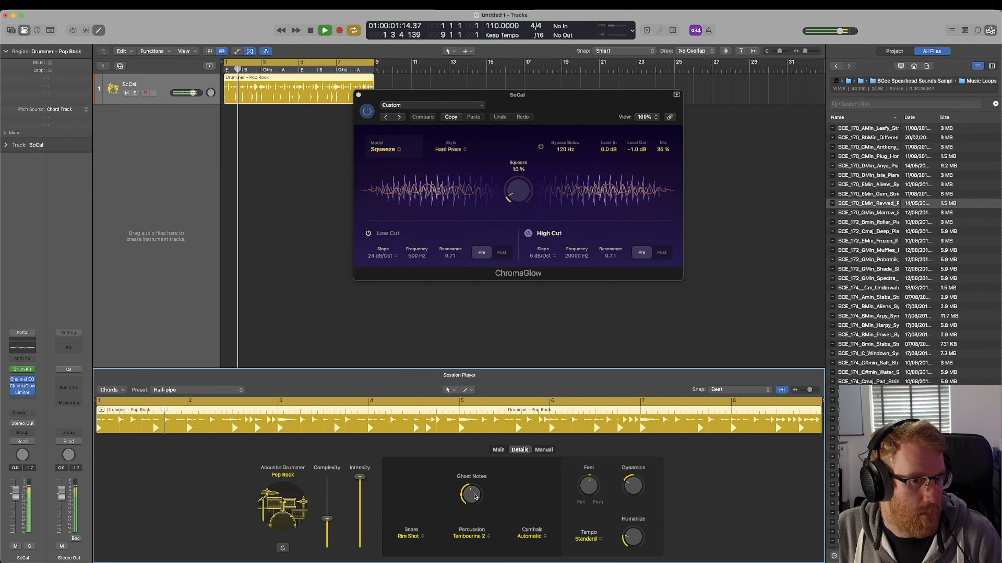
Set Cymbals to Crash 1, listen to it, and check the other cymbal options without changing the choice
left_click(531, 536)
left_click(539, 518)
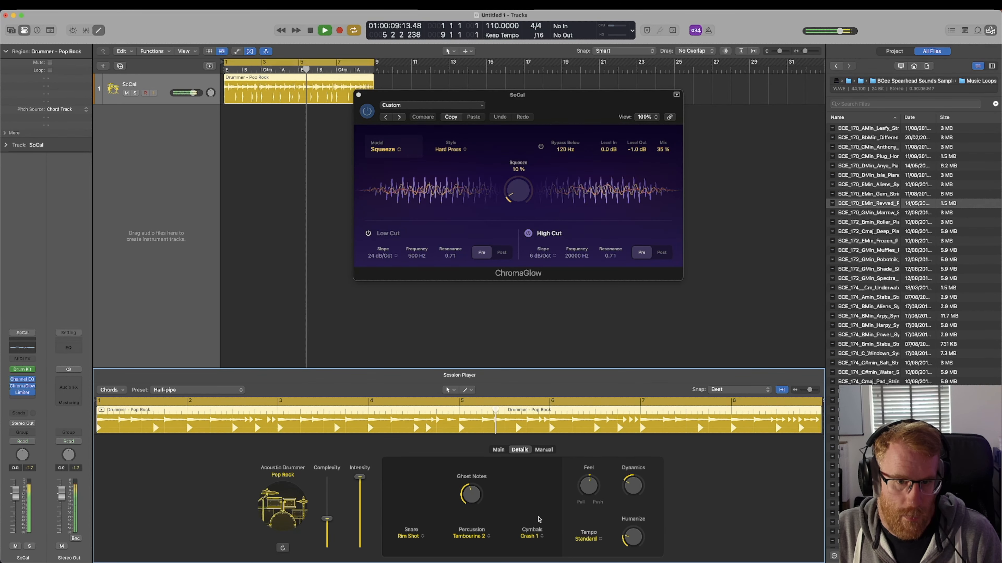
left_click(530, 537)
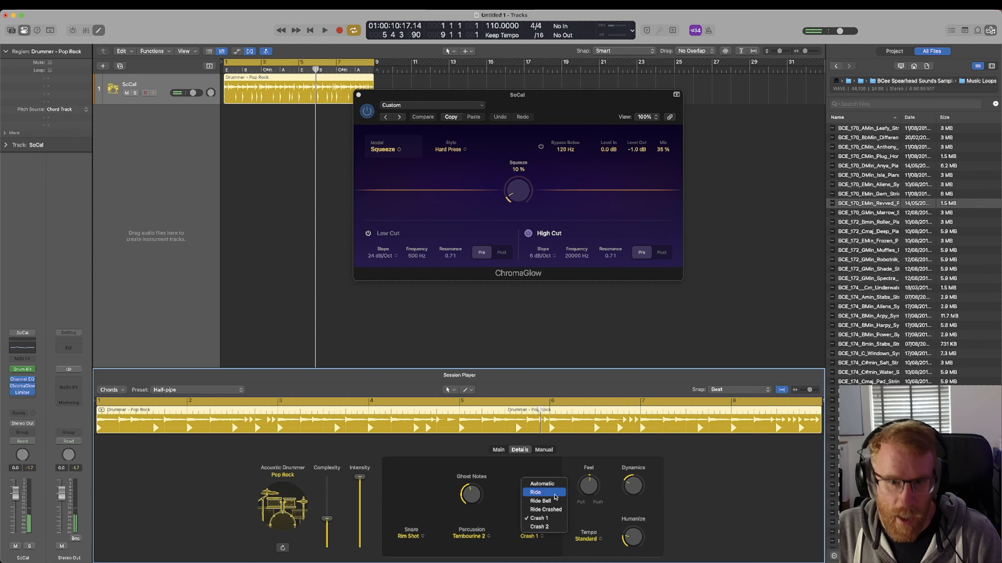
left_click(548, 488)
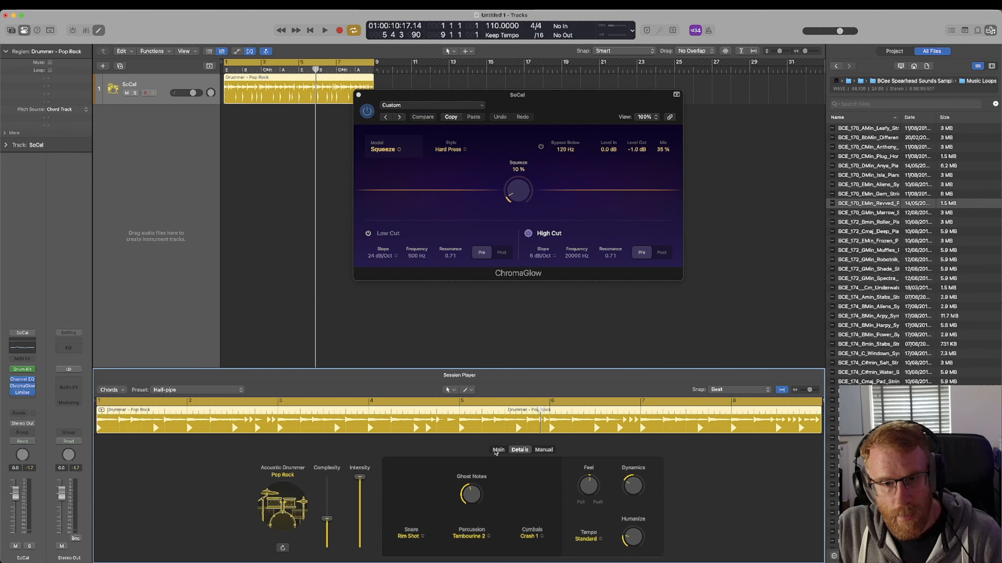
Review the cymbal pattern options in the drummer's main settings and return to the detail settings
left_click(498, 451)
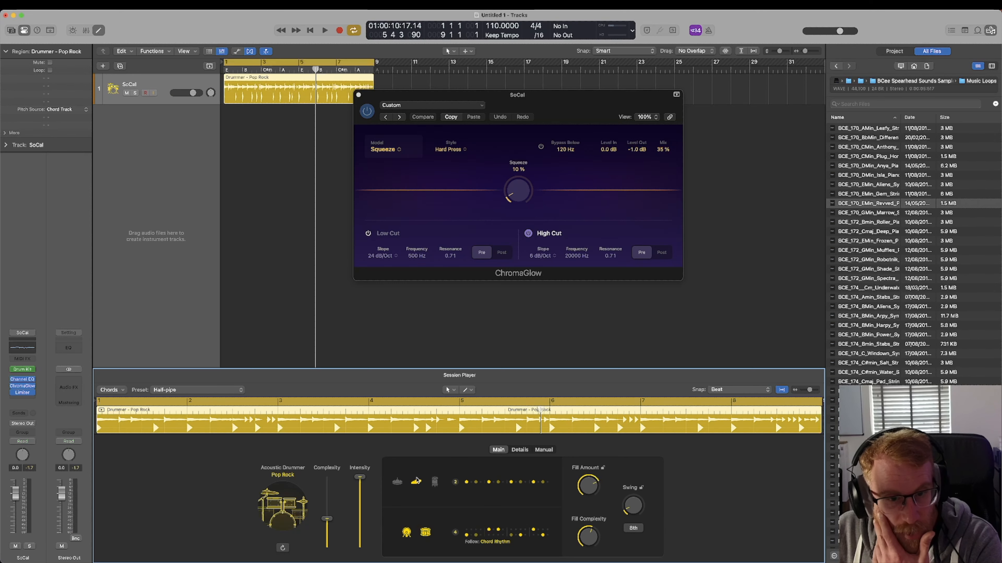
left_click(484, 485)
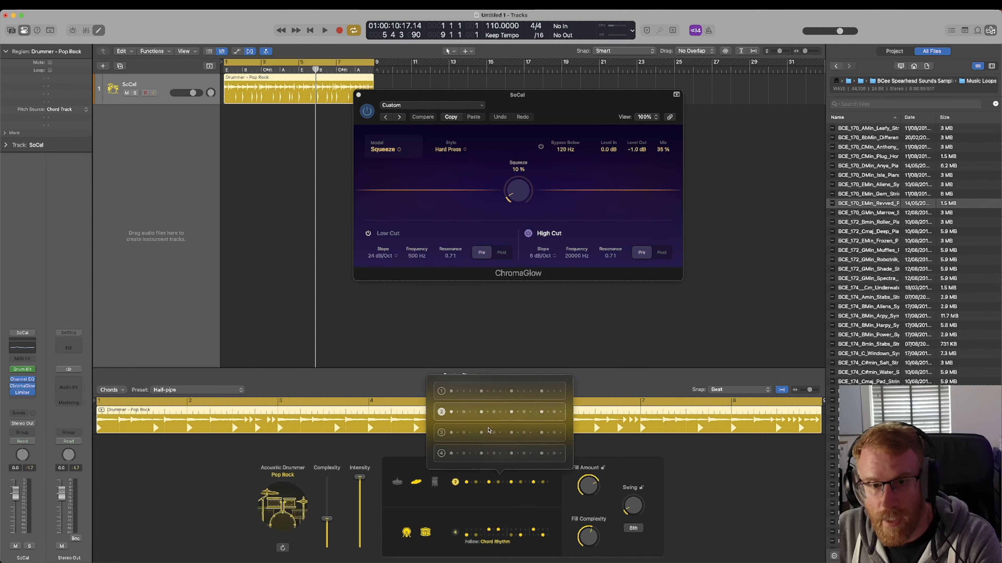
left_click(491, 411)
left_click(529, 451)
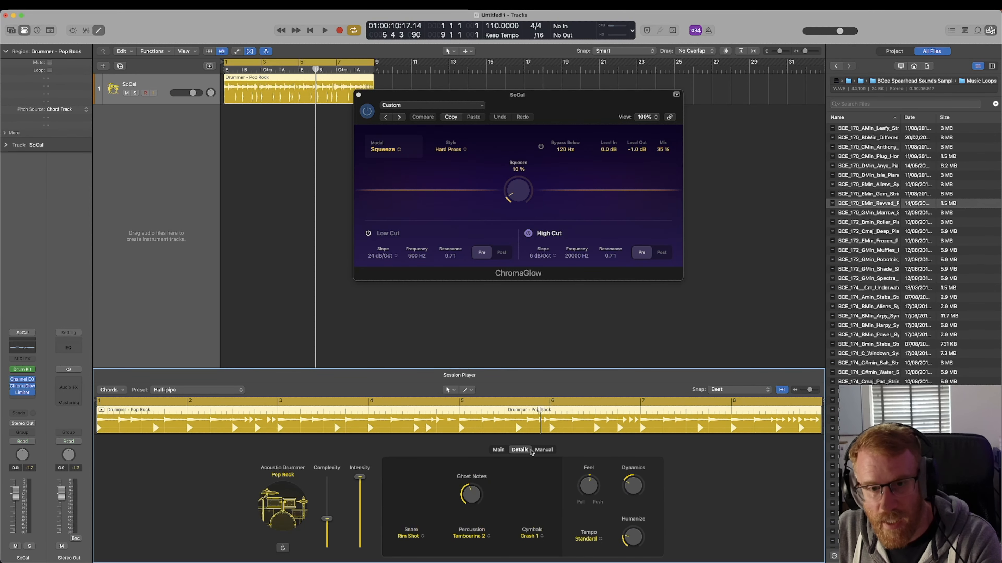
Set Cymbals to Ride Bell and play the drum region
left_click(536, 537)
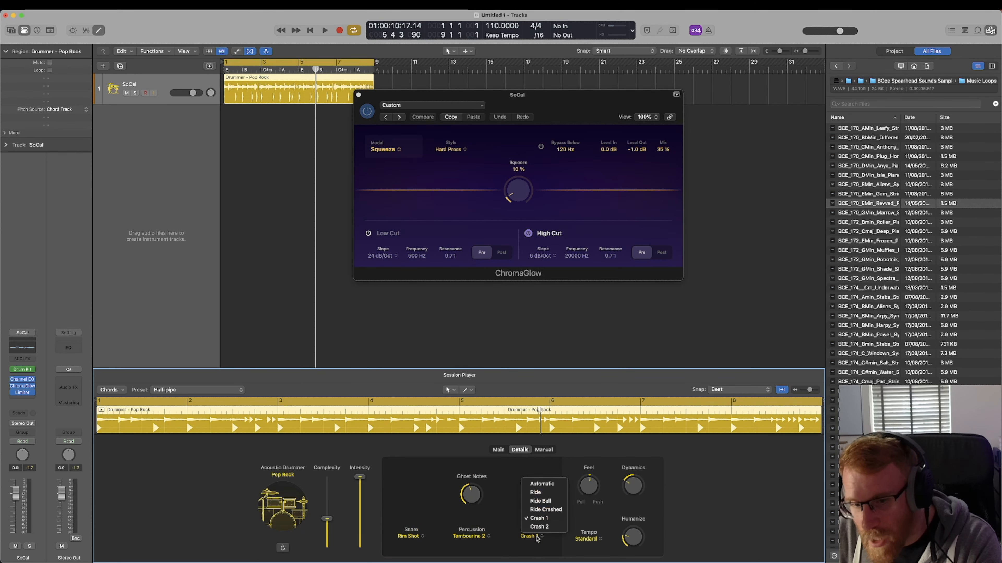
left_click(541, 501)
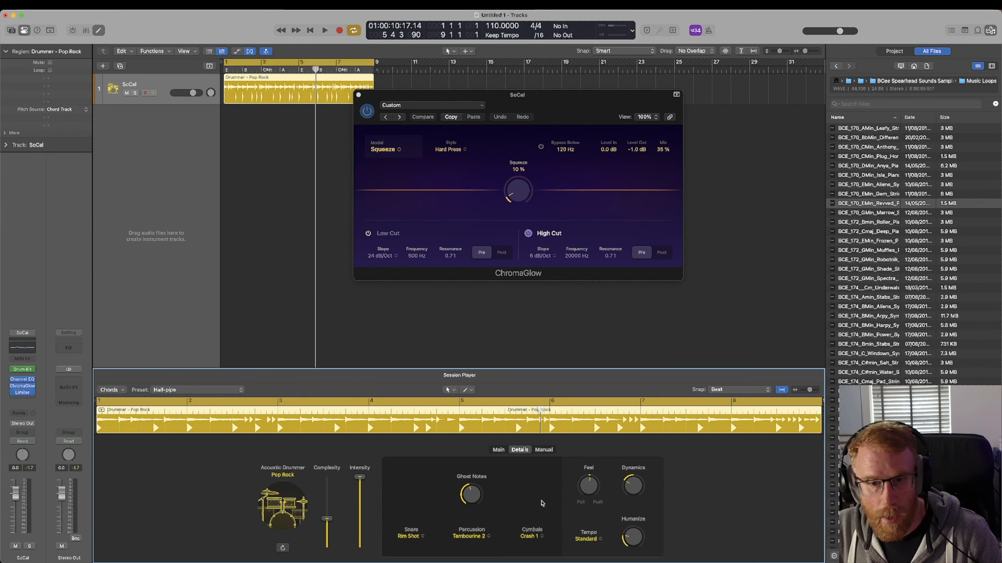
key("space")
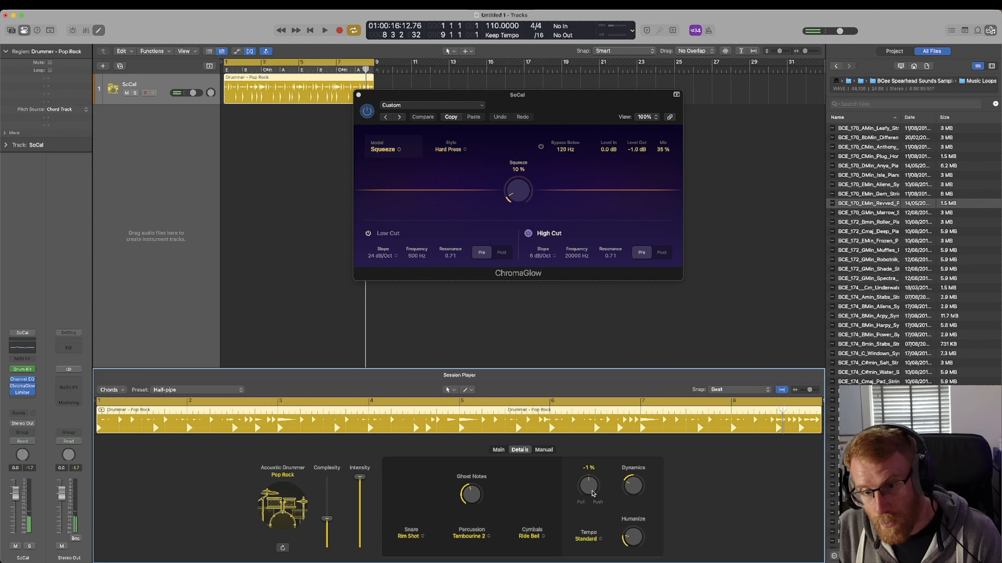
Try the drummer's Swing at about 78 %, and bring it down to 51 %
left_click(503, 451)
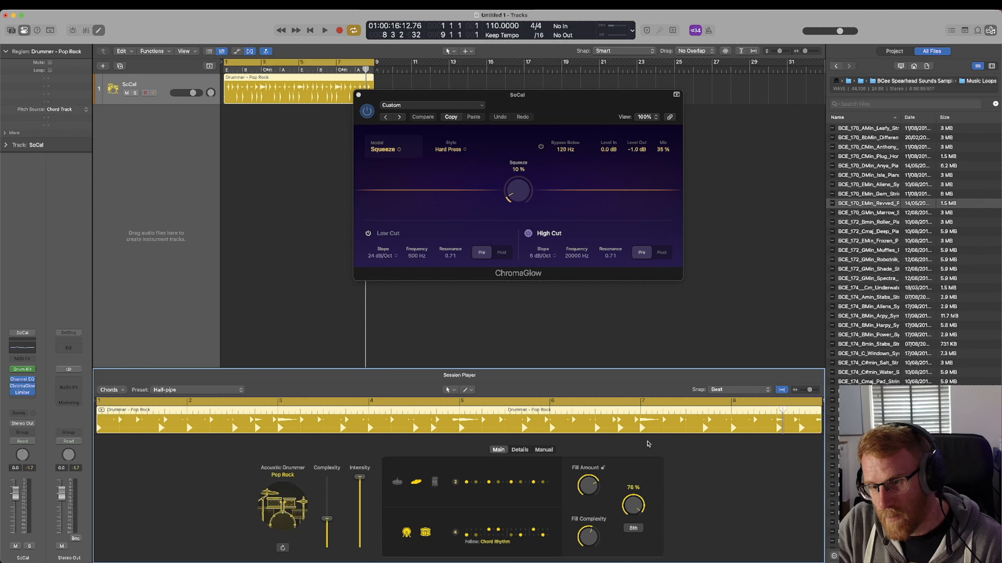
left_click_drag(641, 507, 637, 543)
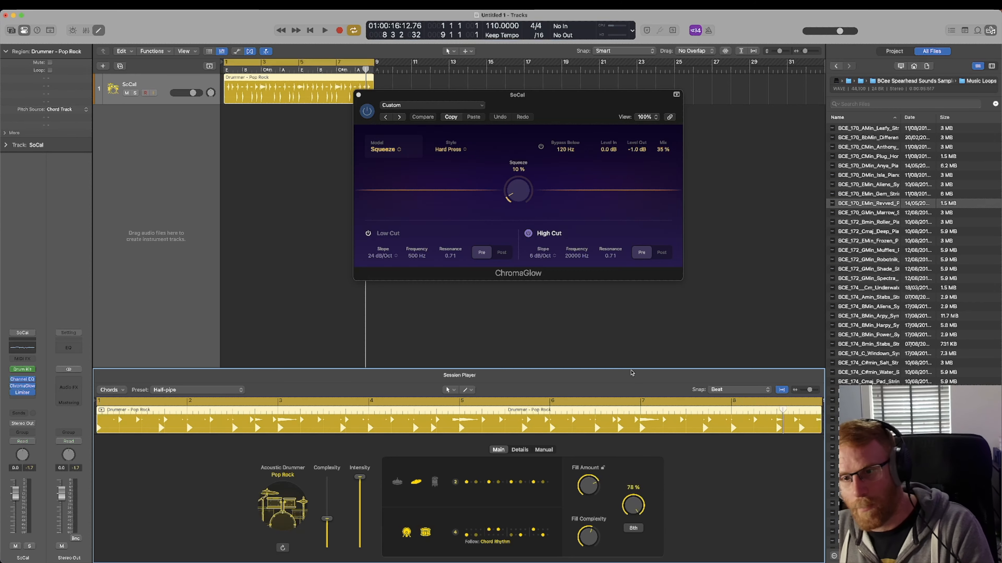
left_click_drag(636, 518, 635, 508)
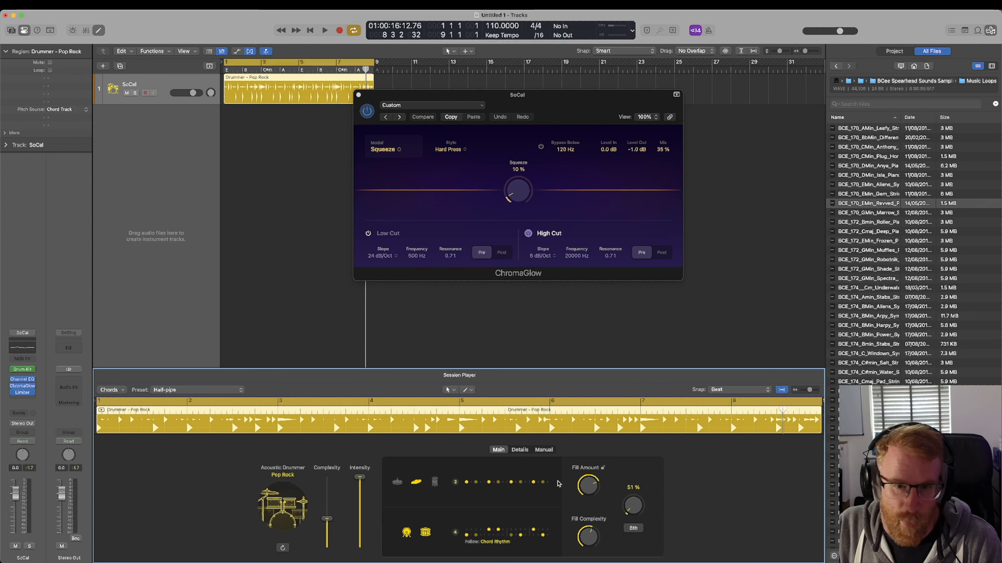
During playback, pull the drummer's Feel to about -48 %, ease it to -38 %, and listen with Ghost Notes around 46 %
left_click(519, 451)
key("space")
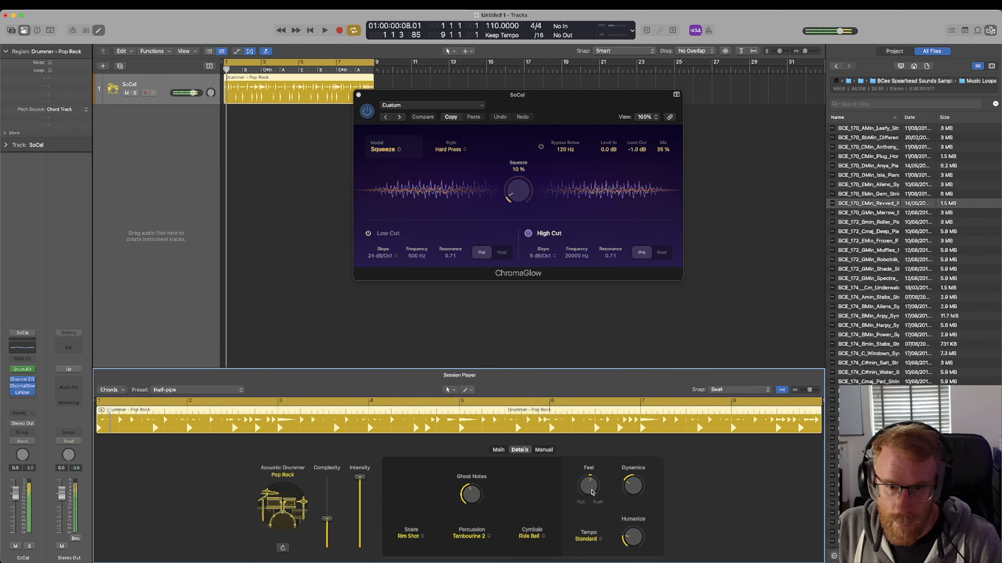
left_click_drag(592, 464, 596, 517)
key("space")
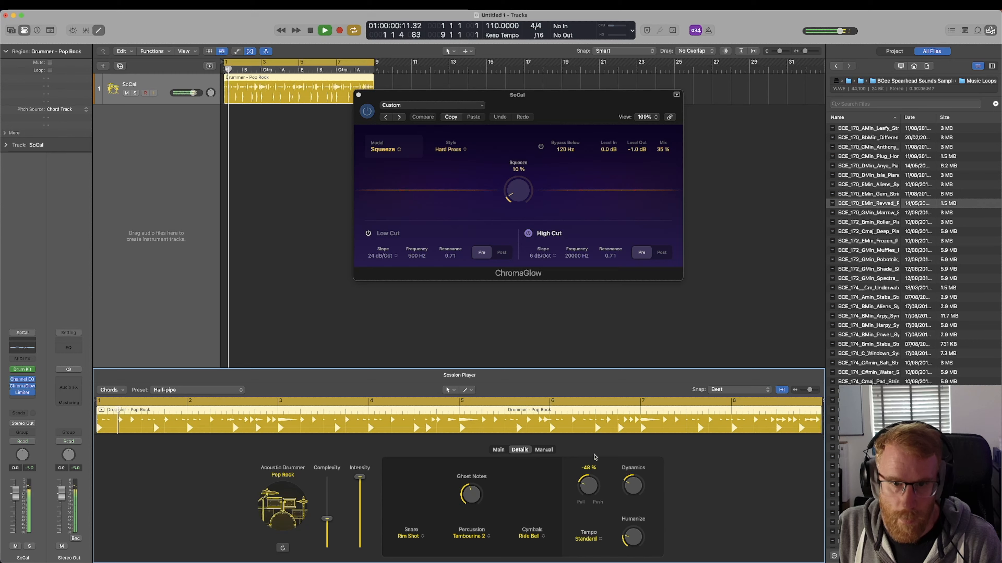
left_click_drag(590, 486, 591, 481)
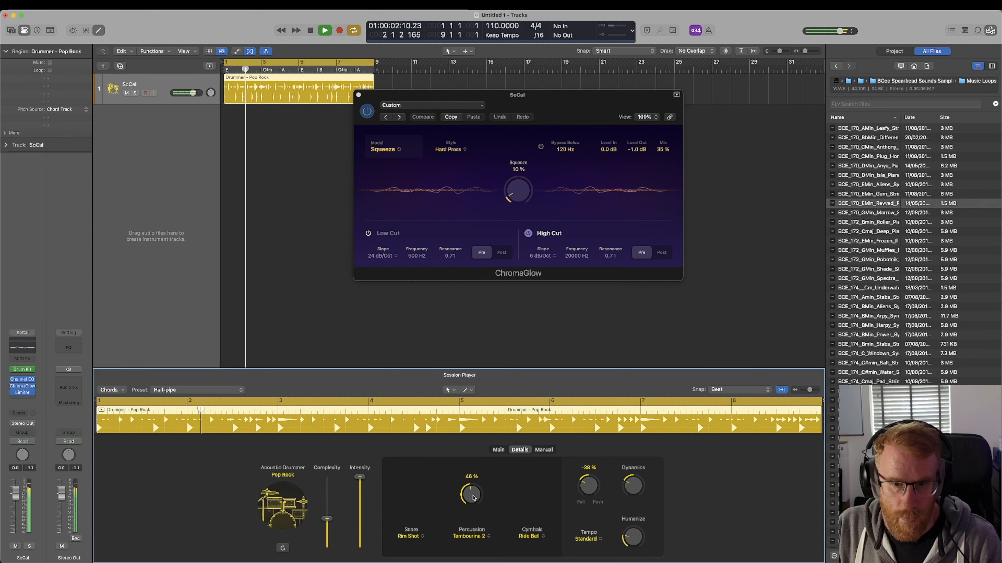
left_click_drag(472, 496, 475, 496)
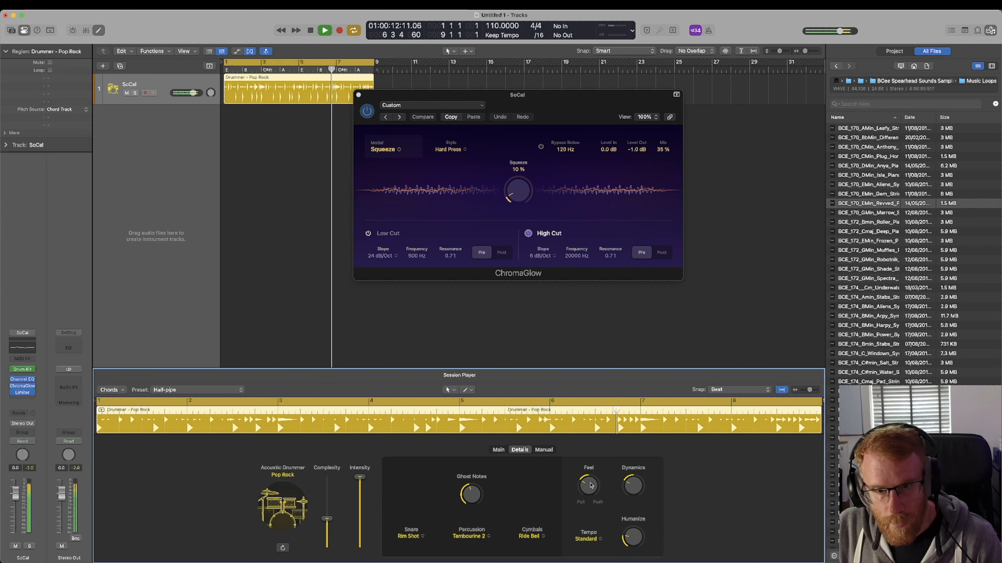
key("space")
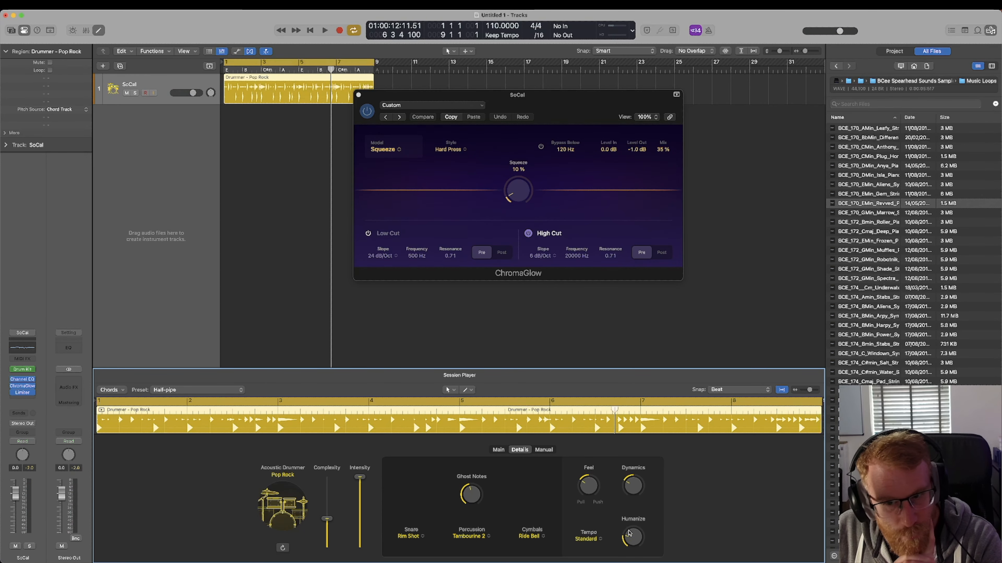
Demonstrate Feel pulled to about -77 % alongside the Swing control, and switch the Swing note value to 16th
left_click(500, 450)
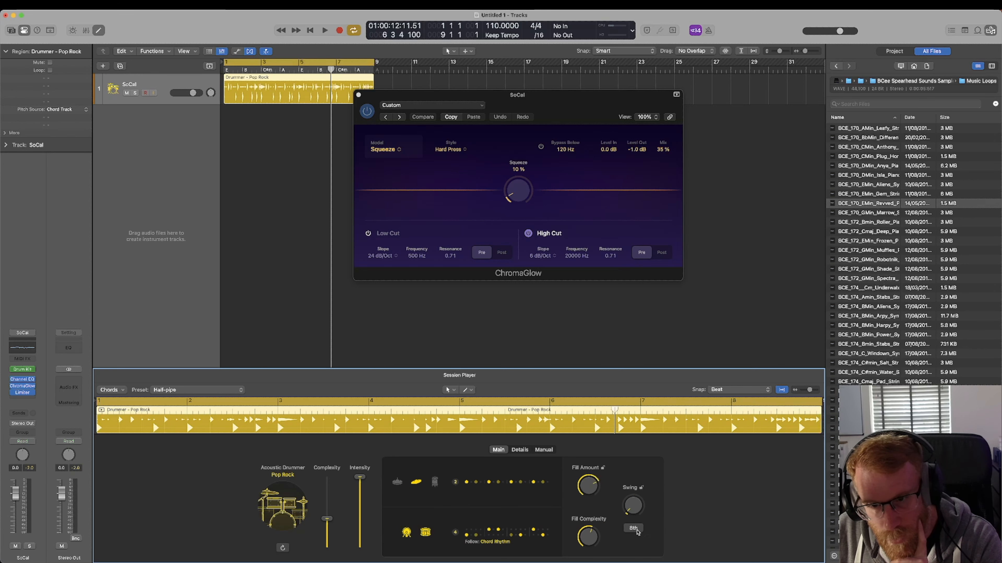
left_click(520, 450)
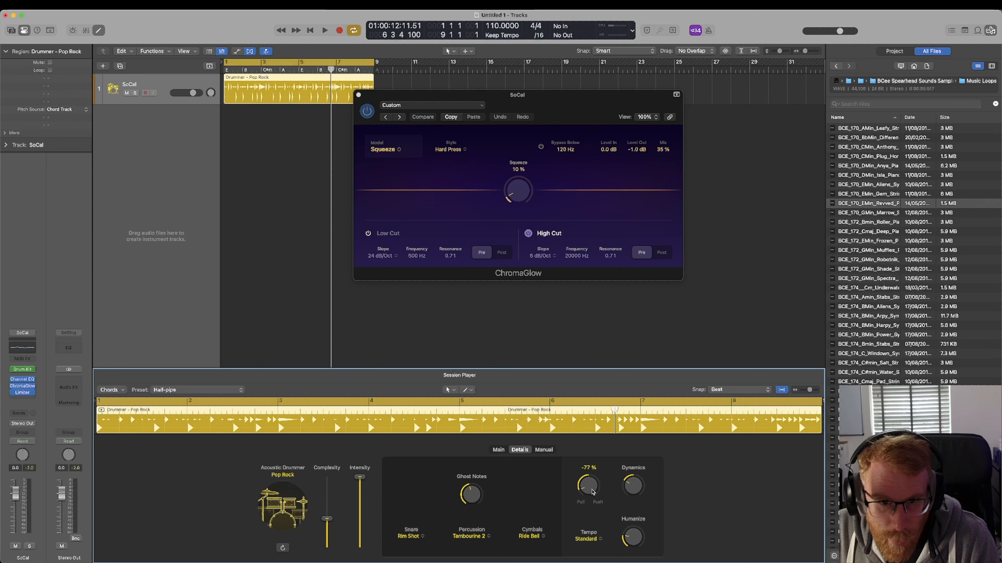
left_click_drag(591, 487, 553, 490)
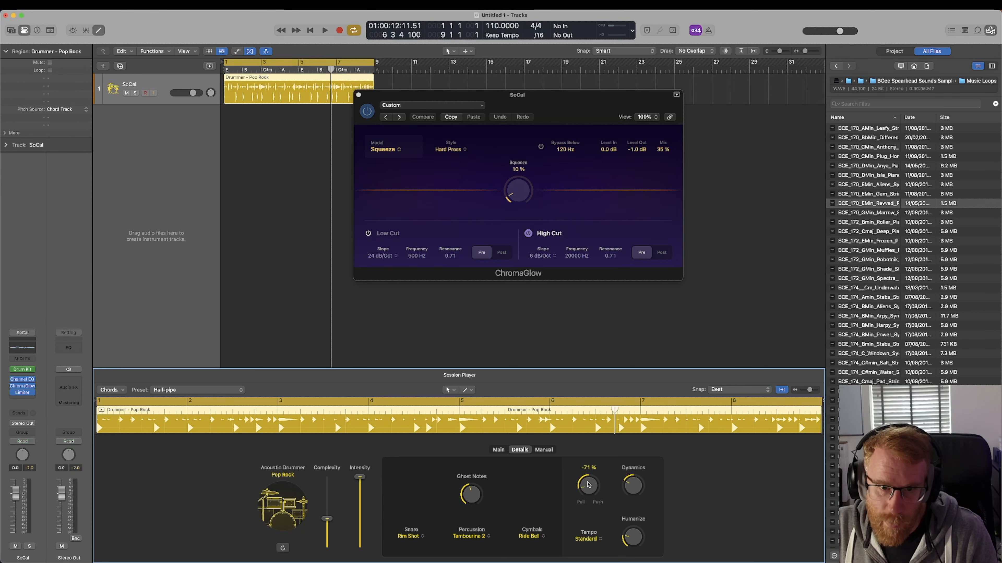
left_click_drag(590, 431, 585, 442)
left_click_drag(595, 505, 505, 447)
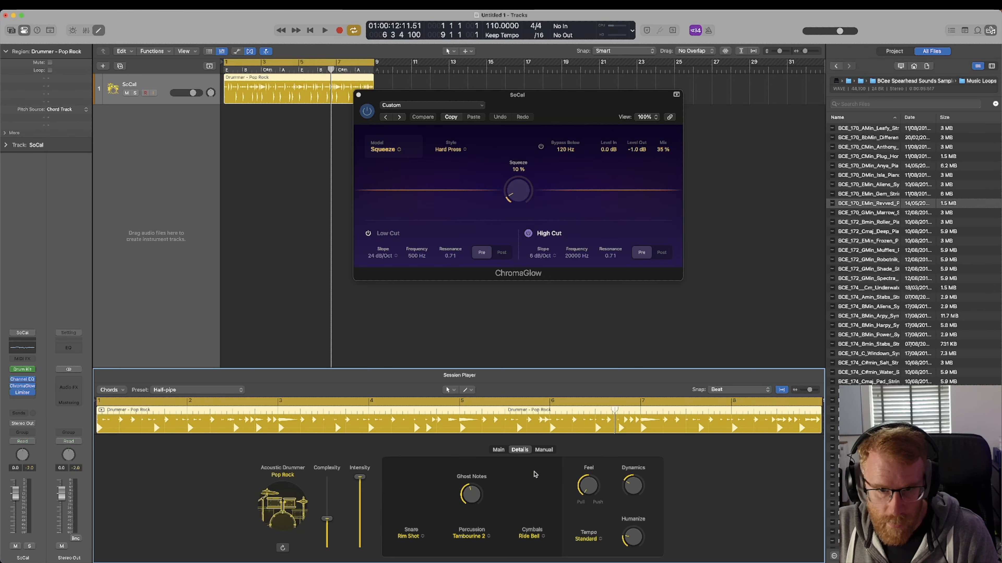
left_click(499, 451)
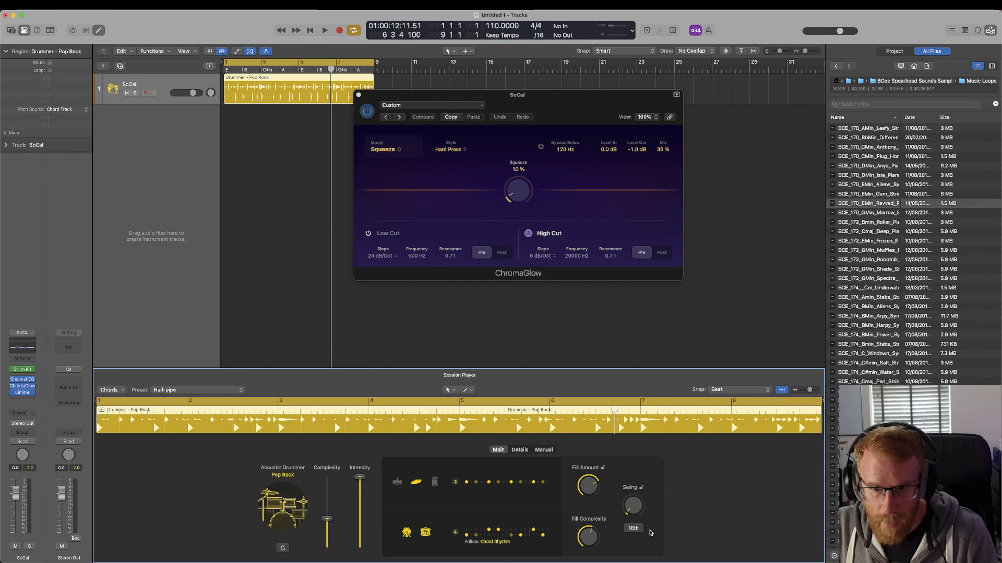
left_click(520, 450)
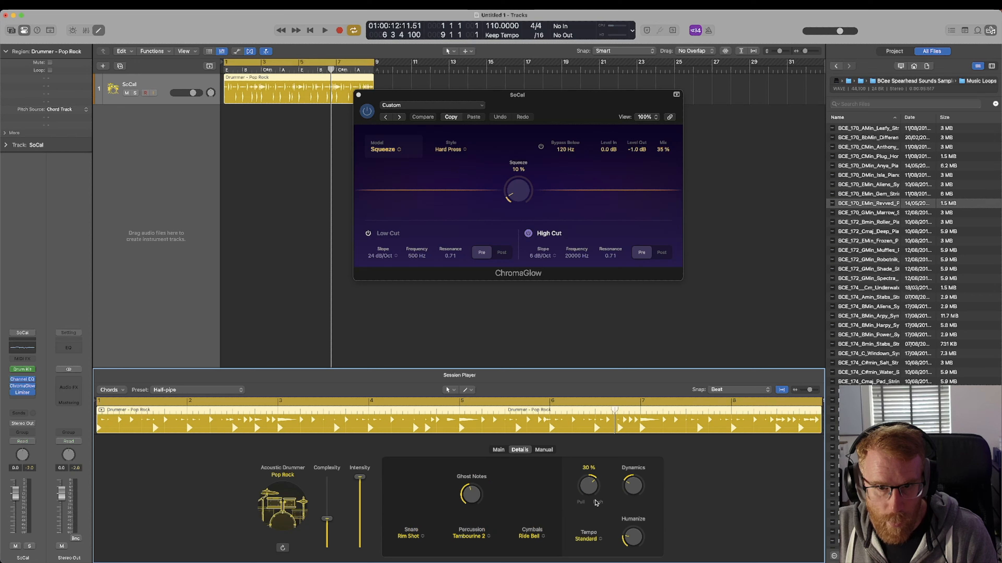
Try Feel at 30 % and -78 %, and adjust it to about -68 % during playback
mouse_move(596, 493)
left_mouse_down()
mouse_move(589, 517)
mouse_move(593, 504)
left_mouse_up()
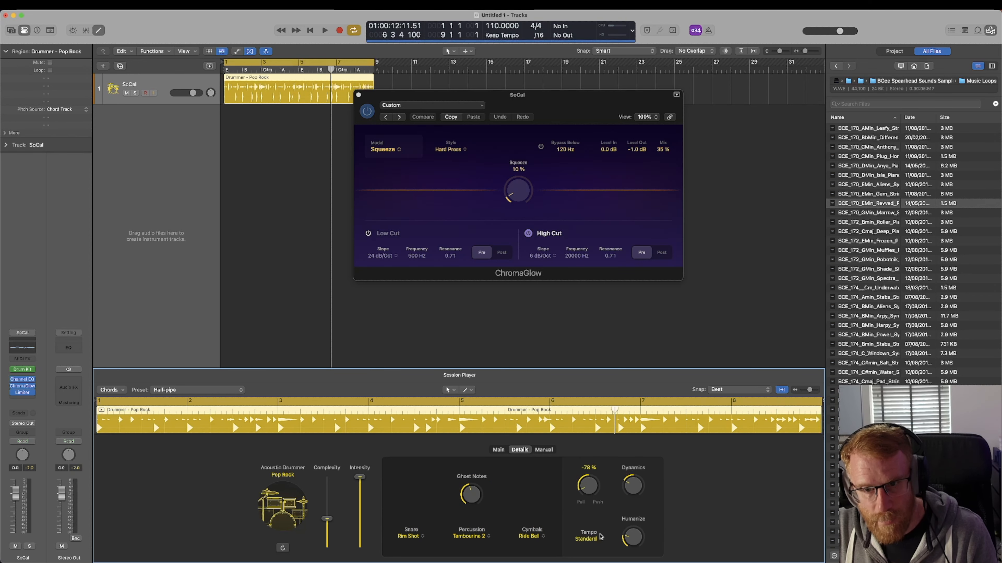
key("space")
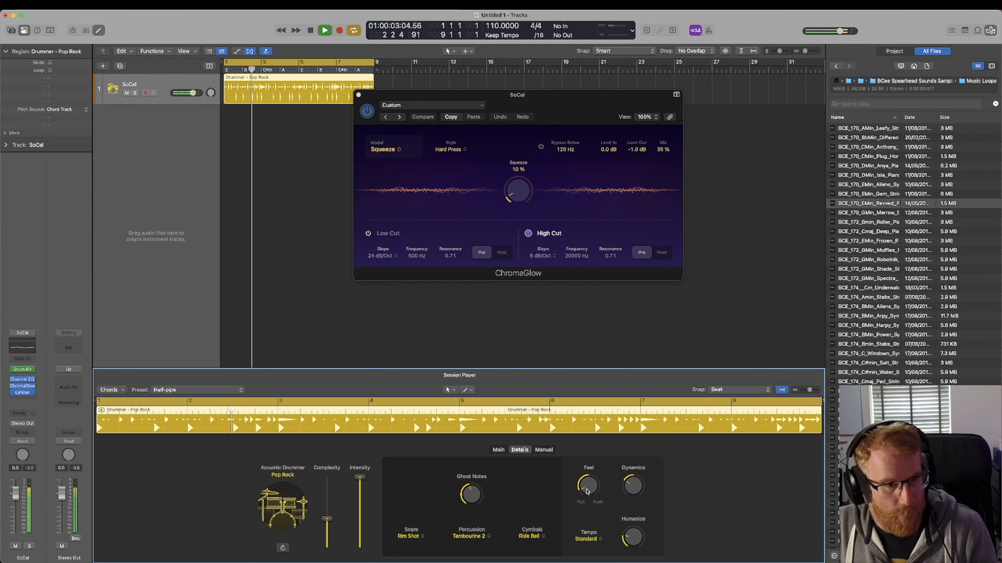
left_click_drag(587, 491, 590, 482)
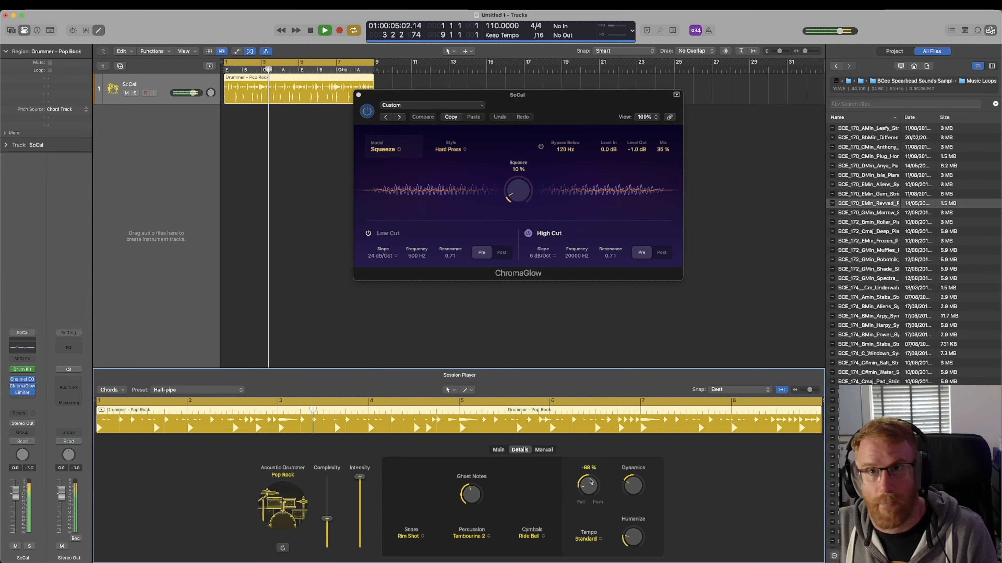
Turn on the metronome, audition Feel pushed to 100 % against it, and reduce Feel to 15 %
left_click(708, 31)
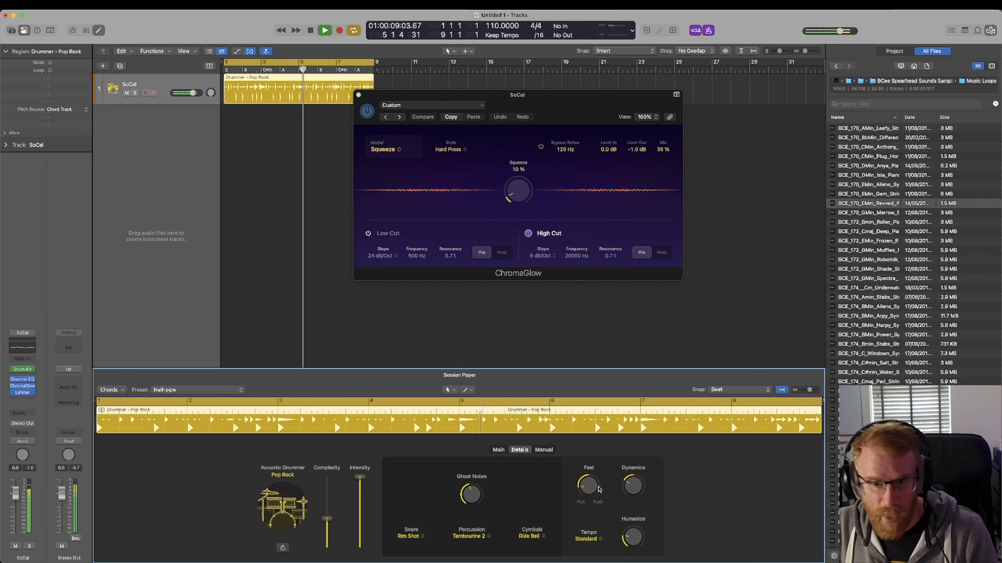
left_click_drag(599, 489, 590, 517)
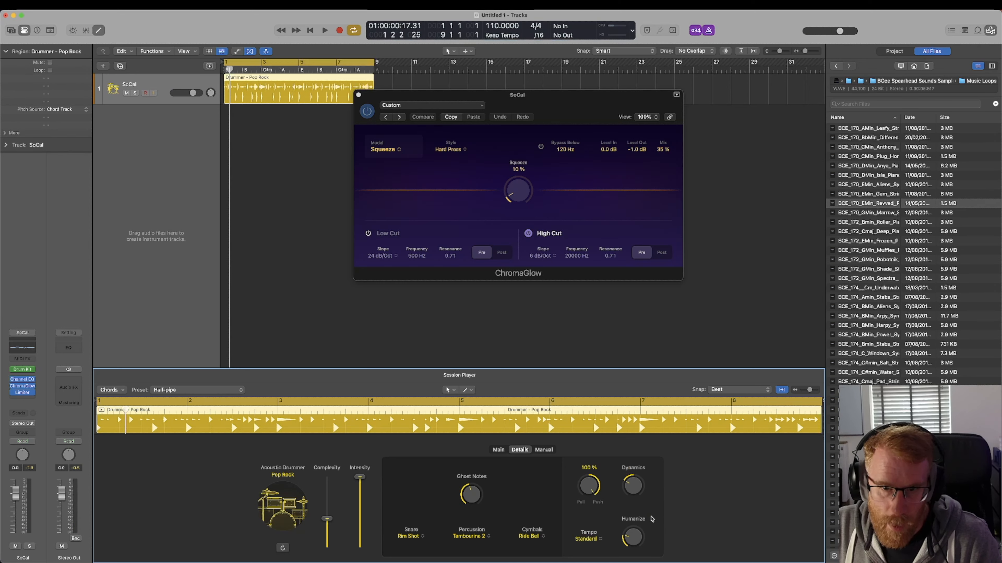
key("space")
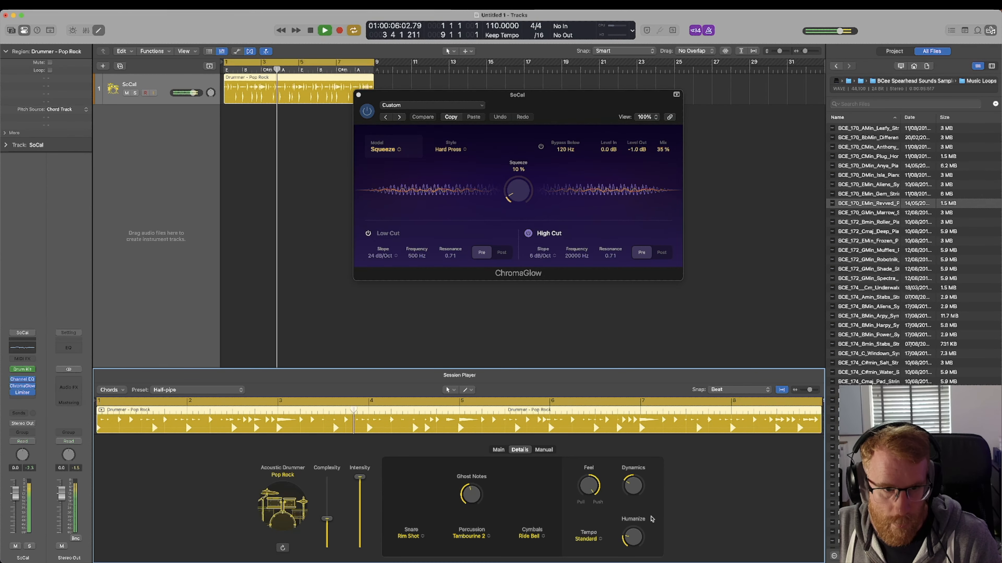
mouse_move(595, 490)
left_mouse_down()
mouse_move(594, 510)
mouse_move(596, 496)
left_mouse_up()
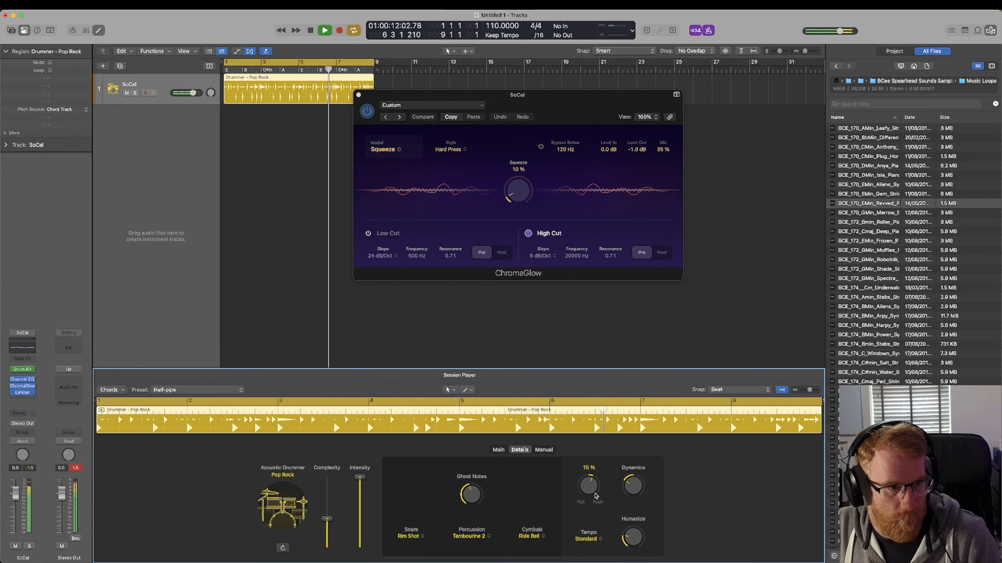
key("space")
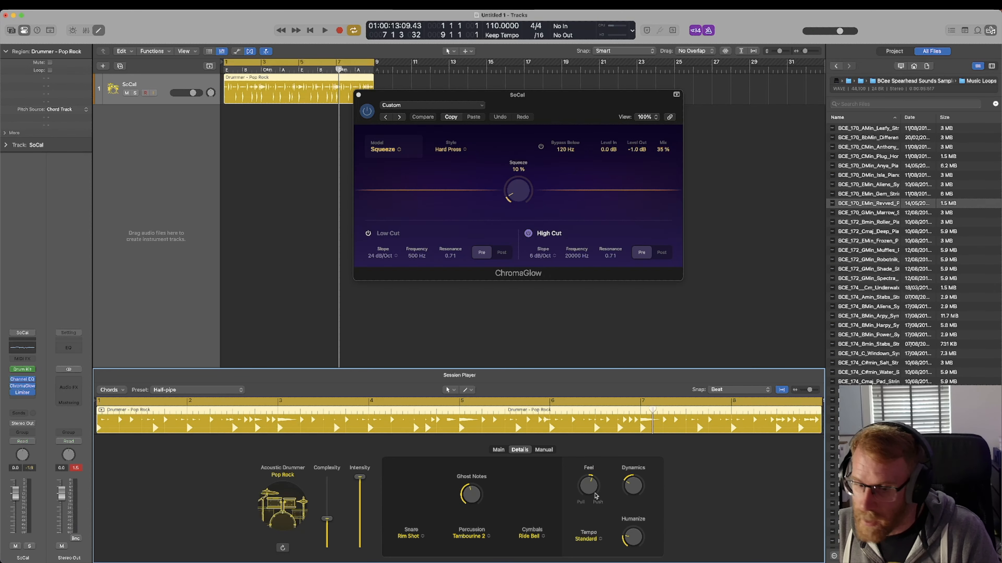
During playback, raise the drummer's Dynamics to about 151 % and turn Humanize up to near maximum
key("space")
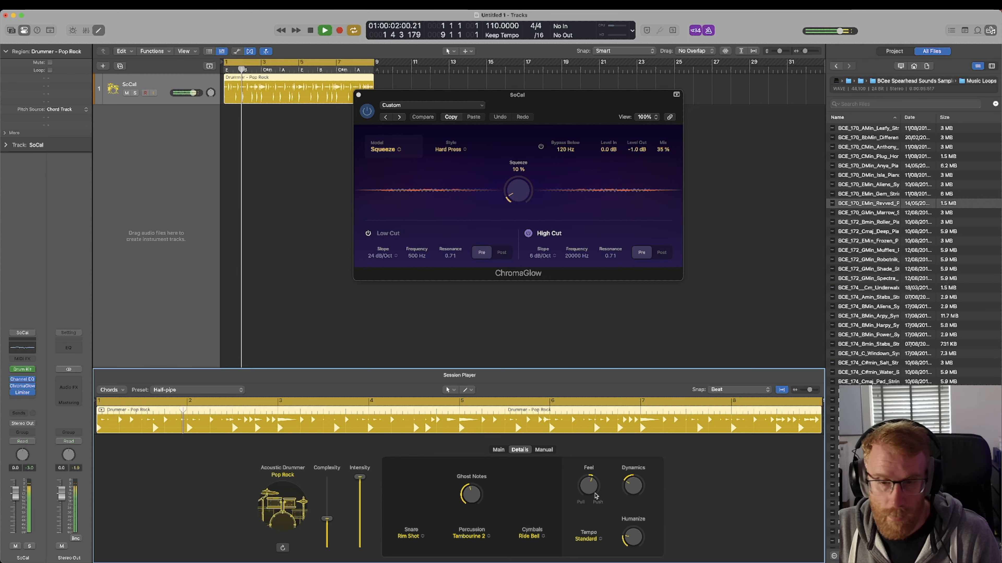
mouse_move(640, 484)
mouse_move(639, 483)
left_mouse_down()
mouse_move(640, 463)
mouse_move(641, 497)
left_mouse_up()
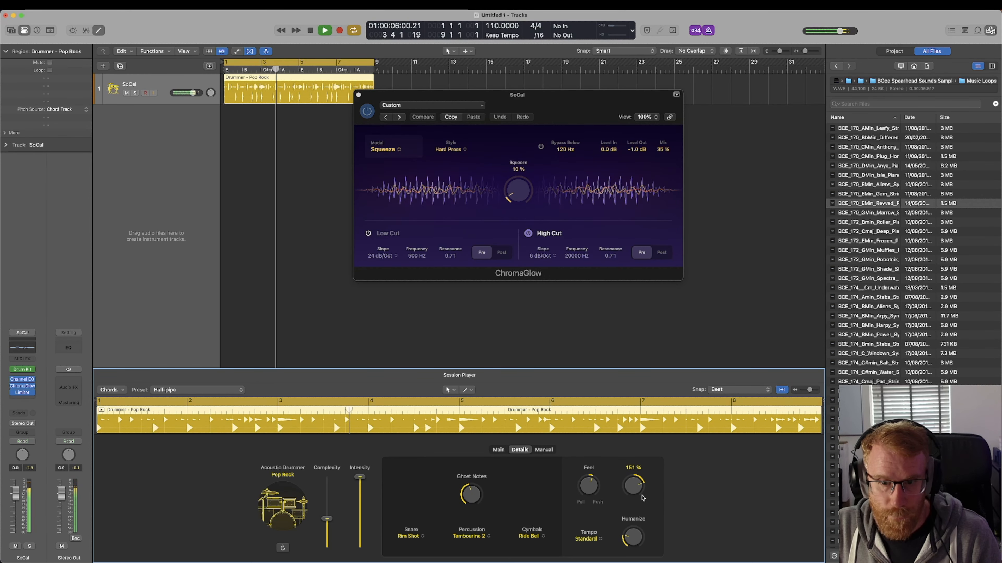
left_click_drag(637, 537, 644, 483)
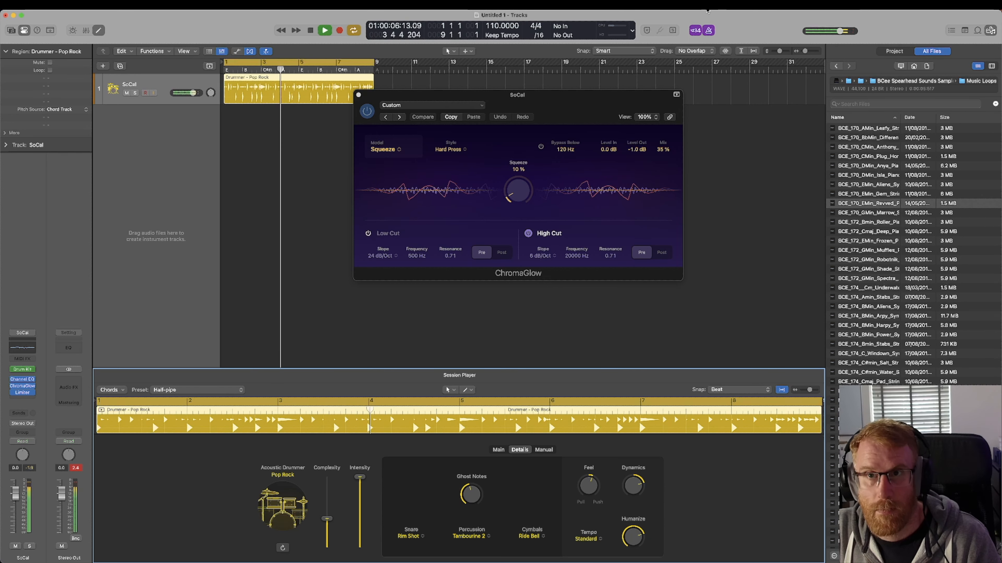
Insert an Adaptive Limiter on the Stereo Out channel, close its window, and play the drums through it
left_click(75, 380)
mouse_move(98, 452)
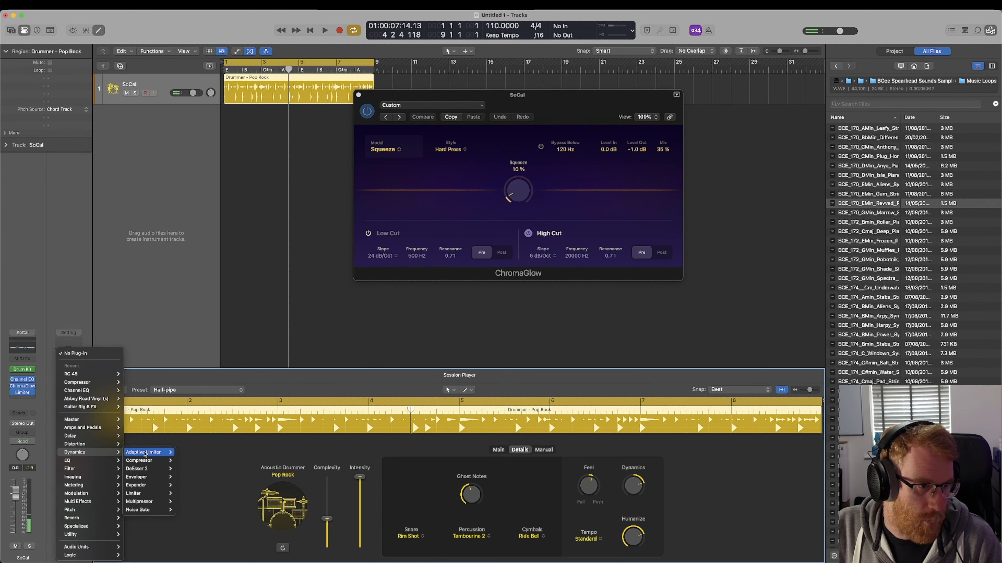
left_click(184, 452)
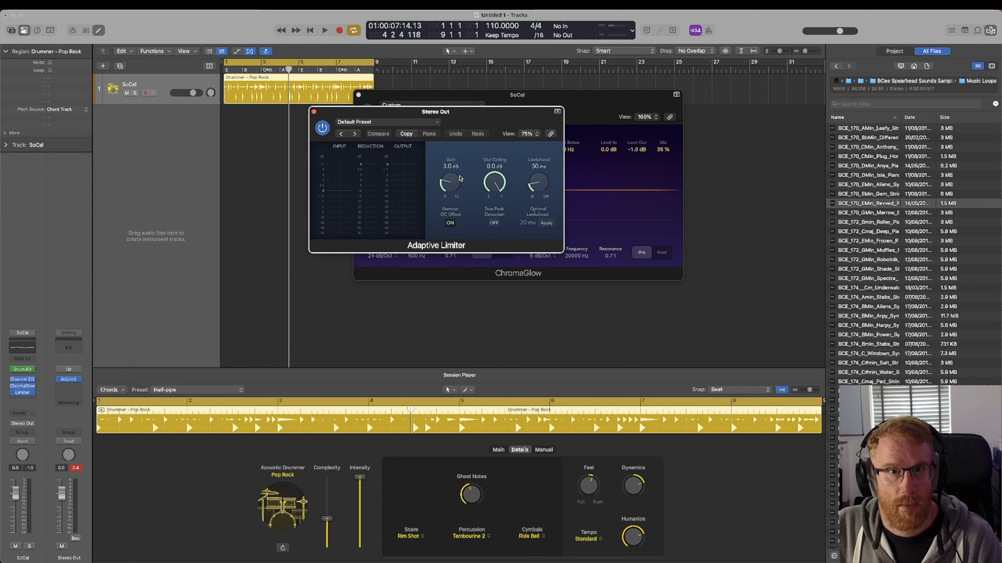
left_click(314, 112)
key("space")
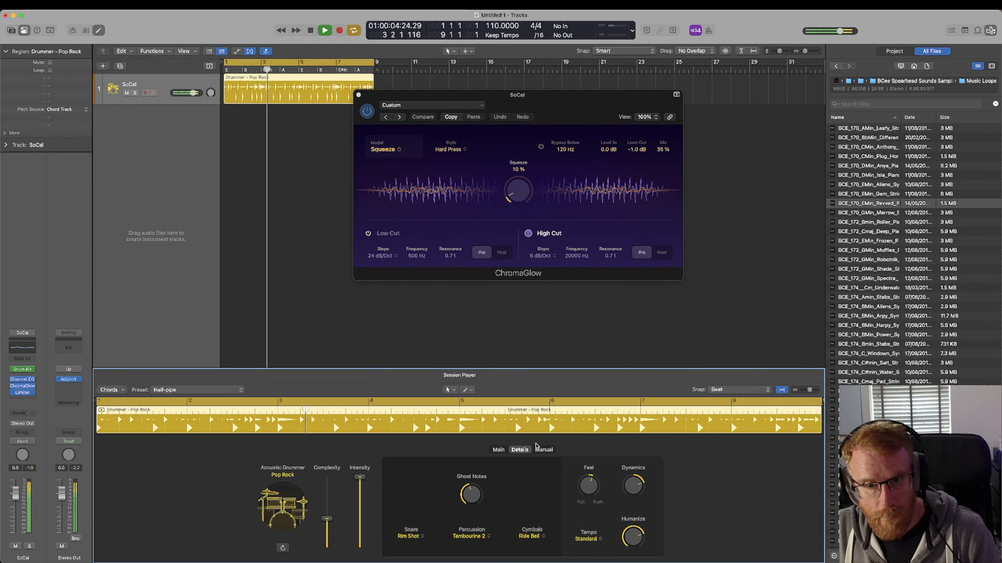
key("space")
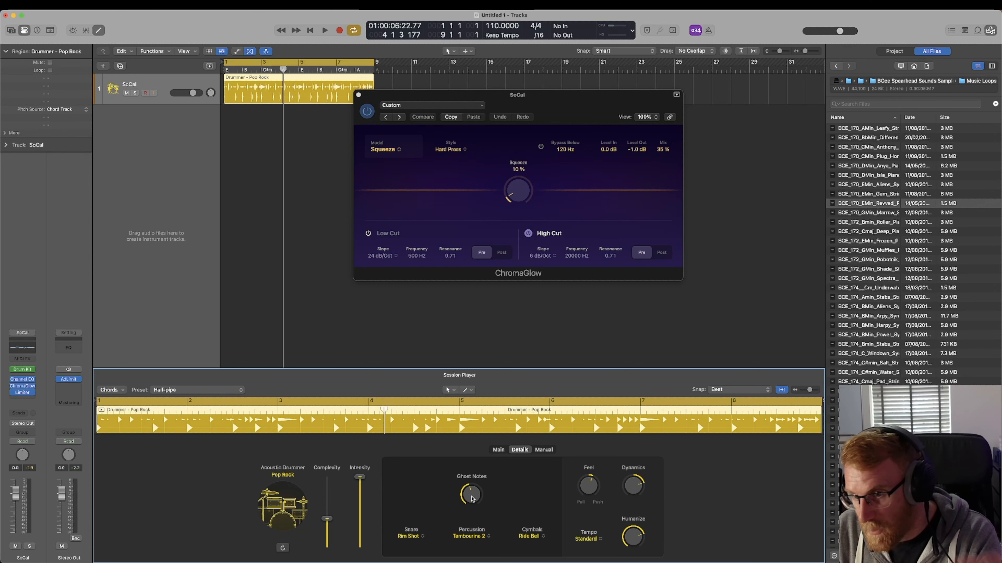
Set the project tempo to 174 BPM, reduce the drummer's Feel to about 4 % and play the drums
double_click(493, 26)
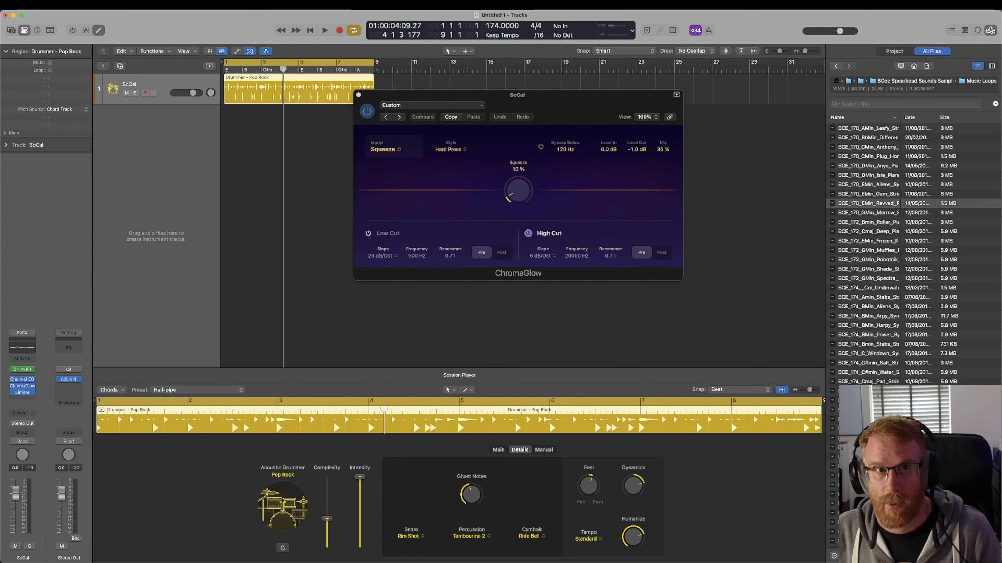
key("space")
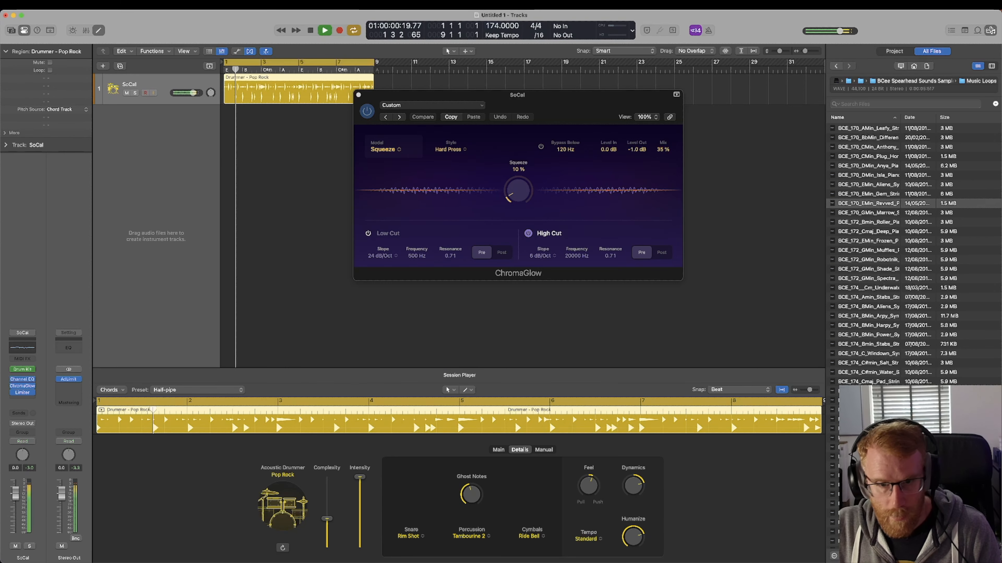
left_click(586, 490)
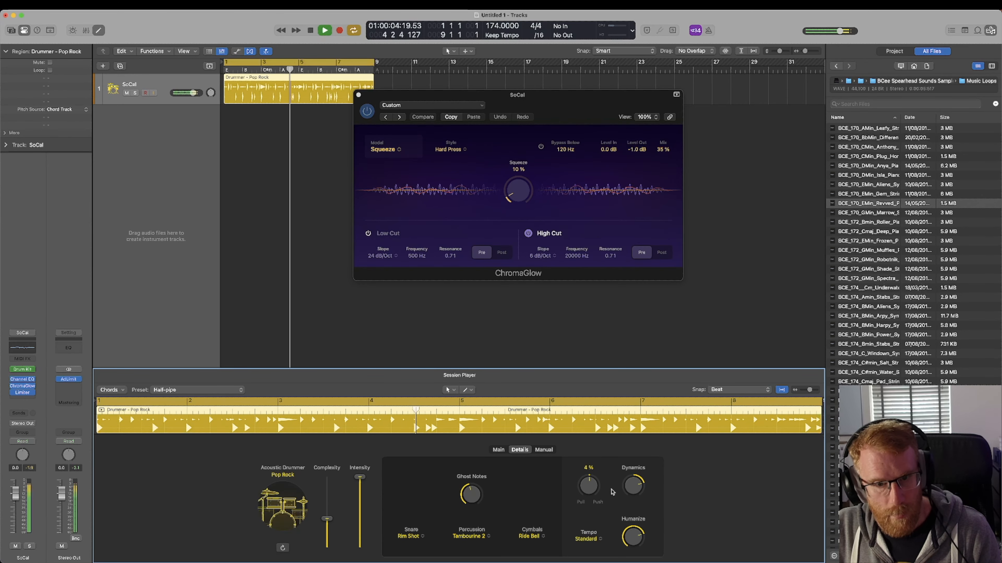
left_click(478, 496)
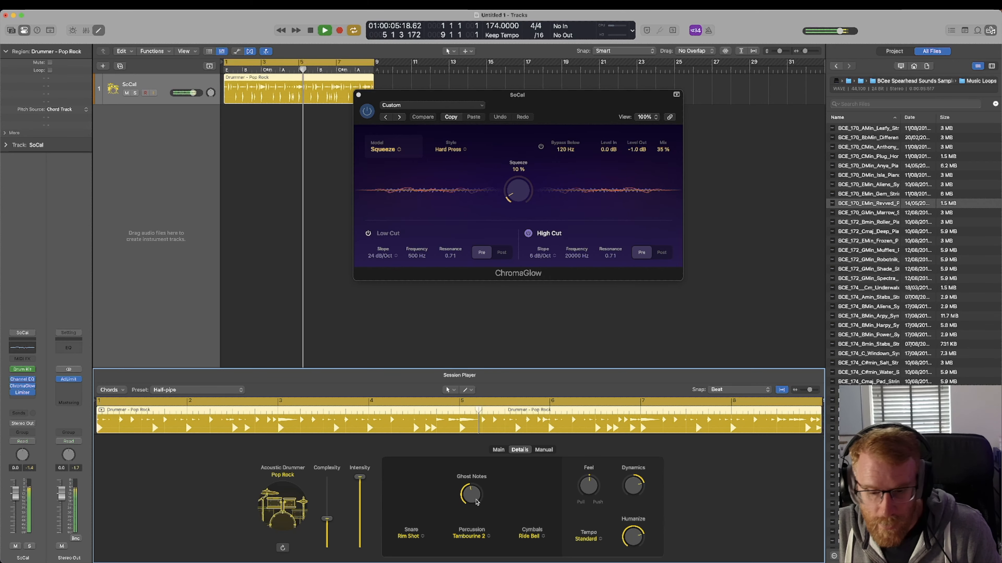
key("space")
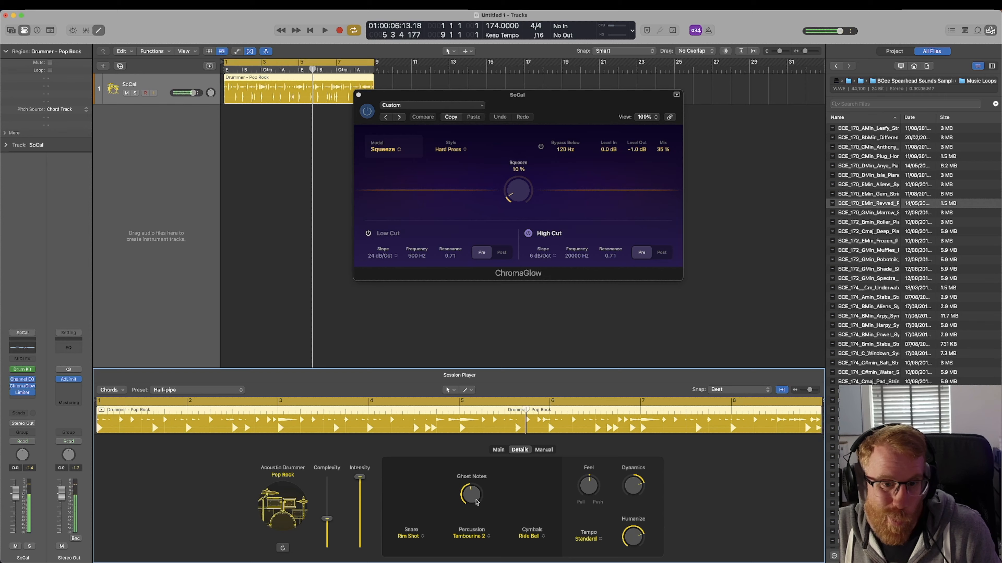
key("space")
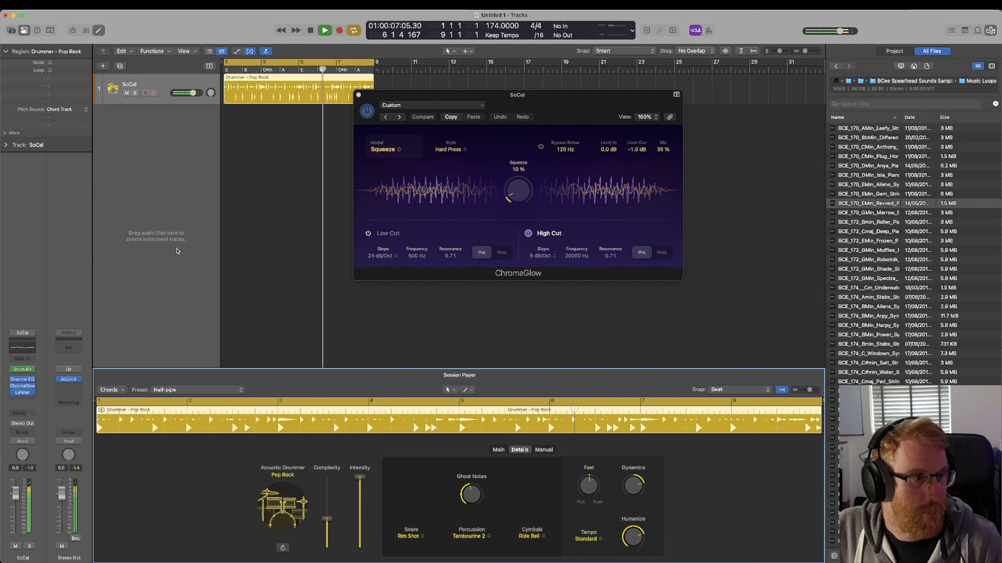
Look through the Drum Kit Designer's kit list and the drummer's preset list, keeping SoCal Kit and Half-pipe
left_click(22, 369)
left_click(381, 125)
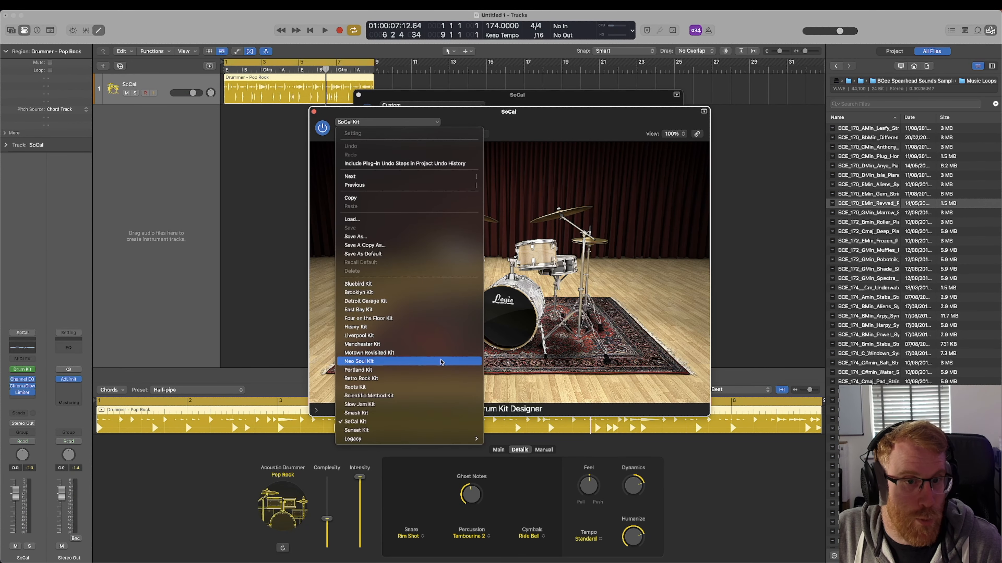
left_click(441, 361)
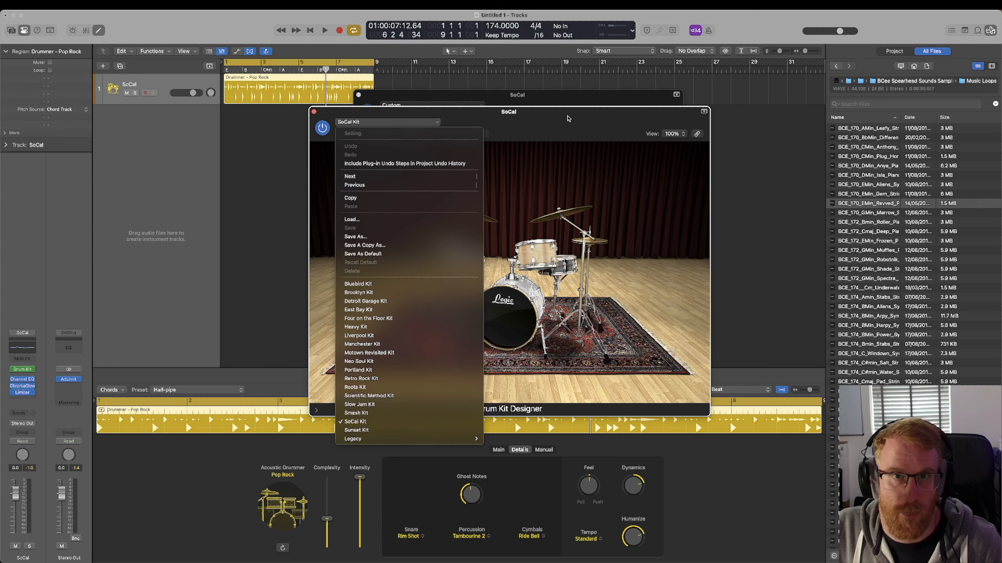
key("space")
left_click(315, 111)
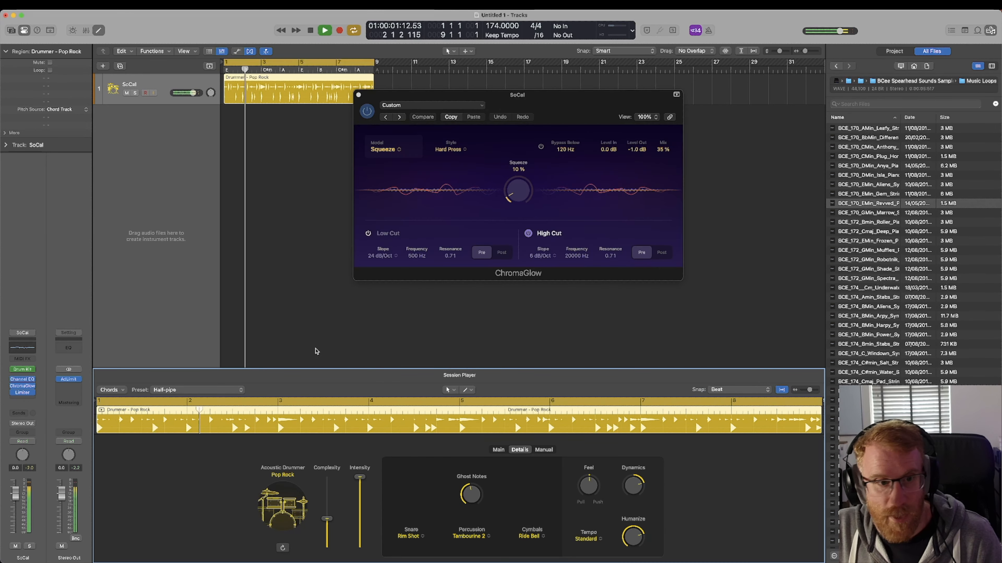
left_click(190, 390)
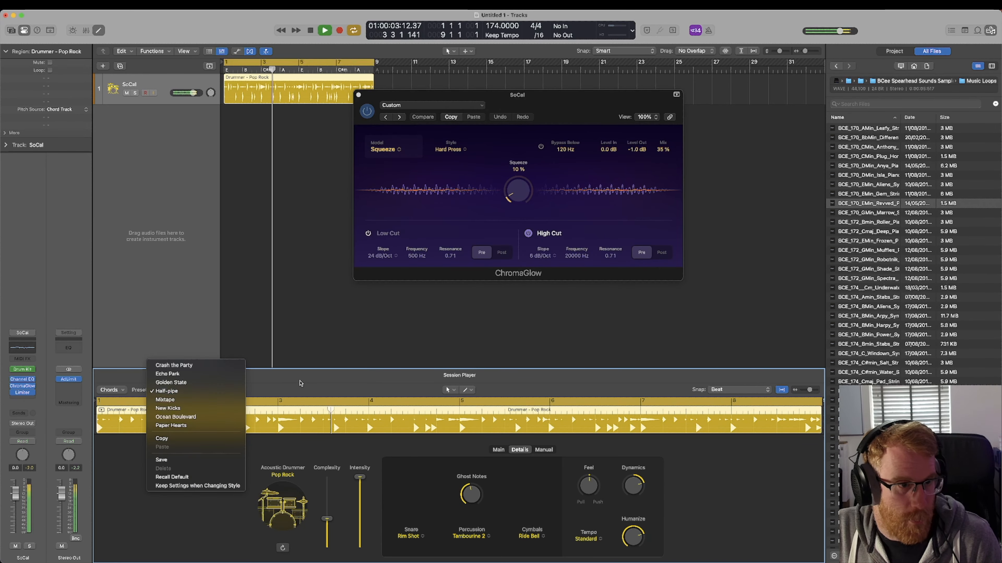
left_click(191, 392)
key("space")
Create a one-bar manual pattern with snare hits on steps 7 and 15 and a kick on step 1, and audition it
left_click(545, 451)
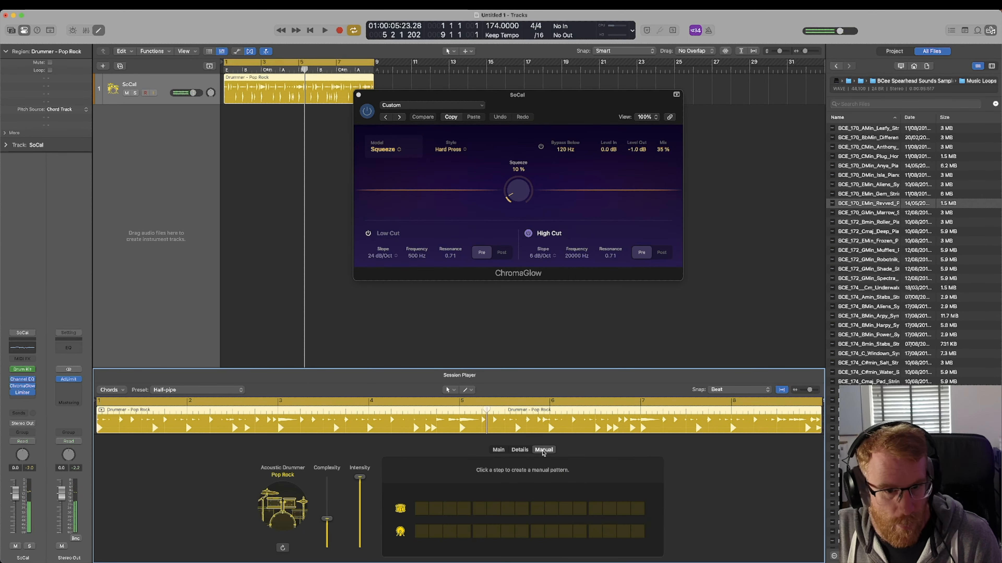
key("space")
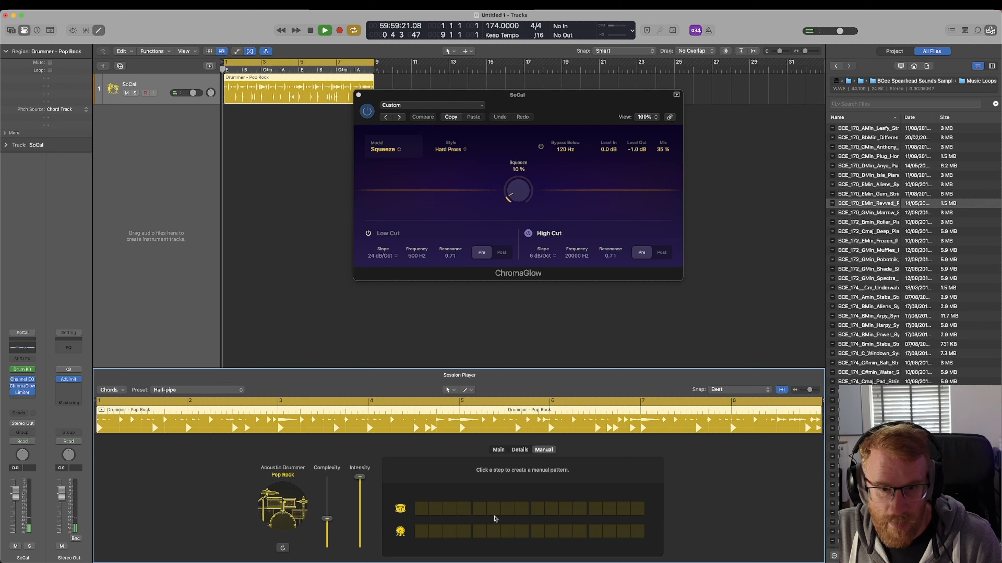
left_click(507, 511)
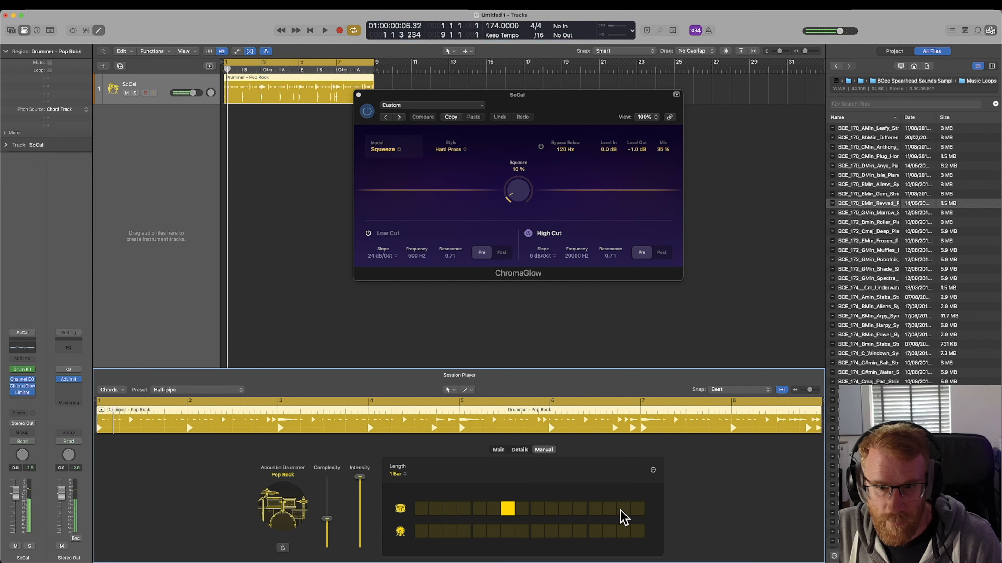
key("space")
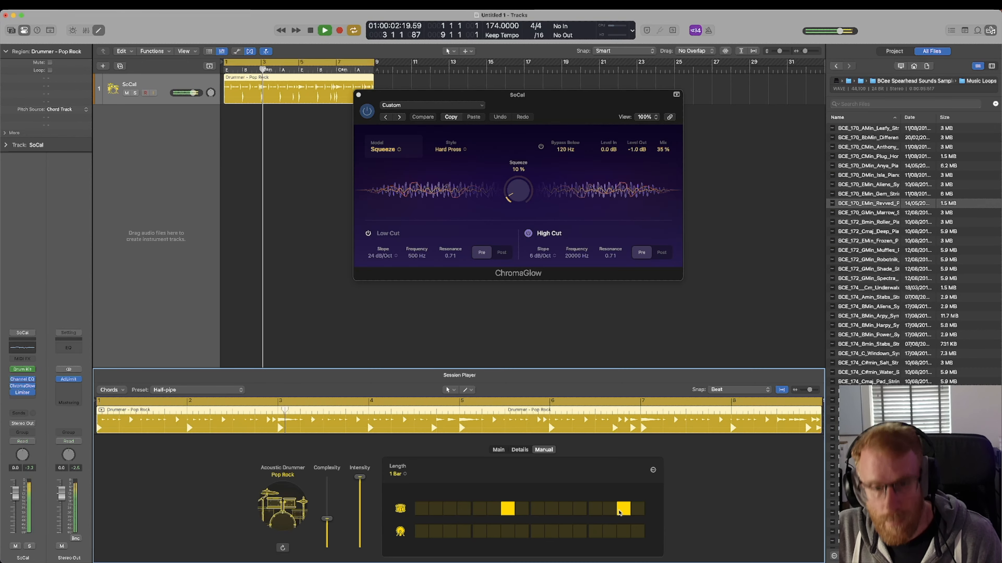
left_click(421, 531)
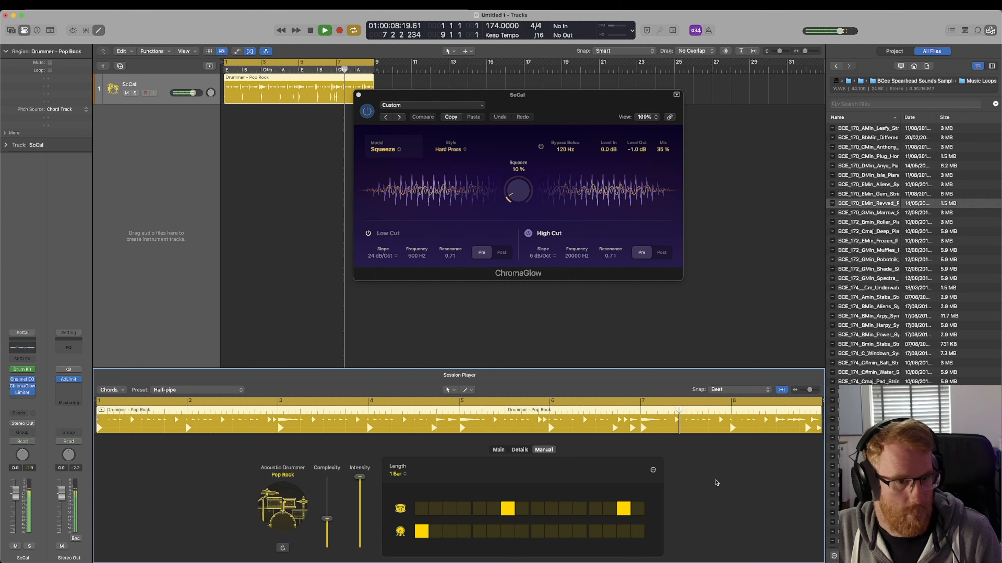
key("space")
left_click(498, 450)
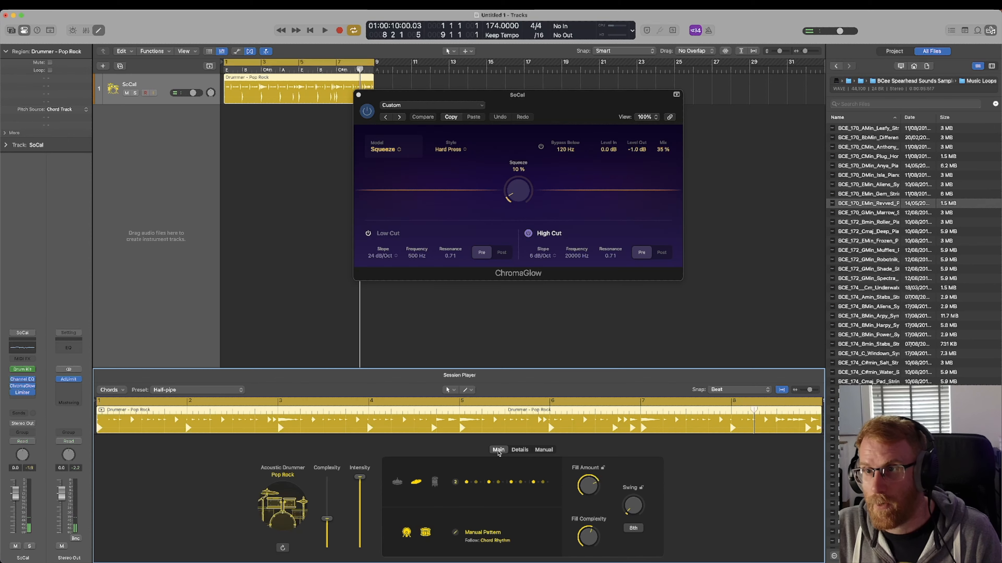
Hide the file browser and add a Session Player Drummer track in the Songwriter percussionist style
key("f")
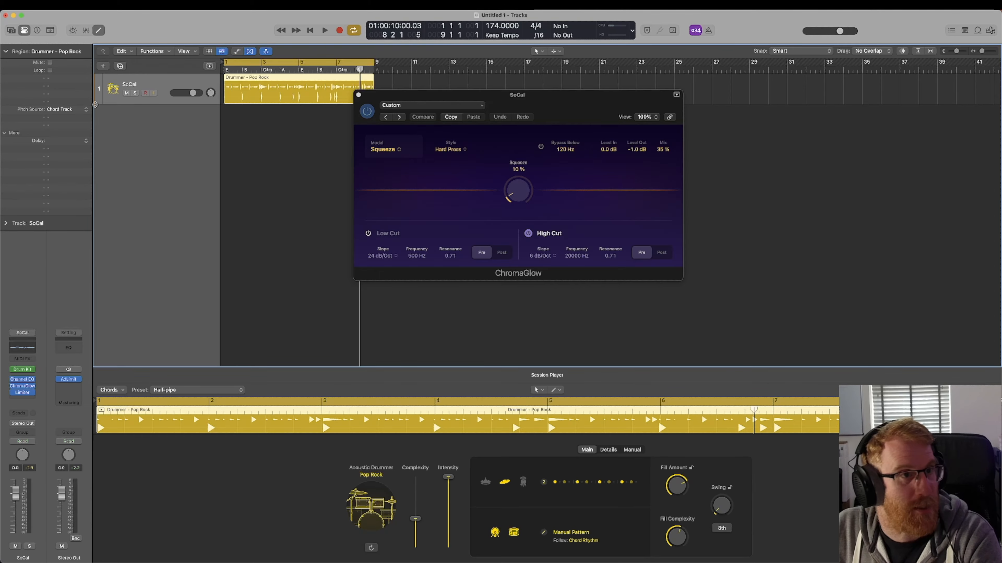
left_click(103, 67)
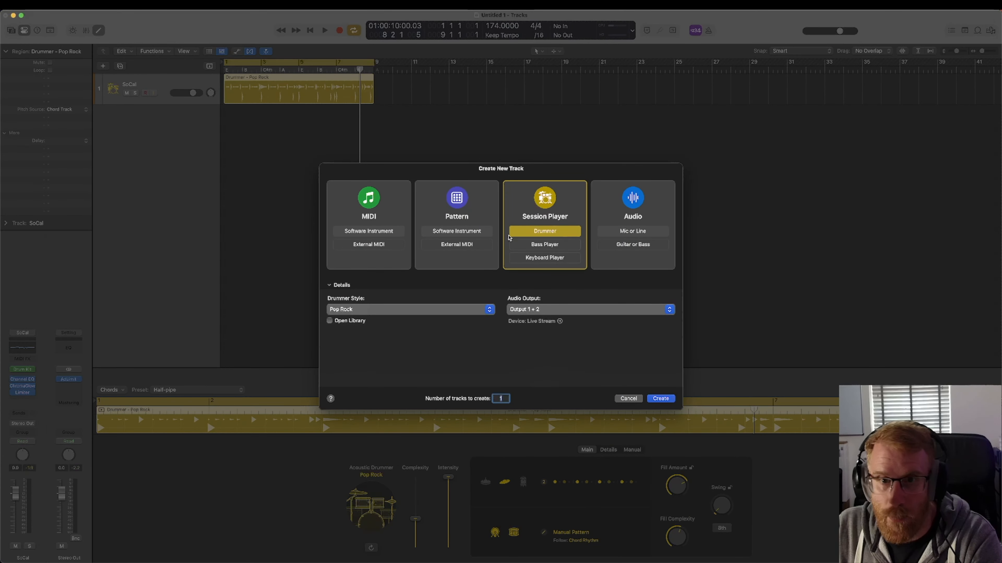
left_click(393, 310)
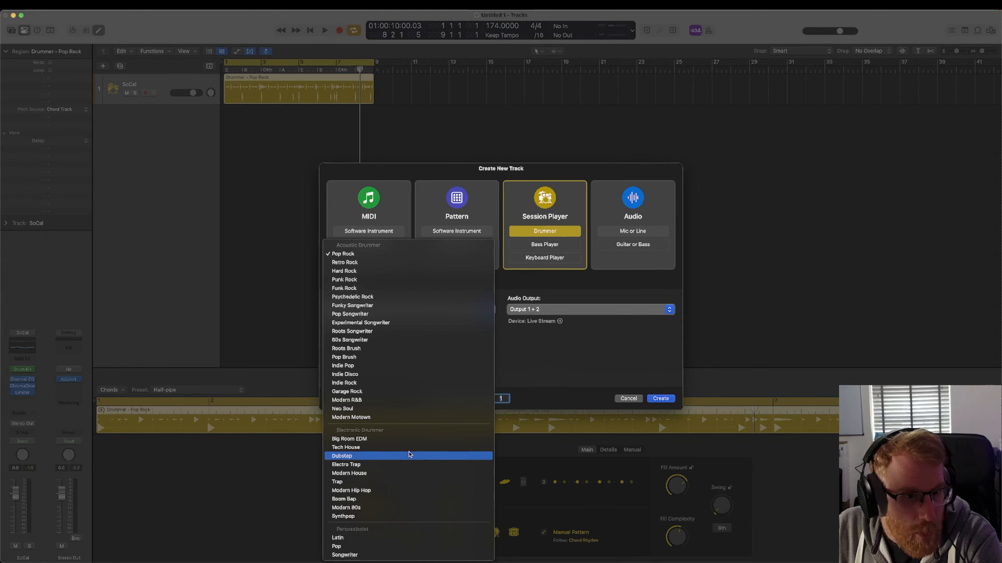
left_click(393, 555)
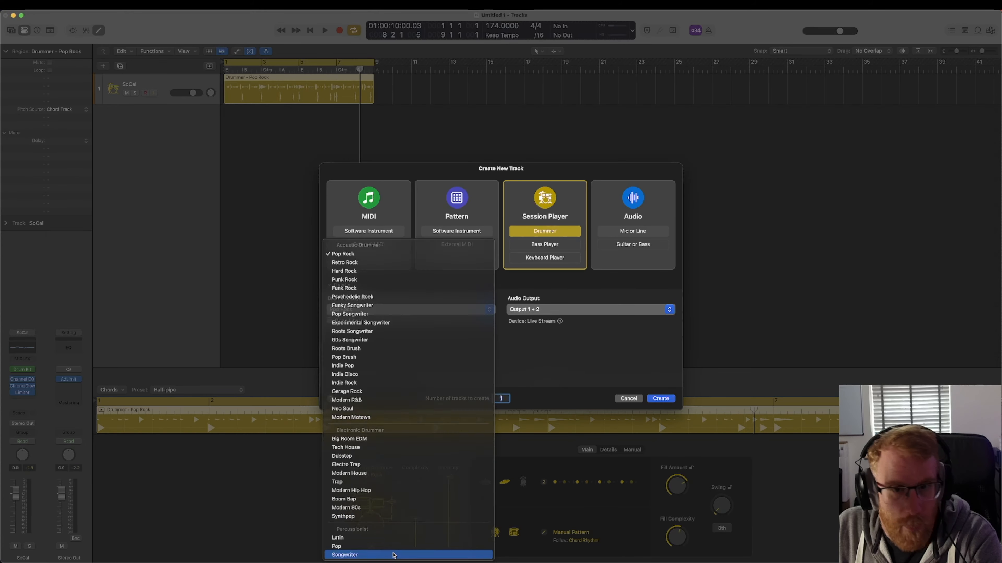
left_click(490, 313)
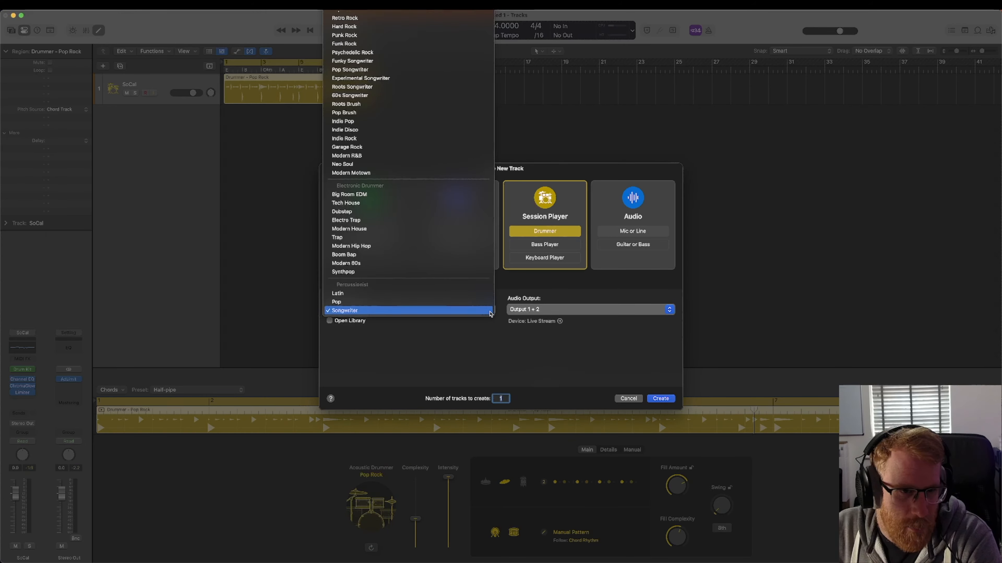
left_click(503, 346)
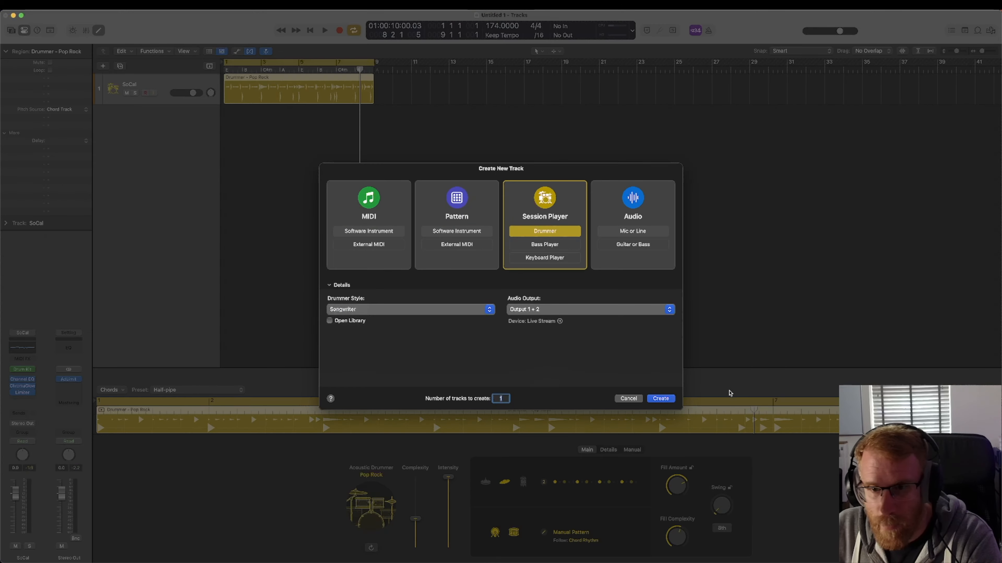
left_click(671, 399)
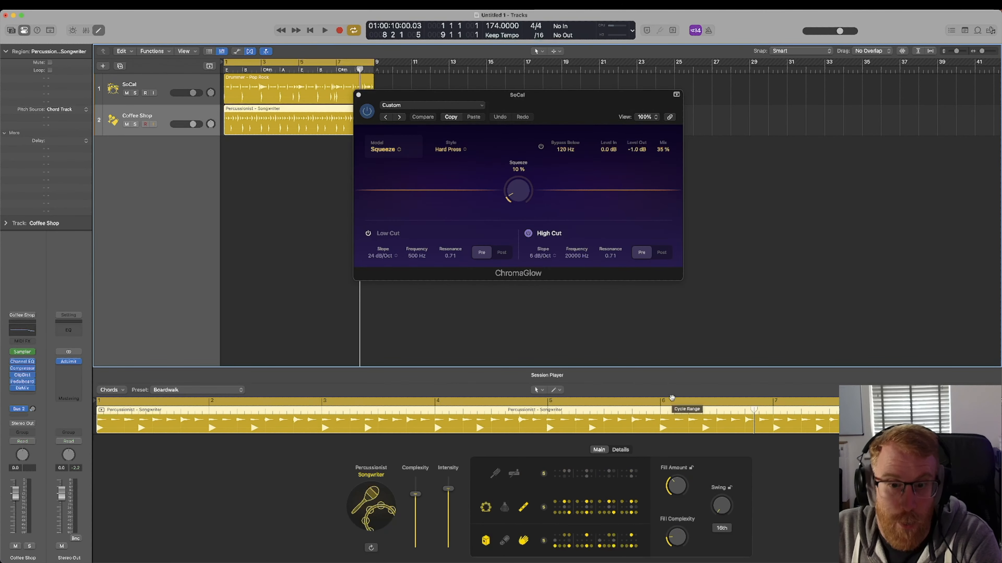
Check the percussionist's detail settings, and play the percussion alone with the SoCal track muted
left_click(621, 449)
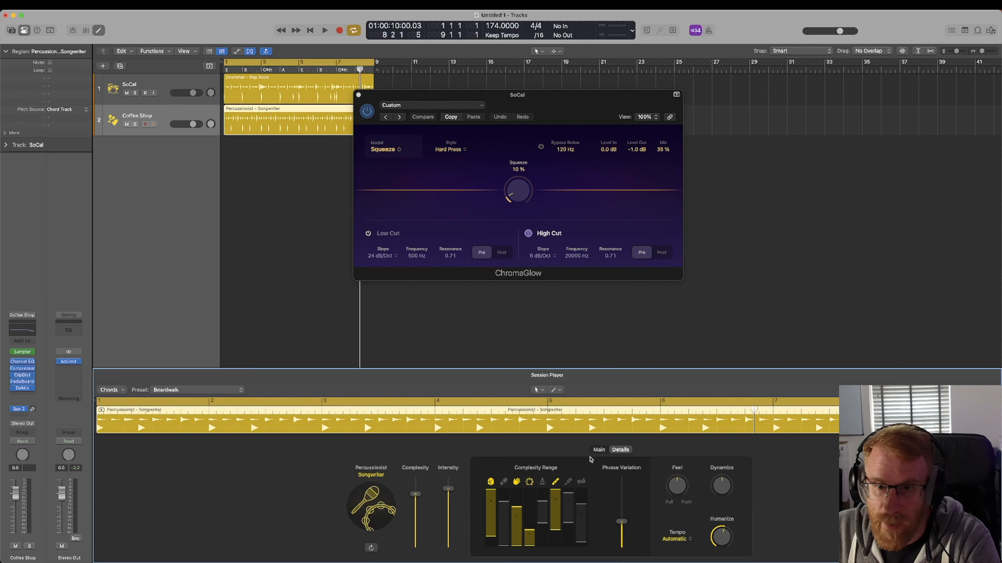
left_click(599, 451)
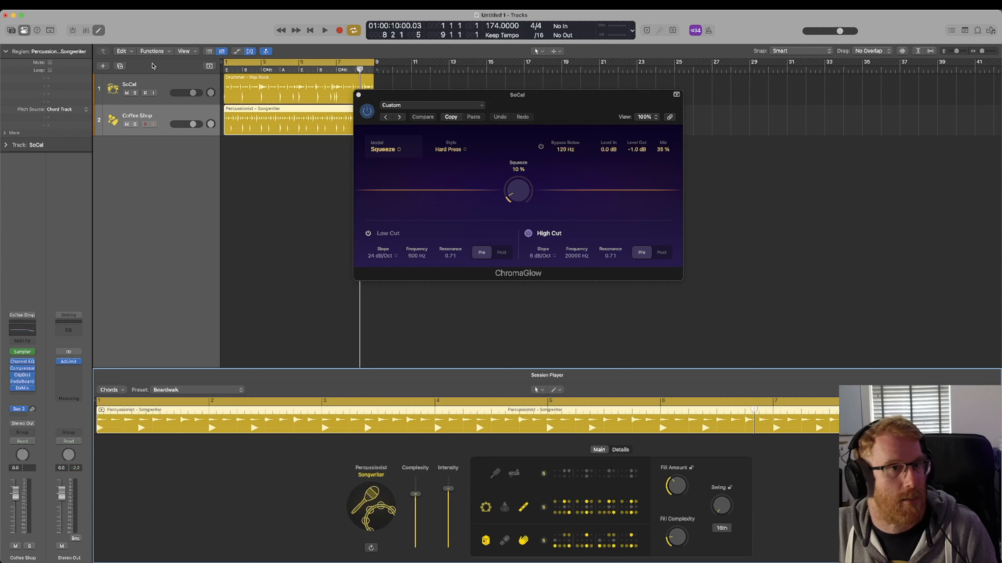
left_click(127, 93)
key("space")
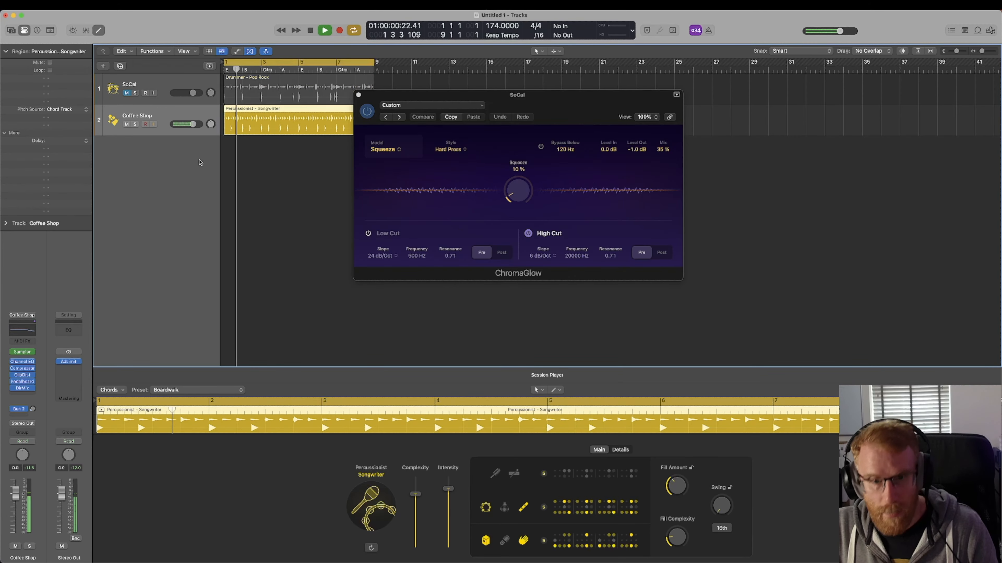
Enable the middle instrument in the tambourine group, raise Complexity, lower Intensity slightly and set Swing to about 61 %
left_click(505, 510)
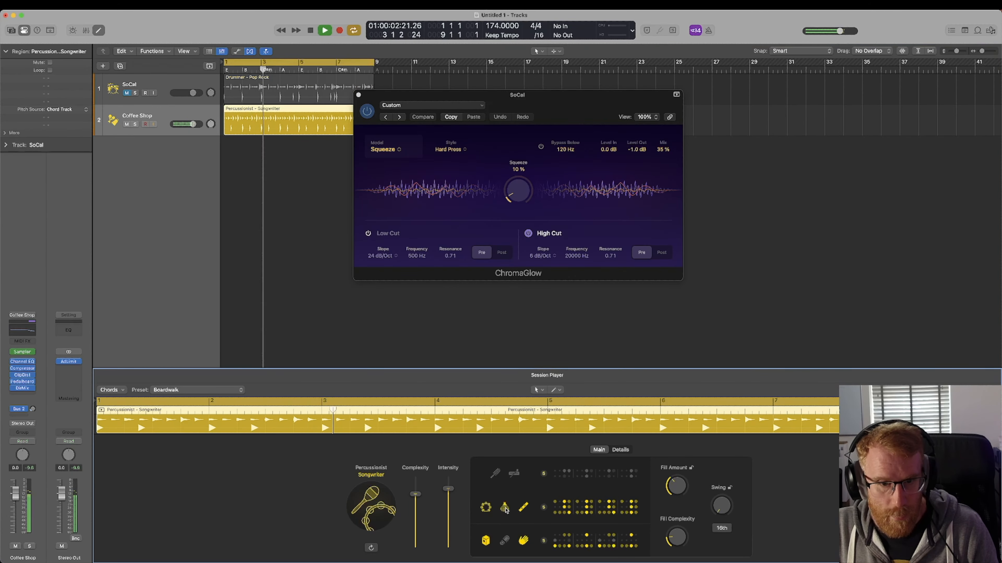
left_click_drag(415, 495, 450, 502)
left_click_drag(722, 508, 718, 448)
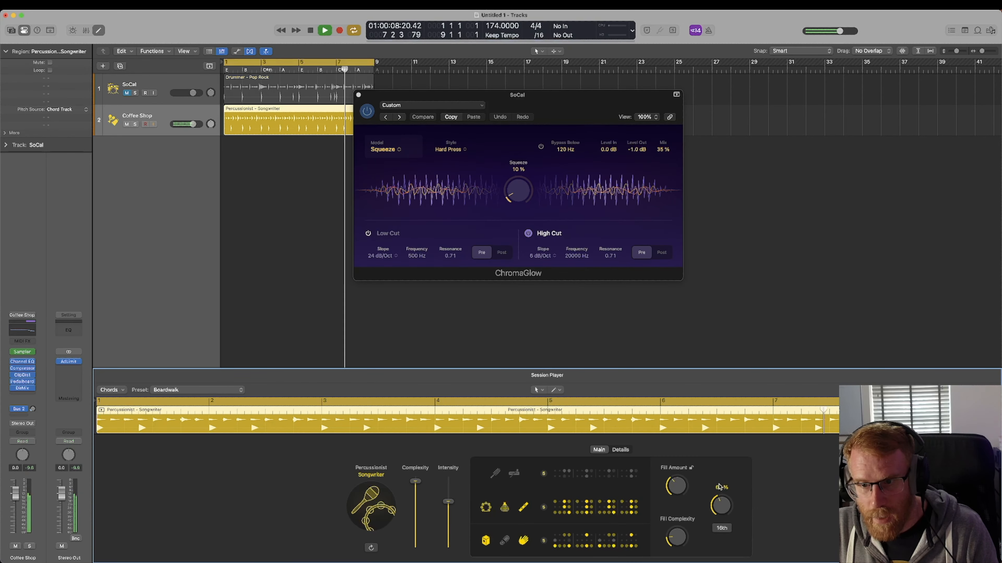
Select pattern 6 for the percussionist's tambourine group during playback
left_click(565, 508)
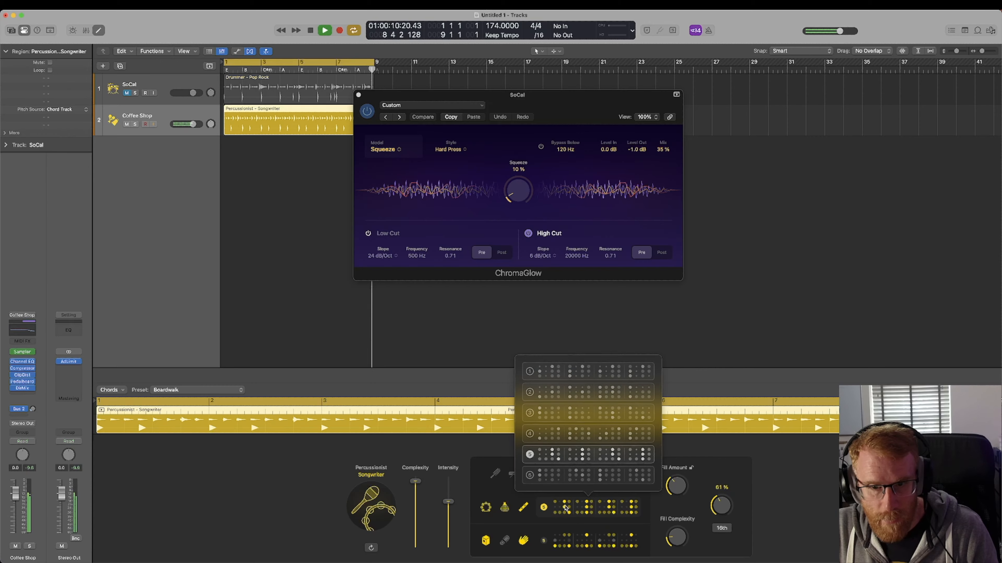
left_click(556, 476)
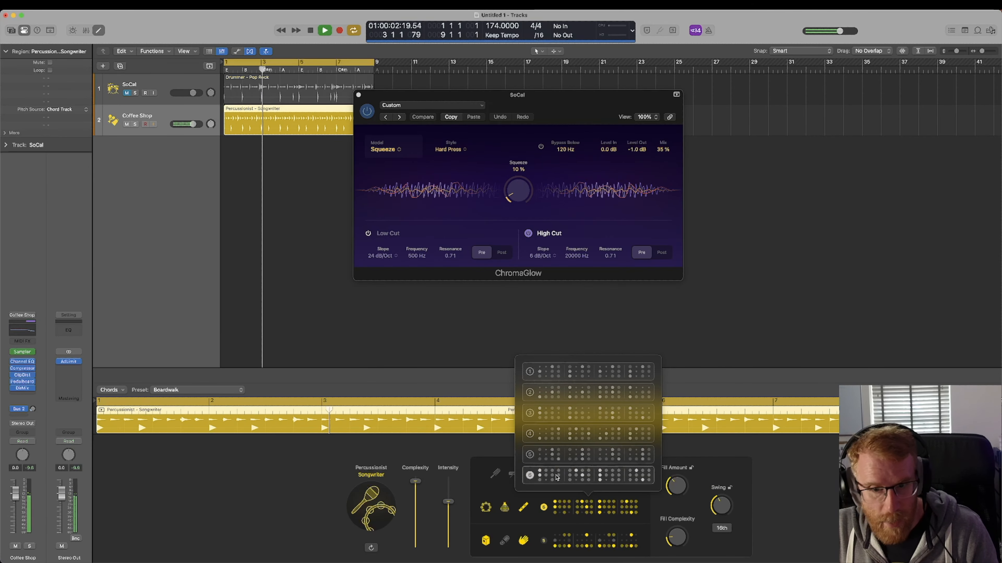
left_click(716, 470)
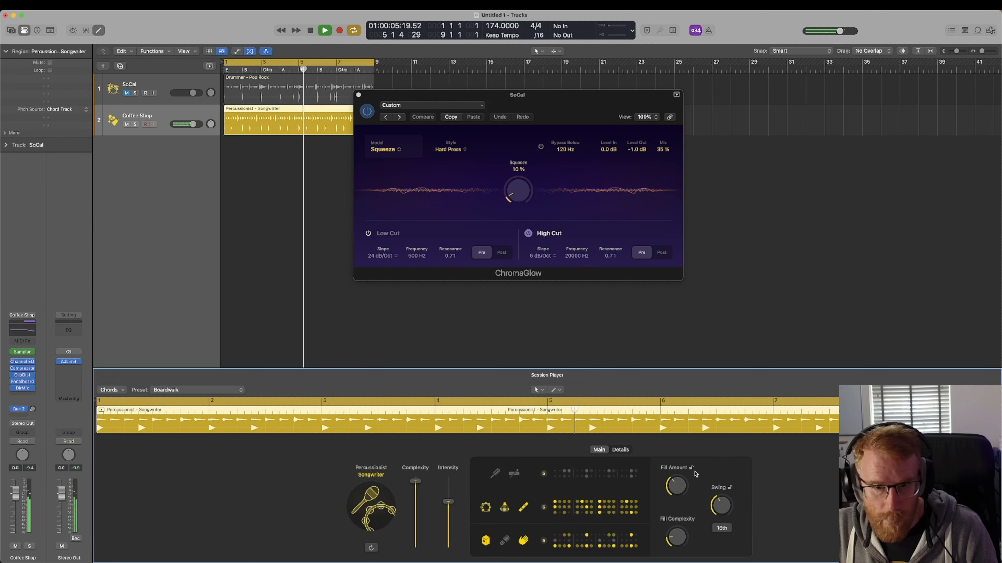
Compare the groove with the other two instruments beside the tambourine switched off and on again
left_click(523, 507)
left_click(504, 507)
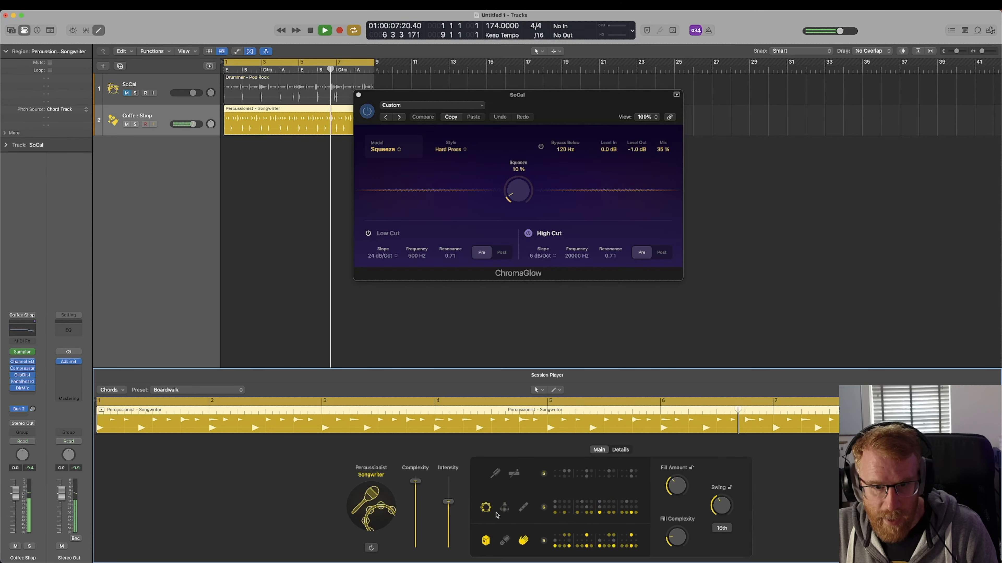
left_click(504, 507)
left_click(524, 507)
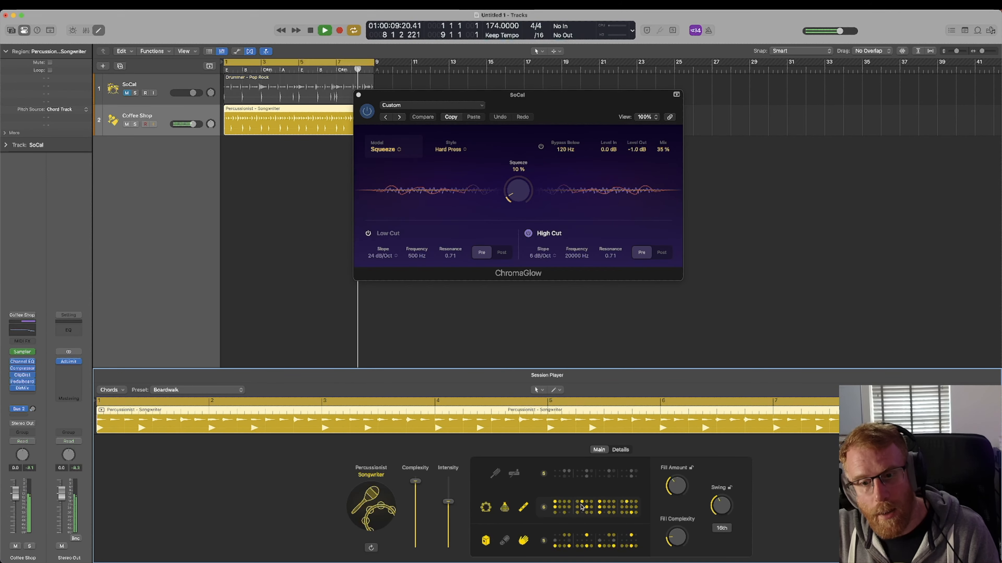
Review the tambourine group's pattern choices, keep pattern 6, and enable the maraca in the uppermost instrument group
left_click(568, 512)
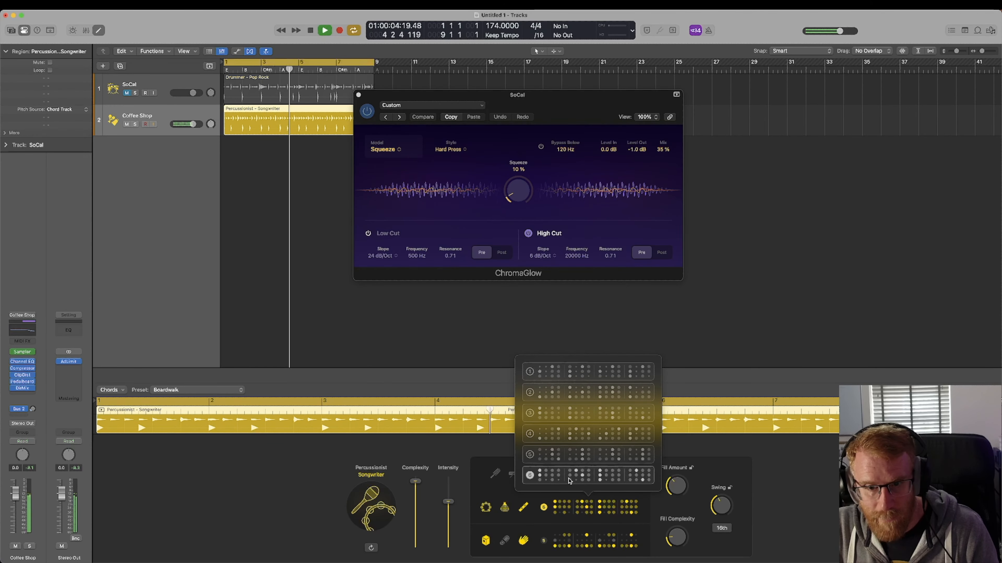
left_click(569, 522)
left_click(565, 516)
left_click(562, 512)
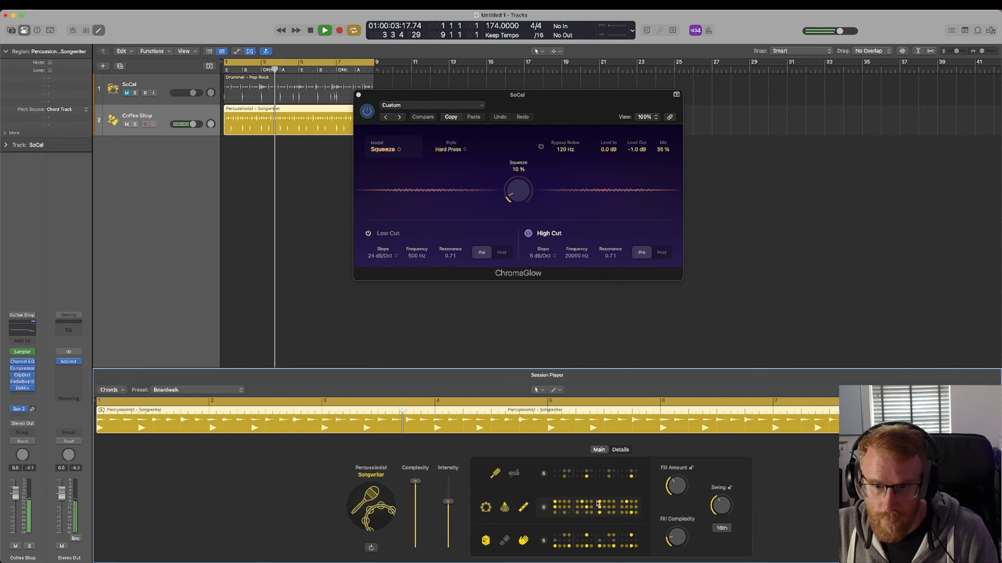
Raise the percussionist's Fill Complexity to about 66 % and compare the groove with the SoCal drums unmuted and muted again
left_click_drag(676, 541, 675, 517)
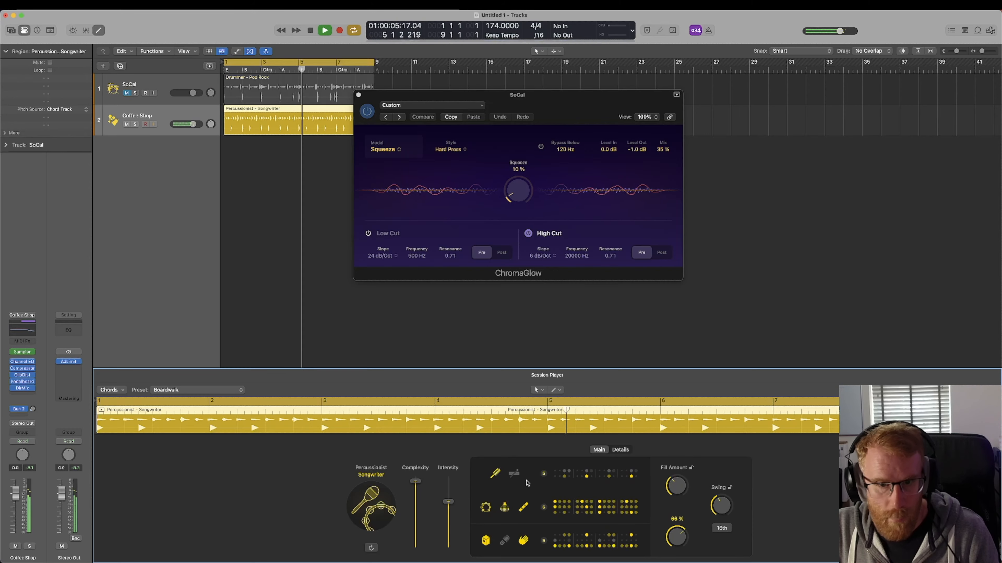
left_click(126, 93)
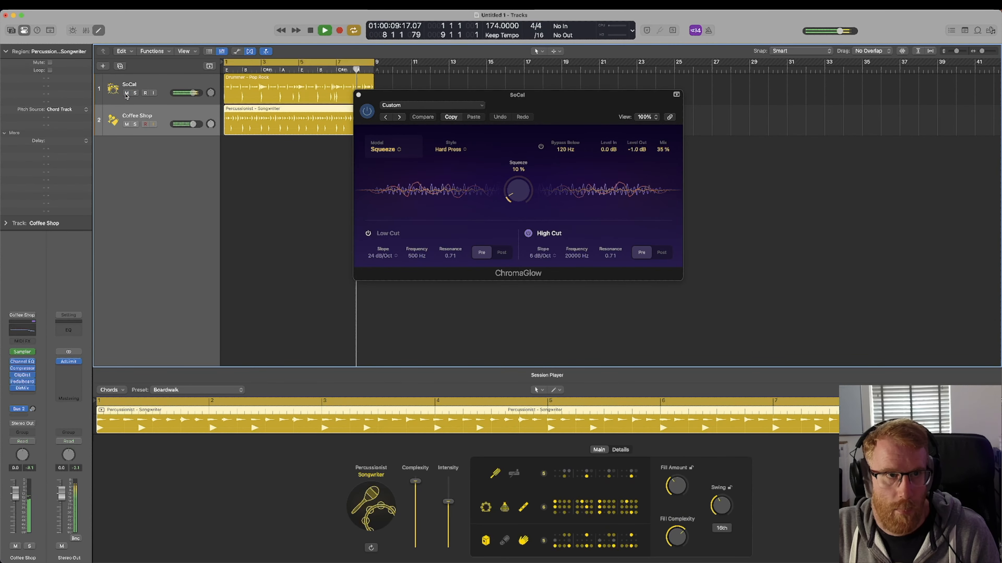
left_click(127, 93)
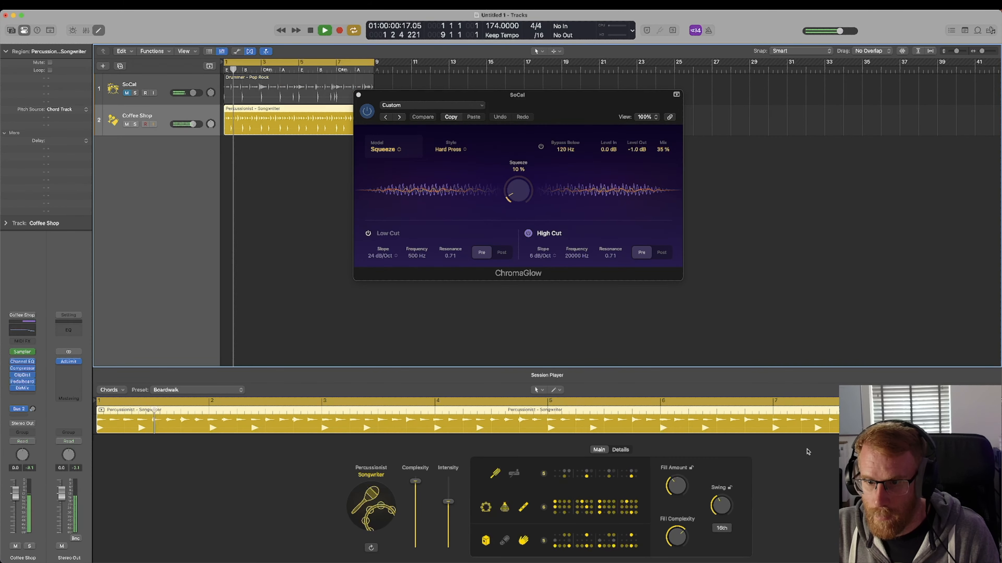
In the percussionist's details, raise Phrase Variation and try the maraca's complexity range near maximum before widening it downward
left_click(620, 450)
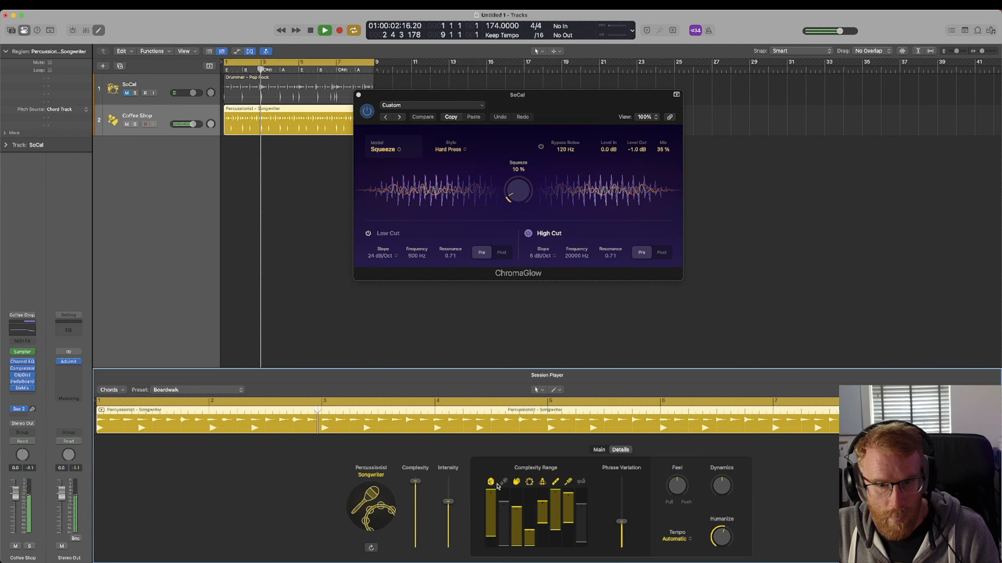
left_click_drag(570, 524, 571, 495)
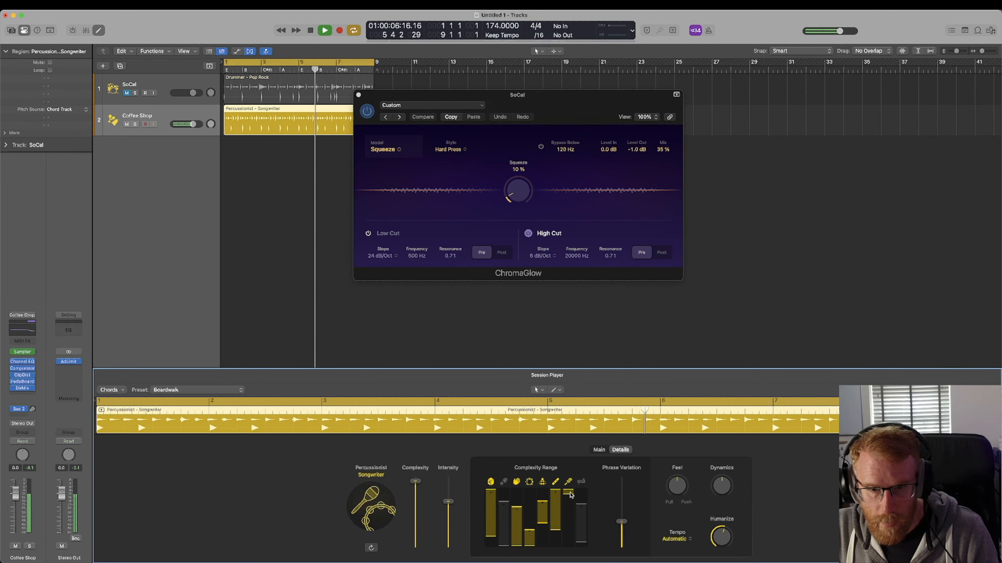
left_click_drag(625, 524, 625, 494)
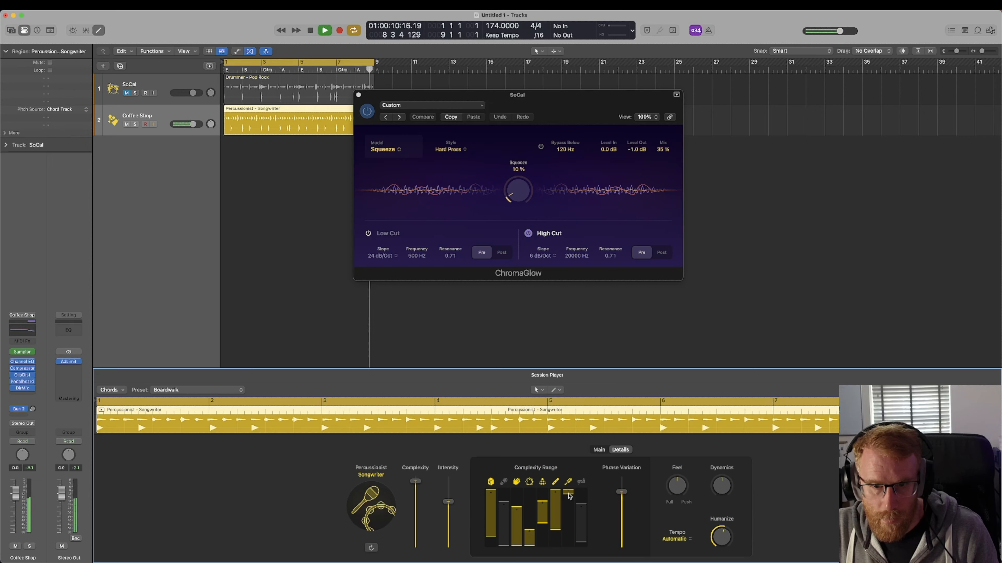
left_click_drag(569, 497, 569, 539)
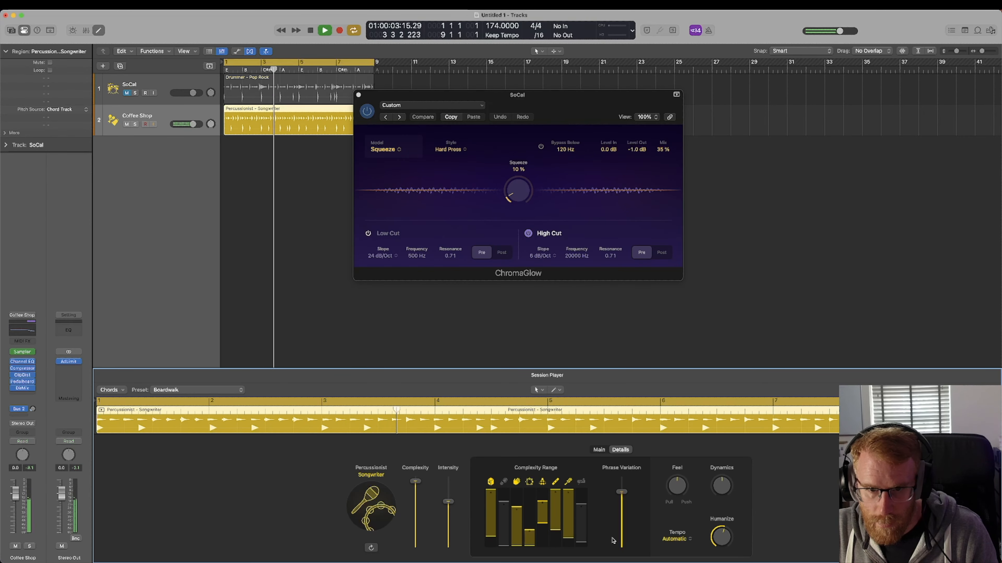
Lower the complexity ranges of the cajon, claps and the instrument beside the tambourine, and narrow the maraca's to a mid-level band
left_click_drag(543, 512, 542, 529)
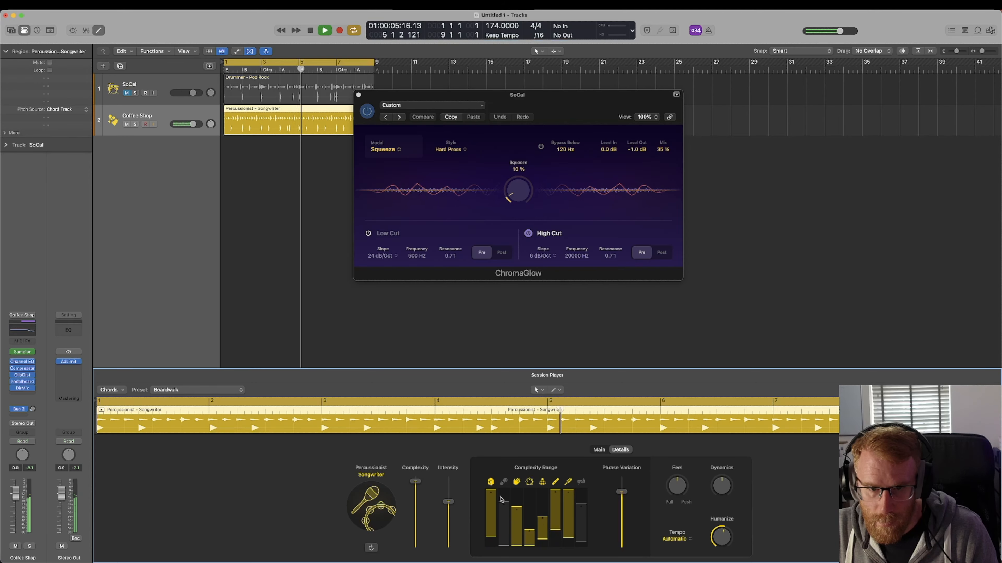
left_click_drag(491, 498, 516, 512)
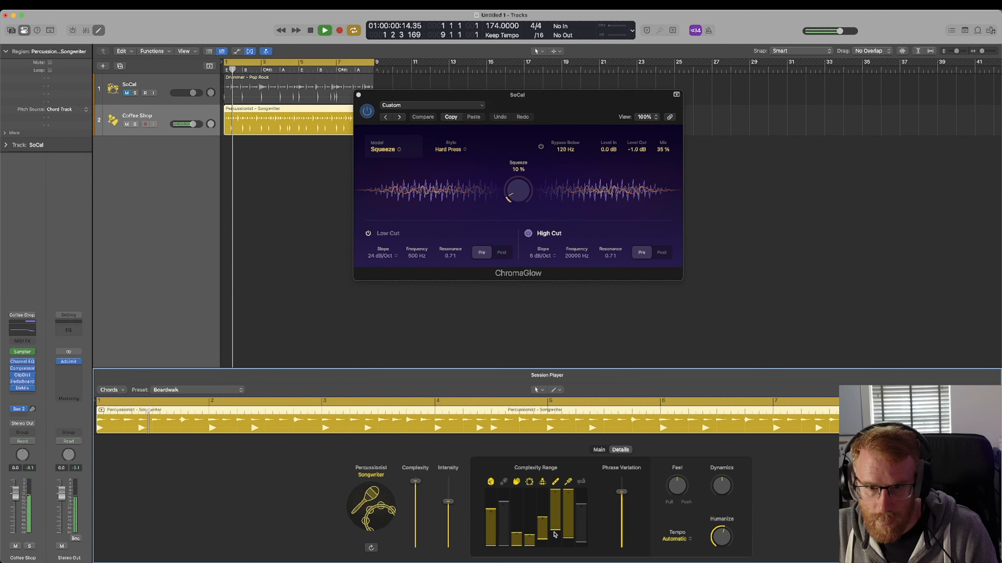
left_click_drag(569, 498, 570, 528)
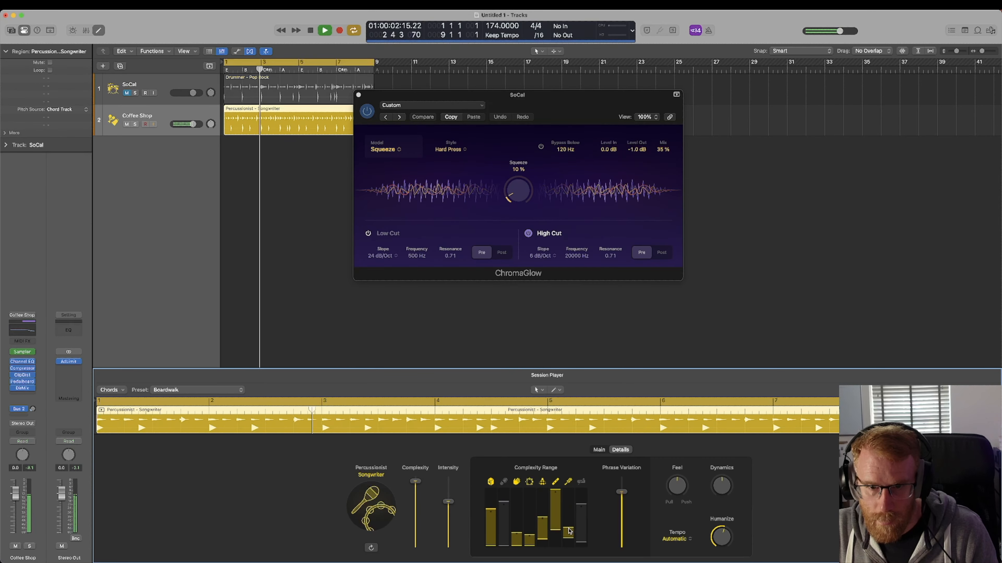
left_click_drag(571, 537, 570, 521)
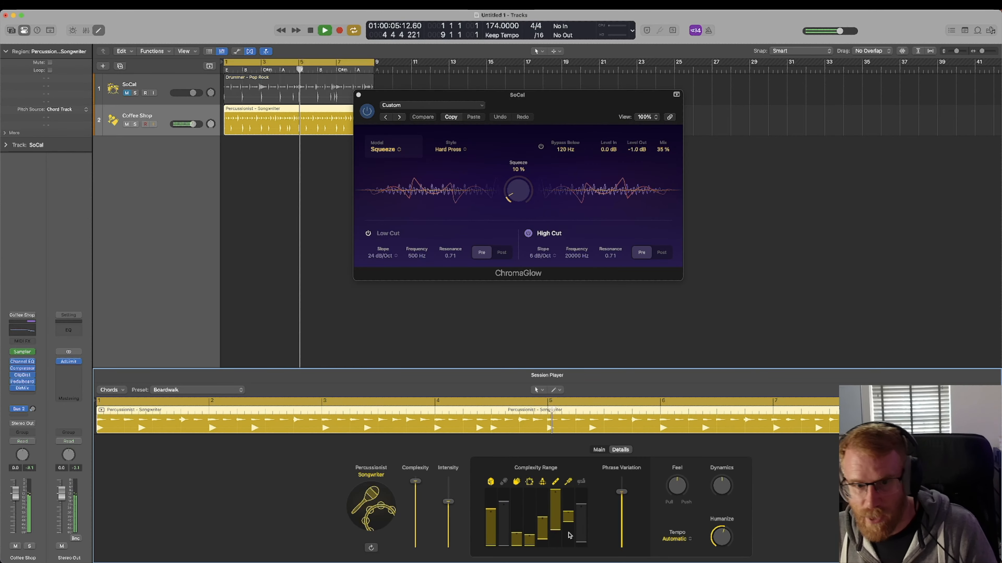
Check the percussionist's main settings, return to the details, and narrow and slightly raise the tambourine's complexity range
left_click(604, 450)
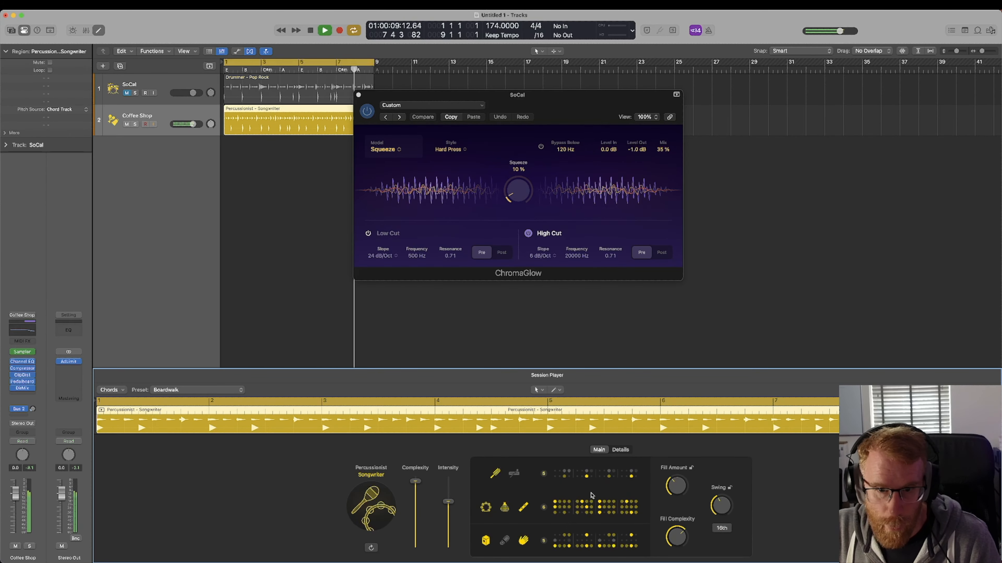
left_click(621, 449)
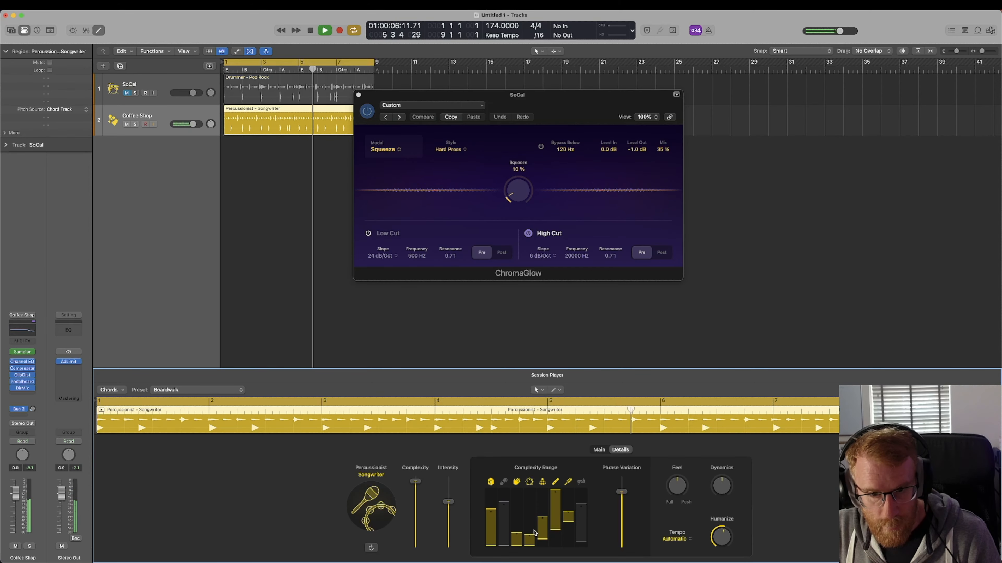
left_click_drag(530, 543, 530, 535)
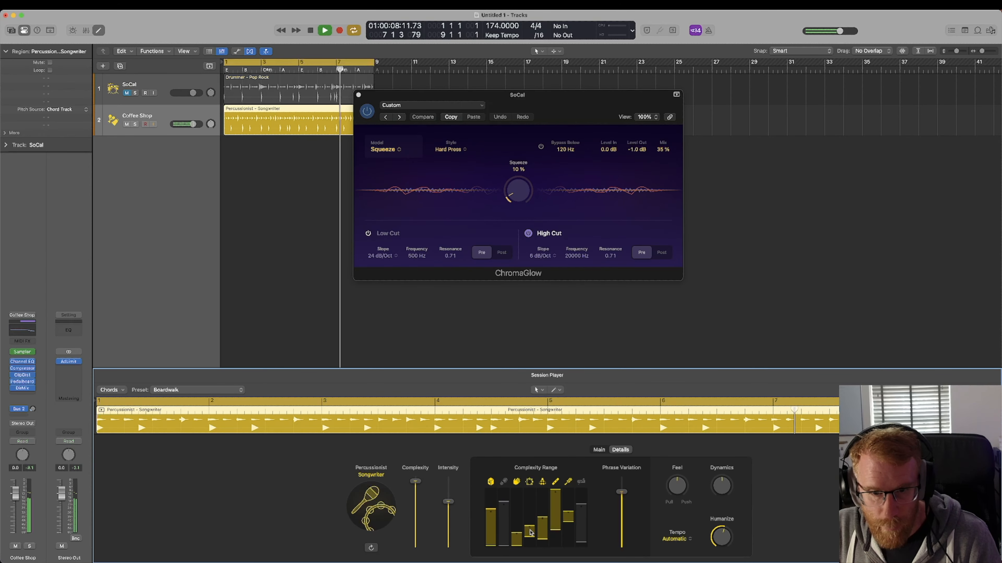
left_click_drag(527, 498, 534, 538)
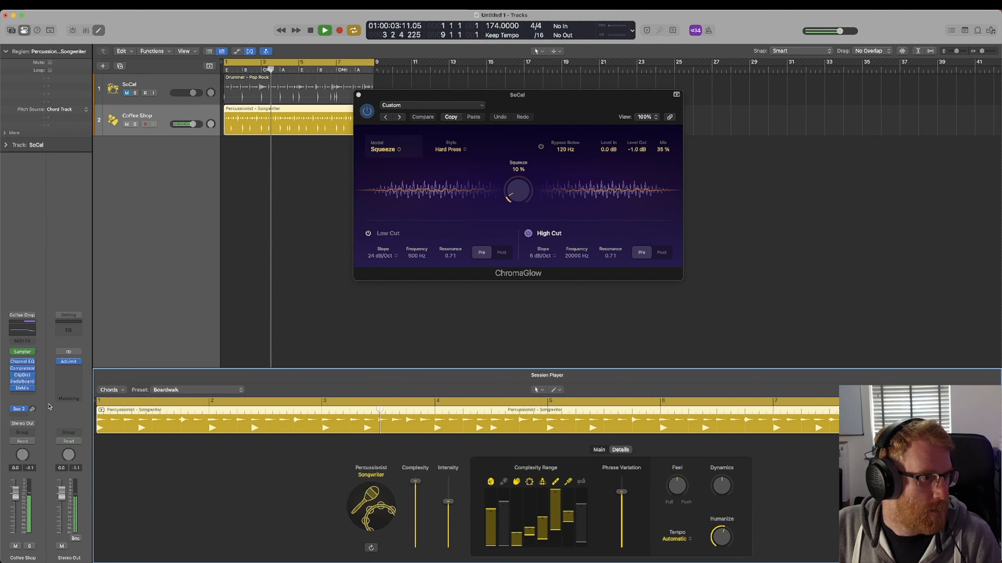
Try recording tambourine complexity changes on the Coffee Shop track in Touch automation mode, and switch it back to Read
left_click(22, 441)
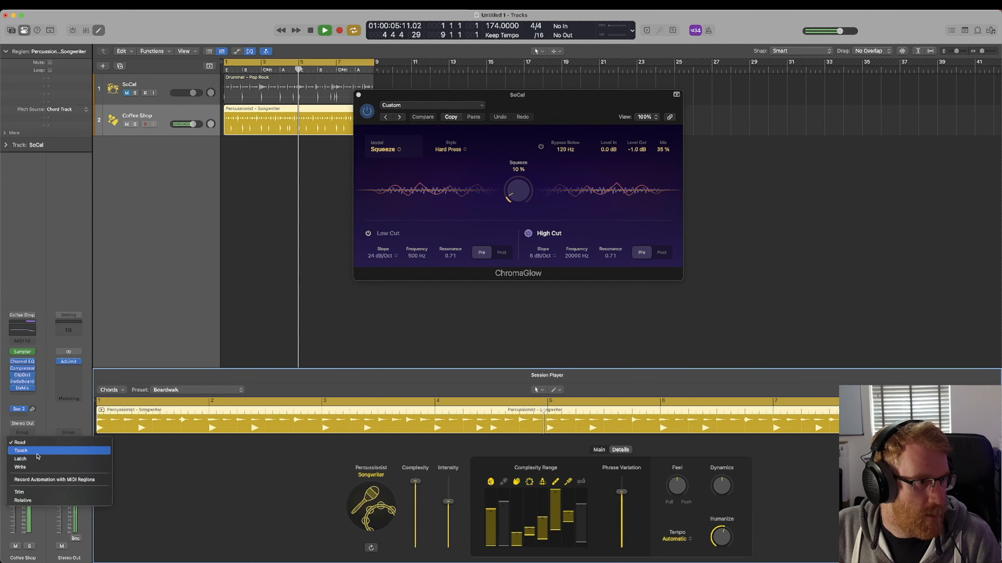
left_click(37, 451)
left_click_drag(532, 534, 531, 507)
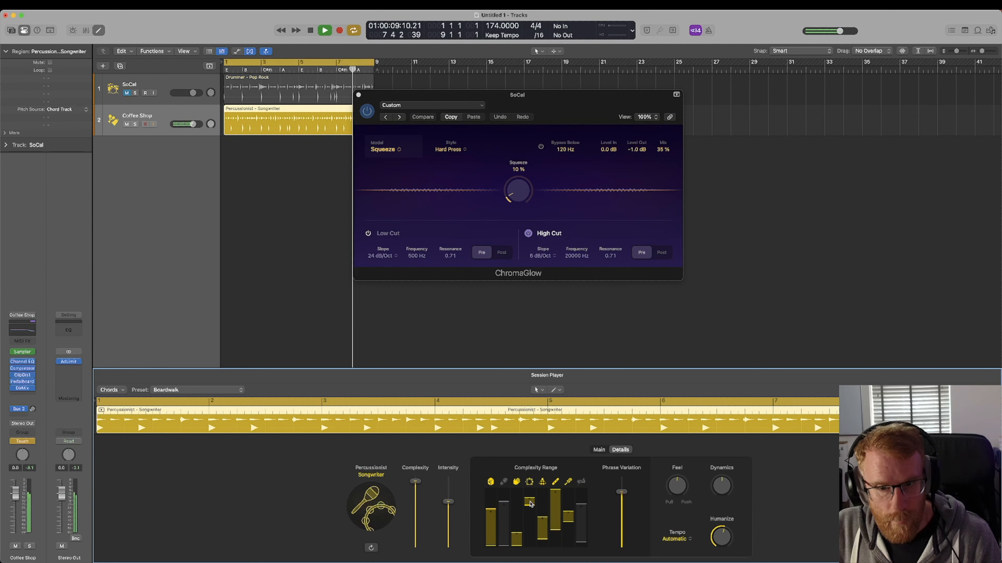
left_click_drag(530, 499, 530, 534)
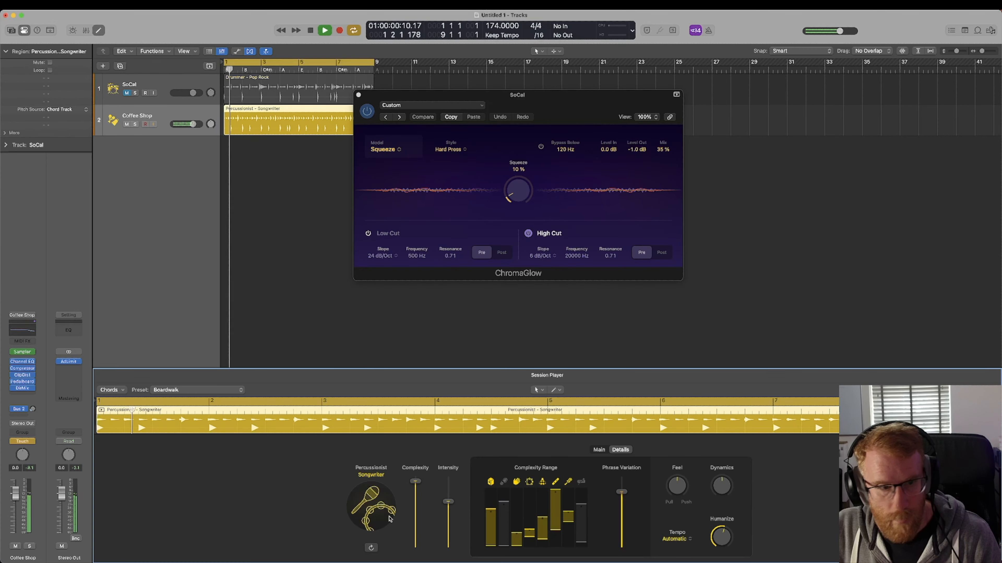
left_click(22, 441)
left_click(24, 433)
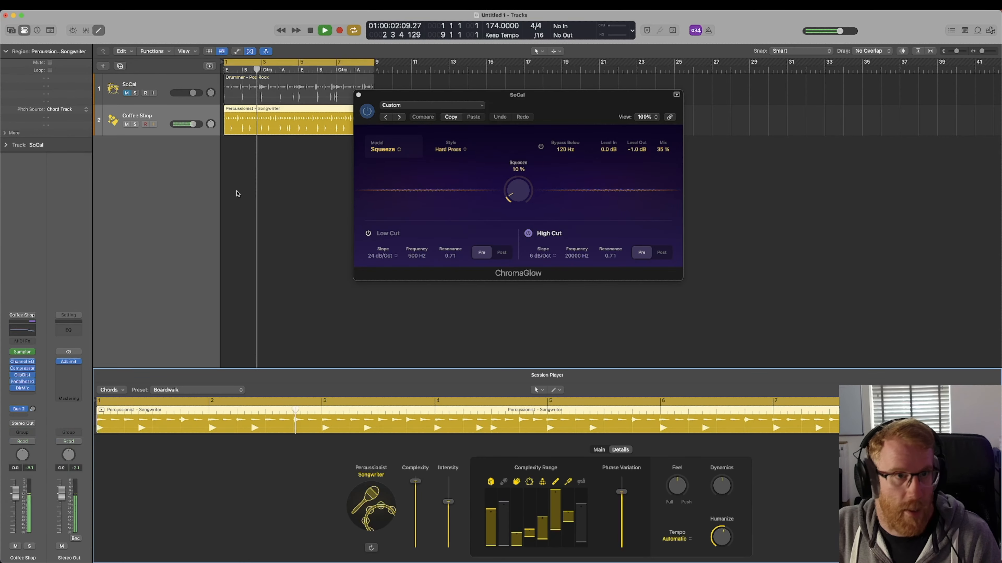
Show automation on the tracks, test raising the tambourine's complexity range during playback, and return it to a low band
key("a")
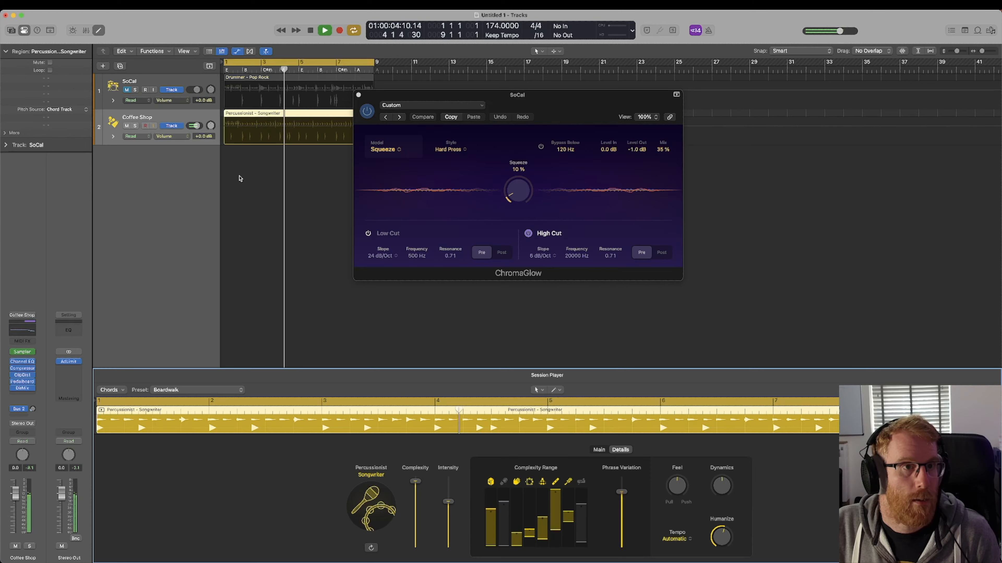
left_click(113, 137)
left_click(113, 136)
mouse_move(530, 534)
left_mouse_down()
mouse_move(530, 500)
mouse_move(529, 525)
left_mouse_up()
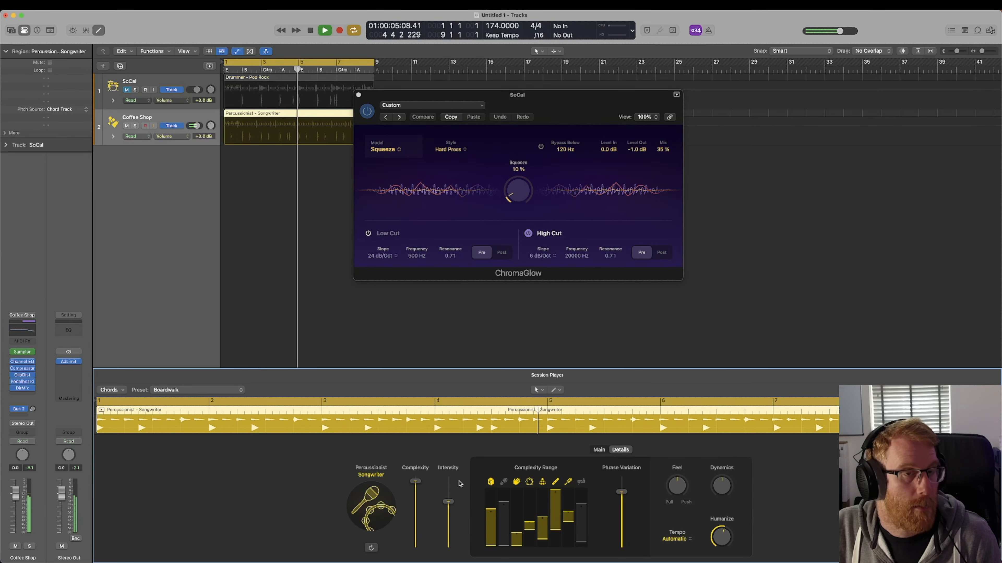
left_click_drag(529, 526, 533, 501)
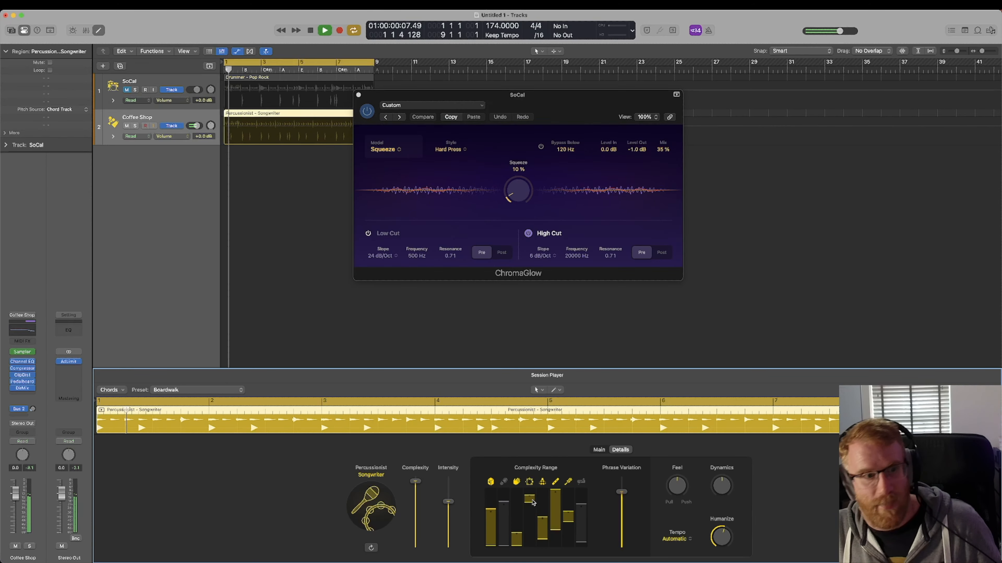
left_click(113, 136)
left_click(113, 137)
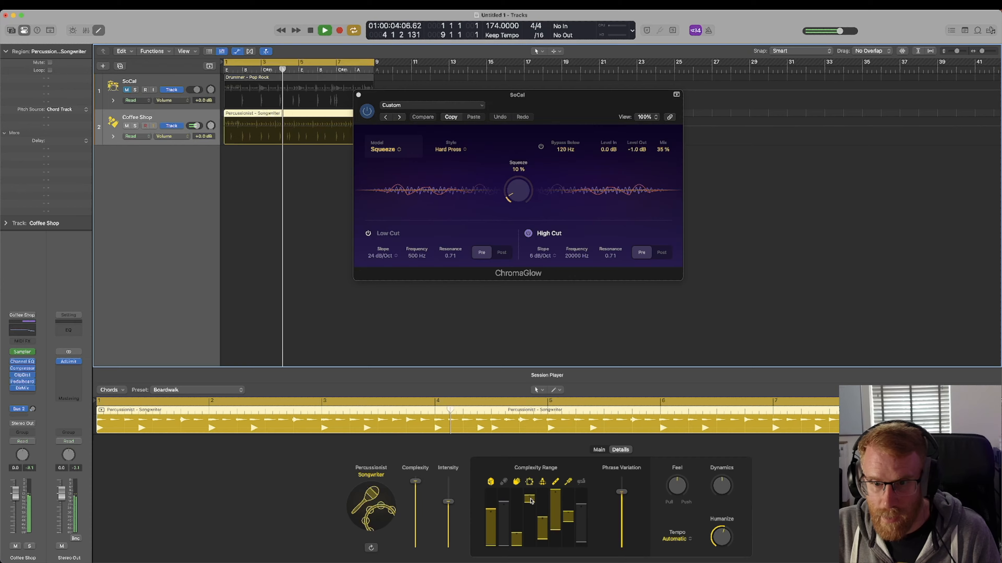
left_click_drag(531, 501, 533, 531)
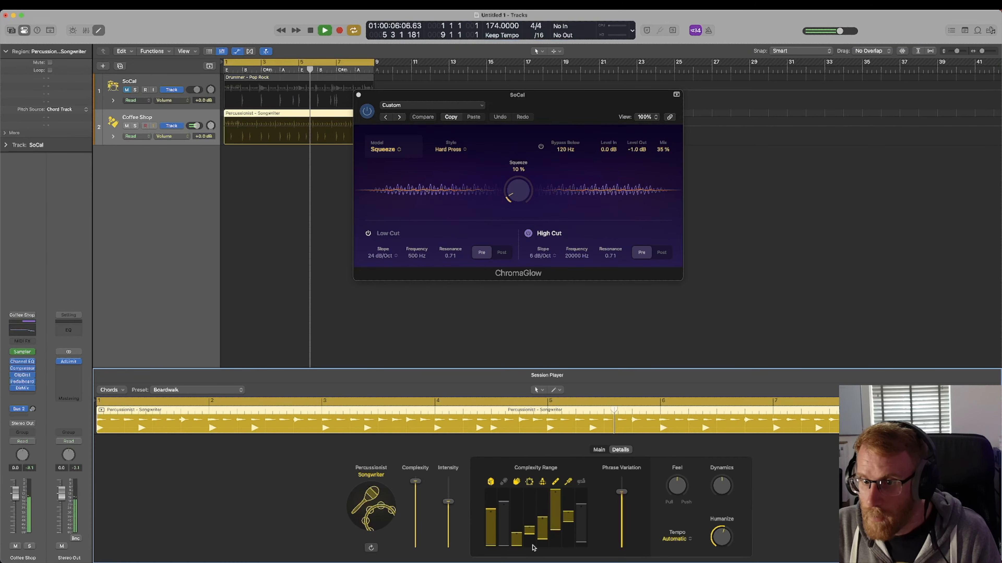
Set the percussionist's Feel to 19 %, Dynamics to 125 % and Tempo to Half Time
left_click_drag(677, 489, 718, 484)
left_click(679, 542)
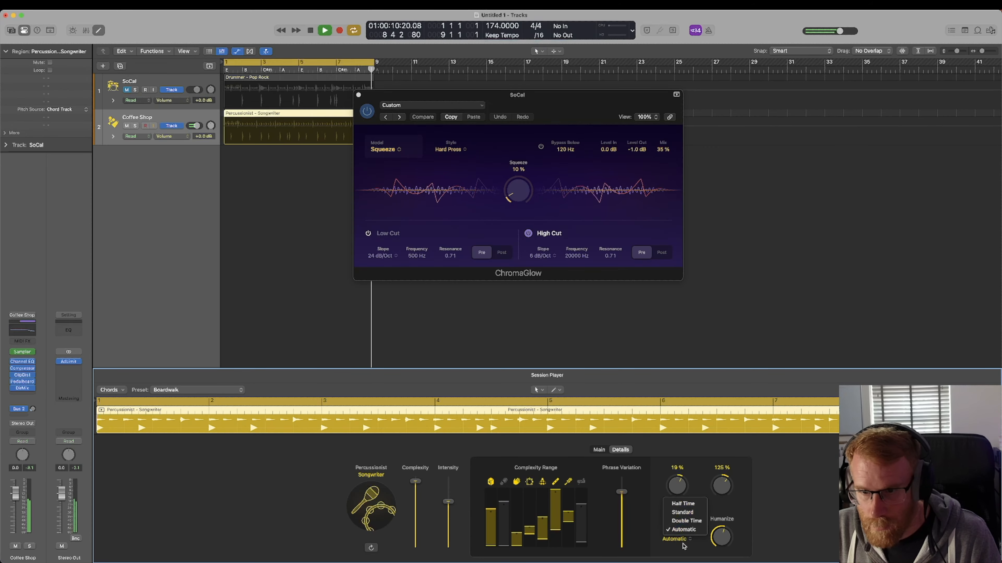
left_click(687, 505)
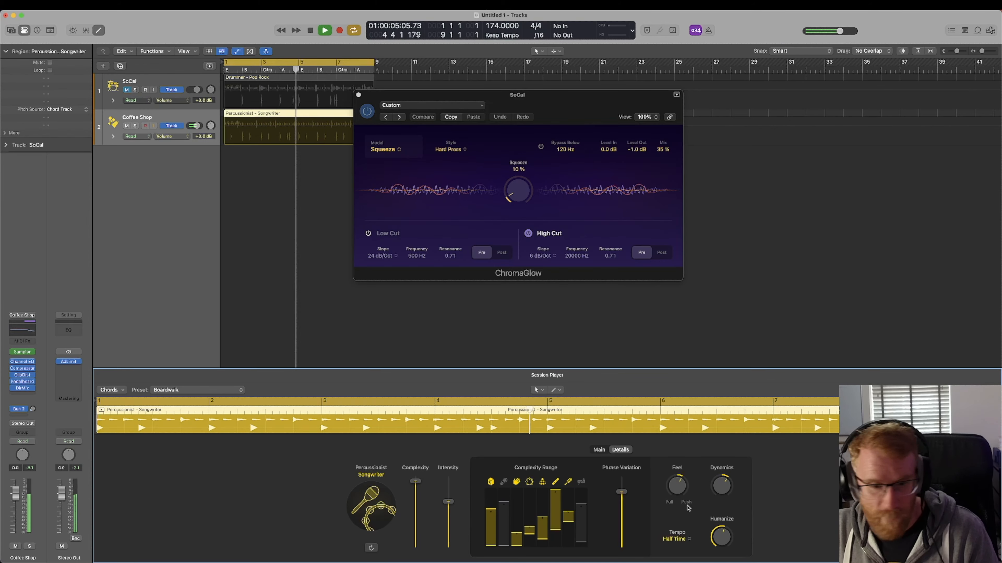
Review the SoCal drummer's tempo options, keeping Standard, and set the project tempo to 87
left_click(159, 81)
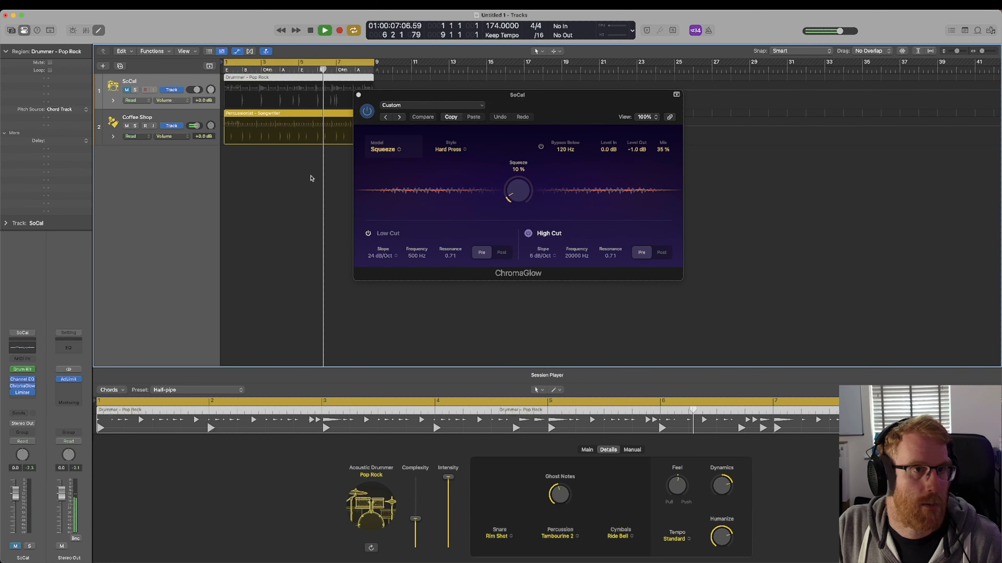
left_click(676, 538)
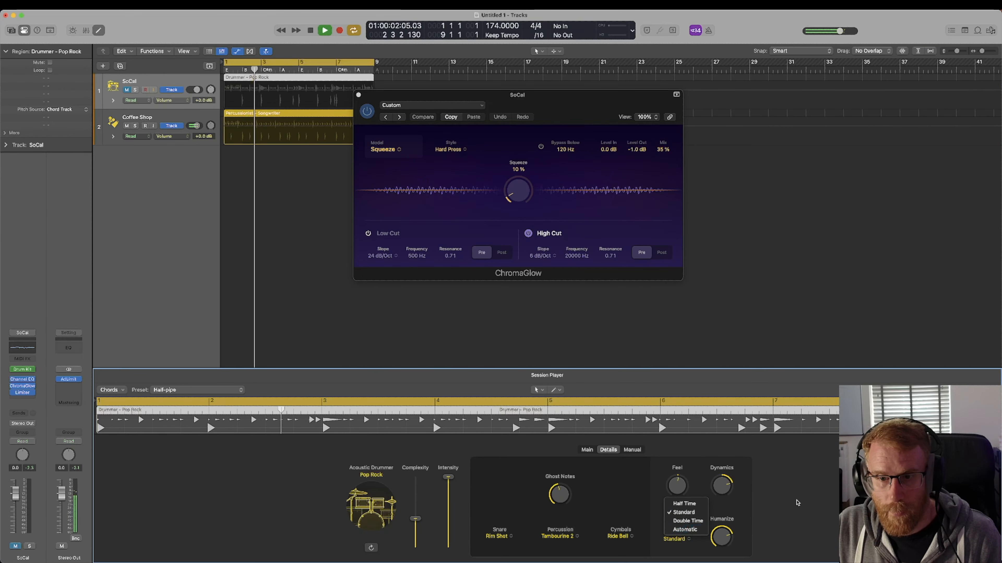
left_click(796, 501)
double_click(491, 25)
type("87")
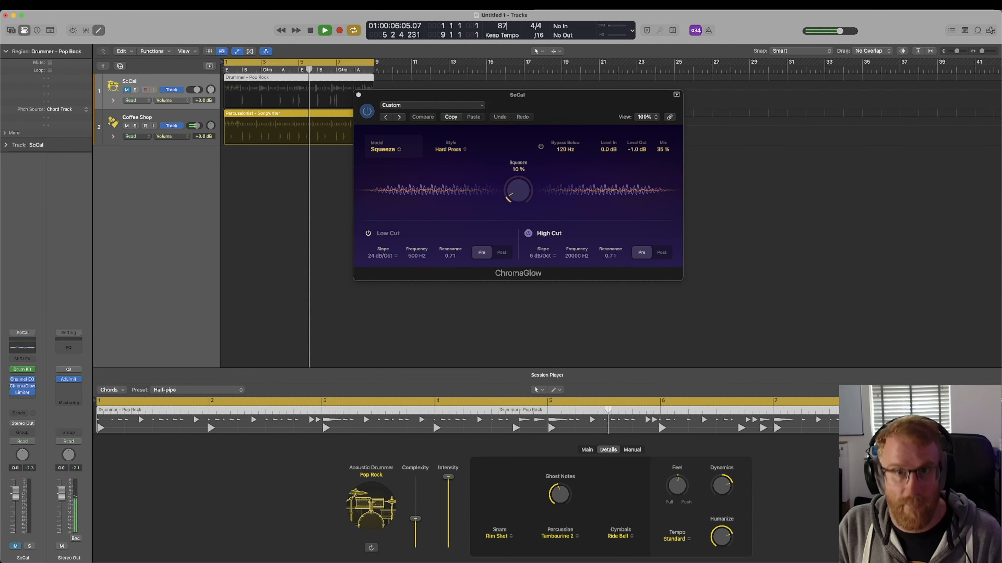
key("Return")
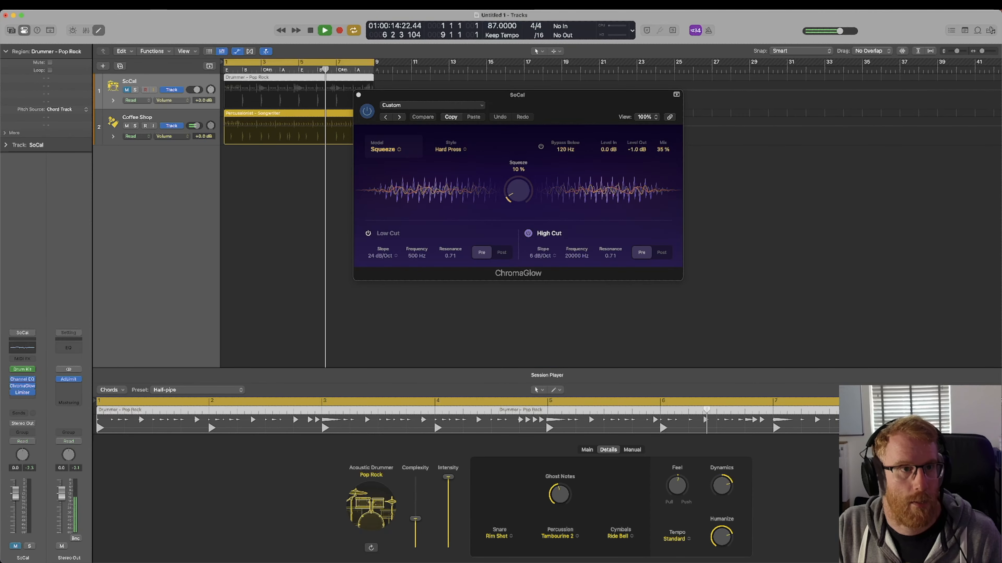
Audition the Coffee Shop percussionist's Tempo at Double Time, and set it to Standard
left_click(148, 137)
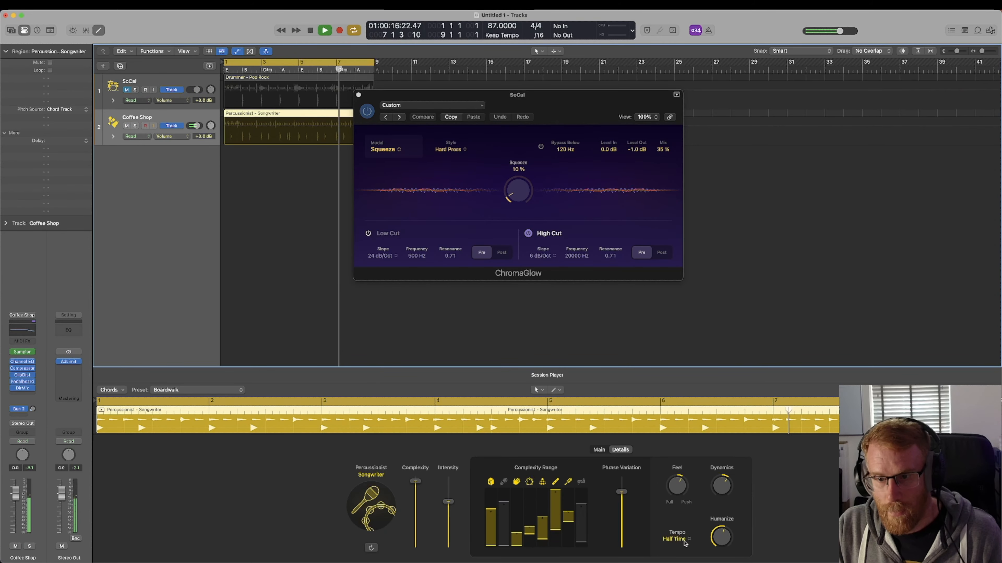
left_click(685, 543)
left_click(691, 525)
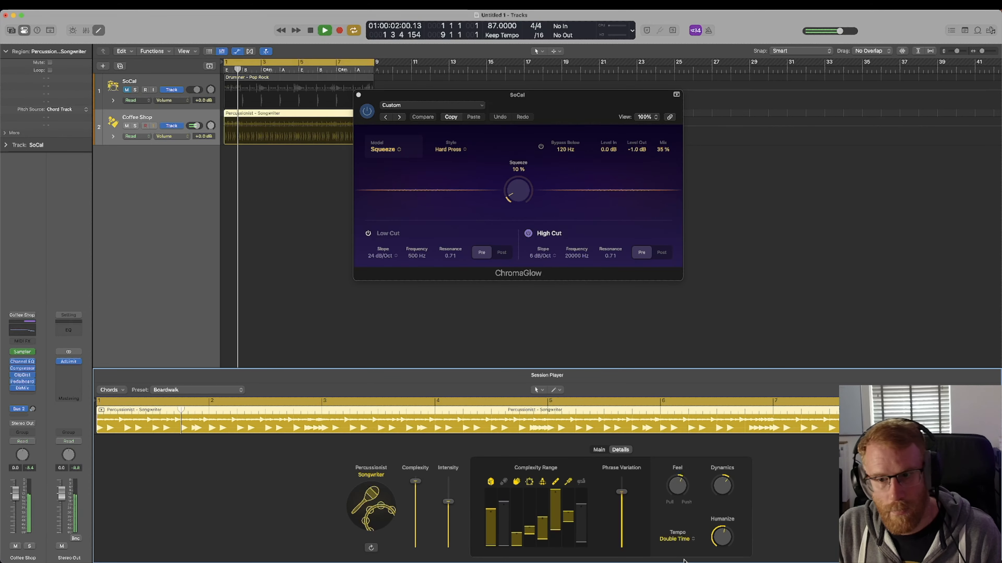
left_click(679, 539)
left_click(679, 512)
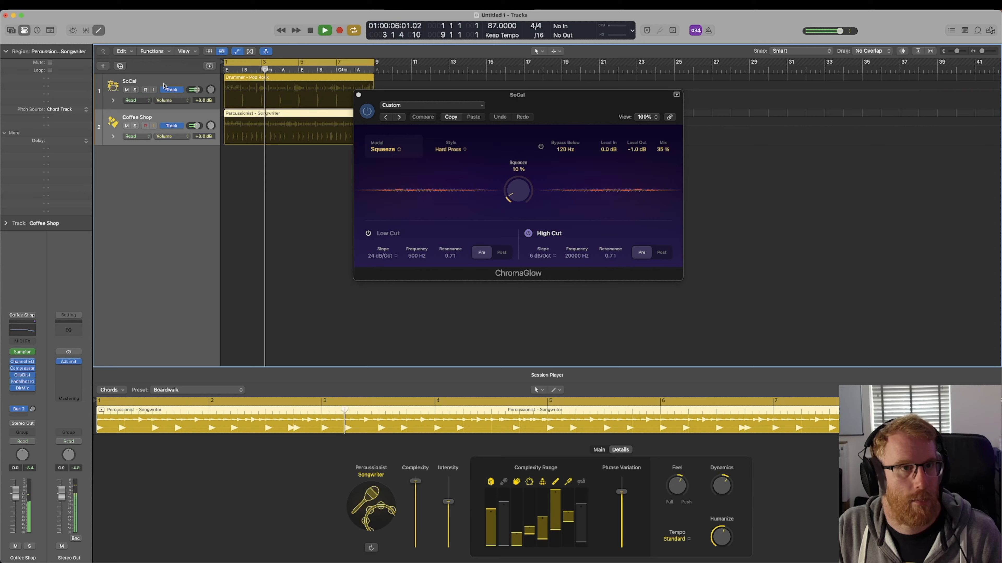
Unmute the SoCal track and set its drummer's Tempo to Double Time
left_click(126, 90)
left_click(675, 539)
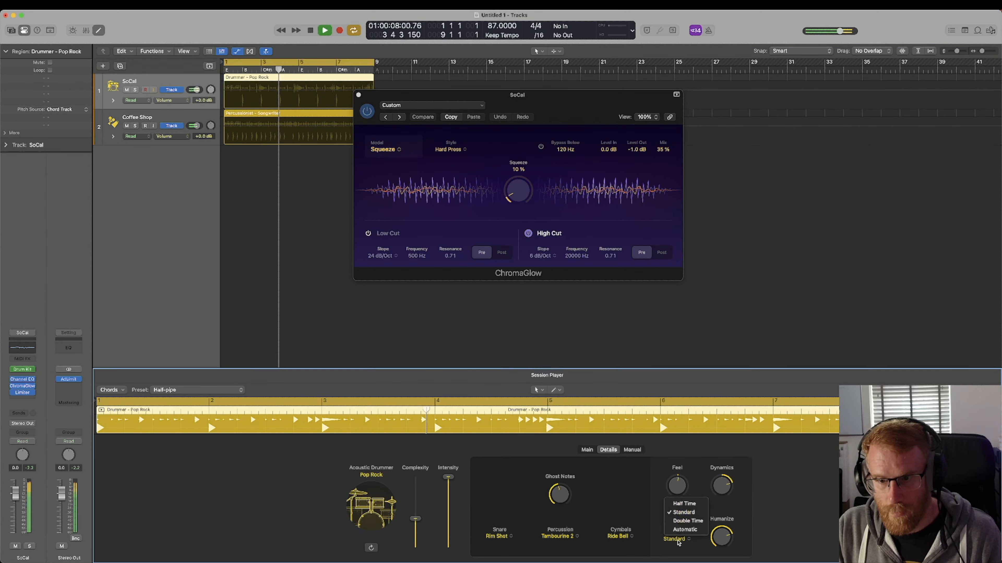
left_click(696, 519)
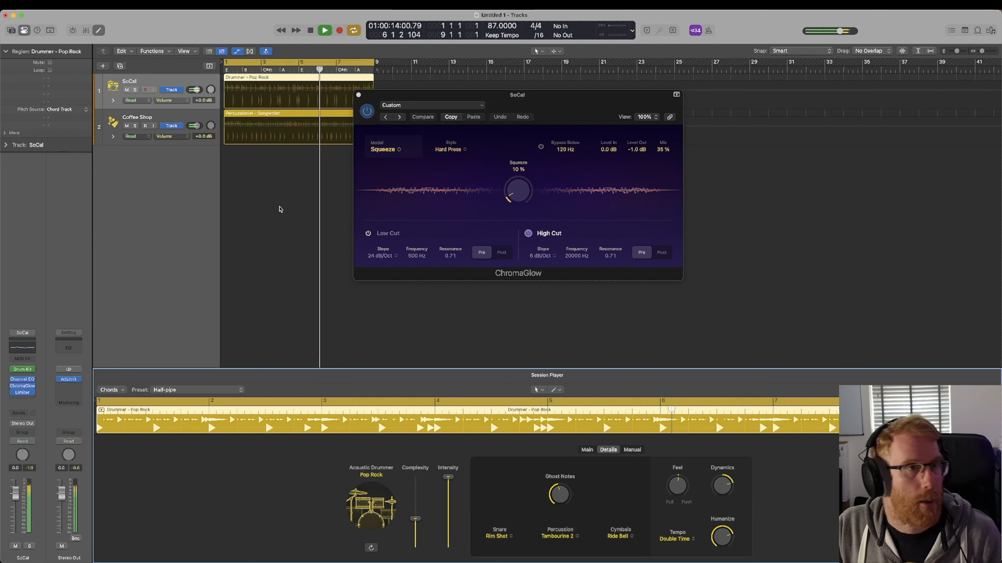
Mute the SoCal and Coffee Shop tracks, and stop playback
left_click(127, 90)
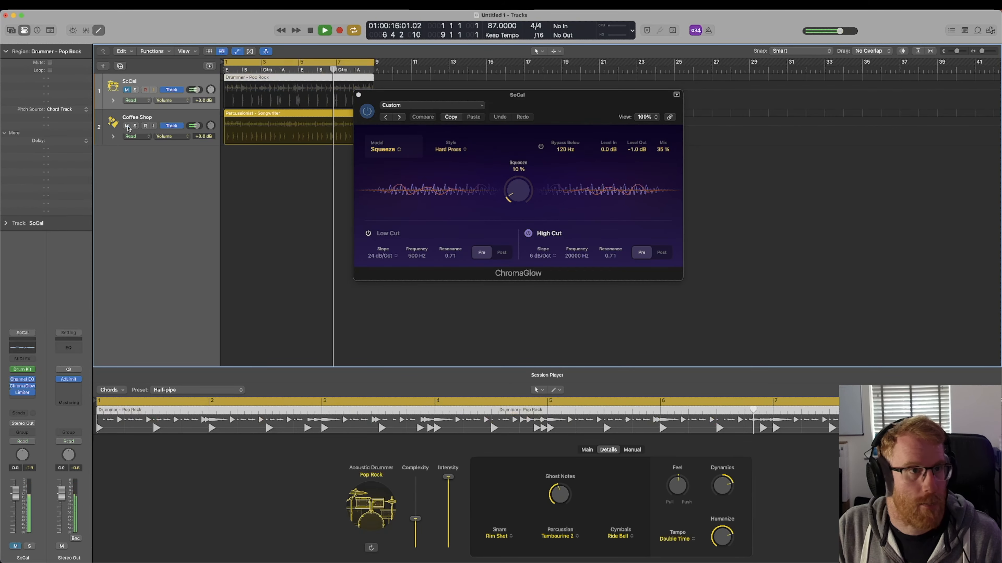
left_click(127, 126)
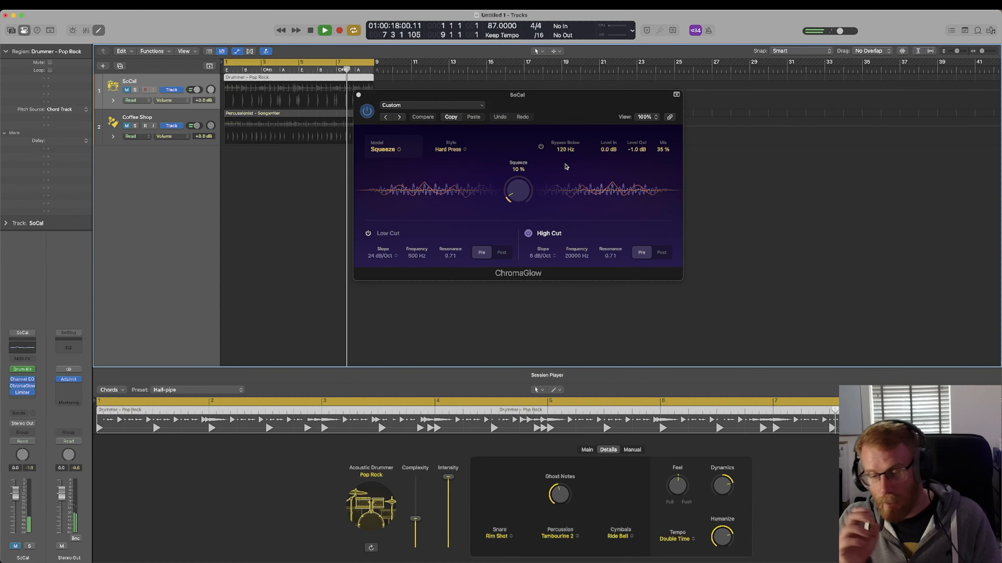
key("space")
left_click_drag(514, 119, 543, 147)
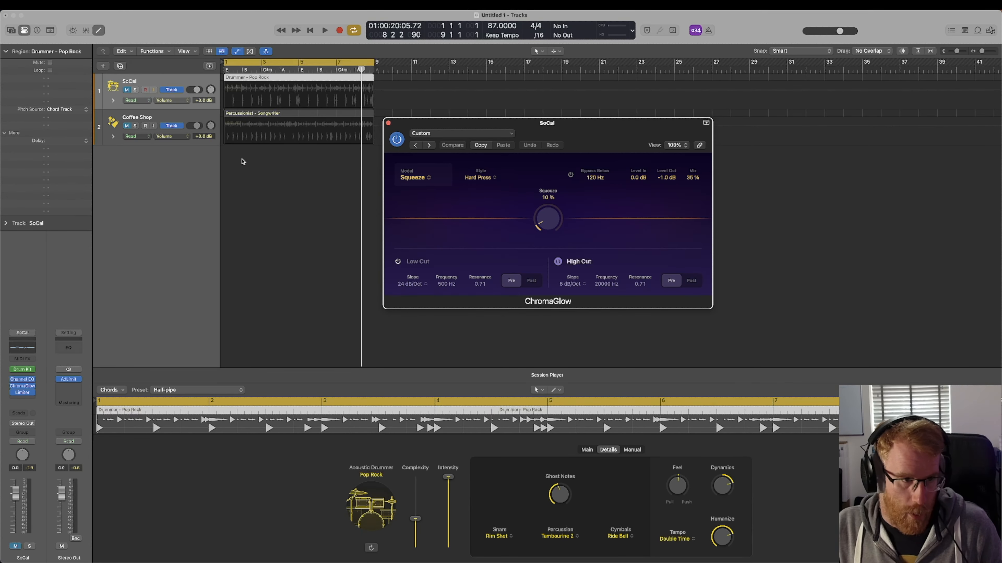
Switch to Finder and open the 2024 folder inside Tracks on the LaCie drive
mouse_move(262, 546)
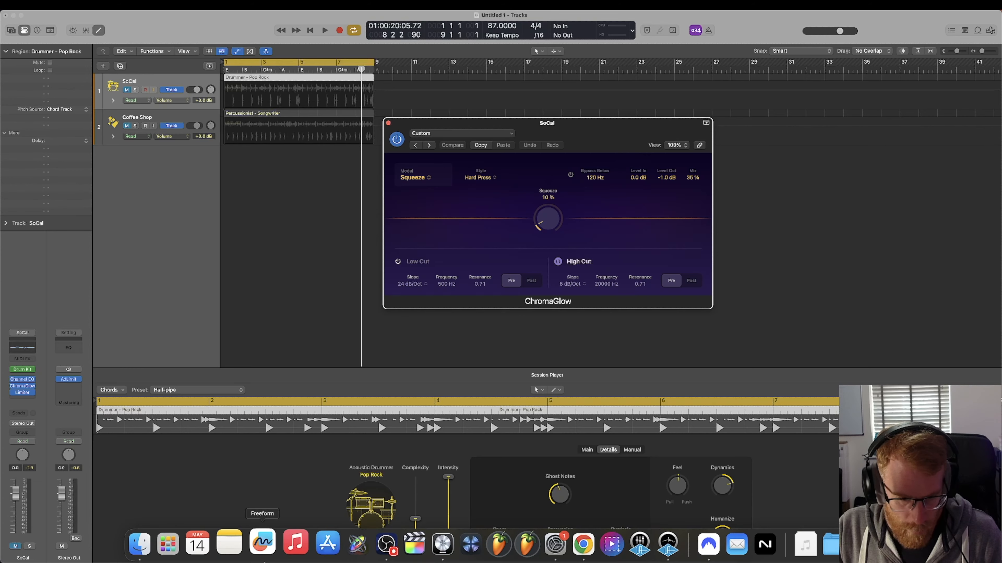
left_click(139, 544)
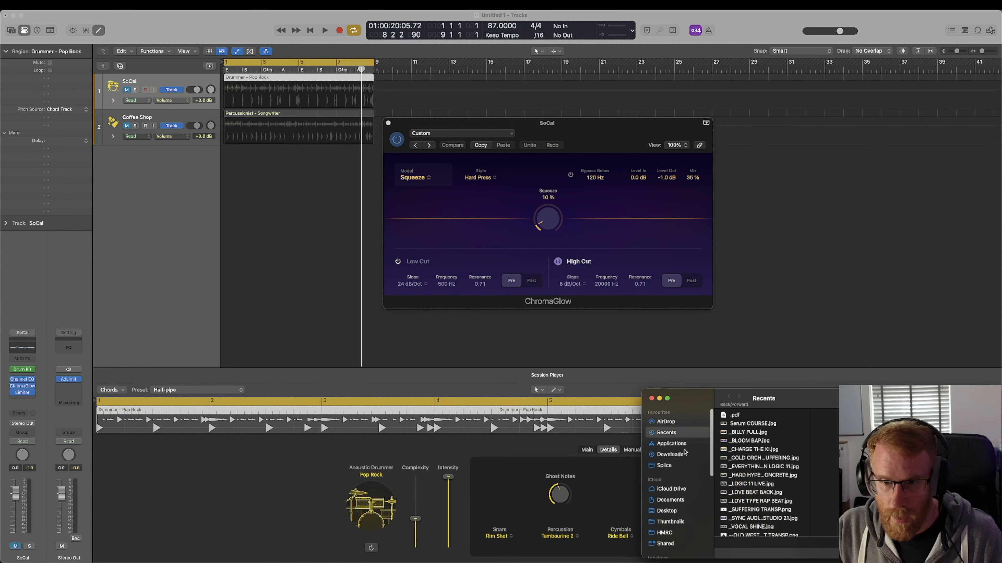
scroll(684, 452, "down", 5)
left_click(665, 485)
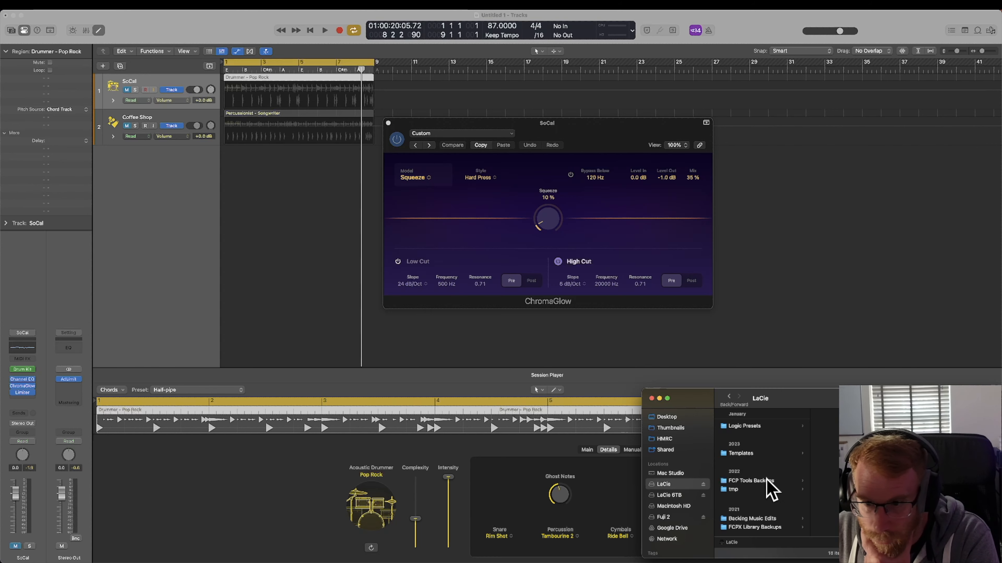
scroll(762, 478, "down", 8)
left_click(741, 528)
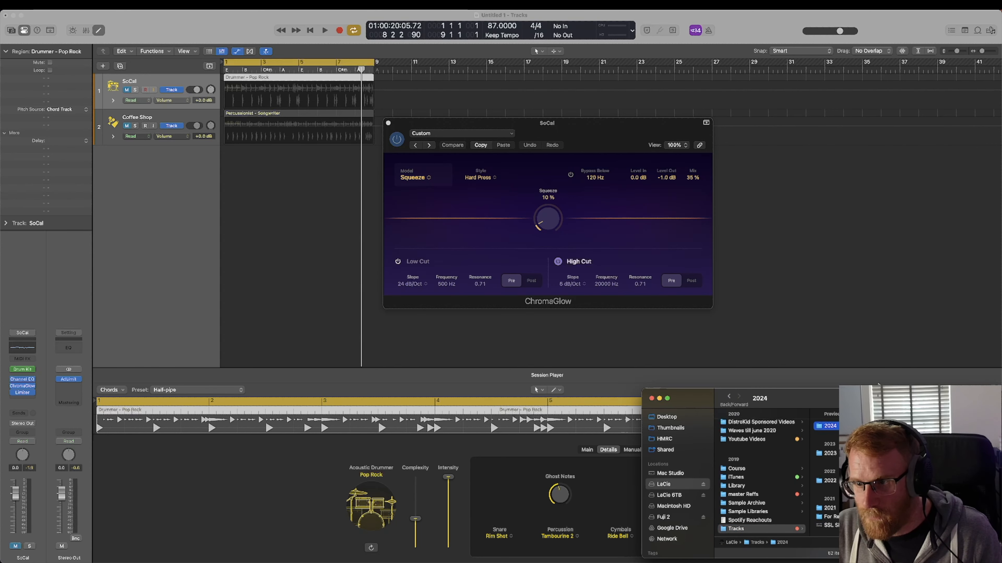
left_click_drag(833, 396, 771, 350)
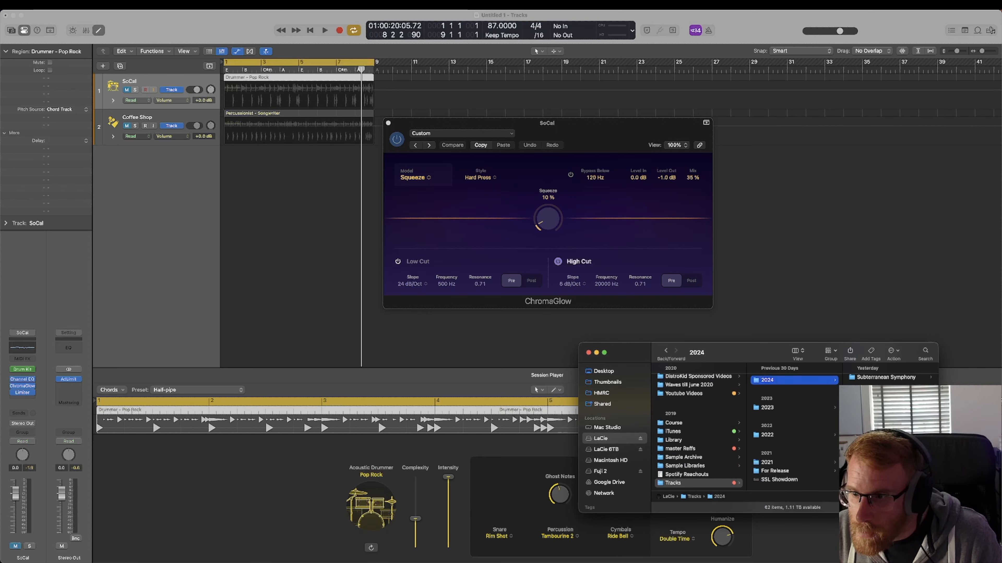
Find the Dusty Soulful Boom Bap - Good Memories 16b 44.1 WAV file and add it to the Logic project on a new track at bar 1
key("Right")
key("Down")
key("Down")
key("Right")
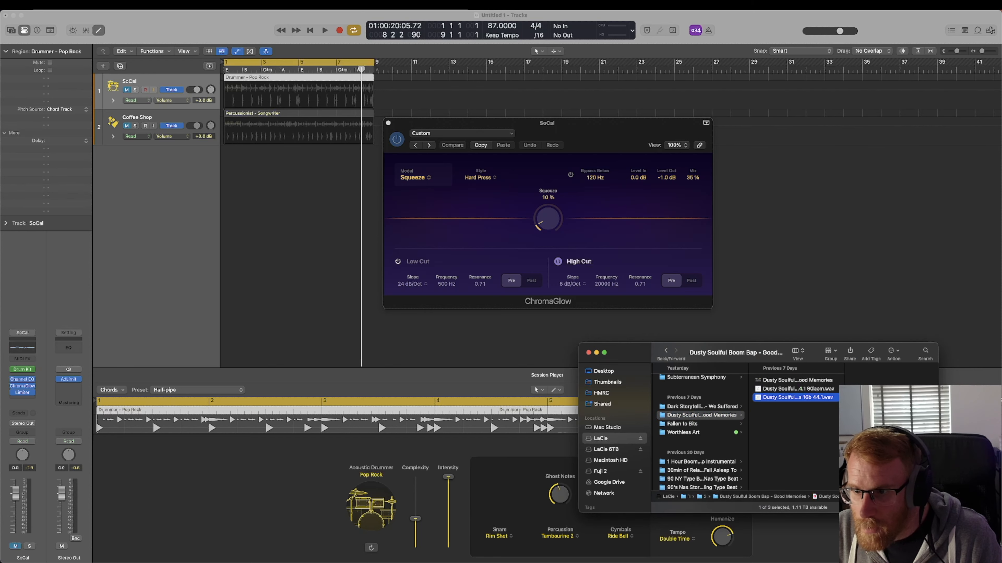
key("Down")
key("Down")
key("space")
key("space")
left_click_drag(789, 400, 223, 182)
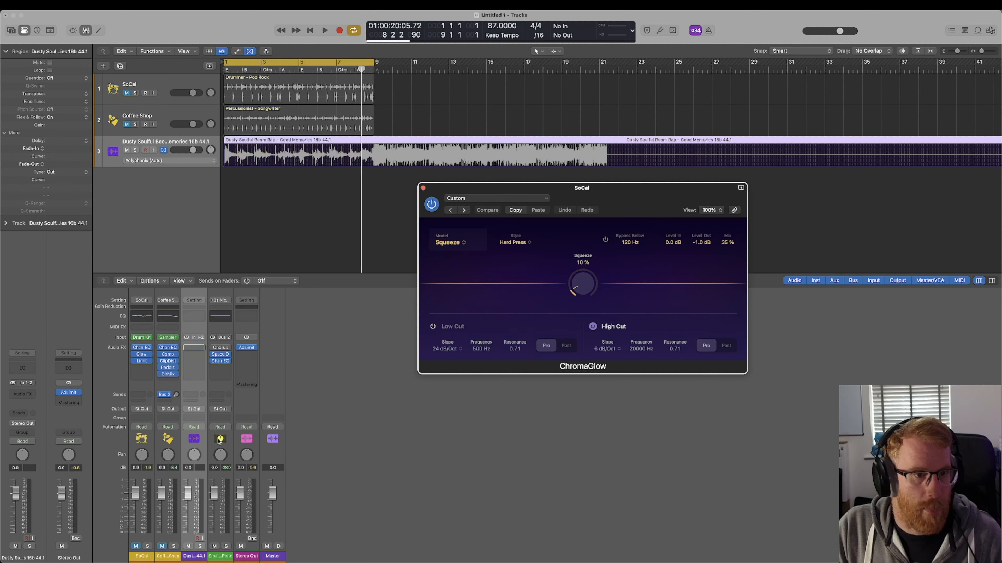
Move ChromaGlow from SoCal onto the Dusty Soulful Boom Bap track, and solo that track to audition the song
left_click(423, 187)
left_click(202, 546)
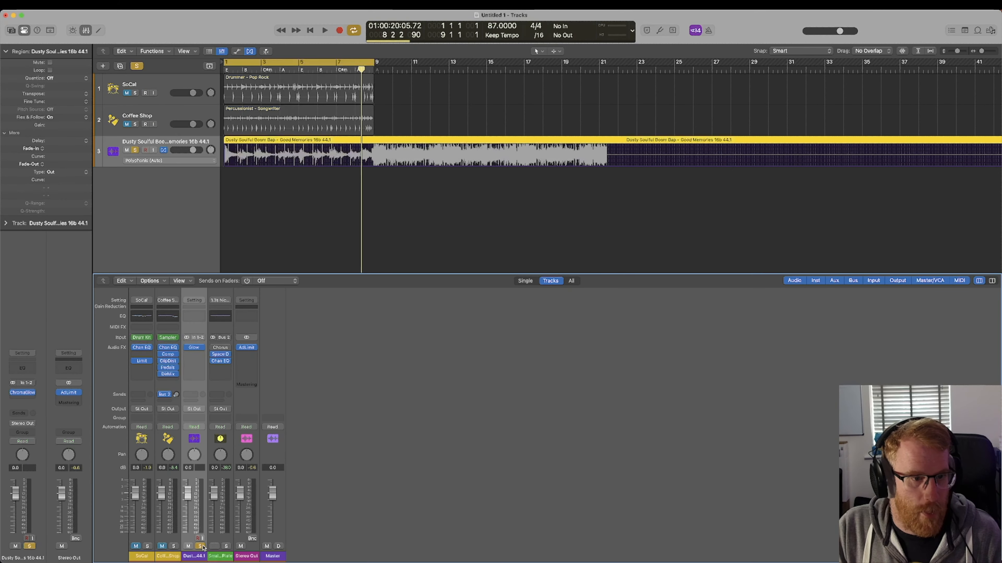
key("z")
left_click(347, 67)
left_click(348, 71)
key("space")
left_click(348, 71)
key("space")
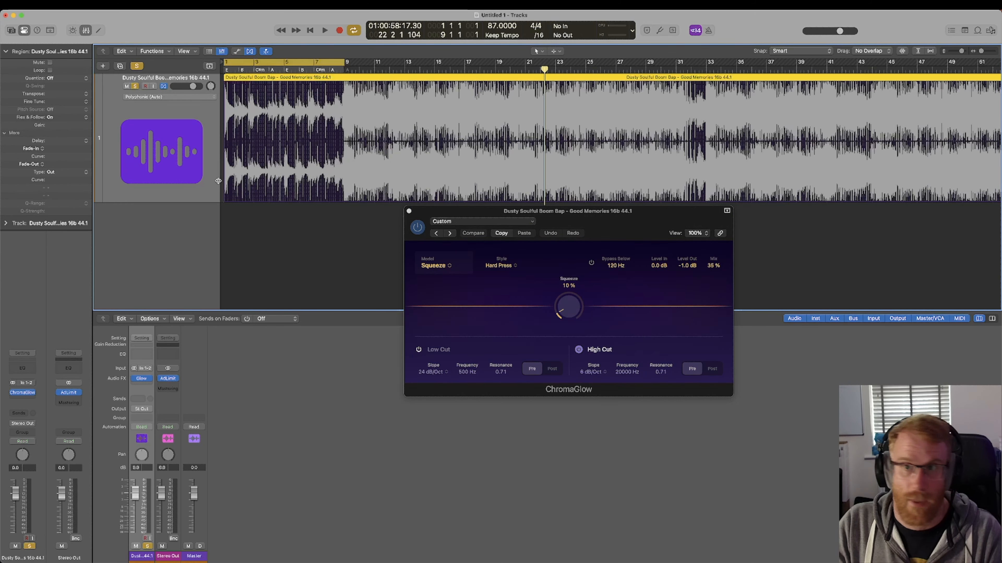
Set the Dusty Soulful Boom Bap region's Gain to -3.0 dB and the cycle range to bars 7 to 15
double_click(61, 126)
type("-3.0 dB")
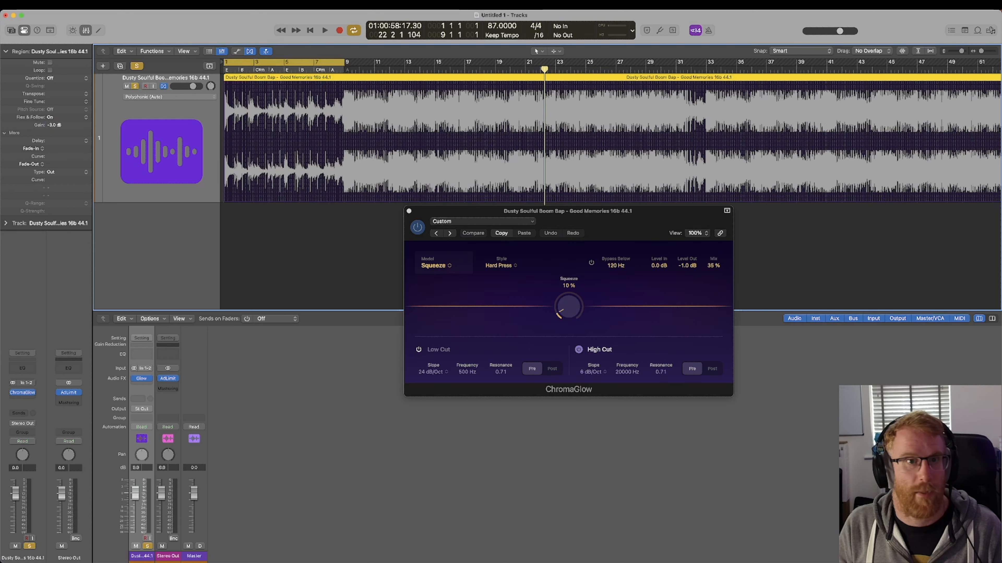
key("Return")
left_click_drag(291, 64, 381, 66)
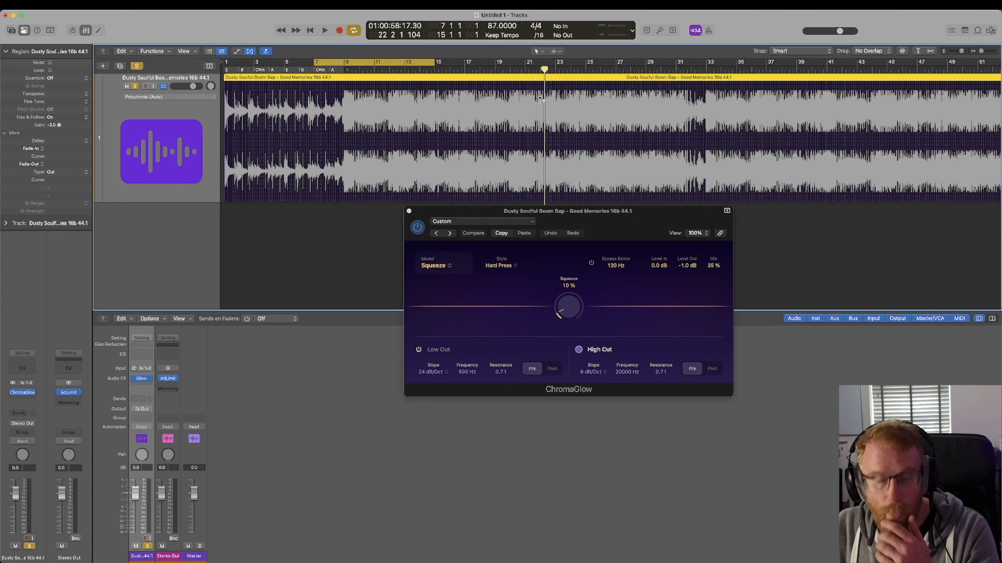
Enlarge the ChromaGlow window to a 147% view and reposition it over the mixer
left_click_drag(587, 210, 553, 207)
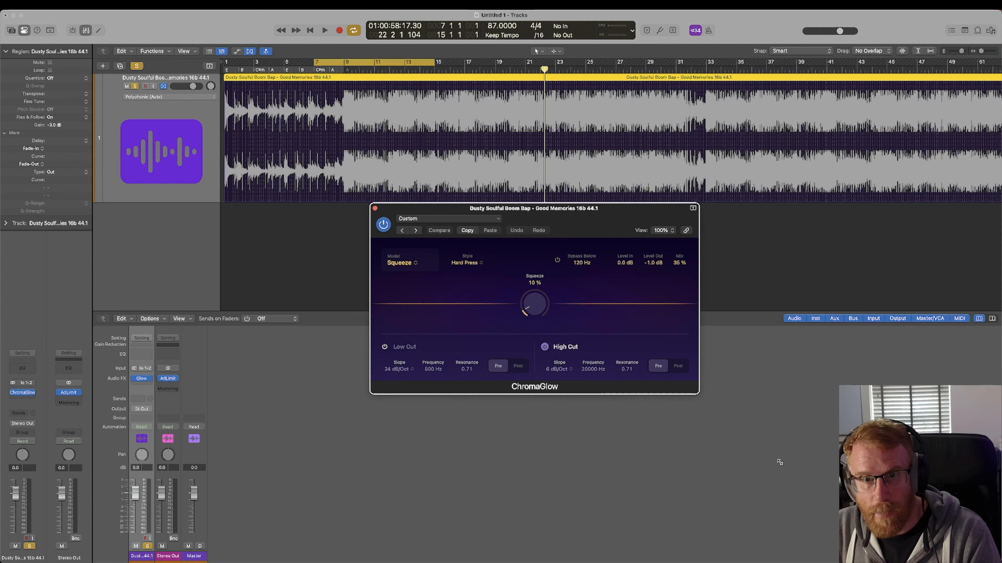
left_click_drag(698, 394, 802, 438)
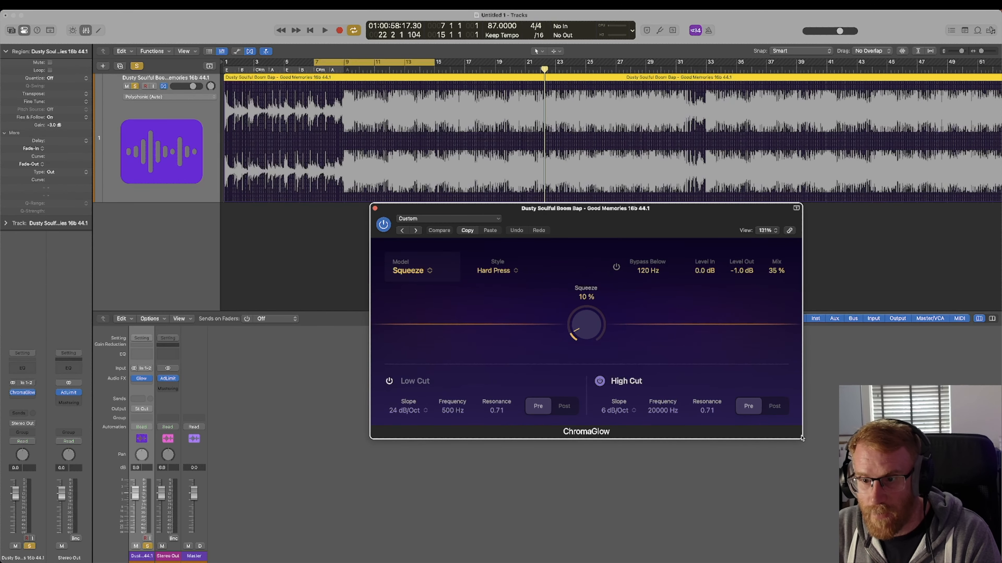
left_click_drag(803, 440, 839, 461)
left_click_drag(714, 216, 662, 218)
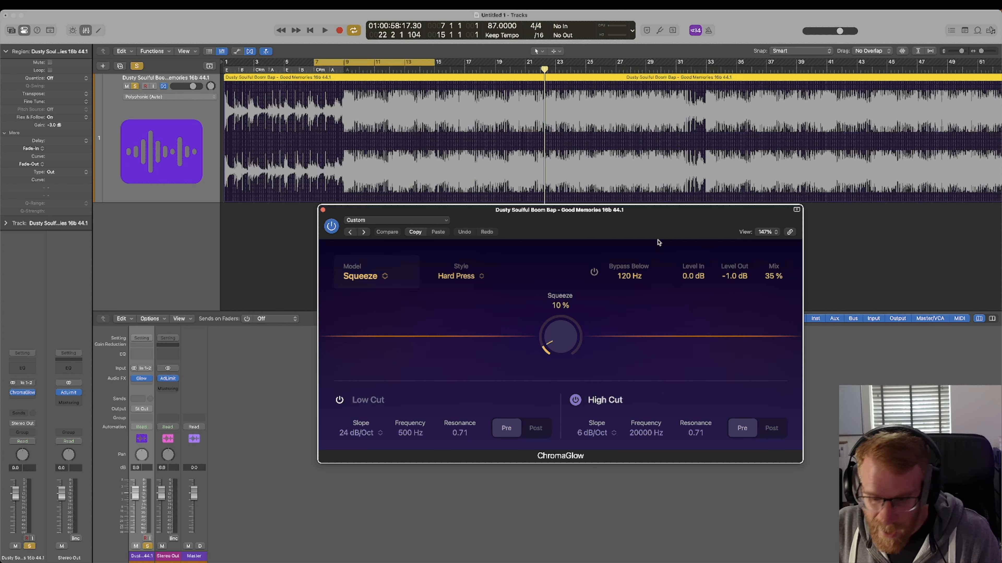
Play the cycled section and raise ChromaGlow's Squeeze to 57 %
key("space")
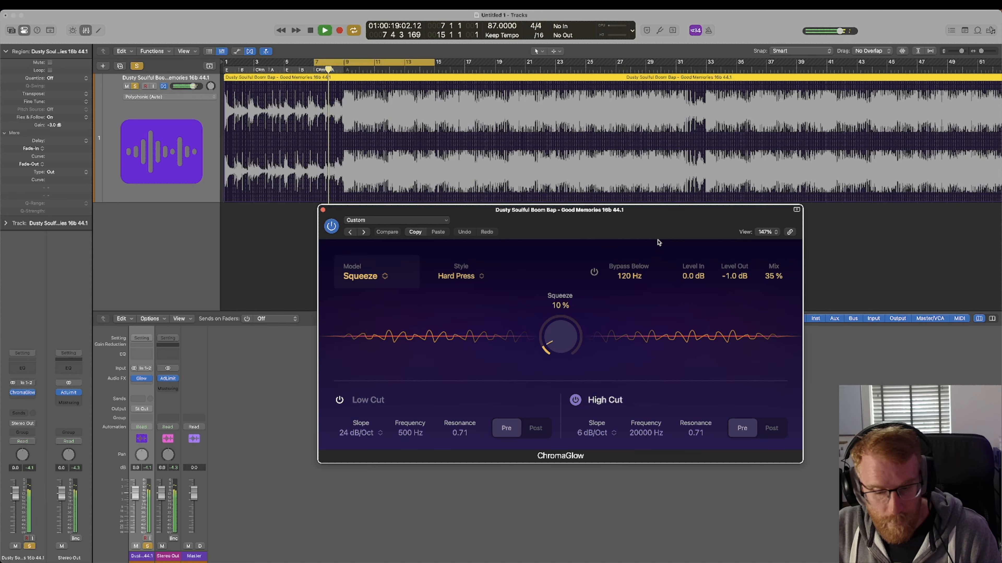
key("space")
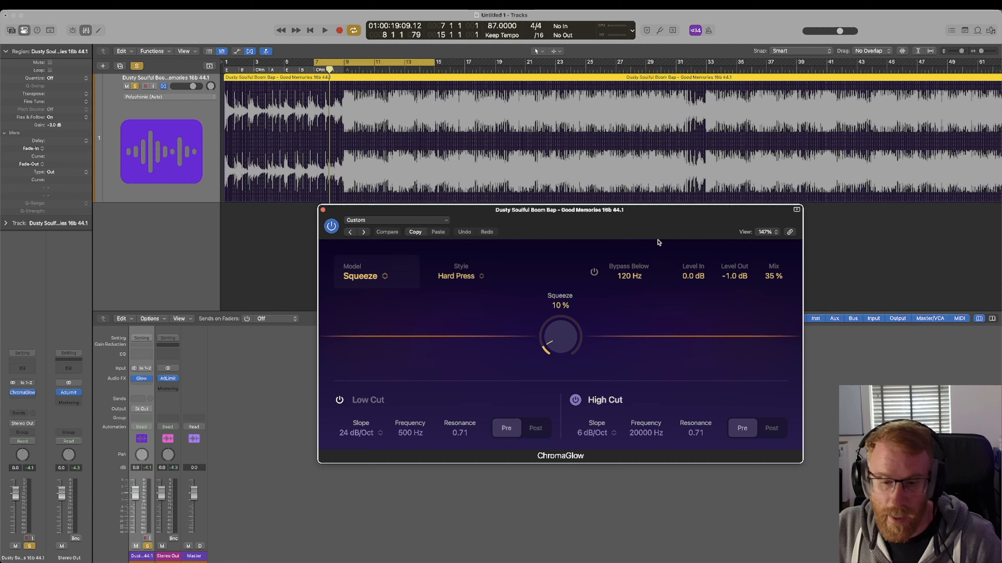
key("space")
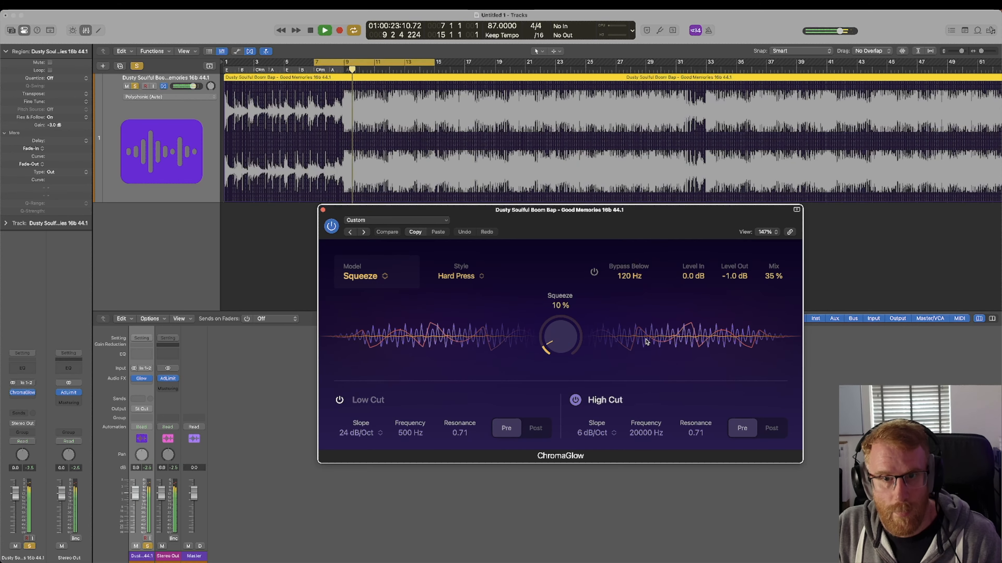
mouse_move(558, 338)
left_mouse_down()
mouse_move(573, 241)
mouse_move(560, 366)
mouse_move(570, 427)
mouse_move(578, 336)
left_mouse_up()
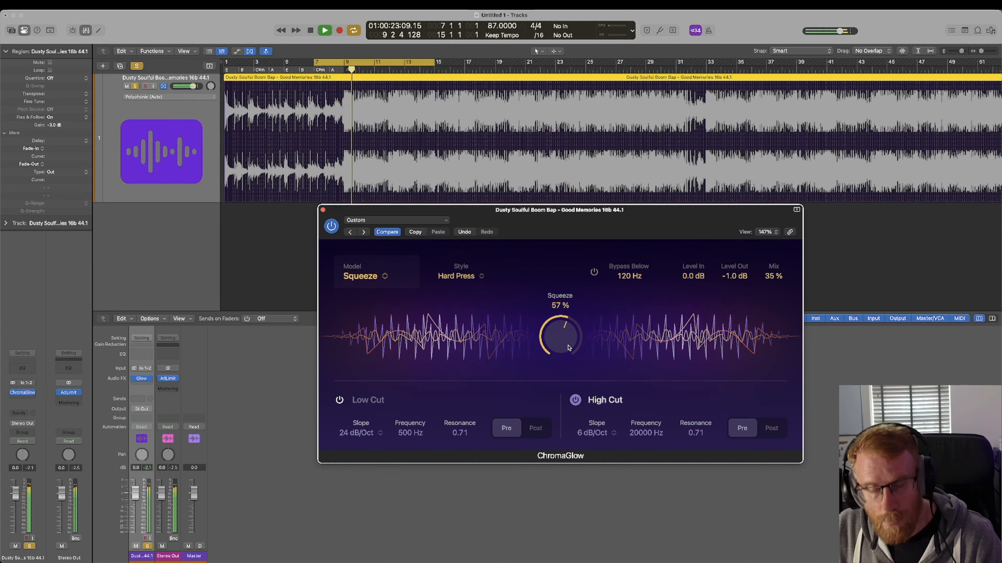
Compare the song with ChromaGlow bypassed and active, and stop playback
left_click(332, 227)
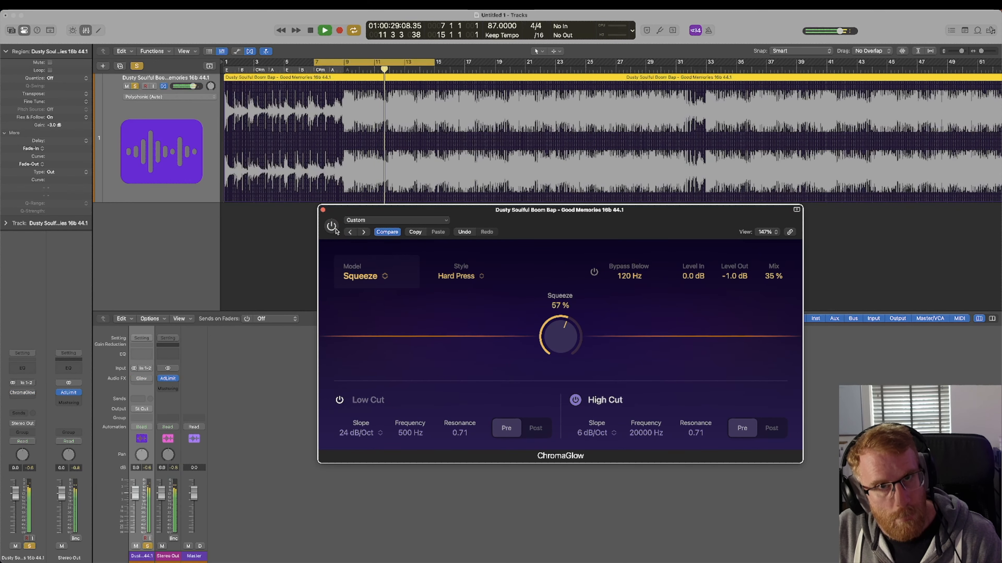
left_click(331, 226)
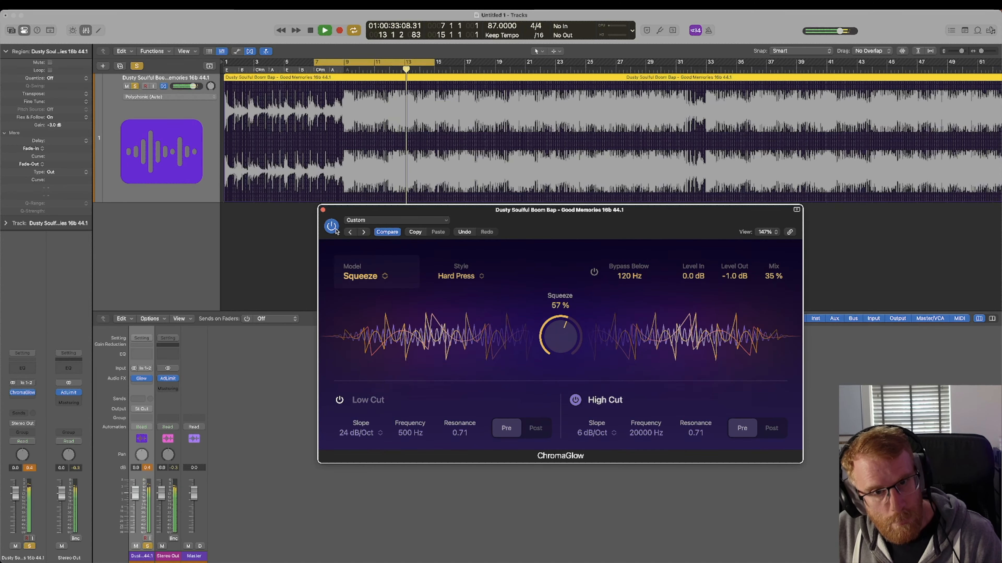
key("space")
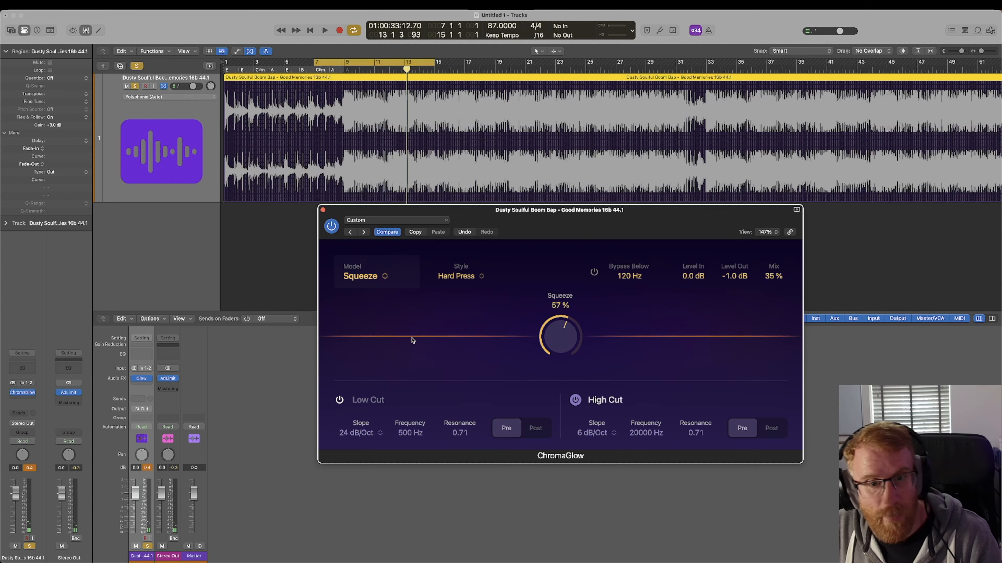
Lower ChromaGlow's Squeeze to 28 % and refine it to 26 % while auditioning the cycled section
key("space")
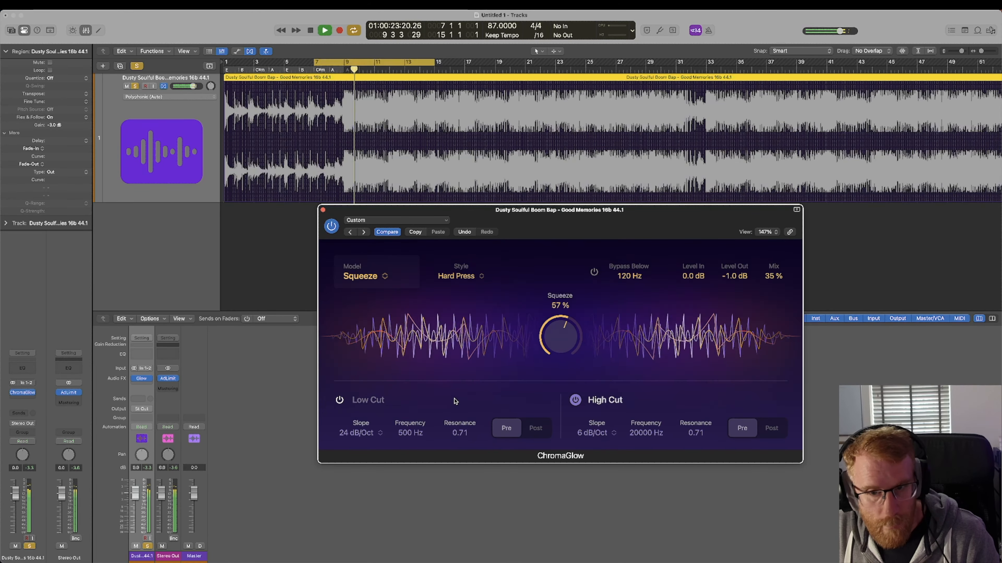
left_click_drag(565, 331, 563, 381)
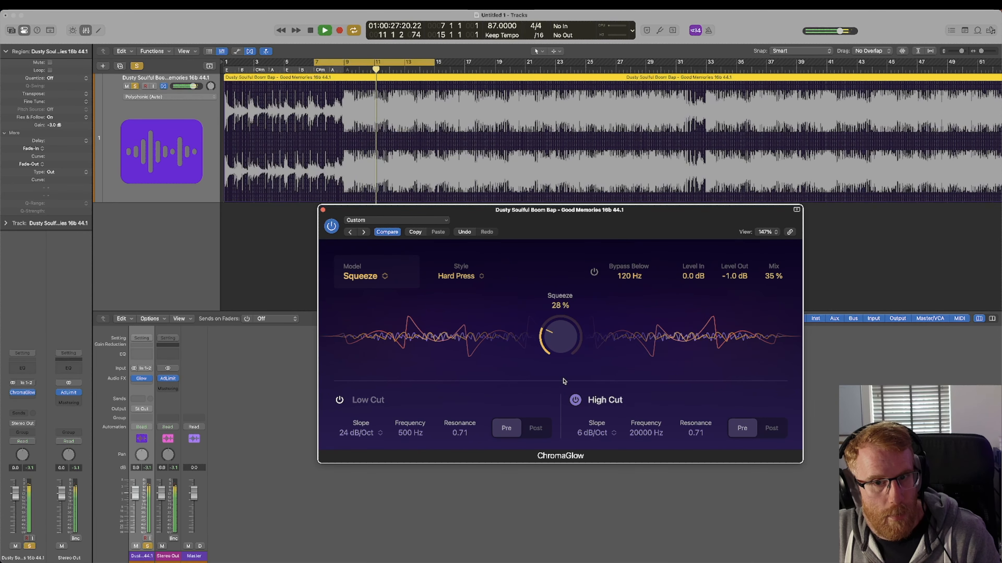
key("space")
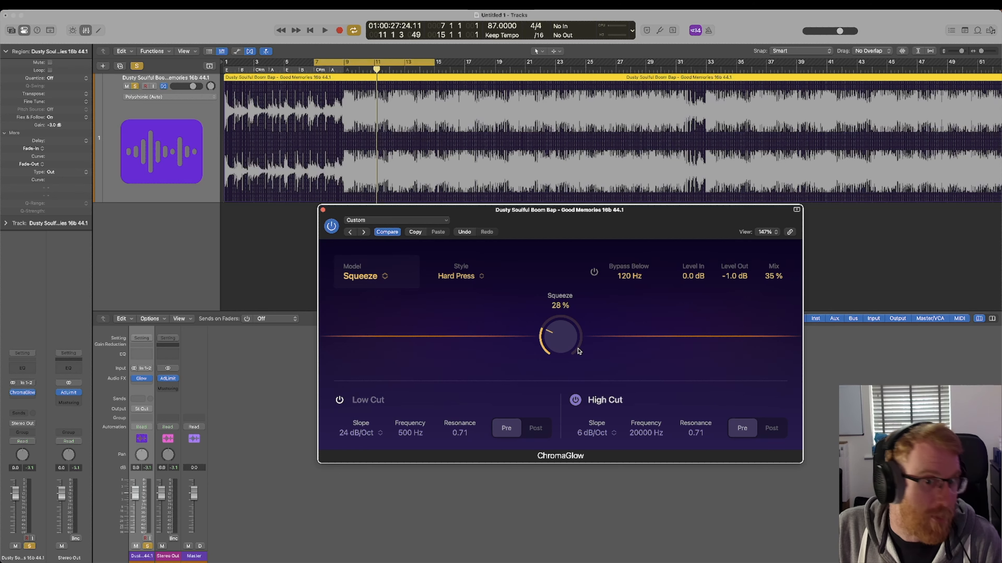
key("space")
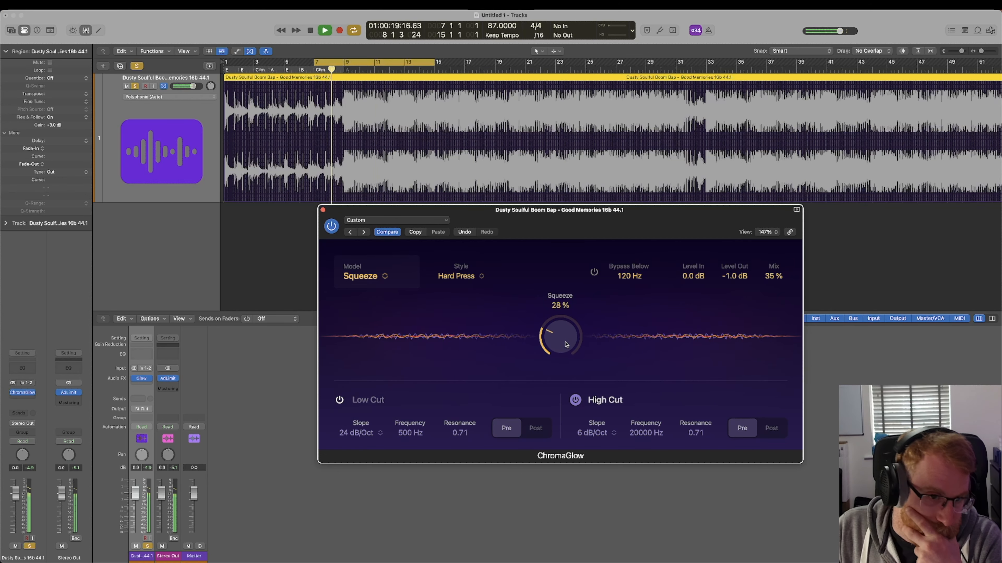
left_click_drag(565, 342, 565, 344)
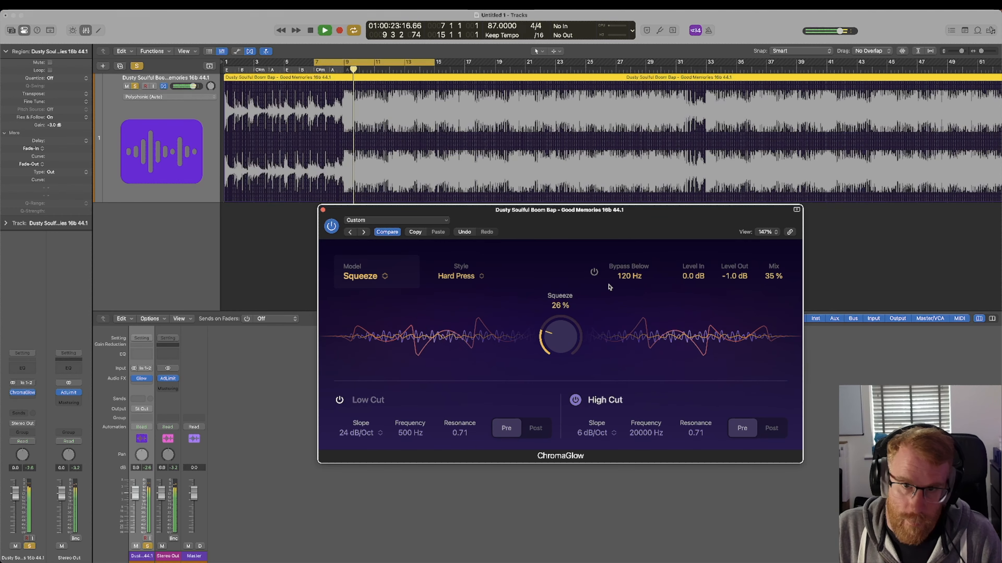
Enable ChromaGlow's Bypass Below at 200 Hz and play the cycled section
double_click(625, 277)
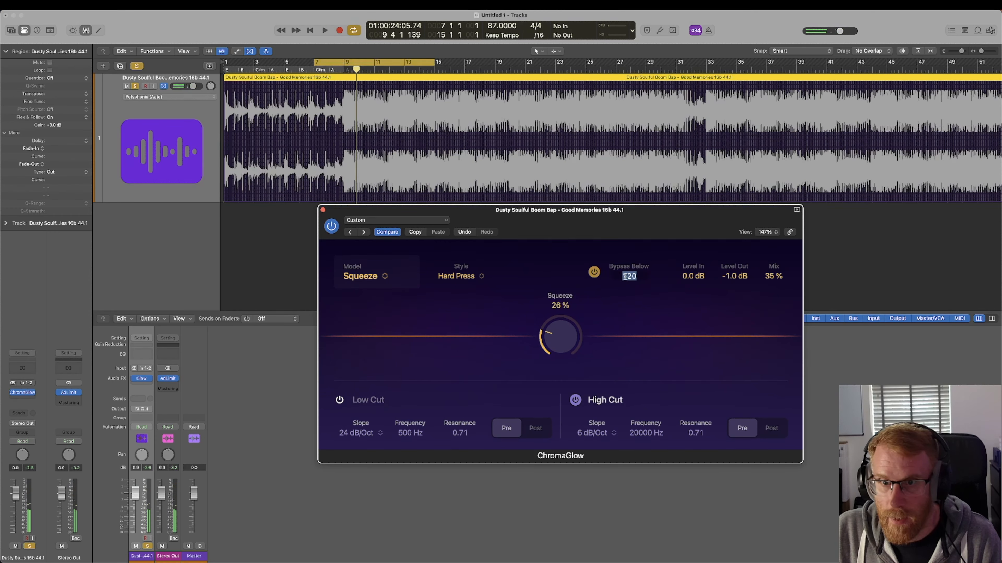
key("Return")
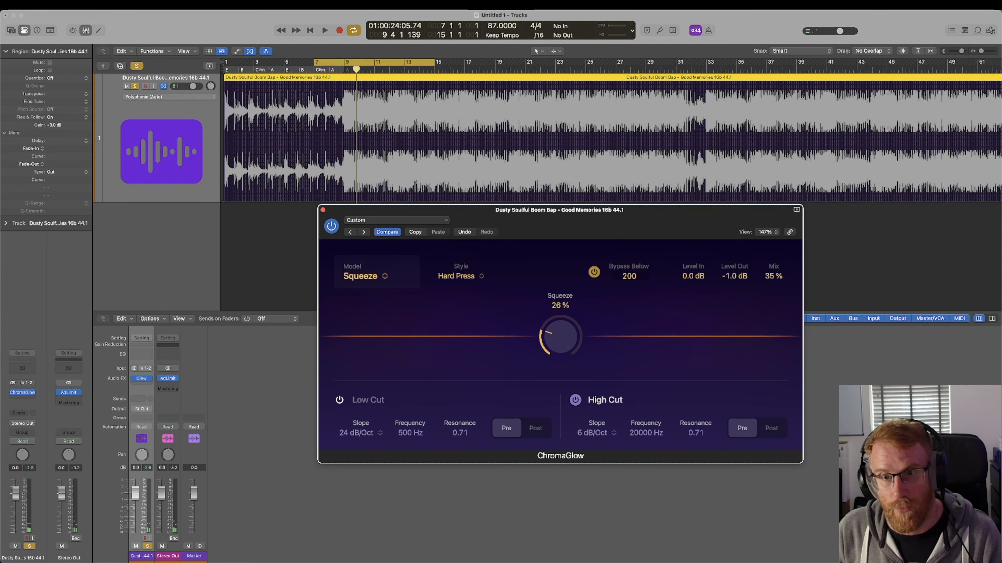
key("space")
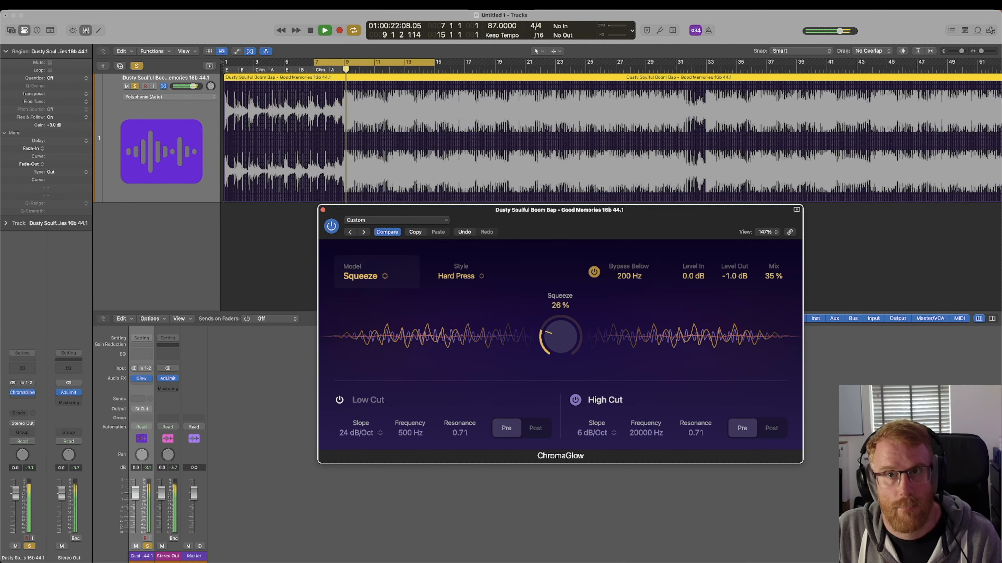
Audition ChromaGlow's Squeeze at 4 % and 20 %, and set it to 8 %
left_click_drag(564, 347, 557, 377)
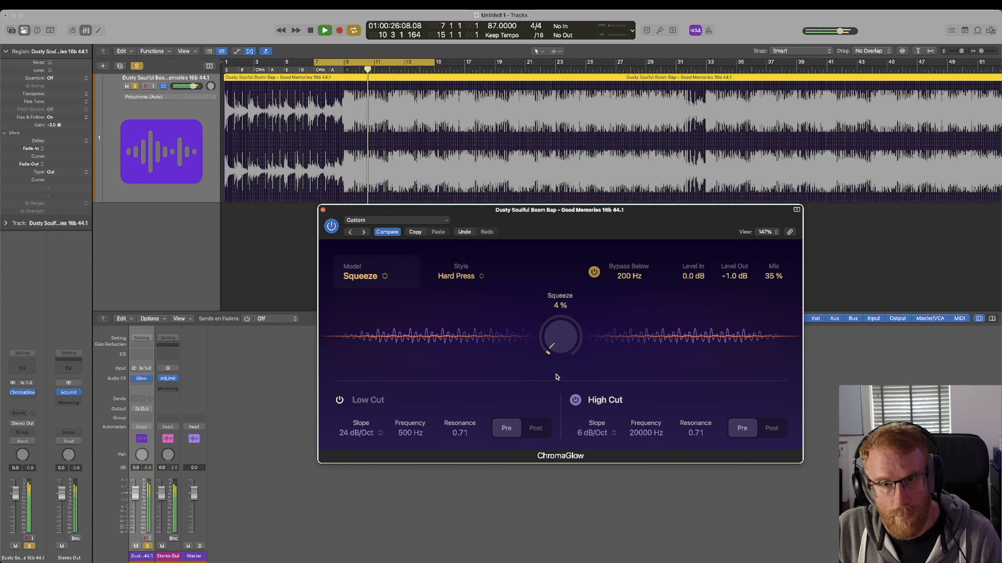
mouse_move(563, 342)
left_mouse_down()
mouse_move(566, 312)
mouse_move(563, 350)
mouse_move(563, 328)
left_mouse_up()
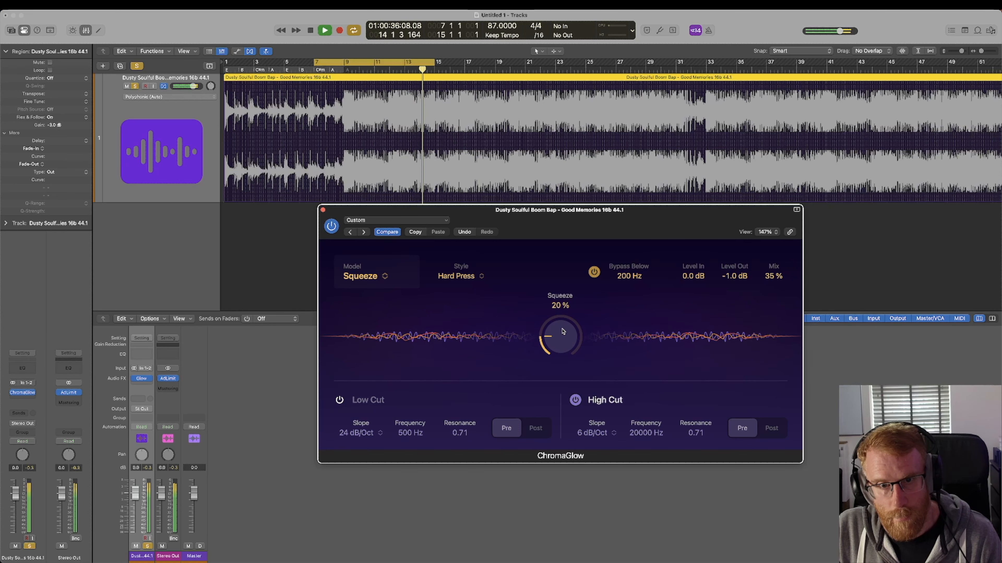
left_click_drag(562, 332, 559, 361)
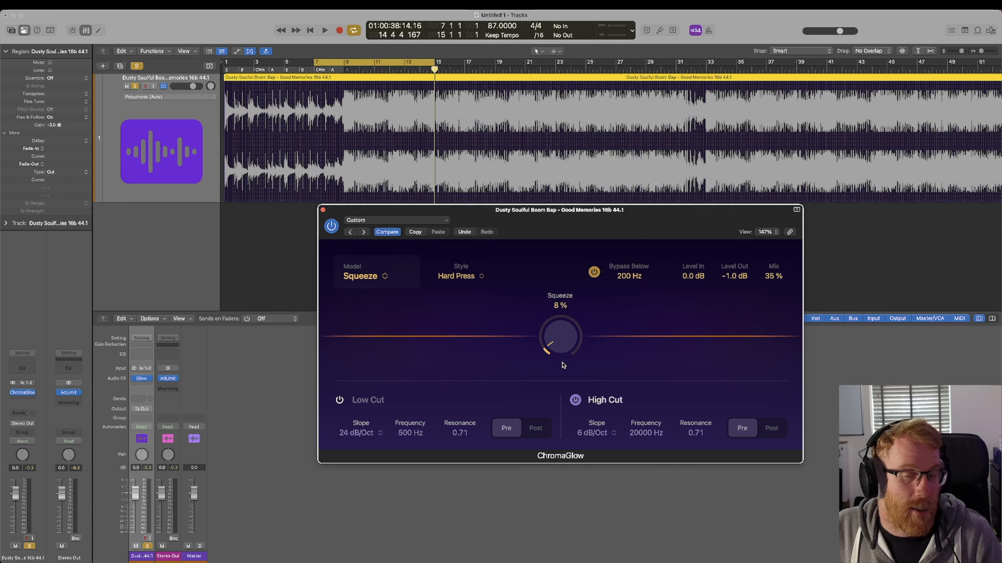
Play the cycled section and audition ChromaGlow's Squeeze at 12 %, ending at 11 %
key("space")
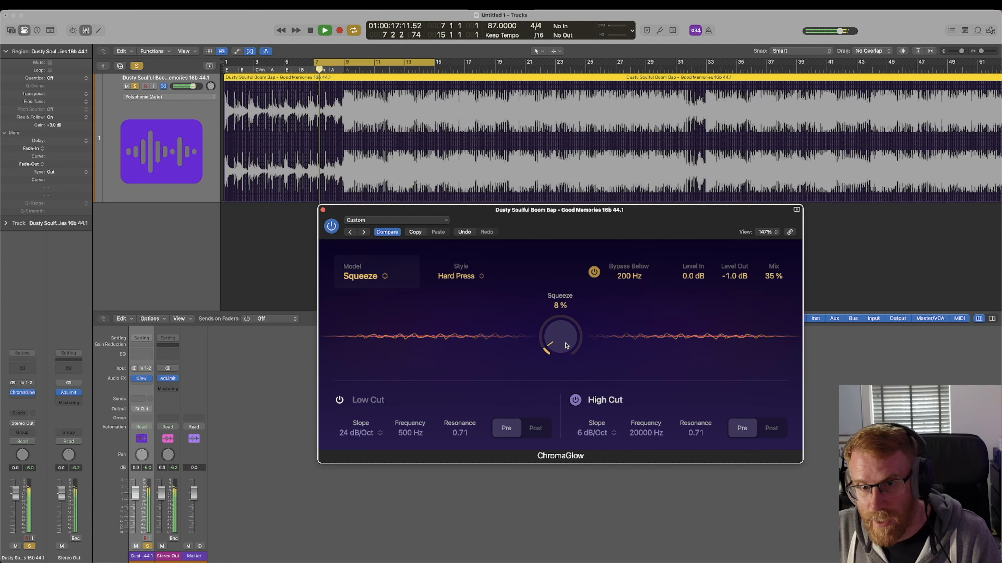
left_click_drag(563, 347, 563, 339)
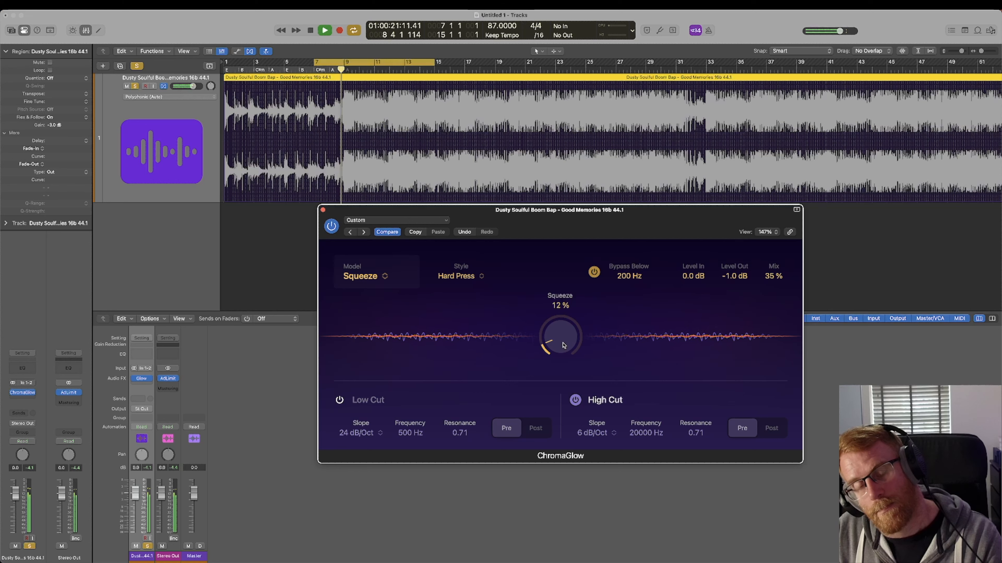
mouse_move(563, 346)
left_mouse_down()
mouse_move(563, 366)
mouse_move(563, 345)
left_mouse_up()
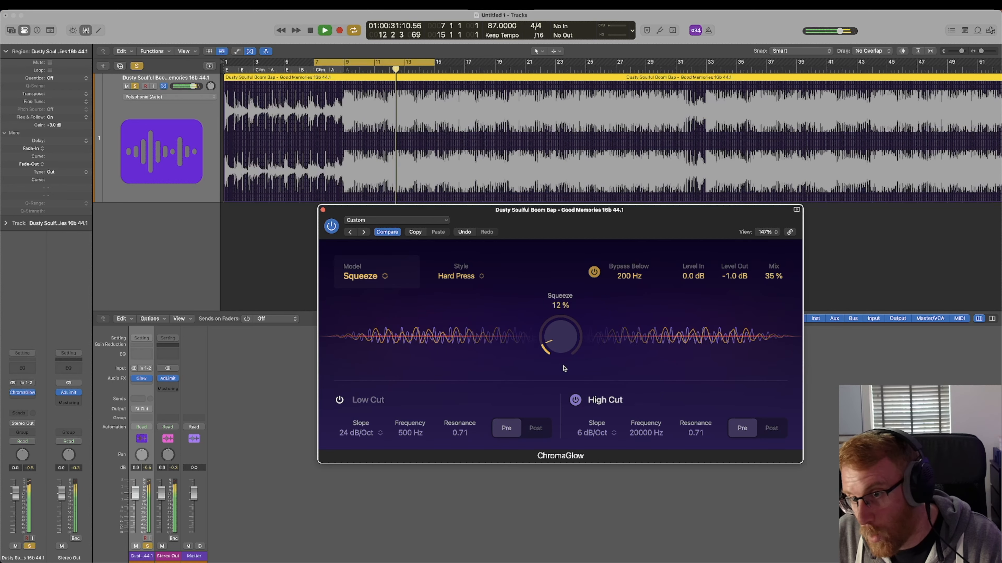
mouse_move(565, 344)
left_mouse_down()
mouse_move(561, 361)
mouse_move(560, 327)
left_mouse_up()
Switch ChromaGlow's model to Retro Tube and restart playback of the cycled section
left_click(360, 275)
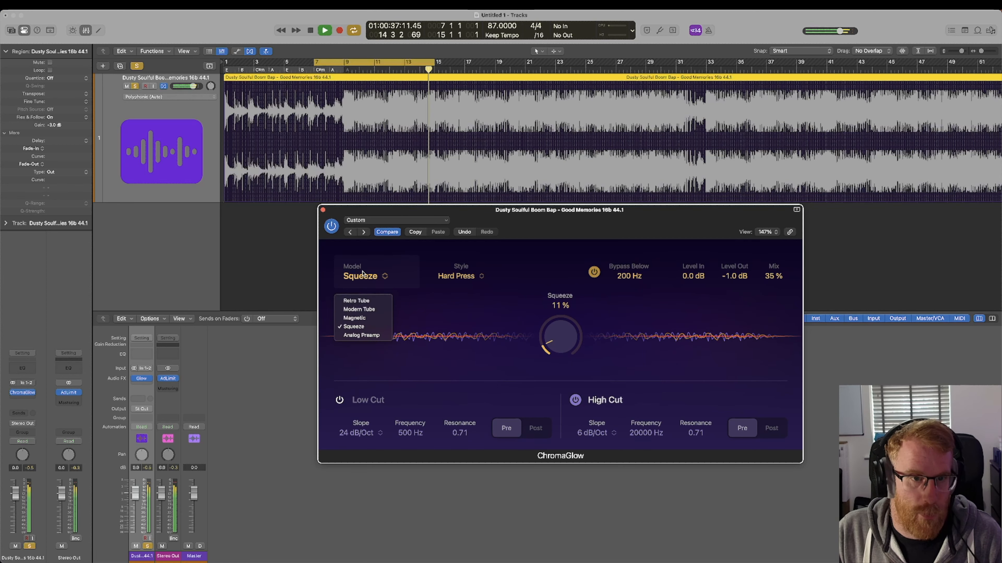
left_click(359, 301)
key("space")
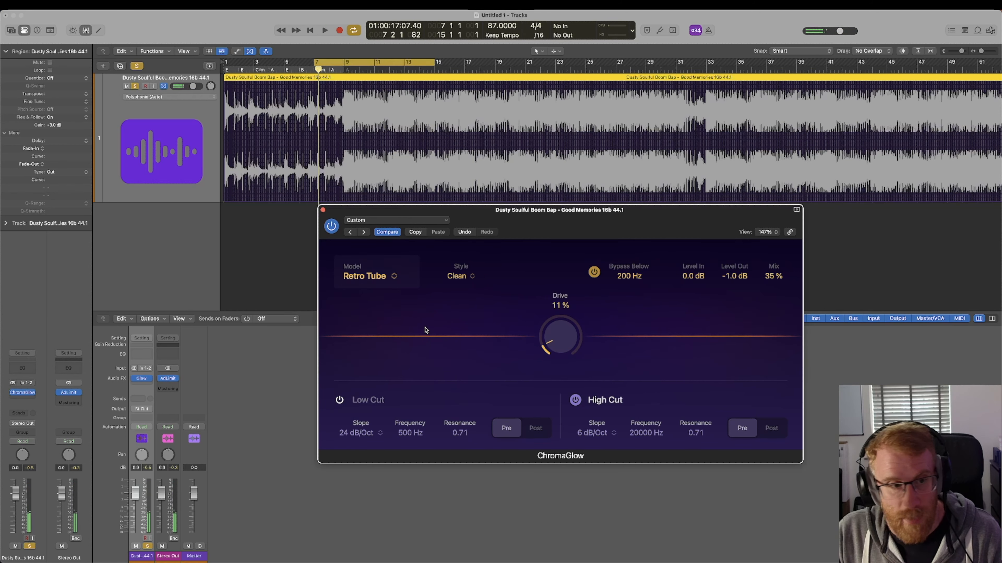
key("space")
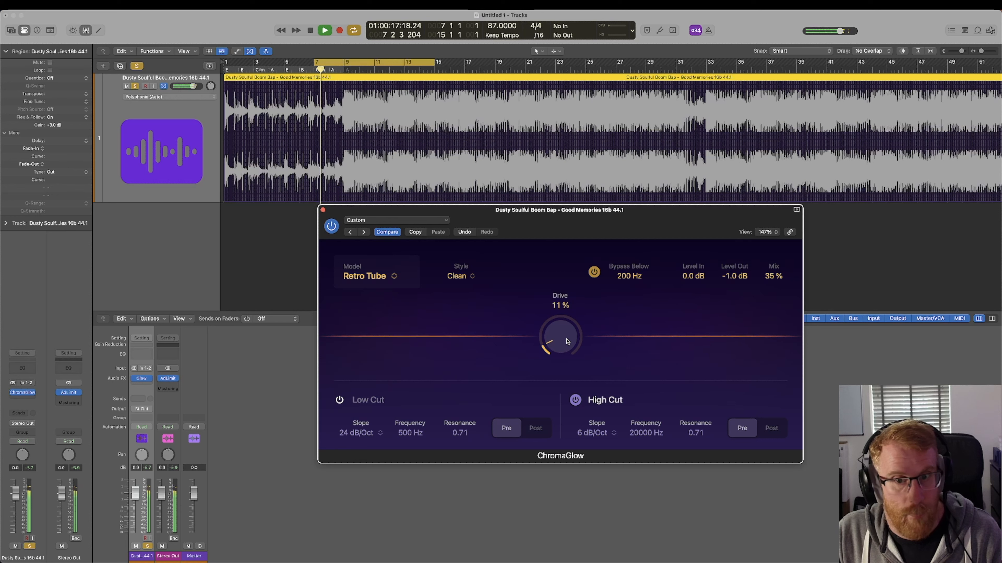
Raise the Retro Tube's Drive gradually to 17 %, 39 % and 51 %, and finish at 61 %
left_click_drag(562, 346, 563, 335)
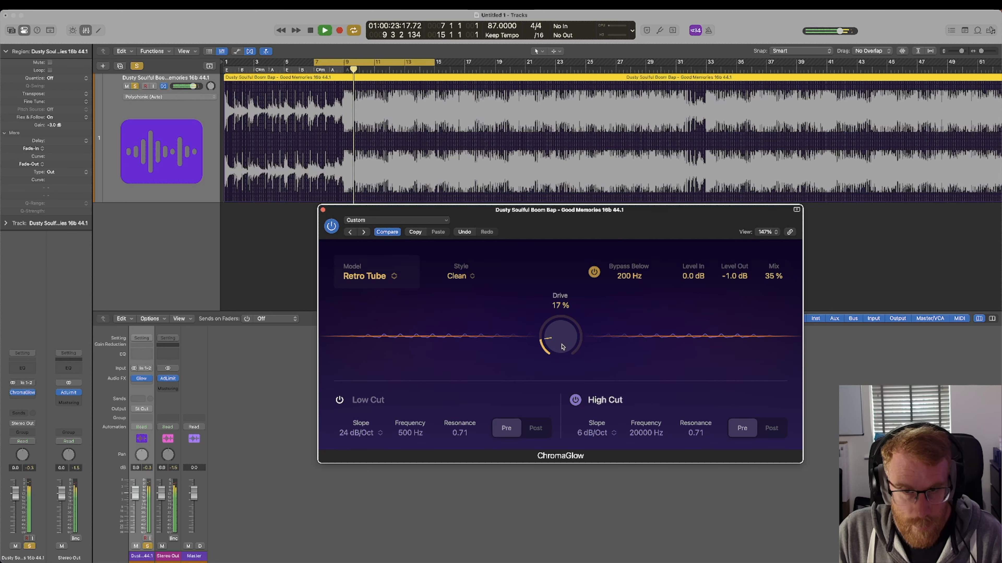
left_click_drag(562, 346, 566, 306)
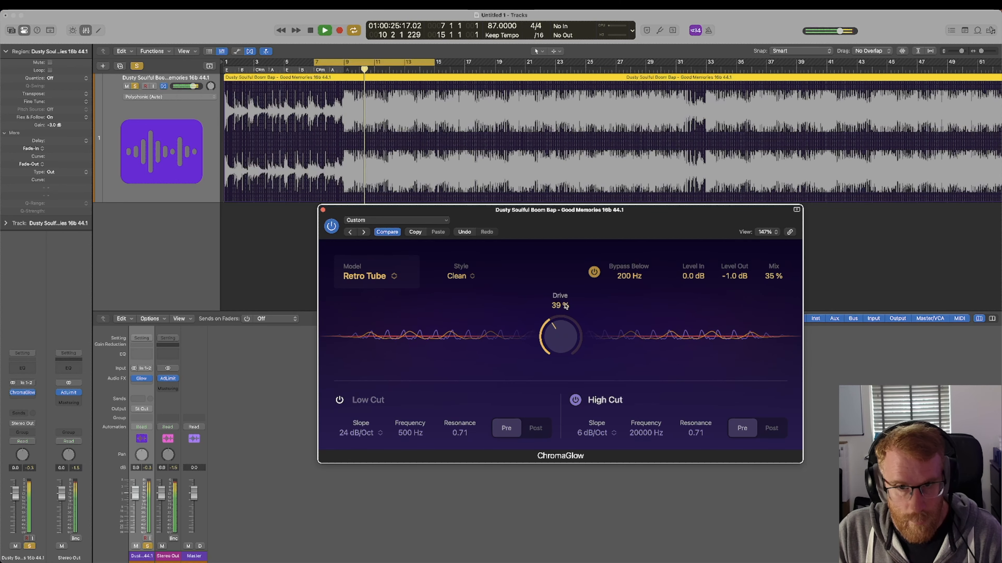
left_click_drag(564, 344, 563, 325)
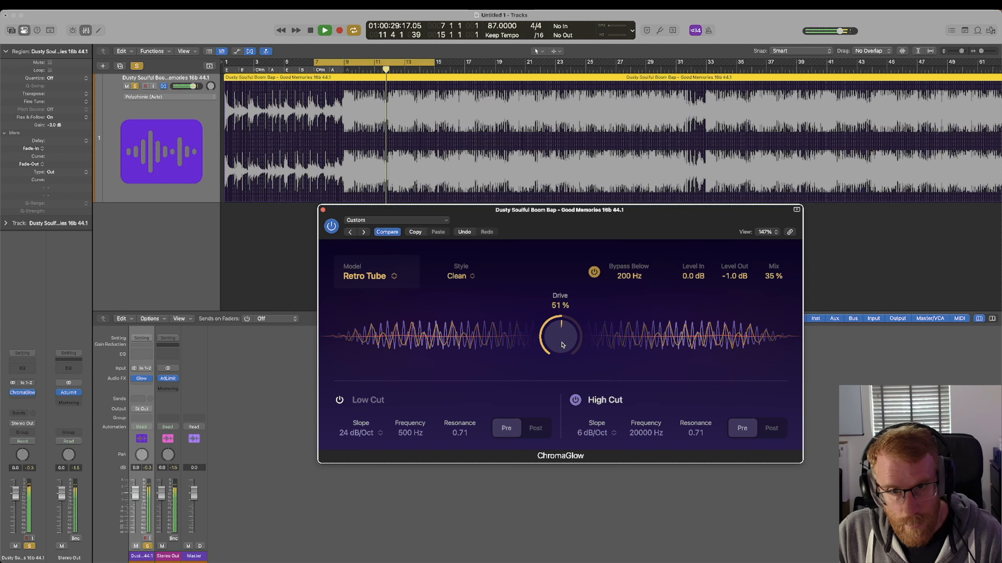
left_click_drag(562, 351, 565, 320)
Compare ChromaGlow's Low Cut on and off in Pre and Post positions, leaving it off and set to Post
left_click(339, 400)
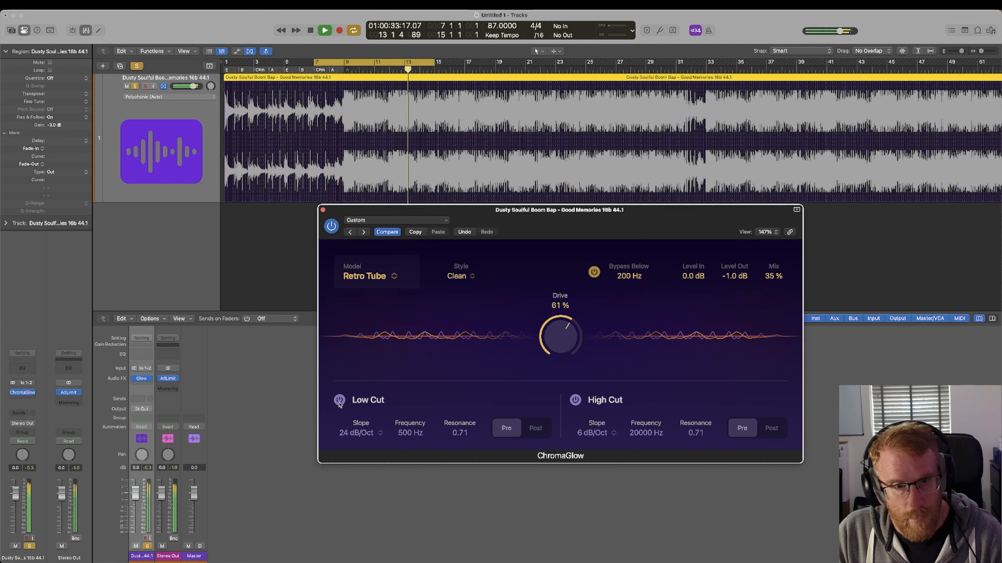
left_click(339, 400)
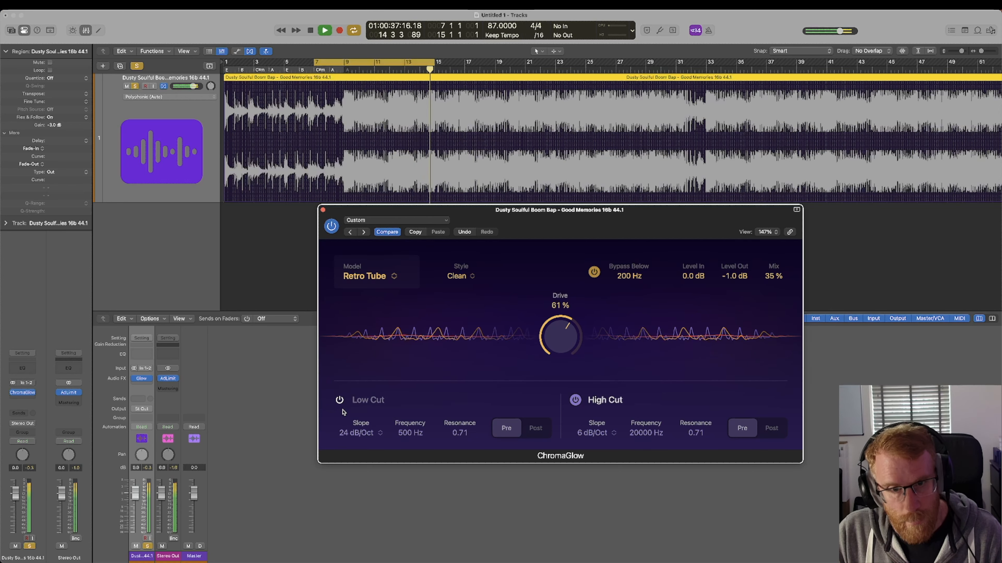
left_click(339, 400)
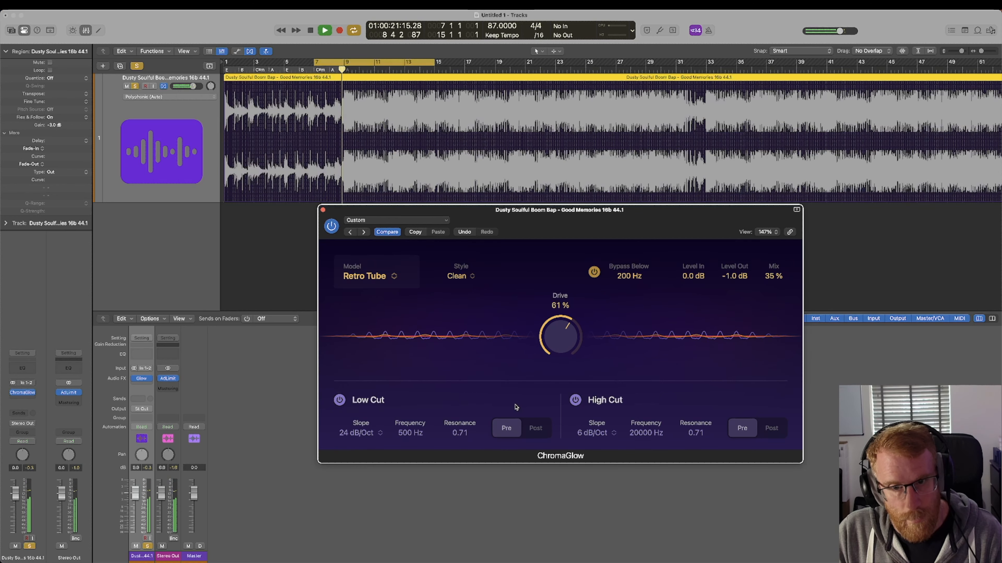
left_click(536, 429)
left_click(339, 401)
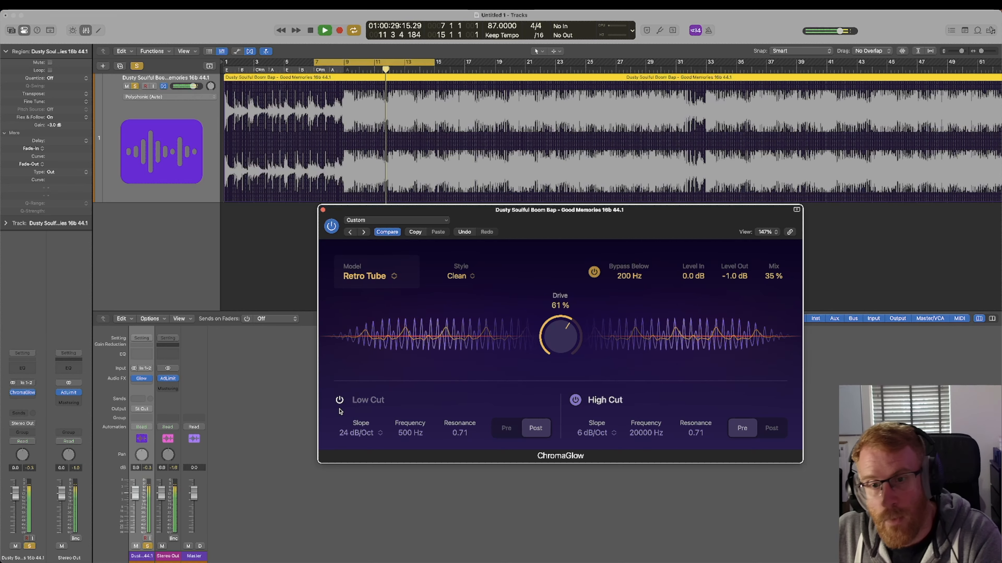
left_click(506, 428)
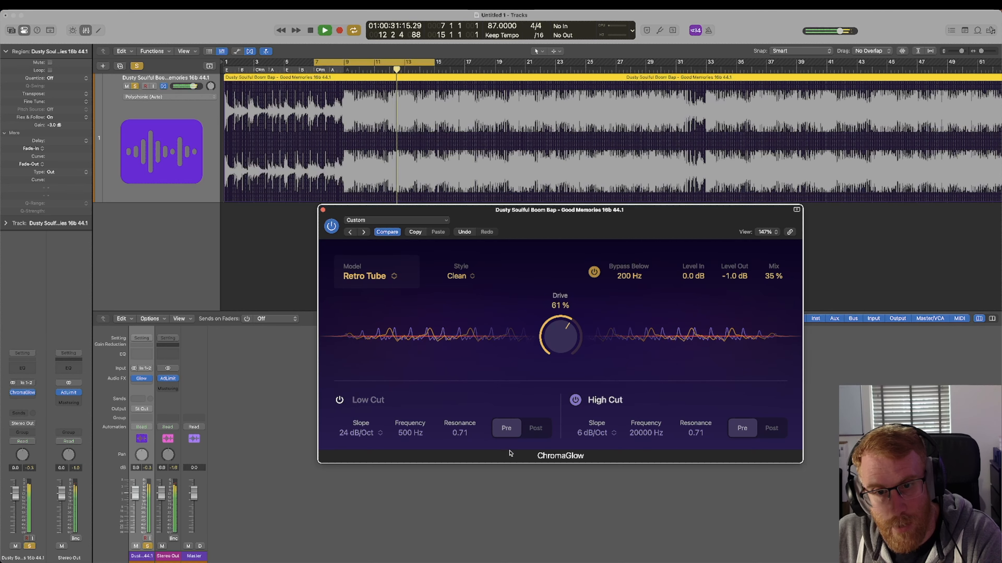
left_click(536, 428)
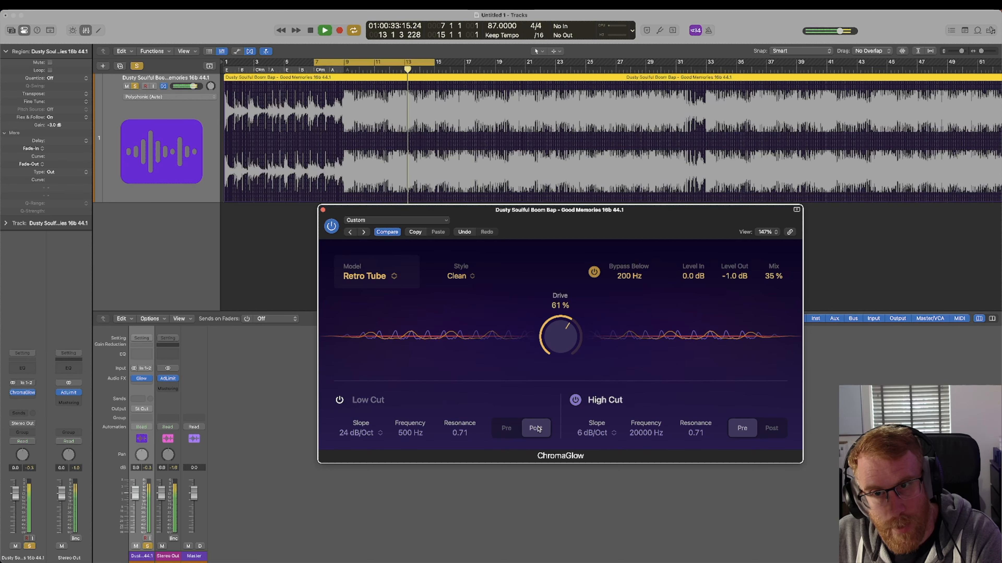
Lower ChromaGlow's Drive to 27 %, change the model to Modern Tube, and reduce Drive to 12 %
left_click_drag(563, 335, 563, 394)
left_click(394, 276)
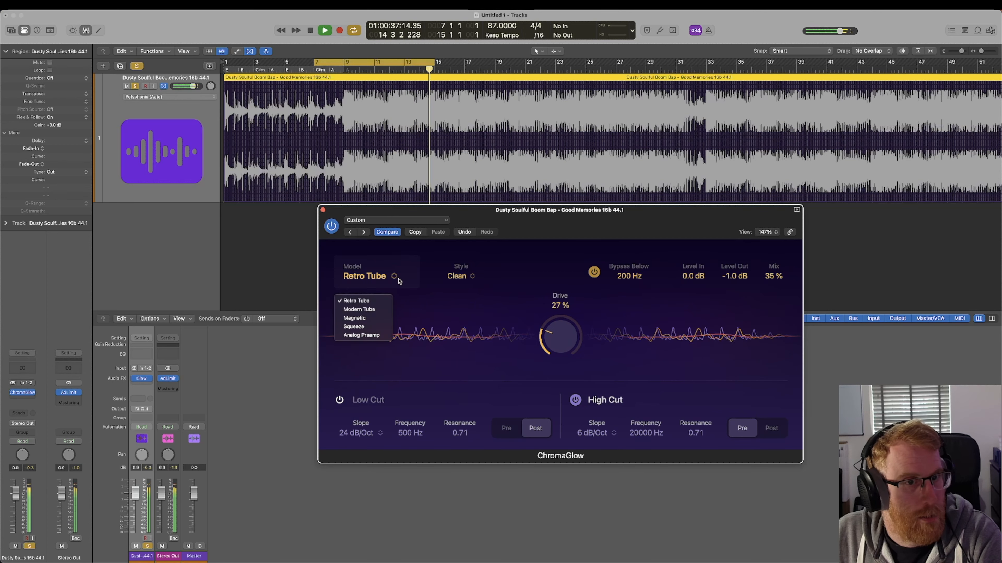
left_click(386, 310)
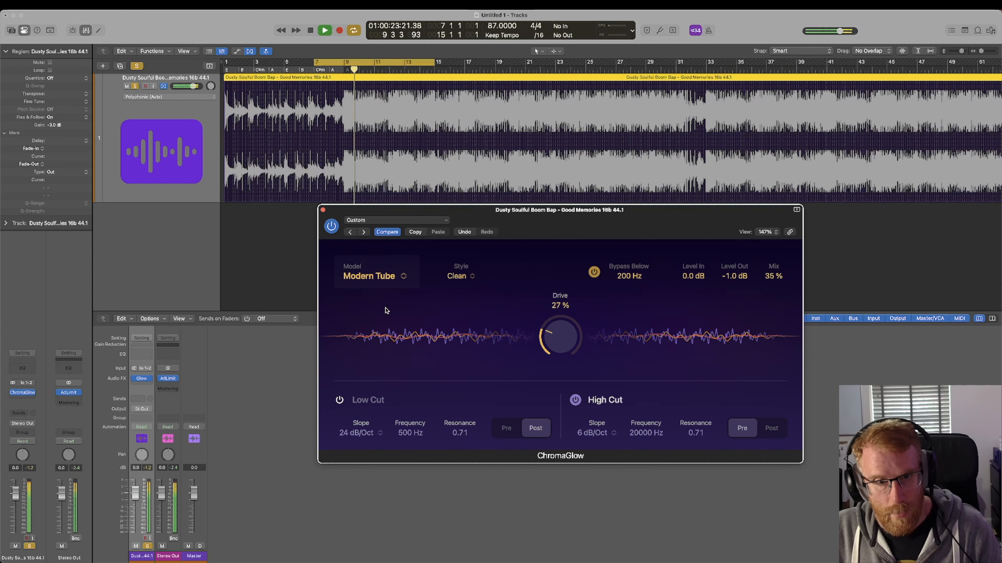
left_click_drag(554, 337, 555, 340)
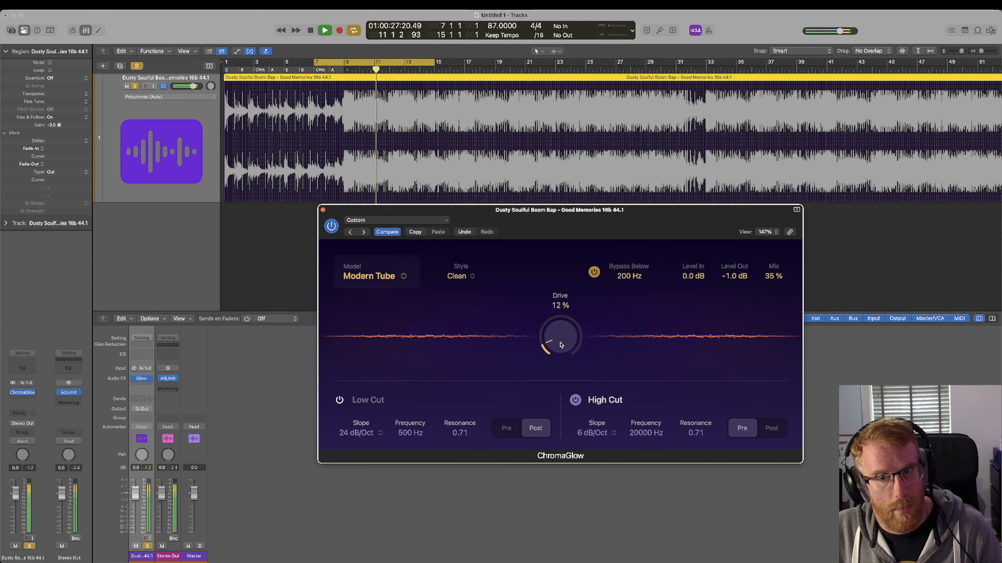
Stop playback, move the cycle range to bars 31 to 39, and play that section
key("space")
left_click_drag(368, 64, 745, 79)
key("space")
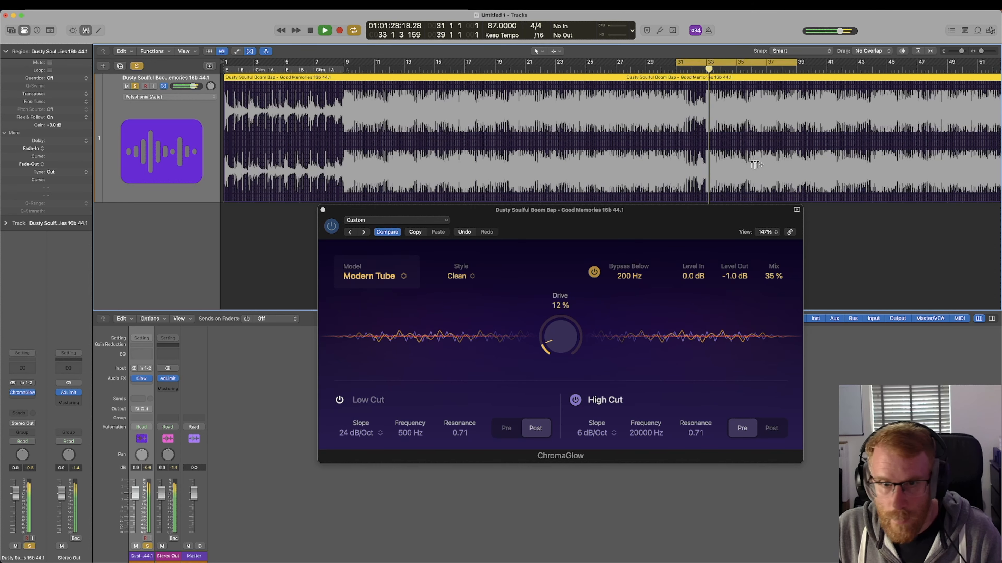
Audition ChromaGlow's Magnetic model, return to Modern Tube, check the Style options of both, and stop playback
left_click(404, 277)
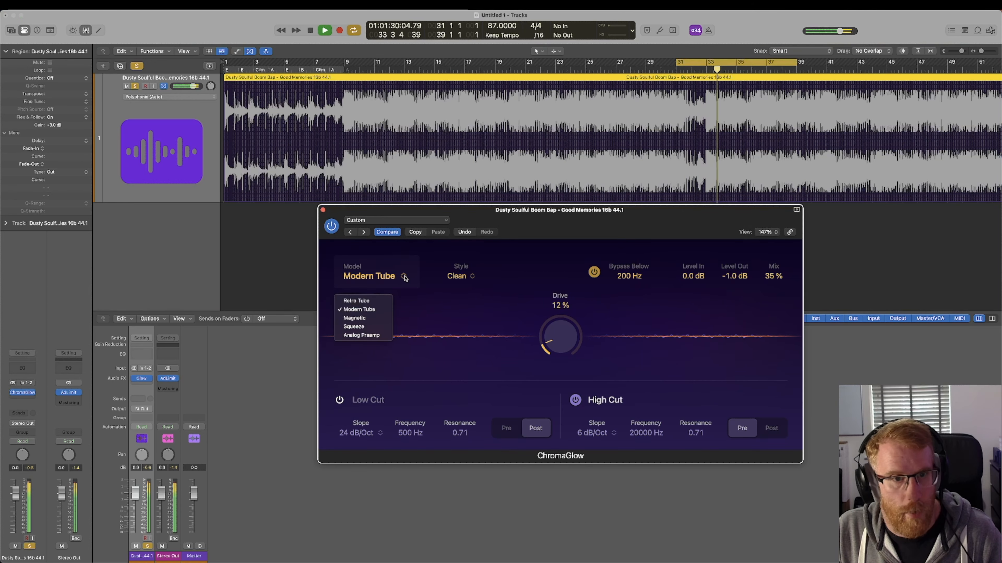
left_click(379, 320)
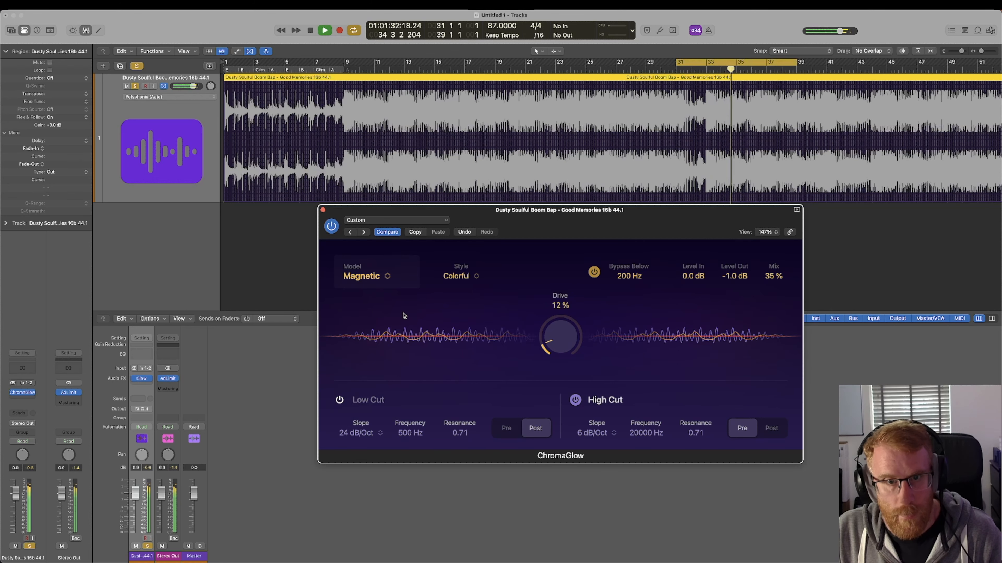
left_click(459, 277)
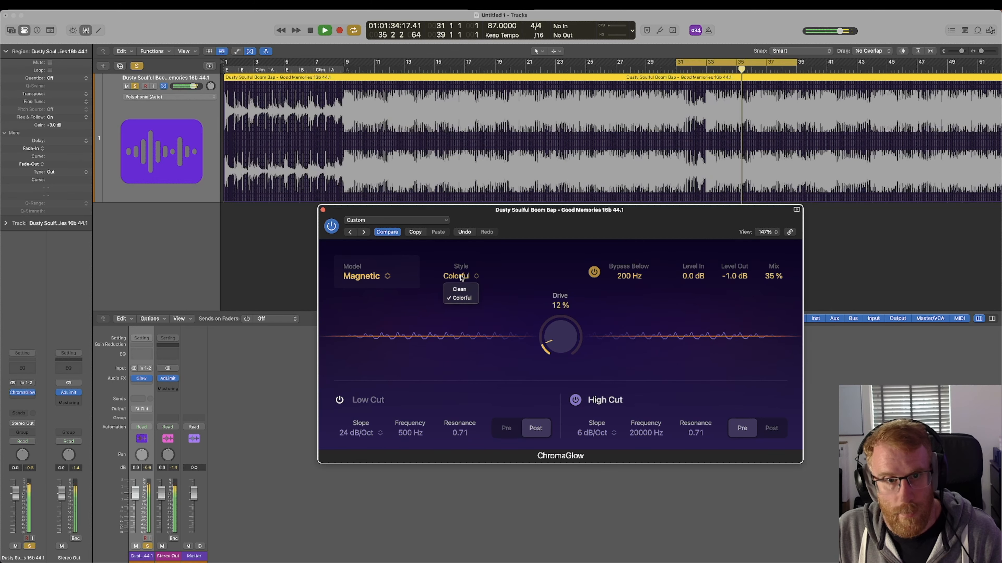
left_click(386, 277)
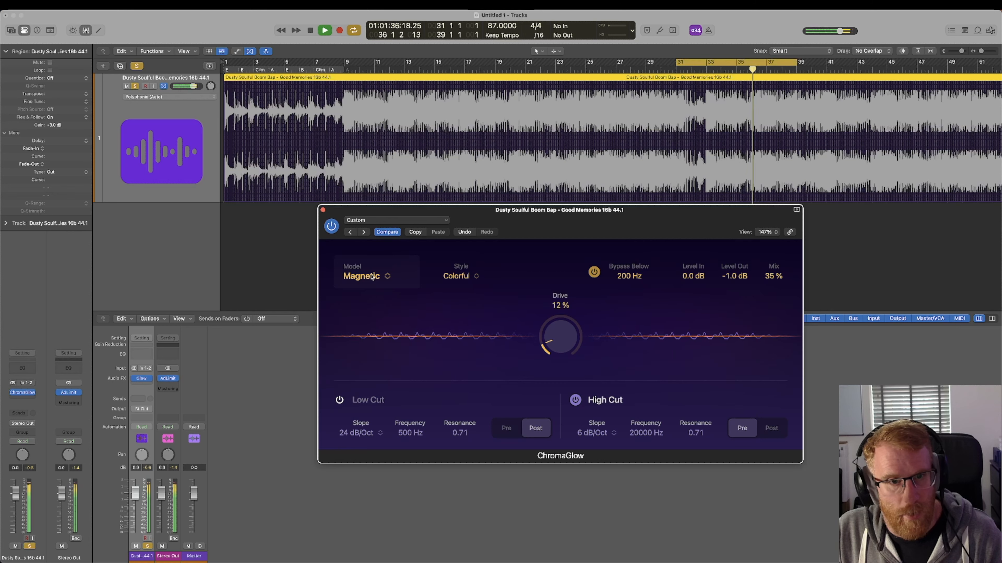
left_click(377, 277)
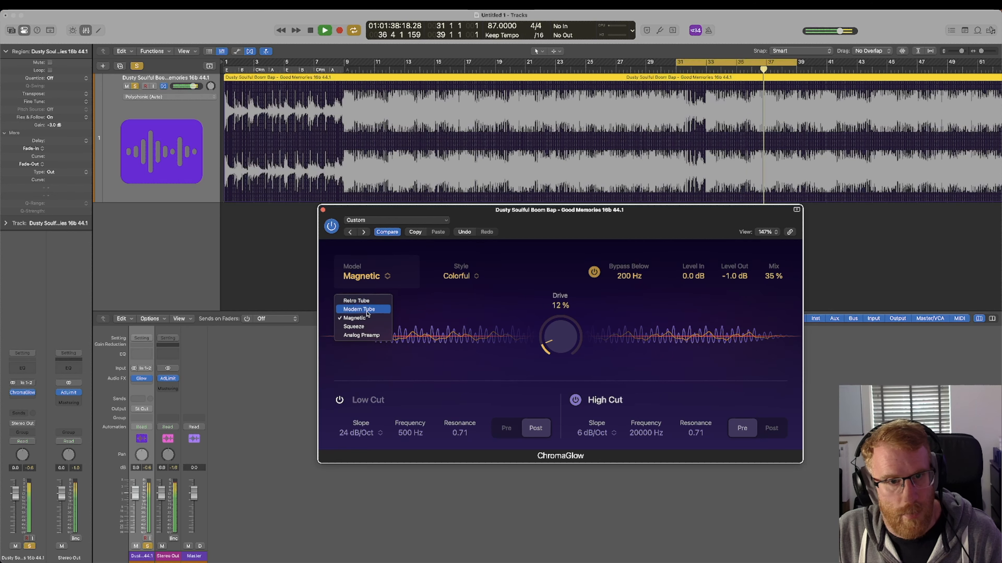
left_click(369, 311)
left_click(461, 276)
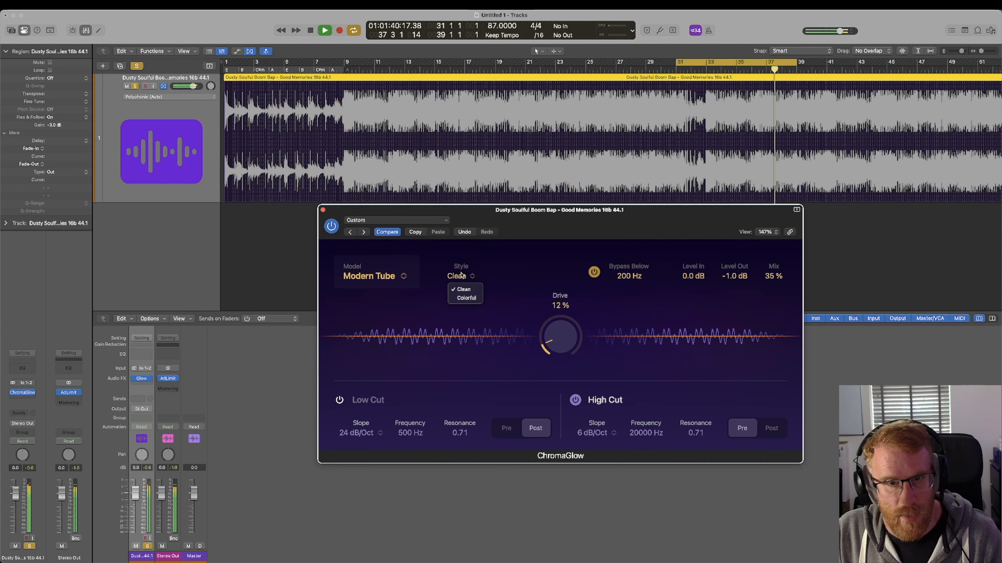
left_click(461, 276)
key("space")
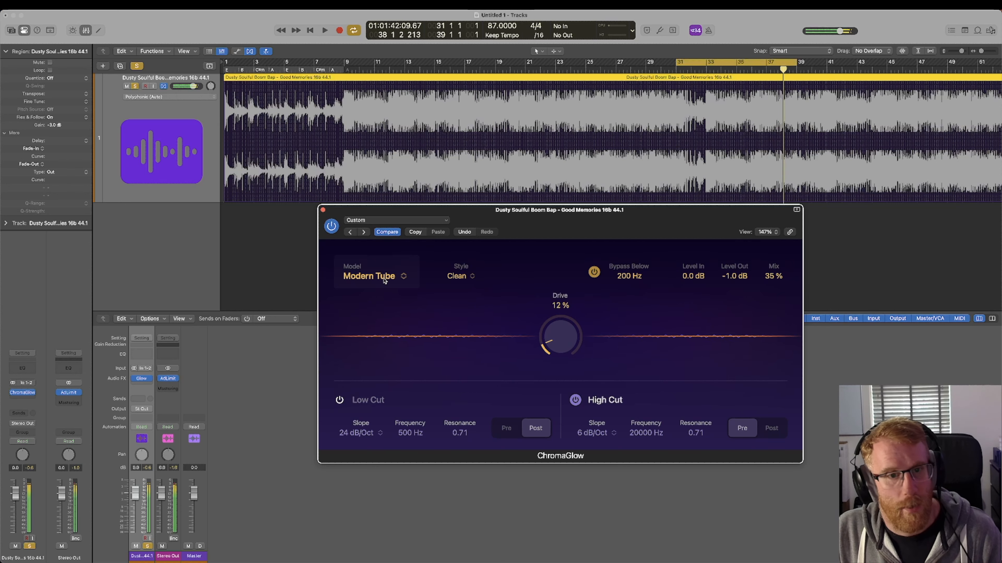
Select ChromaGlow's Magnetic model, play the cycled section while lowering Drive, and set the Style to Clean
left_click(397, 318)
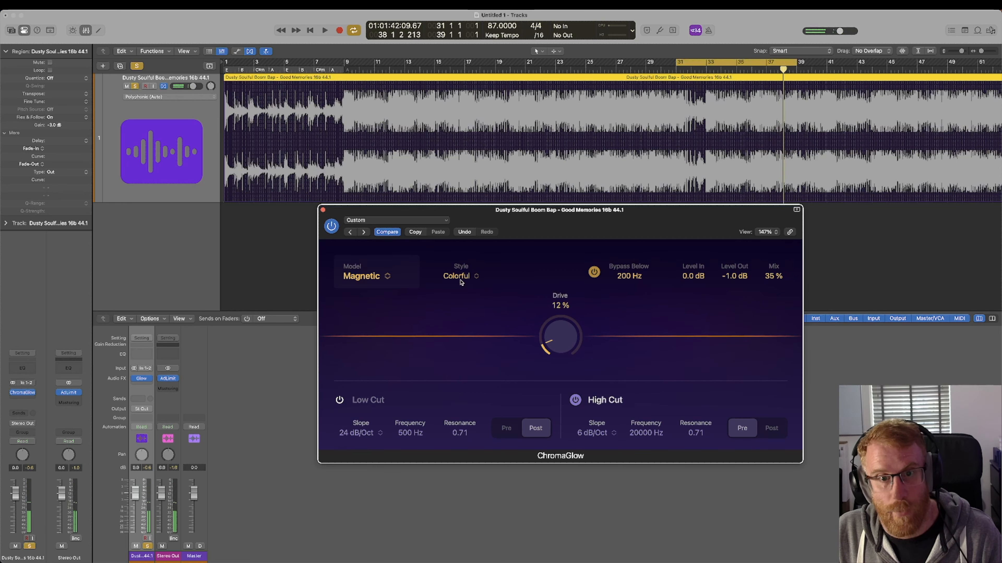
key("space")
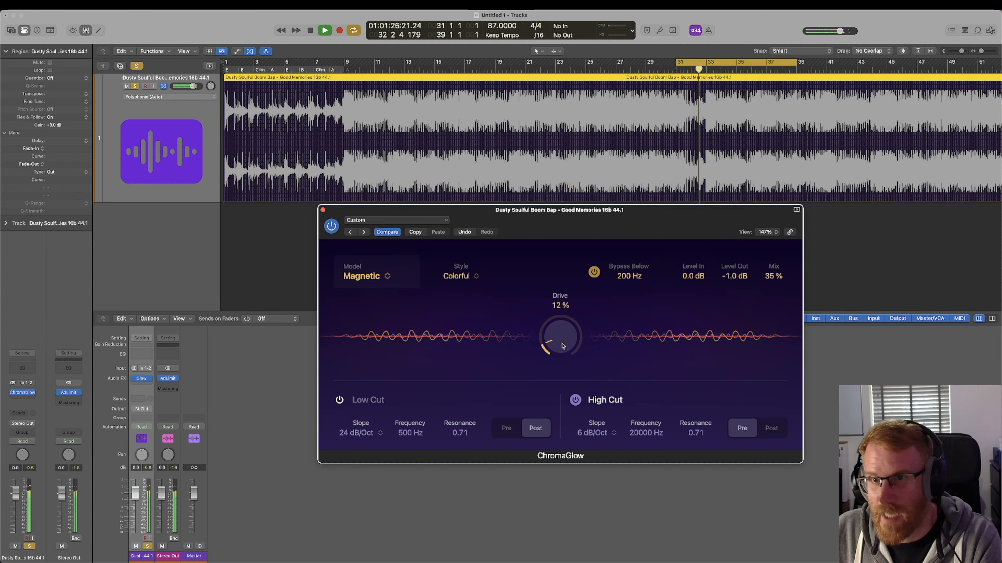
left_click_drag(562, 346, 570, 446)
left_click(460, 276)
left_click(462, 289)
Audition the Magnetic model's Drive at 60 % and 71 %, enable Low Cut, and set Drive to 14 %
left_click_drag(566, 340, 567, 287)
left_click_drag(561, 355, 567, 348)
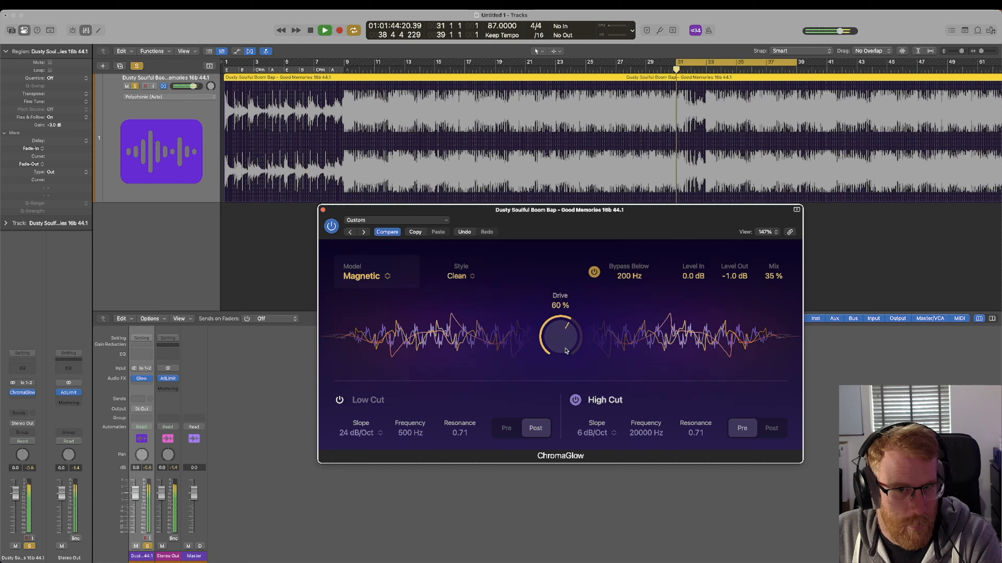
mouse_move(566, 348)
left_mouse_down()
mouse_move(566, 372)
mouse_move(569, 348)
left_mouse_up()
left_click(339, 401)
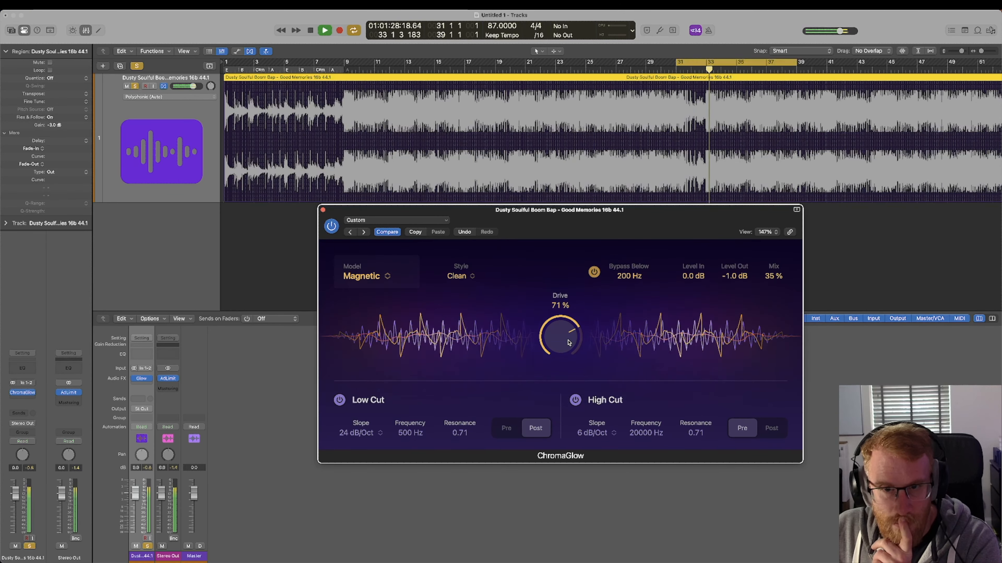
left_click_drag(567, 342, 568, 442)
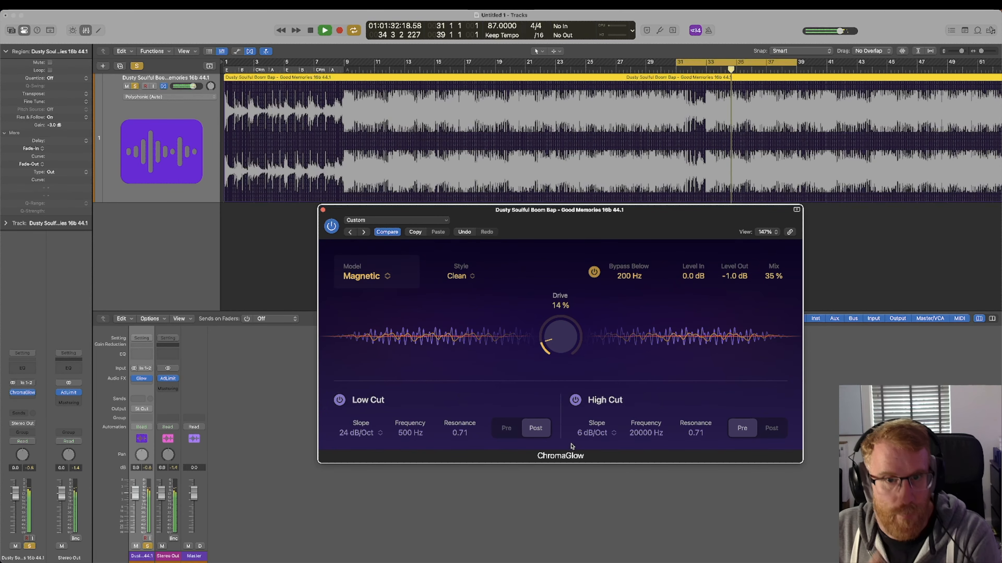
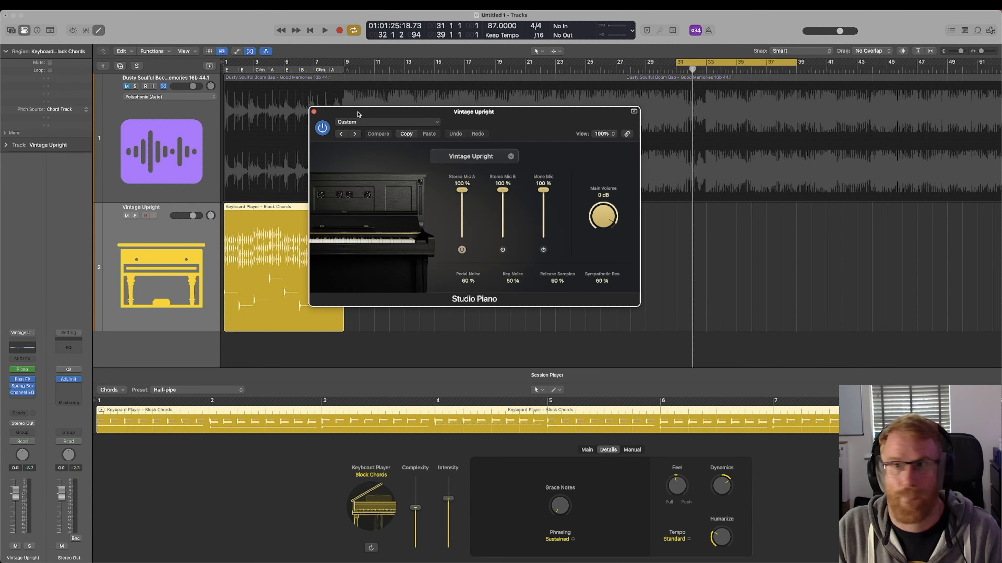
Move the Vintage Upright instrument window away from the piano region and set the cycle range to that region, bars 1 to 9
left_click_drag(357, 114, 460, 165)
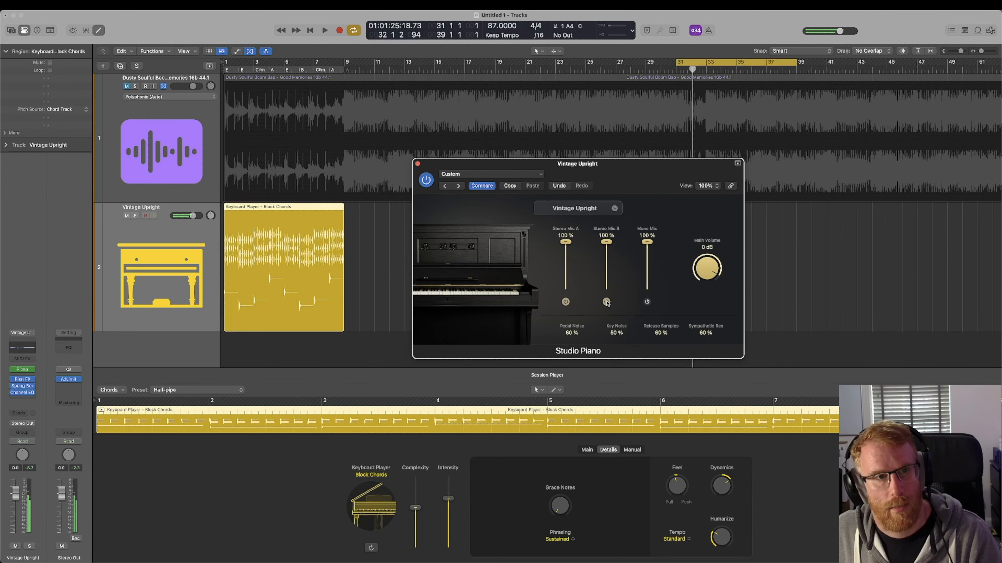
key("space")
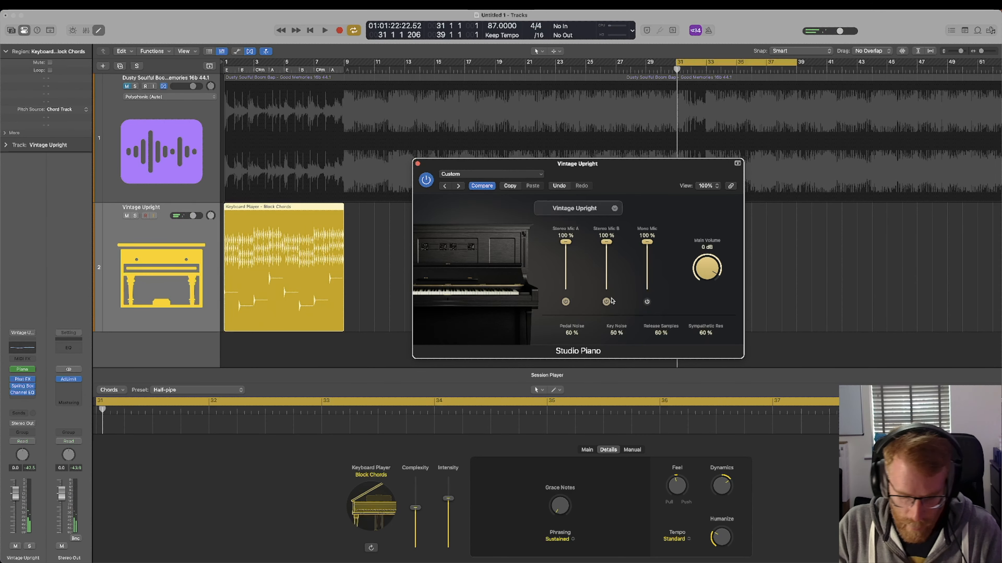
key("super+u")
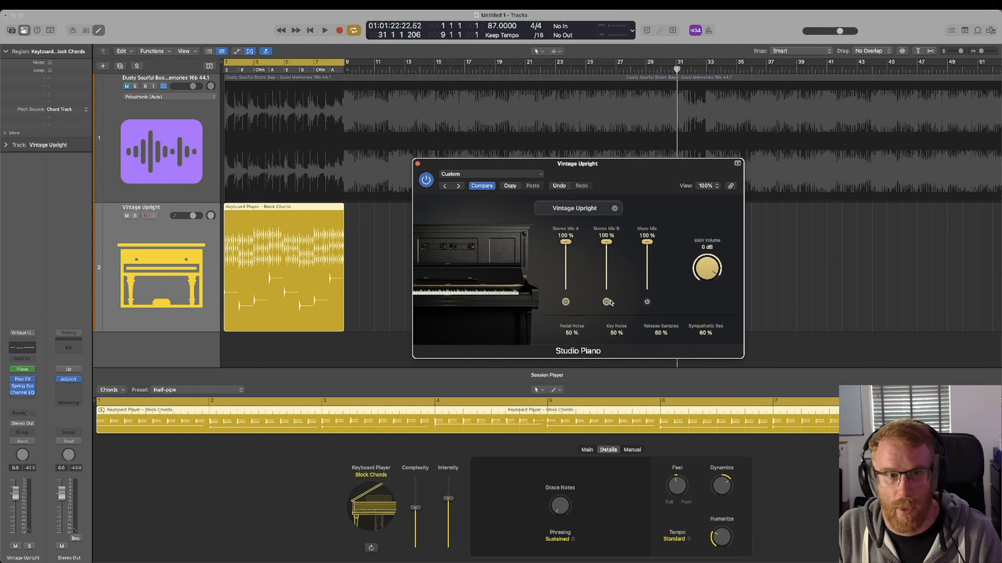
Play the cycled section and compare Vintage Upright's Stereo Mic A, Mono Mic and Stereo Mic B, leaving all three on
key("space")
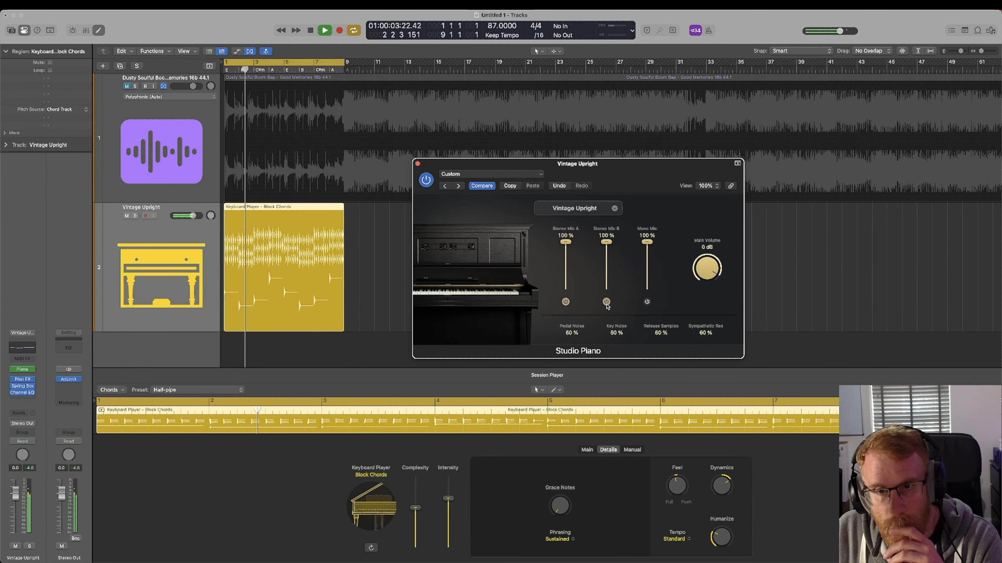
left_click(566, 302)
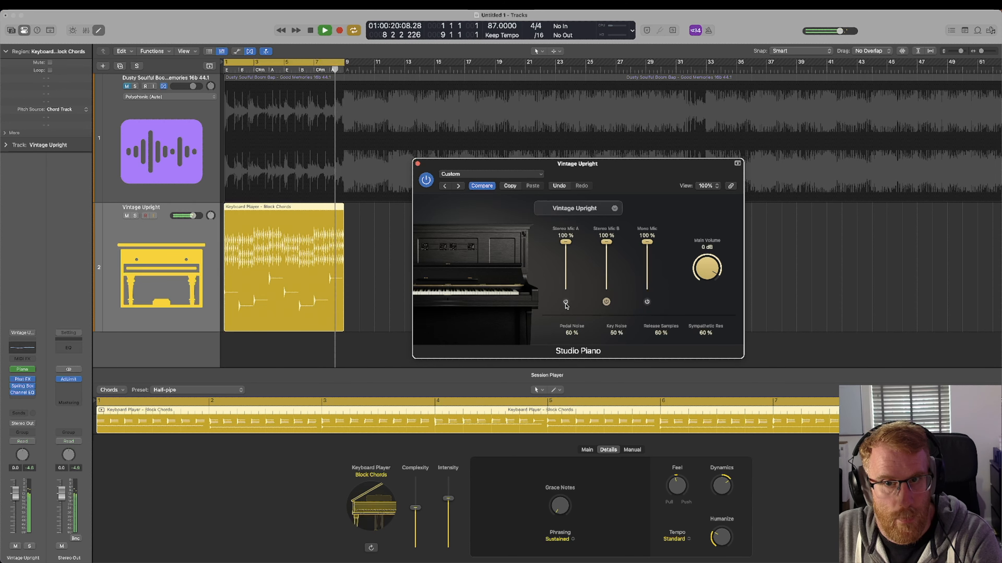
left_click(566, 302)
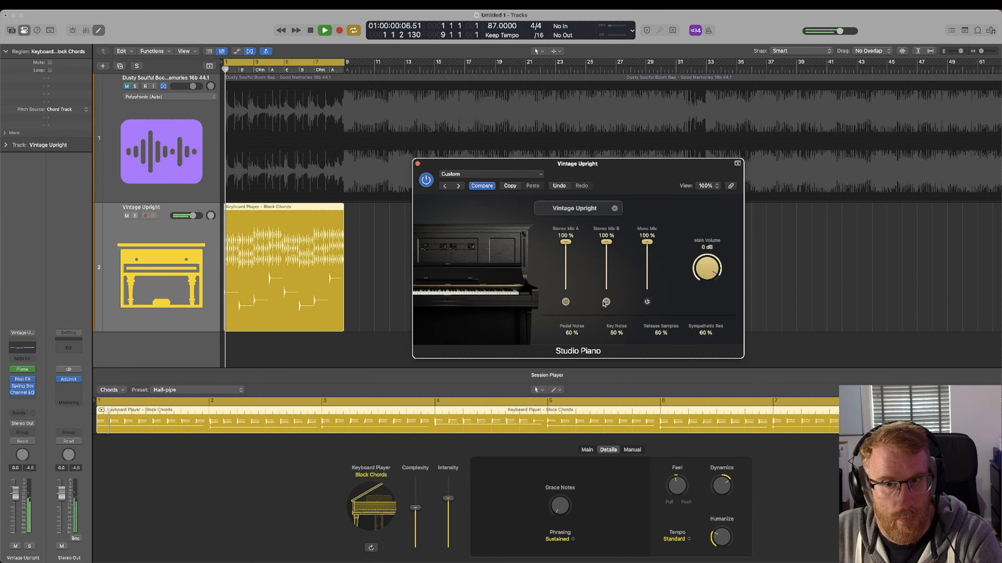
left_click(646, 302)
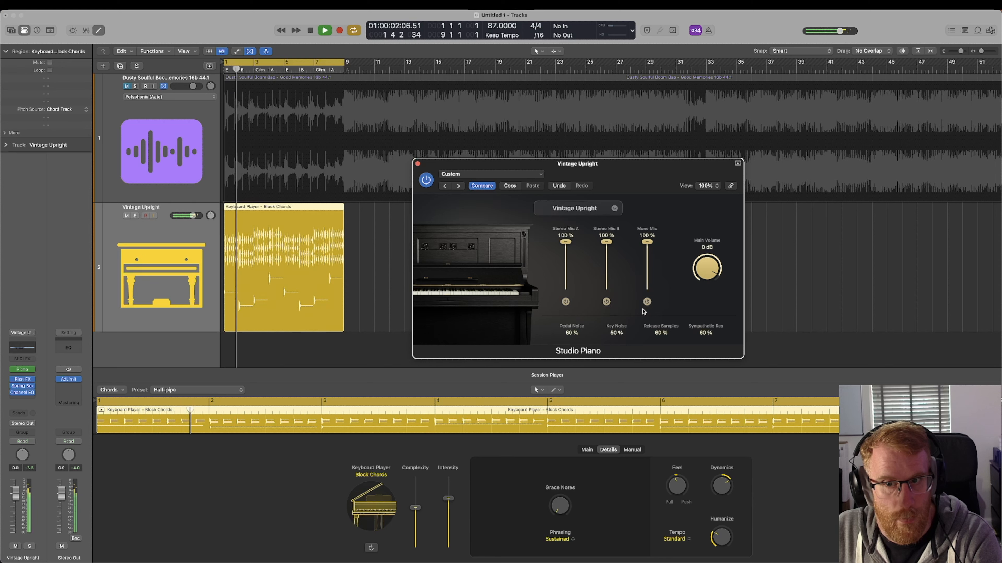
left_click(647, 302)
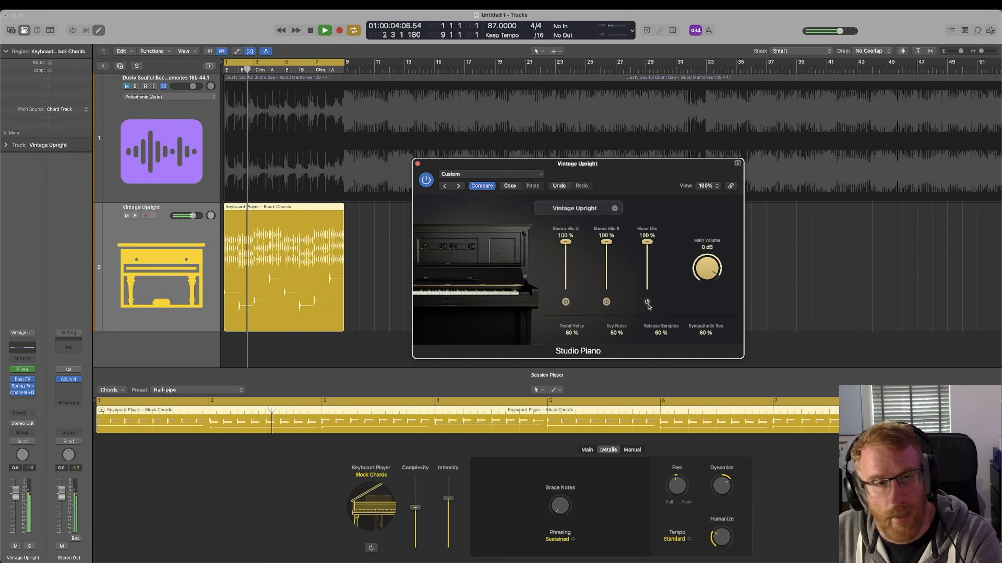
left_click(648, 305)
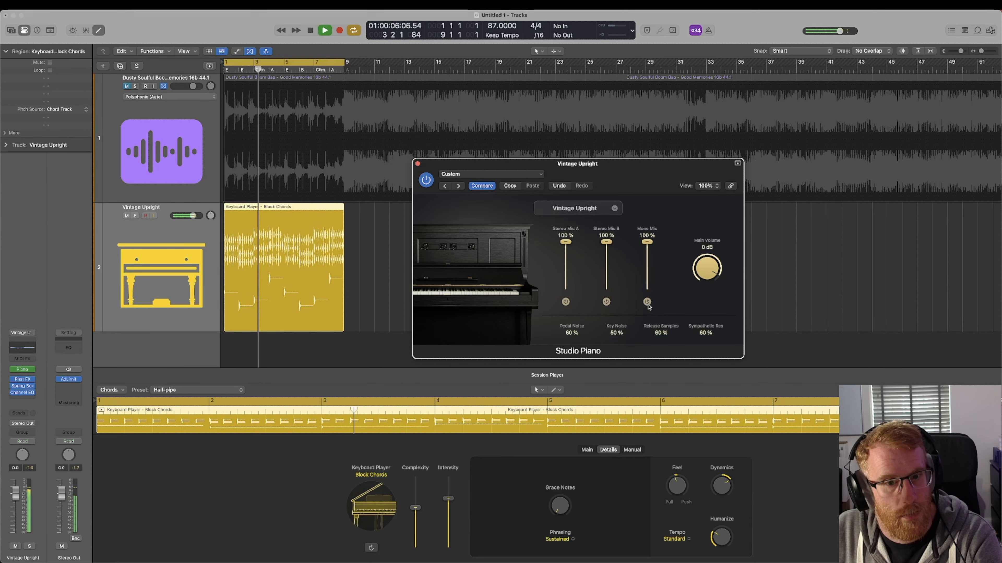
left_click(606, 302)
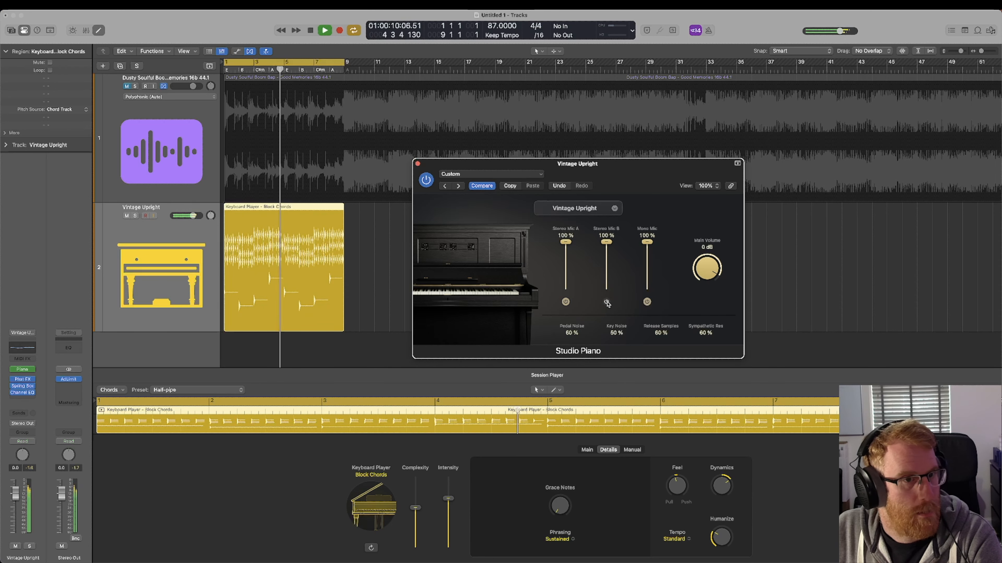
left_click(607, 304)
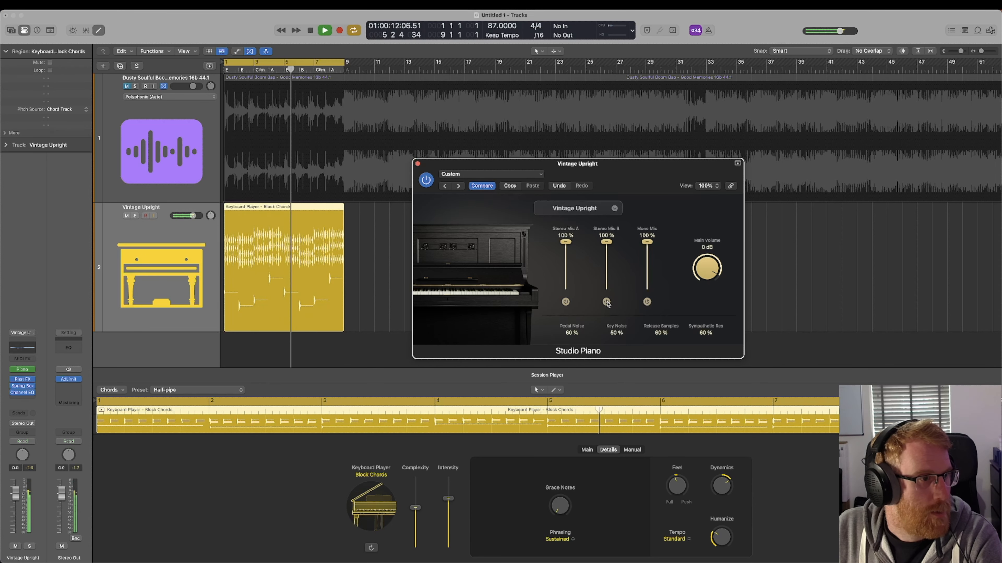
Turn off the Distortion section in the Vintage Upright track's Phat FX, replay from the start, and close the effect window
left_click(23, 382)
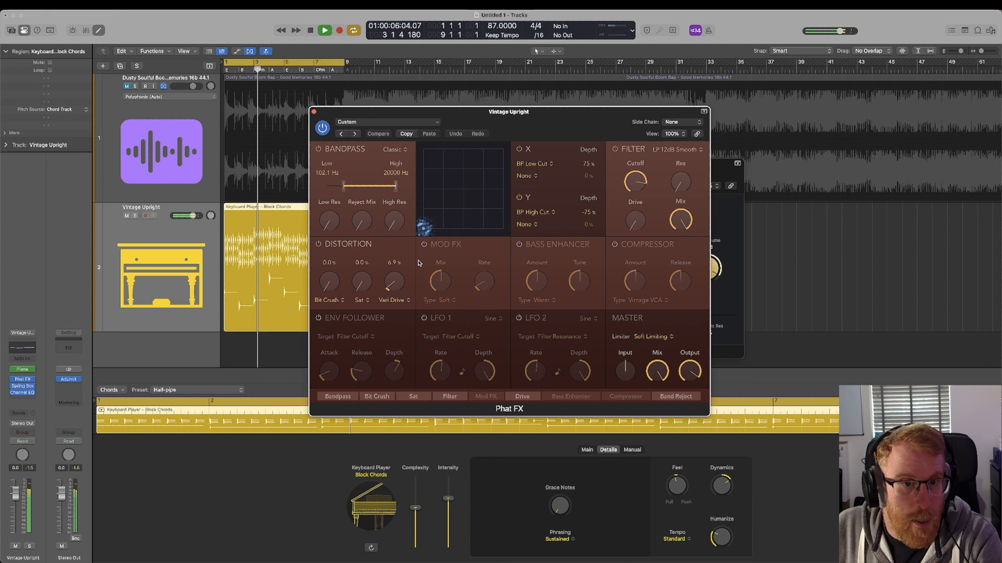
left_click(319, 244)
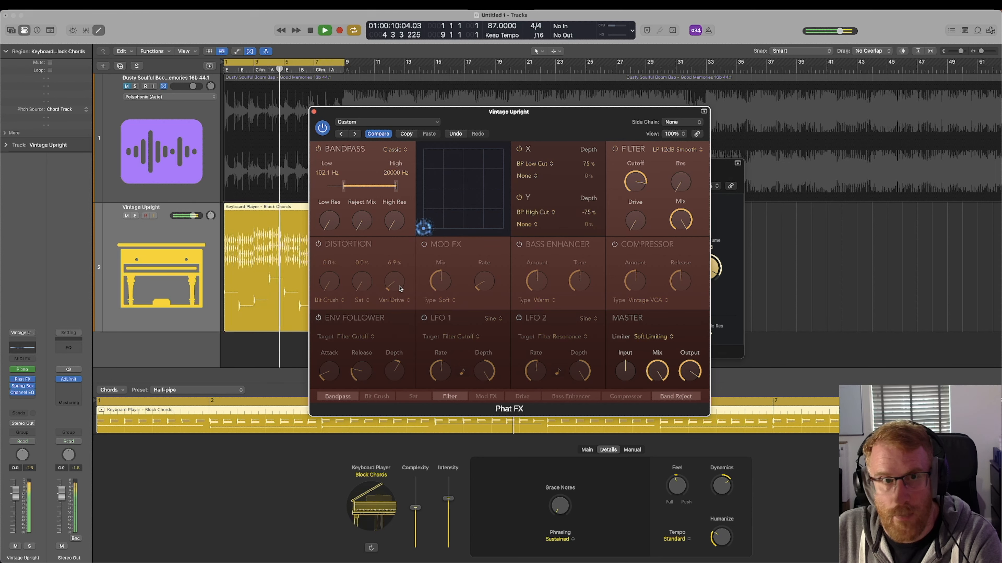
key("Return")
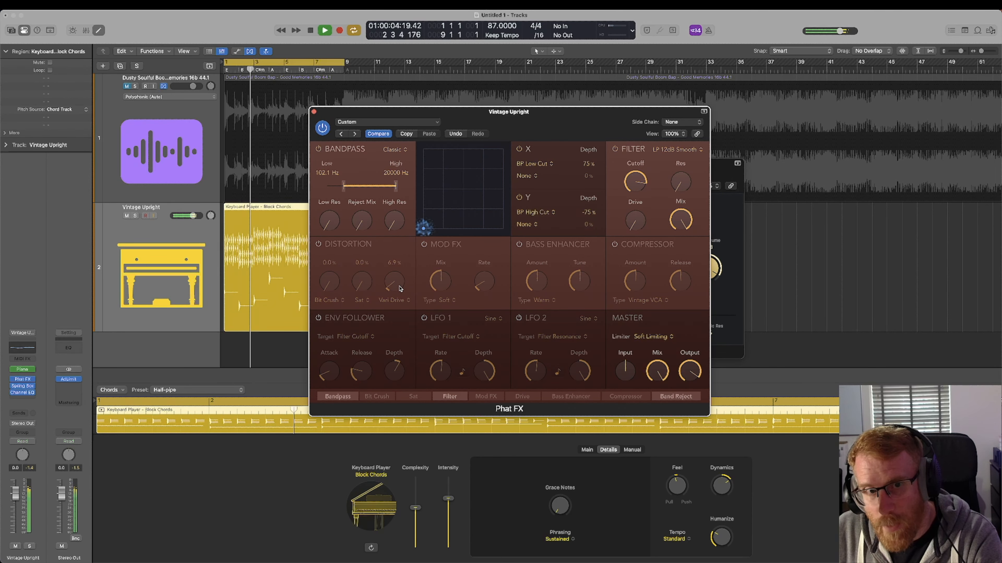
left_click(314, 113)
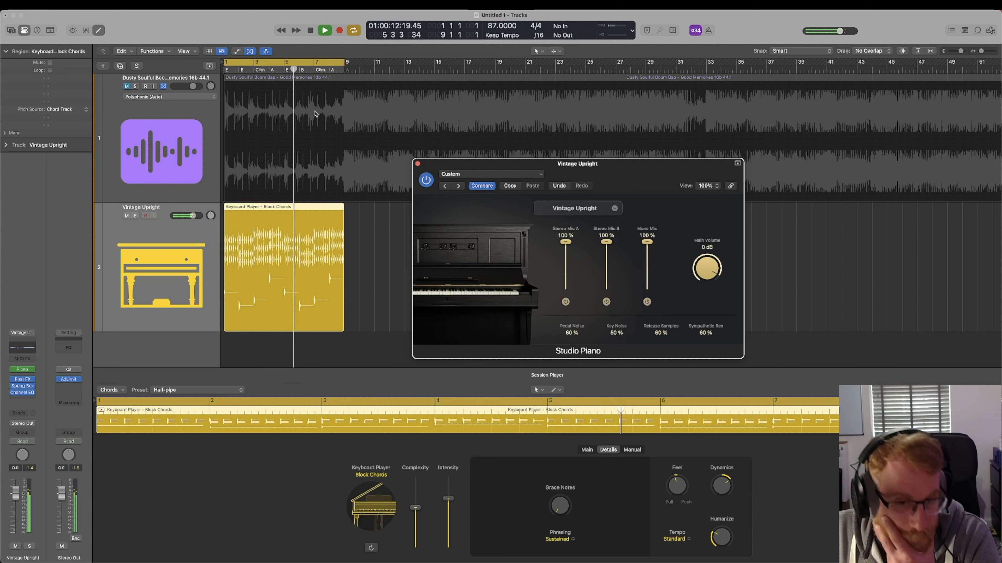
Switch Studio Piano's model to Concert Grand and restart playback from the beginning of the cycle
left_click(598, 211)
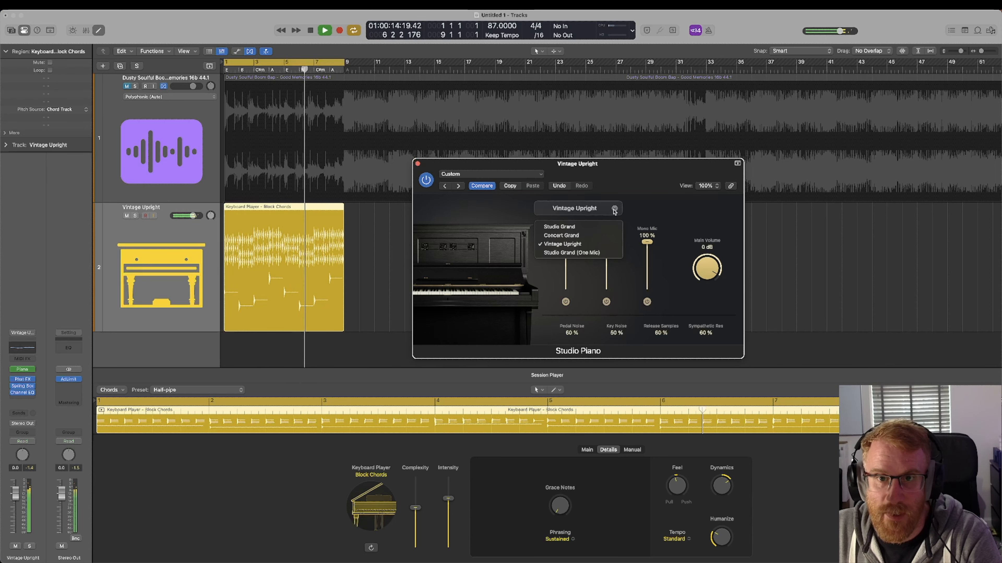
left_click(588, 236)
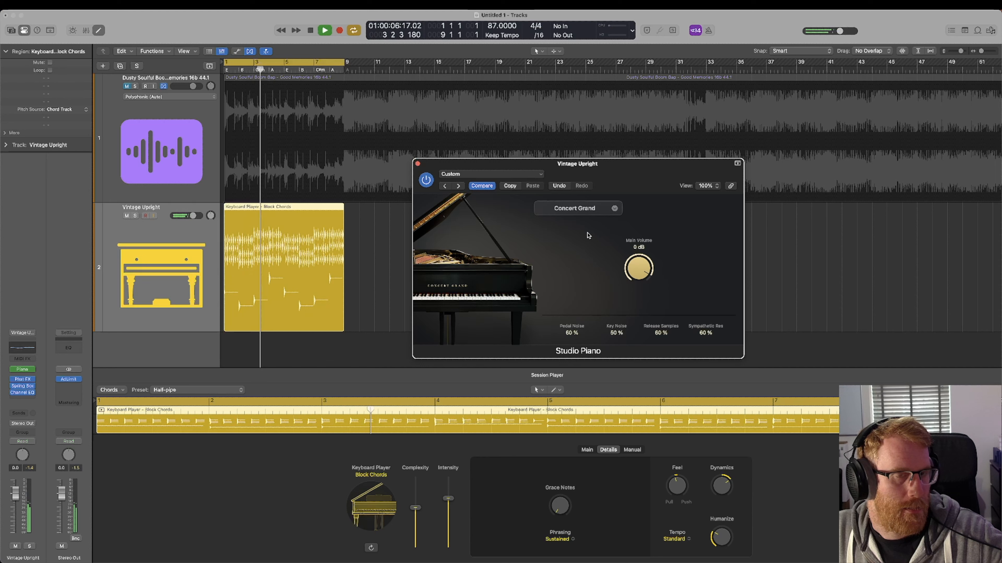
key("space")
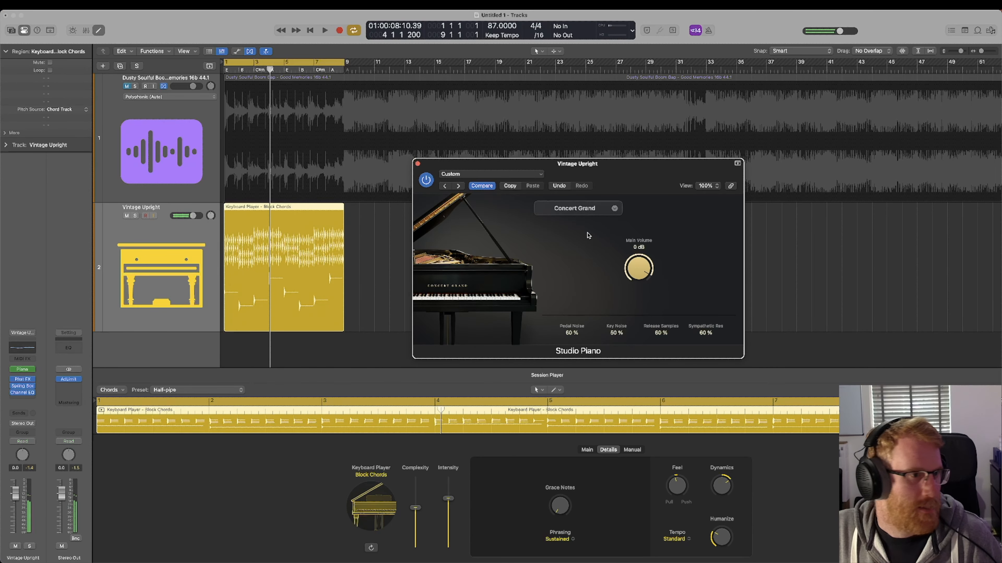
left_click(131, 233)
key("space")
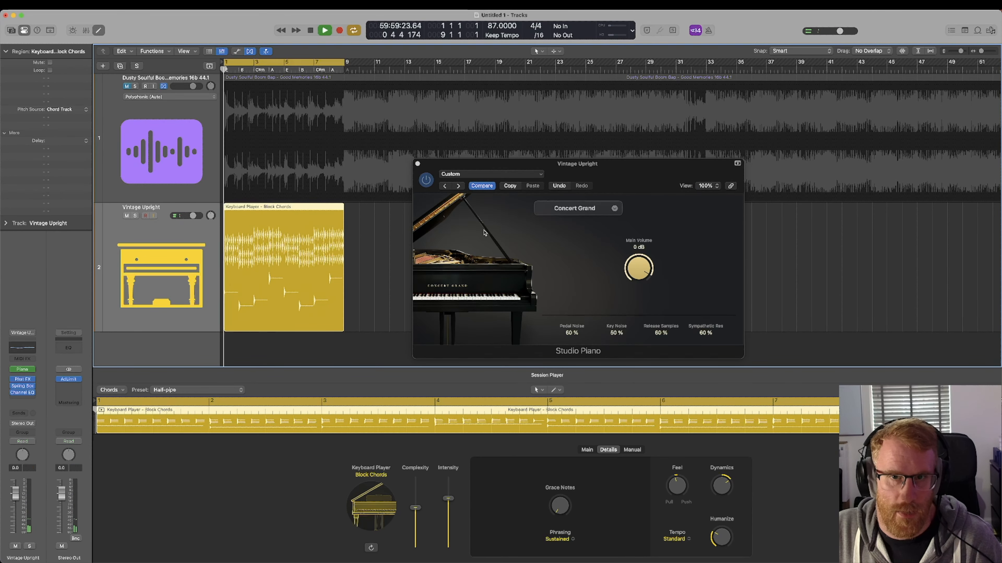
Audition Studio Piano's Studio Grand model during playback and return to Vintage Upright
left_click(613, 211)
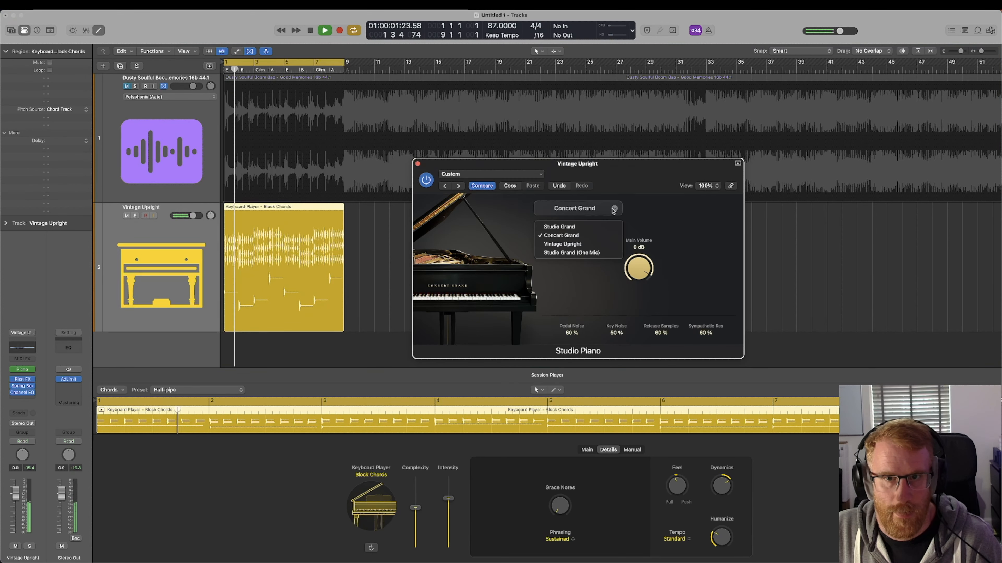
left_click(596, 227)
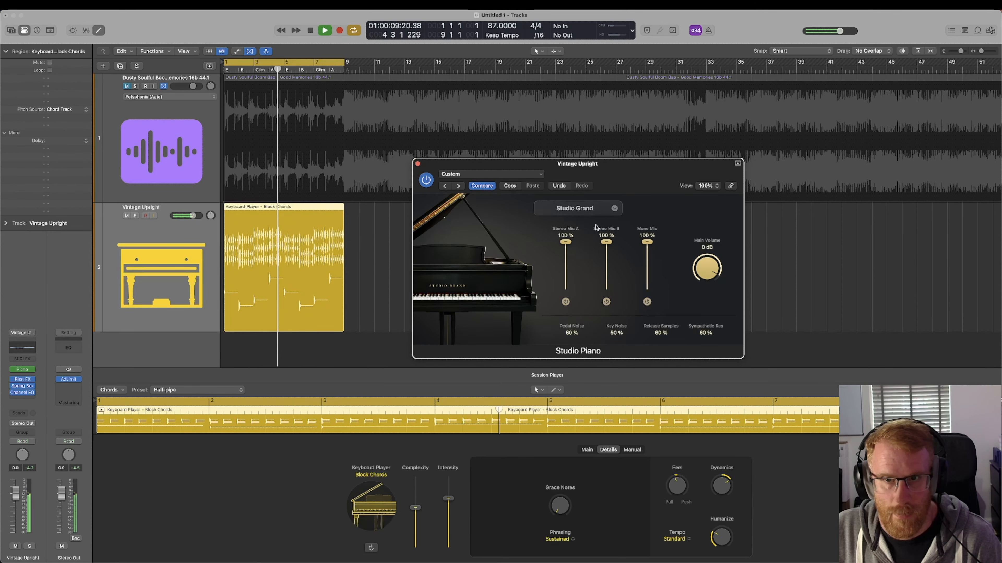
left_click(613, 209)
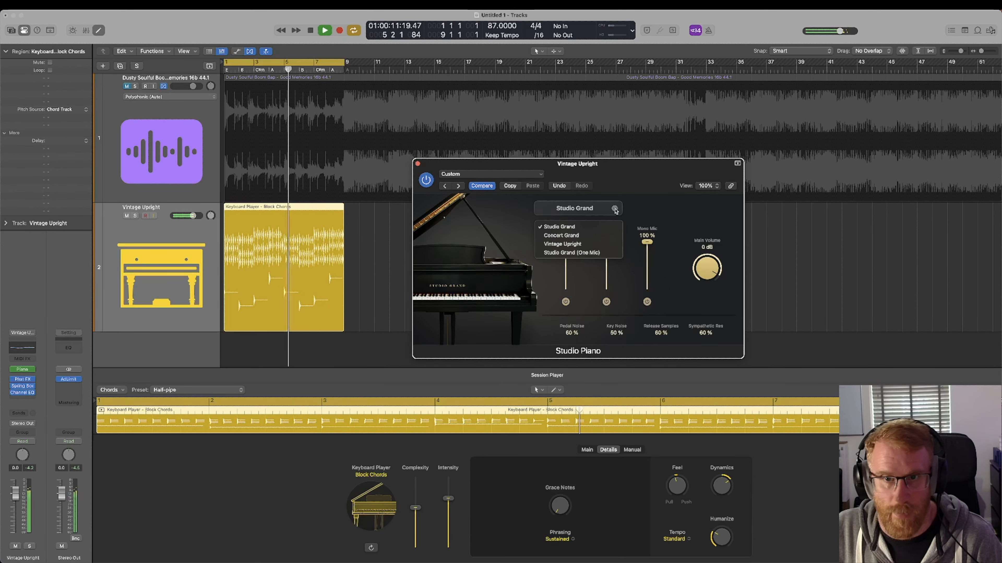
left_click(600, 234)
left_click(592, 208)
left_click(583, 245)
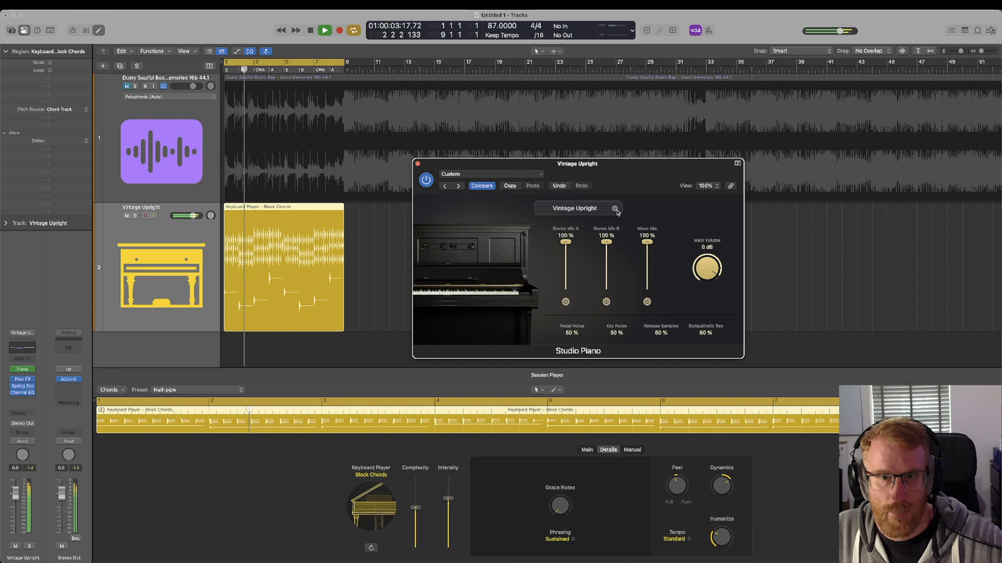
Set the Vintage Upright's Key Noise to 51 %, turn off Stereo Mic B, and audition Stereo Mic A
scroll(610, 333, "up", 1)
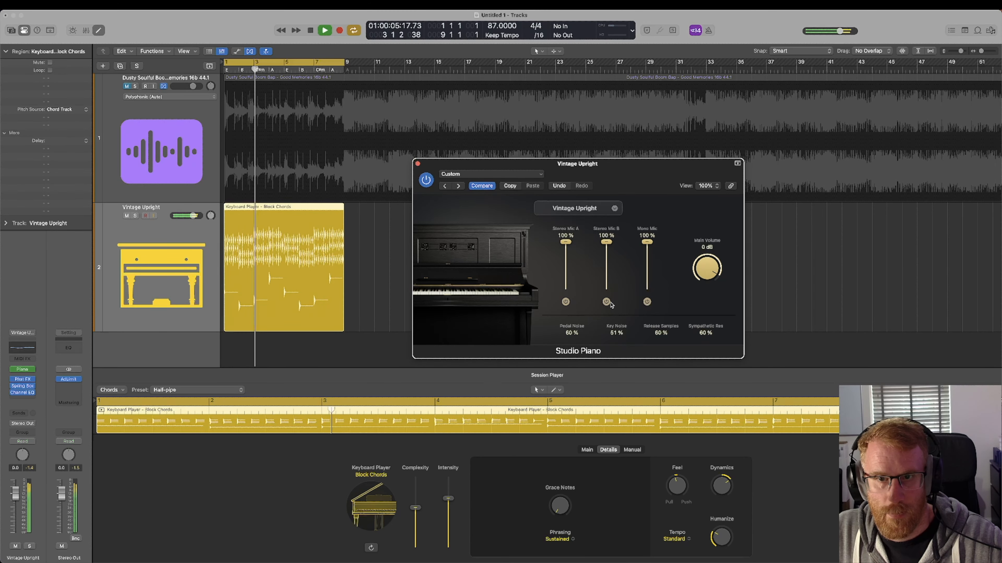
left_click(606, 301)
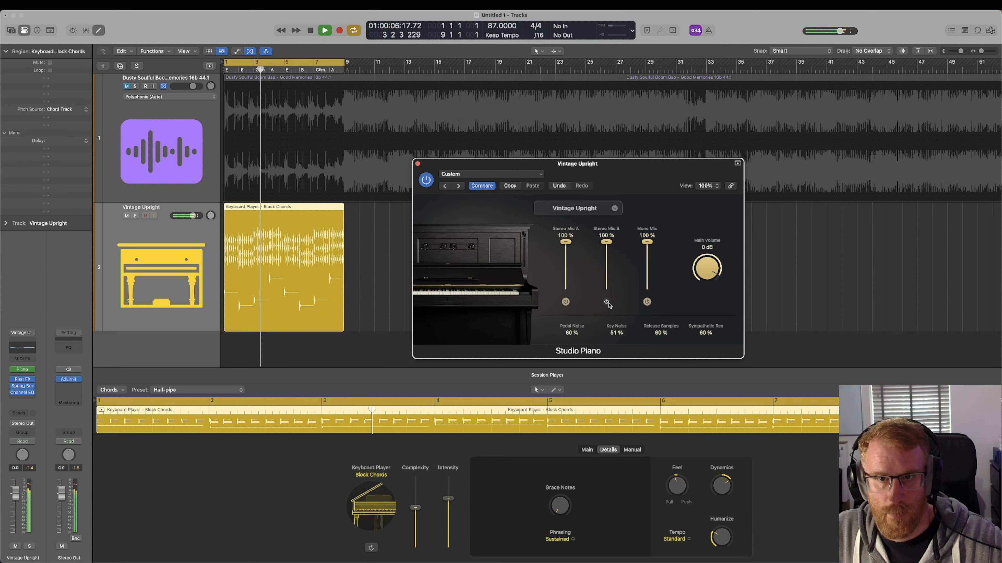
left_click(566, 303)
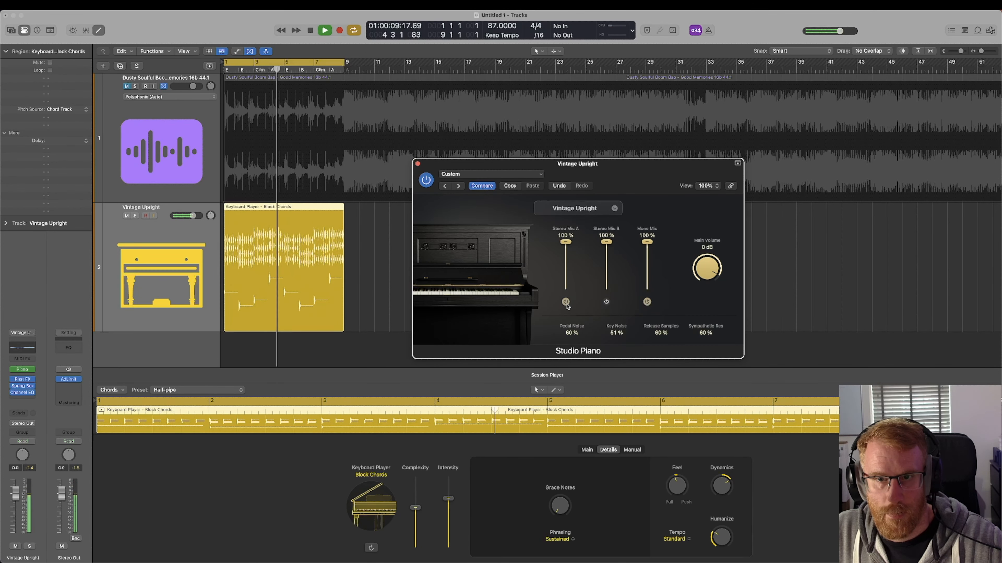
Audition the Studio Grand (One Mic) model and switch Studio Piano to Studio Grand with separate microphones
left_click(614, 209)
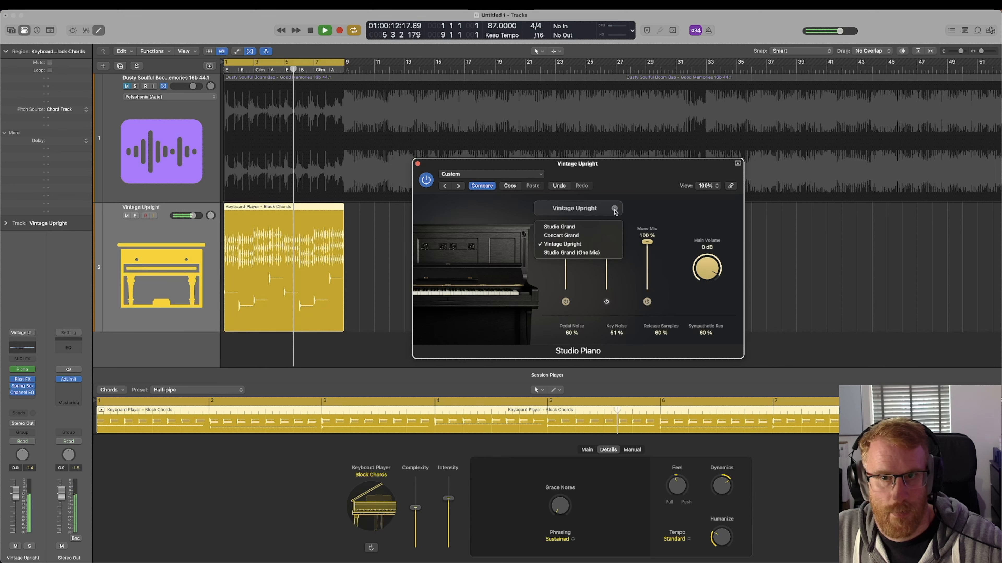
left_click(602, 253)
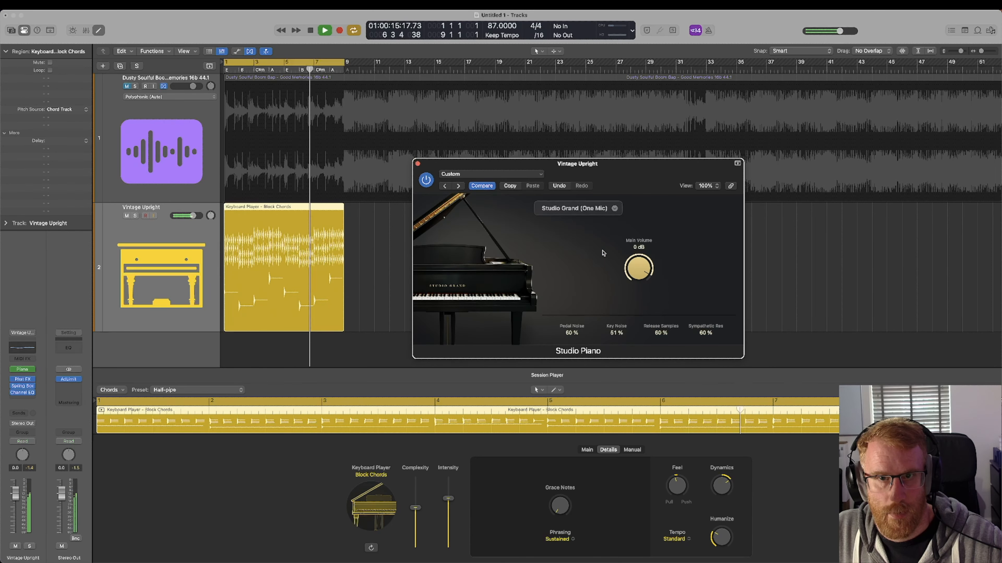
left_click(615, 209)
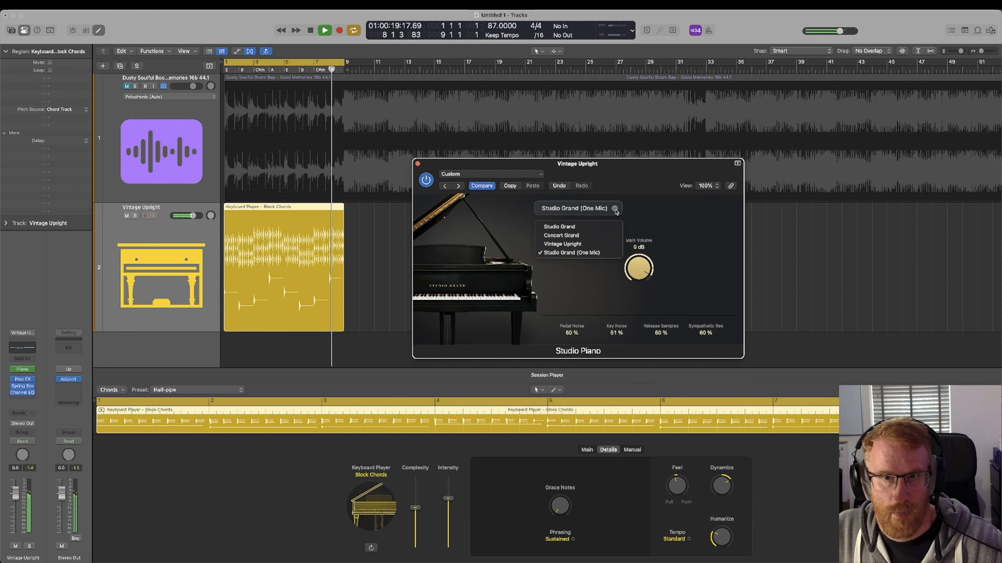
left_click(598, 229)
left_click(615, 208)
left_click(560, 235)
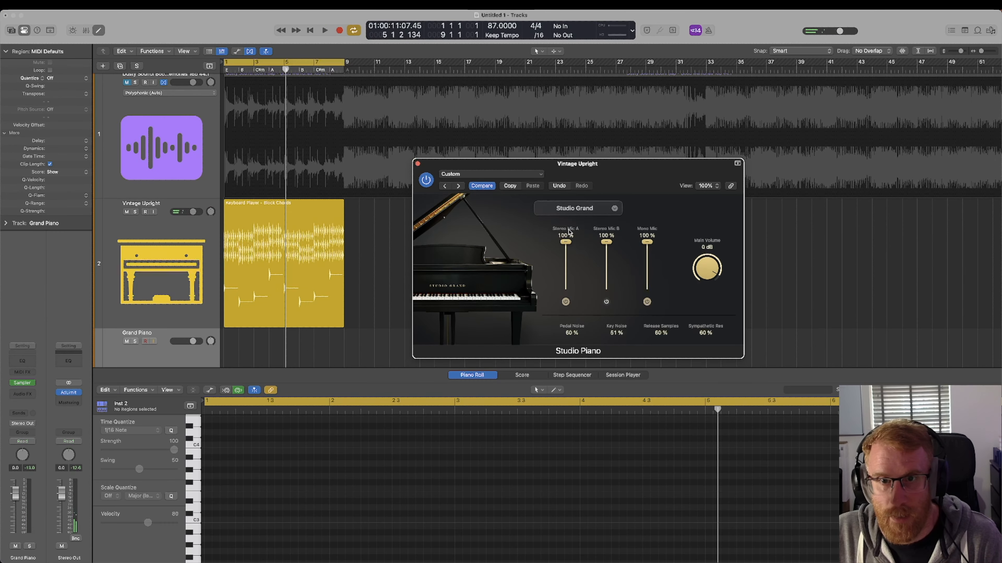
Play the cycled section, set the Studio Piano model back to Vintage Upright, stop playback, and review the model list
key("space")
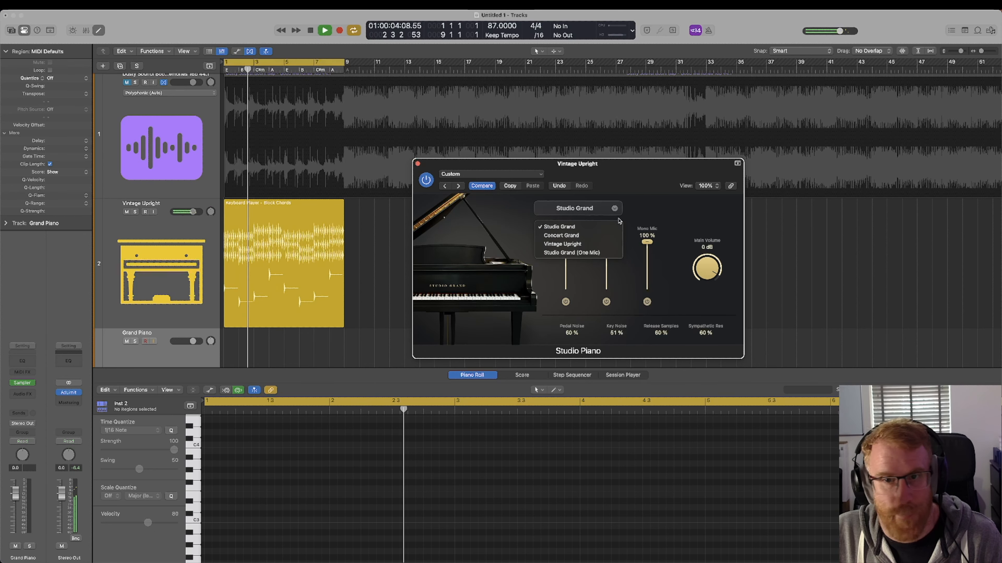
left_click(600, 244)
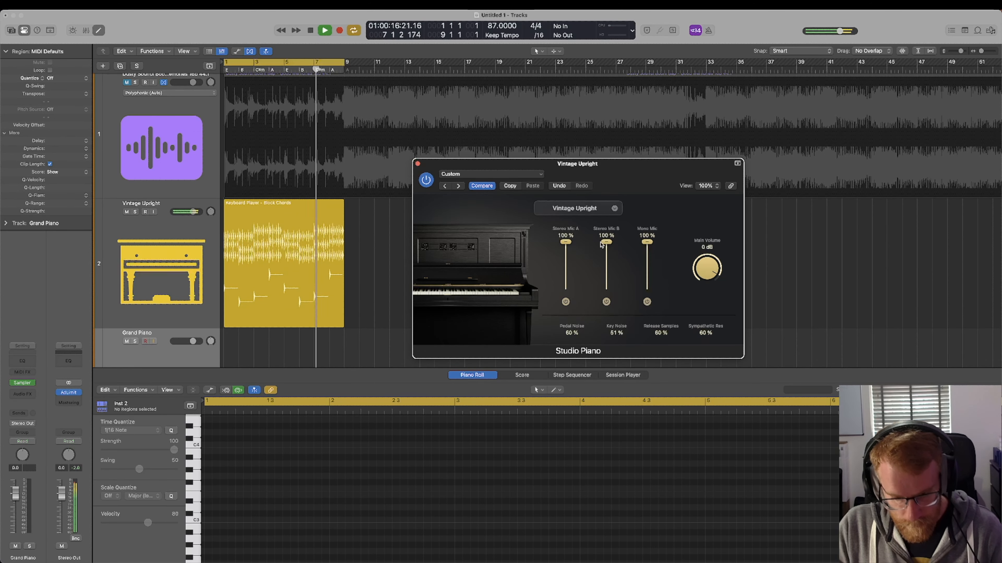
key("space")
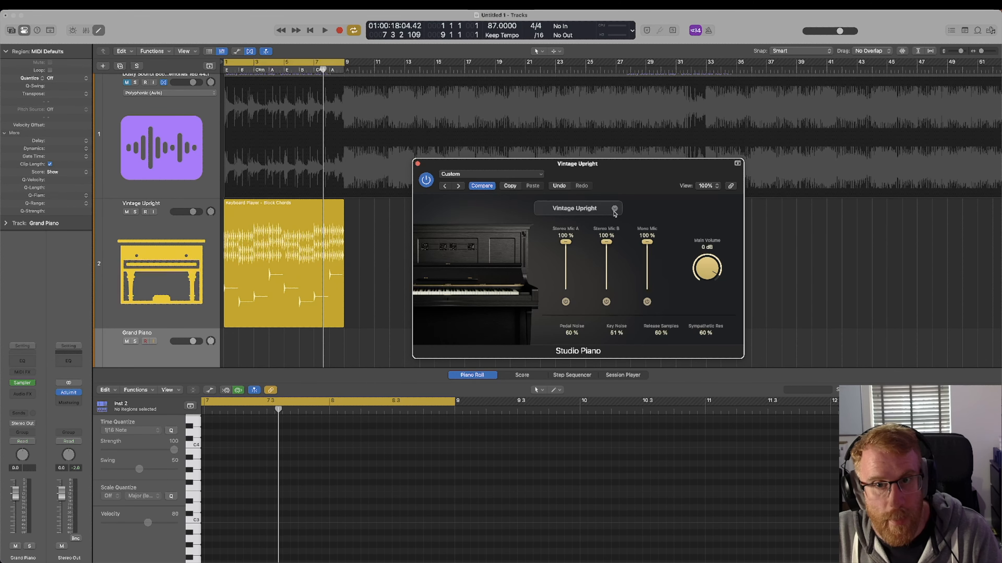
left_click(600, 212)
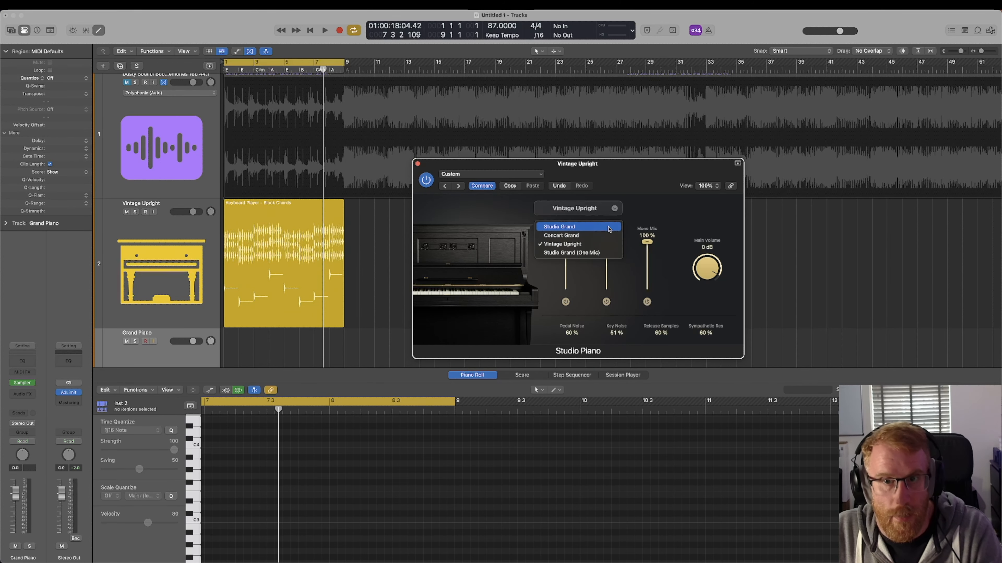
left_click(666, 218)
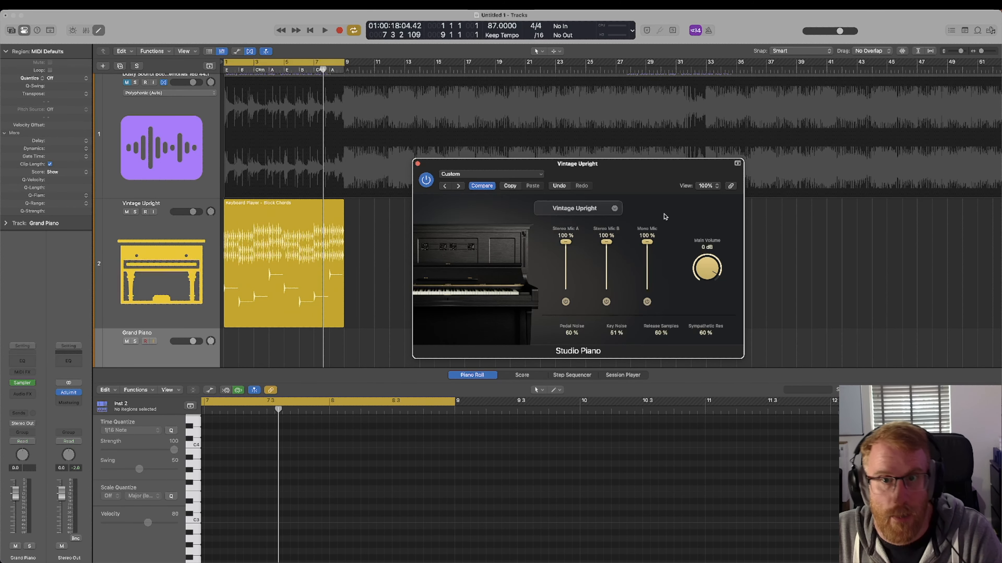
Play Vintage Upright with all microphones, try it without the Mono Mic, and replay with only Stereo Mic B off
key("space")
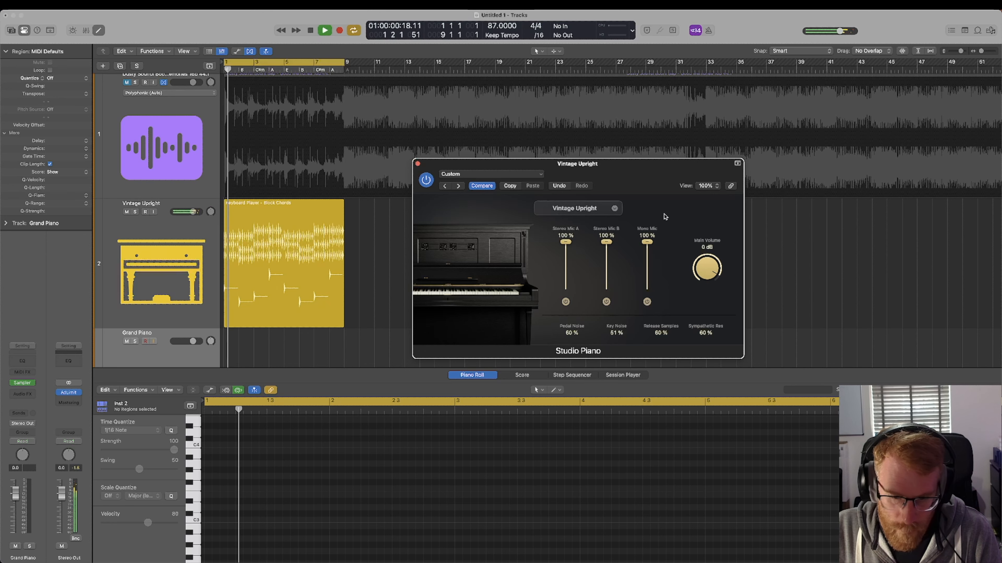
key("space")
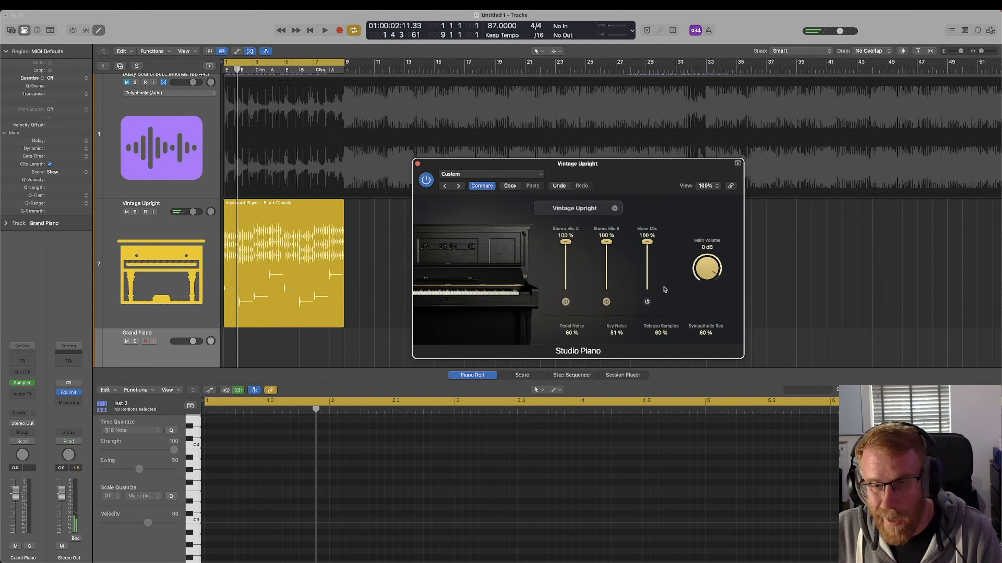
key("space")
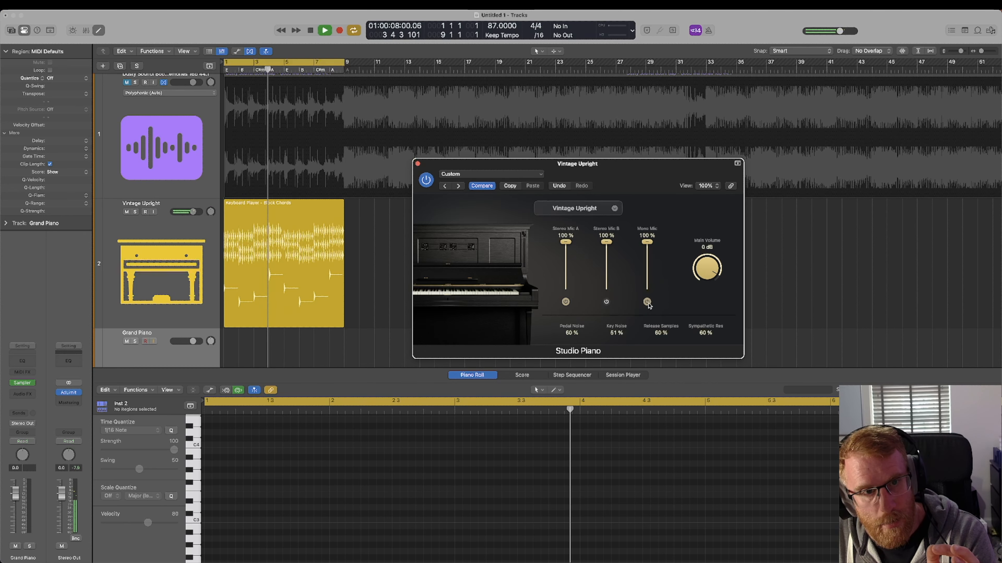
Lower the Vintage Upright's Mono Mic to 80 % and remove the extra Grand Piano track
left_click_drag(646, 242, 648, 256)
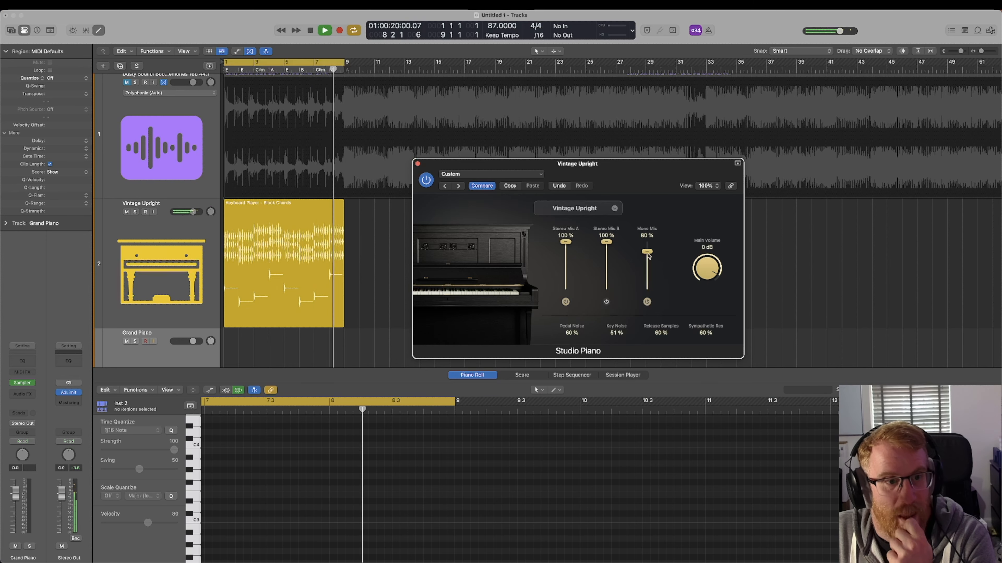
left_click(185, 358)
scroll(185, 357, "down", 3)
key("super+z")
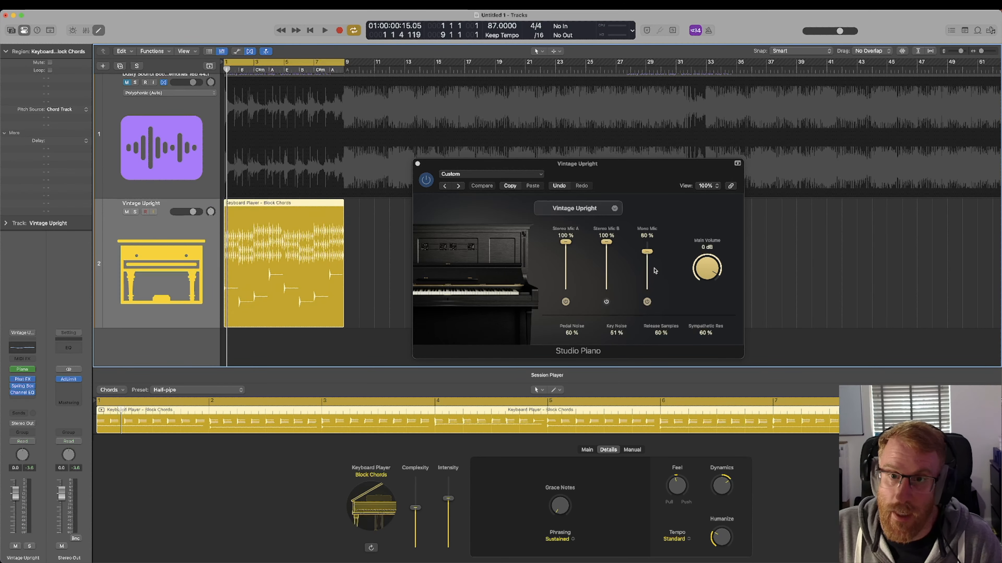
Audition Studio Grand (One Mic) in Studio Piano and switch the model back to Vintage Upright during playback
left_click(614, 208)
left_click(591, 255)
key("space")
left_click(615, 208)
left_click(605, 245)
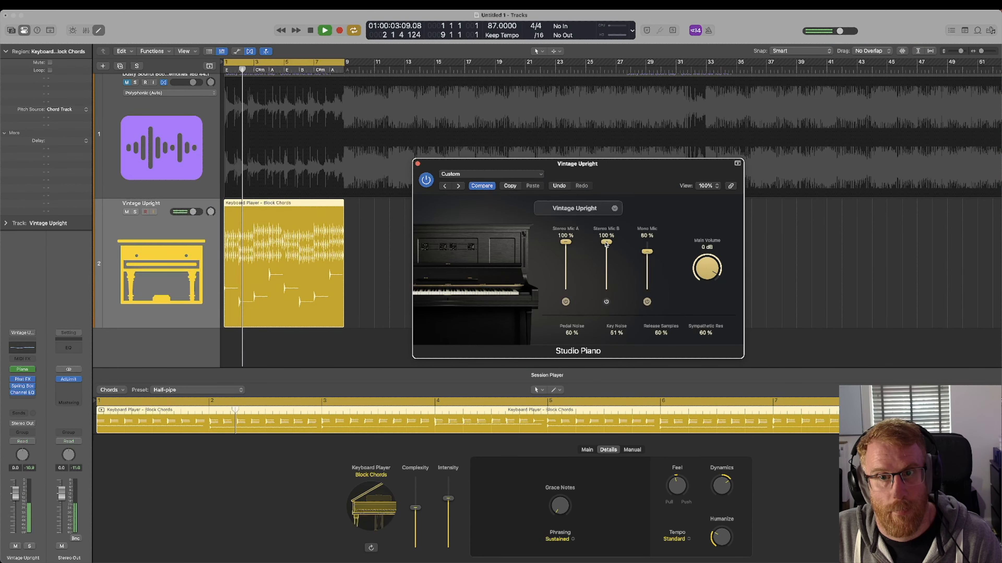
Audition the Concert Grand model during playback and return Studio Piano to Vintage Upright
left_click(614, 208)
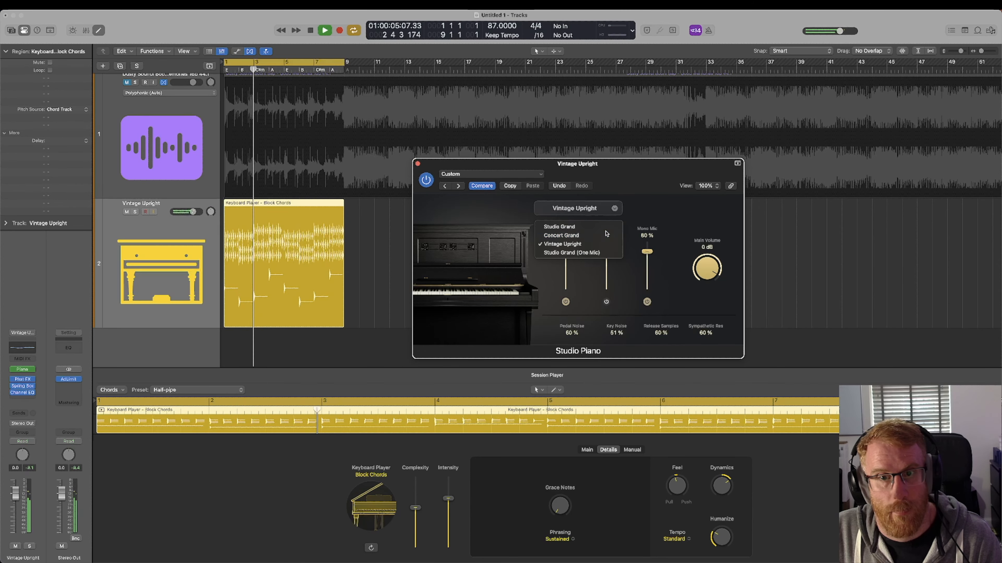
left_click(606, 234)
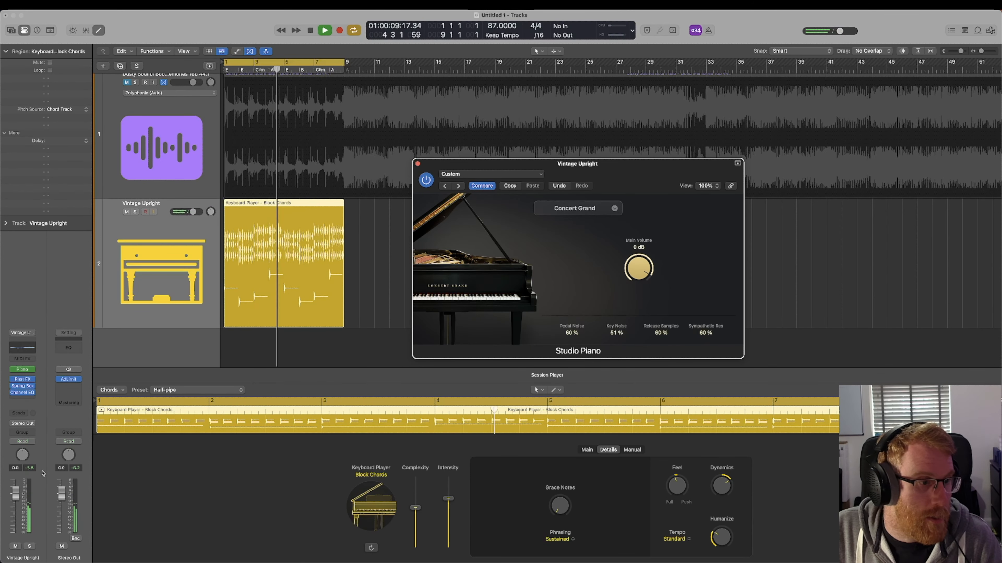
left_click(164, 284)
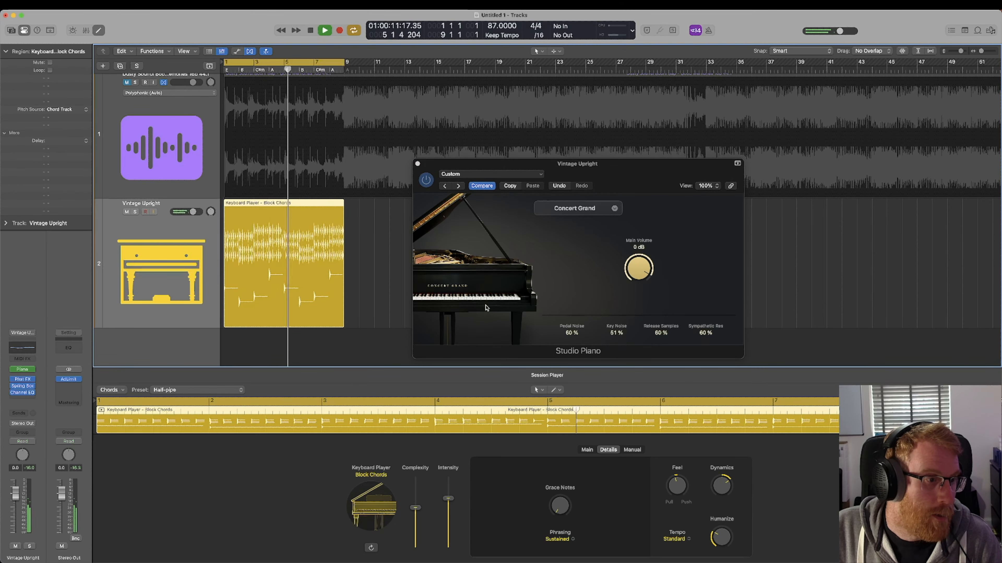
left_click(615, 210)
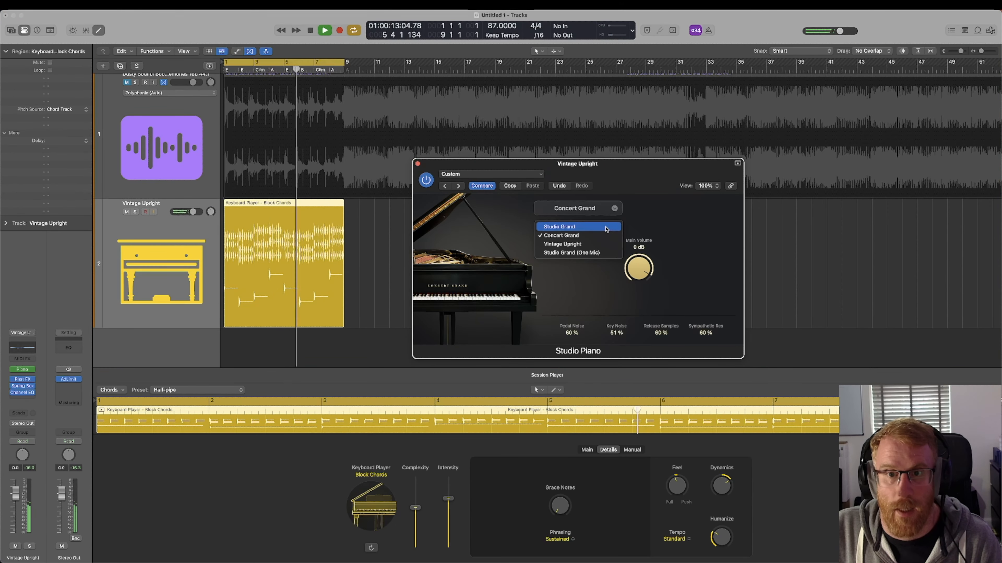
left_click(592, 244)
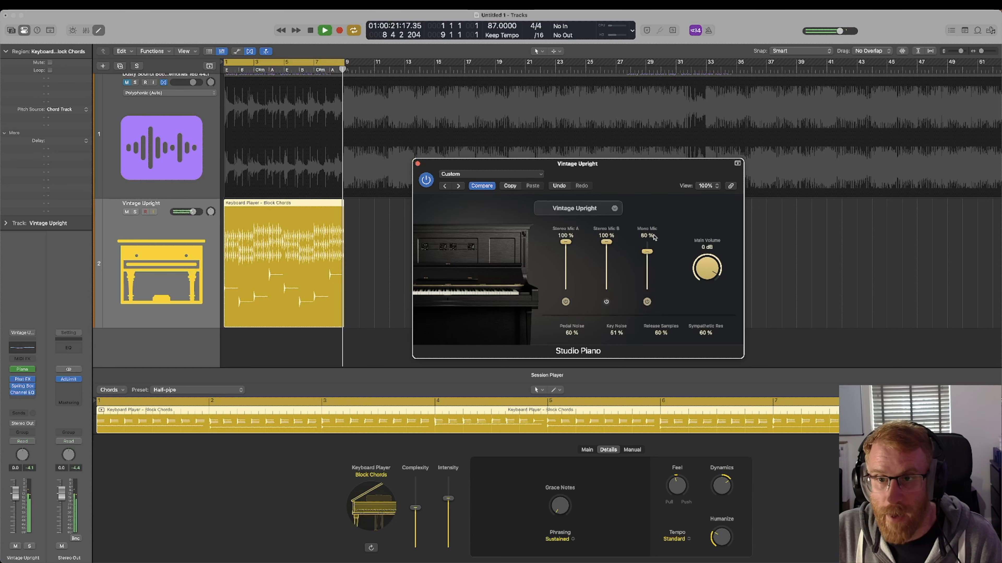
mouse_move(711, 275)
left_mouse_down()
mouse_move(710, 304)
mouse_move(721, 266)
left_mouse_up()
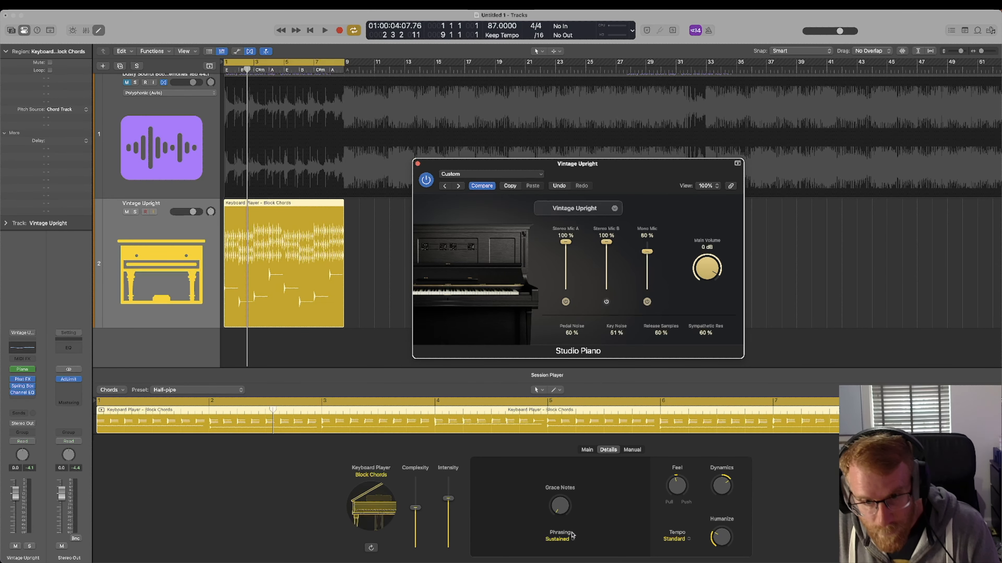
Replay the cycled section and review the Keyboard Player's style list, keeping Block Chords
key("space")
key("space")
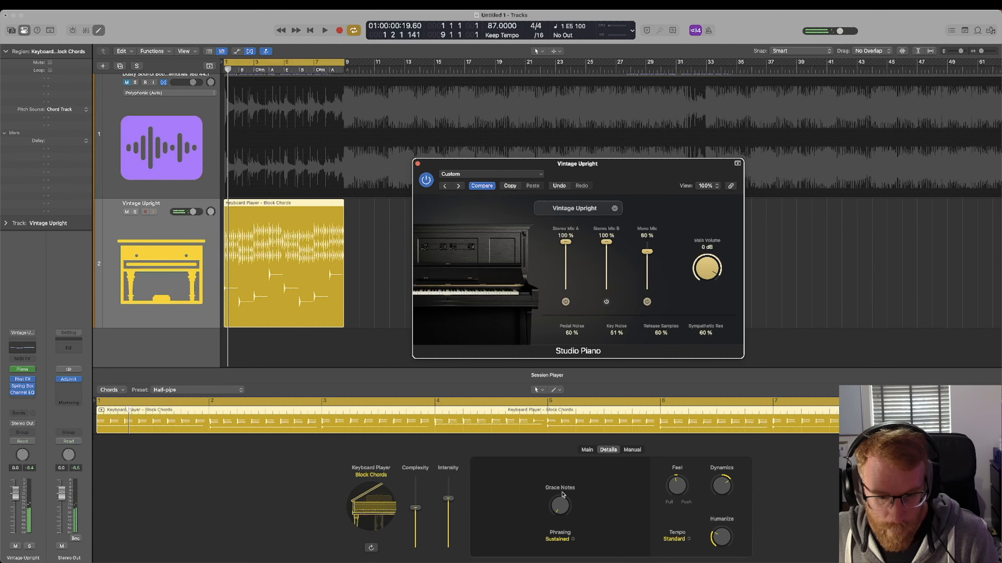
key("space")
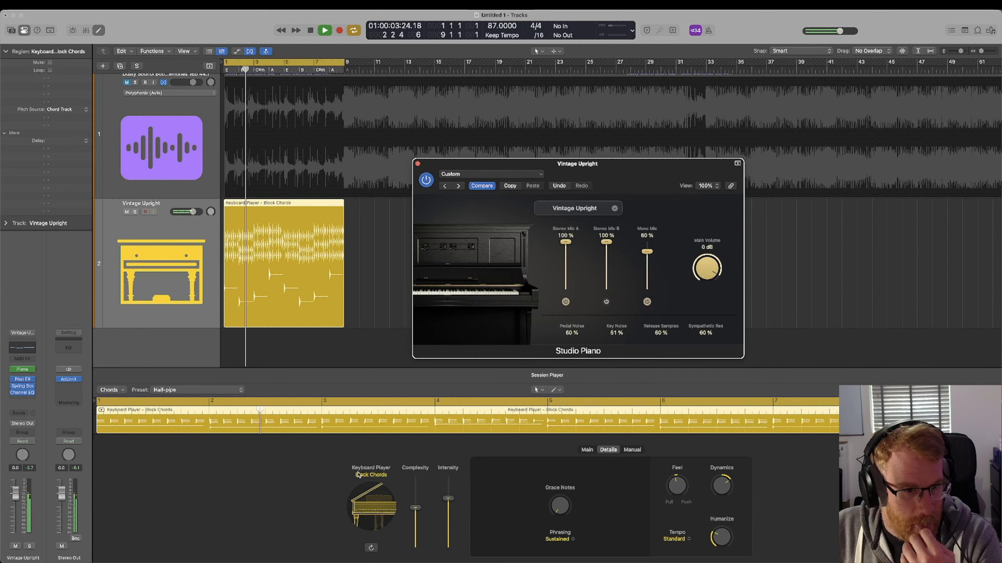
left_click(367, 498)
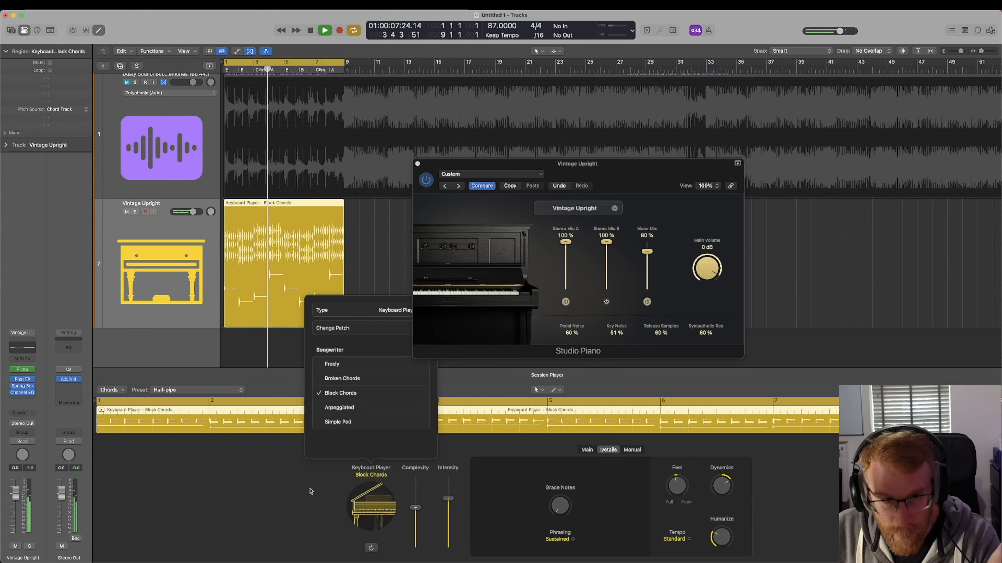
left_click(287, 488)
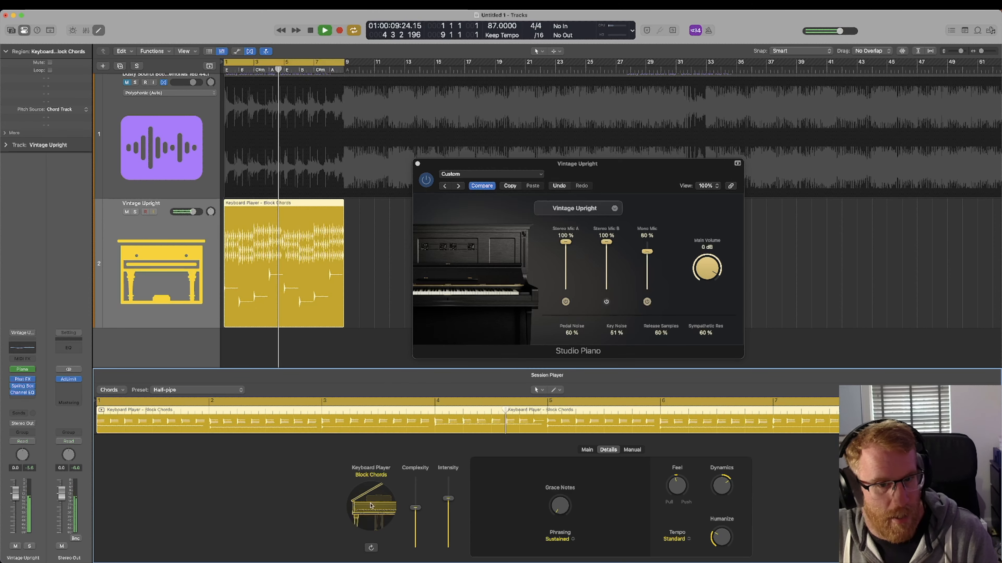
Raise the Block Chords player's Complexity to maximum and set its Phrasing to Accentuated
left_click_drag(417, 508, 417, 475)
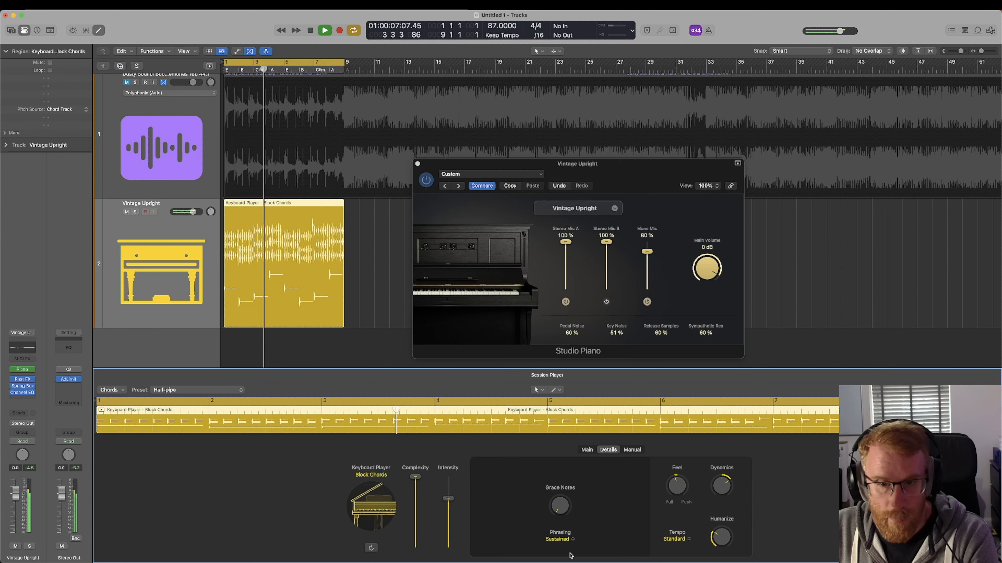
left_click(562, 540)
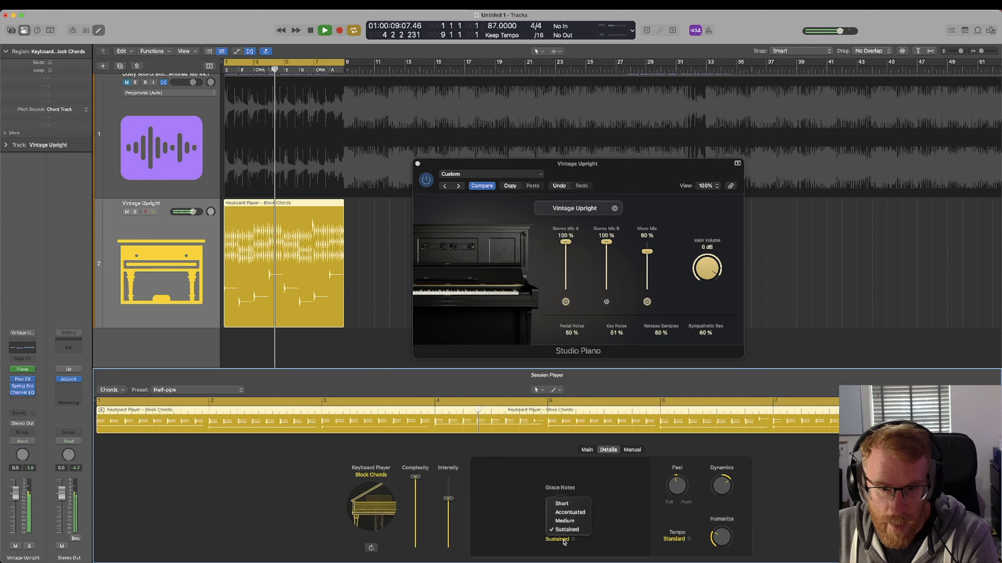
left_click(570, 512)
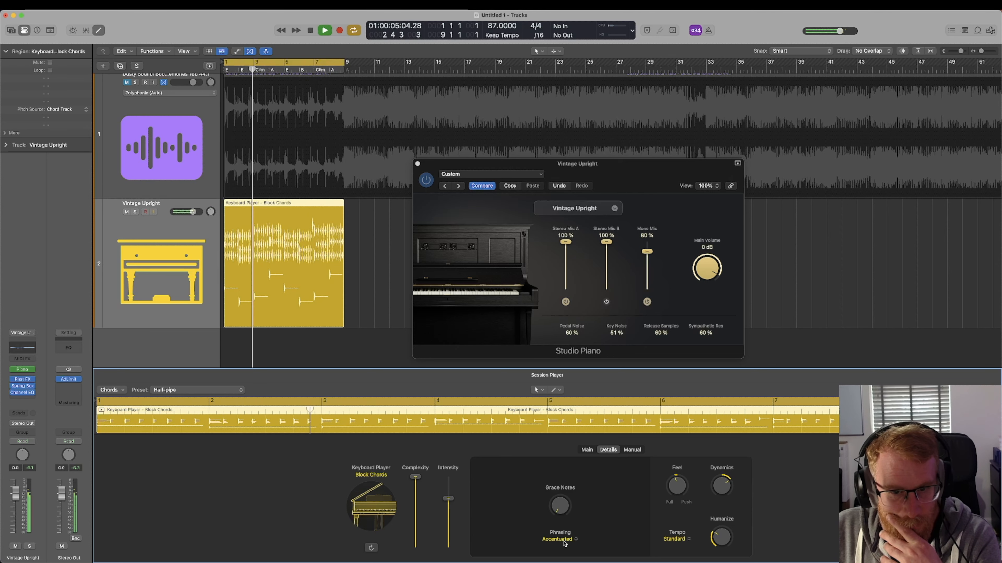
Turn up the Keyboard Player's Grace Notes during playback and reduce them again to a low amount
left_click_drag(561, 506, 562, 481)
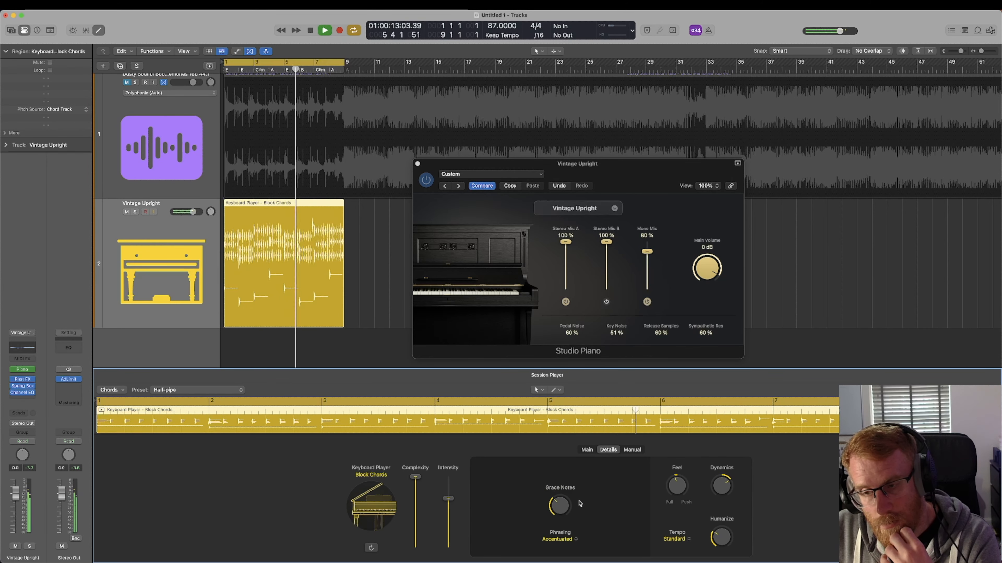
left_click_drag(562, 507, 585, 520)
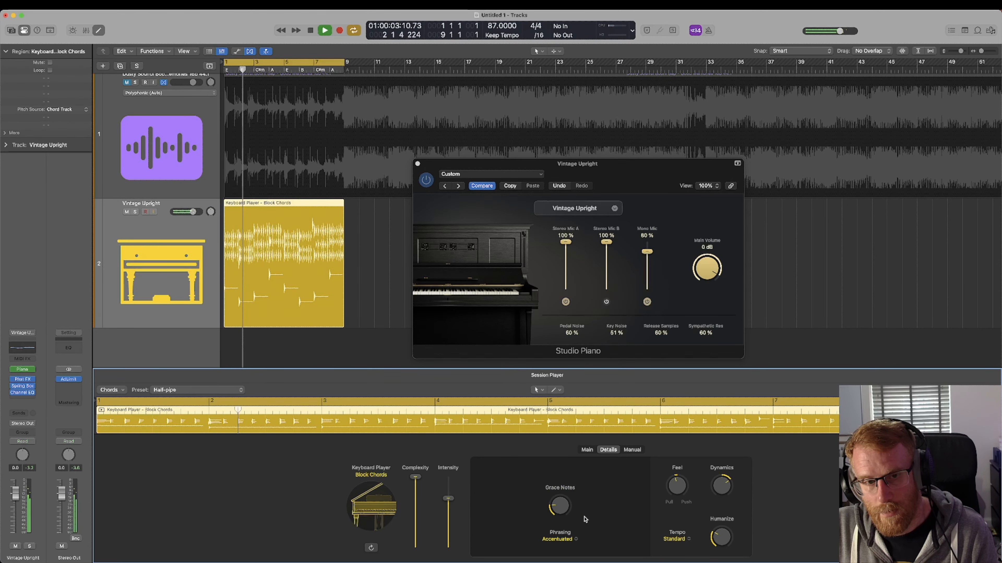
left_click_drag(563, 509, 561, 514)
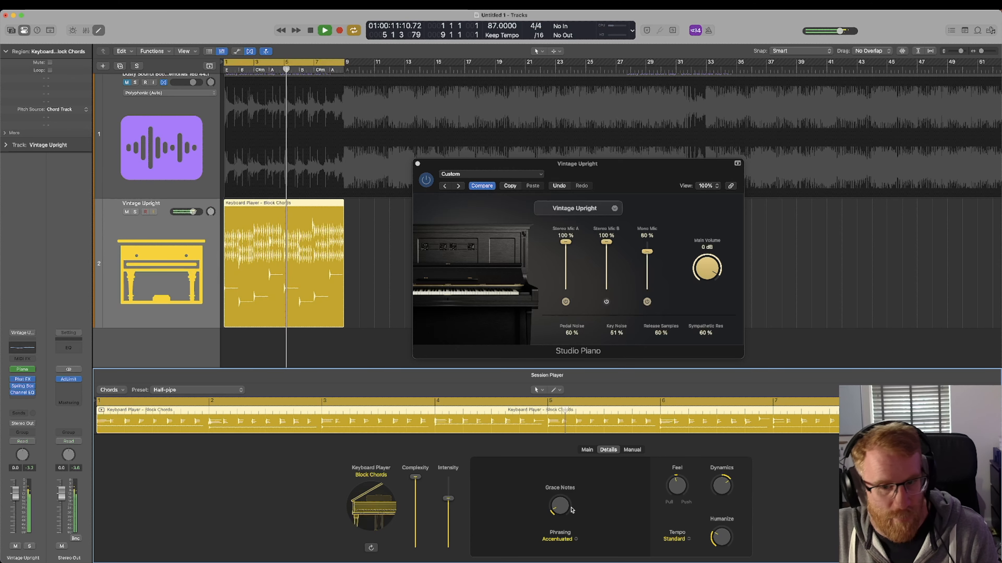
Try Short phrasing, then set Phrasing to Sustained, restarting playback from the beginning for each option
left_click(560, 539)
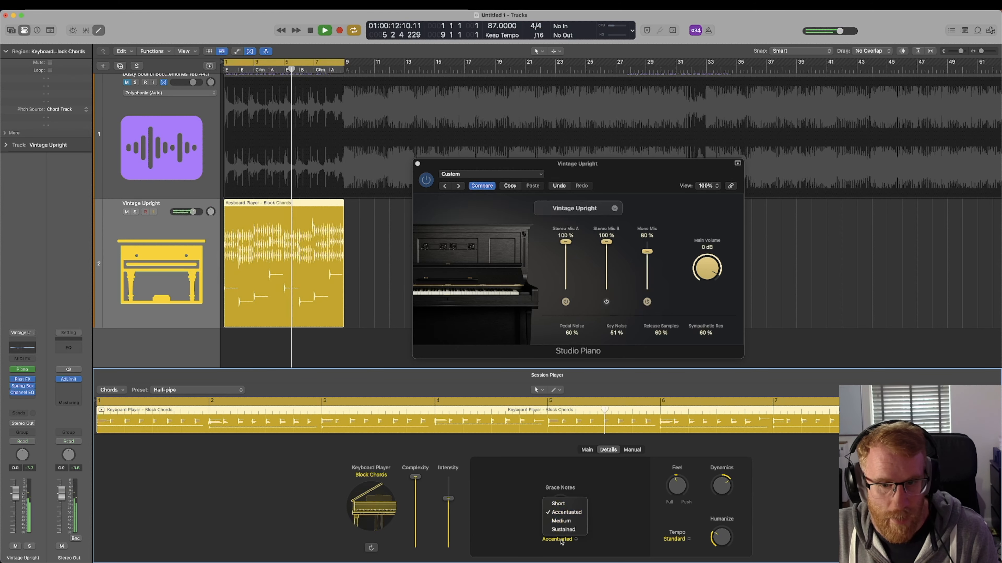
left_click(575, 505)
key("Return")
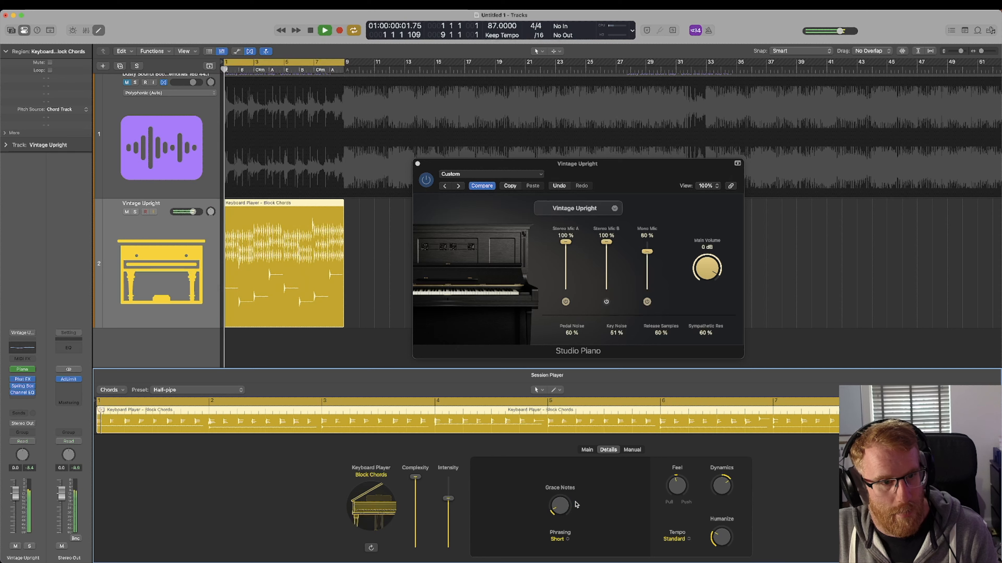
left_click(558, 539)
left_click(573, 530)
key("Return")
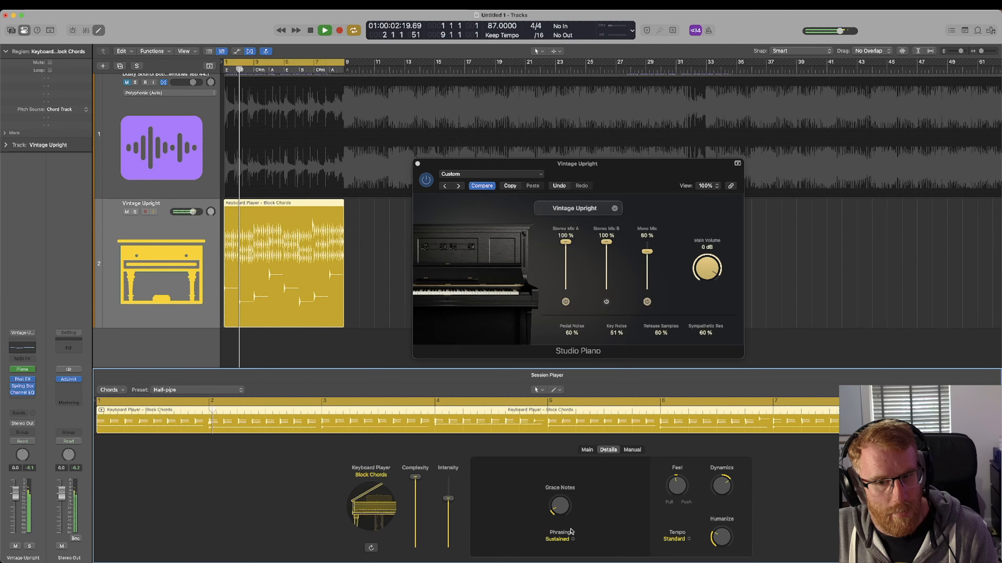
Move the Keyboard Player's left hand to a lower register, try the right hand higher, and settle it near the middle
left_click(585, 450)
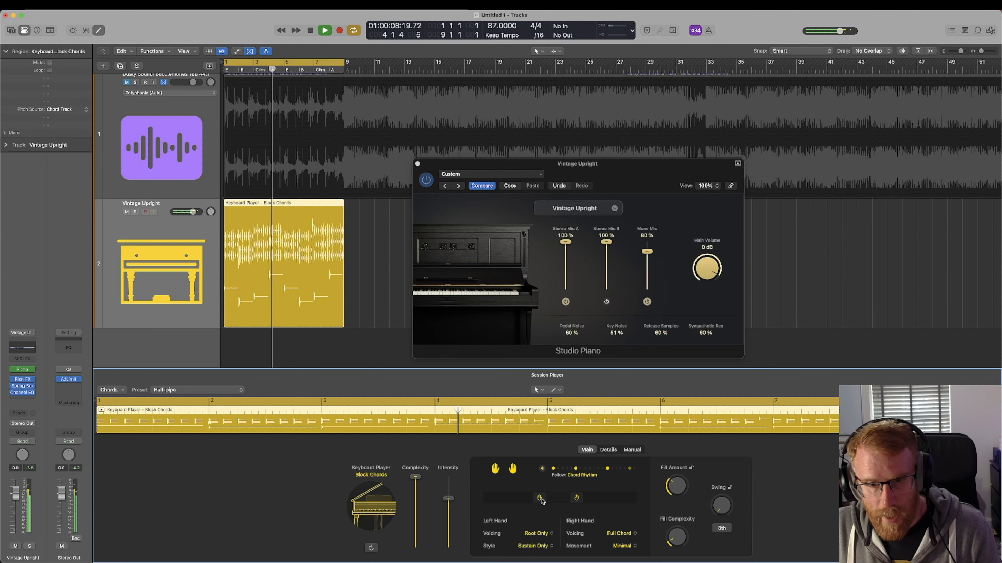
left_click_drag(540, 499, 512, 498)
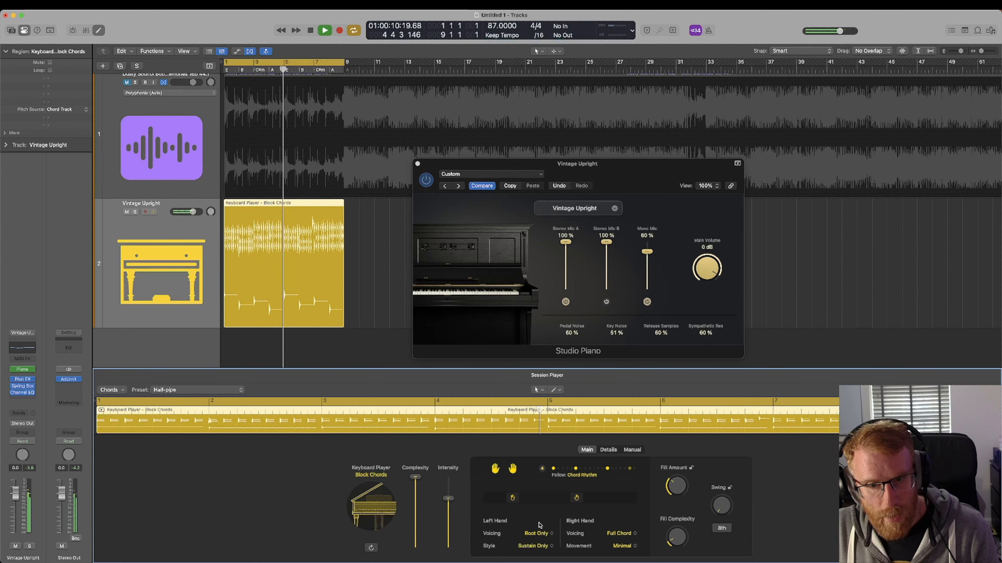
key("Return")
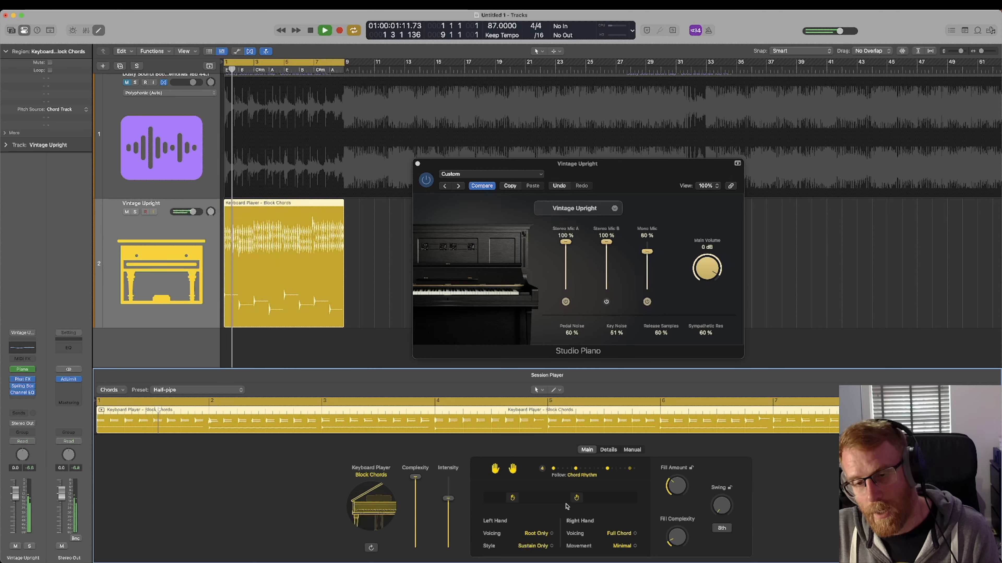
key("Return")
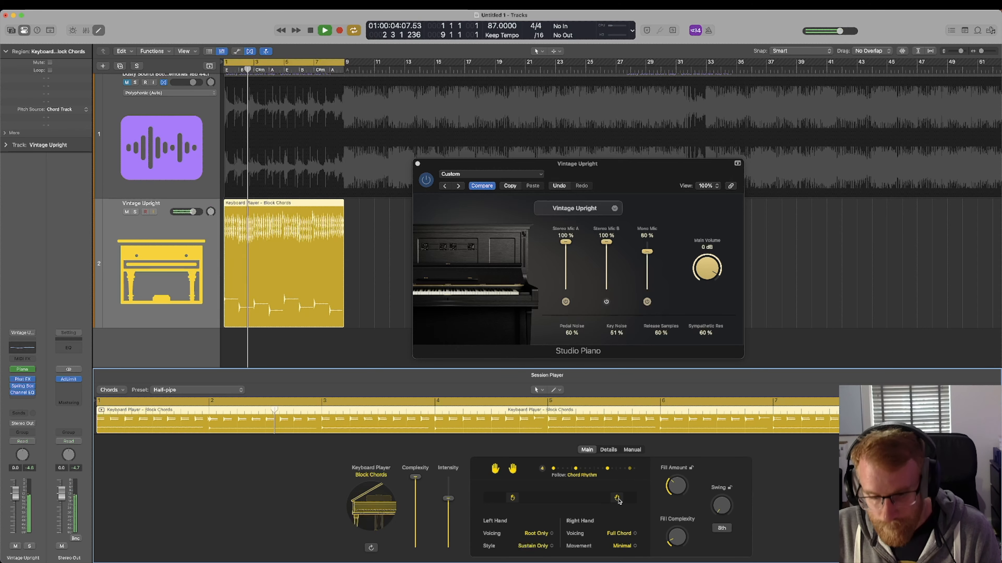
left_click_drag(618, 499, 563, 499)
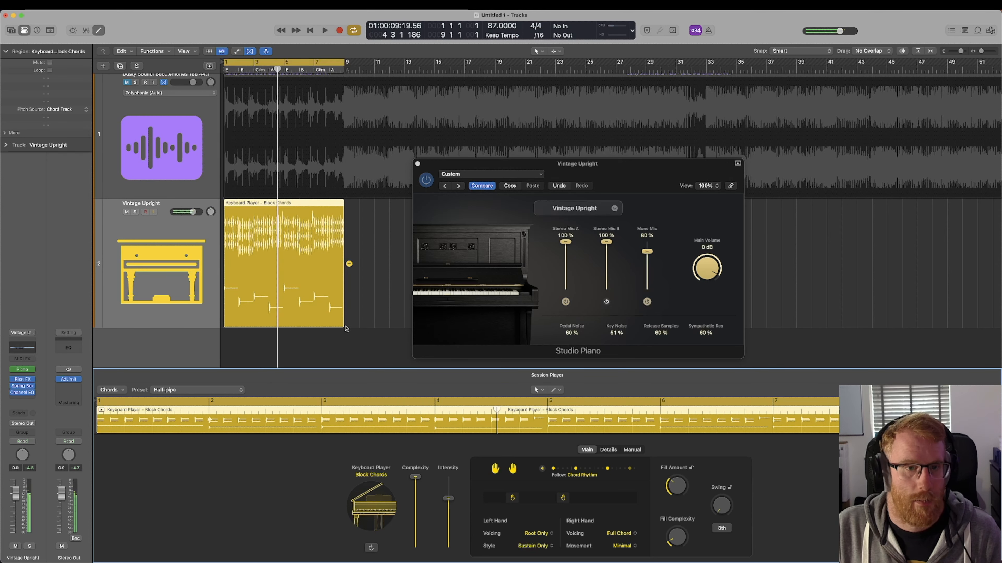
Shorten the Keyboard Player region to two bars and add a second two-bar region directly after it
left_click_drag(343, 324, 254, 324)
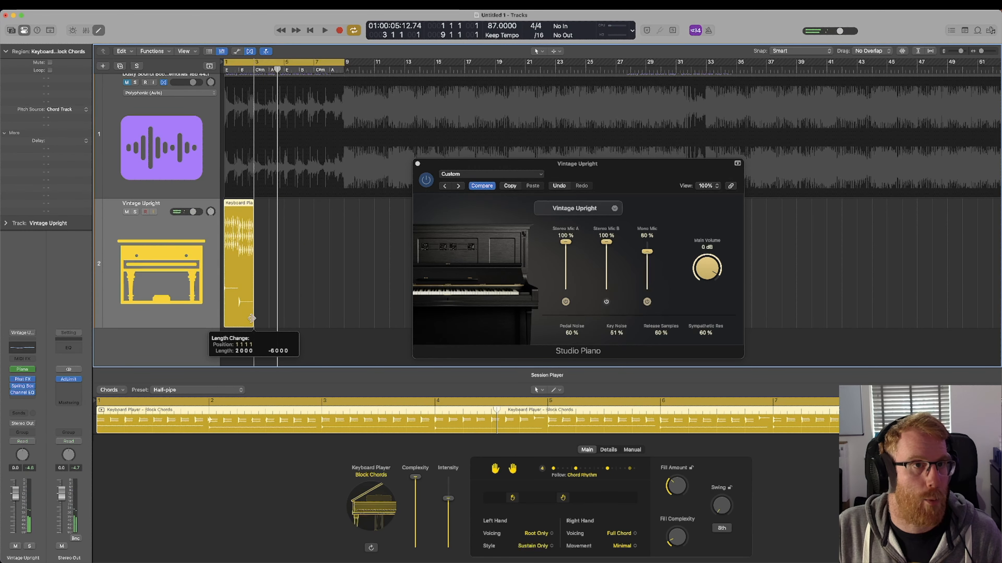
left_click(258, 264)
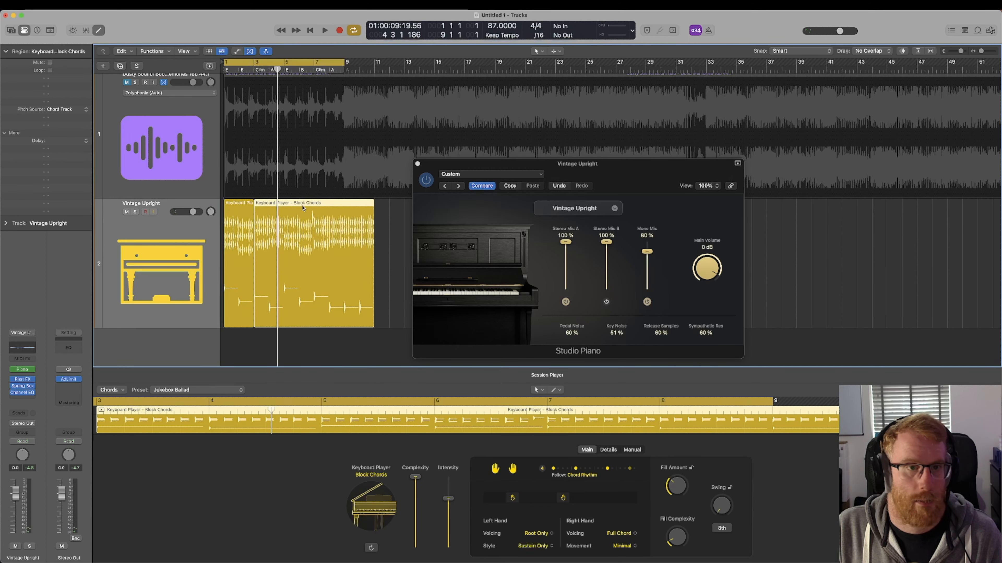
left_click_drag(369, 325, 283, 325)
Cycle both Keyboard Player regions, raise the second region's right-hand register slightly, and start playback
left_click(241, 220, "shift")
left_click(268, 237)
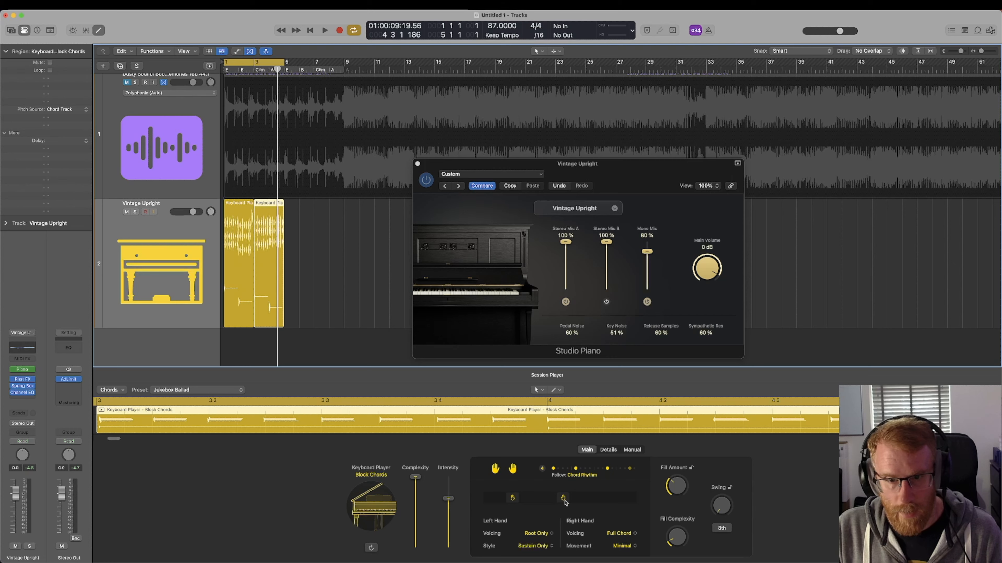
left_click(565, 502)
key("space")
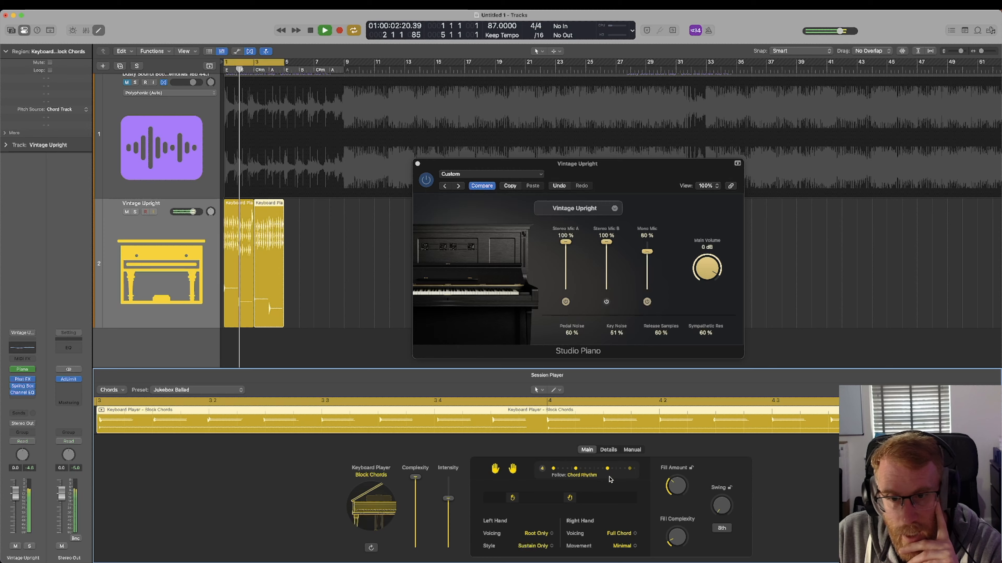
Activate the rhythm pattern for the second Keyboard Player region and compare playback with Steady 8ths off and on
left_click(600, 470)
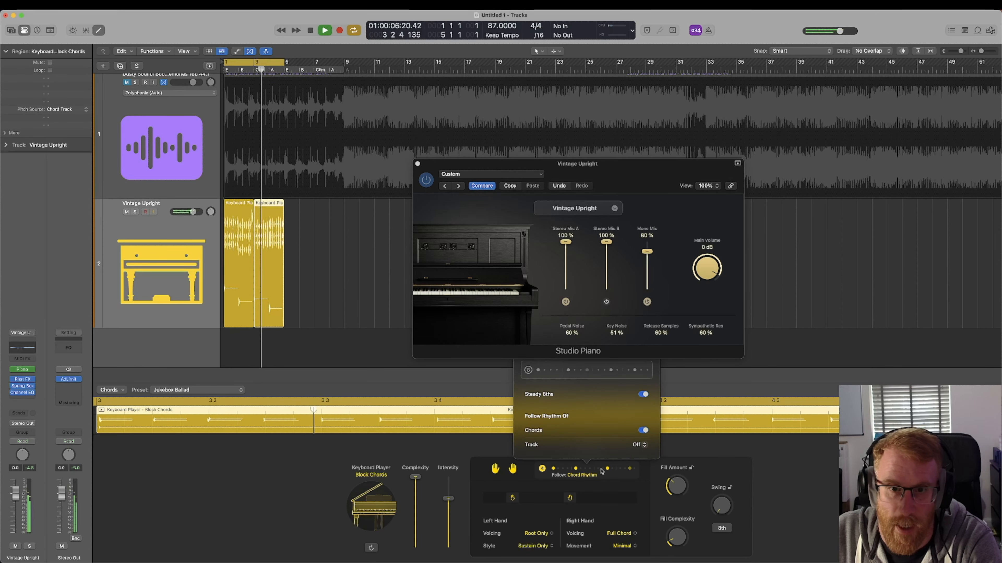
left_click(566, 371)
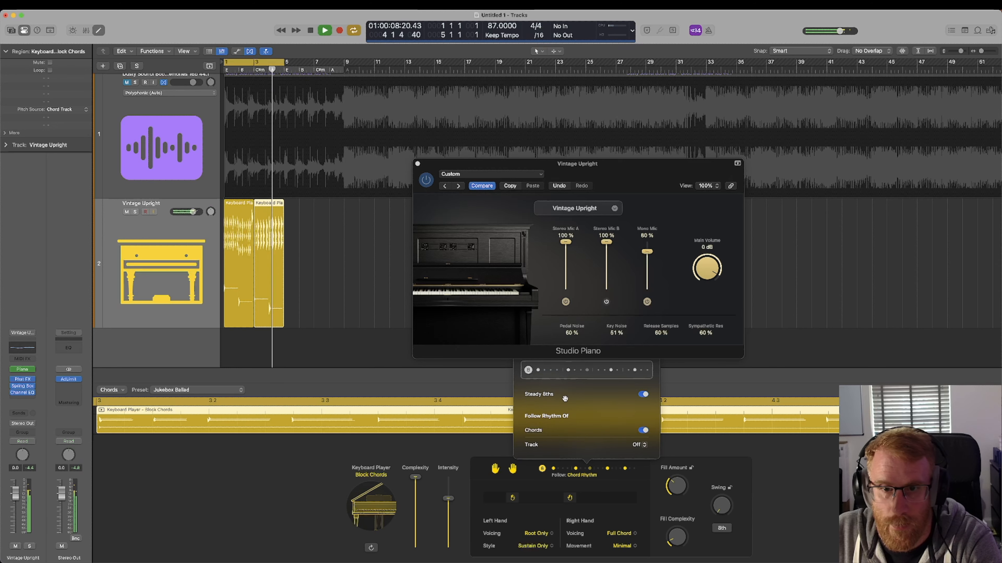
left_click(643, 394)
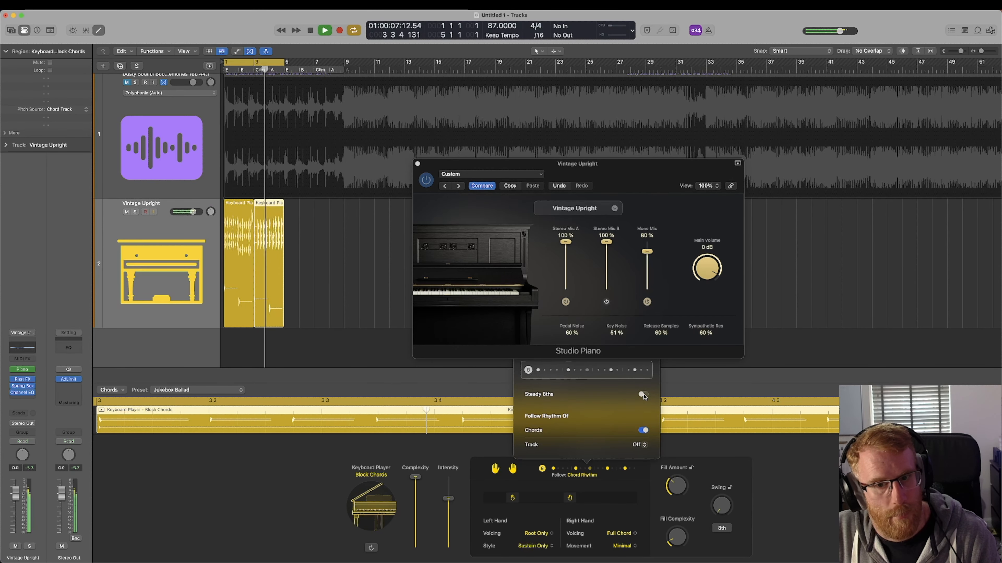
left_click(642, 394)
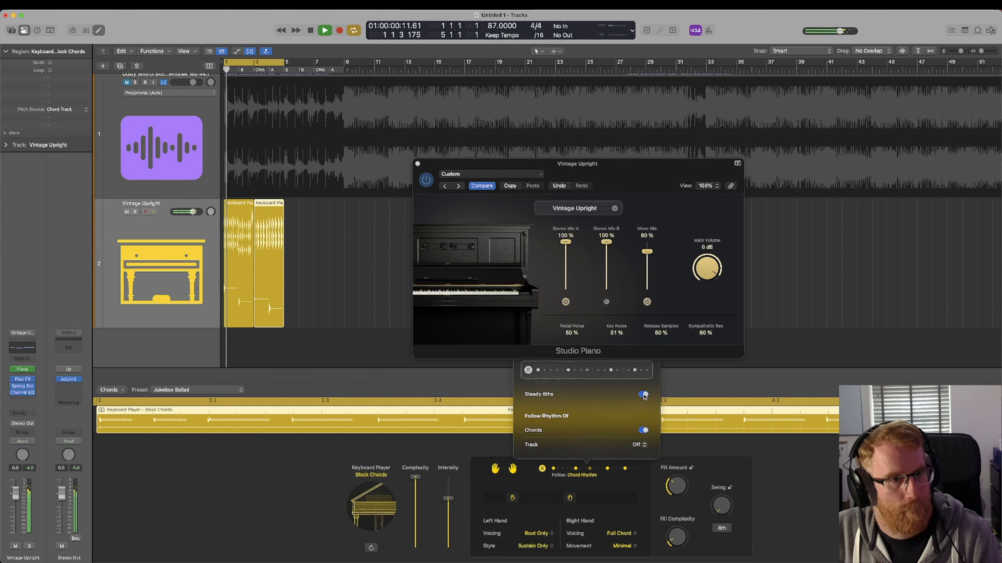
Close the rhythm pattern settings and set the second Keyboard Player region's left-hand voicing to Root & Fifth
left_click(677, 450)
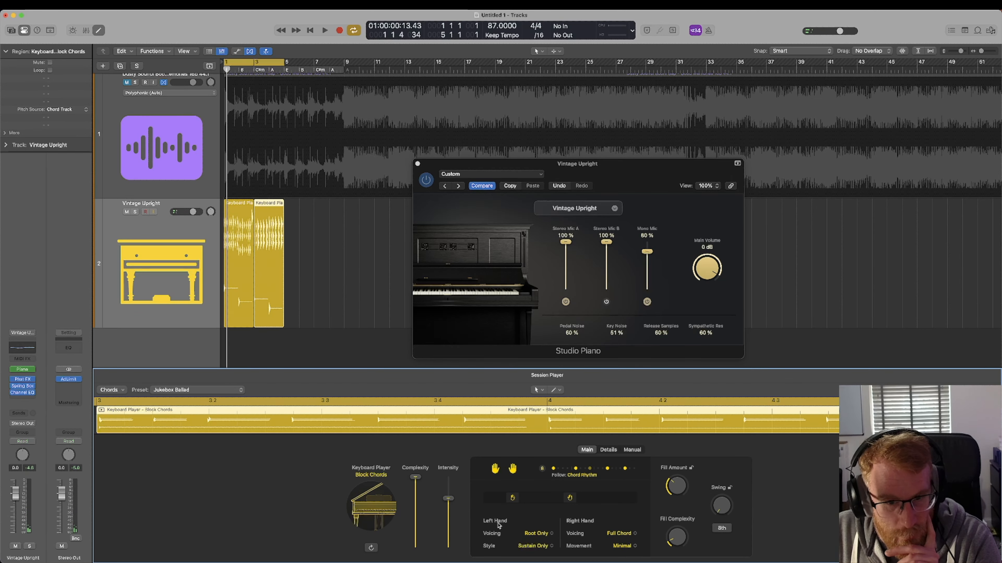
left_click(537, 534)
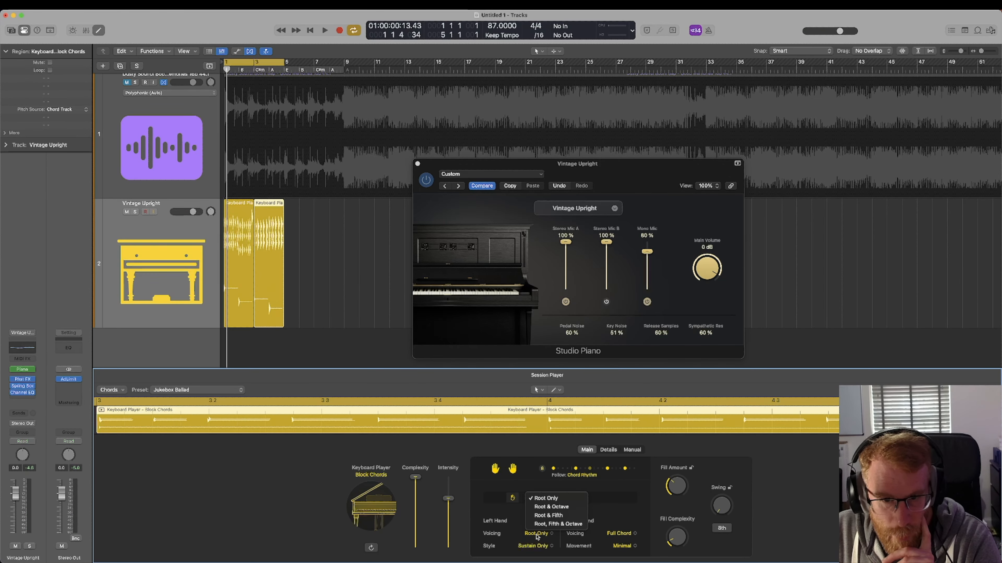
left_click(314, 227)
left_click(537, 534)
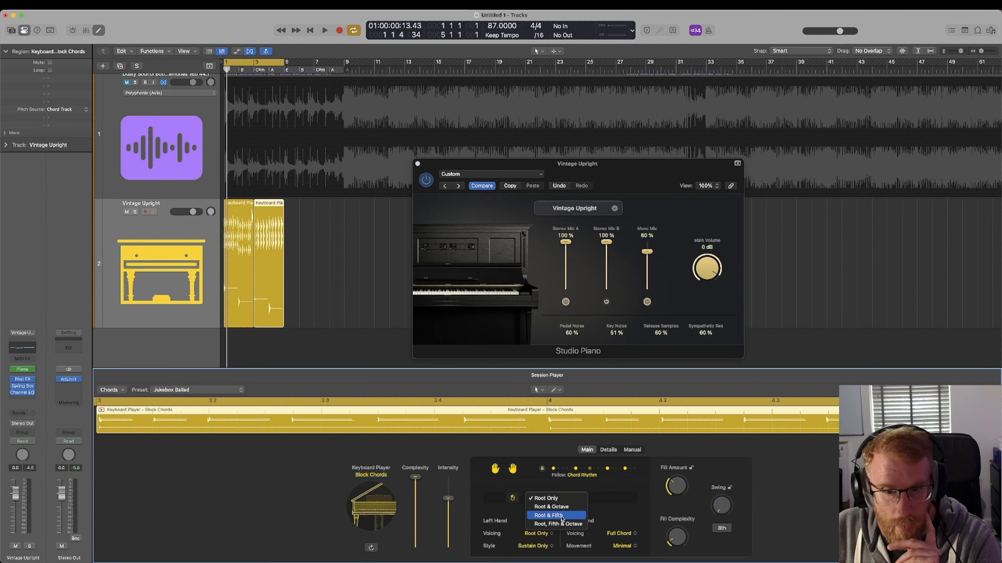
left_click(562, 516)
Set the second region's right-hand movement to Small Range and voicing to 4+ Voice, and start playback
left_click(622, 546)
left_click(638, 520)
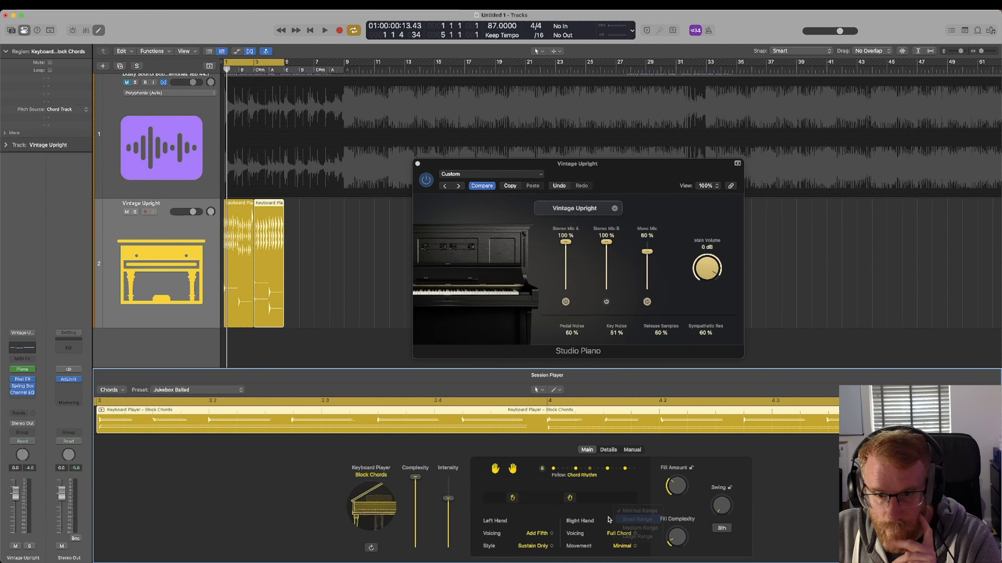
left_click(620, 533)
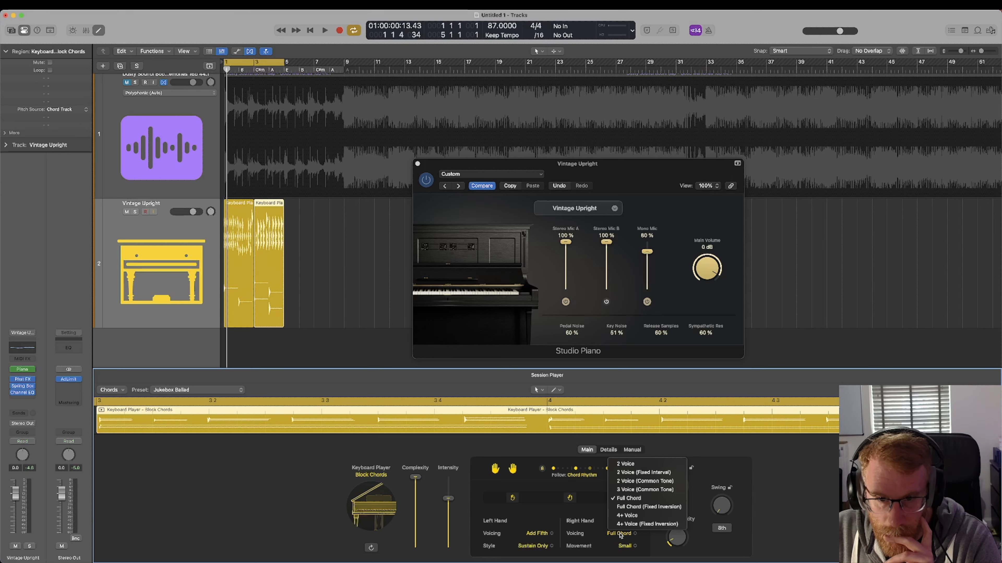
left_click(627, 516)
key("space")
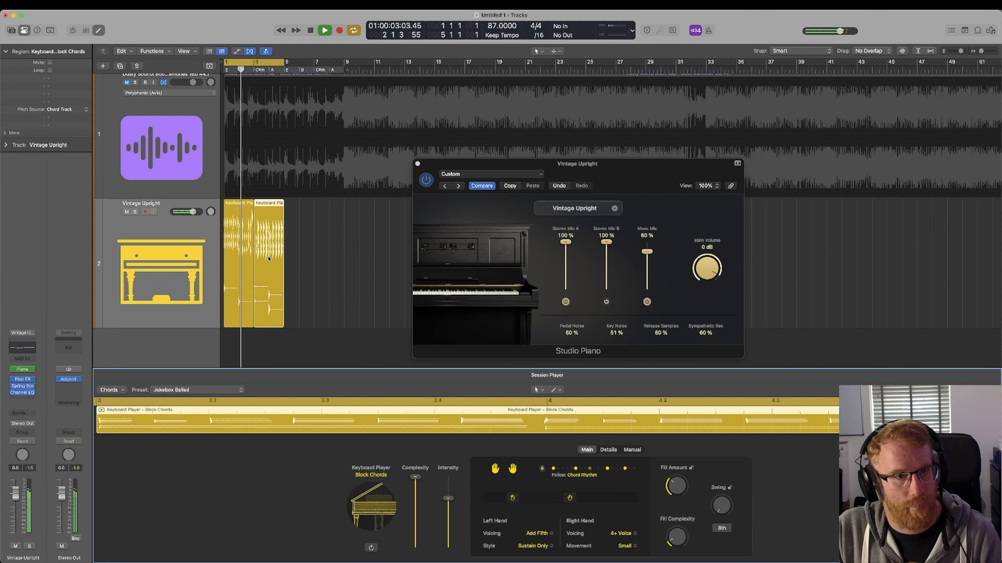
Raise the first Keyboard Player region's fill complexity to 30 %, and with both regions selected, increase the swing slightly
left_click(245, 260)
left_click_drag(669, 538, 681, 518)
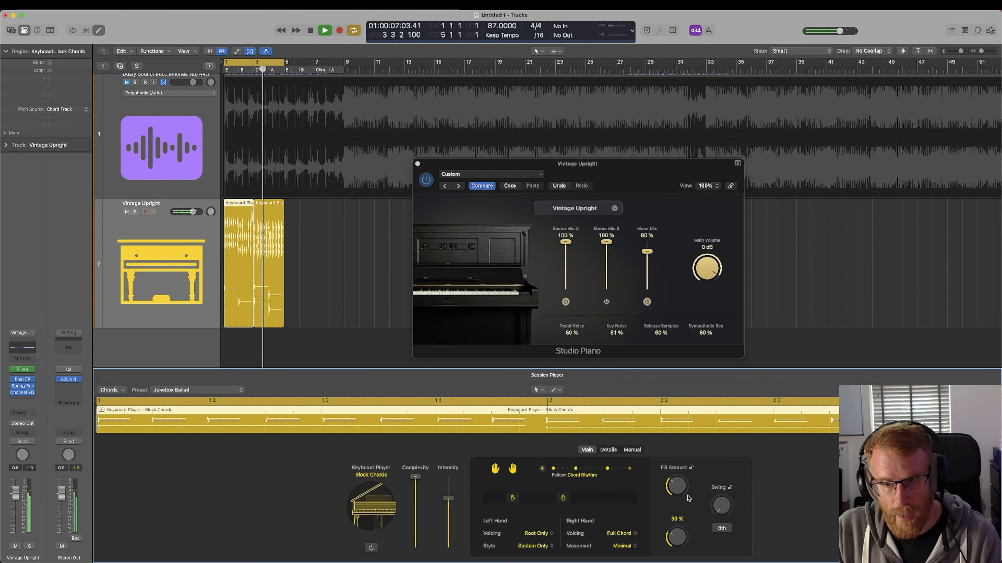
left_click(318, 239)
left_click_drag(318, 239, 245, 258)
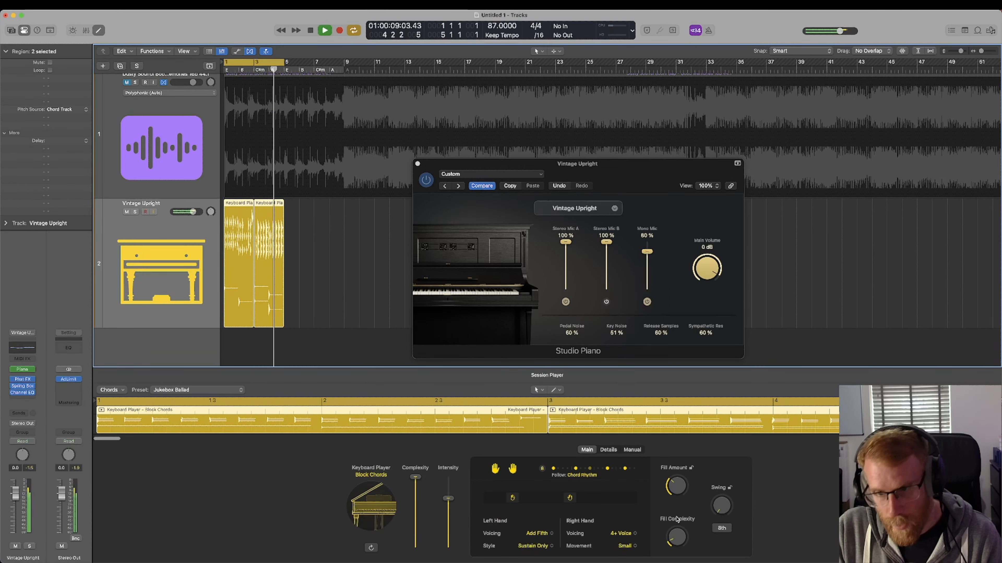
left_click_drag(723, 513, 722, 503)
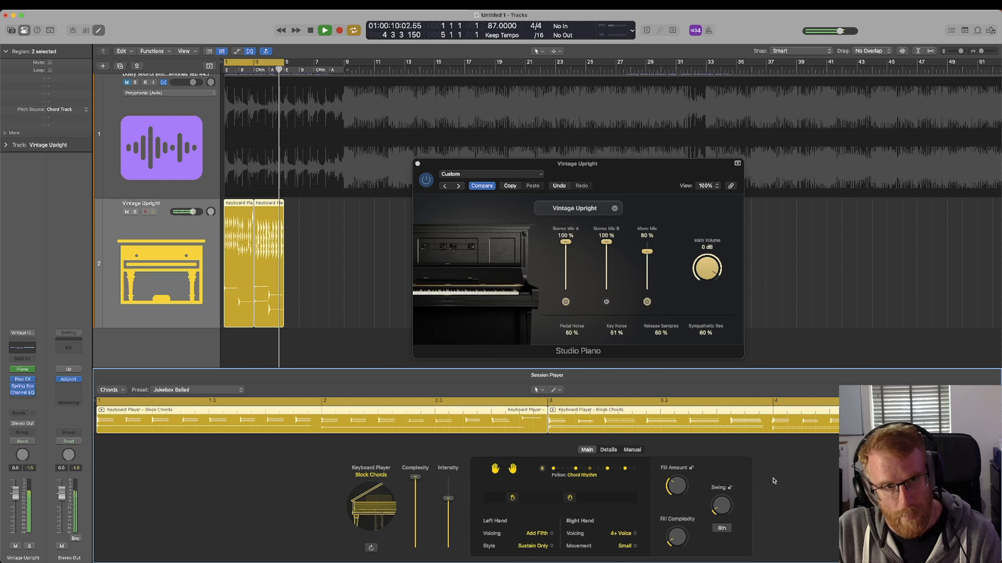
Select only the second Keyboard Player region, listen to the cycled passage, and stop playback
left_click(306, 253)
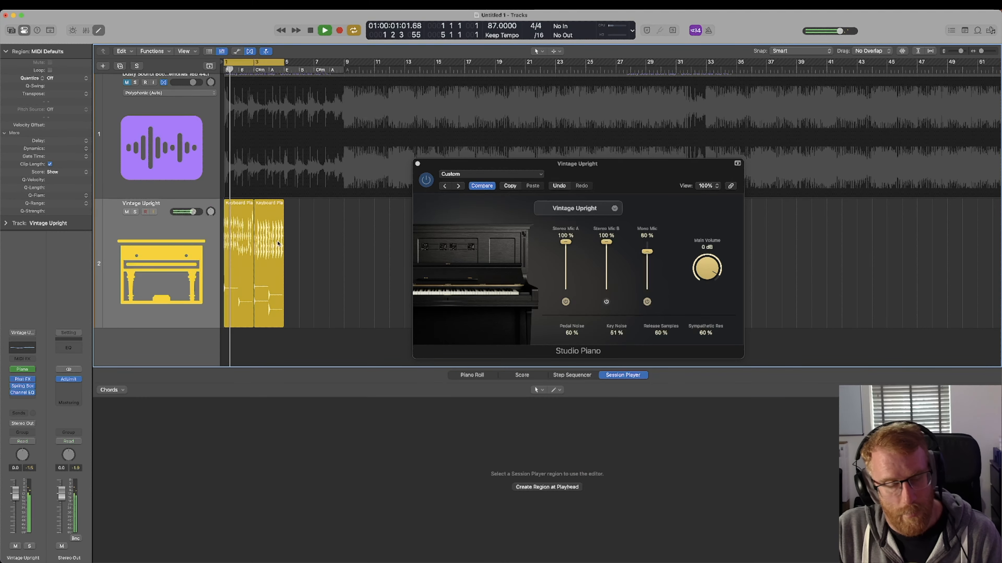
left_click(278, 244)
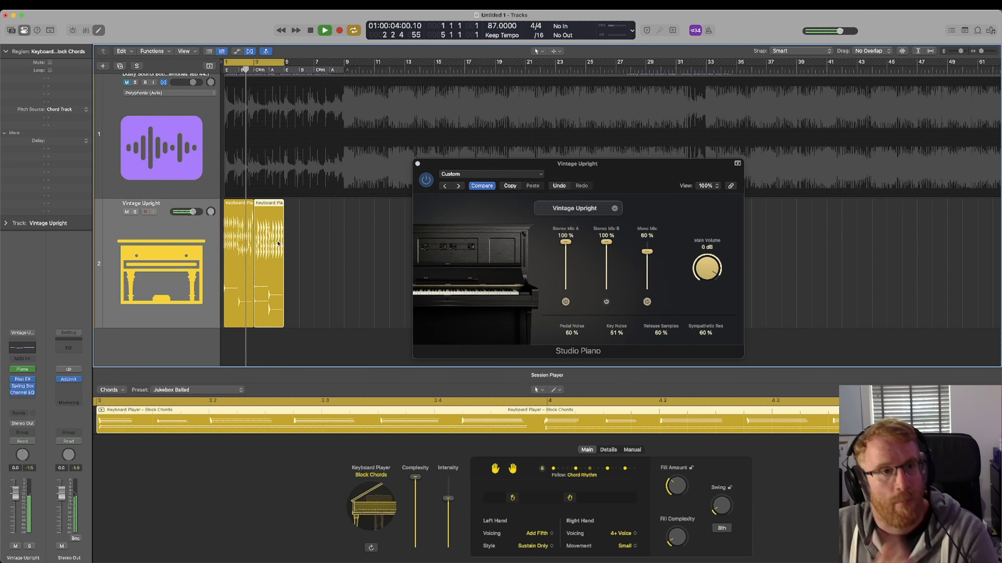
key("space")
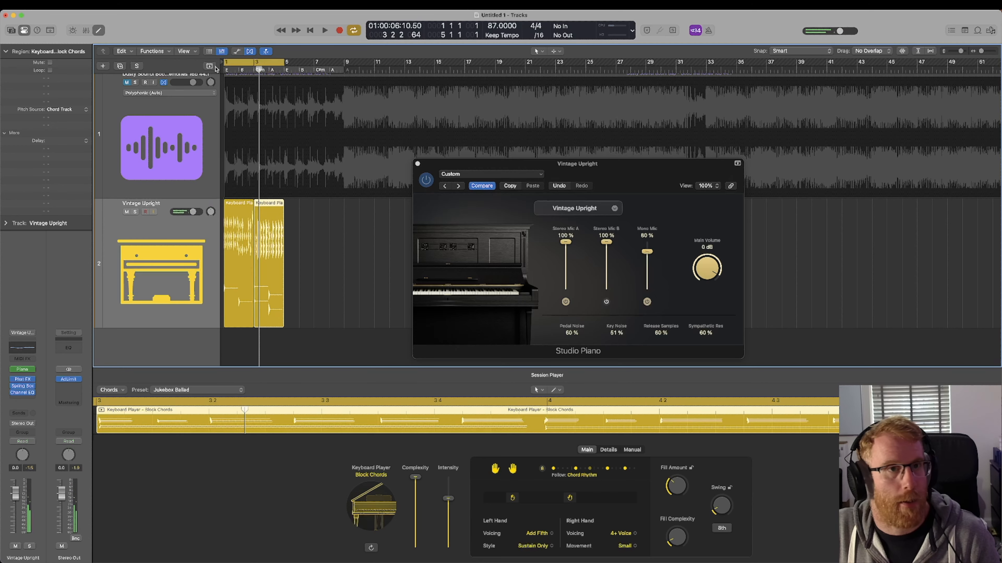
Show the global tracks, change the chord track's progression to ii – I – vi – V, and start playback
left_click(209, 66)
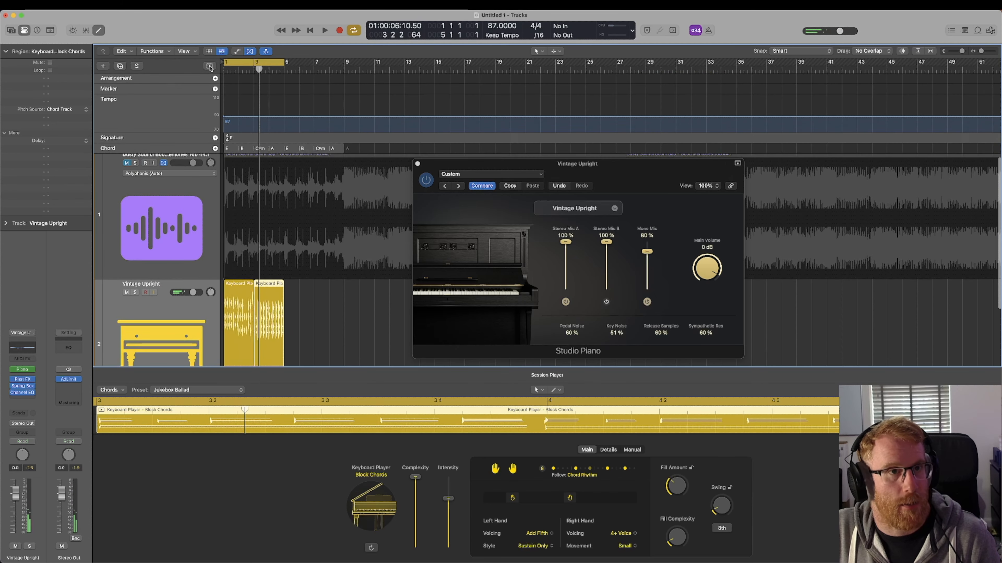
right_click(259, 150)
mouse_move(273, 154)
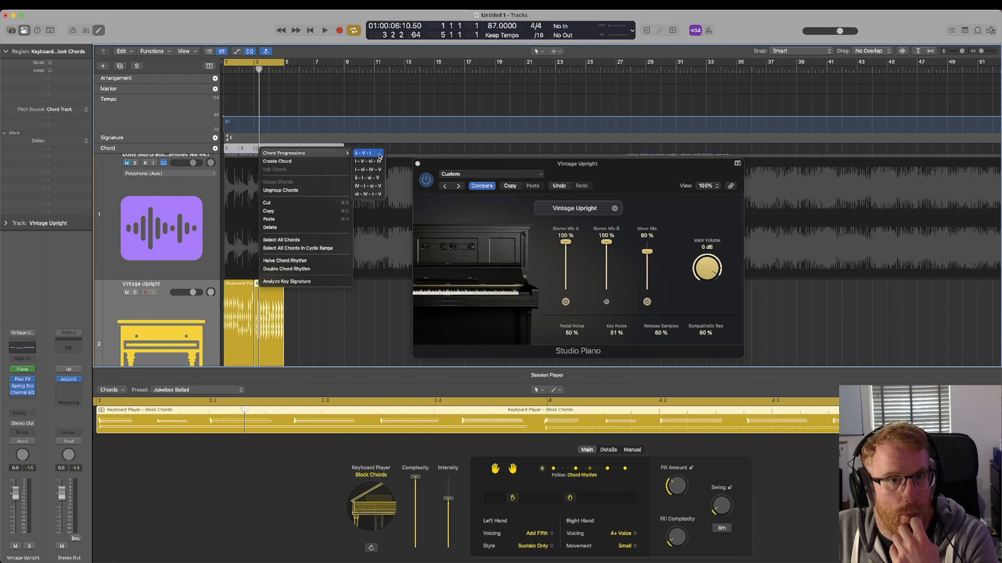
left_click(372, 178)
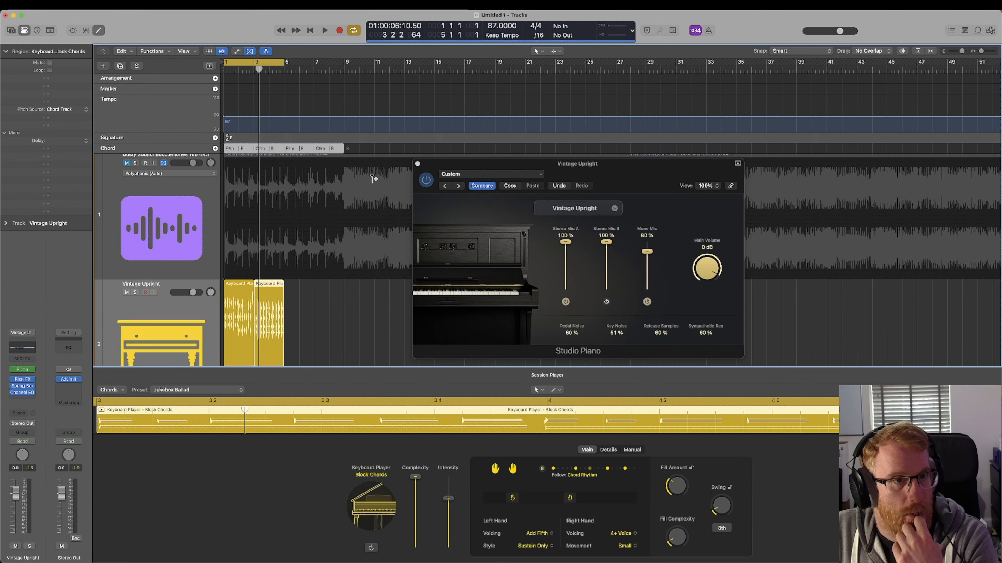
key("space")
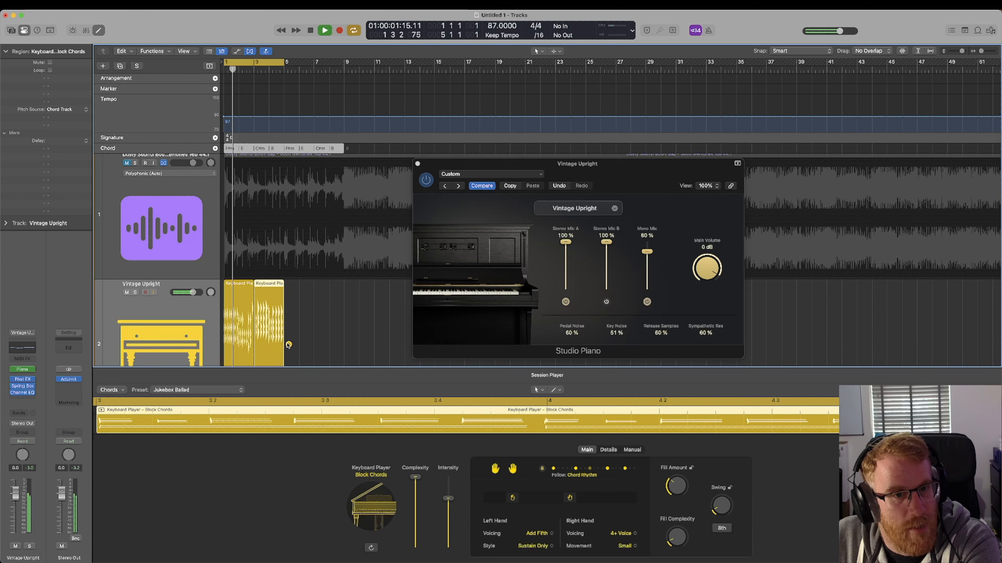
Add a third Keyboard Player region at the end of the Vintage Upright track, spanning bar 5 to bar 9
left_click_drag(289, 344, 403, 345)
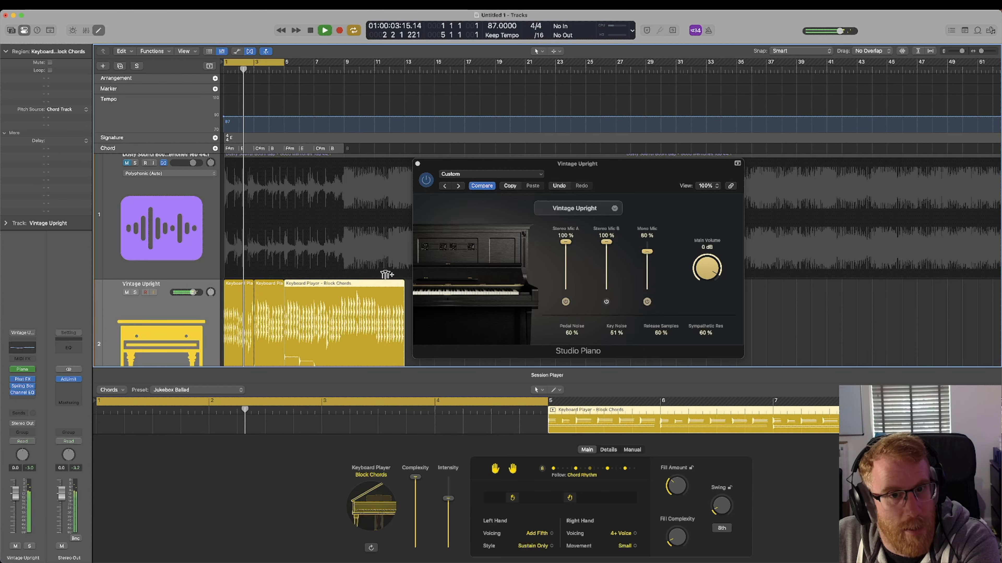
scroll(388, 261, "down", 3)
left_click_drag(402, 337, 344, 333)
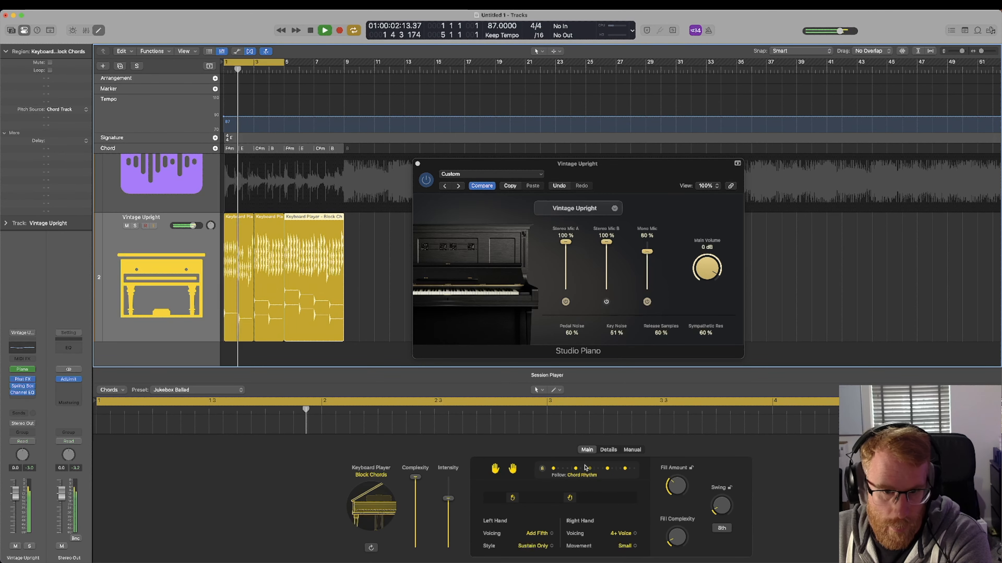
Adjust the Grace Notes amount in the keyboard player's performance details
left_click(608, 449)
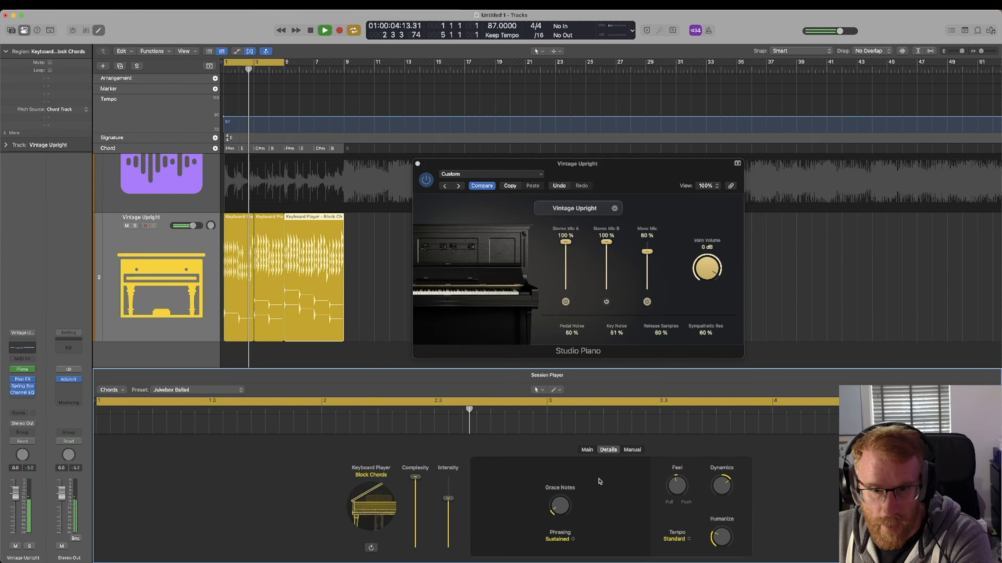
left_click_drag(562, 507, 564, 494)
left_click(587, 450)
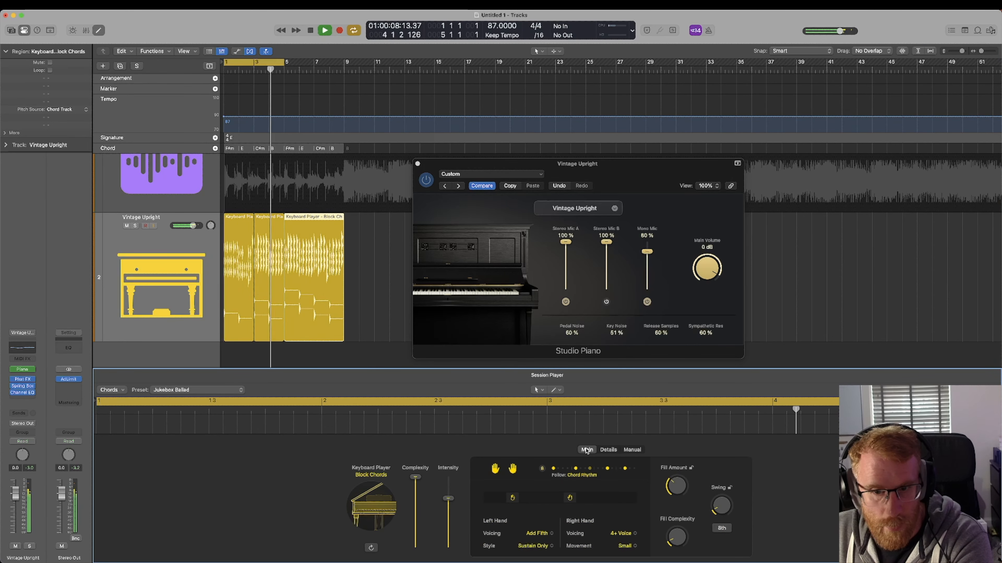
left_click(581, 471)
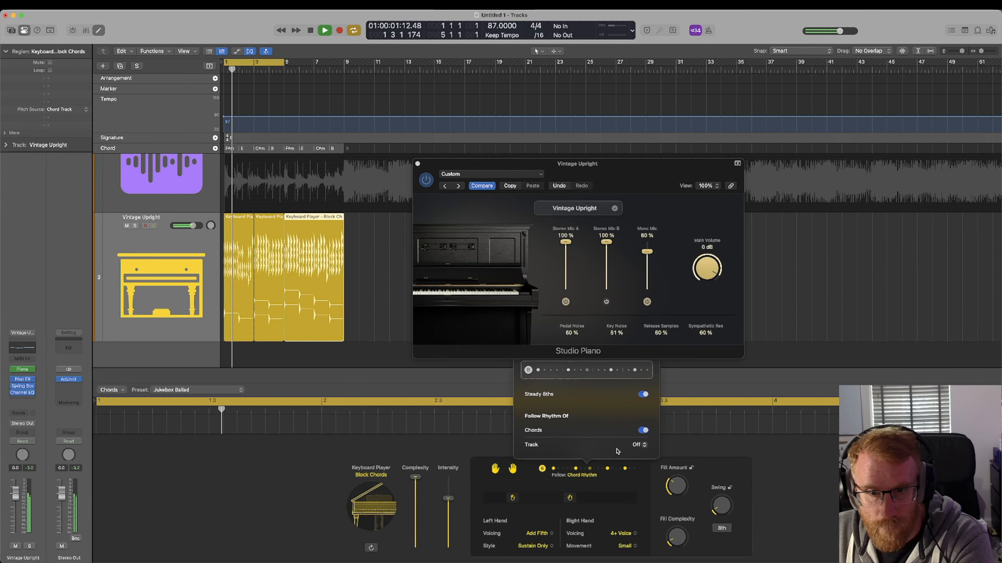
left_click(639, 446)
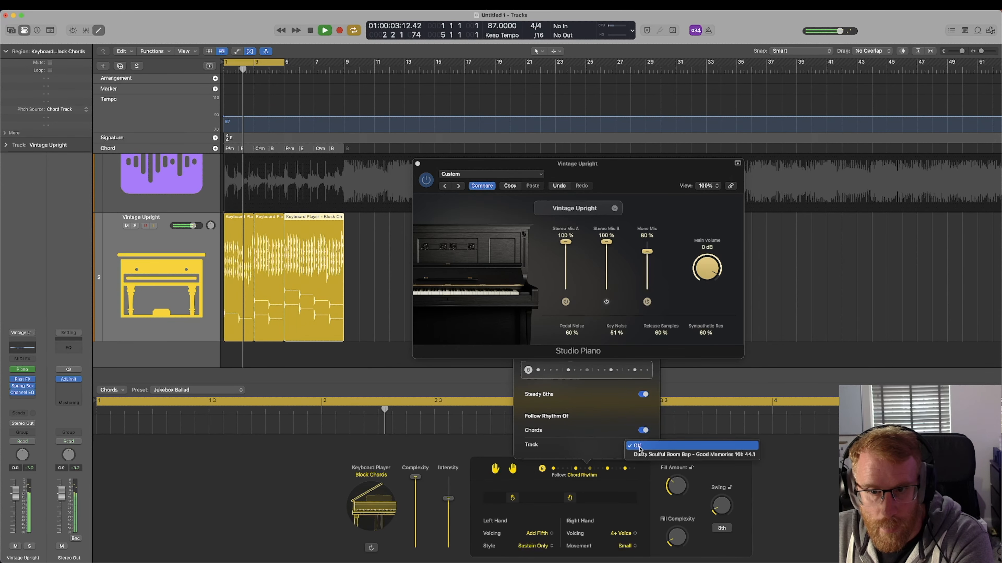
left_click(809, 469)
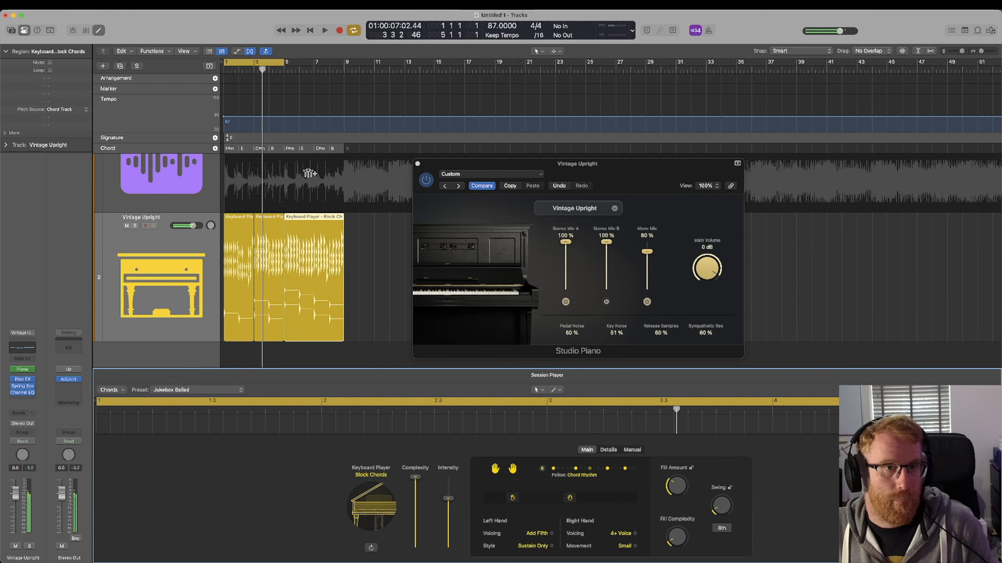
Make all three Keyboard Player regions follow the rhythm of the Dusty Soulful Boom Bap - Good Memories track
left_click(186, 186)
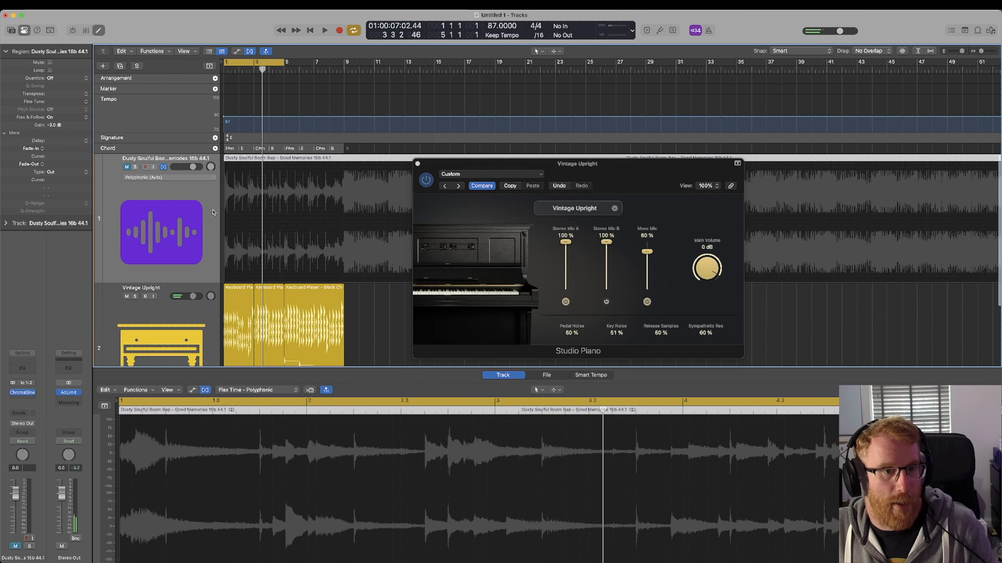
scroll(201, 196, "down", 3)
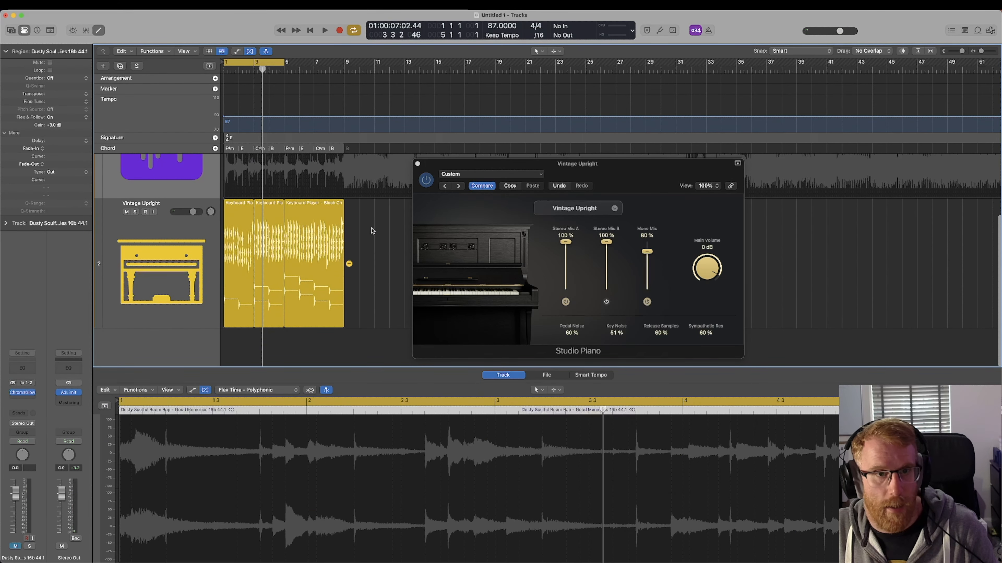
left_click_drag(368, 231, 245, 270)
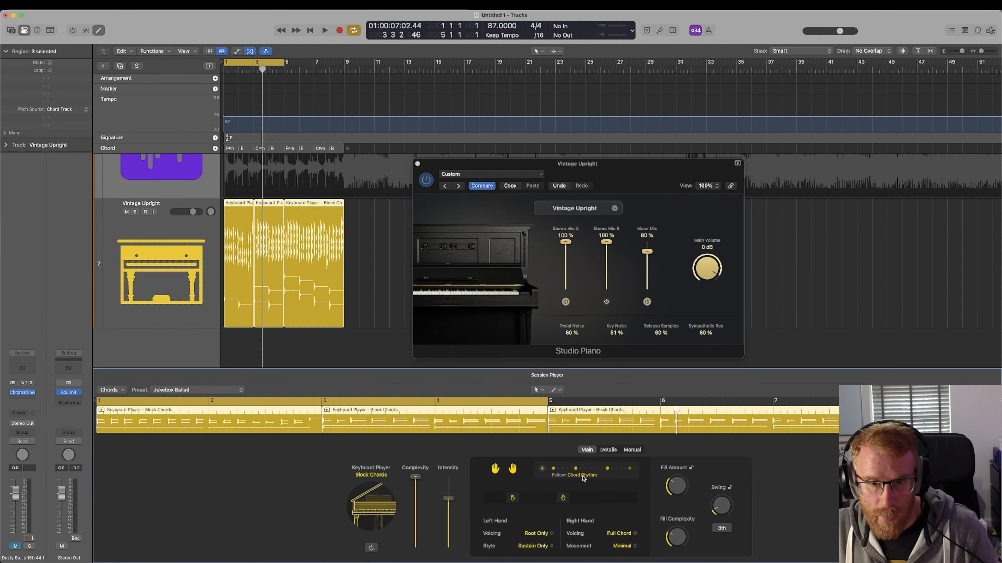
left_click(581, 475)
left_click(635, 448)
left_click(636, 454)
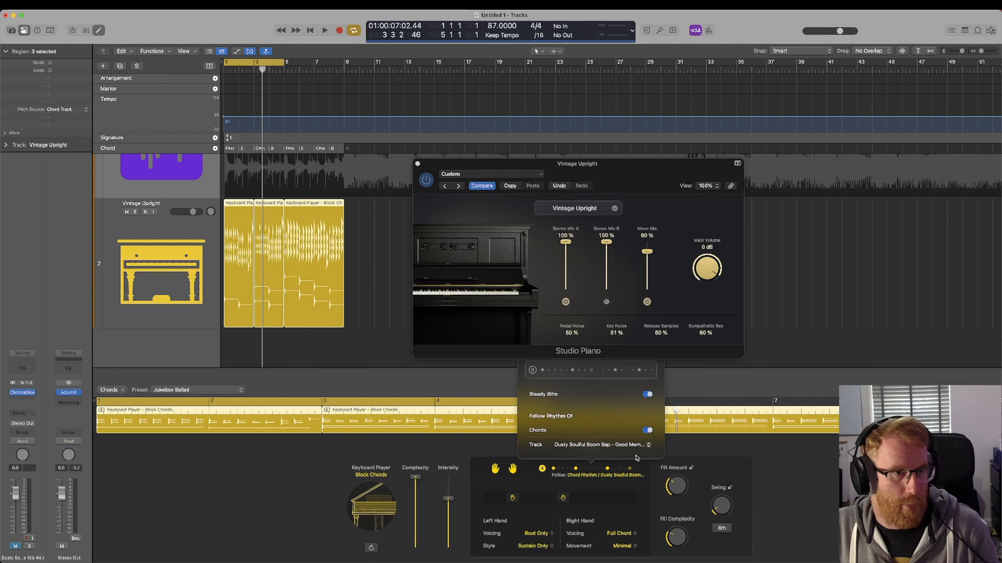
Set the cycle range to the three selected piano regions, bars 1 to 9, and listen to the loop
key("space")
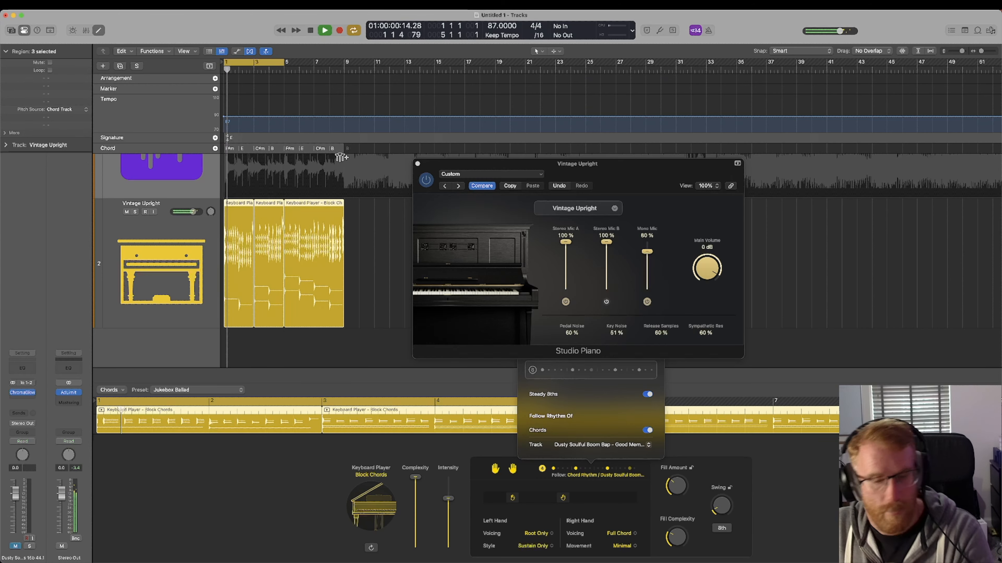
key("super+u")
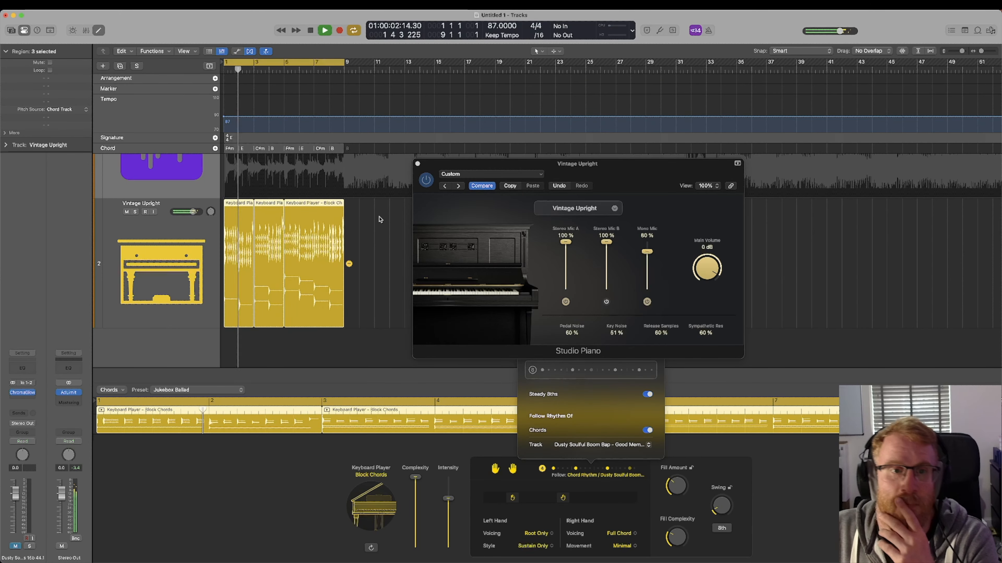
left_click(372, 209)
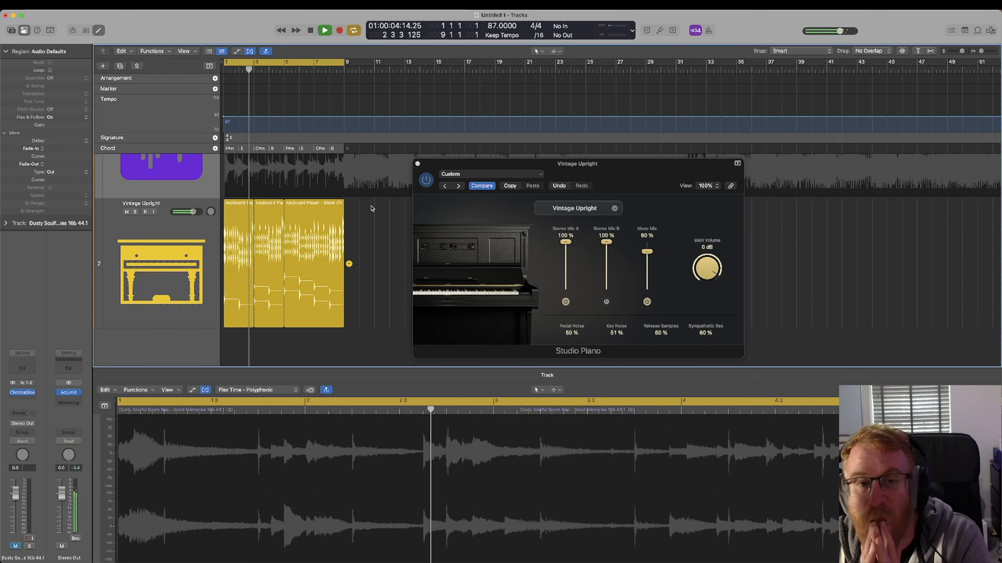
left_click(189, 225)
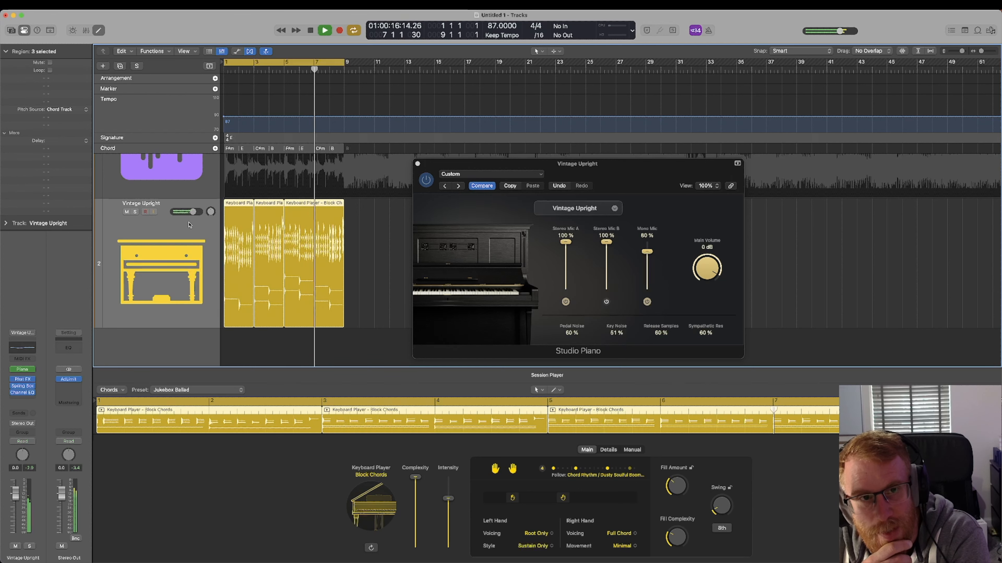
left_click(364, 231)
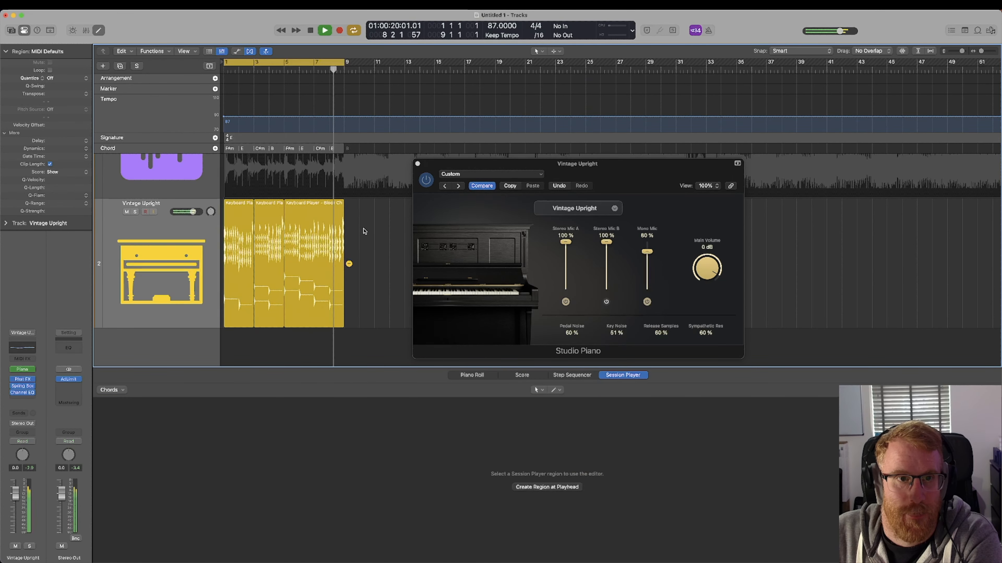
Set the third region's right-hand movement to Large Range and its voicing to 4+ Voice (Fixed Inversion)
left_click(320, 228)
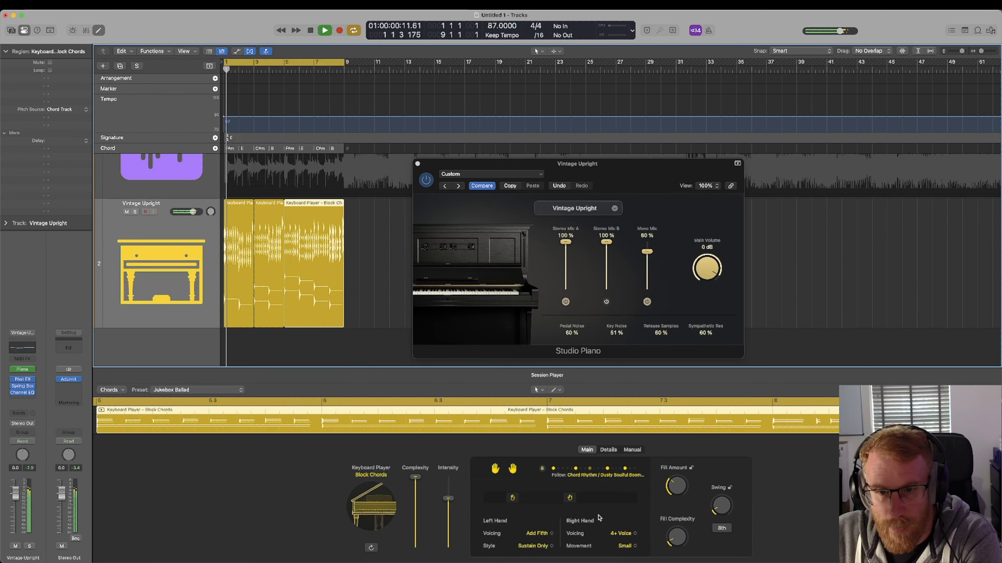
left_click(634, 549)
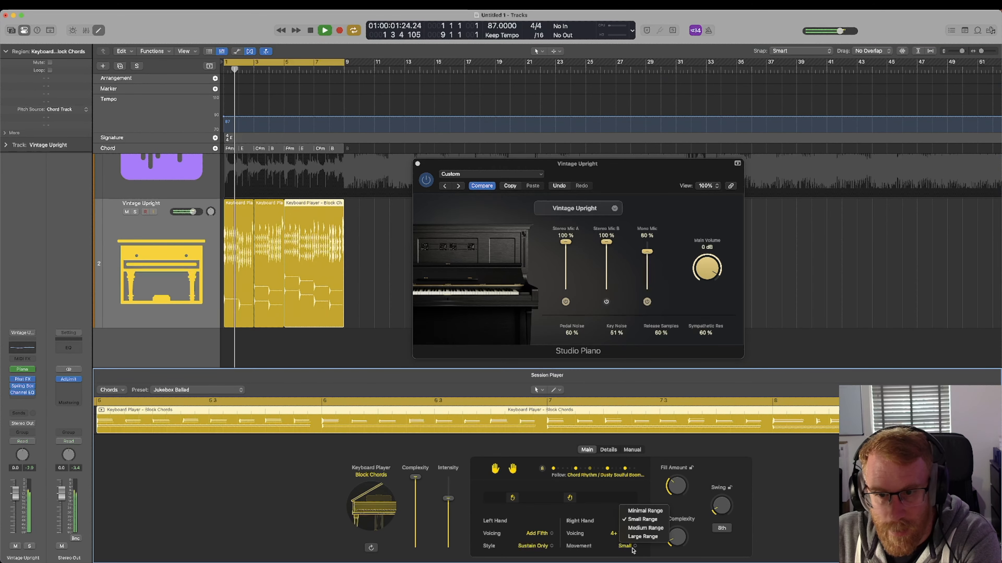
left_click(641, 537)
left_click(621, 533)
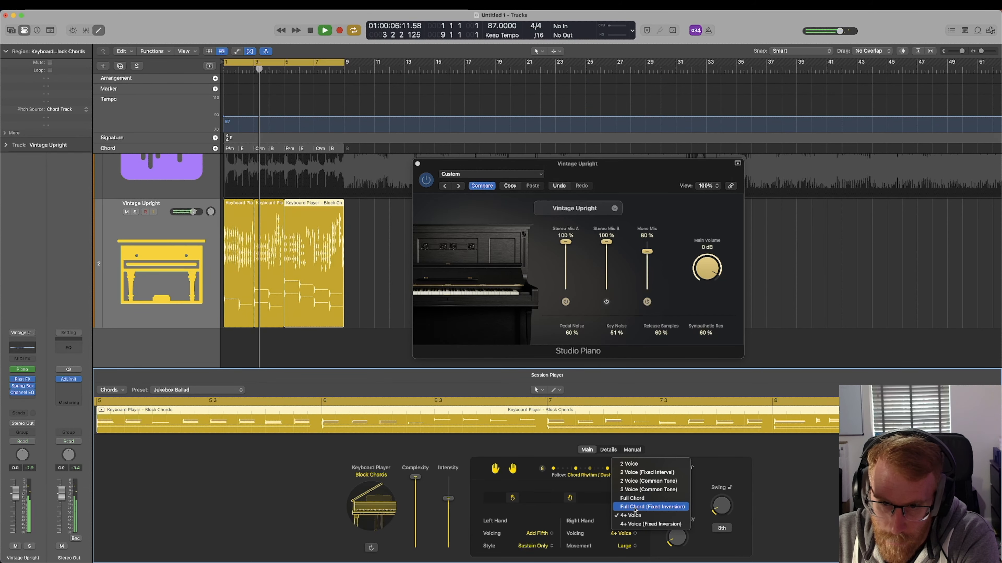
left_click(639, 524)
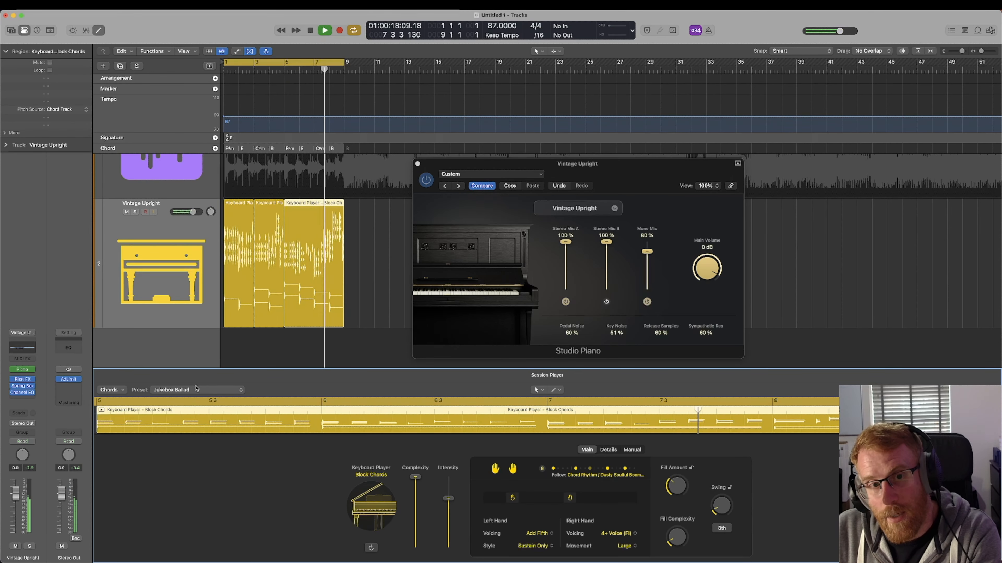
Replace the Vintage Upright track's instrument with the stereo version of Native Instruments Kontakt 7
mouse_move(32, 371)
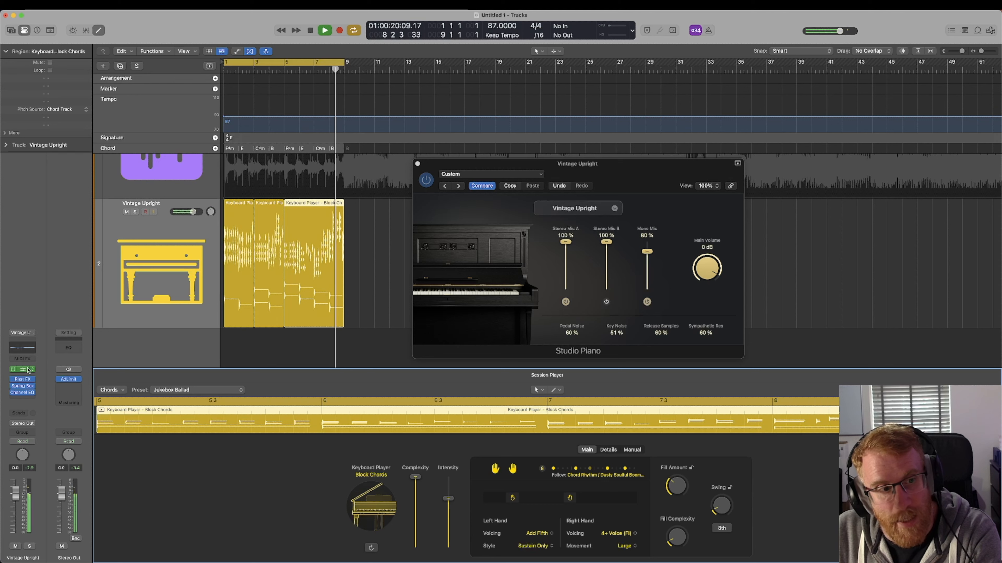
left_click(32, 371)
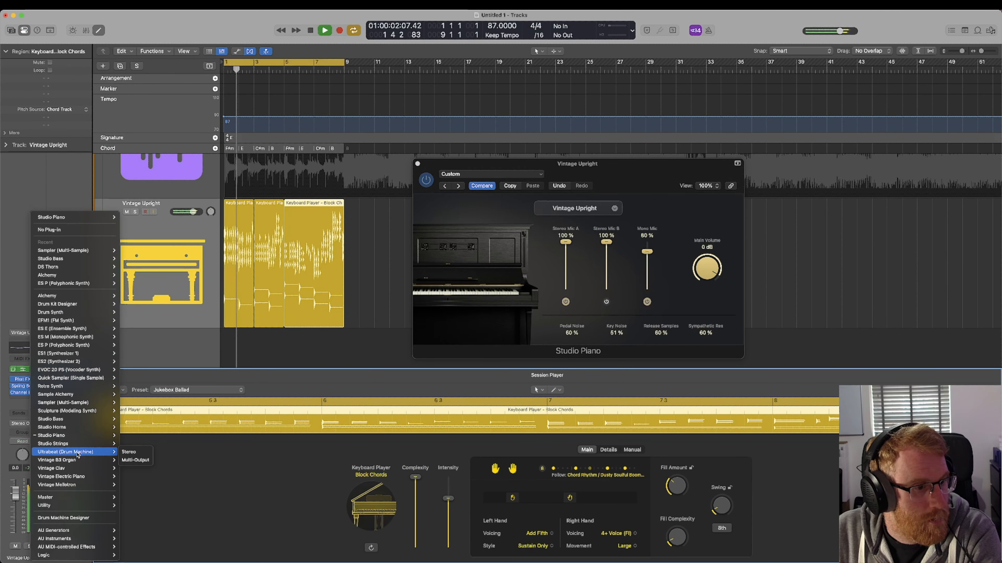
mouse_move(90, 539)
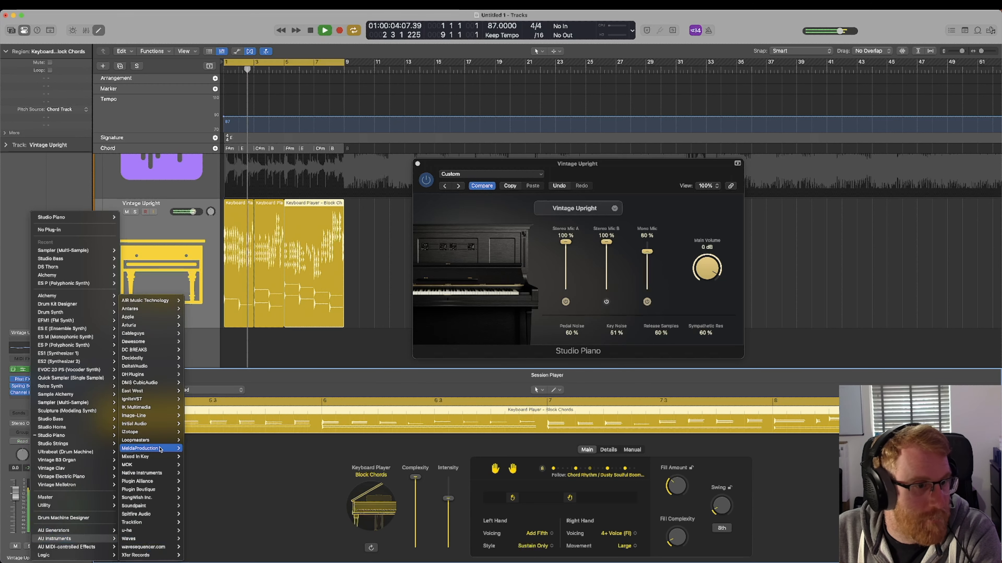
mouse_move(173, 382)
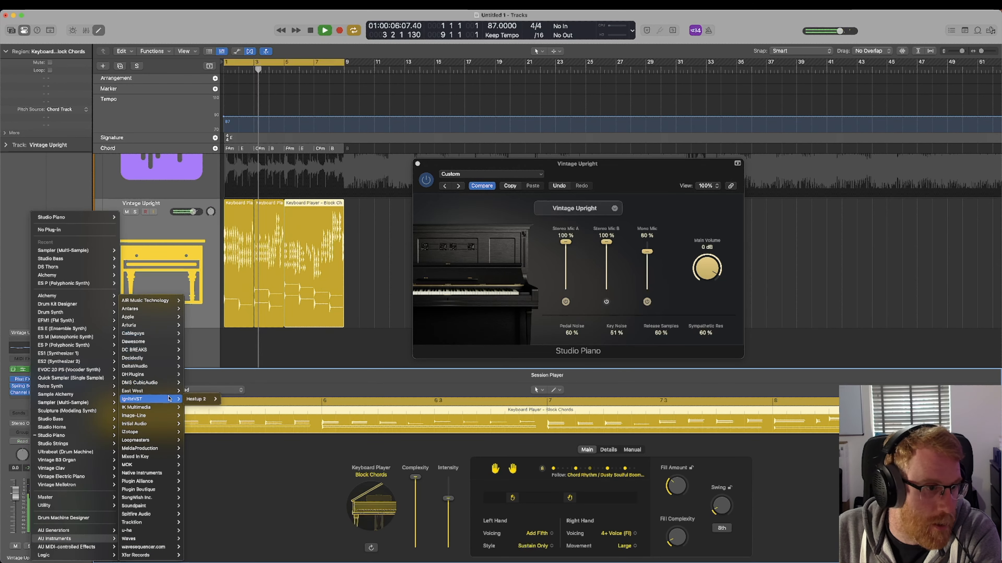
mouse_move(163, 474)
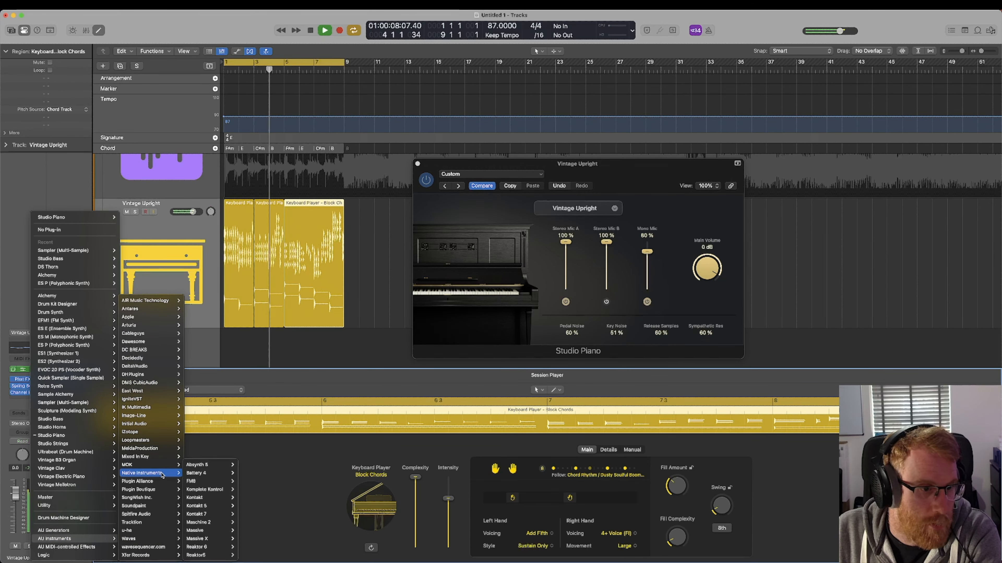
mouse_move(209, 515)
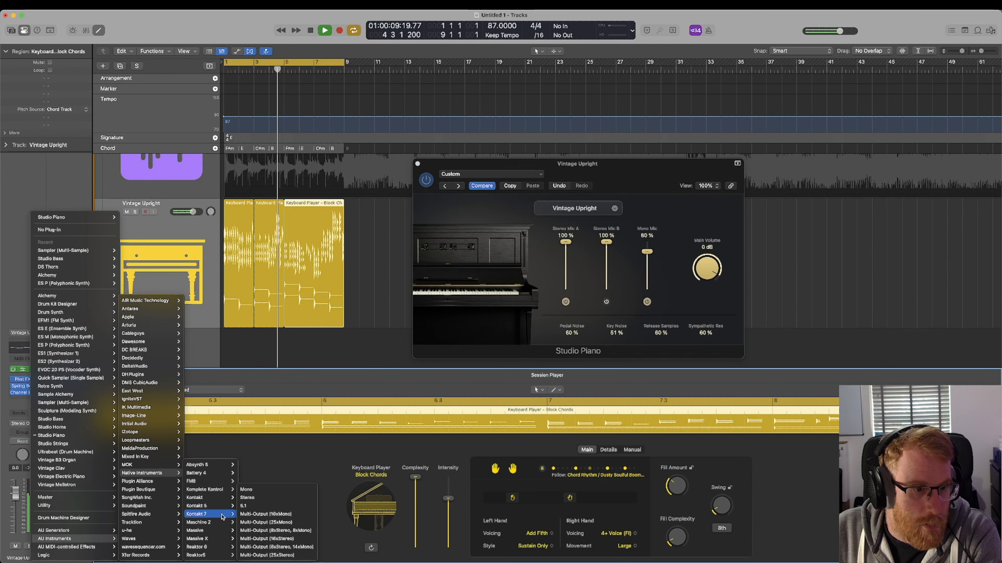
left_click(267, 498)
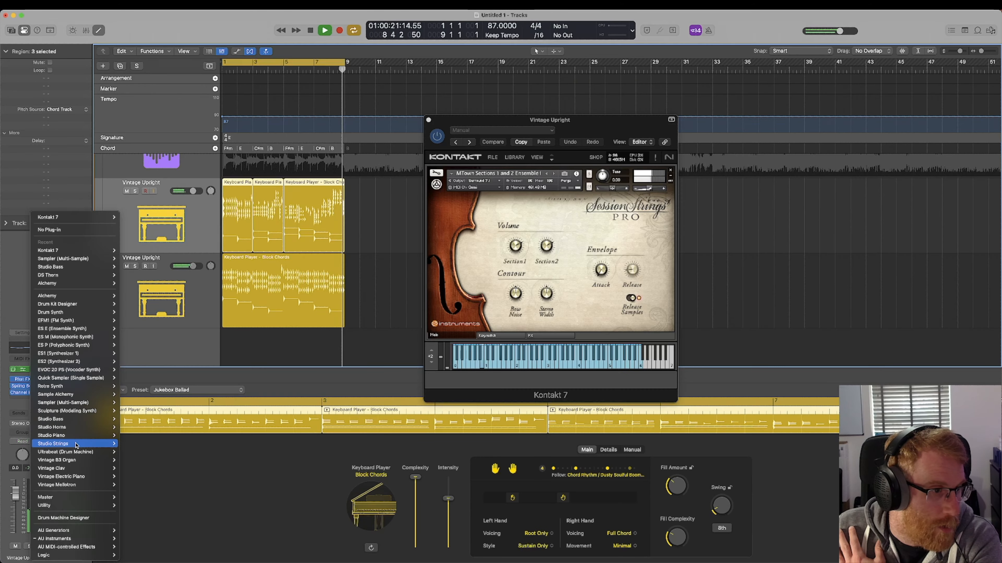
Load Studio Strings on the upper Vintage Upright track, set its articulation to Staccato, and play the loop
left_click(130, 452)
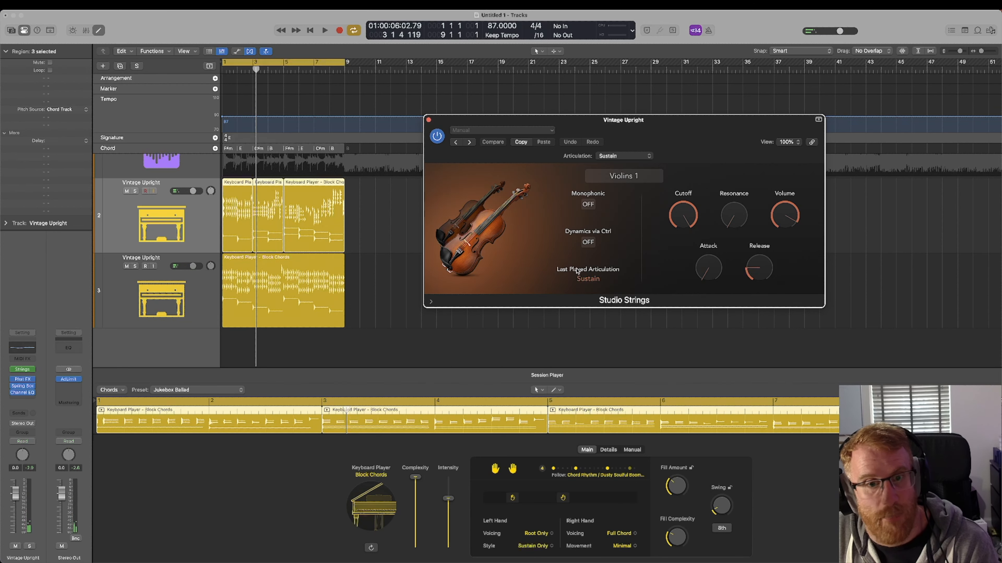
left_click(217, 226)
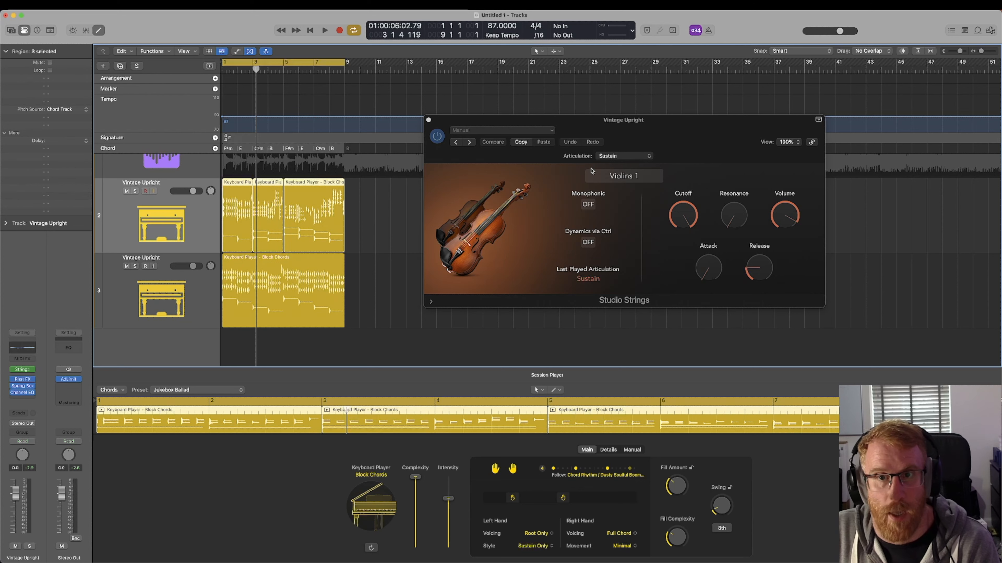
left_click(627, 158)
left_click(631, 170)
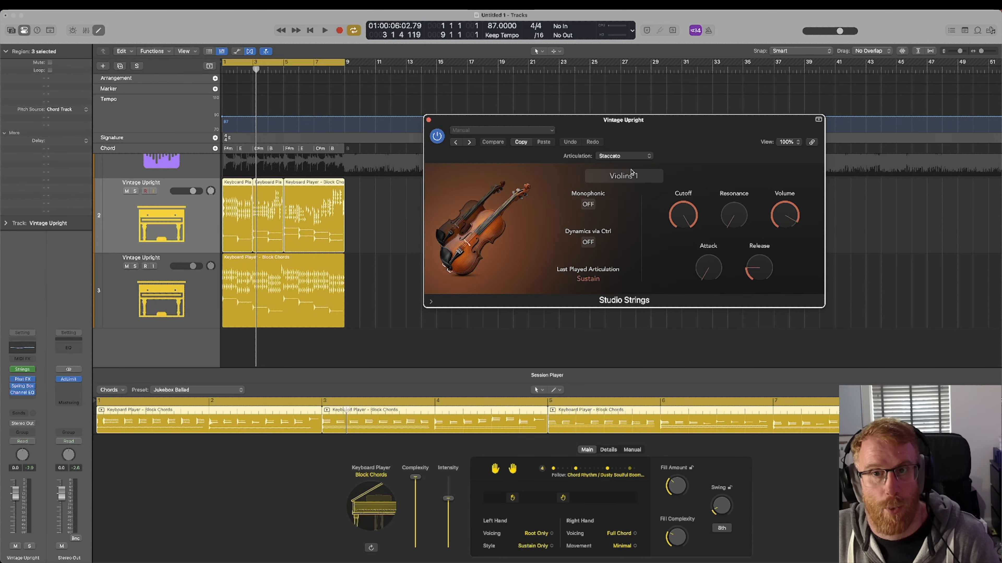
key("space")
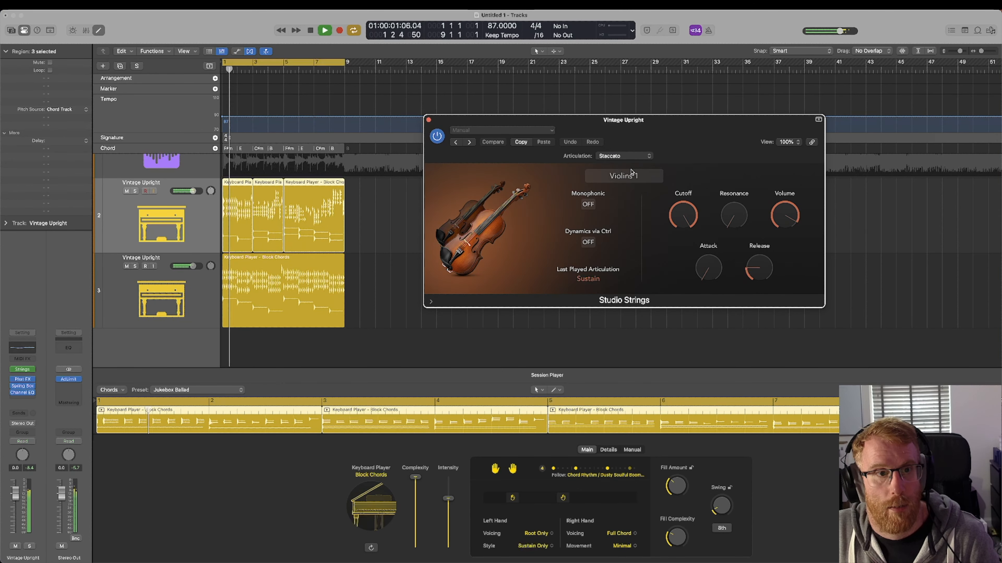
Switch Studio Strings from Violins 1 to Small Section and lower its volume to -25 dB while the loop plays
left_click_drag(783, 229, 783, 213)
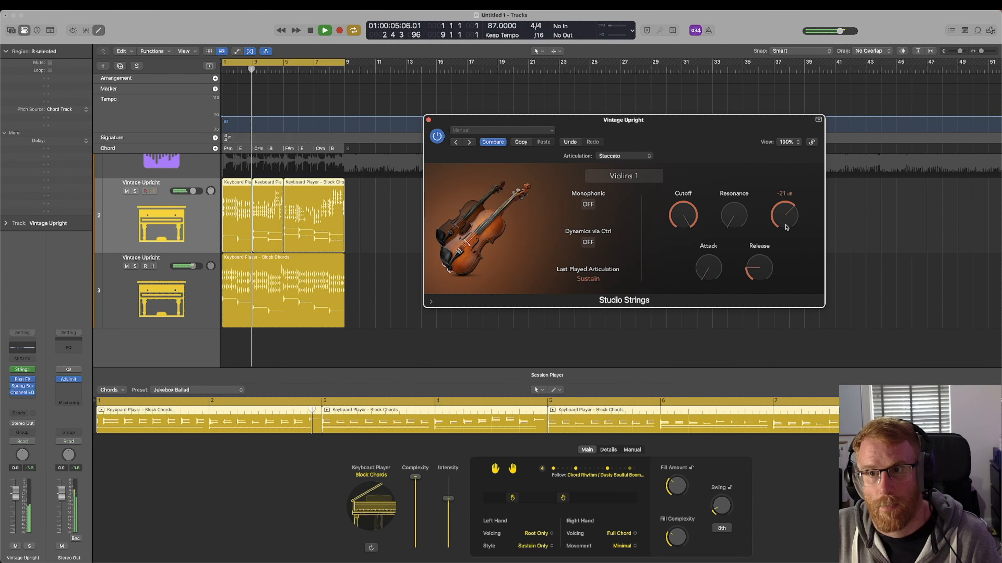
left_click(630, 180)
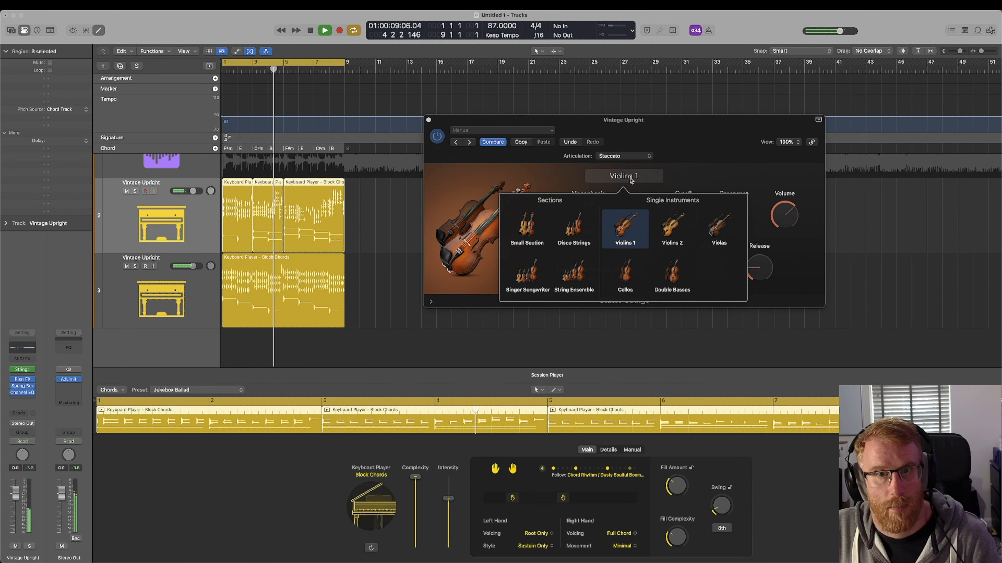
left_click(529, 226)
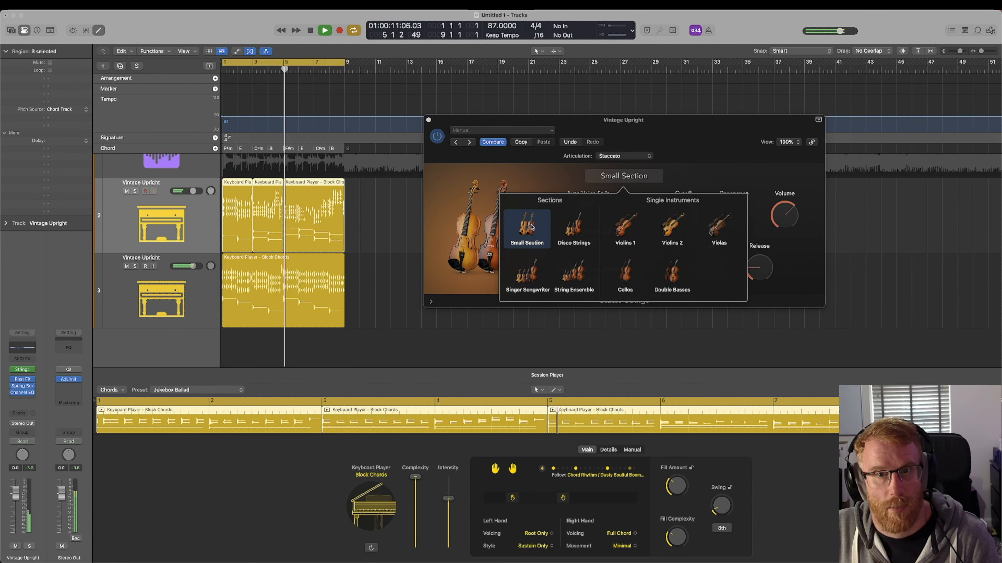
left_click(699, 144)
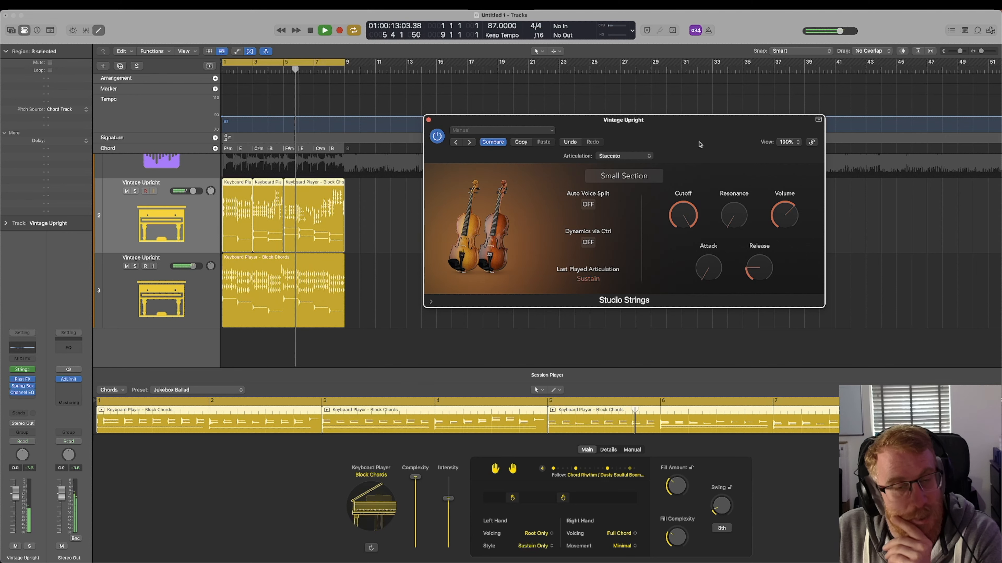
left_click_drag(789, 220, 788, 228)
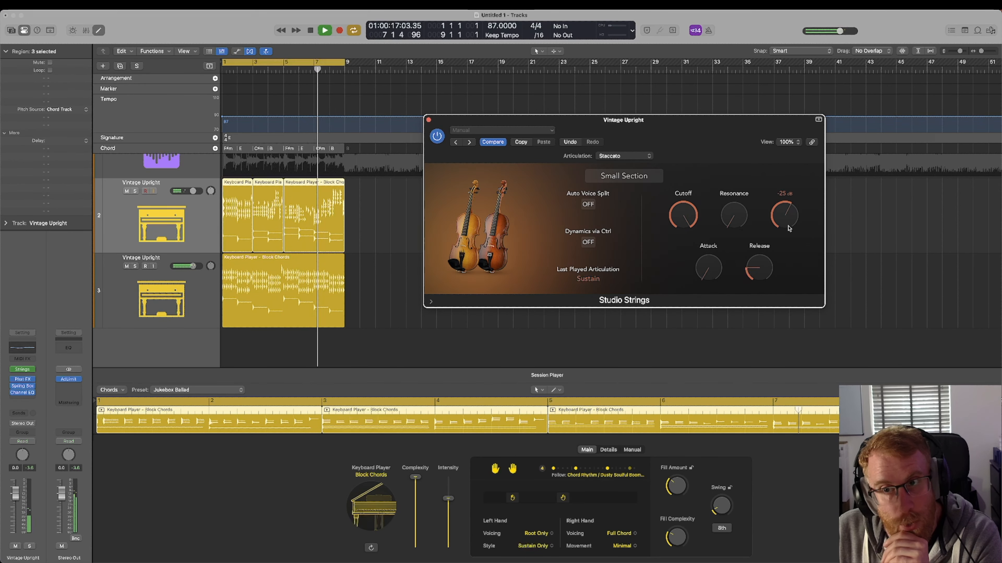
Replace the region on the lower Vintage Upright track with copies of the upper track's three Block Chords regions
left_click(324, 266)
key("Delete")
left_click_drag(368, 192, 229, 290)
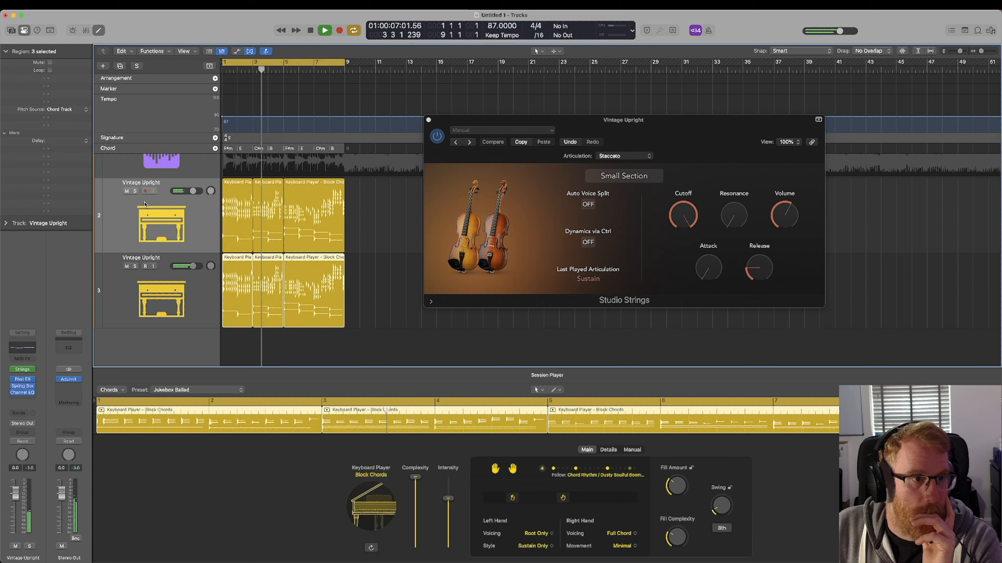
Rename the upper Vintage Upright track as "Smallk section"
double_click(145, 183)
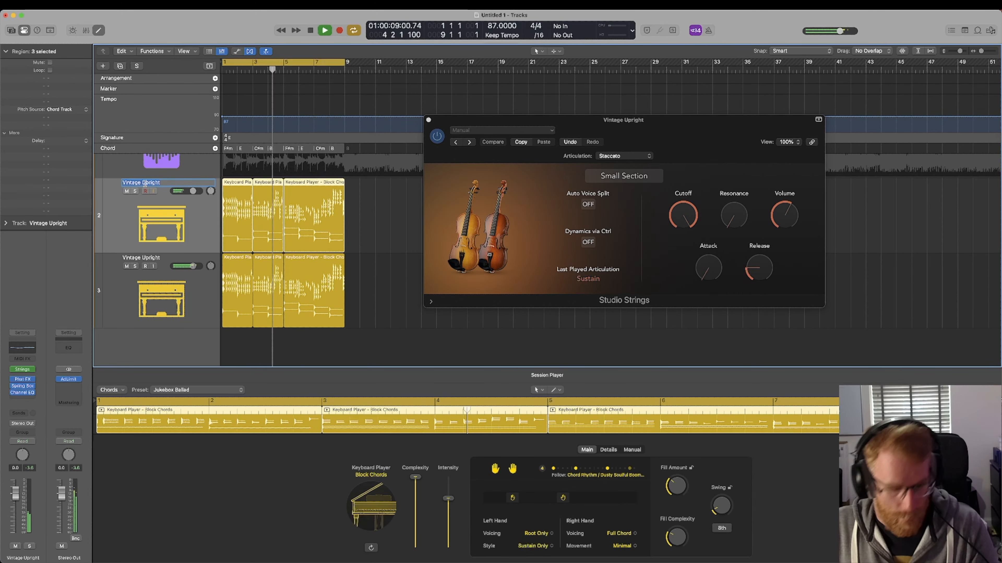
type("Smallk sec")
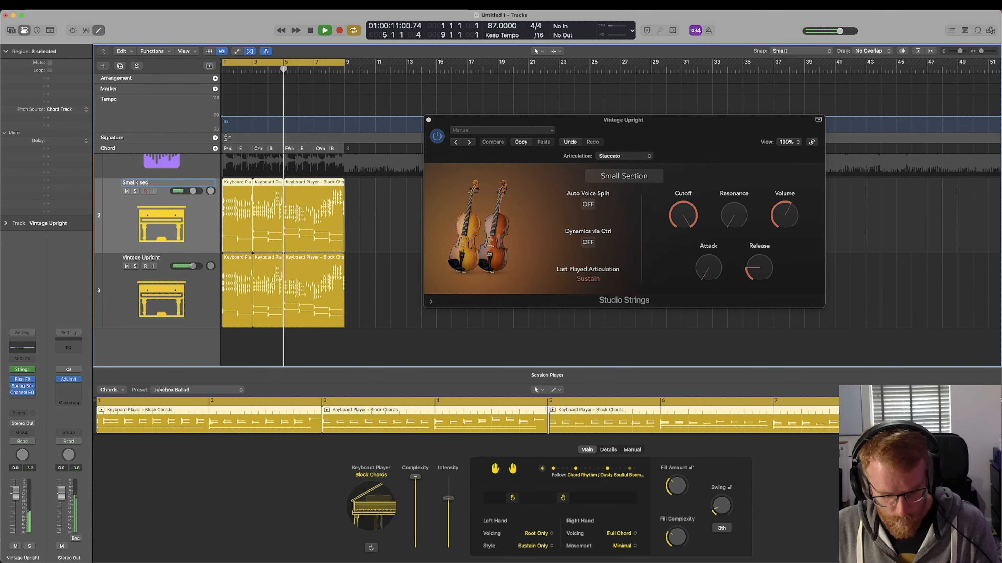
type("tion")
key("Return")
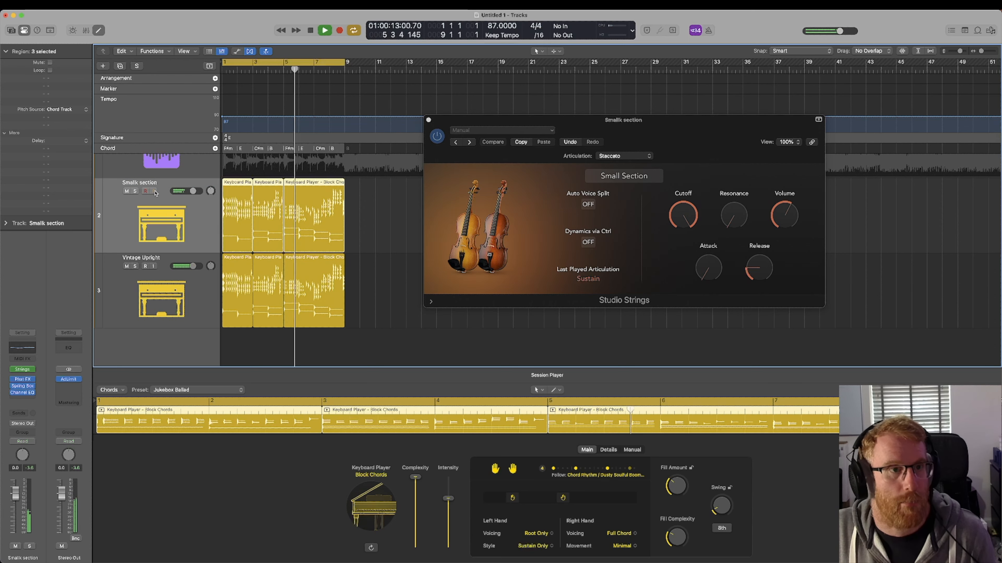
Convert the three Block Chords regions on the Smallk section track to MIDI regions and display their notes for editing
left_click(375, 200)
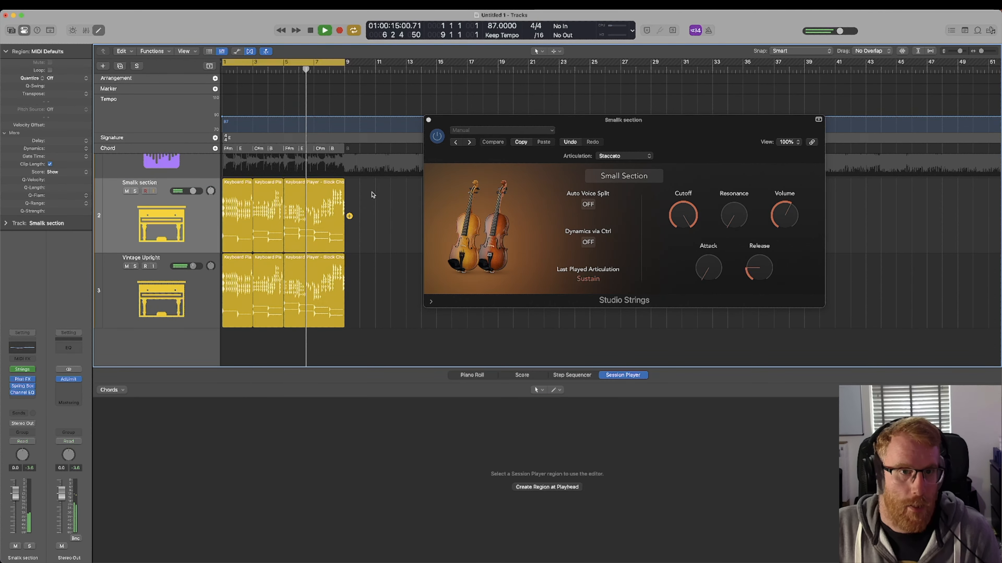
left_click_drag(372, 195, 243, 201)
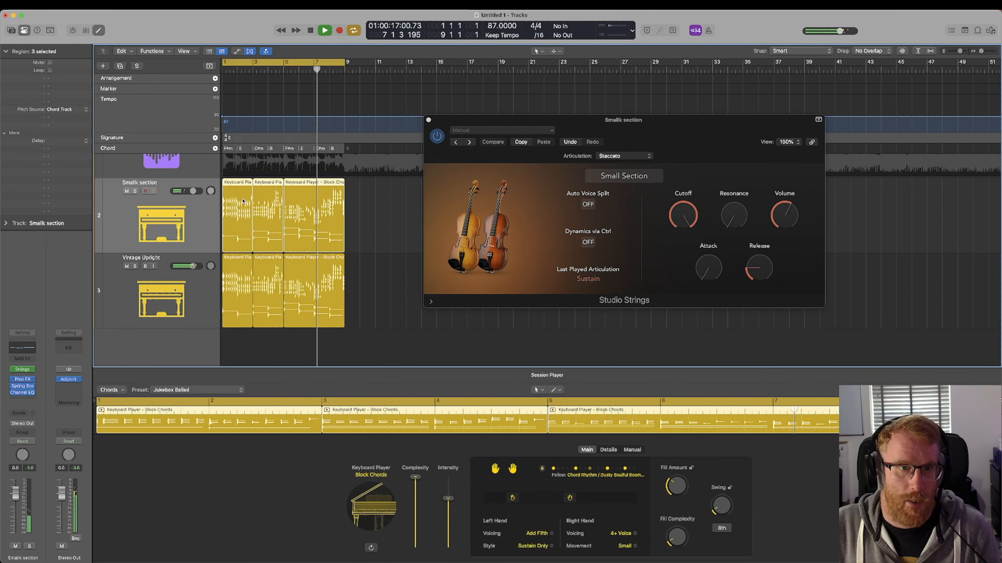
right_click(242, 201)
left_click(260, 202)
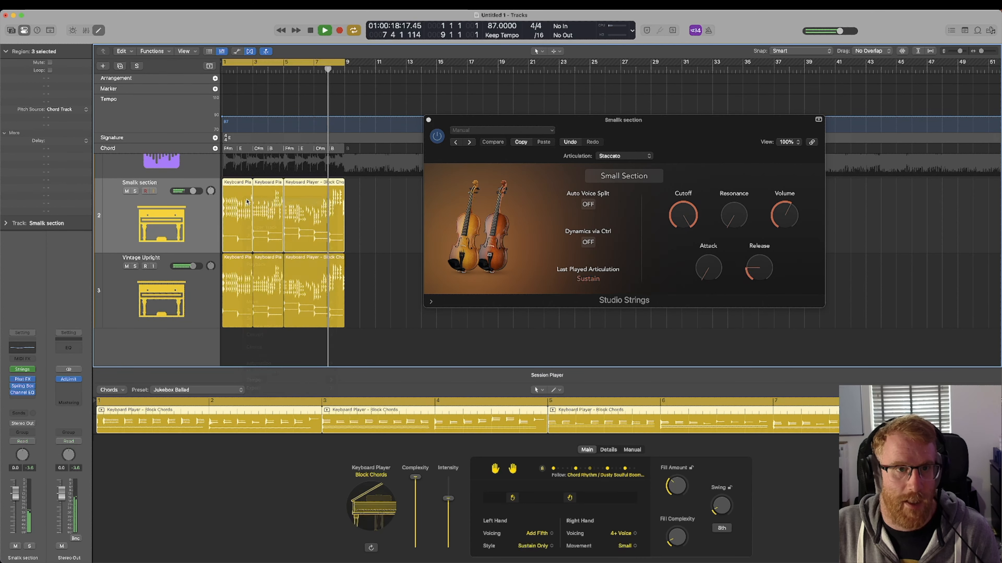
left_click(366, 194)
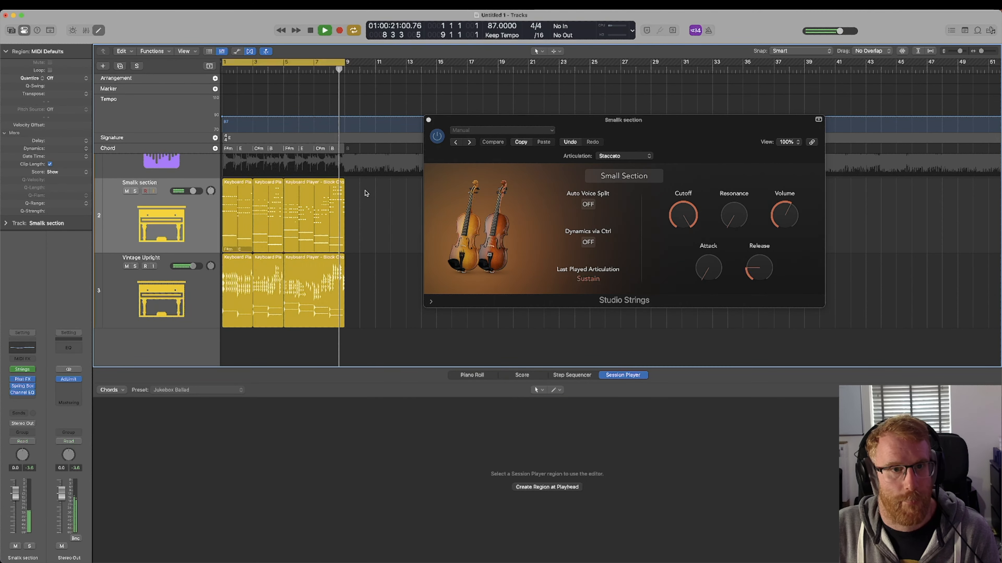
left_click_drag(364, 200, 243, 214)
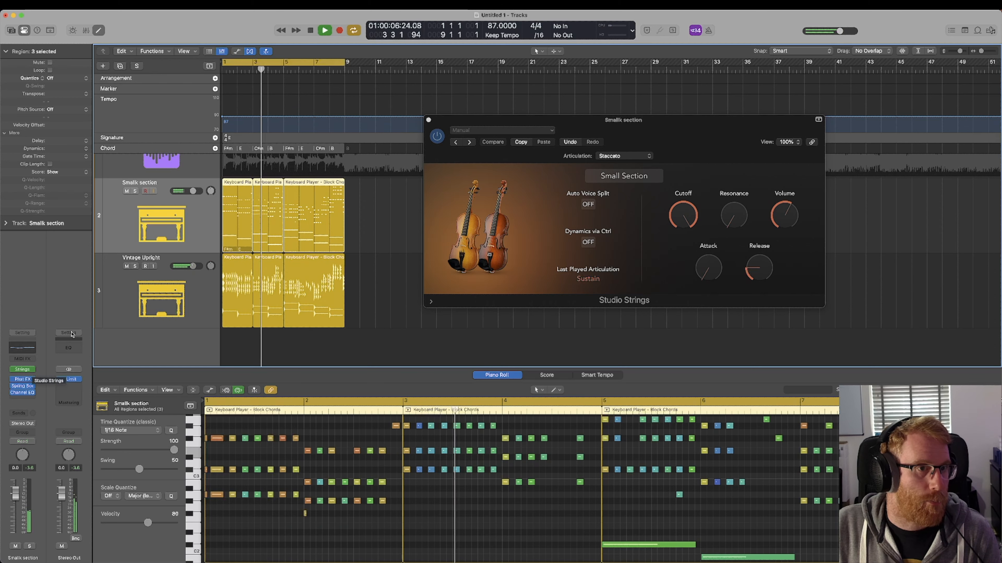
Load the Studio Violins 1 patch from the Studio Strings library on the Smallk section track and stop playback
left_click(11, 30)
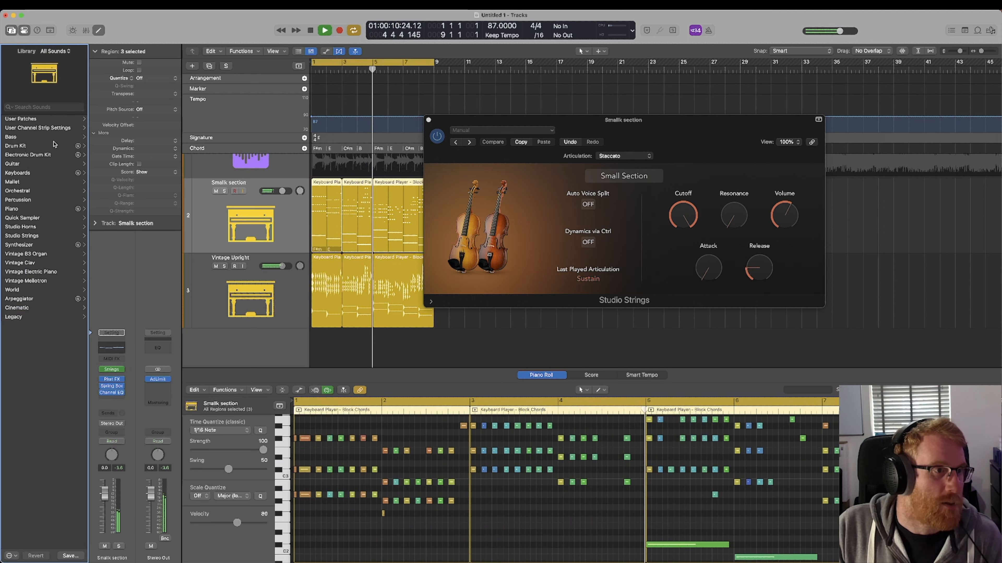
left_click(36, 237)
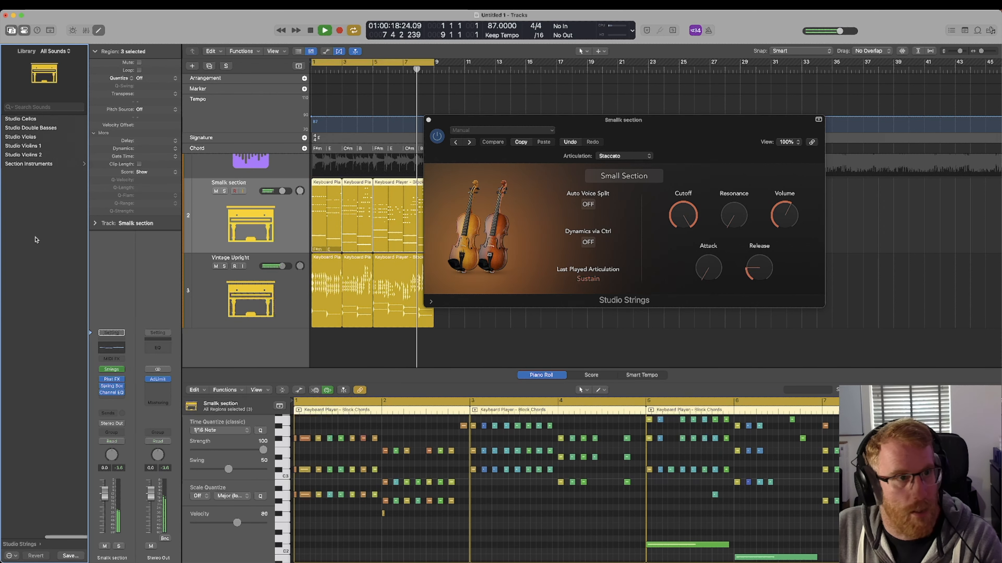
left_click(25, 146)
key("space")
Set the articulation of all the short upper chord notes in the three regions to Staccato
scroll(455, 464, "down", 5)
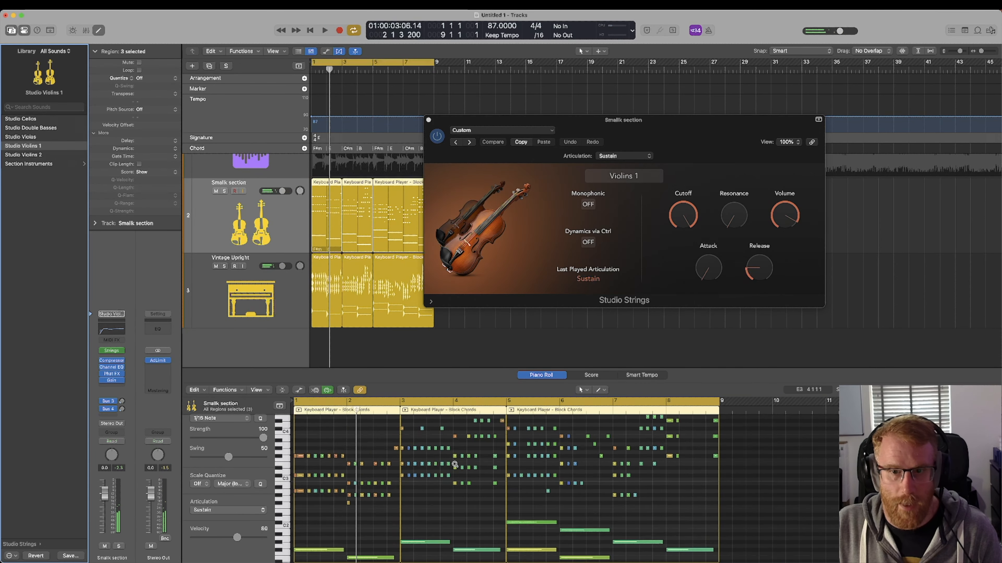
left_click_drag(721, 513, 327, 414)
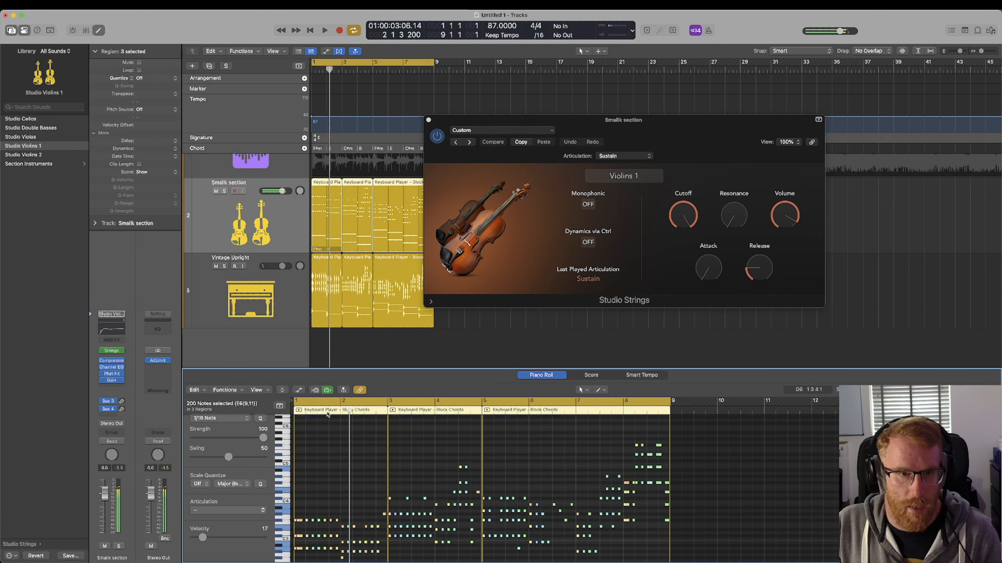
left_click(237, 512)
left_click(237, 524)
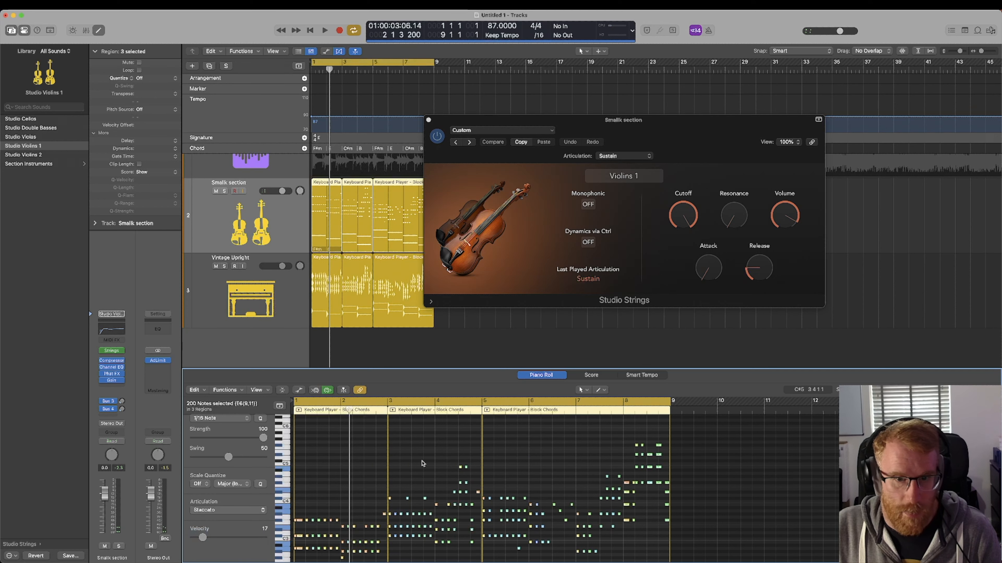
Set the articulation of the long low notes in the three regions to Sustain
left_click(705, 517)
scroll(705, 517, "down", 8)
left_click_drag(705, 518, 295, 441)
left_click(228, 510)
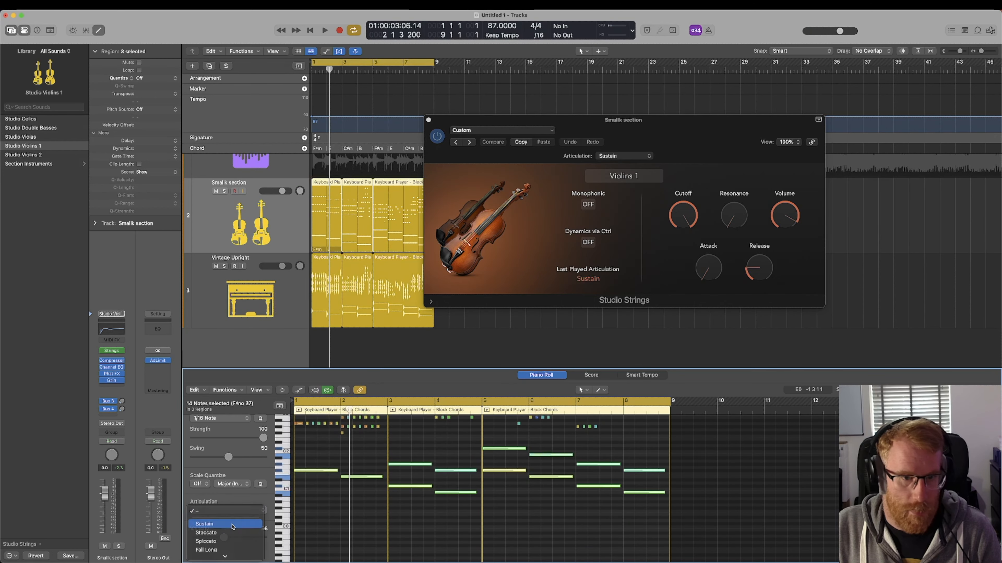
left_click(229, 523)
Solo the strings track during playback, lower the Studio Strings volume to -23 dB, then unsolo it and close the plug-in window
left_click(224, 191)
key("space")
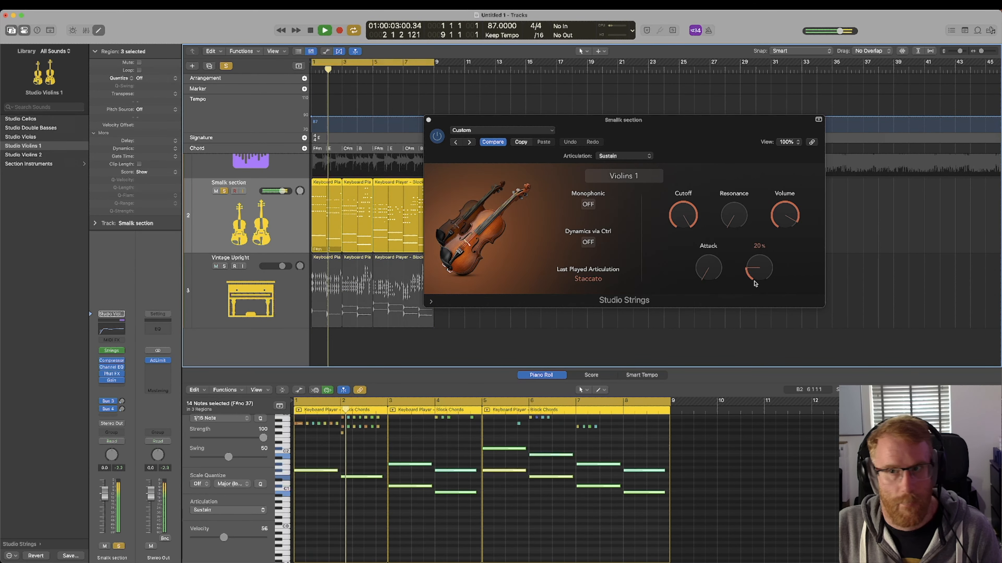
left_click_drag(783, 216, 789, 250)
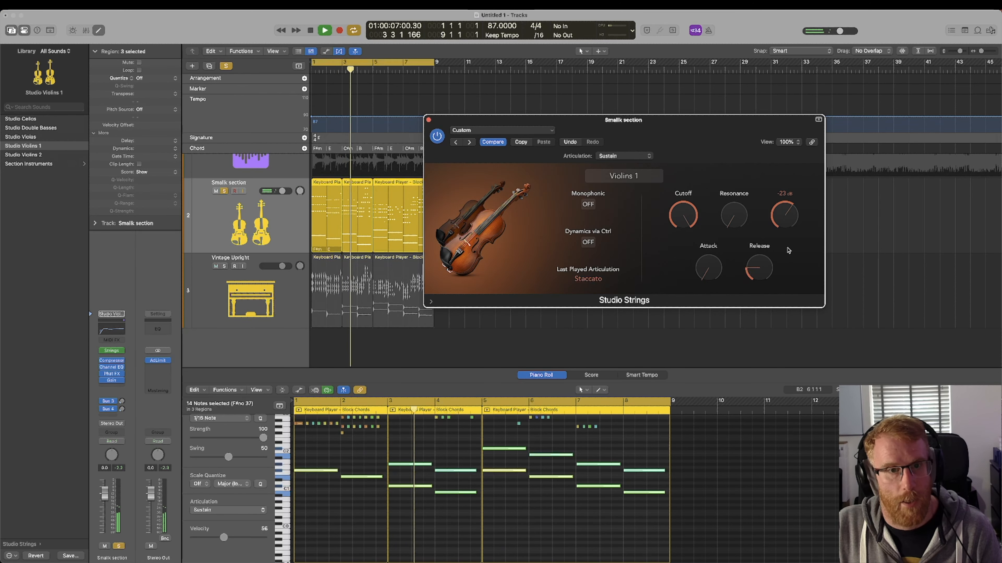
left_click(224, 191)
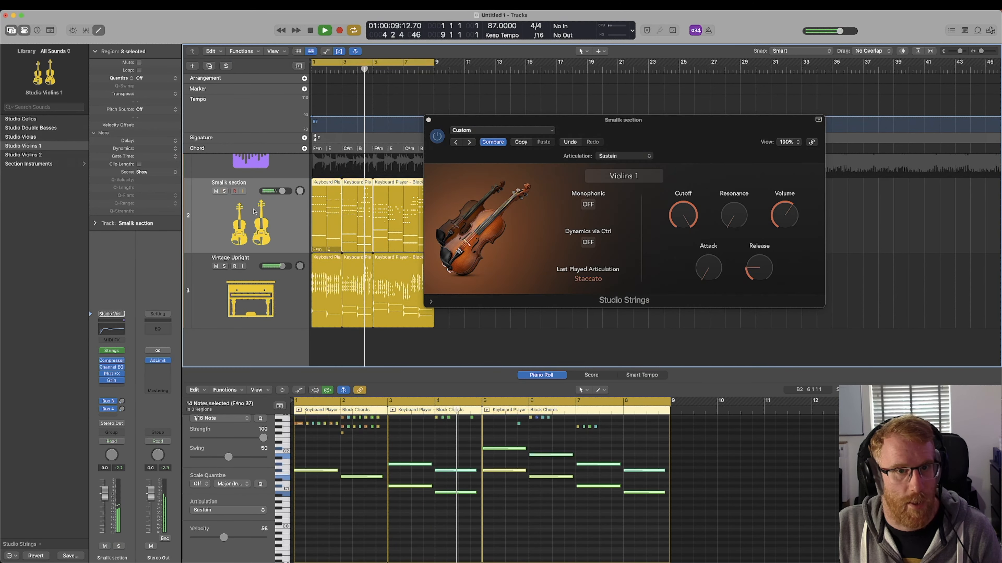
left_click(429, 120)
Show note velocity for the strings regions and raise the velocities of the long low notes
left_click_drag(688, 520, 268, 395)
key("a")
key("a")
key("a")
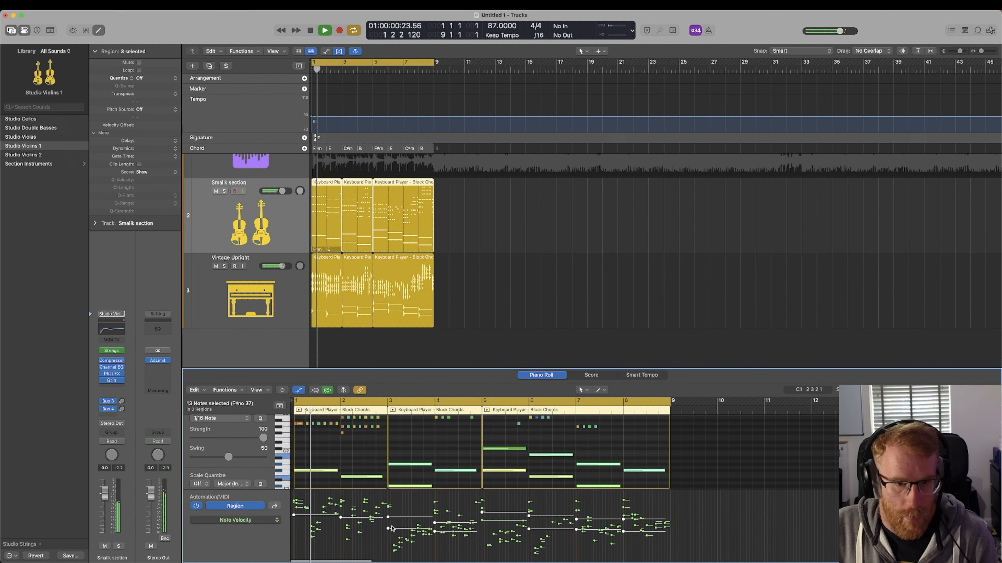
left_click_drag(389, 519, 295, 501)
left_click_drag(436, 525, 436, 520)
left_click_drag(527, 530, 528, 503)
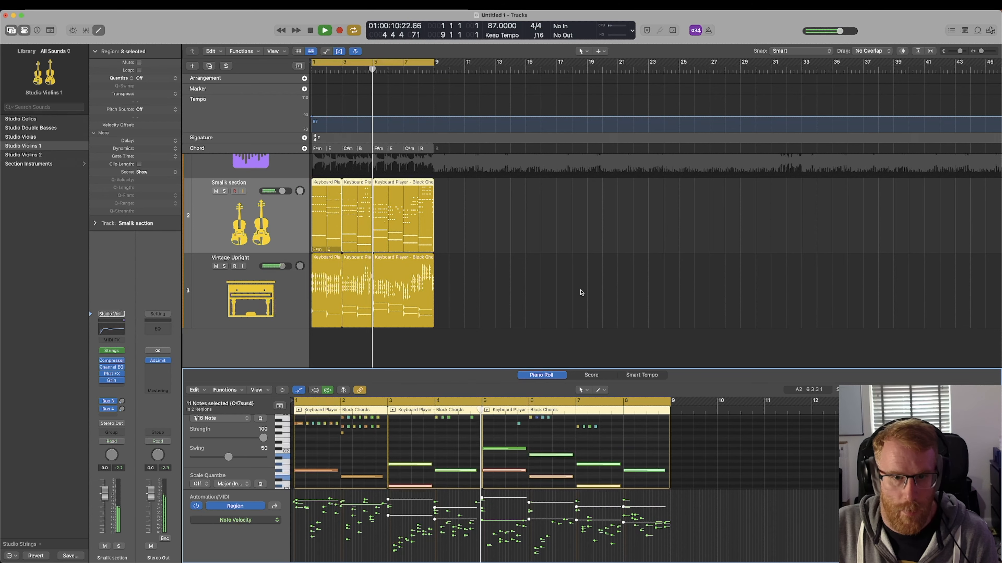
Change the strings track's Studio Strings instrument to Small Section, restart playback and close the plug-in window
left_click(446, 227)
left_click(279, 231)
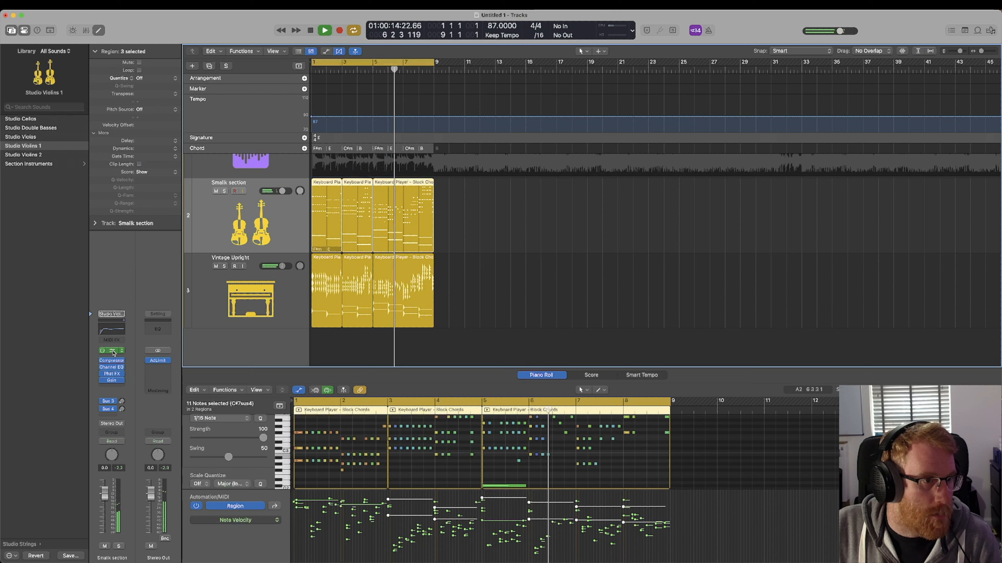
left_click(111, 314)
left_click(628, 176)
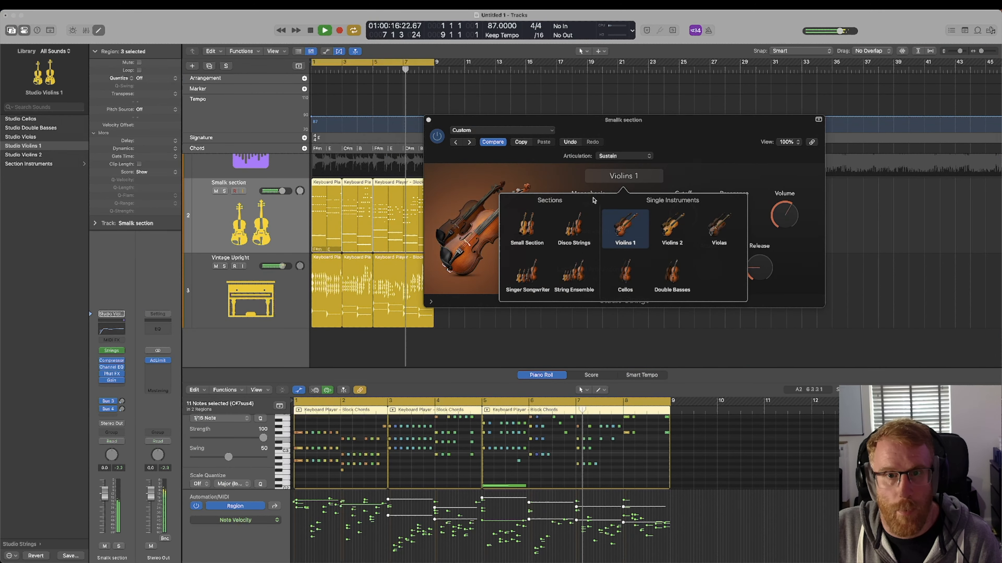
left_click(530, 228)
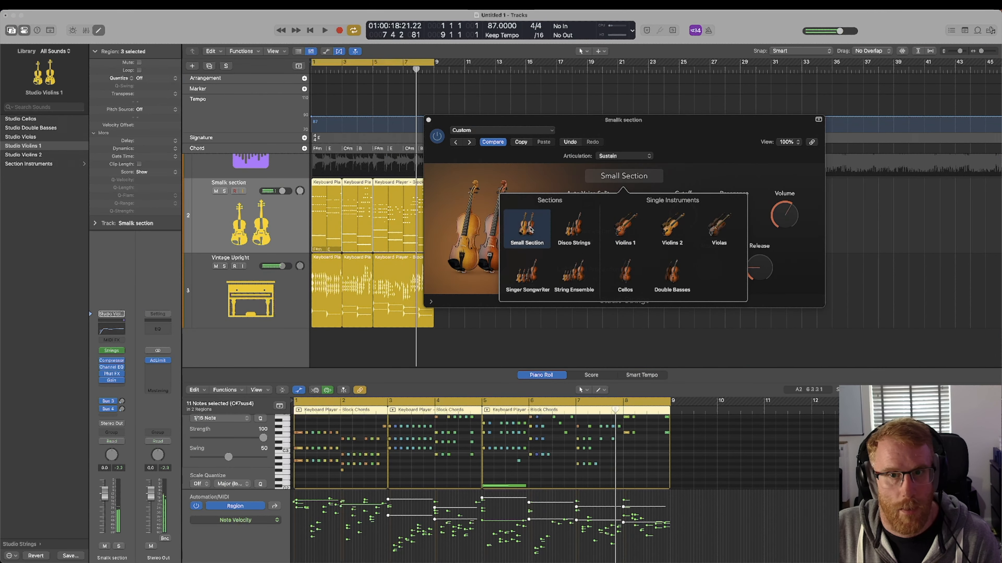
key("space")
left_click(551, 182)
key("space")
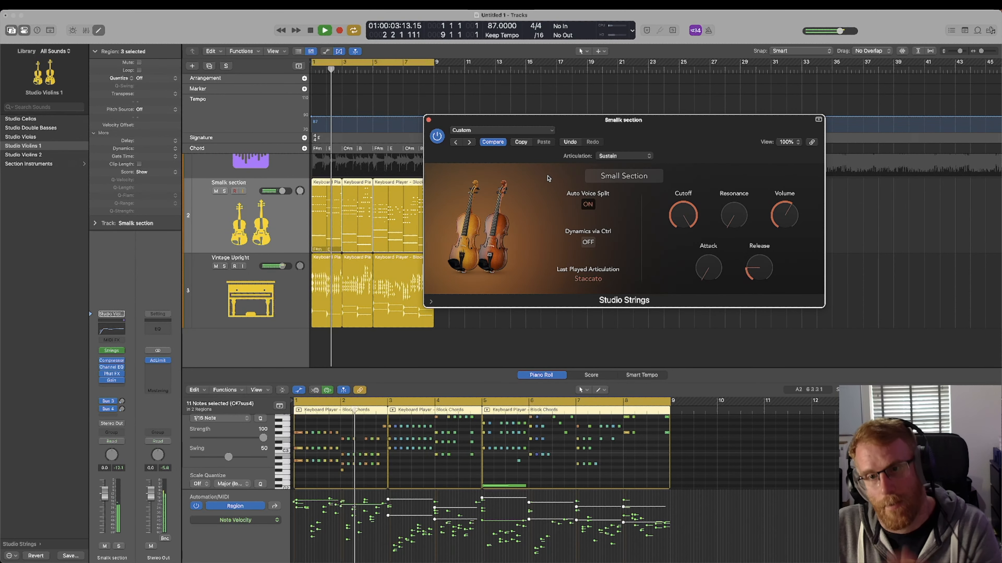
left_click(429, 120)
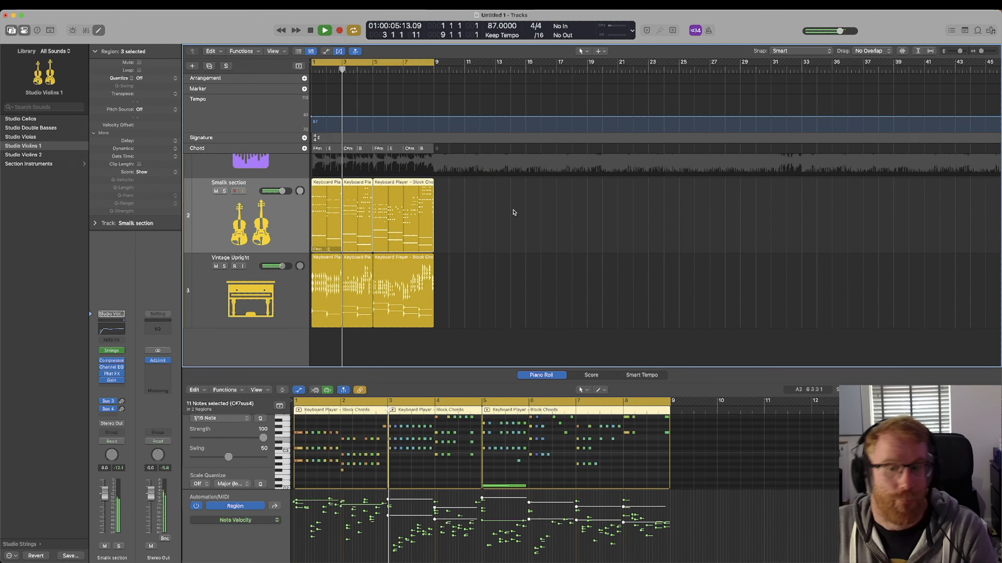
Join the three MIDI regions on the Smallk section track into one region spanning bars 1 to 9
left_click(287, 295)
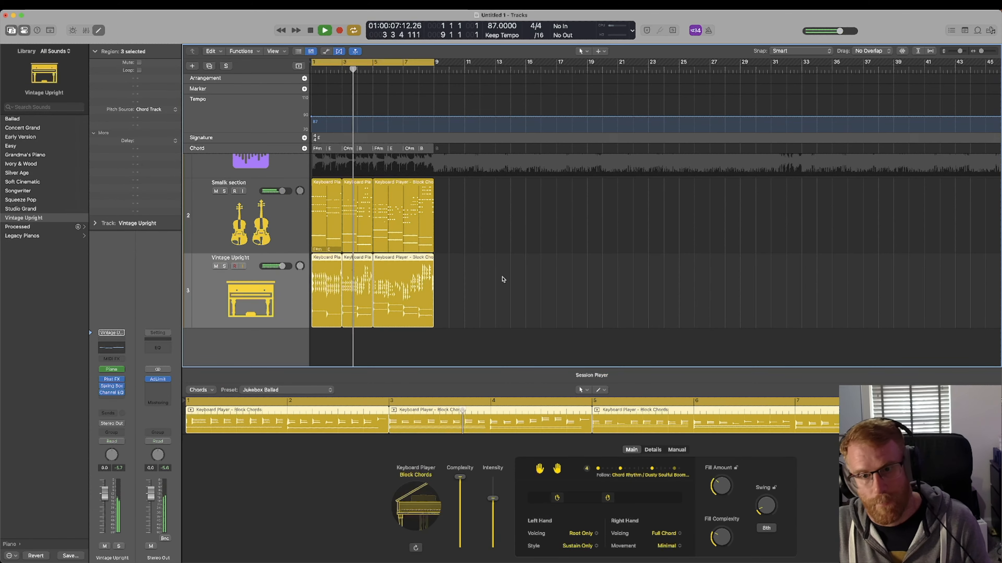
scroll(537, 270, "up", 6)
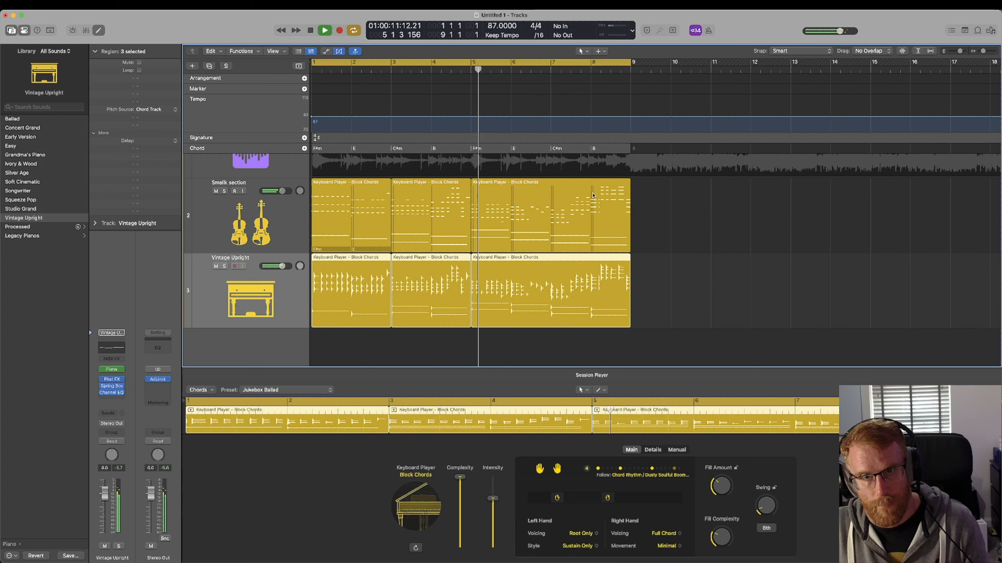
left_click(537, 193)
left_click_drag(667, 201, 379, 200)
key("t")
key("g")
left_click(363, 211)
key("t")
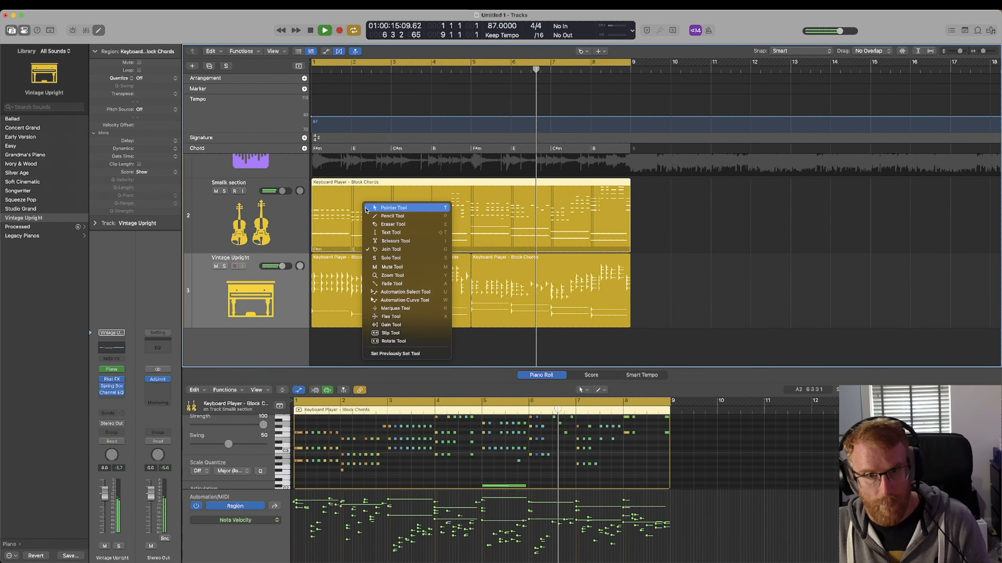
key("t")
Lower the velocities of all the short upper chord notes in the joined strings region, then deselect the region
left_click_drag(688, 478, 292, 410)
scroll(418, 420, "down", 5)
scroll(418, 419, "down", 2)
scroll(419, 419, "down", 2)
scroll(419, 419, "down", 4)
left_click_drag(696, 466, 296, 412)
scroll(401, 432, "up", 3)
scroll(401, 431, "down", 2)
left_click_drag(436, 515, 434, 525)
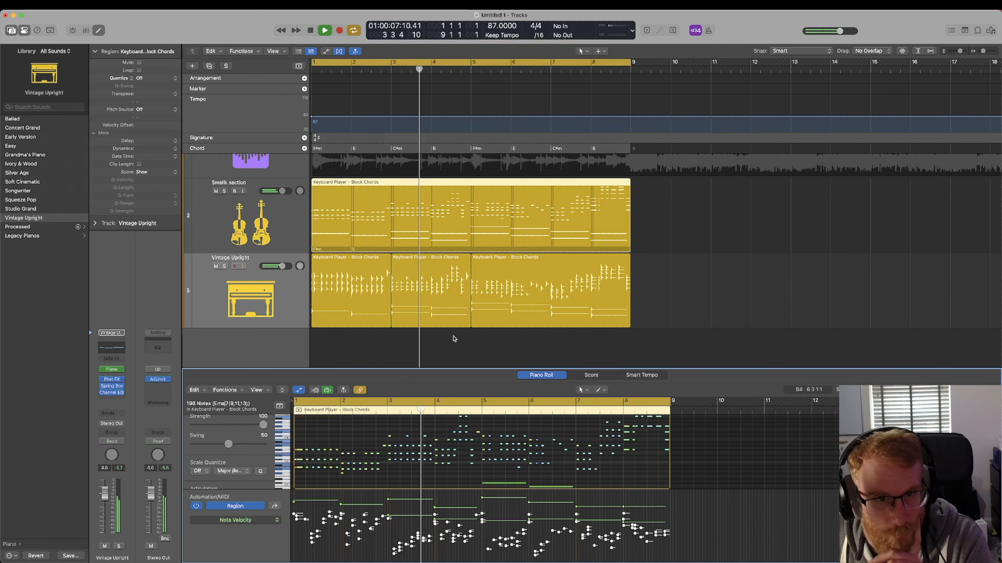
left_click(458, 341)
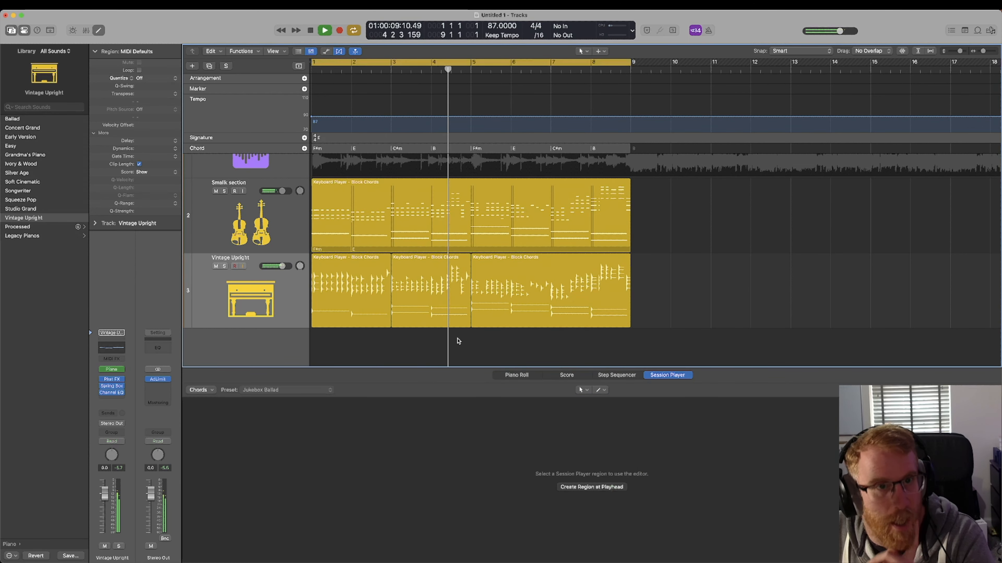
Select the Vintage Upright track's regions and play the arrangement to hear the piano and strings together
left_click(286, 291)
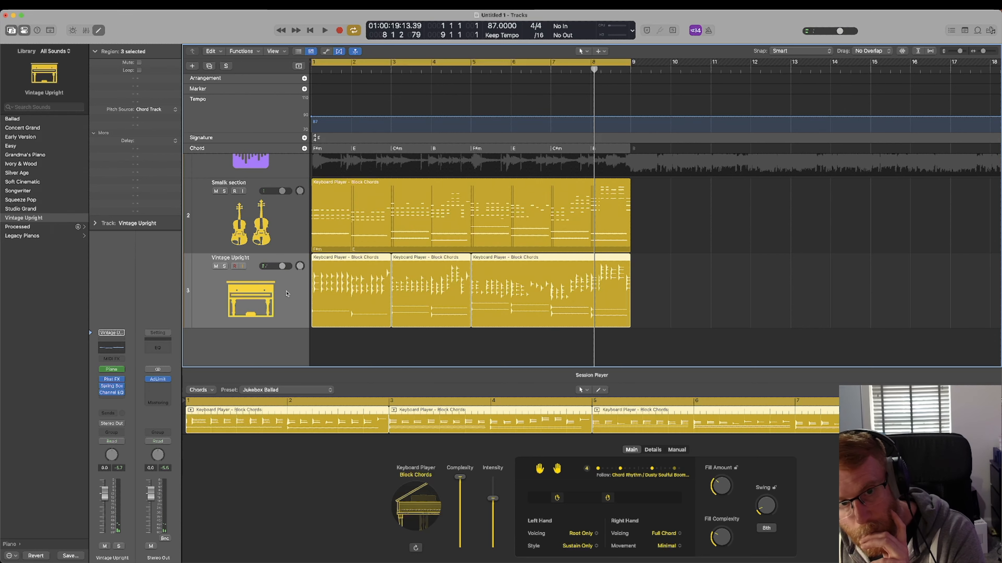
left_click(288, 237)
left_click(292, 293)
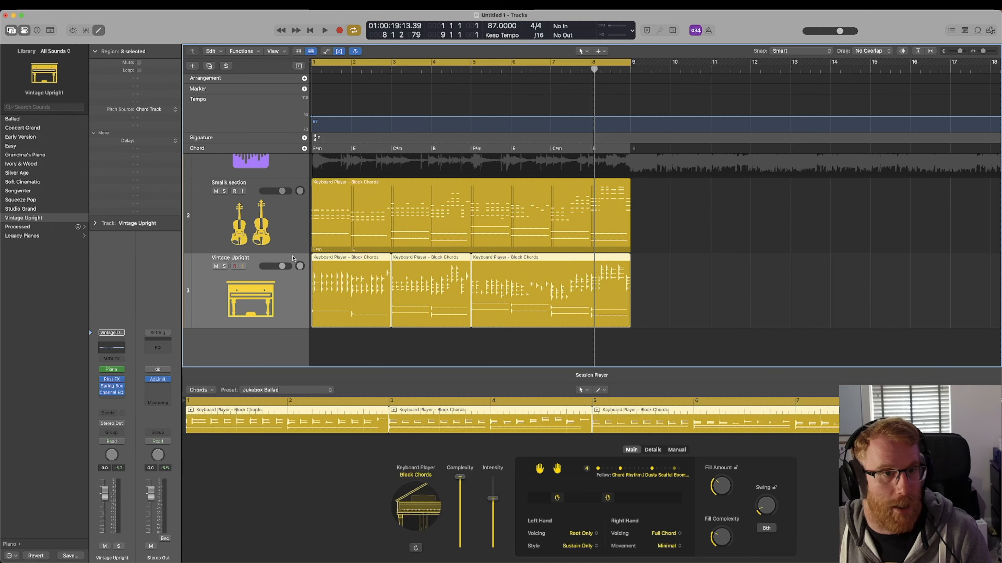
left_click(294, 242)
left_click(298, 294)
key("space")
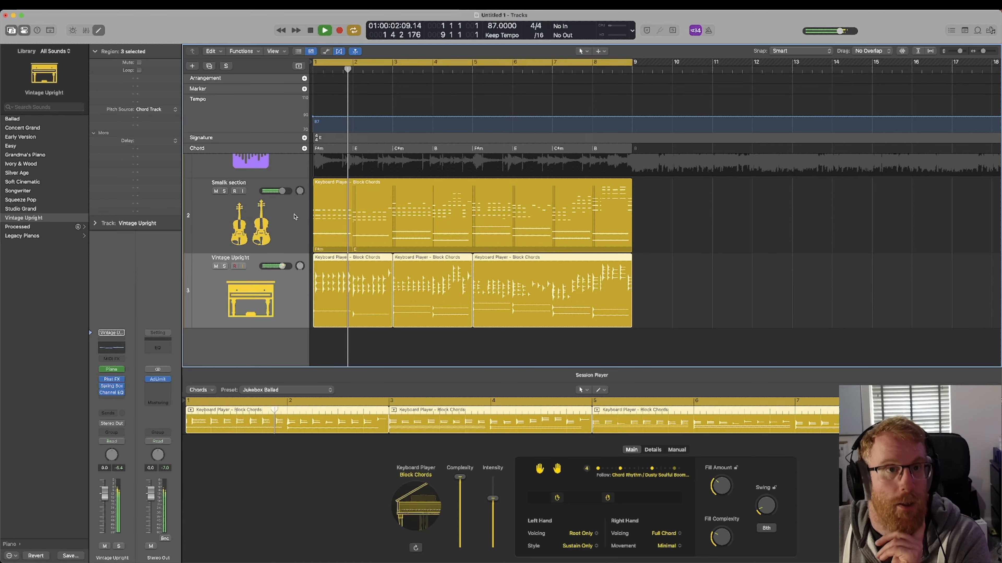
Create a Session Player bass track in the Modern R&B style, using the default chord progression
scroll(437, 214, "up", 3)
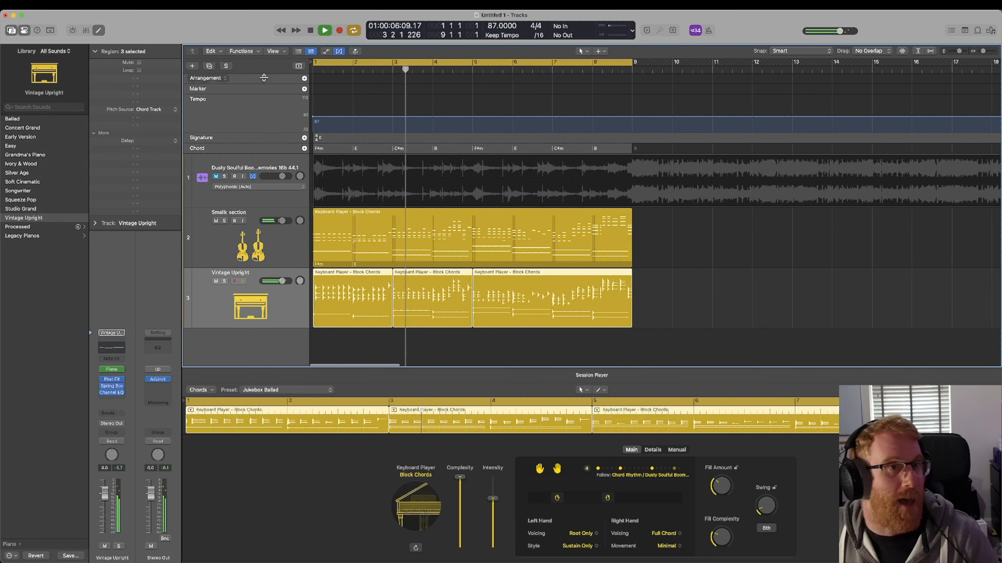
key("alt+super+n")
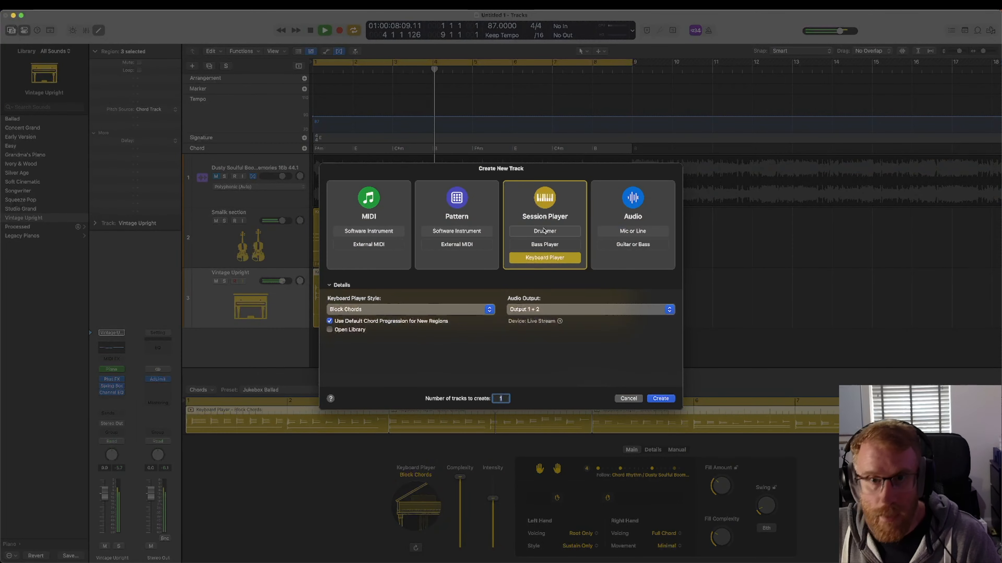
left_click(554, 245)
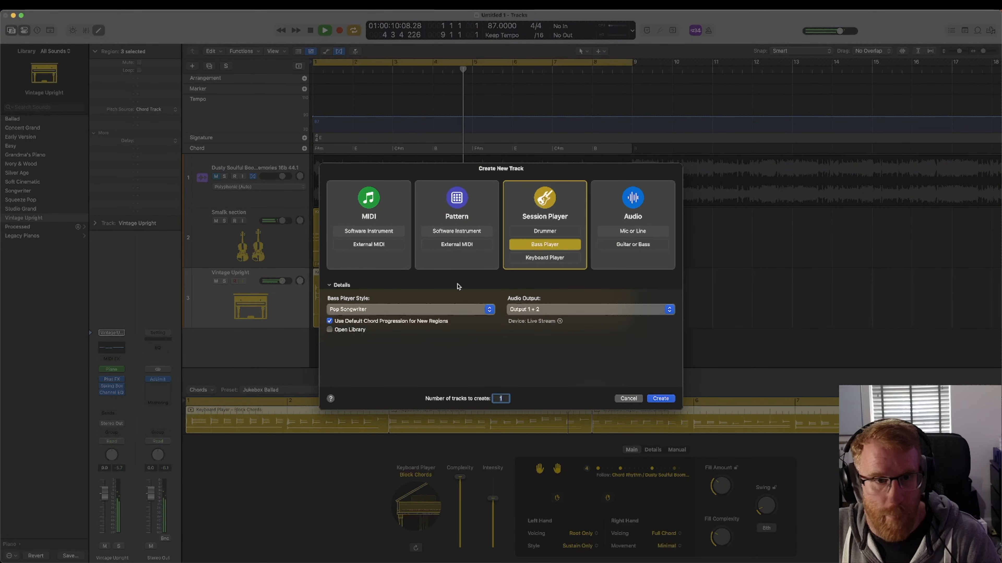
left_click(480, 310)
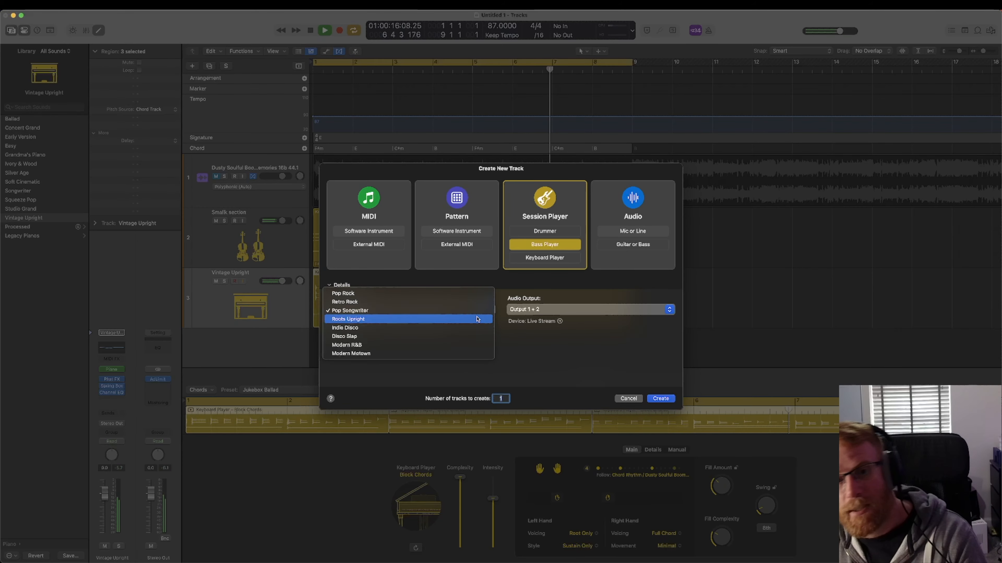
left_click(459, 345)
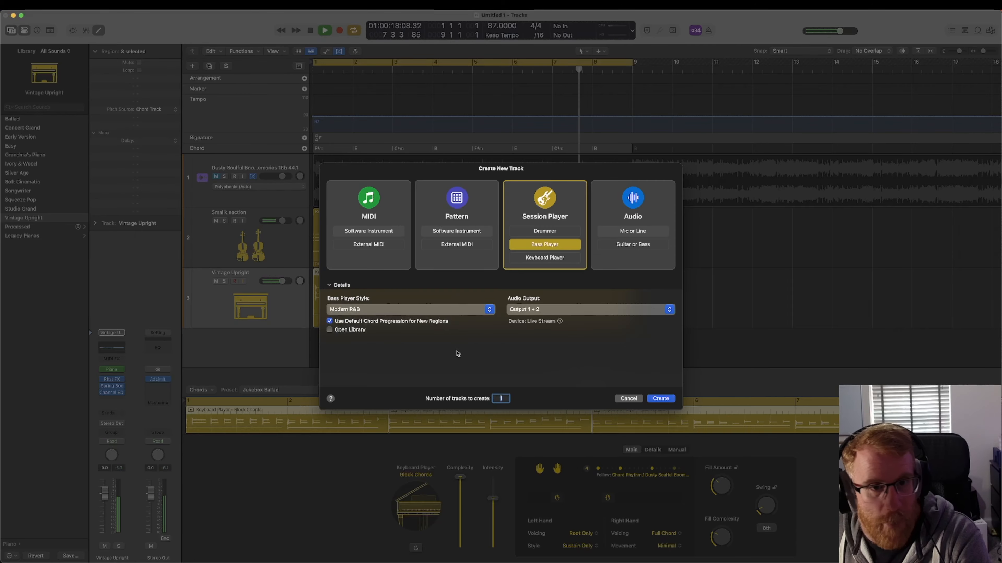
left_click(661, 399)
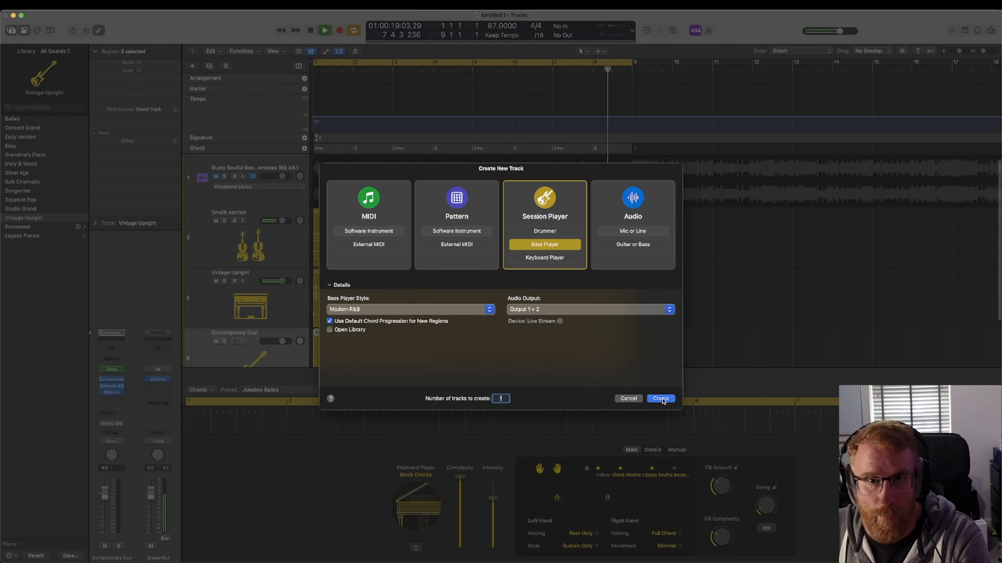
Mute the strings and Vintage Upright tracks and open the new bass track's Studio Bass instrument clear of the track headers
scroll(509, 299, "down", 2)
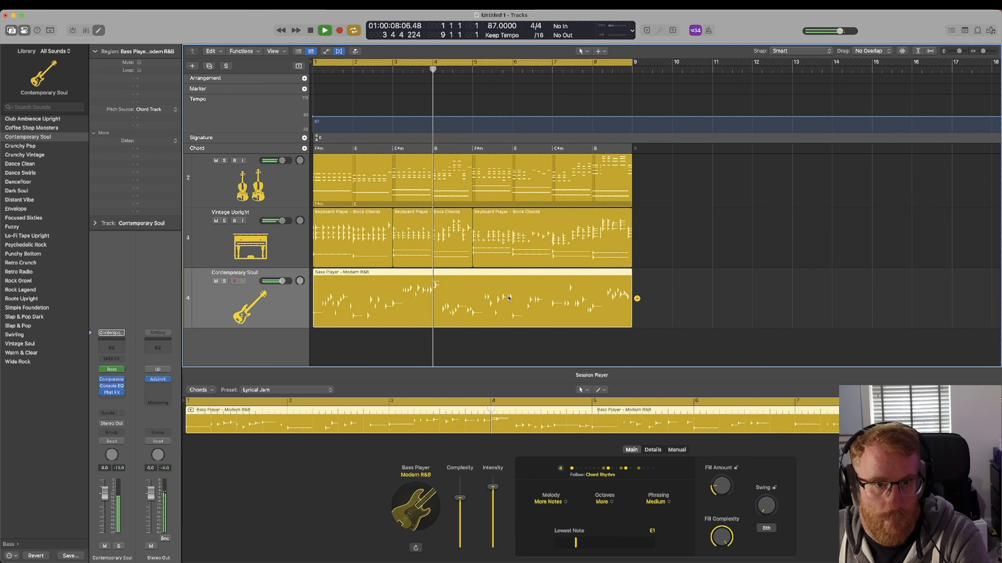
left_click(215, 221)
left_click(215, 161)
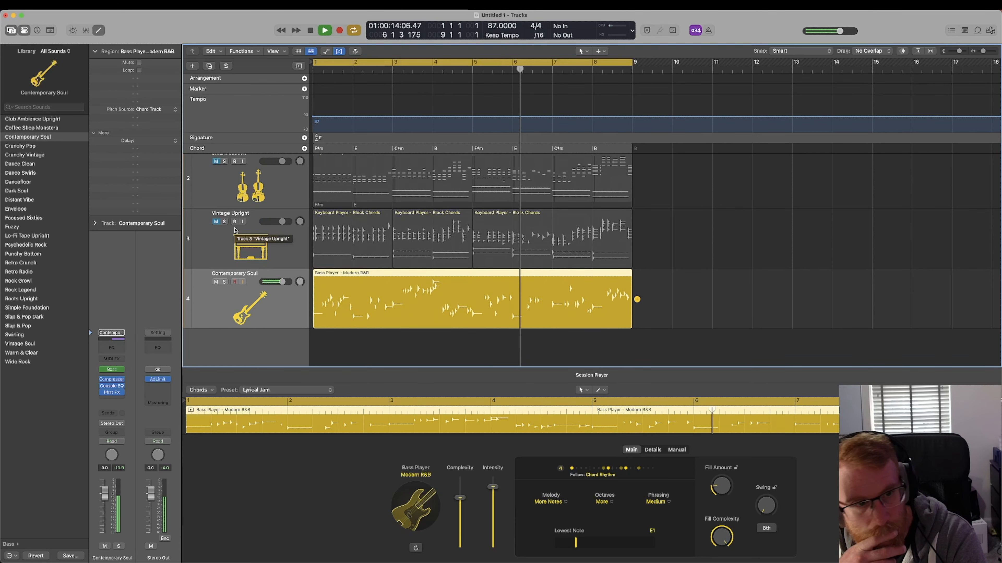
left_click(112, 371)
left_click_drag(586, 120, 656, 162)
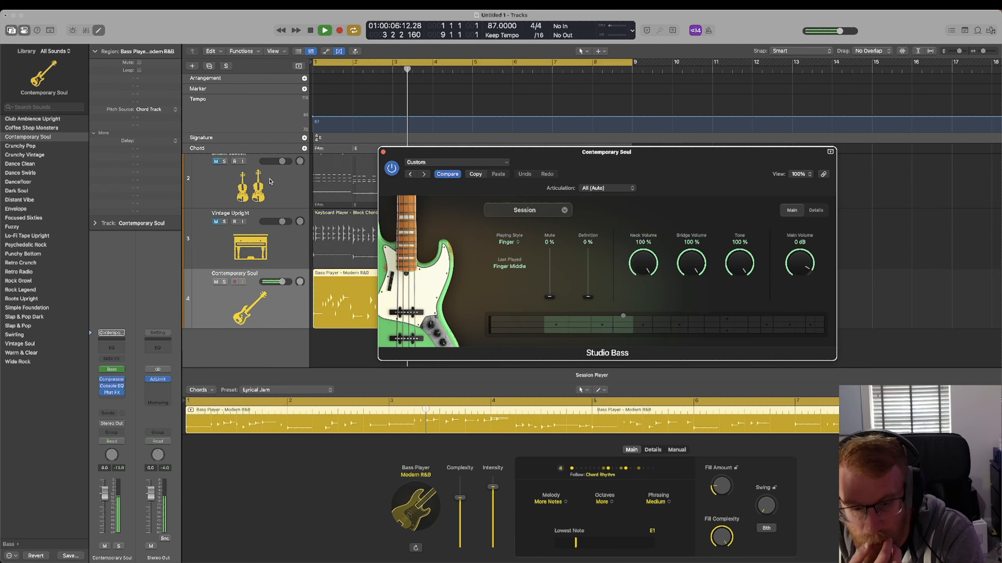
View the strings track's Studio Strings instrument, close it and reselect the bass track
left_click(323, 191)
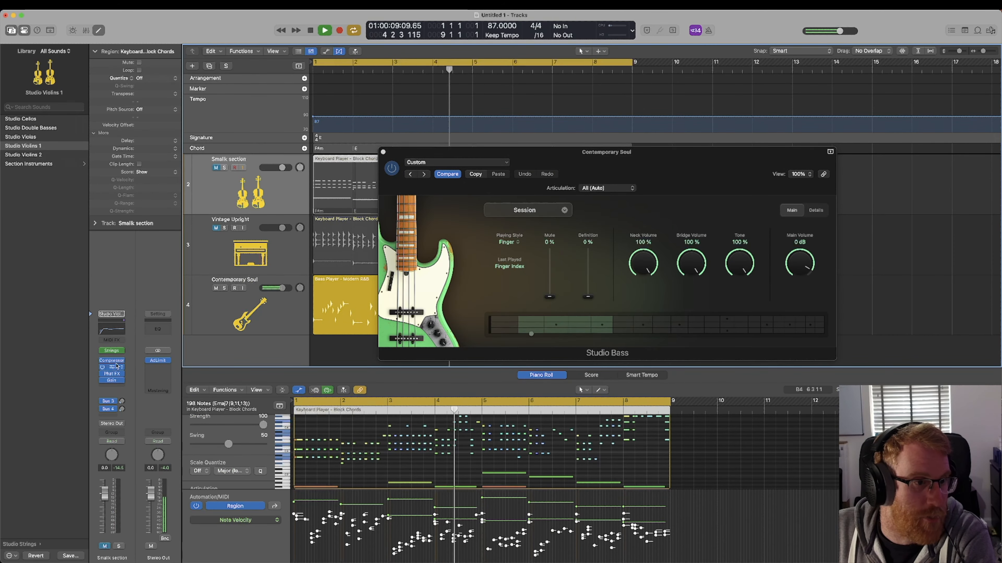
left_click(113, 352)
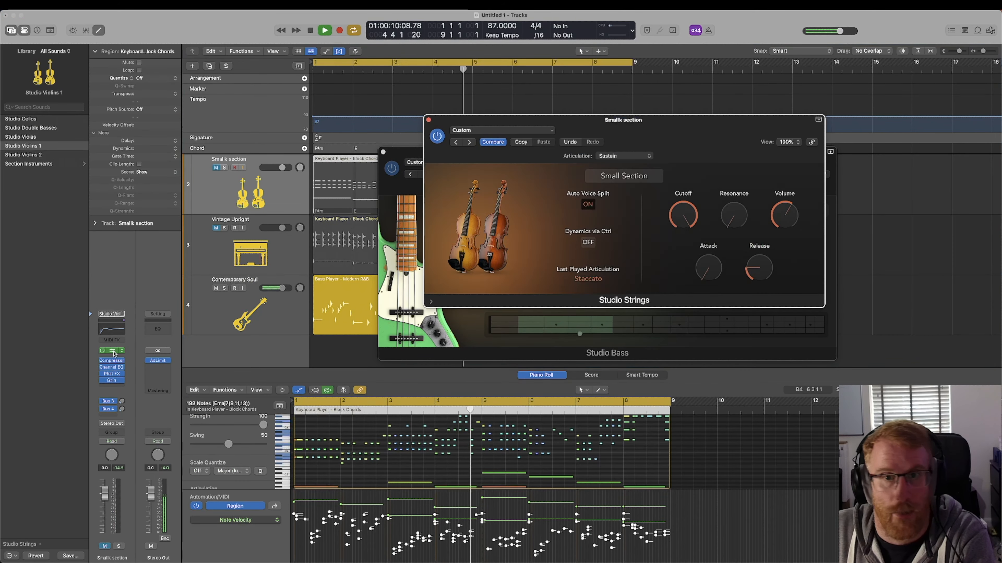
left_click(429, 119)
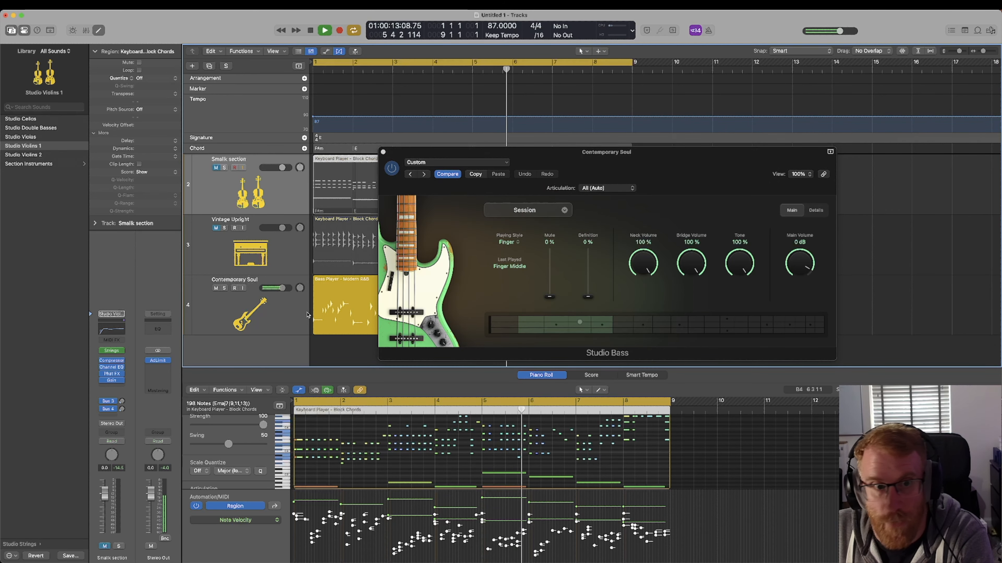
left_click(292, 311)
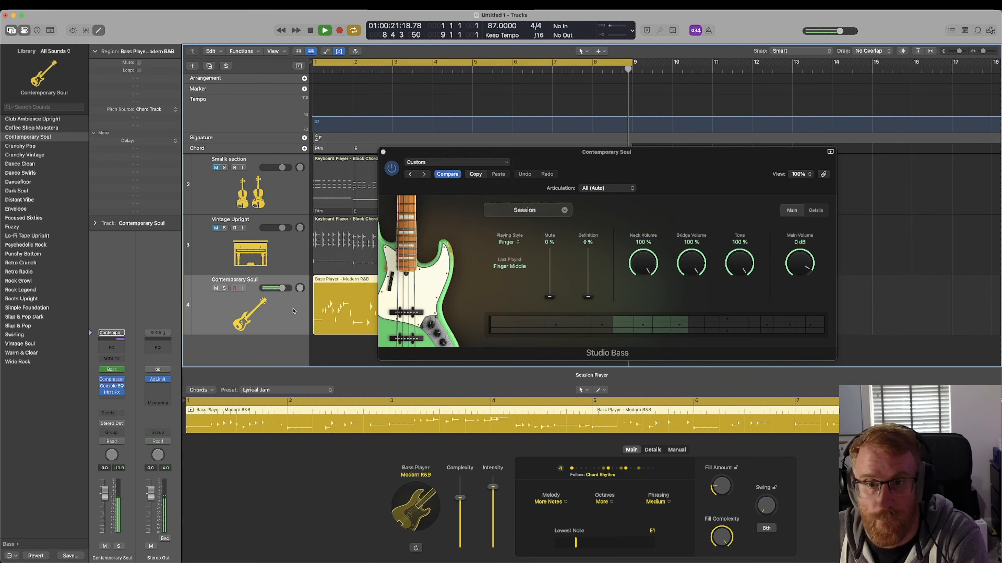
Change the Studio Bass model to Classic and set Mute to 76% and Definition to 57%
left_click(565, 212)
left_click(539, 228)
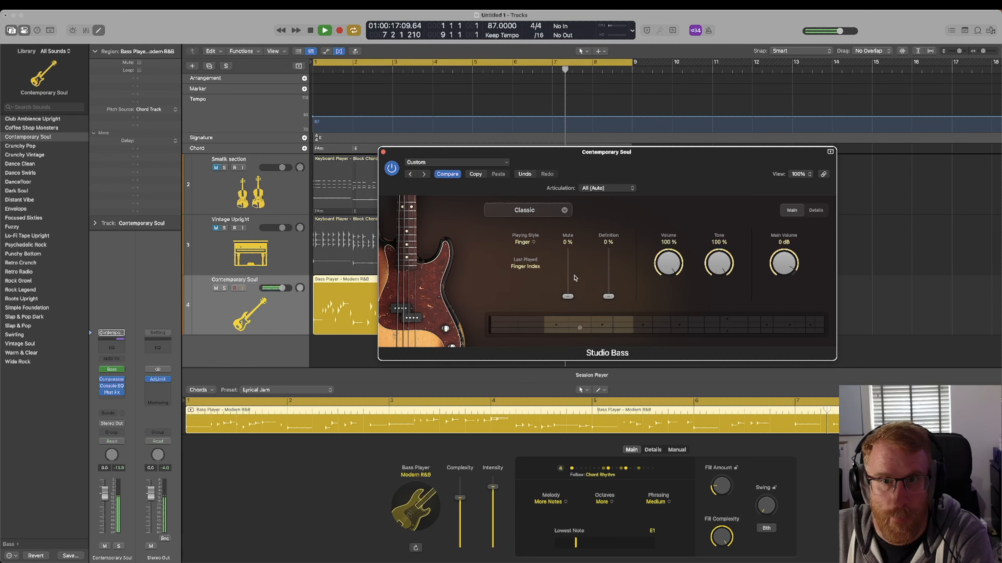
left_click_drag(568, 298, 568, 251)
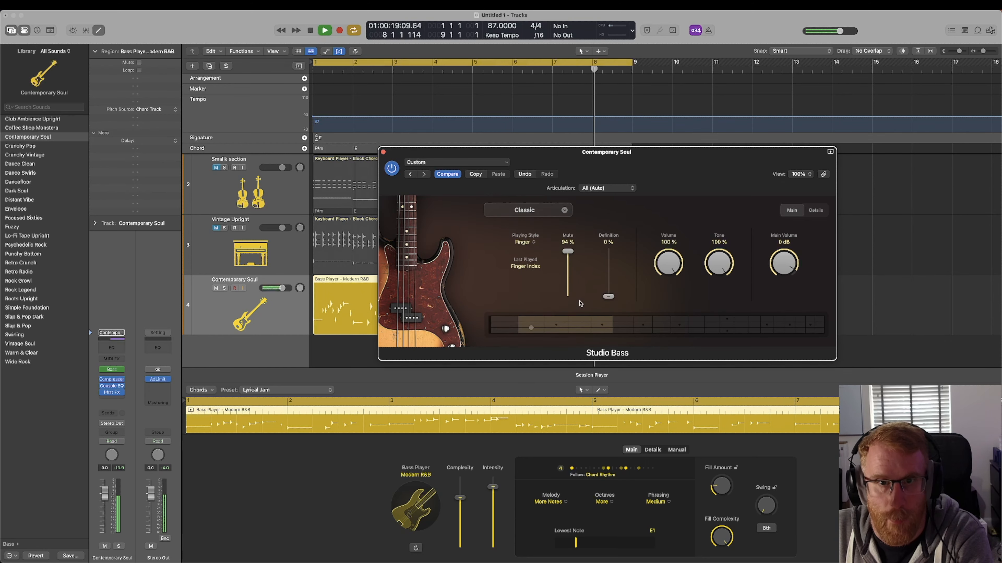
left_click_drag(609, 297, 613, 251)
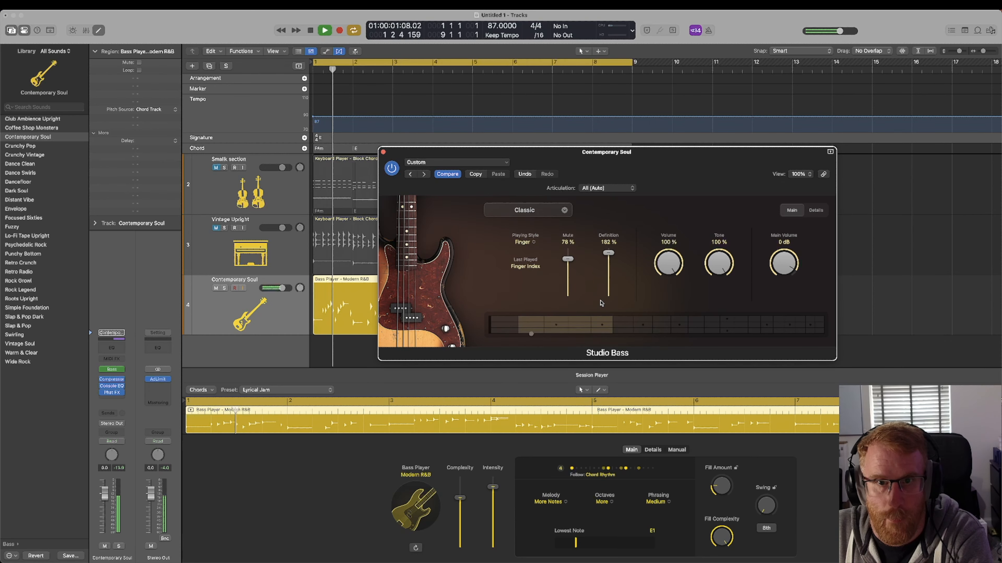
left_click_drag(609, 265, 611, 286)
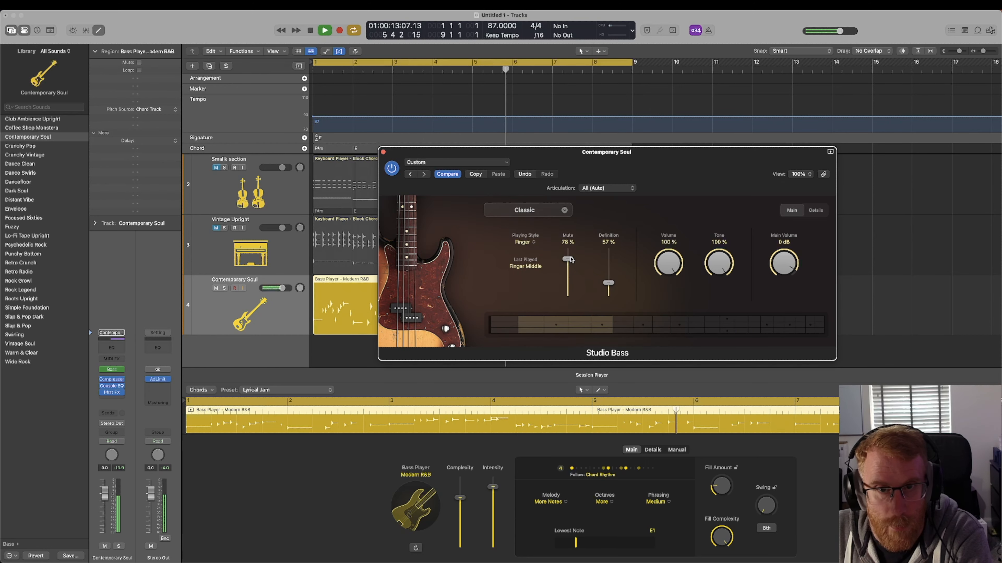
left_click_drag(570, 260, 571, 261)
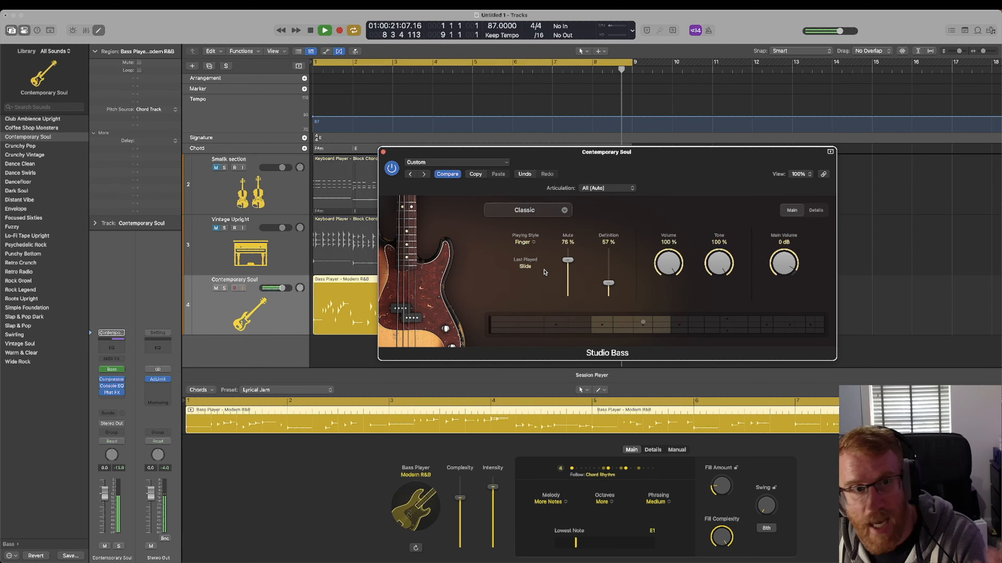
Audition the Pick playing style on the Classic bass, then change the playing style to Slap
left_click(524, 243)
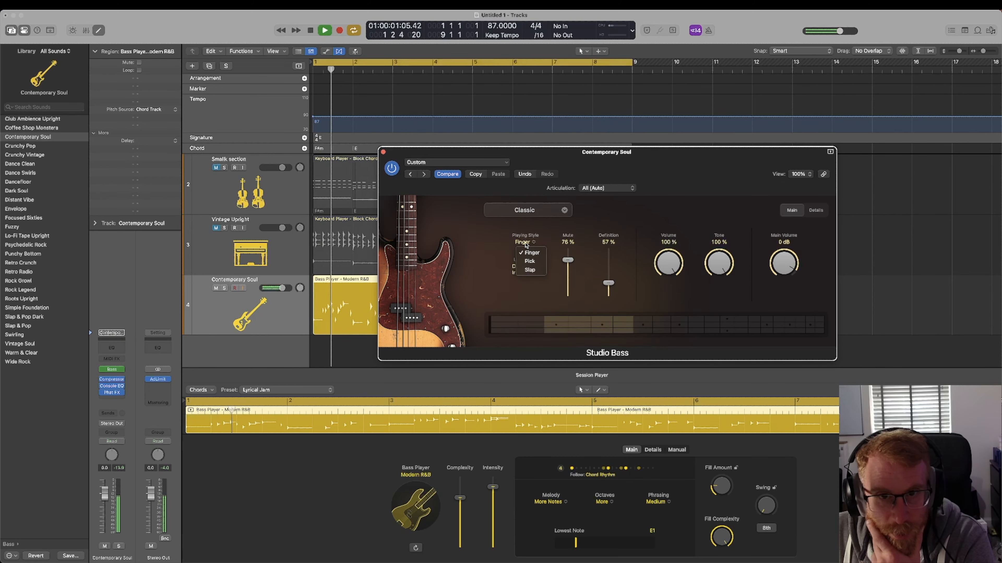
left_click(529, 261)
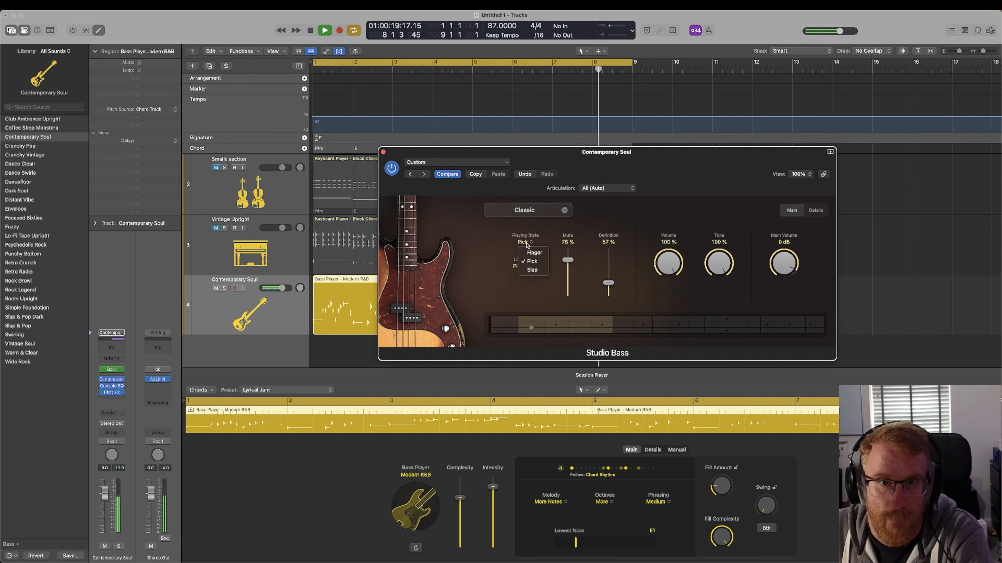
left_click(532, 270)
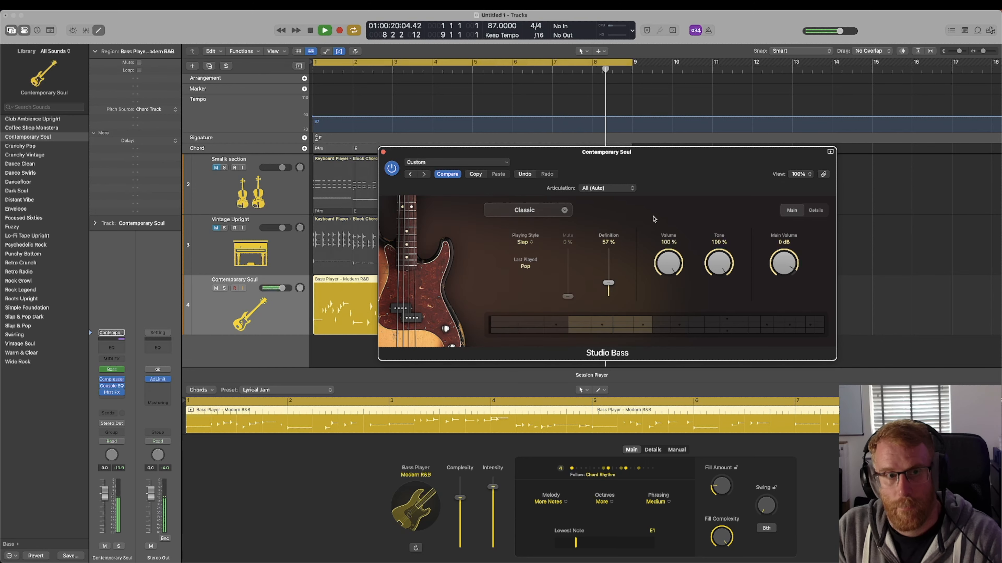
Duplicate the bass track with a copy of its Modern R&B region at bar 1, mute the duplicate and stop playback
left_click(297, 319)
key("super+d")
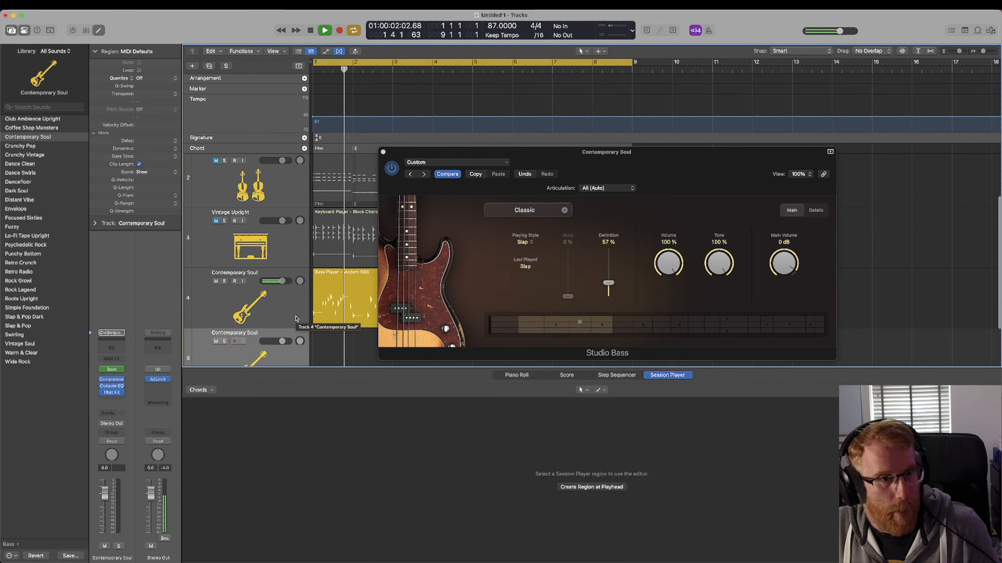
left_click_drag(430, 359, 390, 281)
left_click_drag(321, 283, 320, 343)
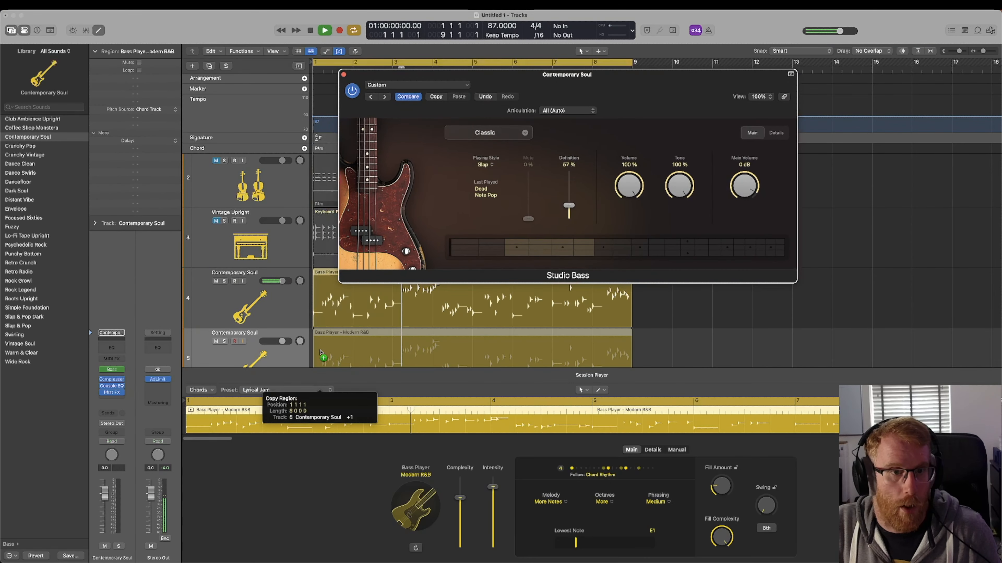
left_click(216, 342)
key("space")
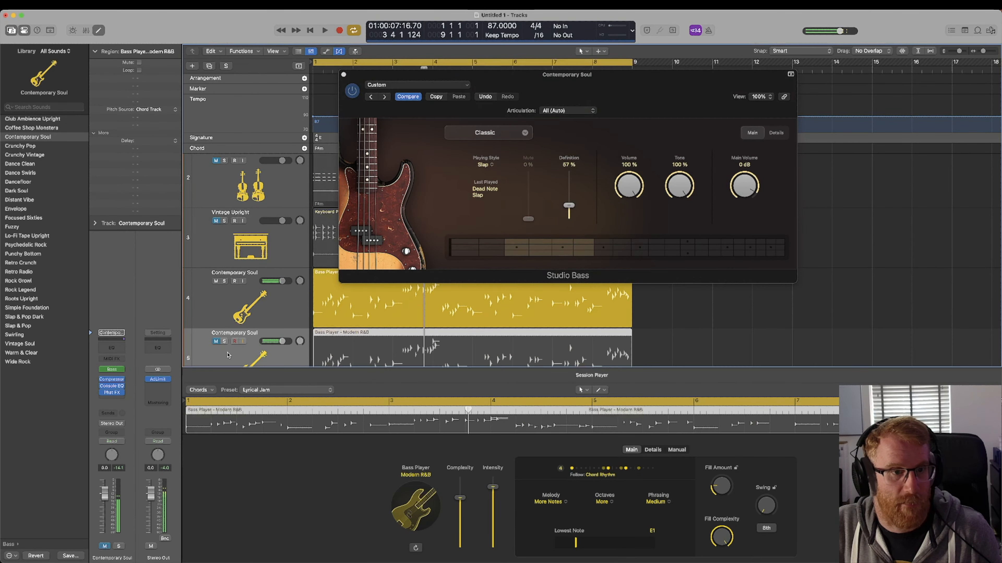
Load Kontakt 7 with Scarbee Pre-Bass - Amped - Deep on the duplicate bass track and play it soloed
left_click(122, 370)
left_click(226, 268)
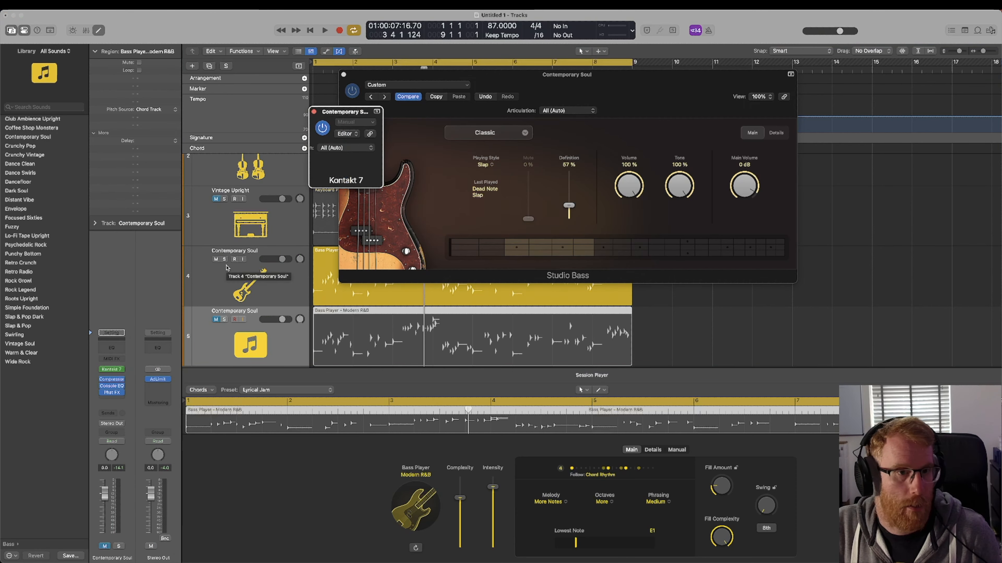
left_click(224, 319)
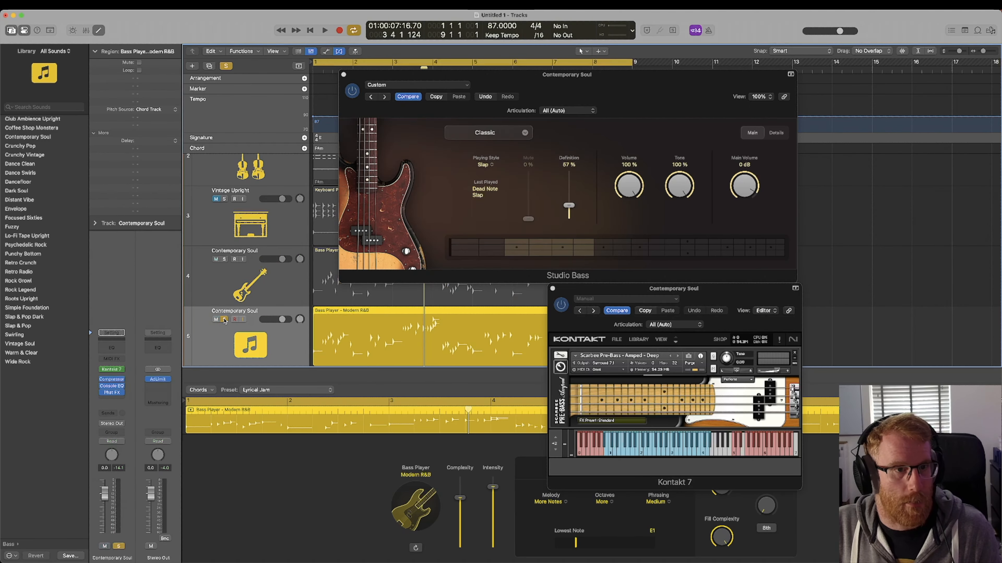
key("space")
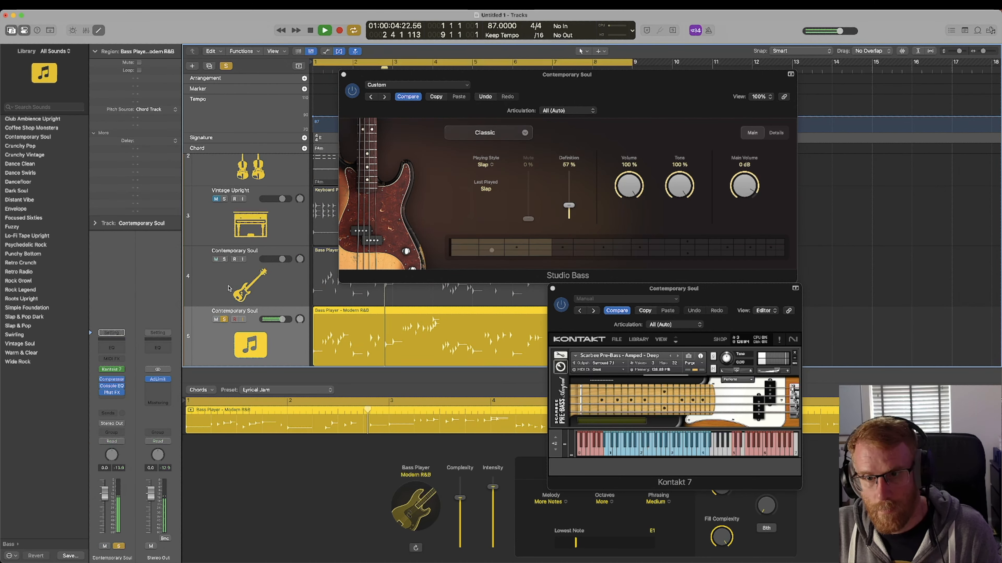
Solo the original bass track, set its playing style to Pick, and compare it with the soloed Kontakt bass
left_click(224, 259)
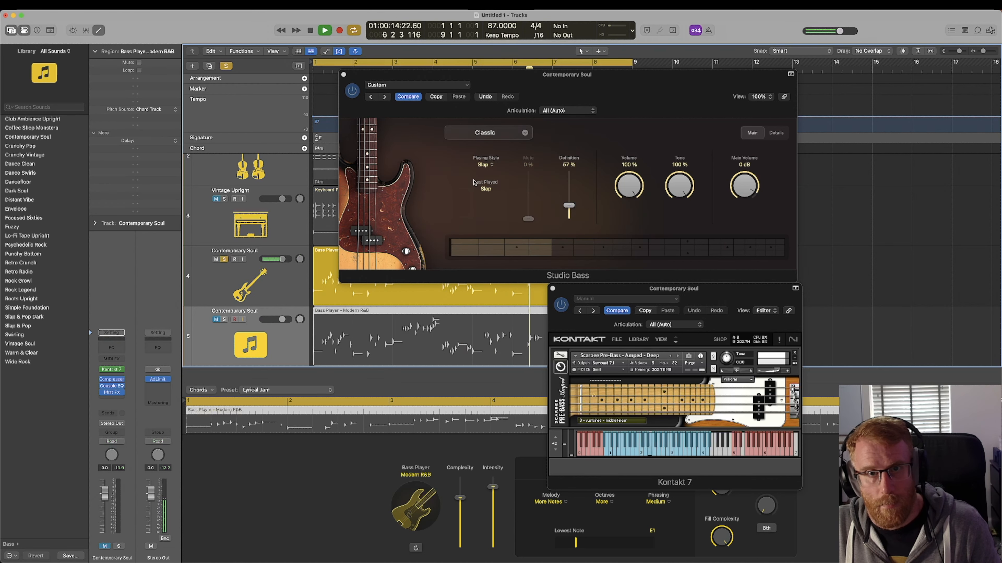
left_click(485, 165)
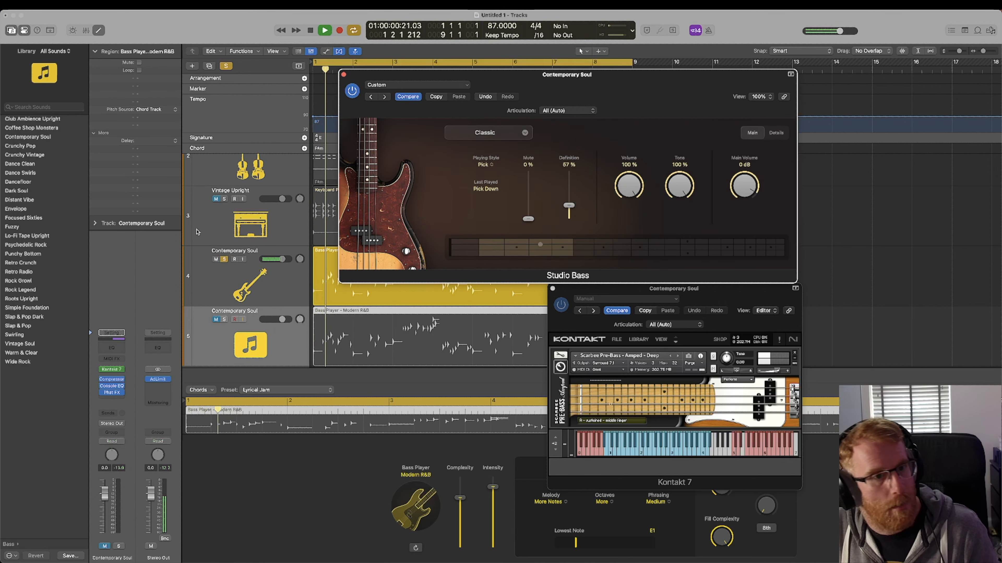
left_click(226, 321)
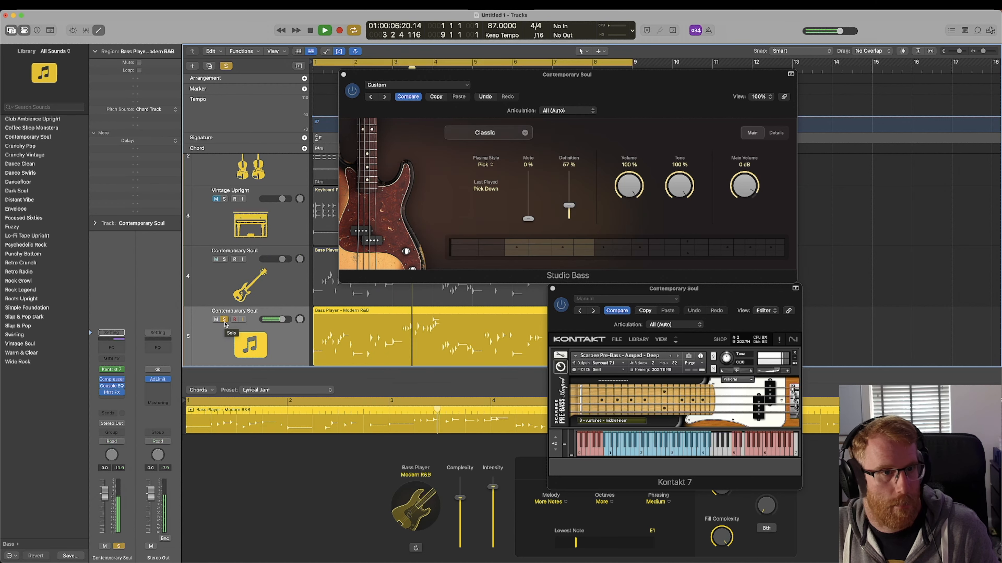
Solo the original bass track in place of the Kontakt bass and change its Studio Bass model to Sixties
left_click(225, 259)
left_click(525, 133)
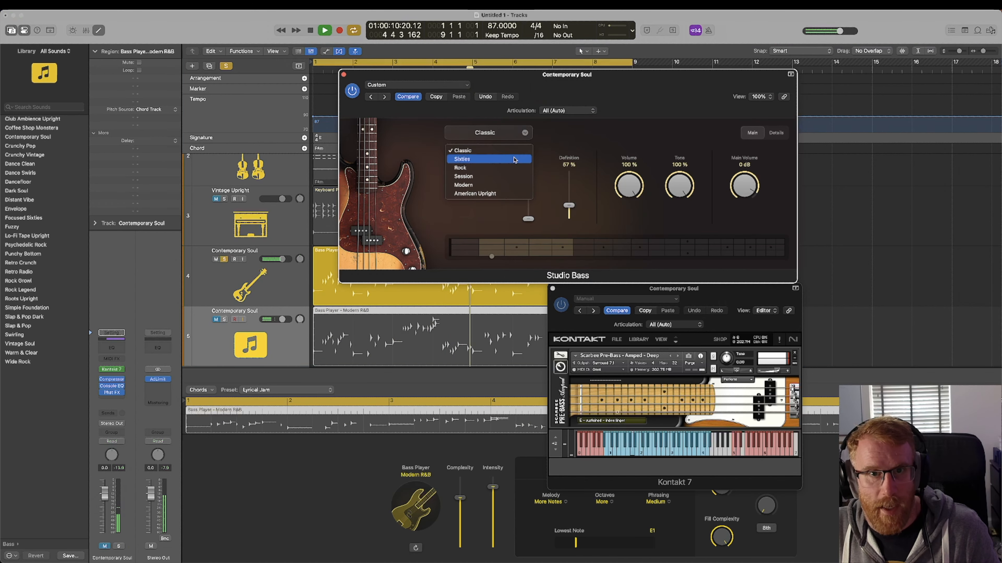
left_click(514, 160)
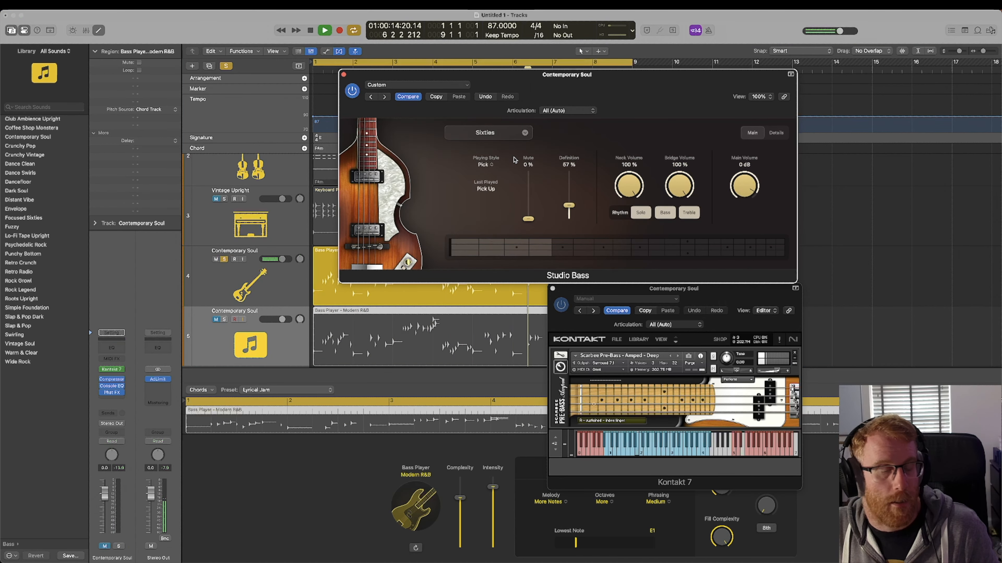
Audition the duplicate Kontakt bass track once more, delete it, and solo the remaining Contemporary Soul bass track
left_click(225, 319)
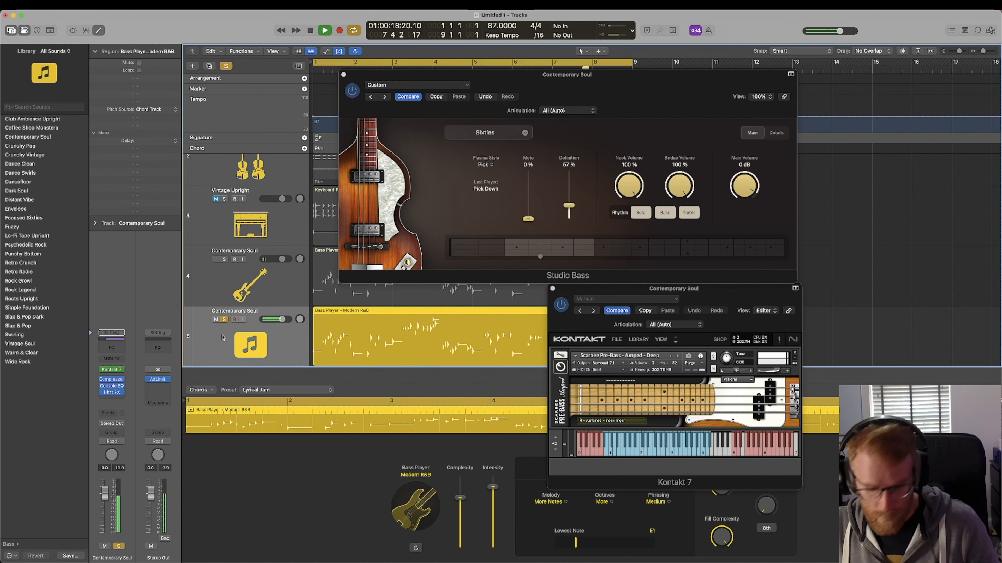
key("Delete")
key("super+BackSpace")
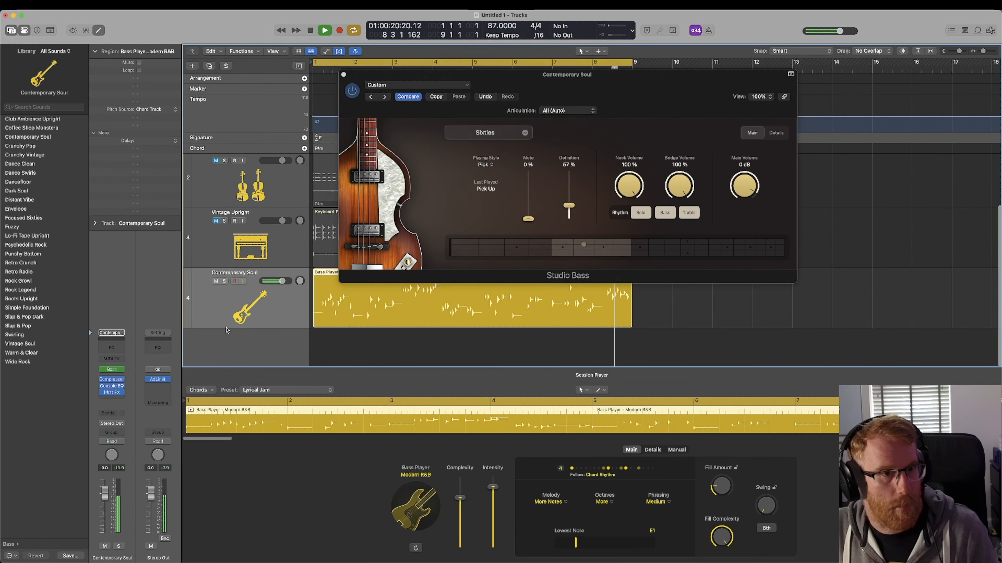
left_click(224, 282)
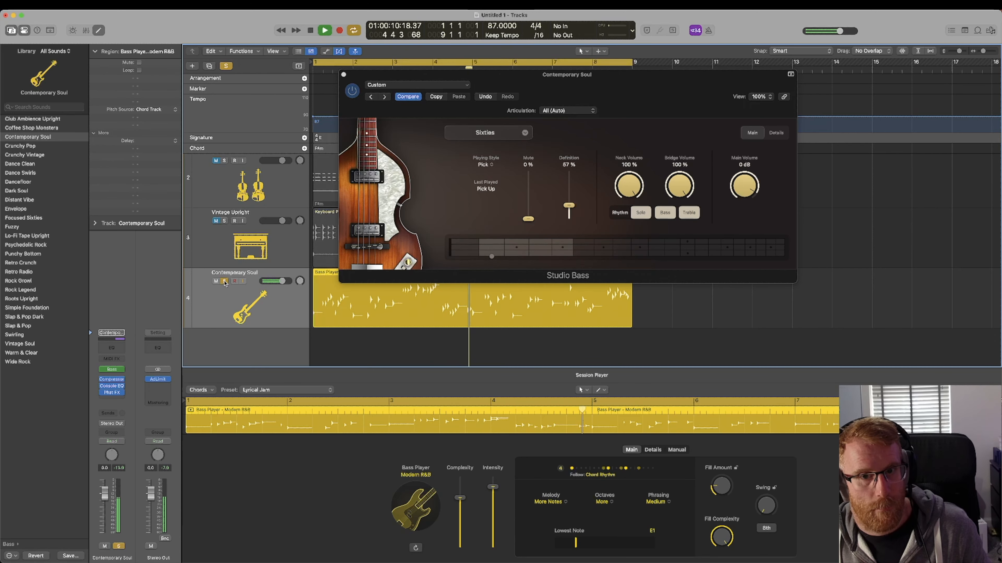
left_click(224, 281)
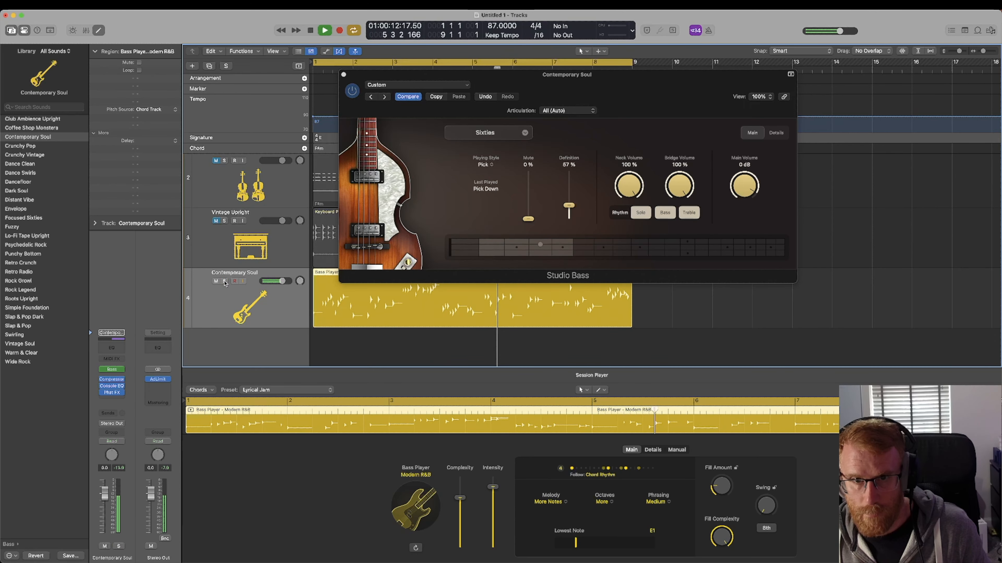
left_click(224, 281)
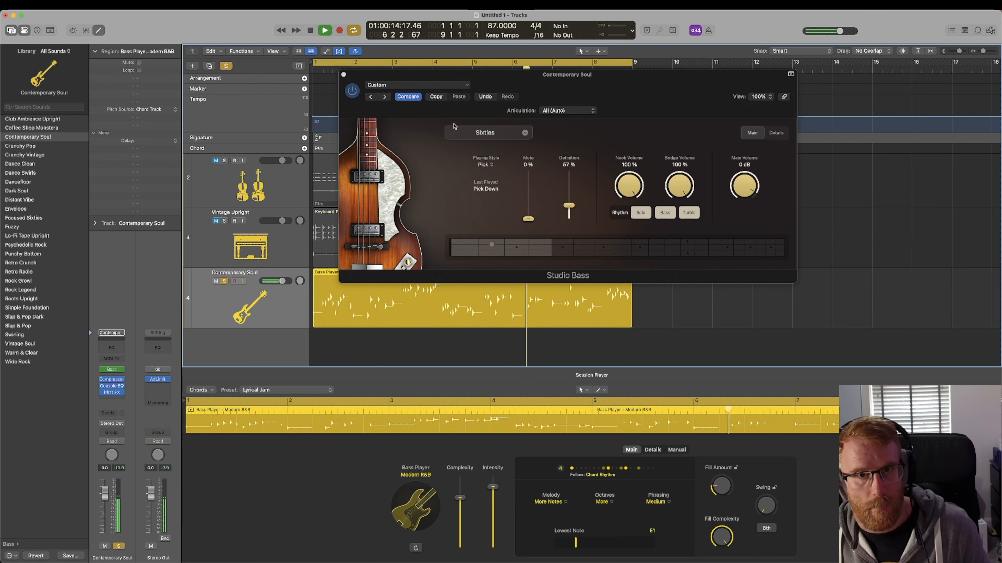
Compare the Finger and Pick playing styles on the Sixties bass model, finishing on Pick
left_click(485, 165)
left_click(479, 216)
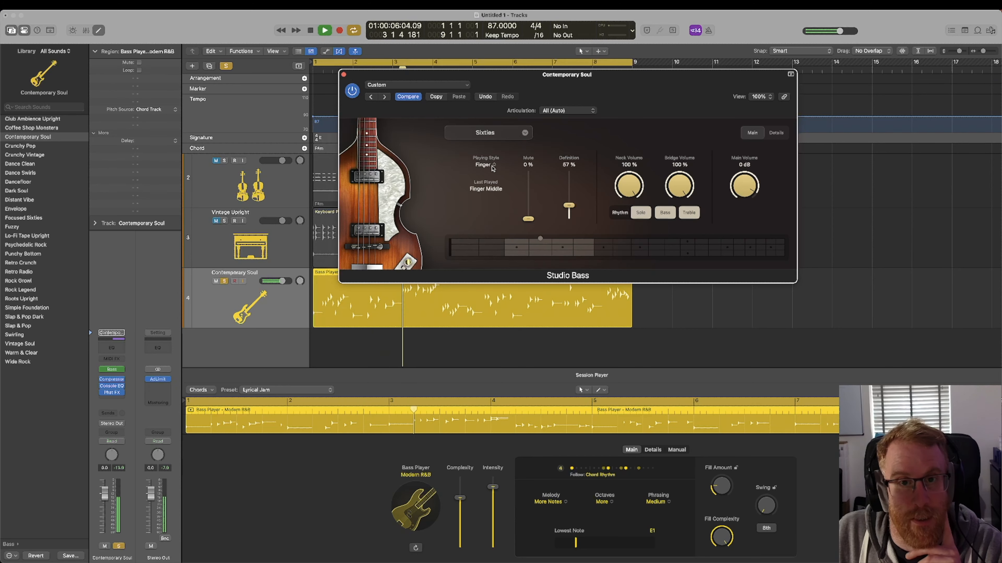
left_click(500, 184)
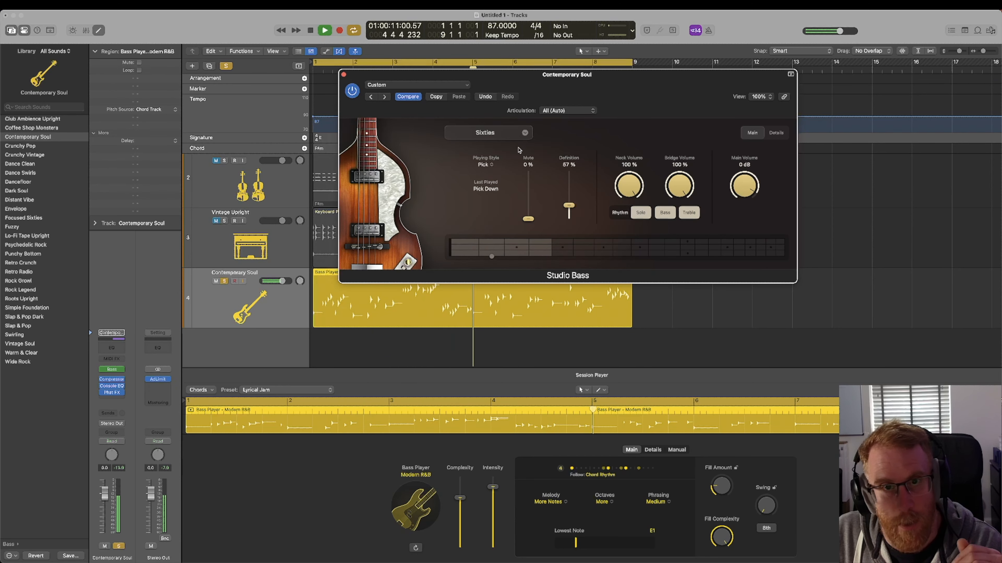
Change the Studio Bass model to Rock and set its playing style to Finger
left_click(525, 133)
left_click(519, 174)
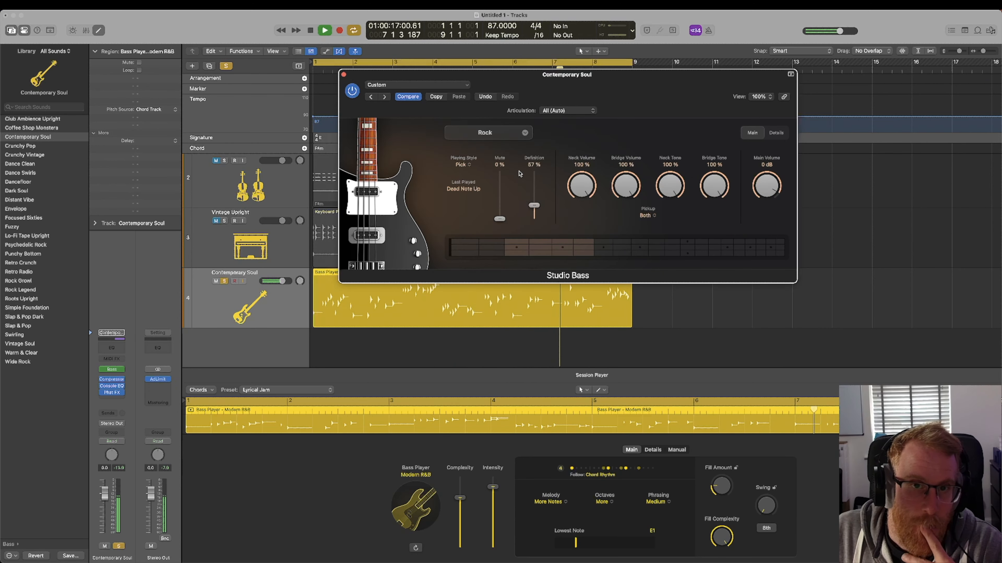
left_click(460, 165)
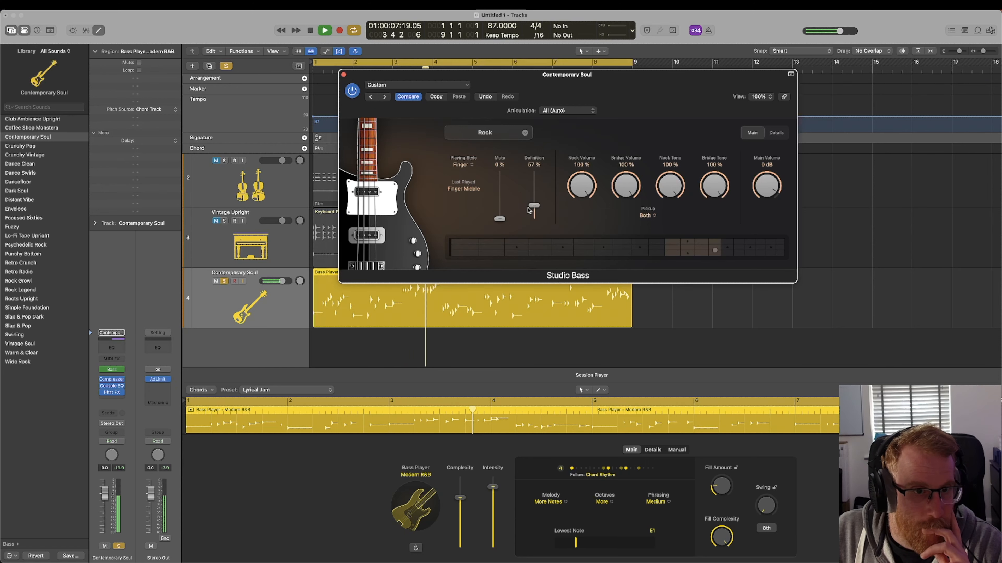
Change the Studio Bass model to Session and compare its Pick playing style with Finger, finishing on Finger
left_click(507, 134)
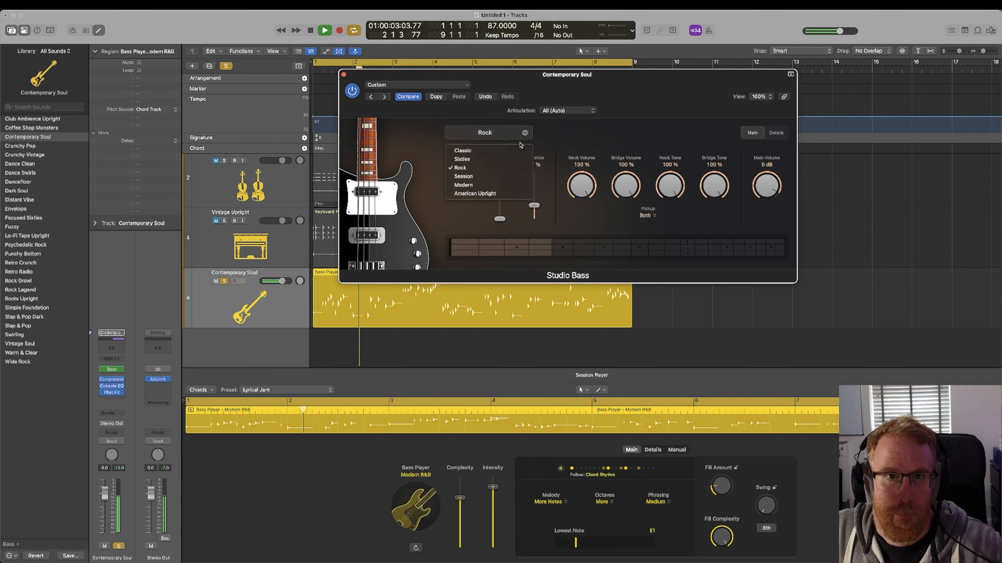
left_click(516, 176)
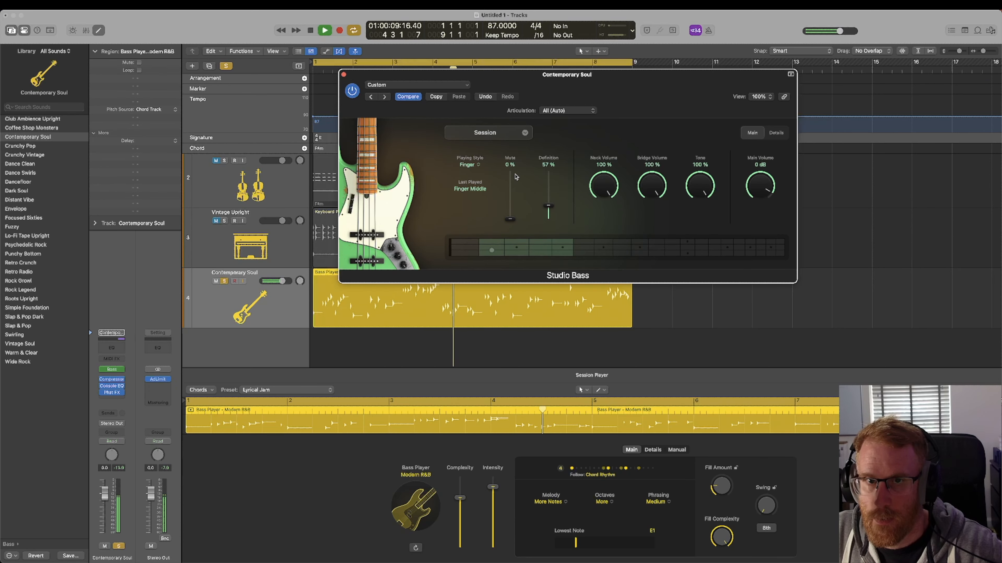
left_click(480, 170)
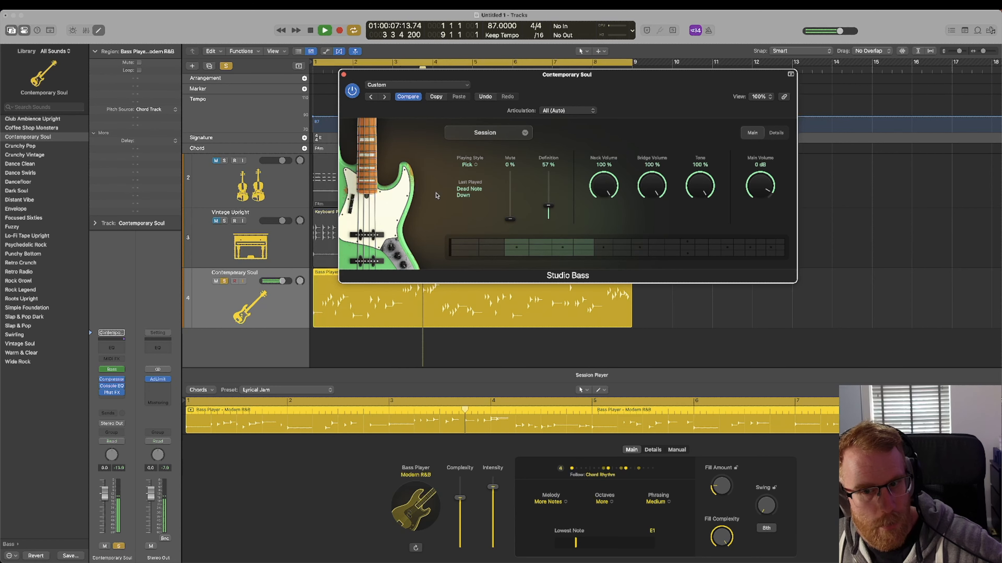
left_click(469, 164)
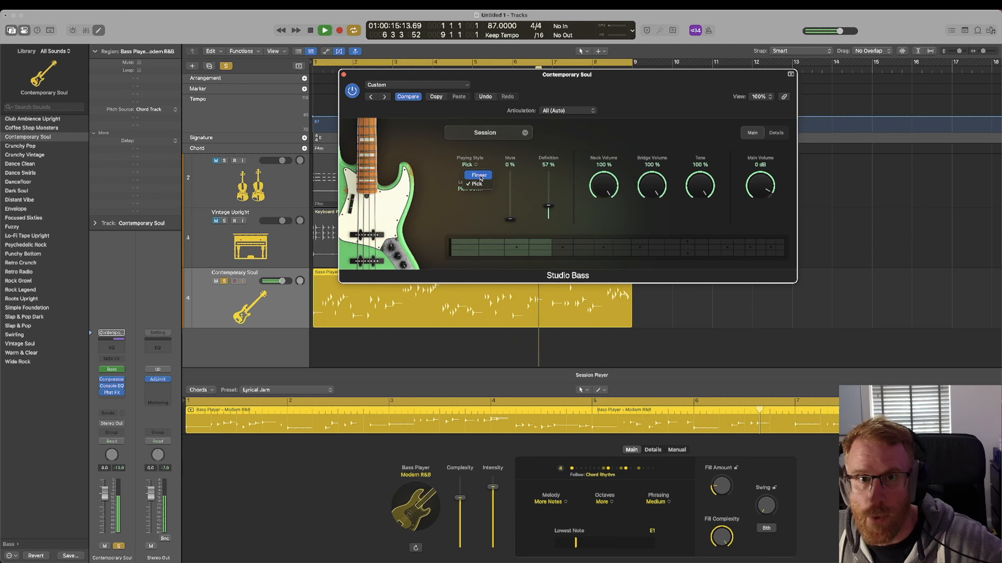
left_click(480, 176)
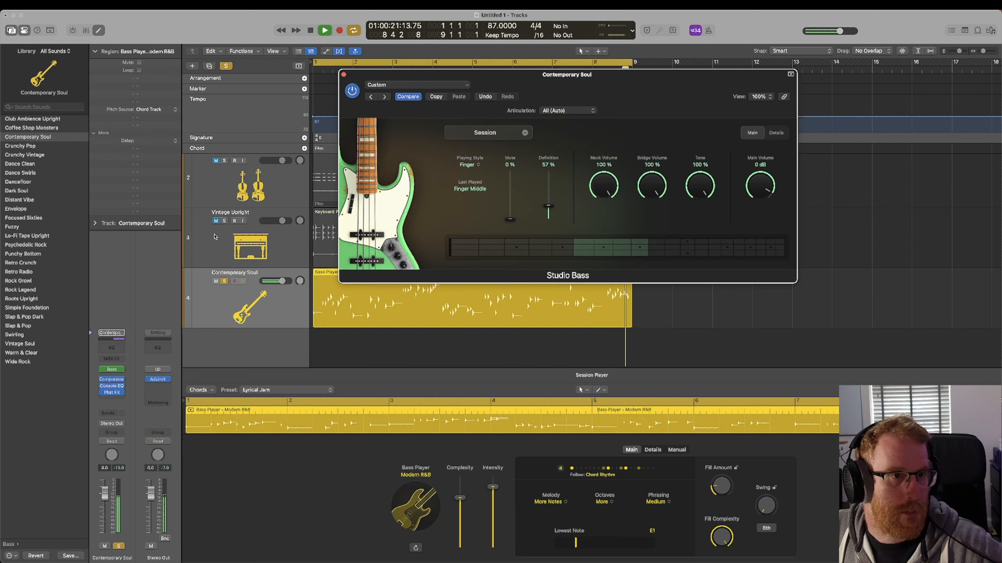
Solo the strings and Vintage Upright tracks alongside the bass, lower both volumes slightly, and mute the two tracks
left_click(225, 225)
left_click(224, 221)
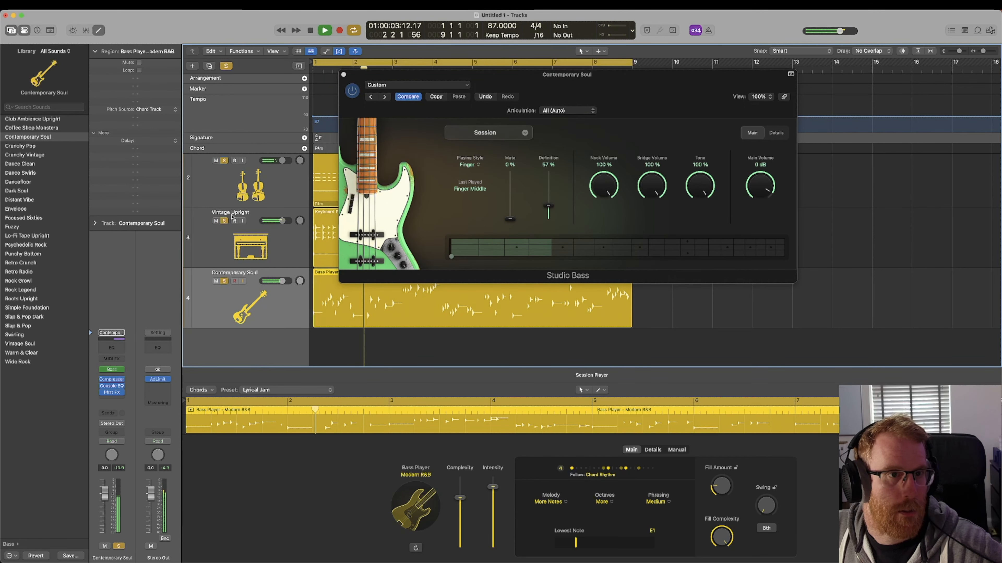
left_click_drag(282, 221, 276, 221)
left_click_drag(282, 161, 275, 161)
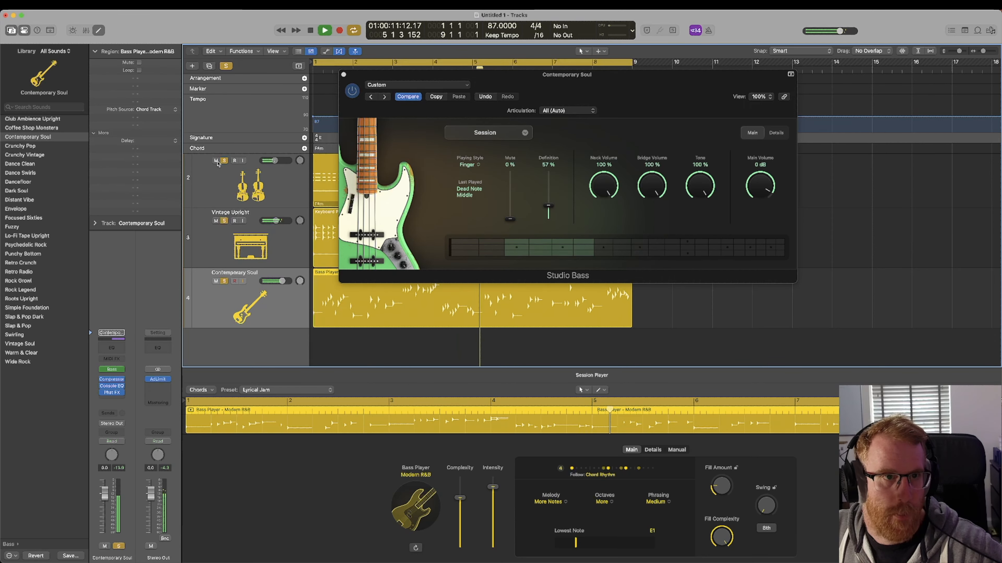
left_click(216, 160)
left_click(216, 222)
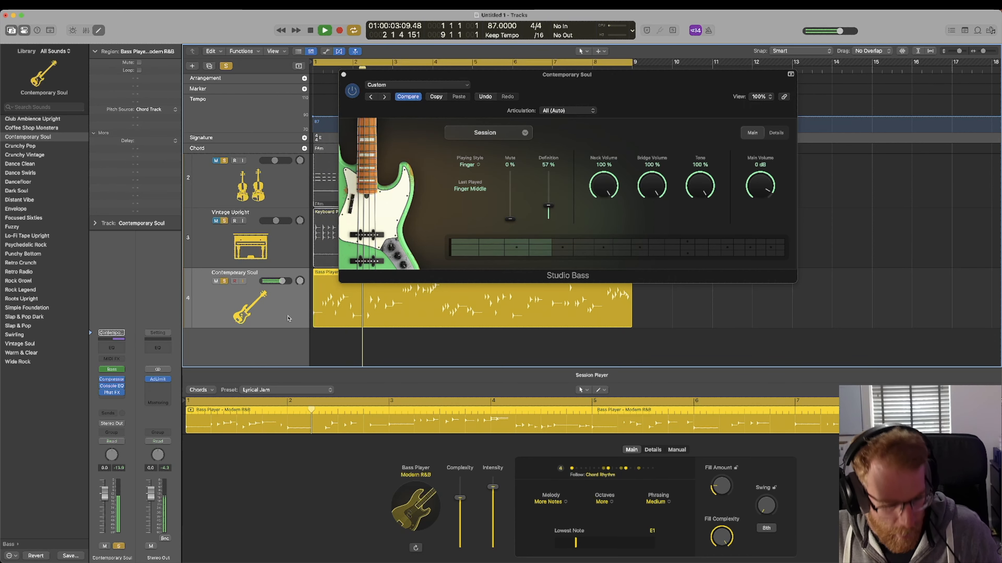
Duplicate the bass track with a copy of its Modern R&B region at bar 1 and stop playback
key("super+d")
left_click_drag(322, 316, 324, 339)
key("space")
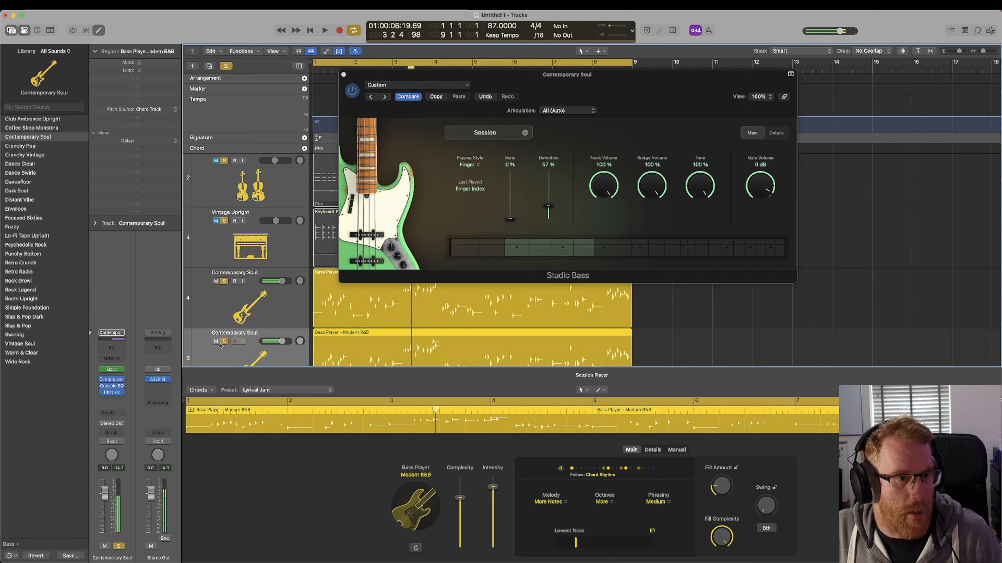
Load Alchemy in stereo on the duplicate track with the Leads preset 70s Analog Synth Lead and close its window
left_click(122, 370)
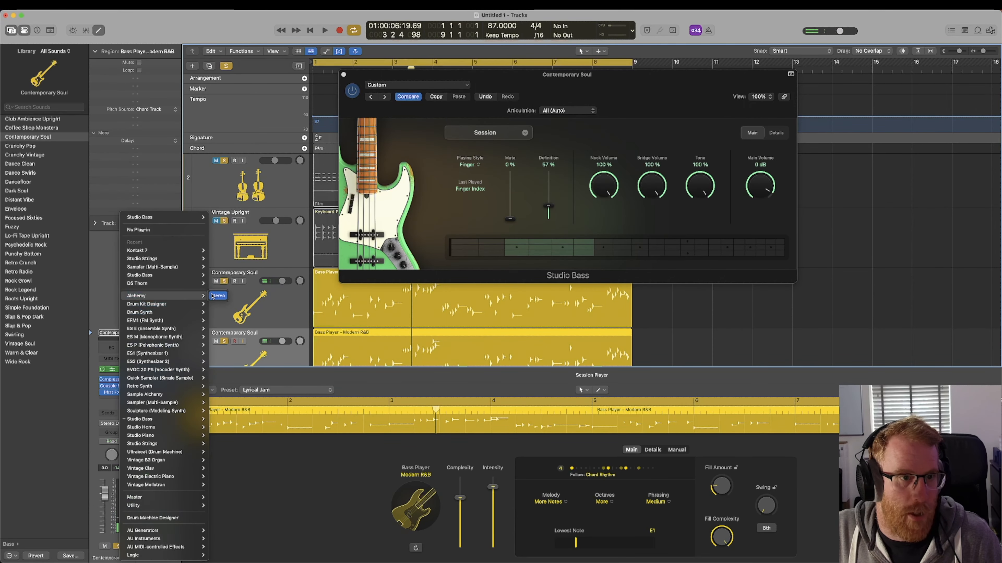
left_click(212, 295)
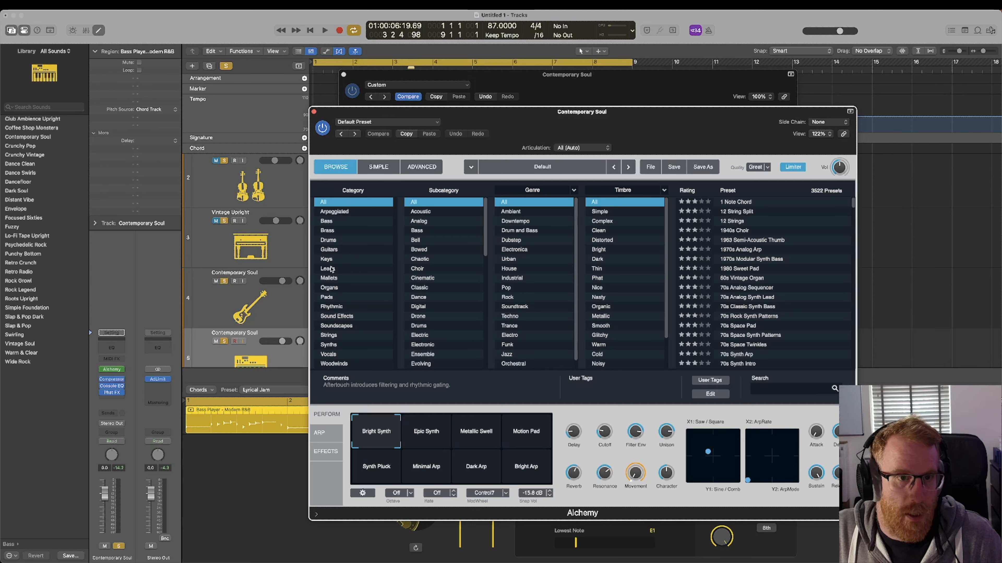
left_click(328, 269)
left_click(747, 202)
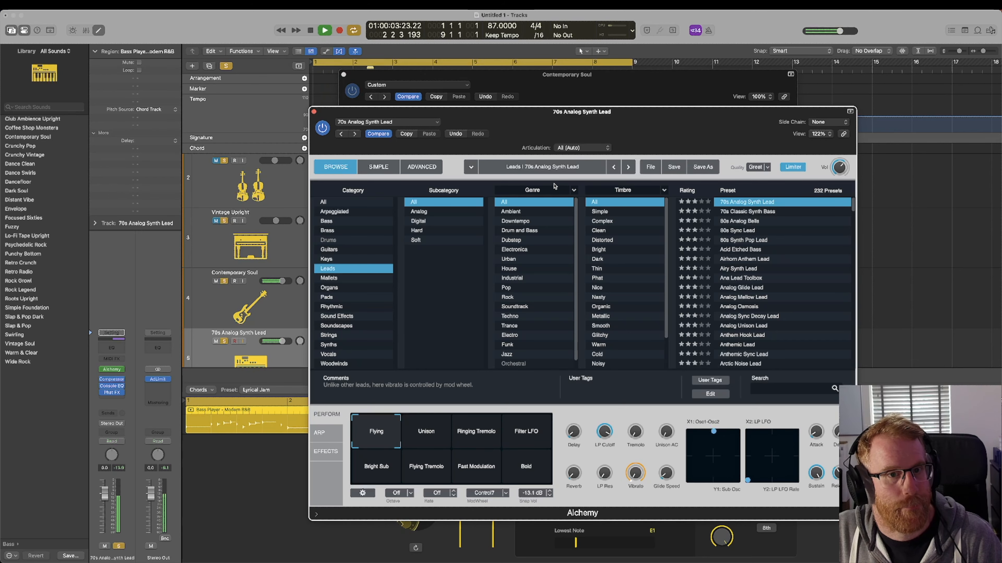
left_click(314, 112)
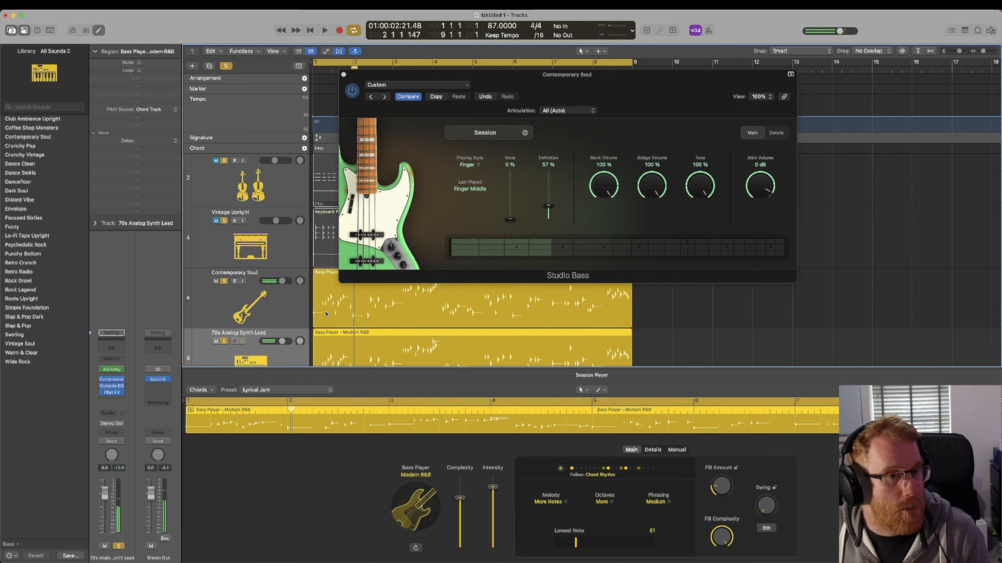
Take the 70s Analog Synth Lead, Vintage Upright and strings tracks out of solo during playback, keeping only the bass soloed
left_click(224, 342)
key("space")
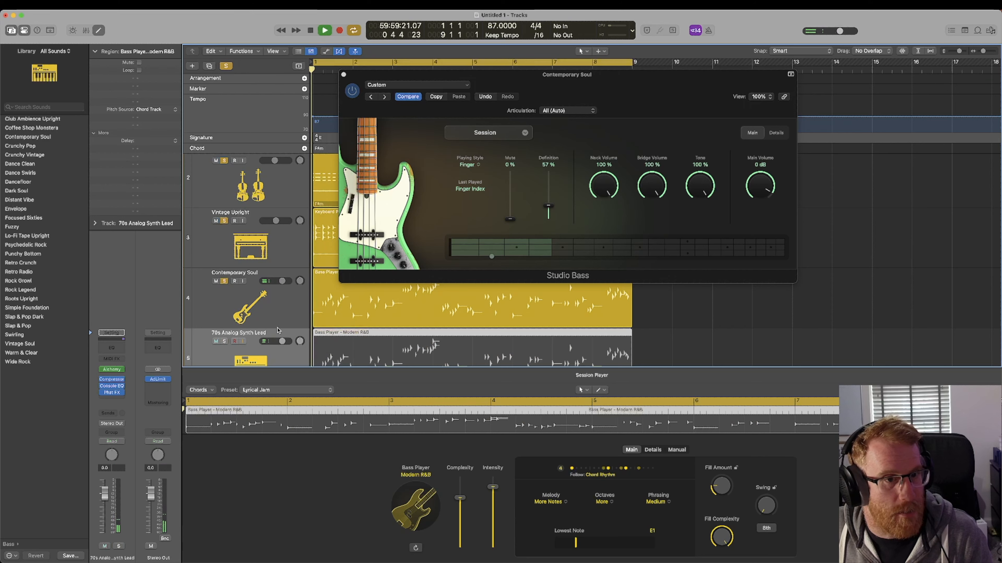
left_click(224, 221)
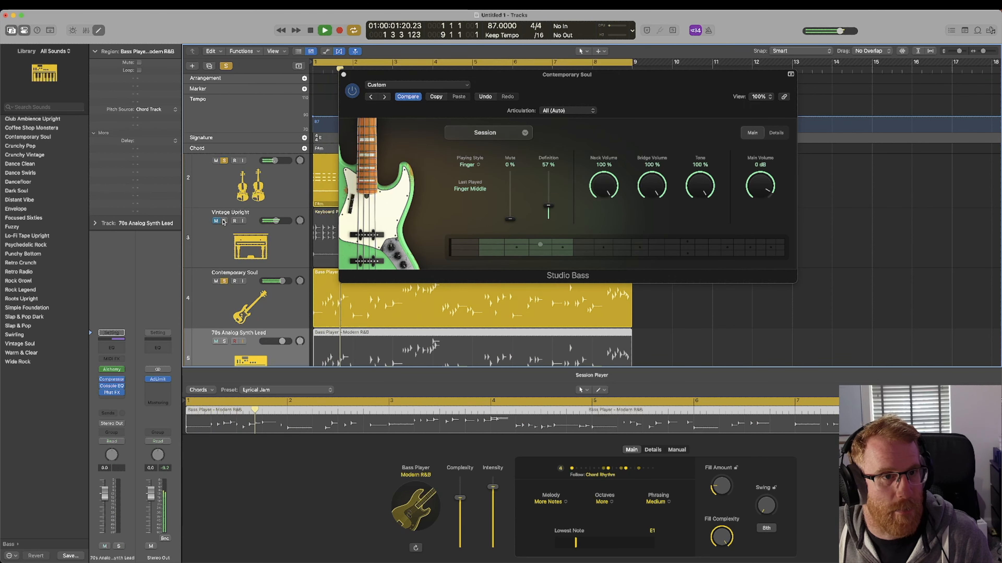
left_click(224, 161)
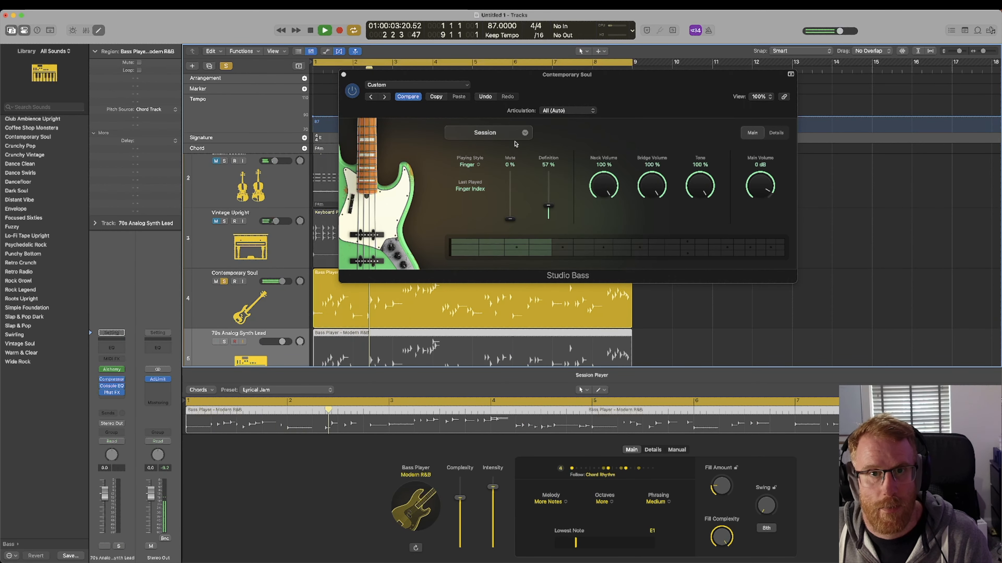
Change the Studio Bass model to Modern, set its playing style to Slap, and play the part
left_click(493, 134)
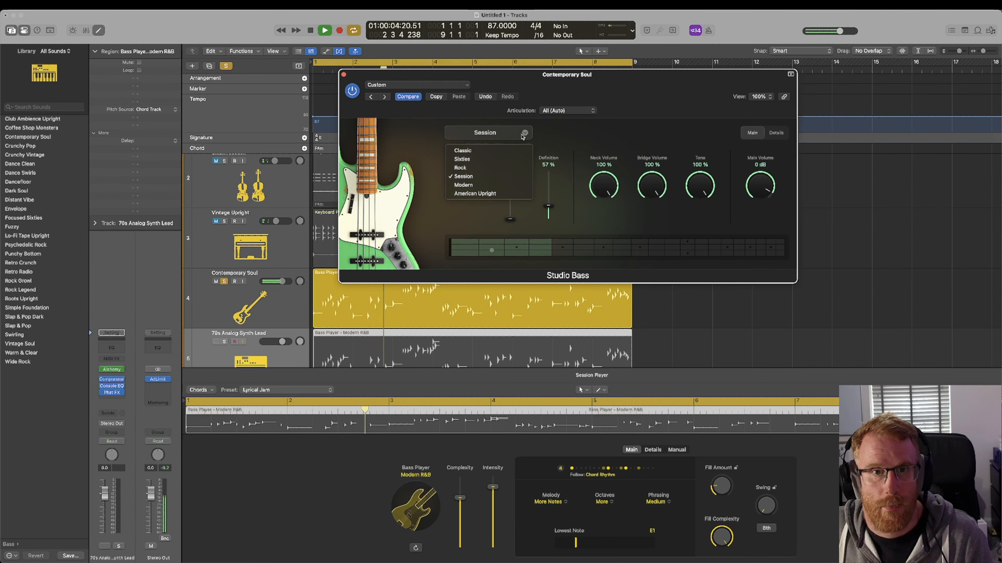
left_click(495, 186)
key("space")
left_click(469, 164)
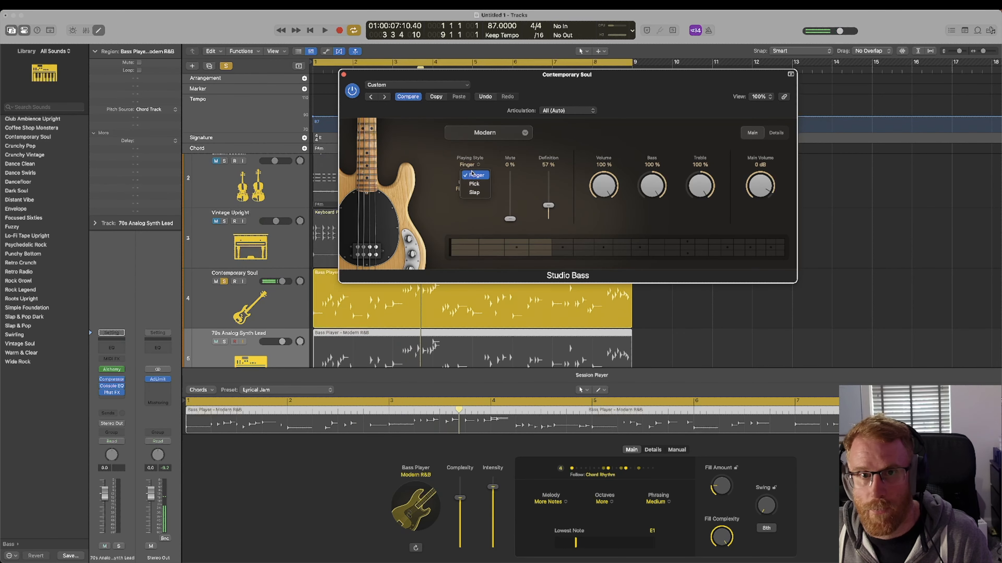
left_click(477, 193)
key("space")
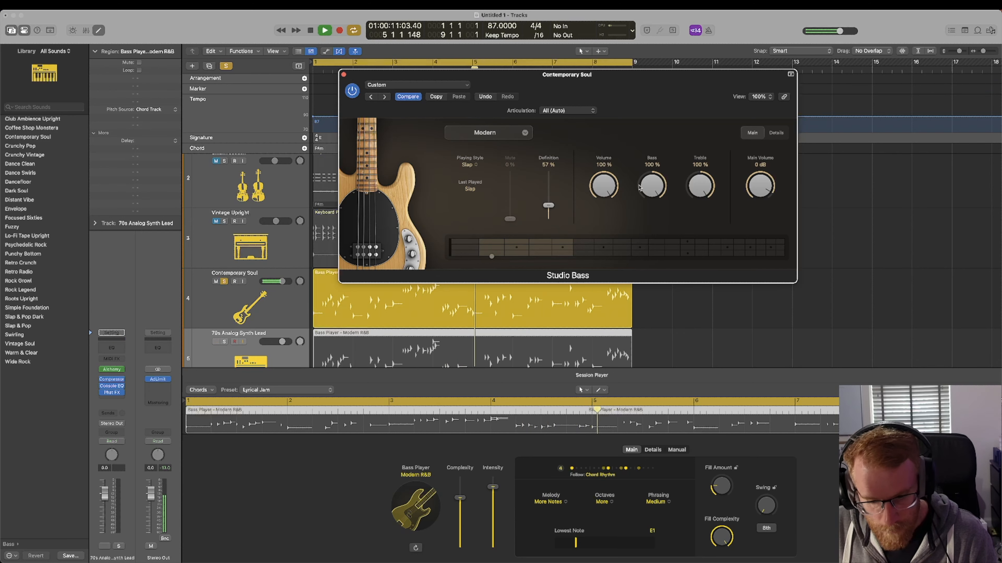
Listen to the soloed Modern slap bass from the start of the project, pausing and resuming playback
key("space")
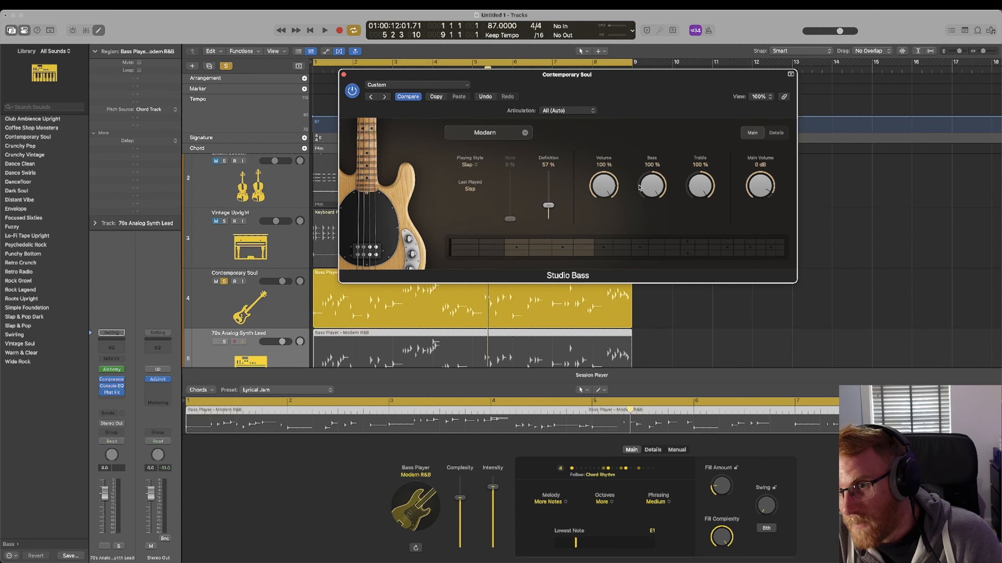
key("Return")
key("space")
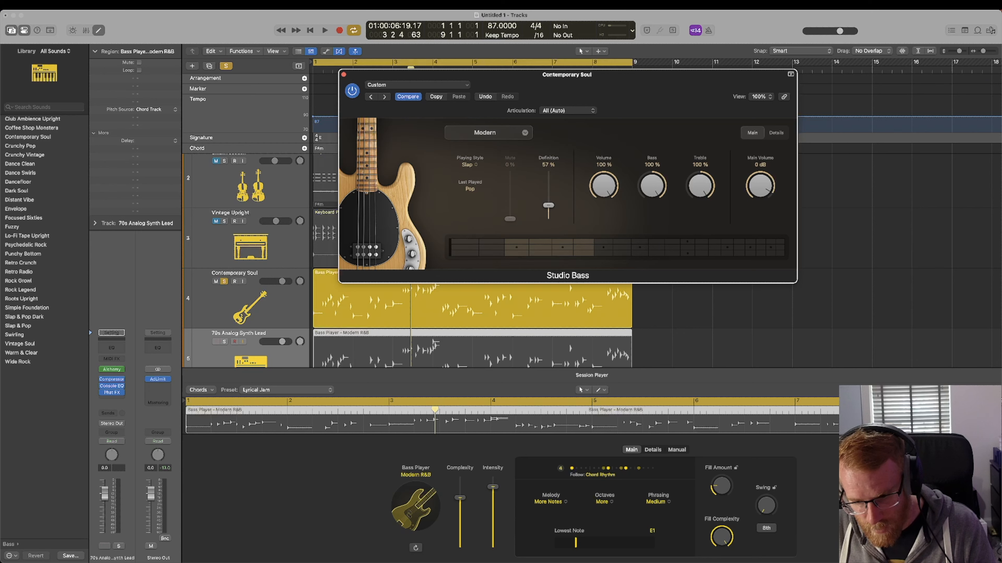
key("super+Tab")
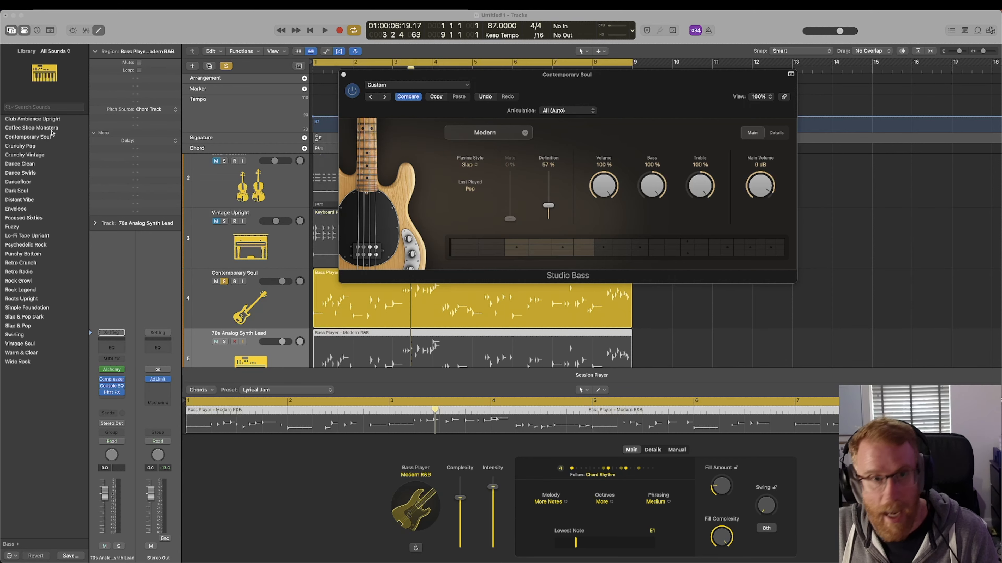
left_click(621, 89)
key("space")
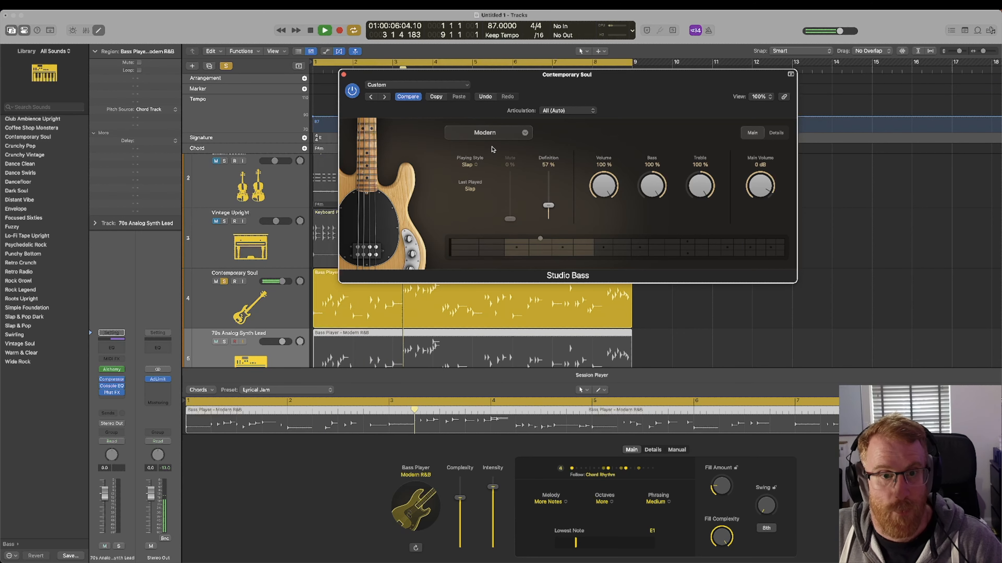
key("space")
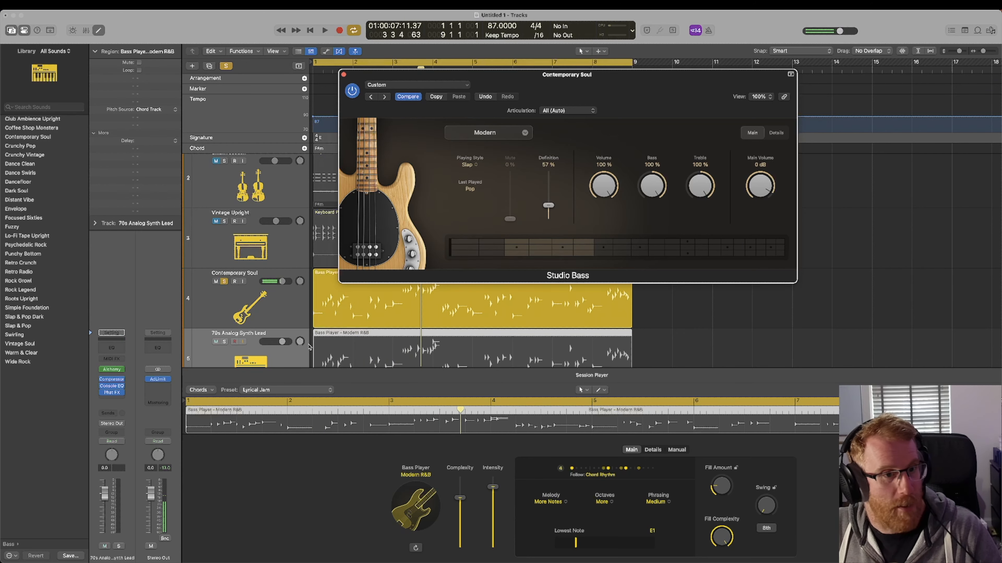
Solo the 70s Analog Synth Lead track together with the slap bass and play both layers
left_click(230, 337)
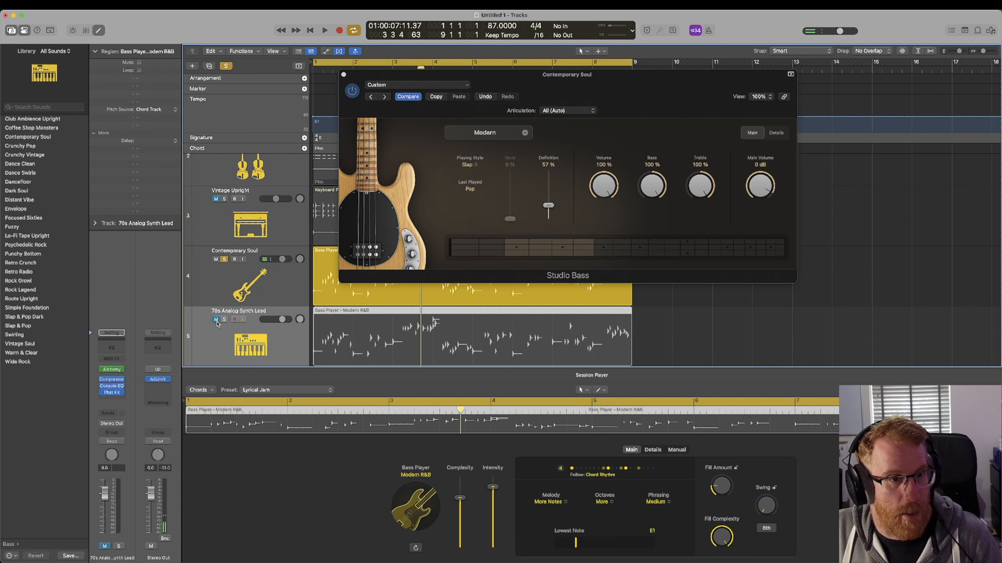
left_click(224, 319)
key("space")
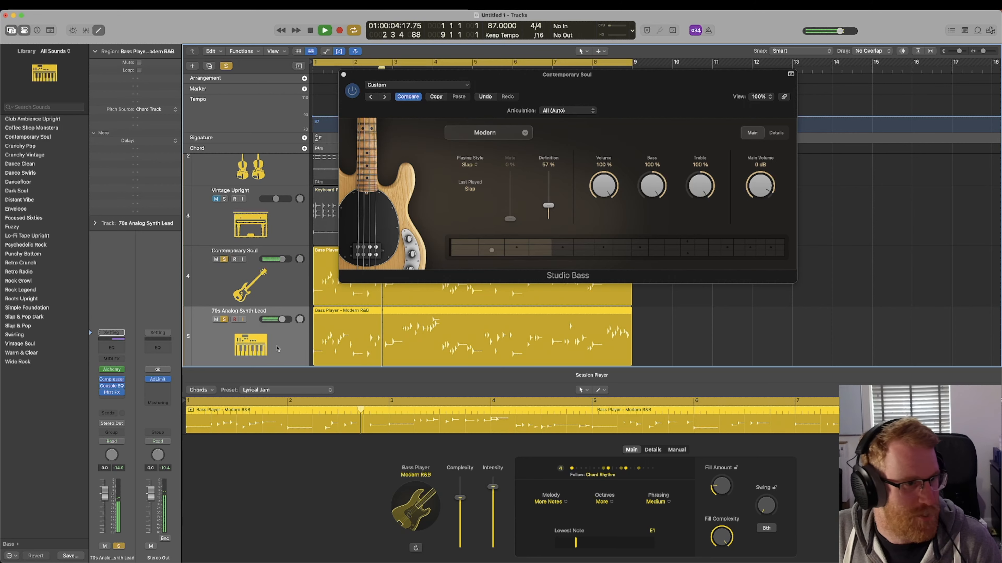
Stop playback, take the 70s Analog Synth Lead track out of solo and select the Contemporary Soul bass track
key("space")
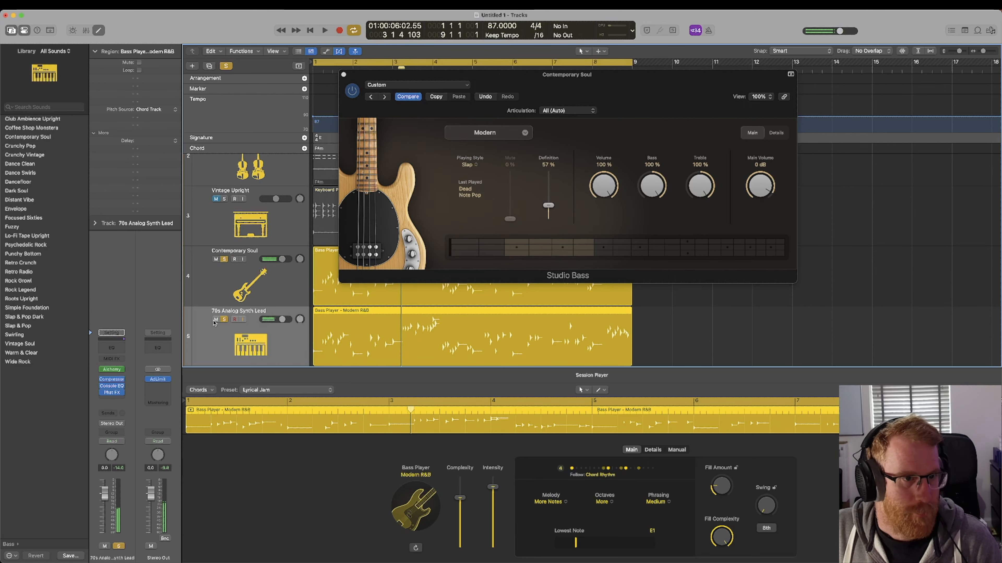
left_click(224, 320)
left_click(226, 282)
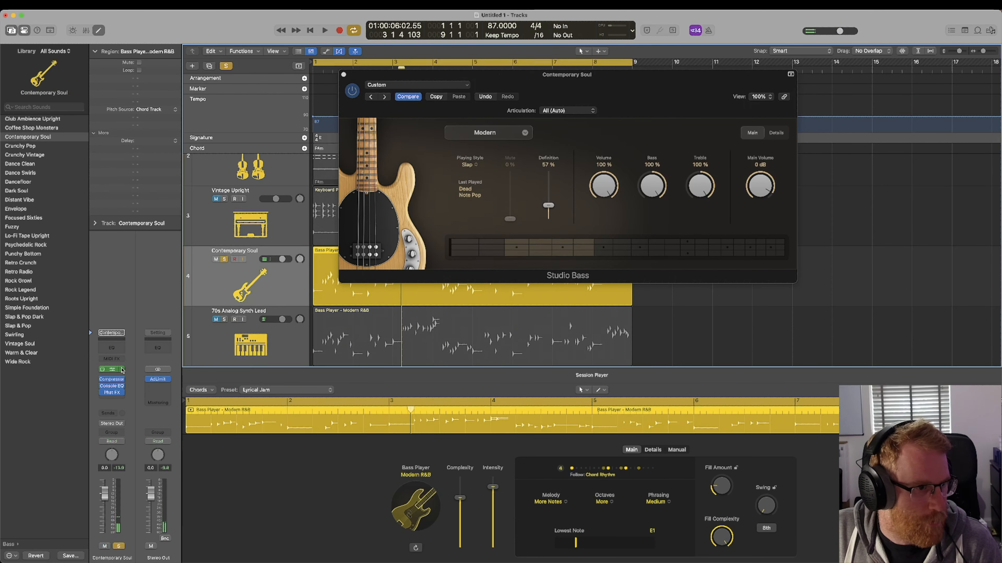
Insert Amp Designer on the Contemporary Soul bass track and place its window below the Studio Bass window
left_click(122, 399)
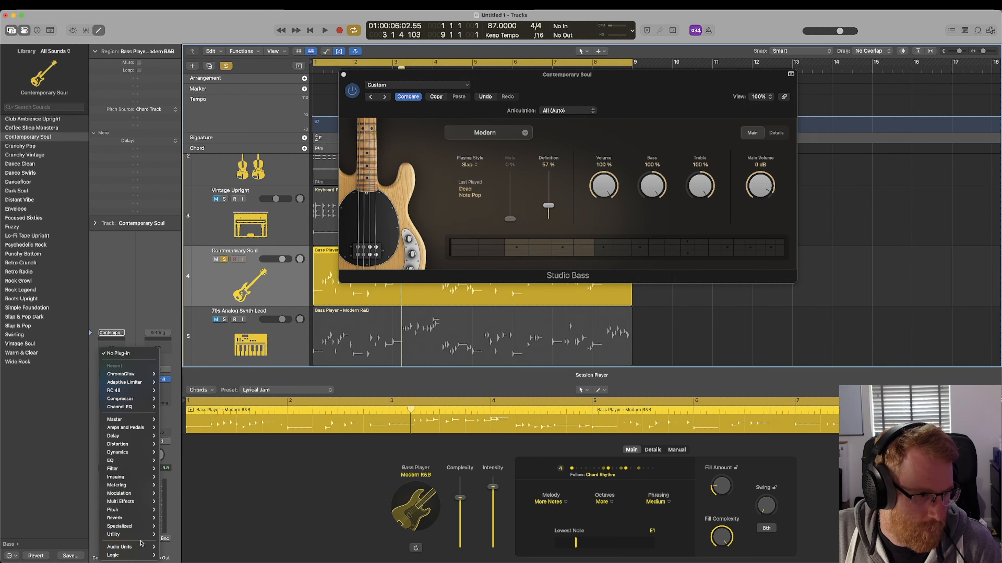
mouse_move(139, 535)
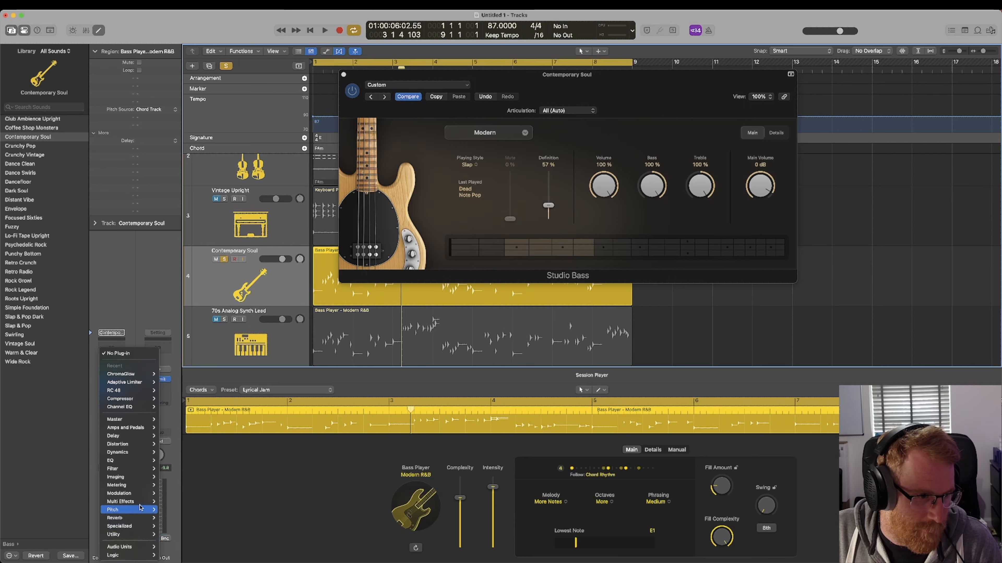
mouse_move(140, 505)
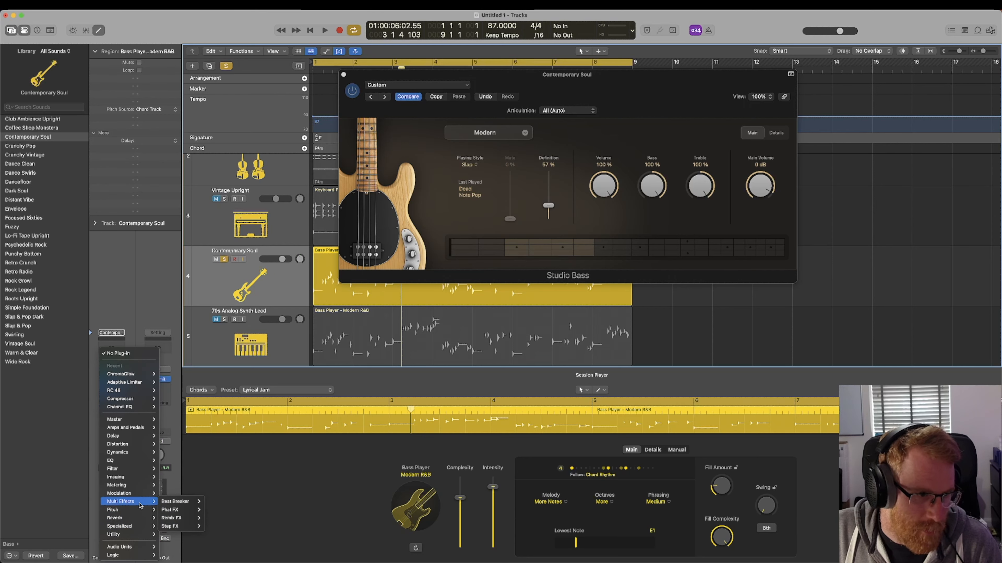
mouse_move(139, 432)
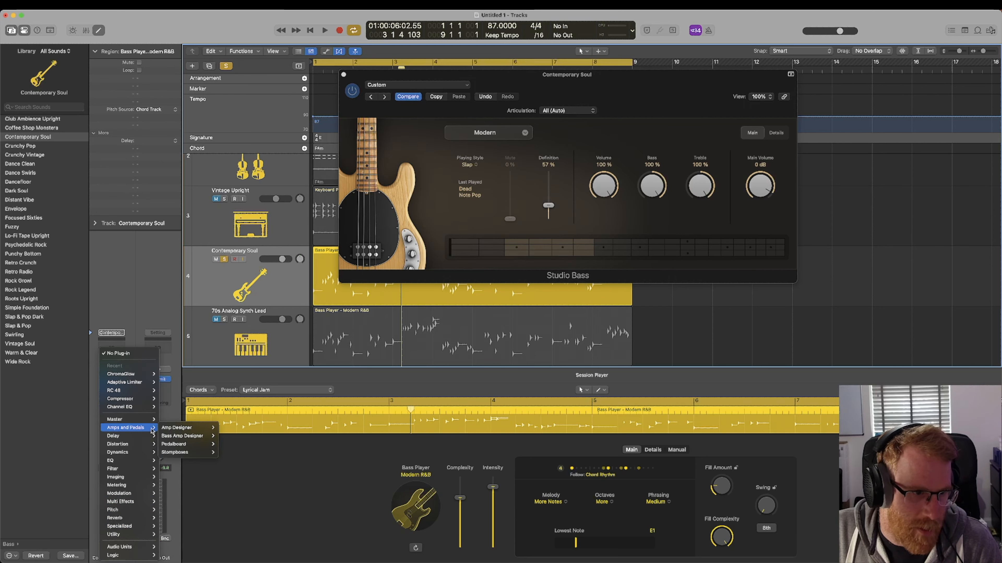
mouse_move(185, 427)
left_click(232, 429)
left_click_drag(595, 145, 630, 310)
Play the bass through the British Combo amp and move the microphone outward from the speaker's centre
key("space")
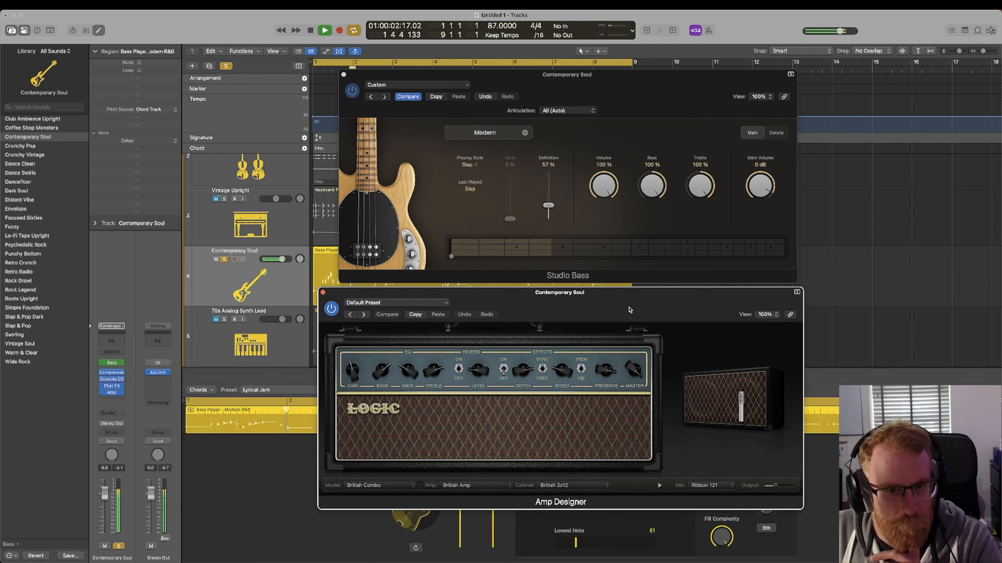
mouse_move(731, 428)
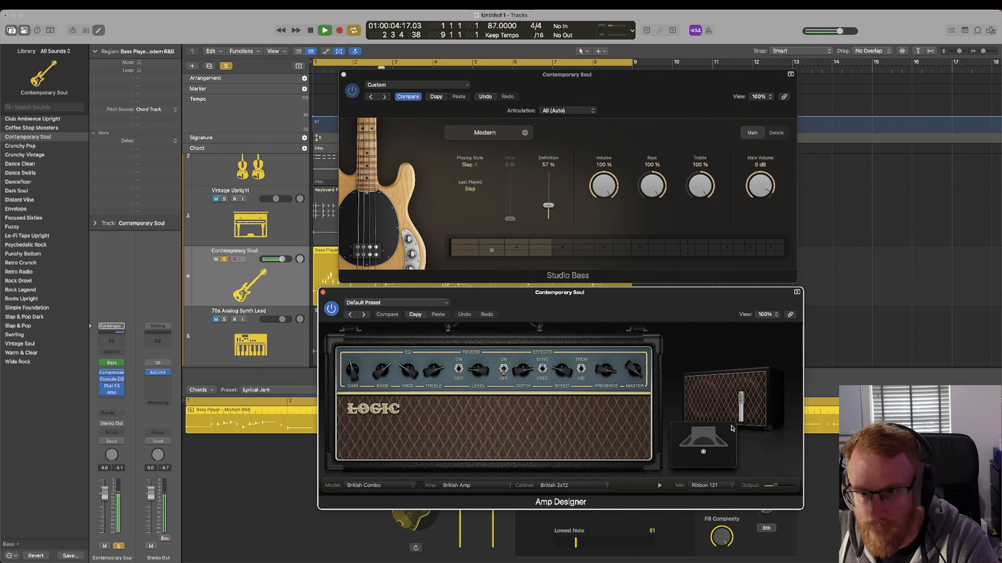
left_click_drag(704, 451, 716, 464)
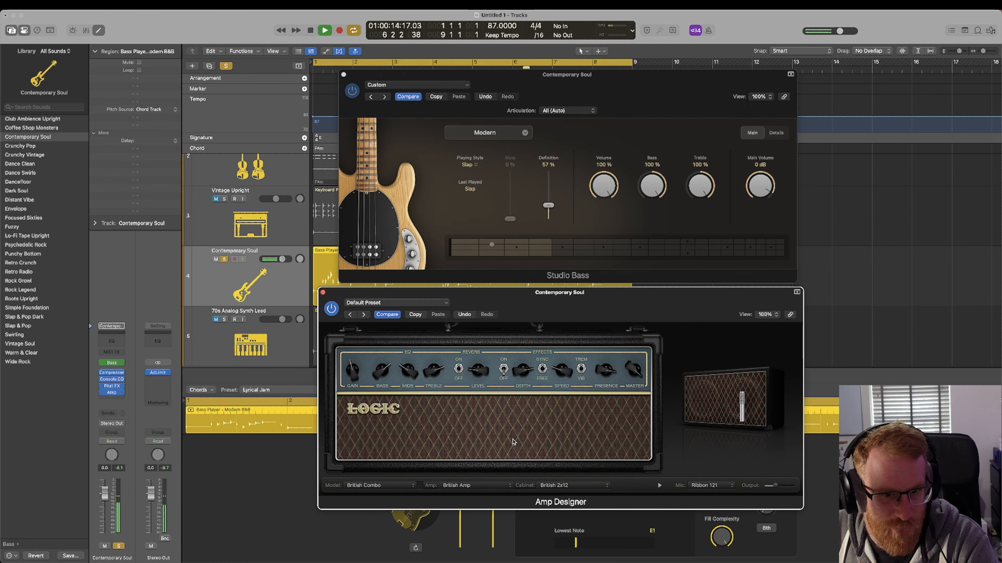
Switch the amp model to British Blues Combo and move its microphone farther toward the speaker's edge
left_click(403, 486)
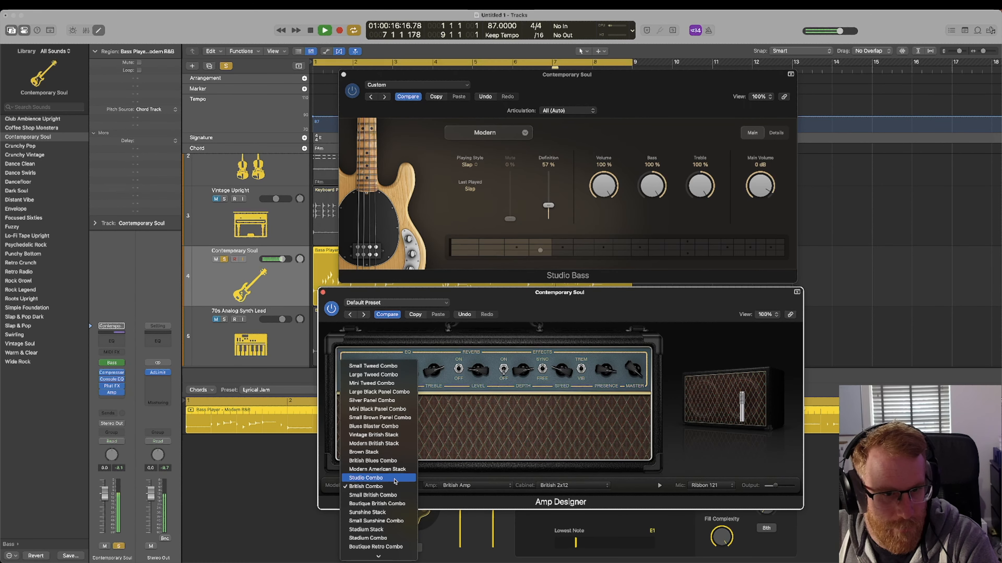
left_click(401, 462)
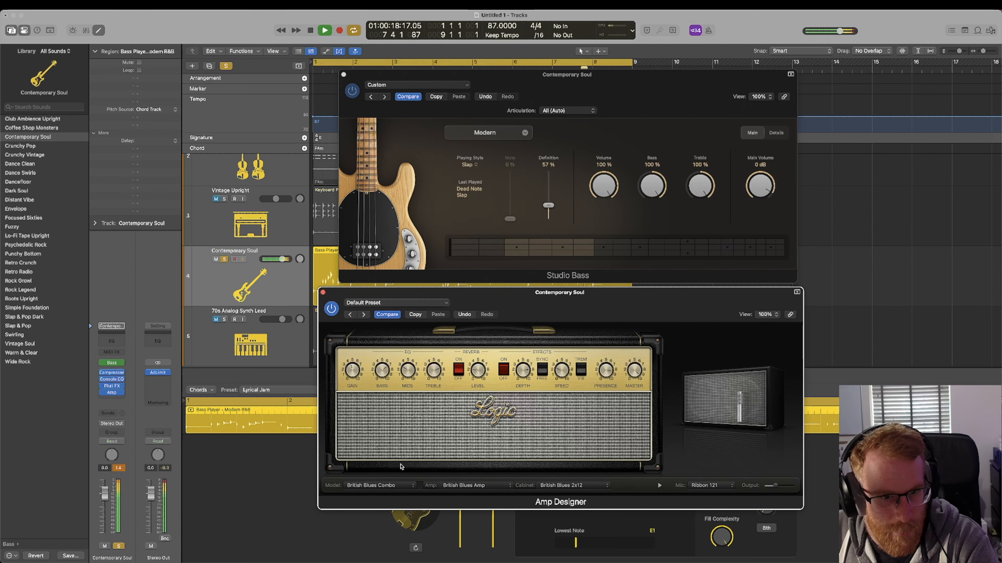
mouse_move(740, 419)
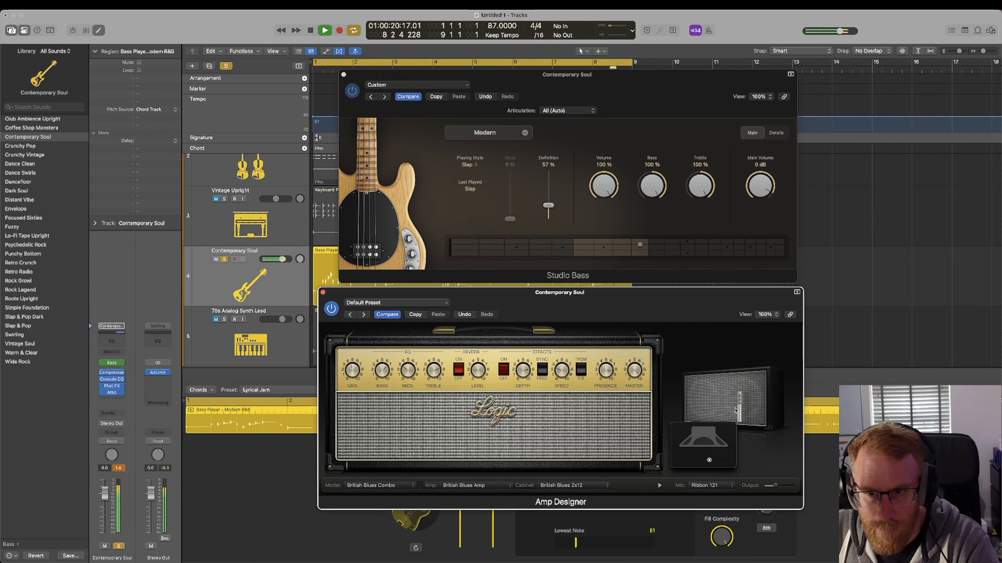
left_click_drag(708, 460, 723, 463)
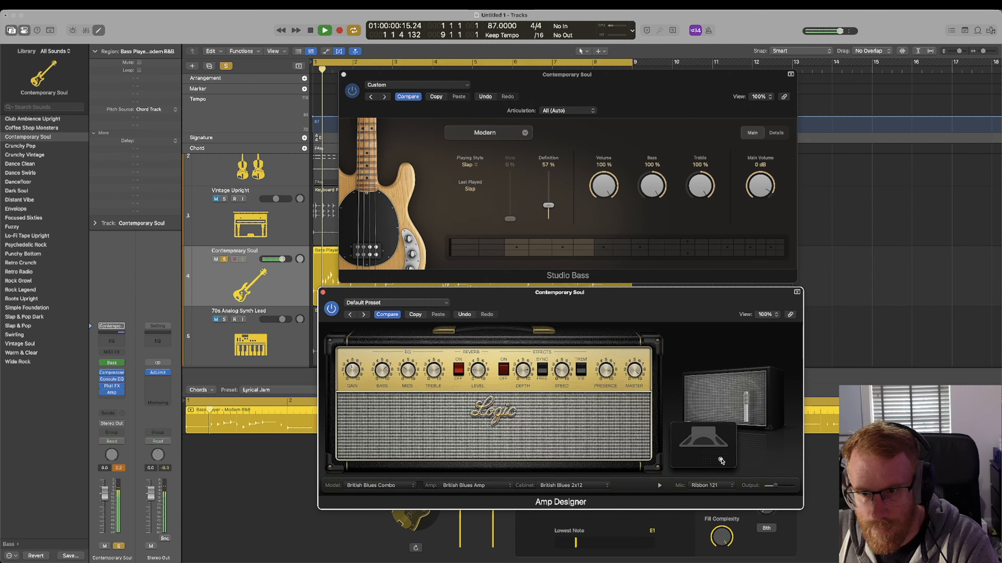
Change the amp's microphone to Dynamic 57, listen to the bass, and stop playback
left_click(713, 486)
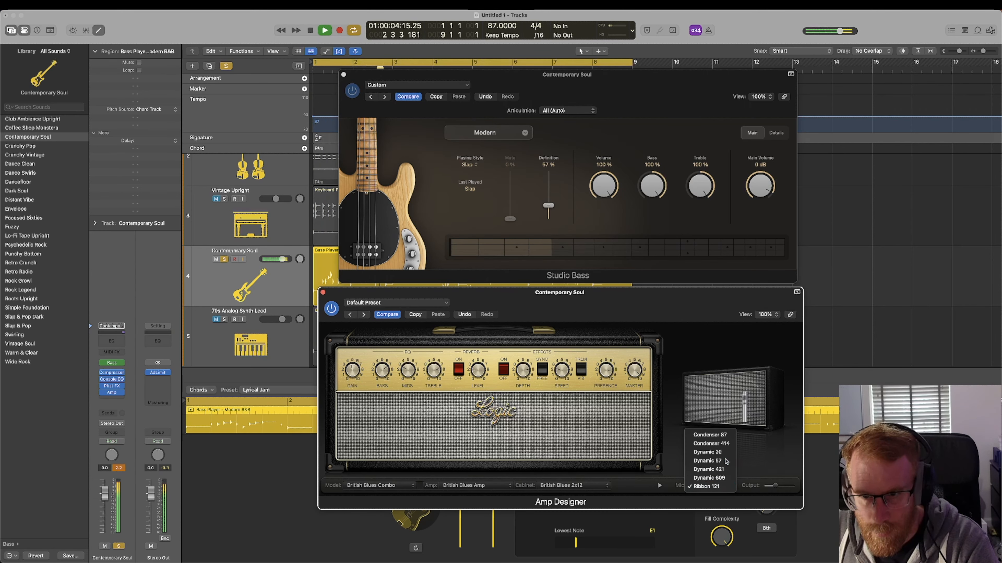
left_click(708, 460)
mouse_move(724, 463)
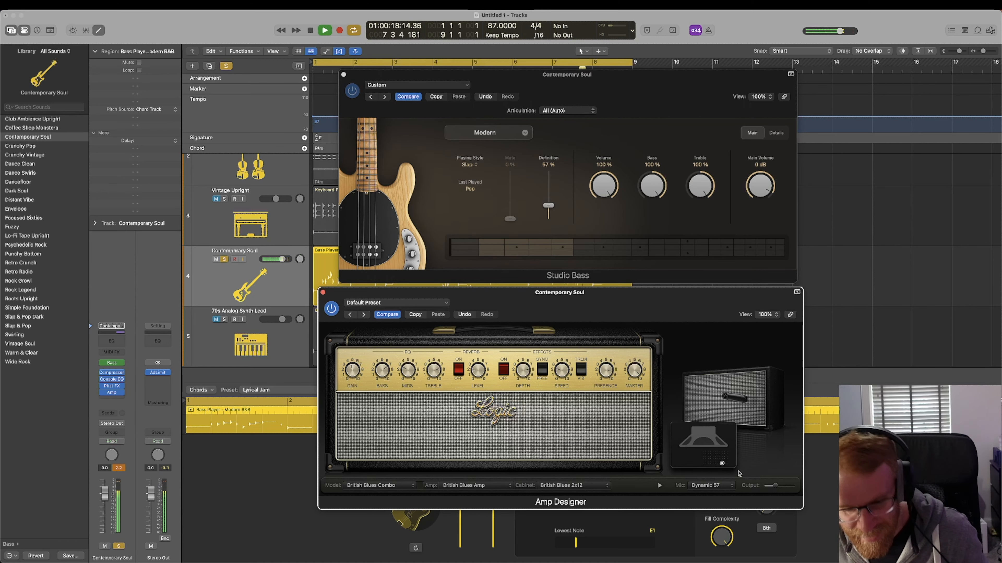
key("space")
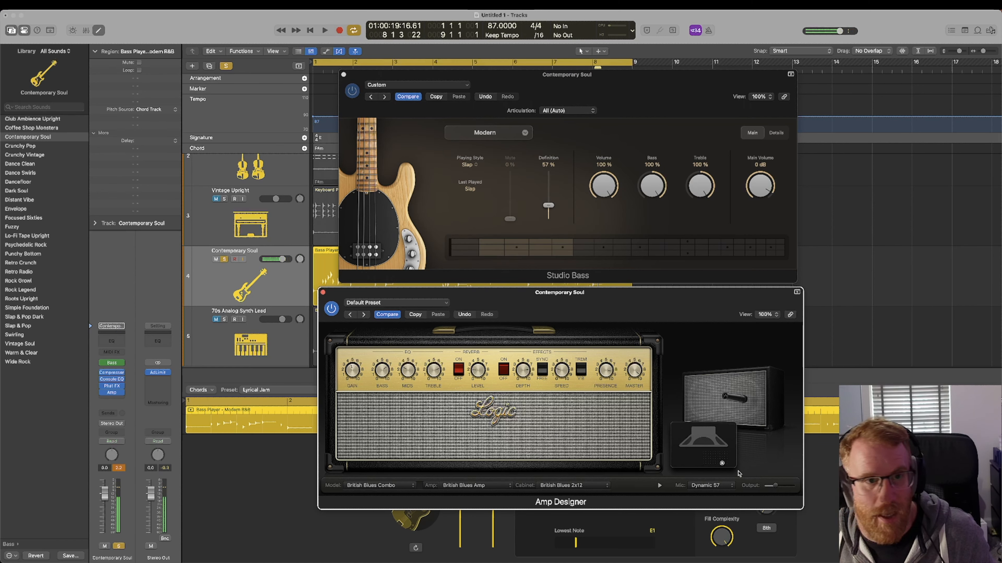
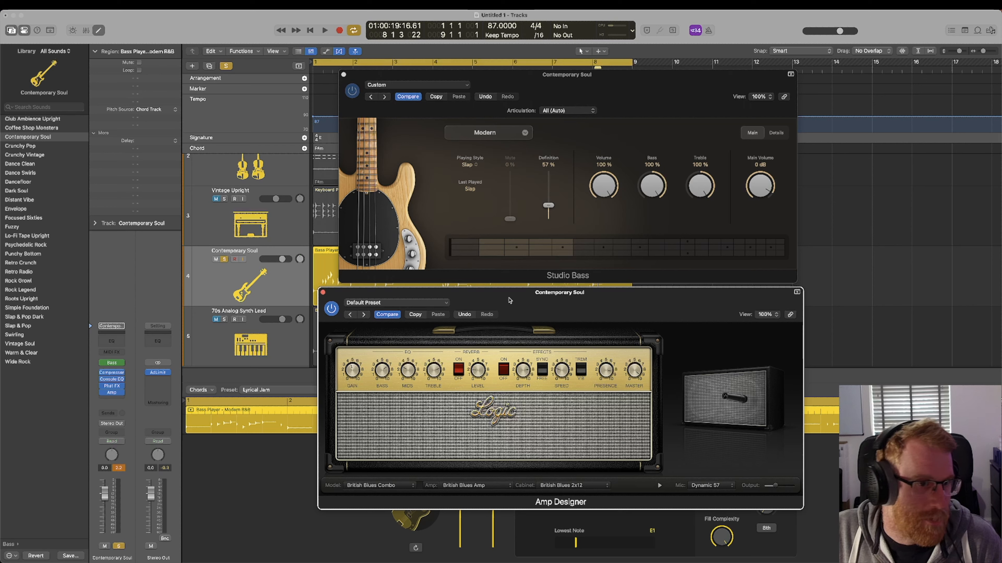
Reset the bass channel's peak level, play the part, switch the amp model to Vintage British Stack, and stop playback
left_click(119, 468)
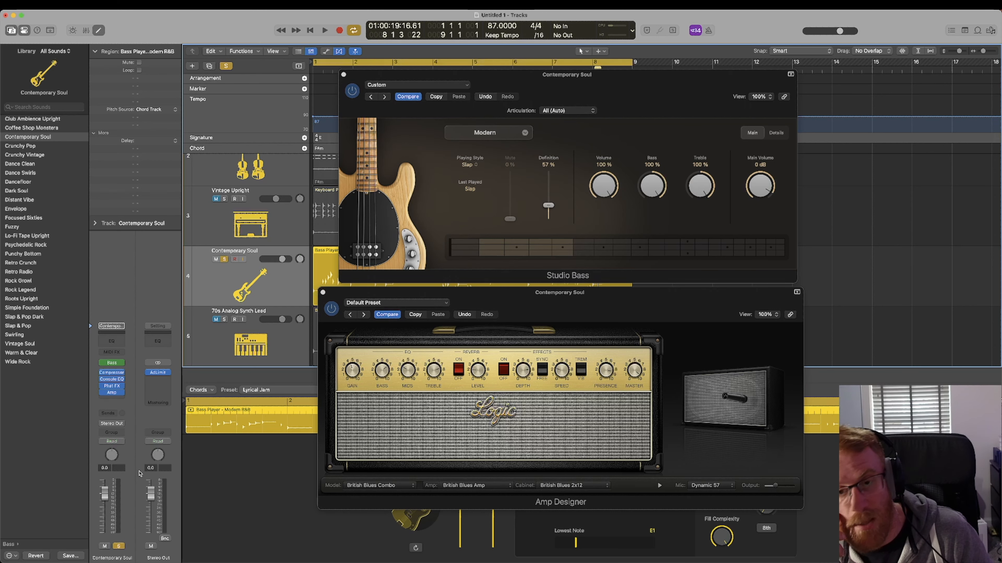
key("space")
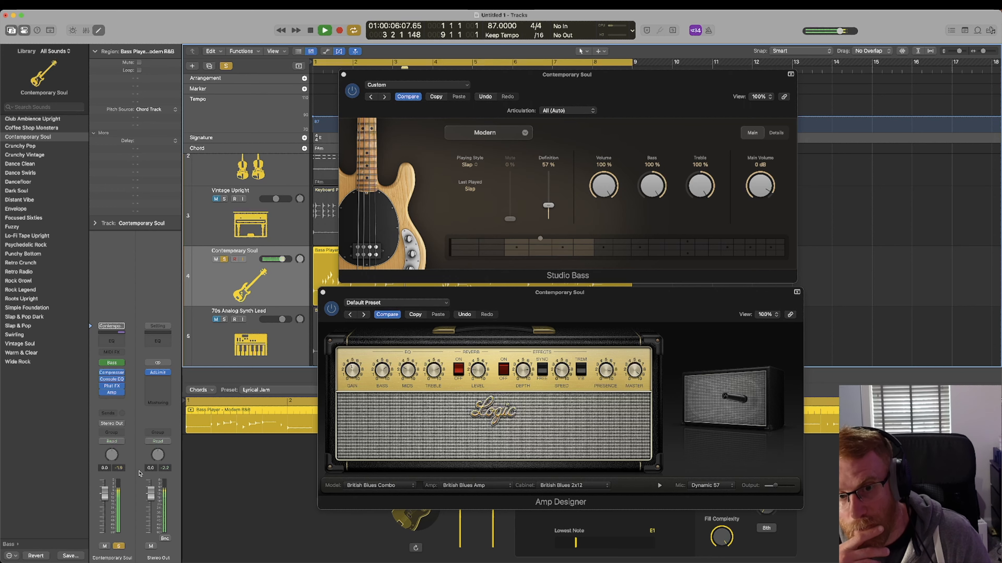
left_click(398, 486)
left_click(393, 461)
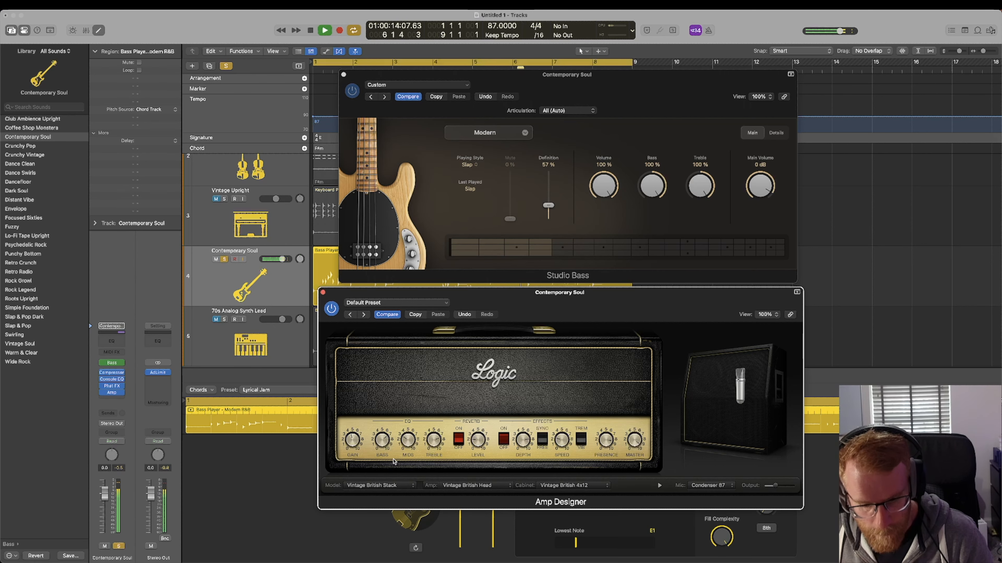
key("b")
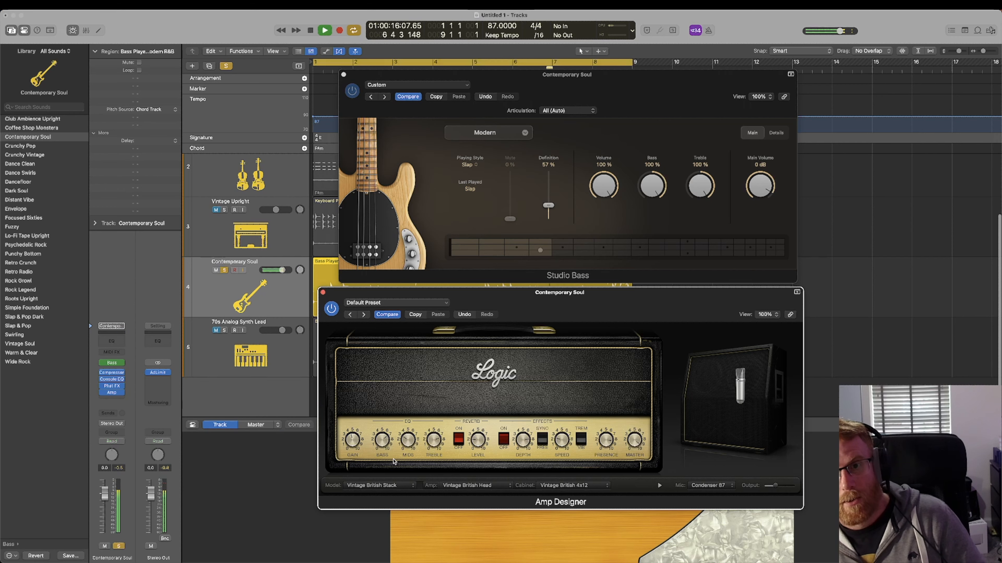
key("space")
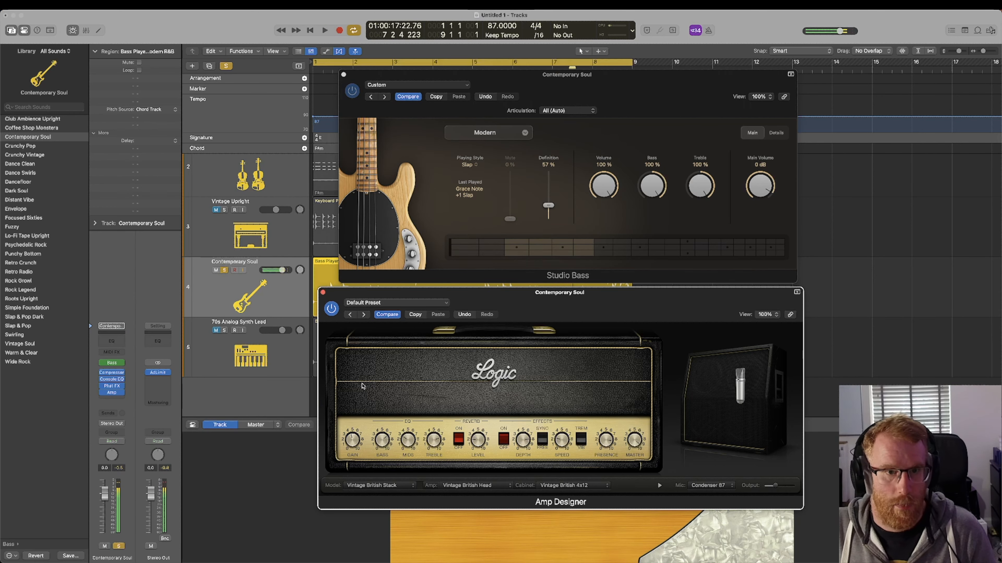
Close the Amp Designer and Studio Bass plug-in windows
left_click(316, 292)
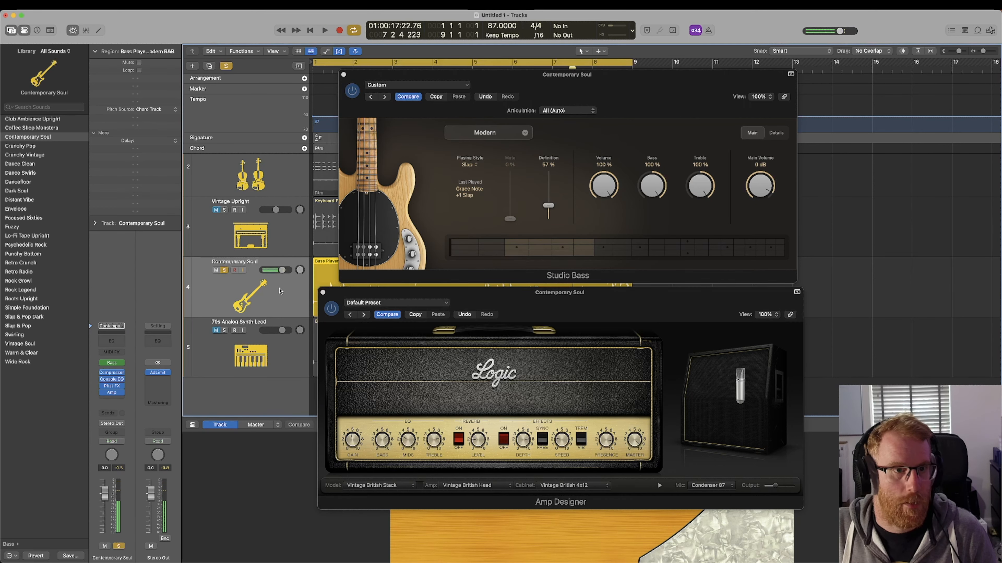
left_click(322, 292)
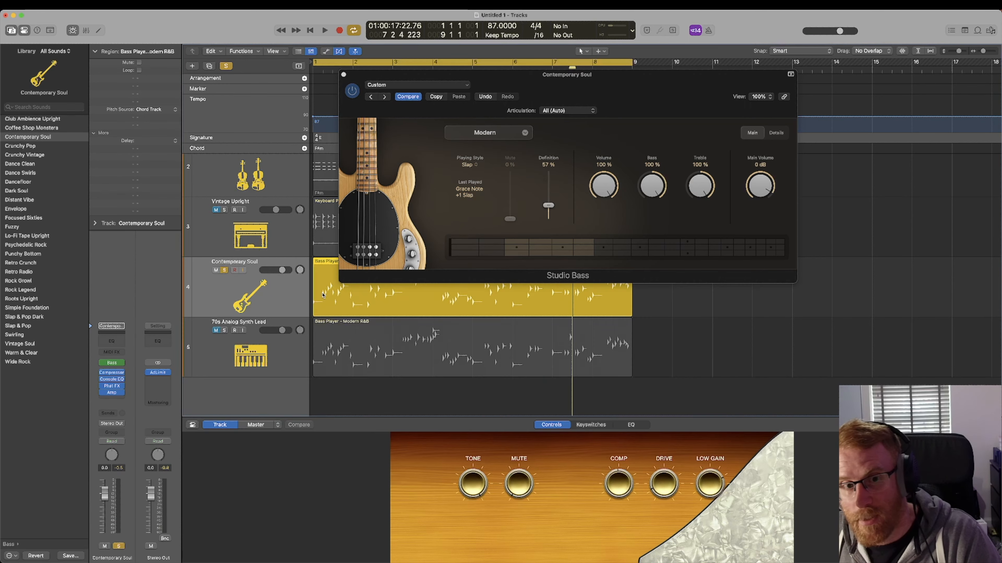
left_click(343, 74)
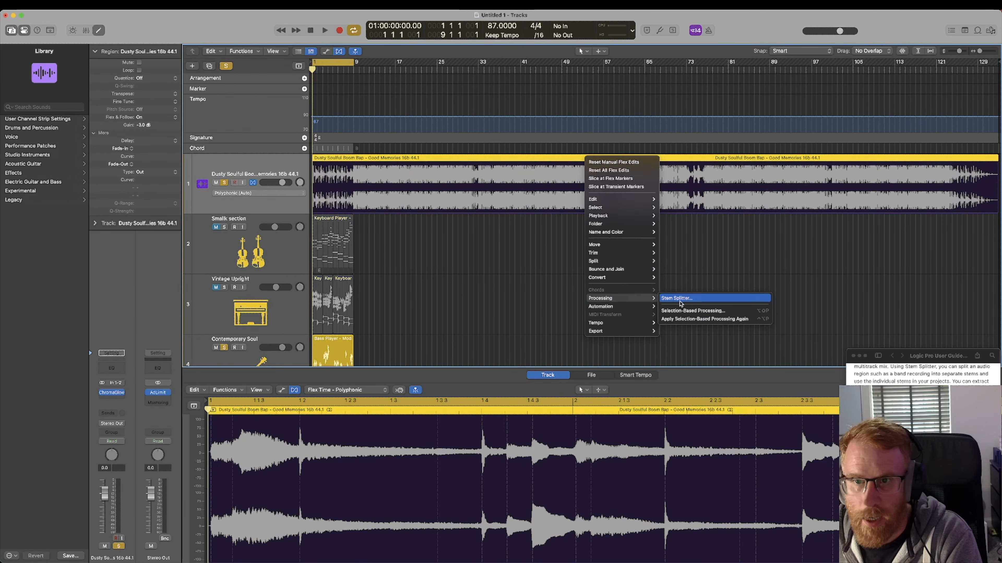
Split the Dusty Soulful Boom Bap region into Vocals, Drums and Bass with Stem Splitter, excluding Other, and close the user guide window
left_click(698, 299)
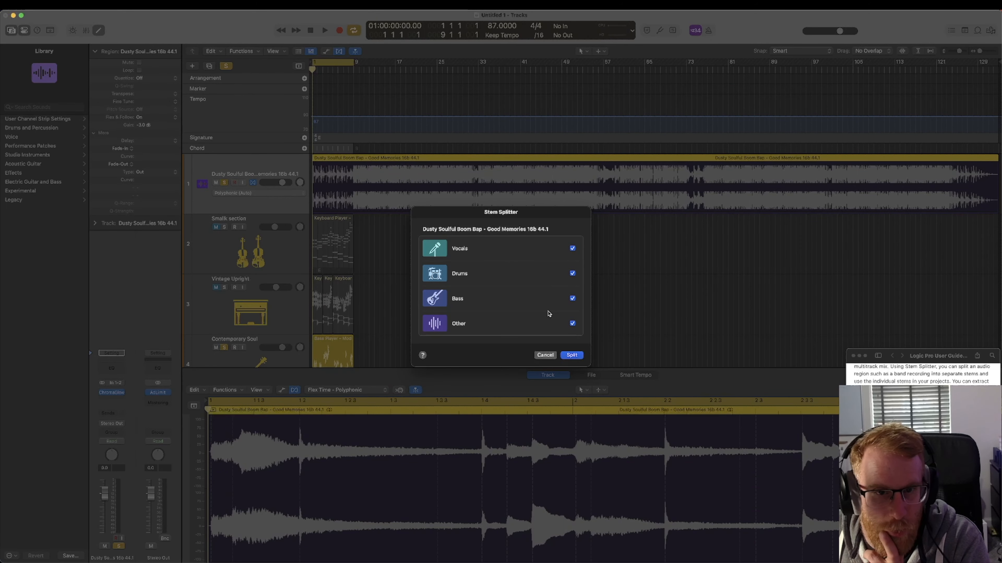
left_click(432, 325)
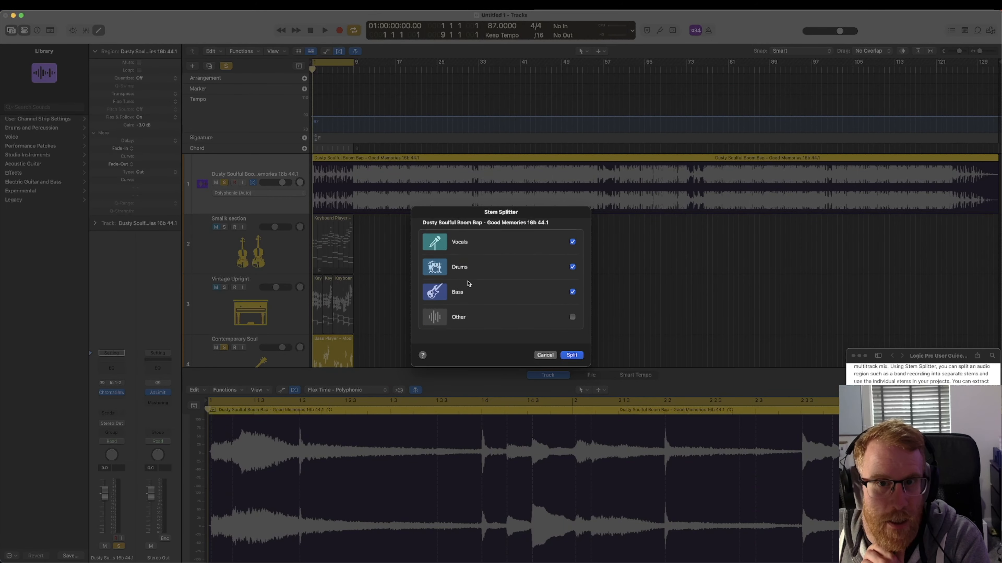
left_click(571, 355)
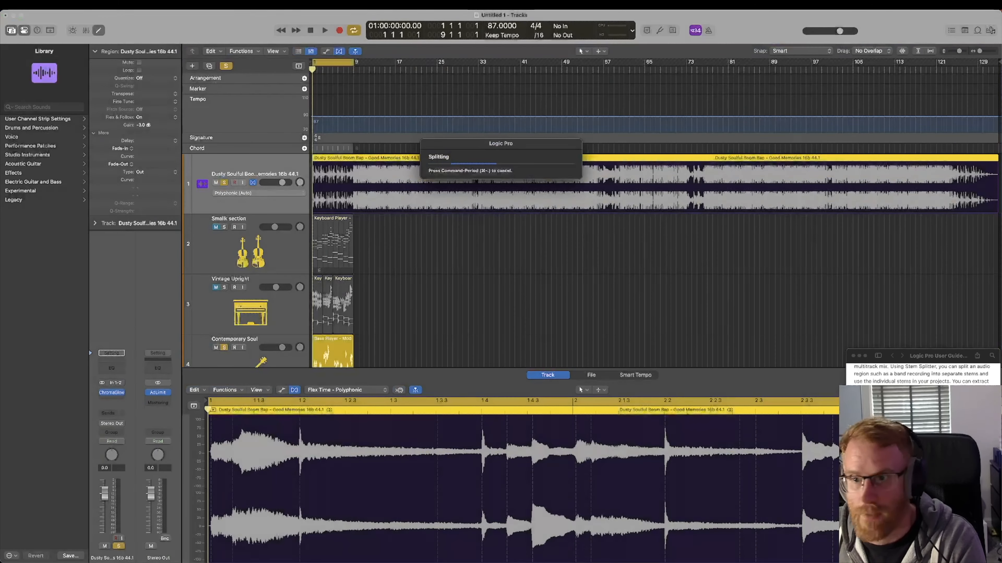
left_click(853, 356)
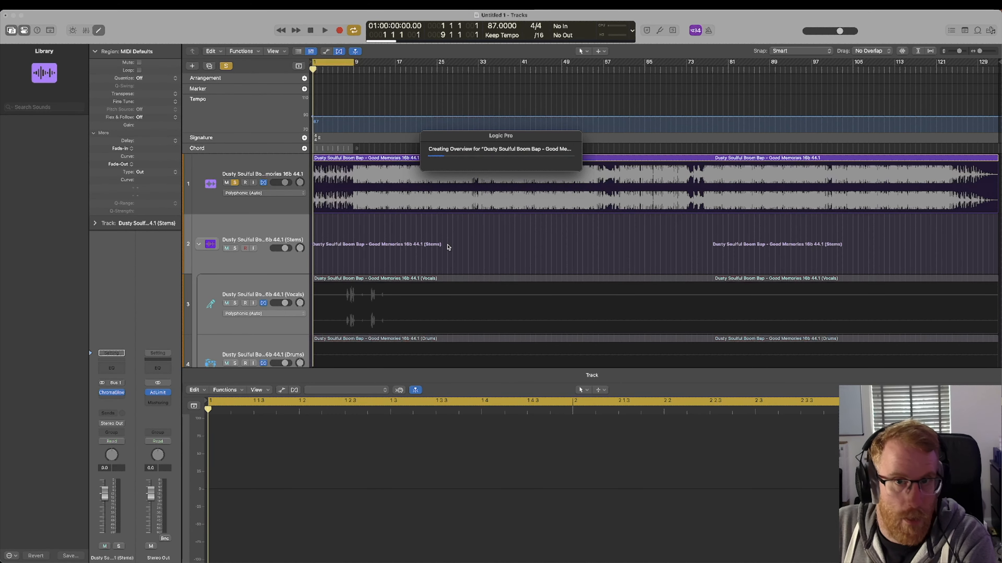
Clear all existing track solos and solo only the new Vocals stem track
scroll(449, 246, "down", 3)
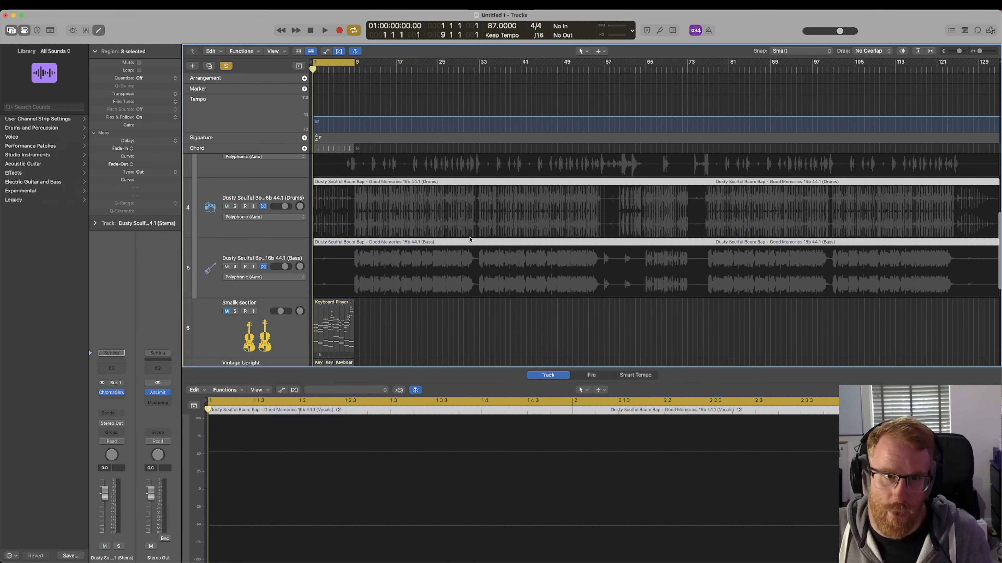
scroll(469, 240, "down", 4)
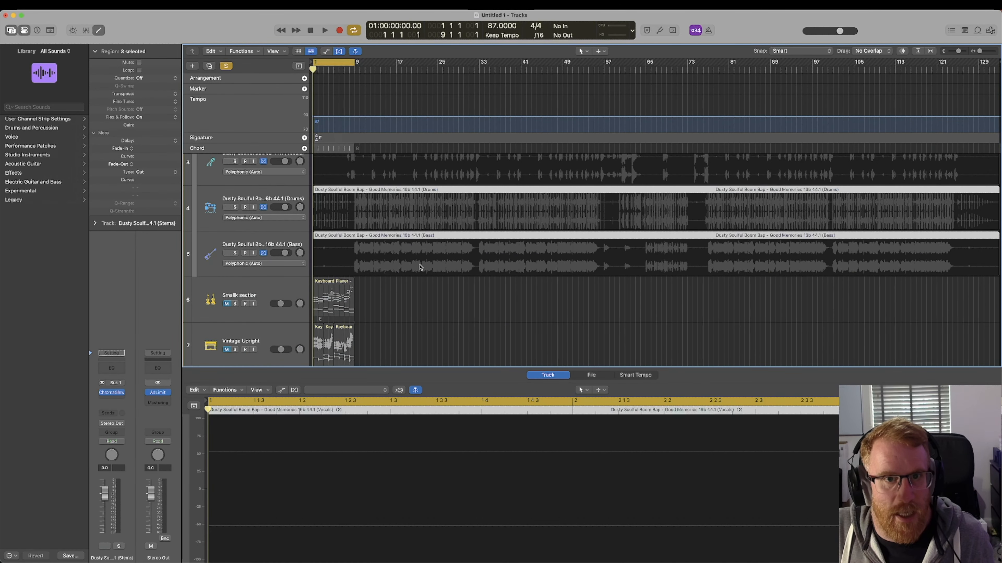
scroll(421, 267, "up", 3)
left_click(280, 185)
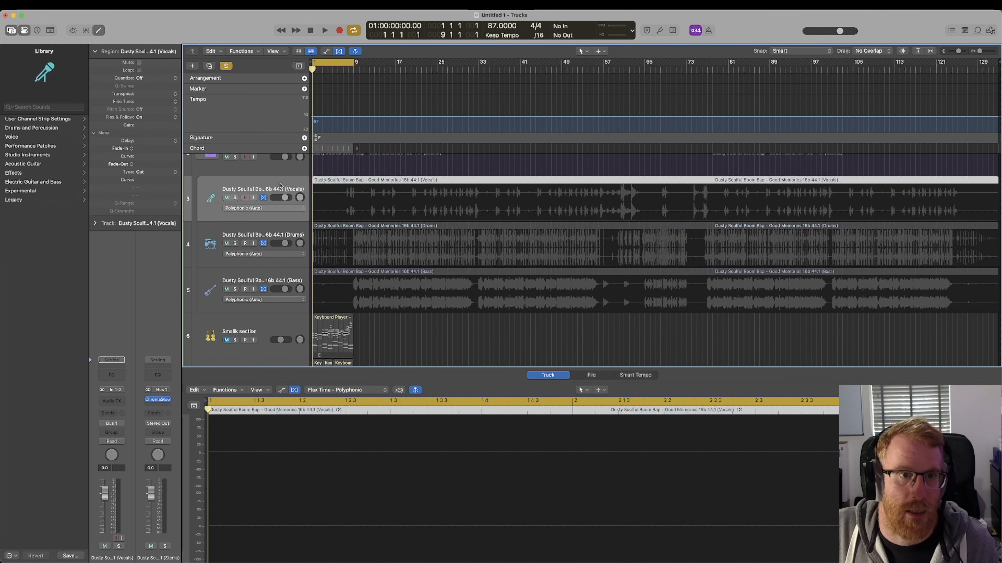
left_click(225, 66)
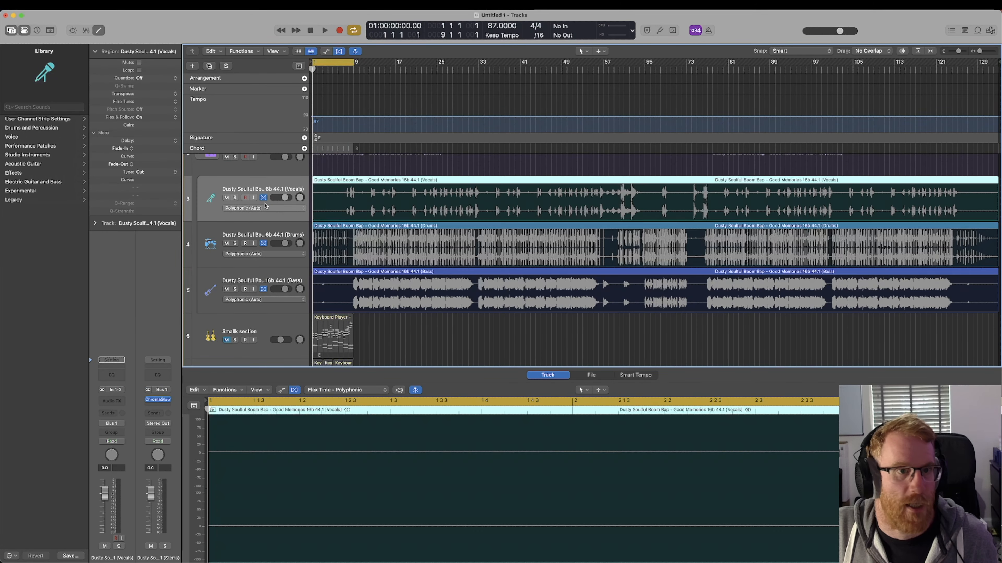
left_click(234, 197)
Set the cycle range from bar 22 to bar 33 and play the soloed vocals within it
key("space")
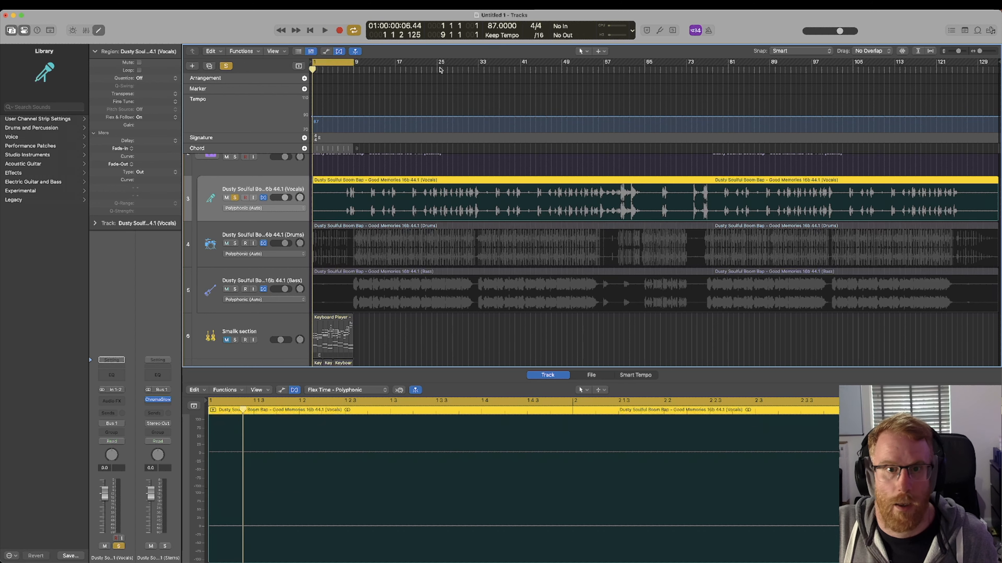
left_click_drag(458, 69, 479, 70)
key("space")
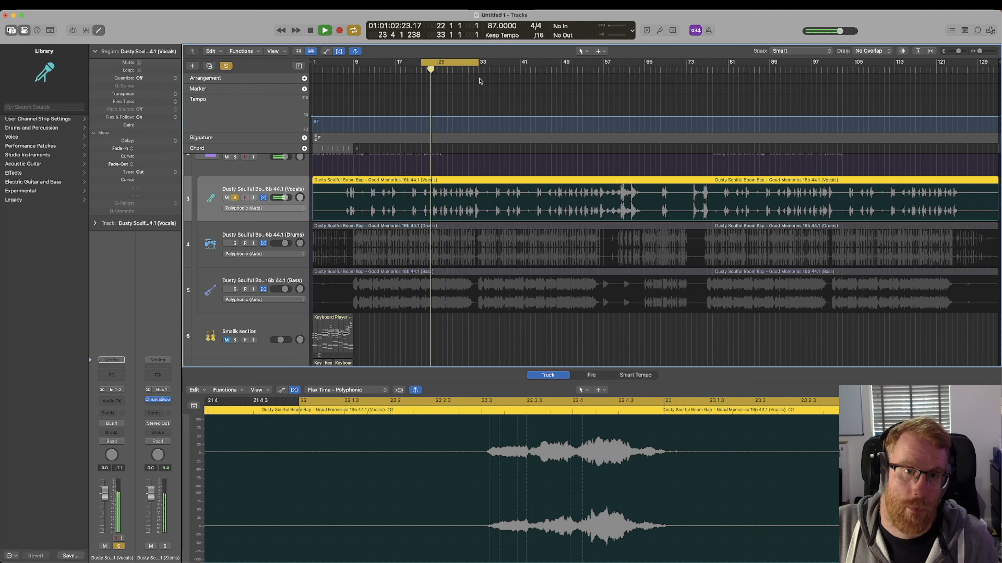
Play and pause the soloed Vocals stem within the current cycle range
key("space")
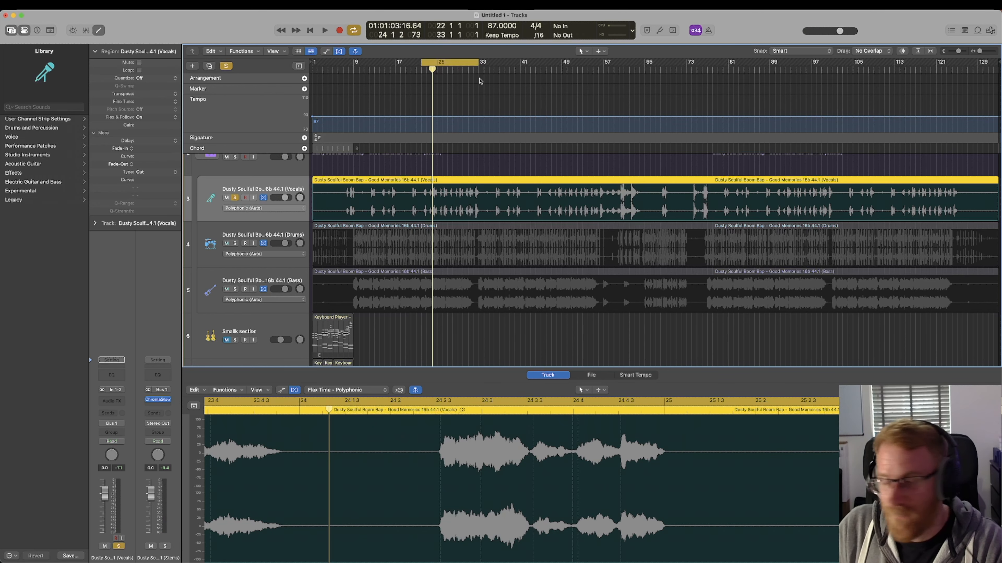
key("space")
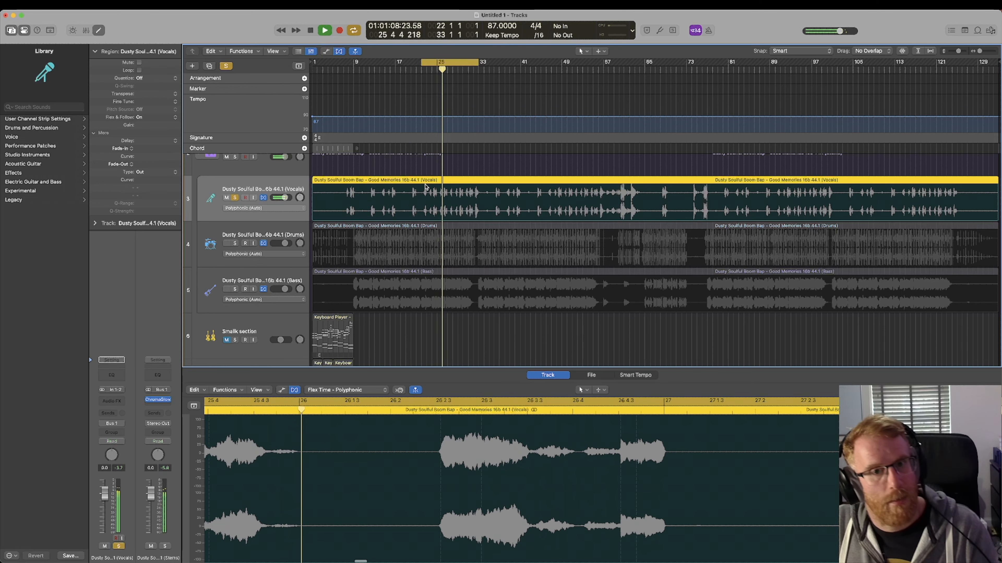
key("space")
Switch the solo from the Vocals stem to the Drums stem and play the drums within the cycle range
left_click(236, 197)
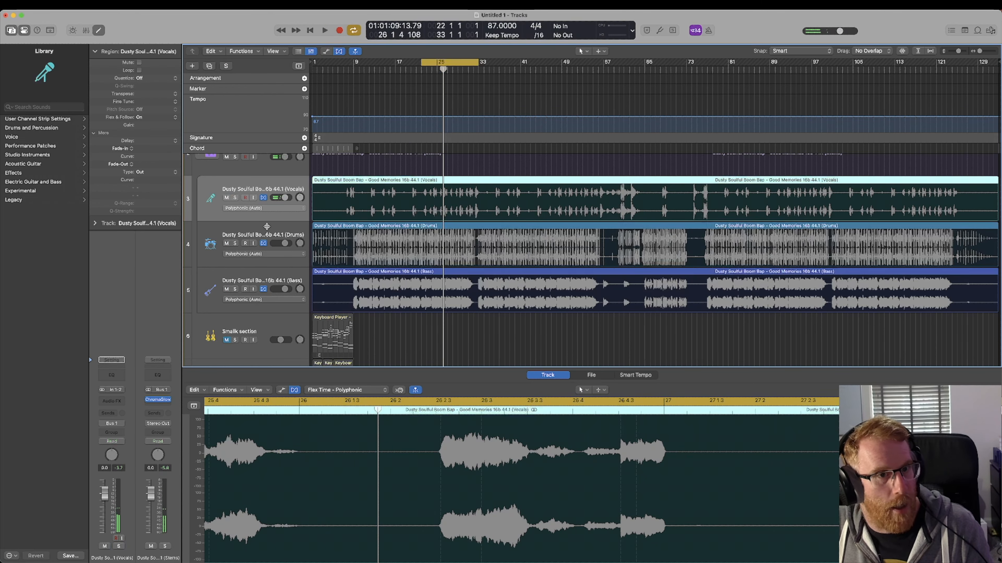
left_click(266, 228)
left_click(236, 243)
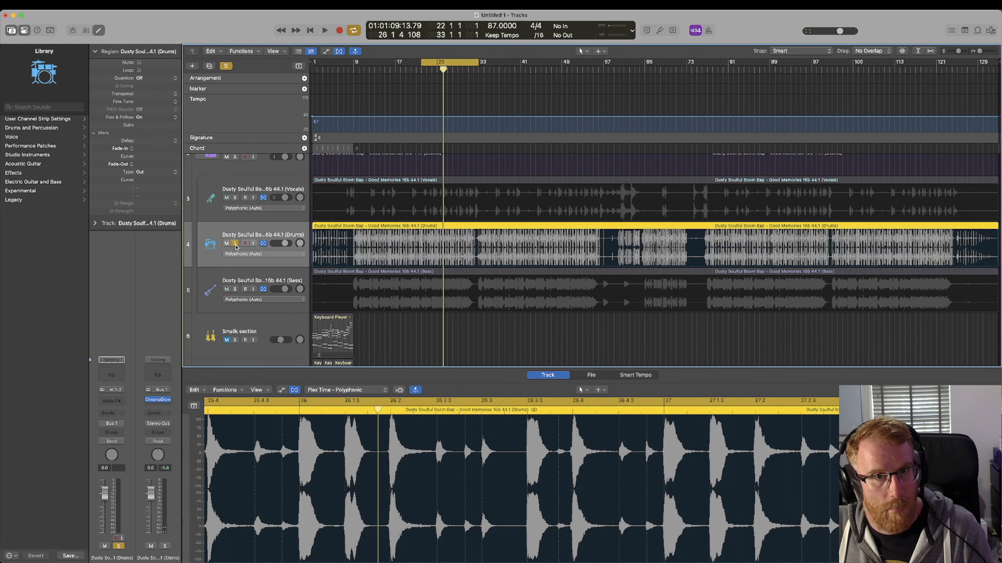
key("space")
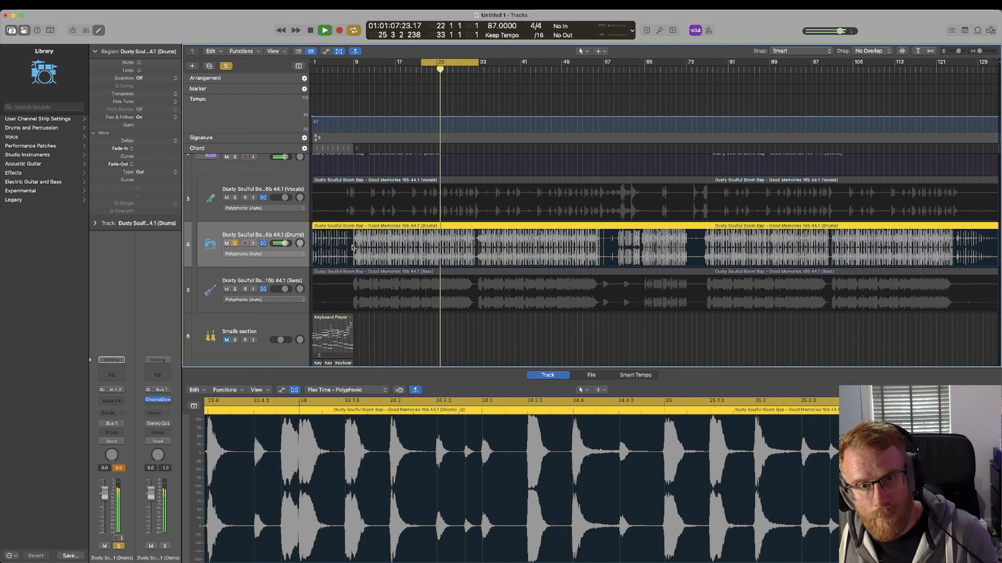
key("space")
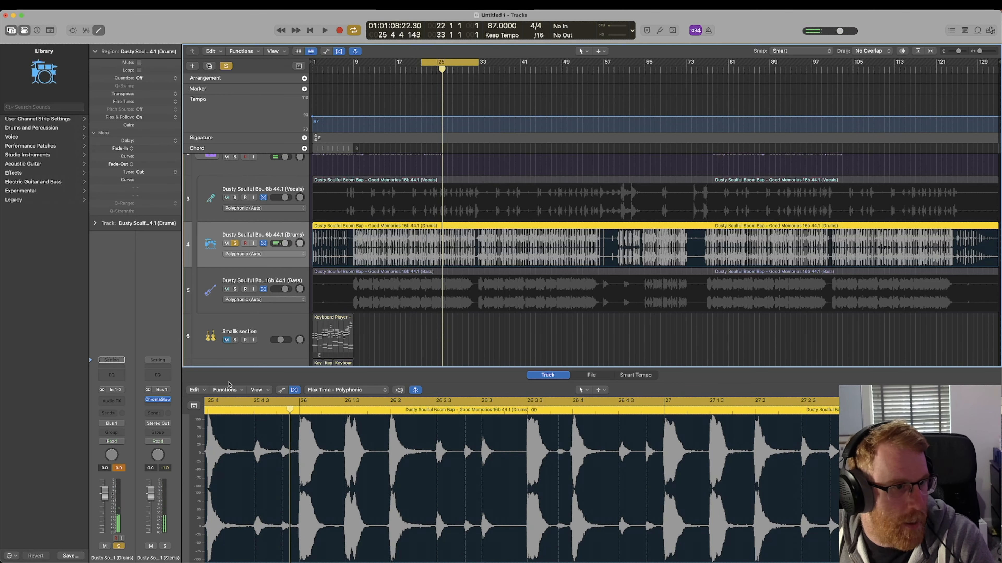
Insert a Noise Gate as an audio effect on the Drums stem track
left_click(118, 402)
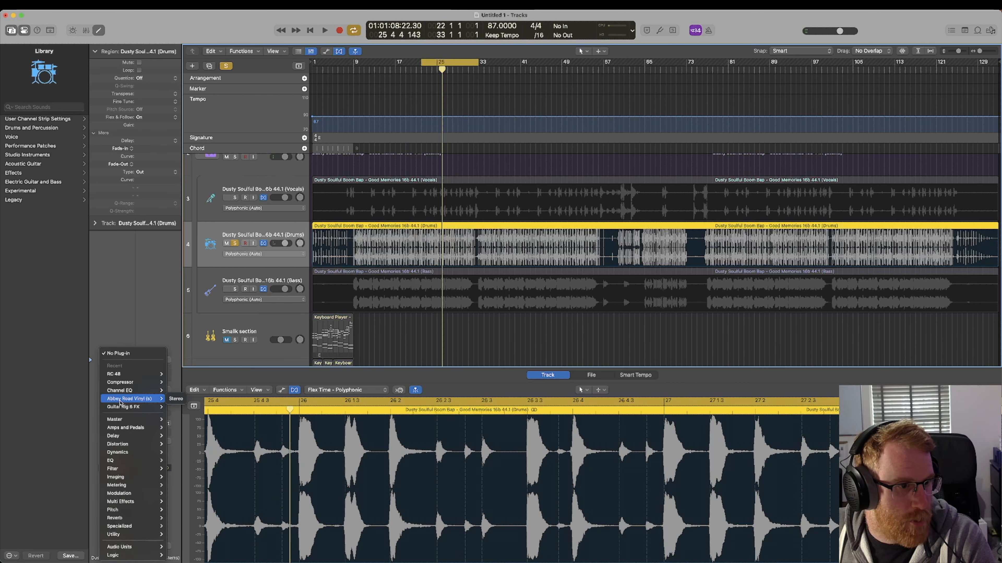
mouse_move(138, 452)
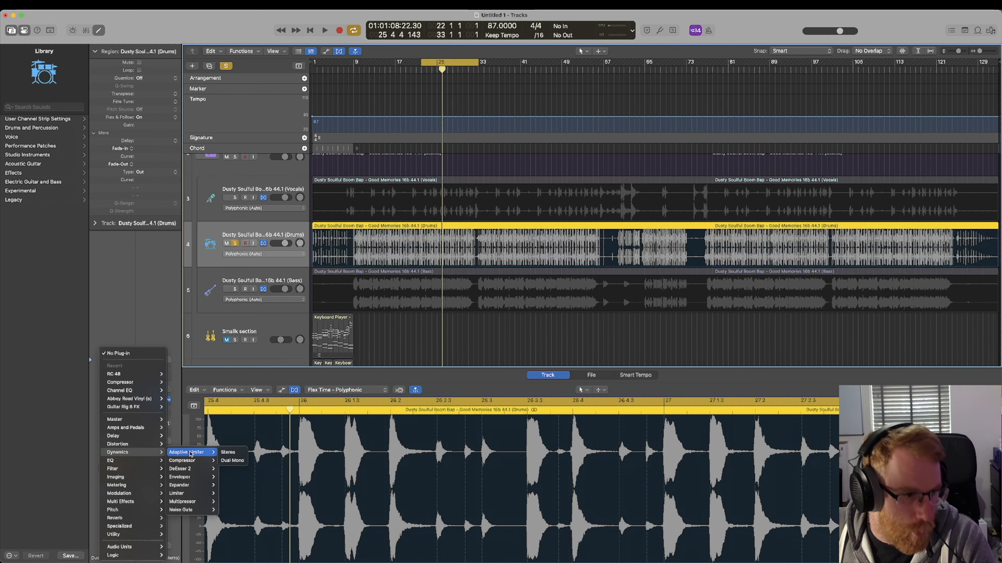
mouse_move(198, 510)
left_click(234, 512)
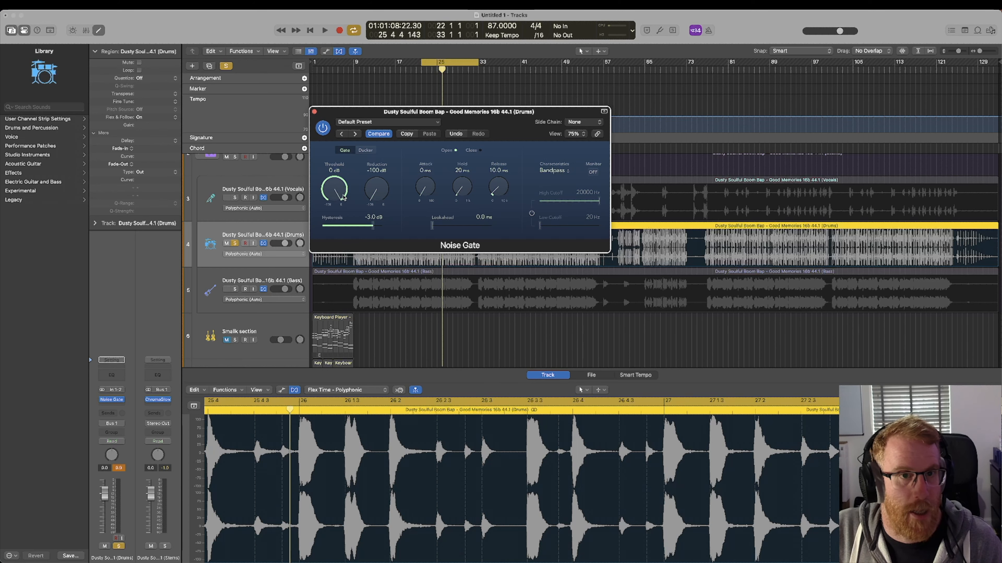
Set the Noise Gate threshold to -27 dB and its release to about 30 ms while auditioning the soloed drums
key("space")
mouse_move(343, 198)
left_mouse_down()
mouse_move(336, 209)
mouse_move(339, 200)
left_mouse_up()
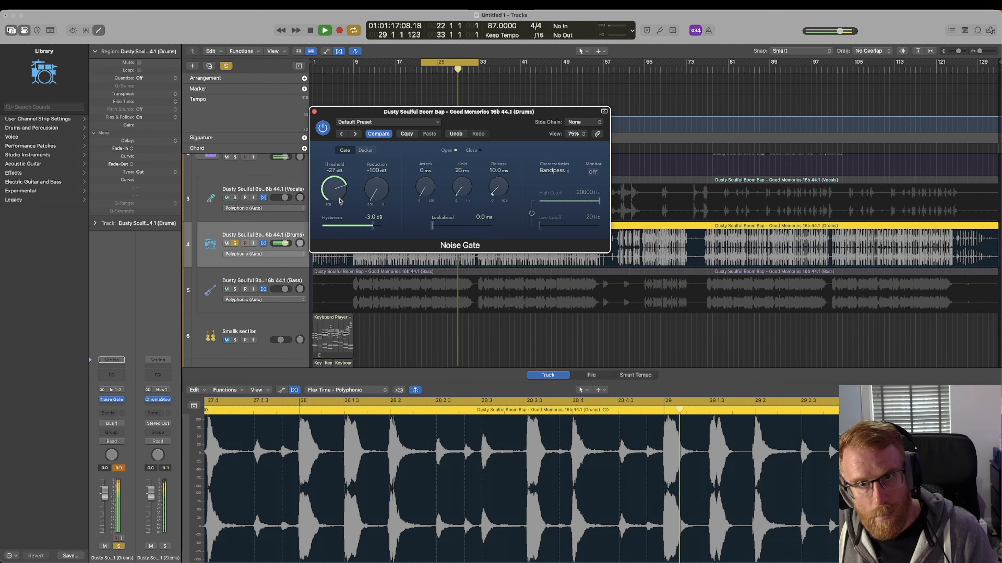
double_click(499, 170)
type("30")
key("Return")
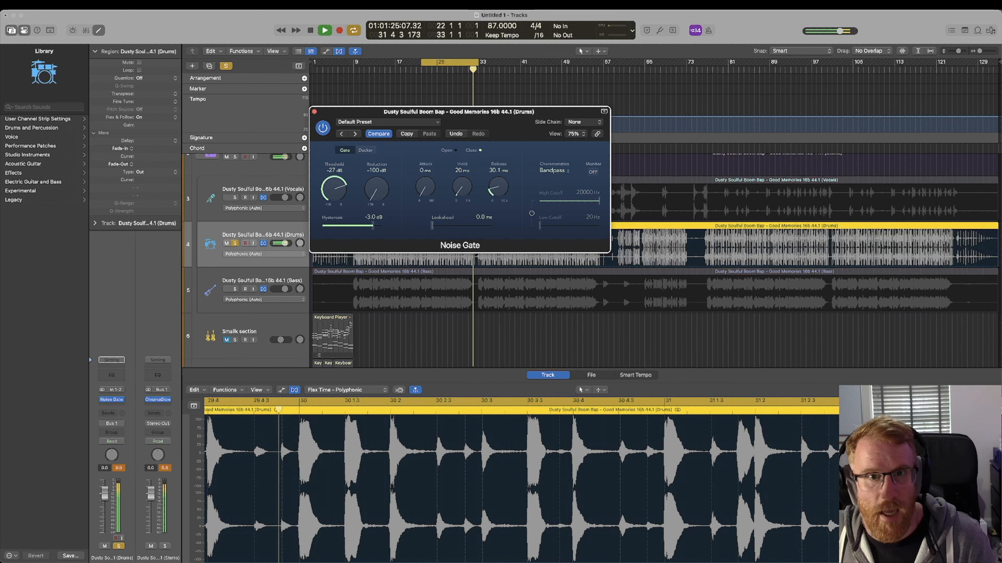
key("space")
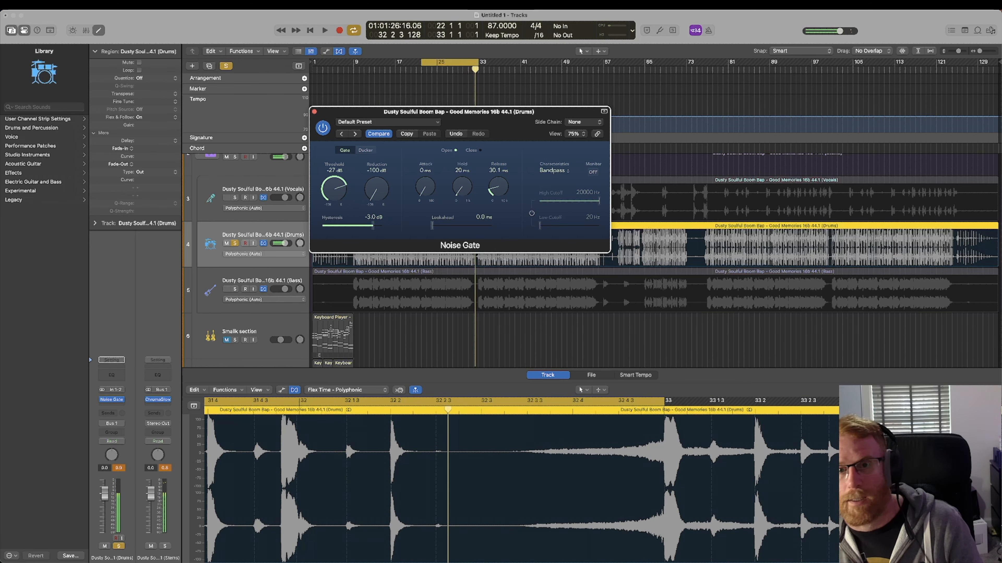
key("space")
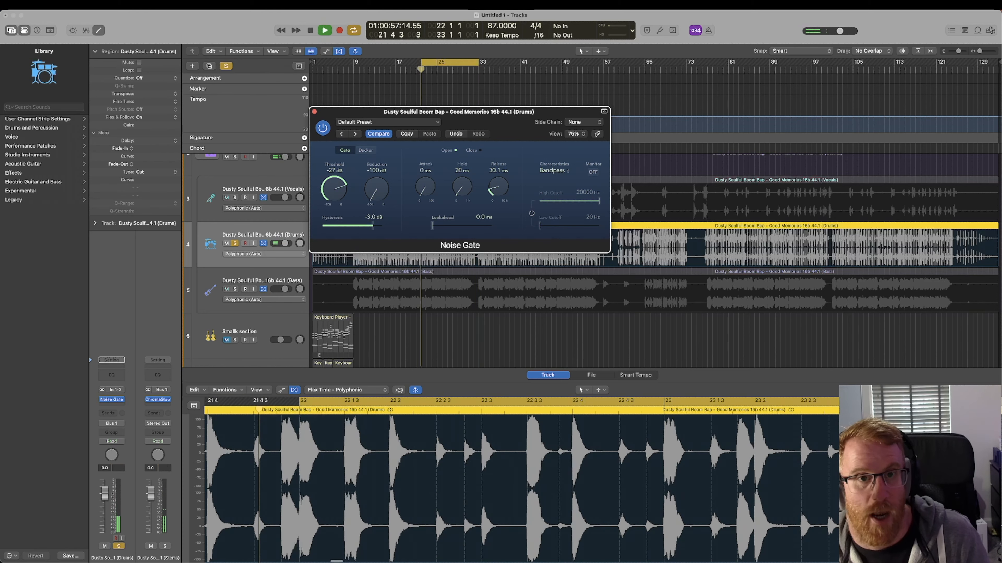
key("space")
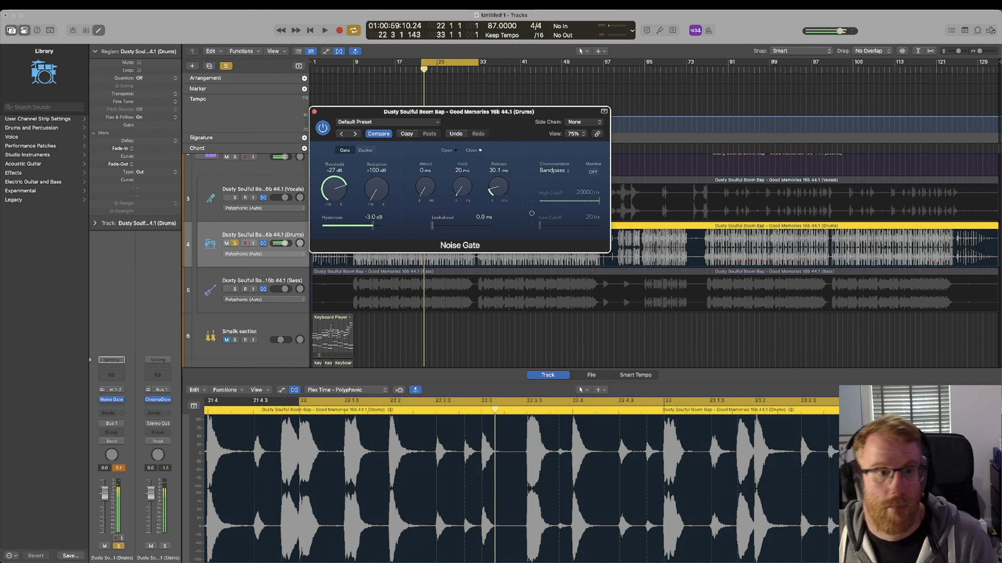
Audition the soloed Drums together with the Bass and Vocals stems, and return to playing the Drums alone
left_click(235, 289)
key("space")
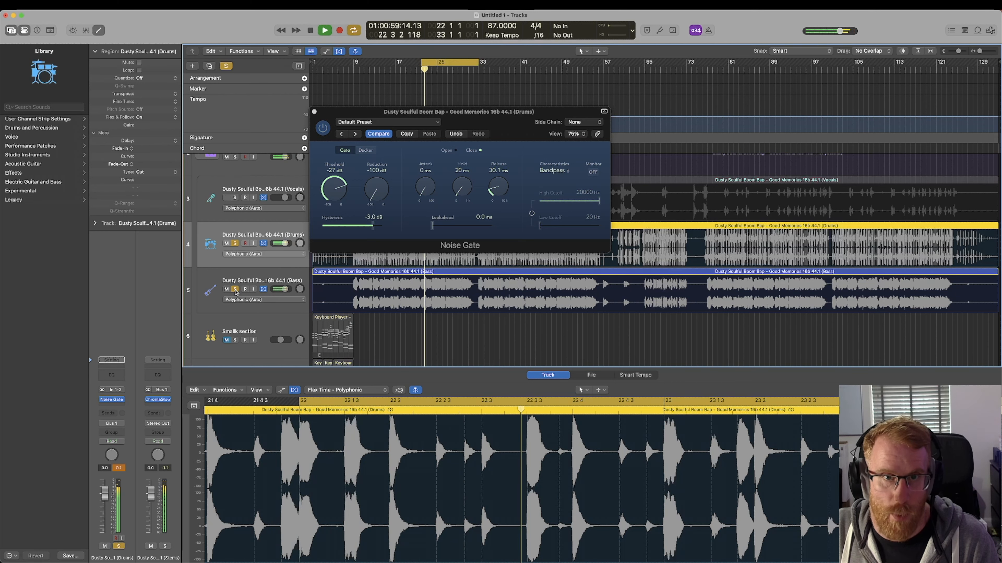
left_click(235, 198)
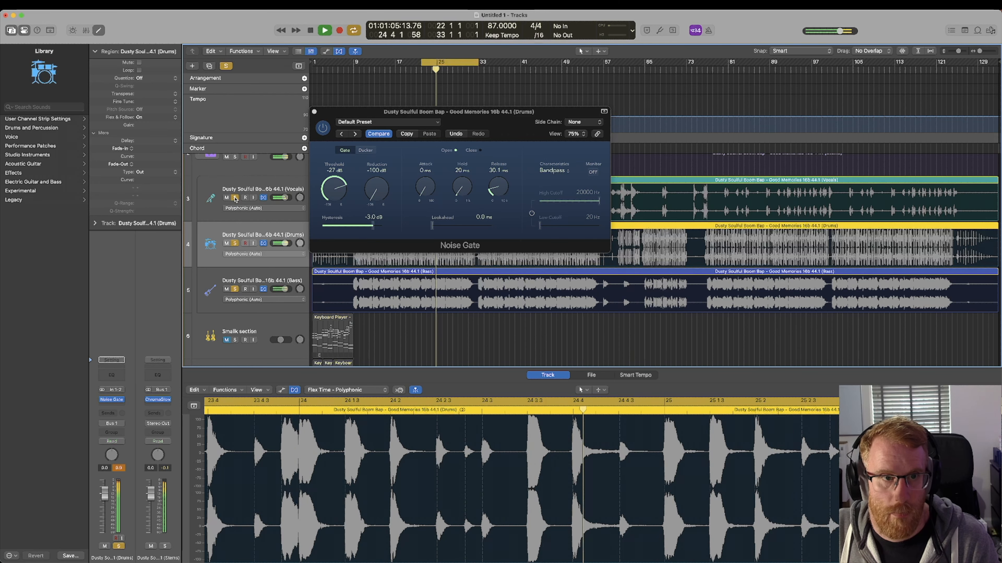
key("space")
left_click(235, 199)
left_click(235, 290)
key("space")
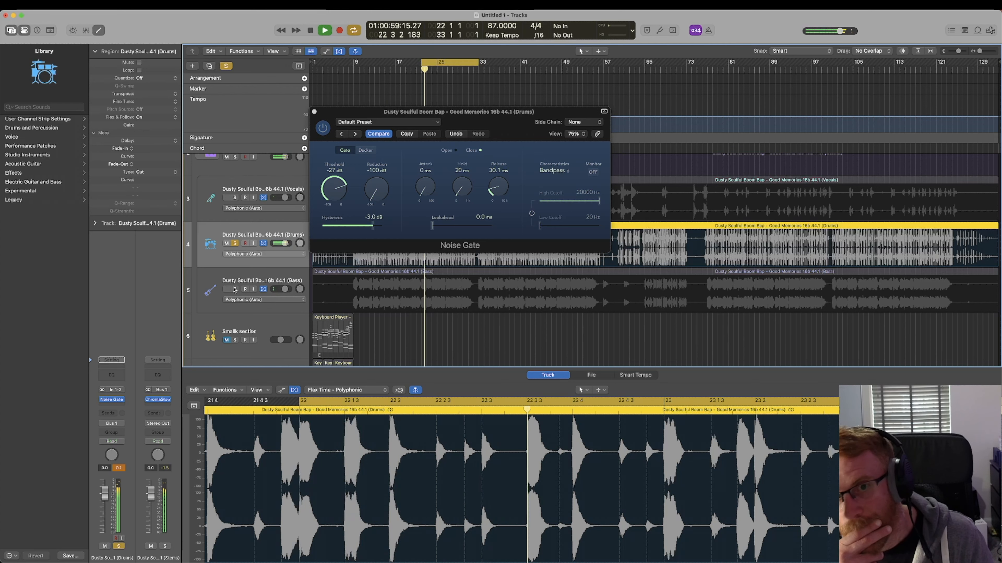
Switch the solo from the Drums stem to the Bass stem and play the bass on its own
key("space")
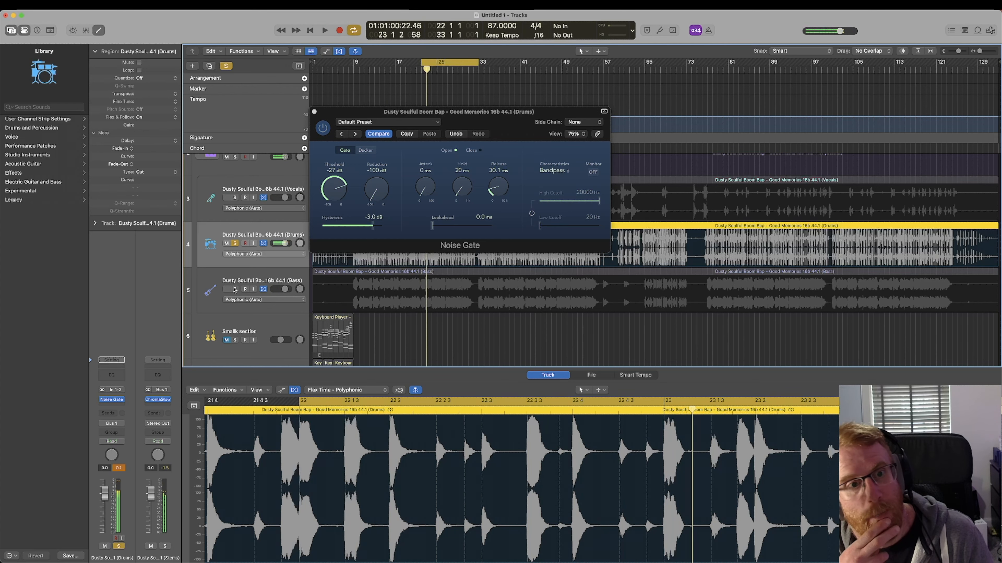
left_click(234, 243)
left_click(235, 290)
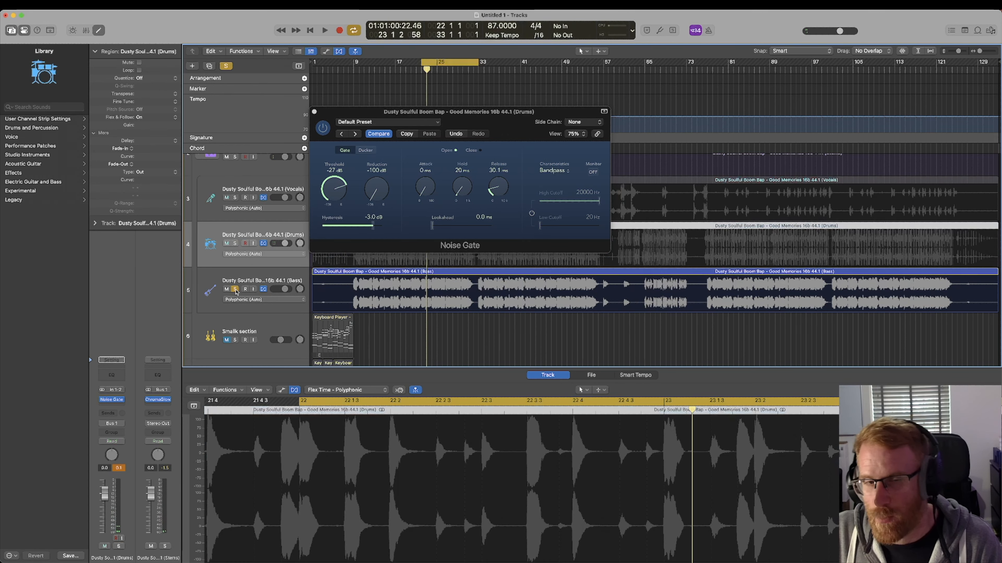
key("space")
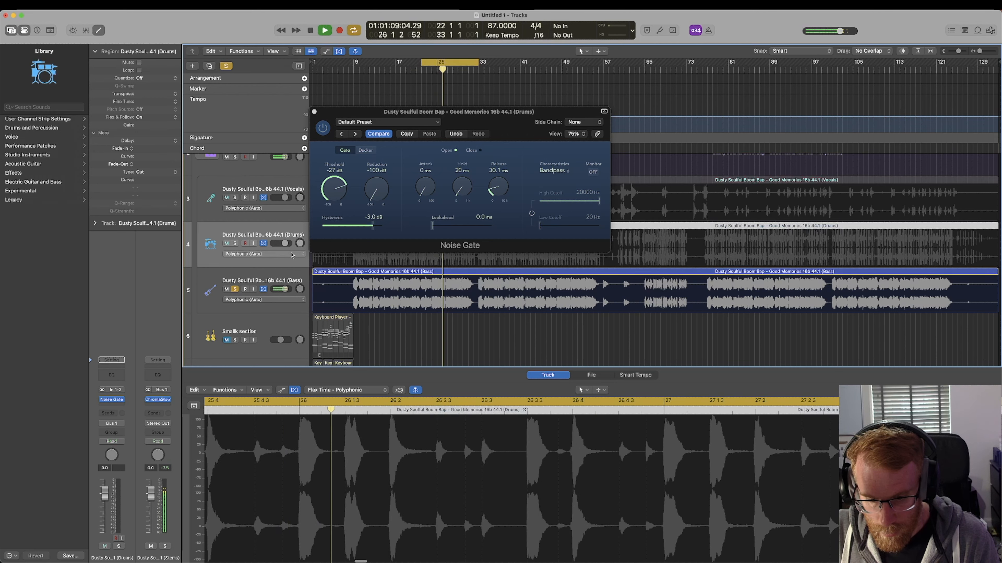
scroll(286, 199, "up", 2)
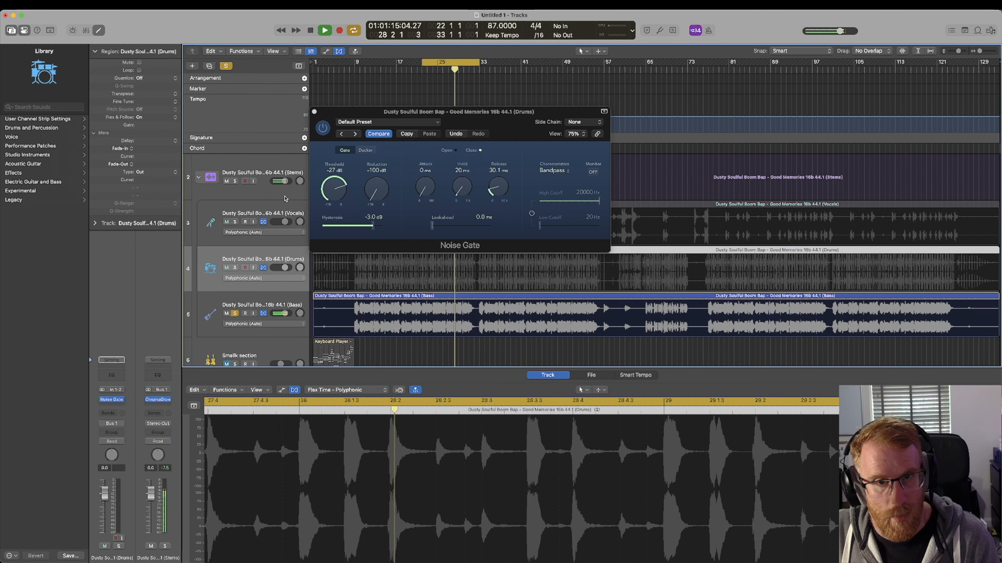
key("space")
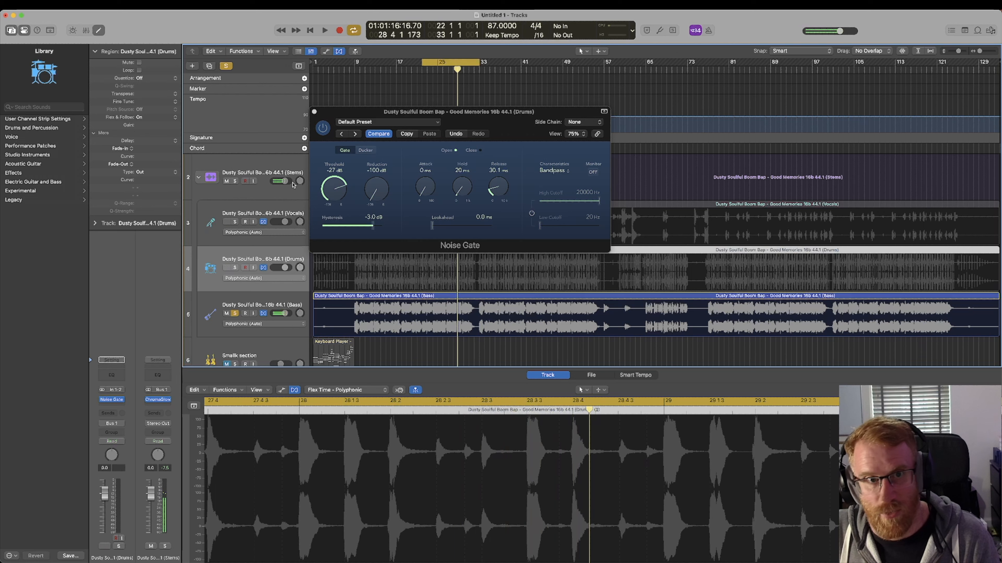
Close the Noise Gate window and select the original, unsplit Dusty Soulful Boom Bap track
left_click(315, 112)
key("super+Up")
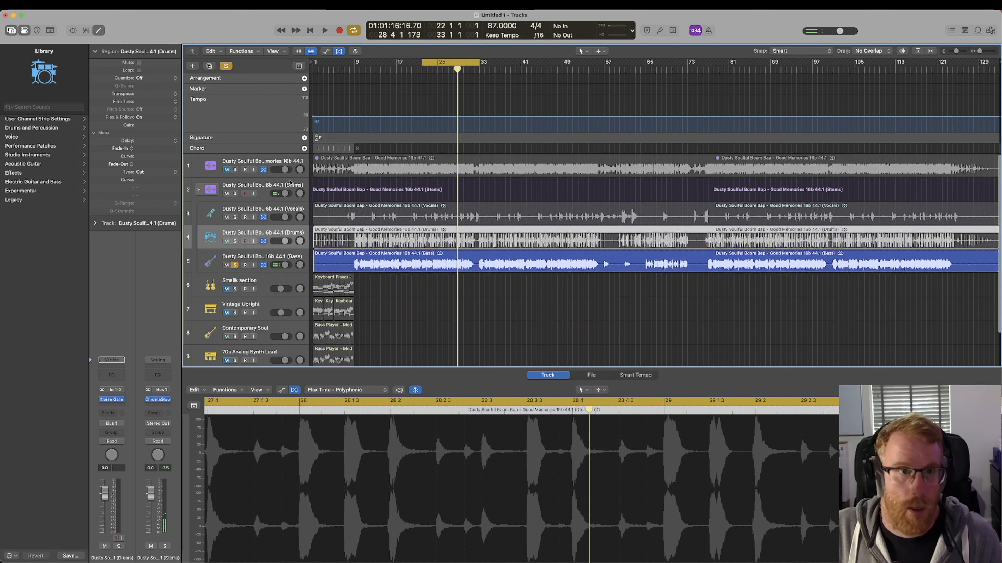
left_click(266, 162)
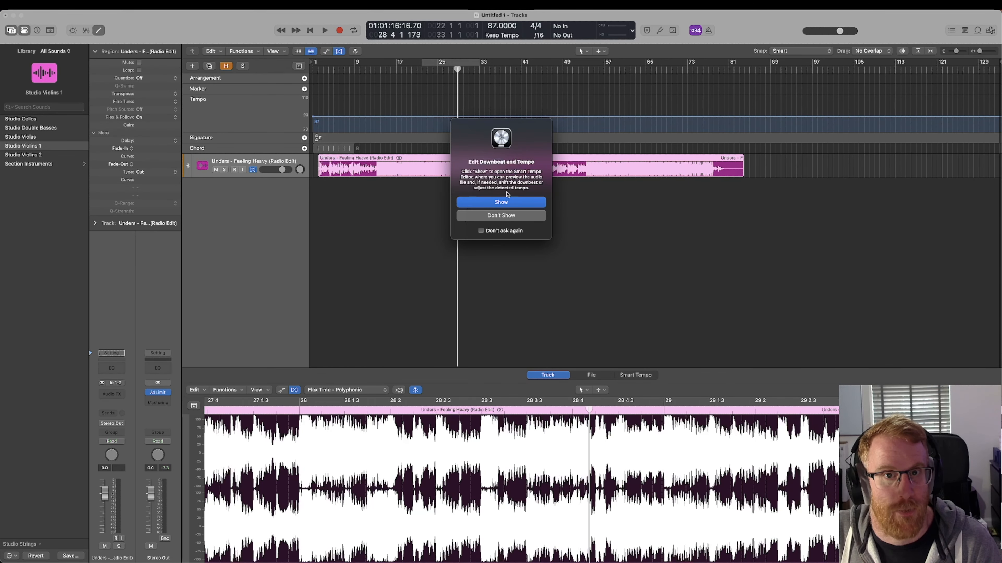
Decline the downbeat and tempo editing for the imported Unders - Feeling Heavy file and set the region's gain to -3.0 dB
left_click(506, 215)
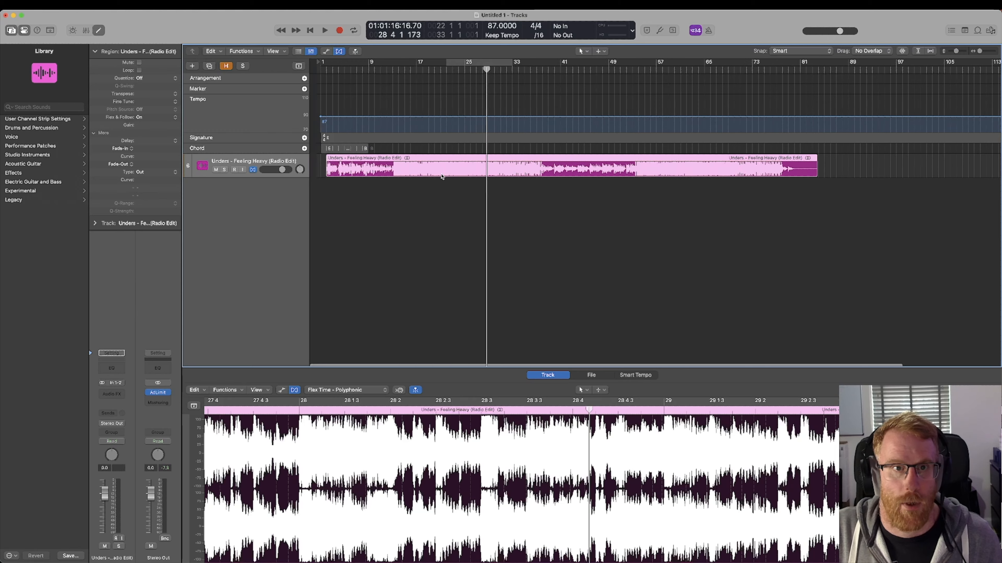
left_click(419, 160)
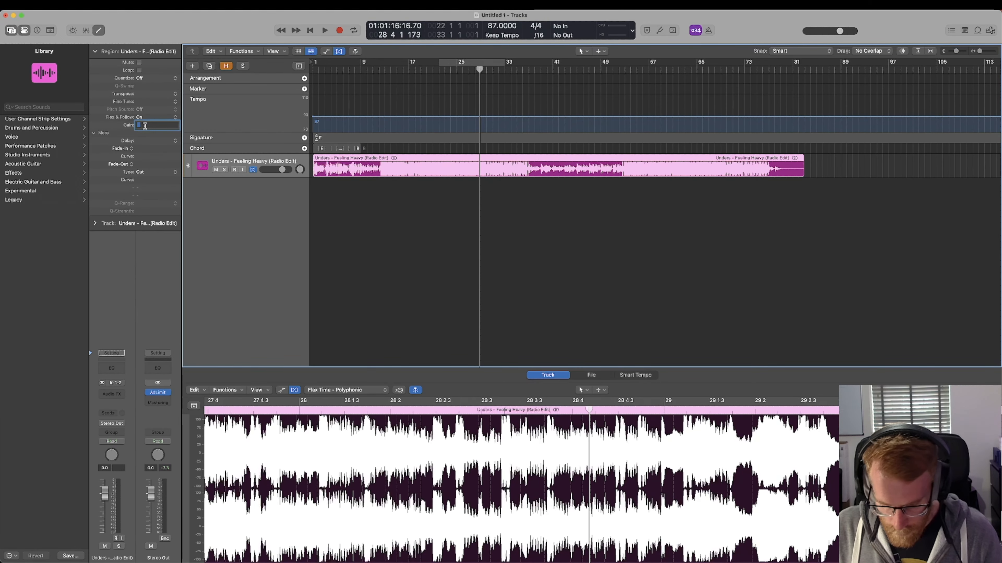
key("Return")
Split the Unders - Feeling Heavy region into Vocals, Drums, Bass and Other stems with Stem Splitter
right_click(416, 157)
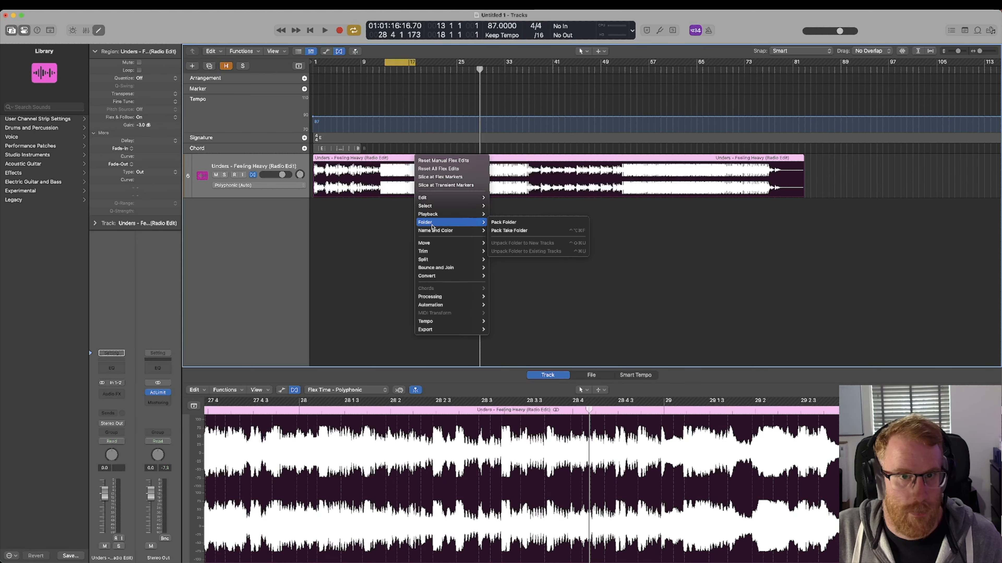
right_click(439, 160)
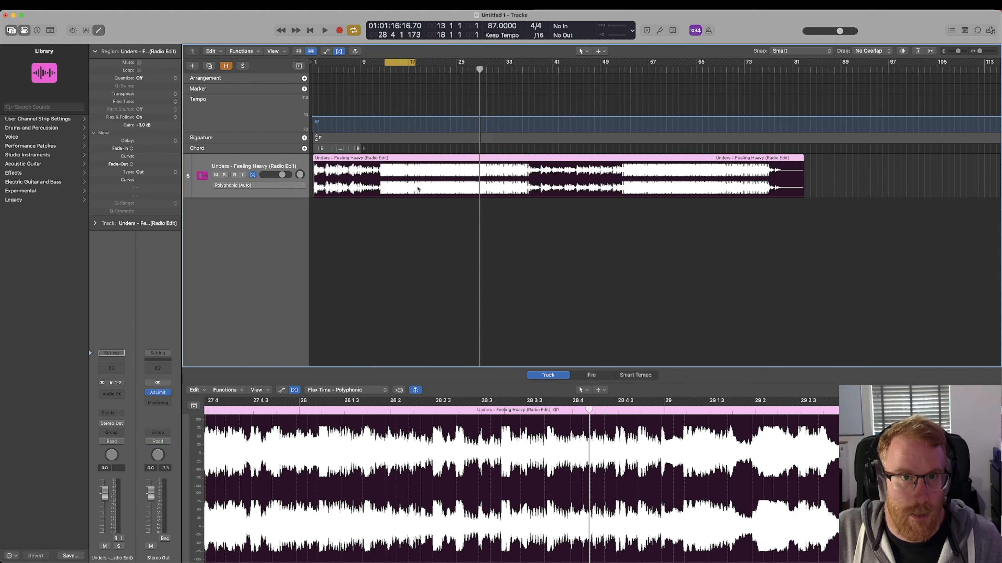
right_click(439, 160)
mouse_move(493, 299)
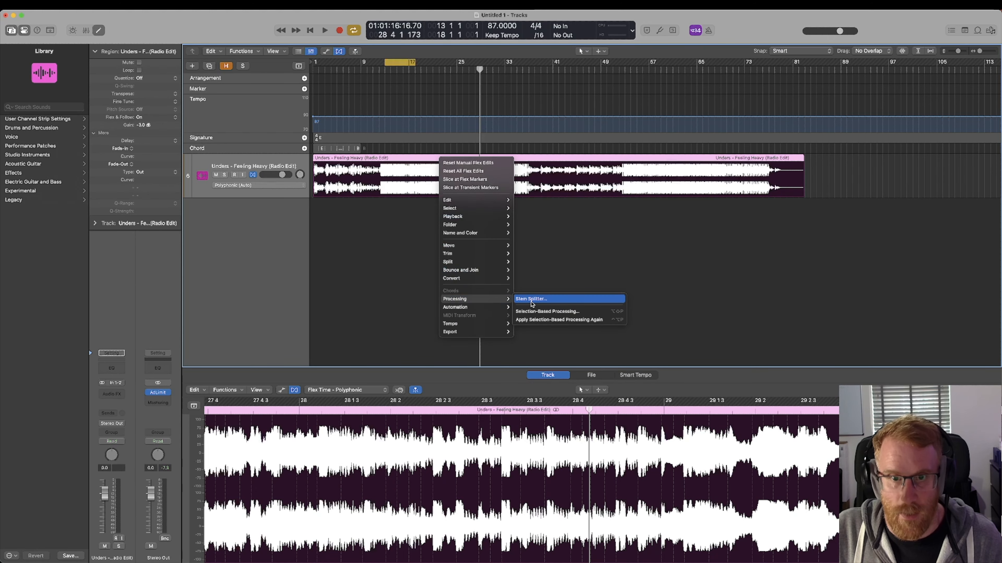
left_click(531, 300)
left_click(569, 355)
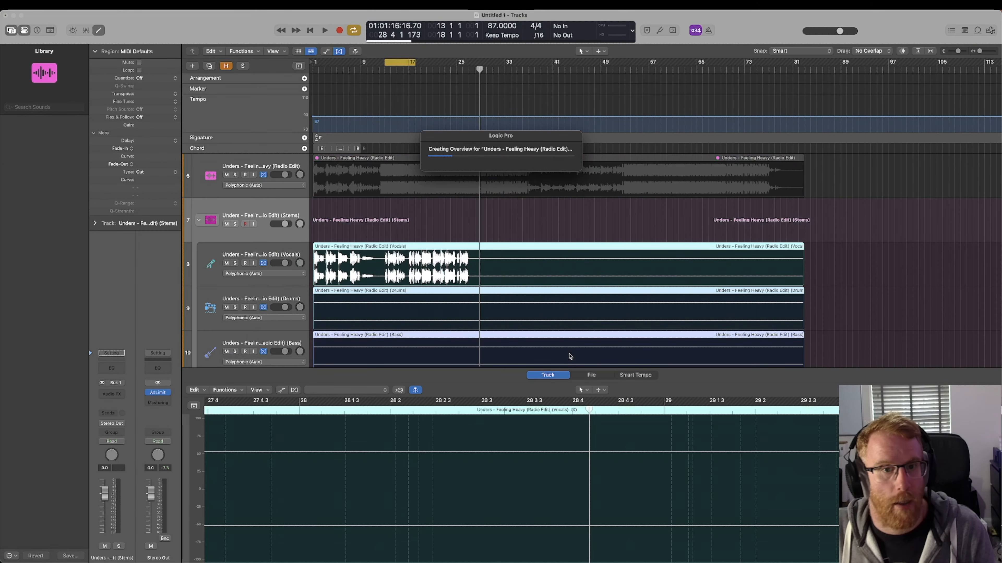
Solo the Vocals stem of Unders - Feeling Heavy and play it
scroll(455, 248, "up", 2)
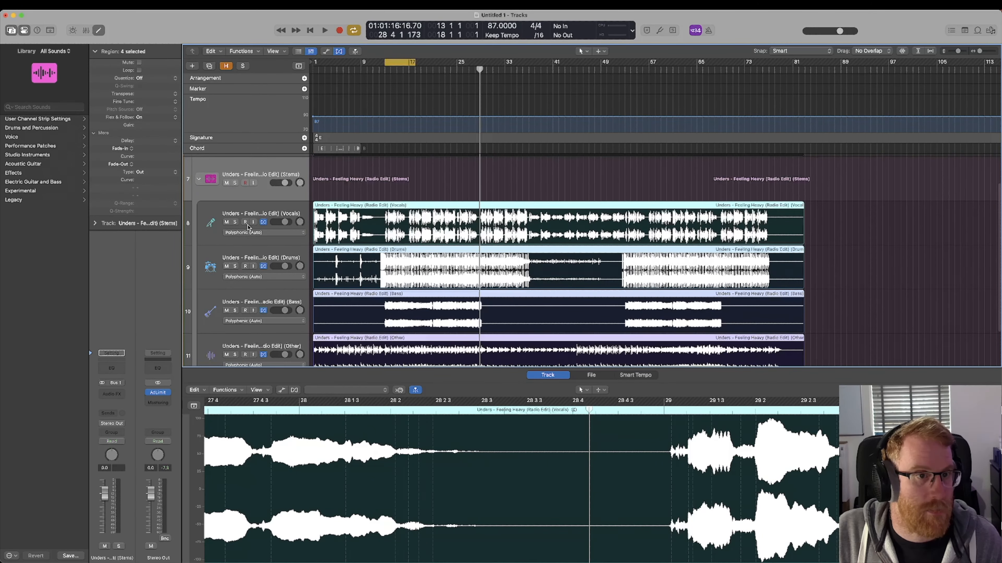
left_click(235, 223)
key("space")
scroll(276, 228, "down", 1)
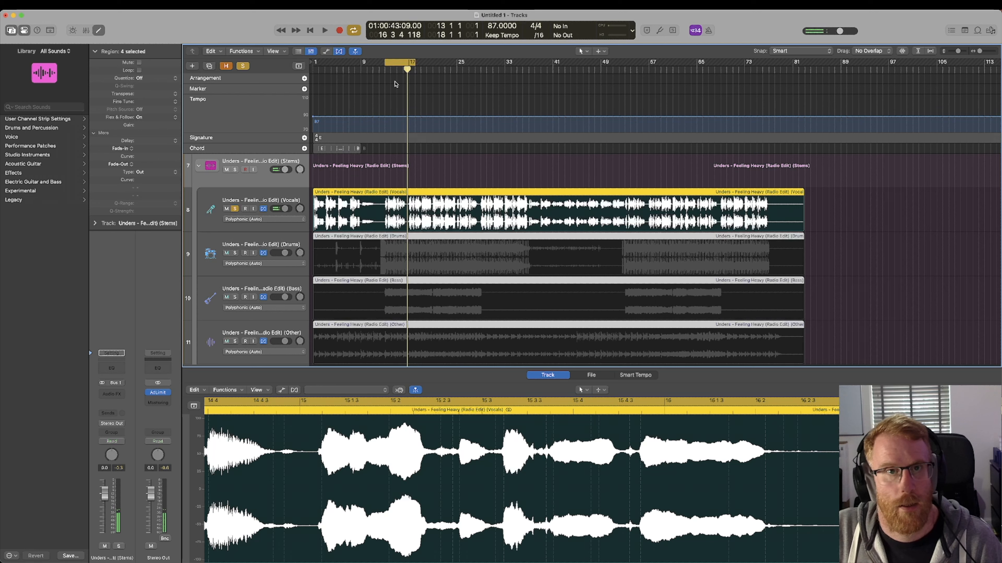
Set the cycle range from bar 17 to bar 25, listen to the soloed vocals there, and stop playback
left_click_drag(411, 63, 458, 68)
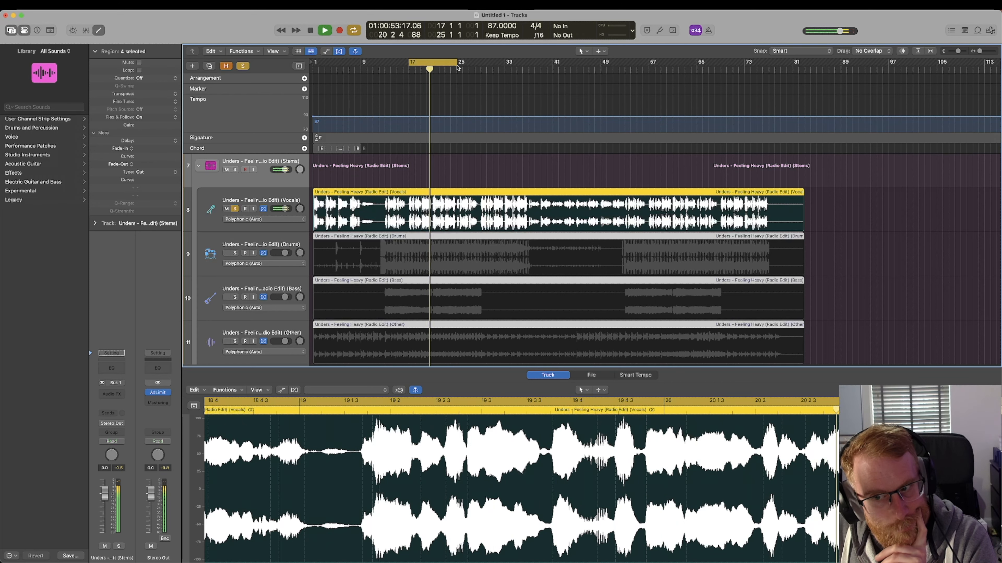
key("space")
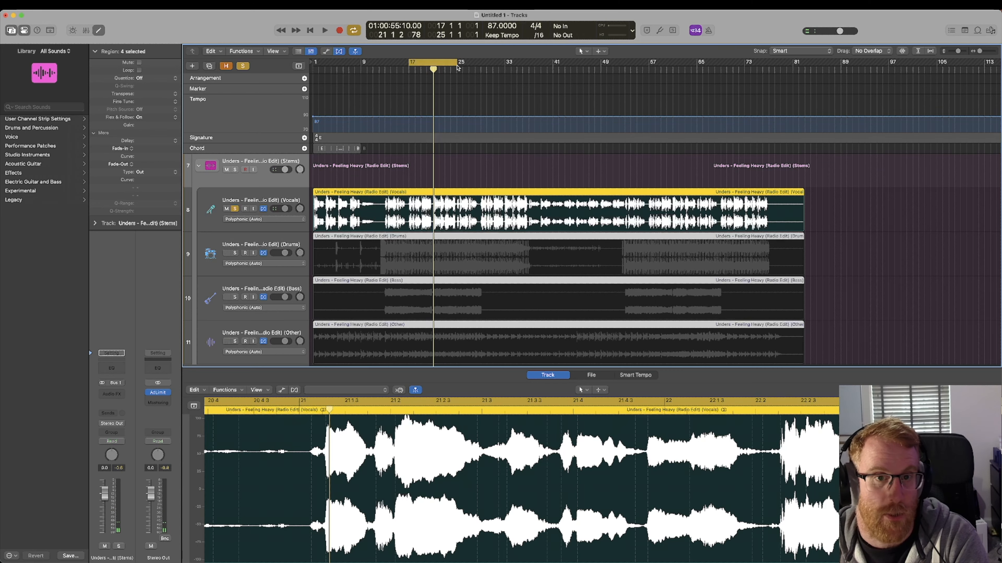
scroll(226, 178, "up", 2)
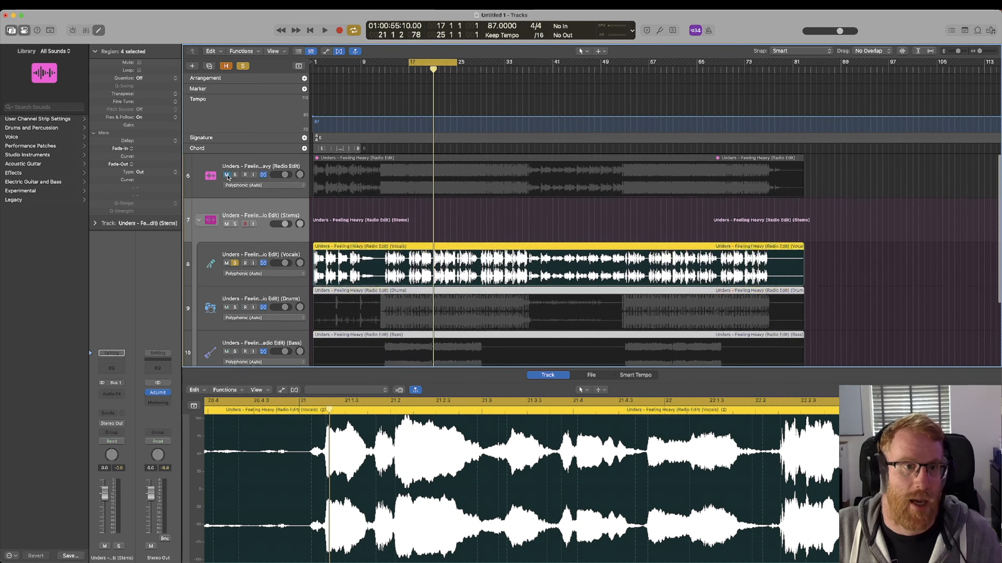
Clear the Vocals solo, unmute the original Unders - Feeling Heavy (Radio Edit) region, and audition it soloed before stopping and unsoloing it
left_click(234, 175, "alt")
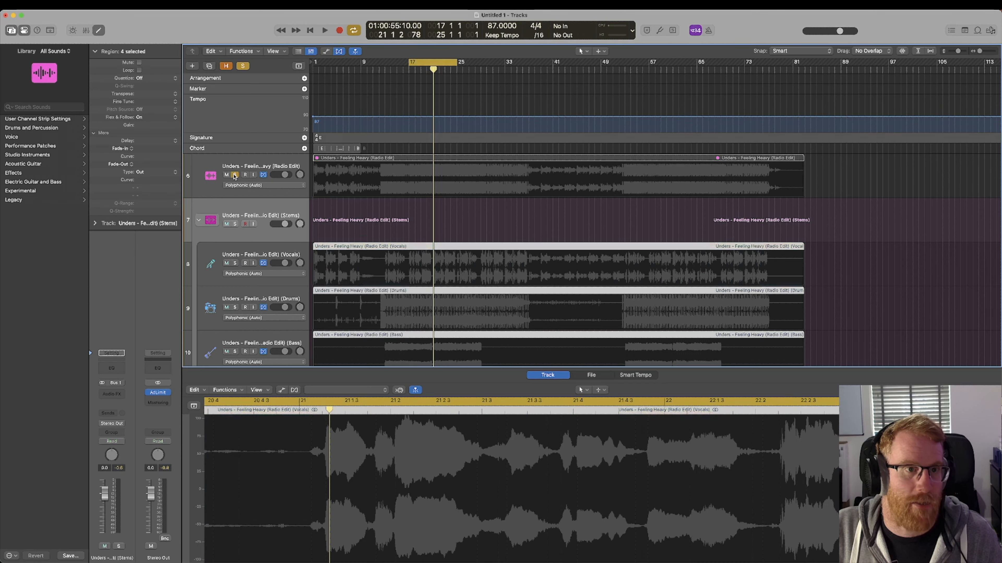
left_click(234, 175)
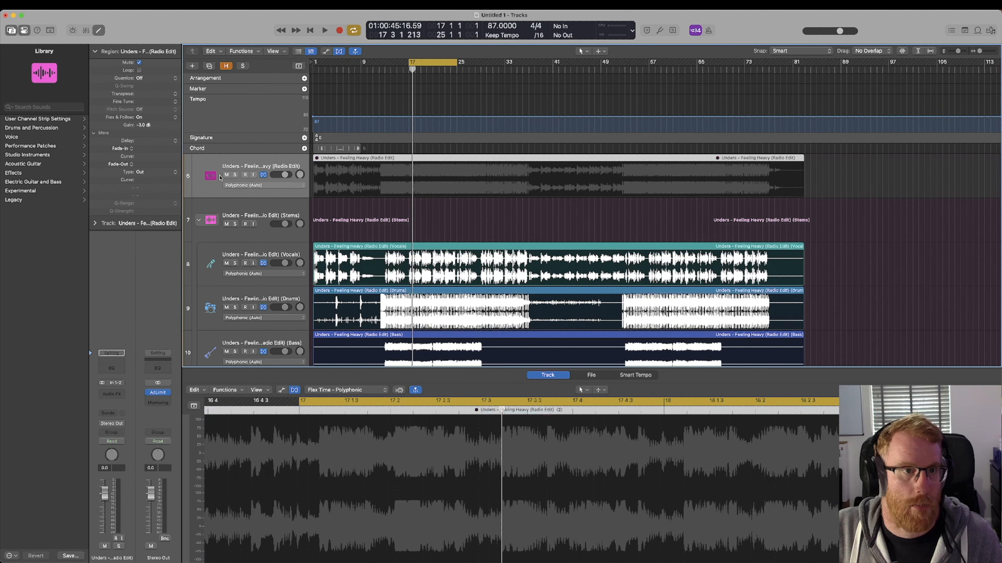
key("ctrl+m")
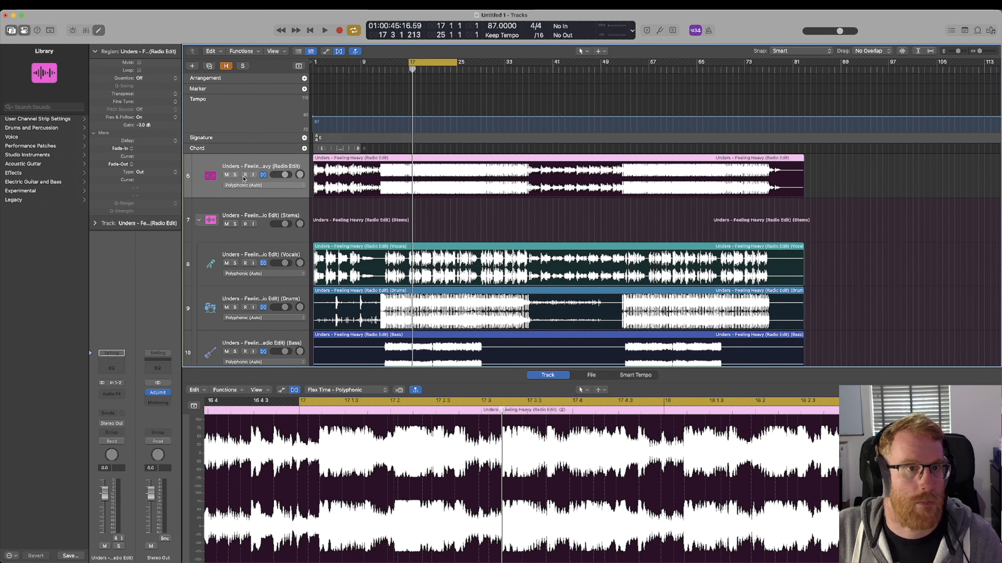
left_click(235, 175)
key("space")
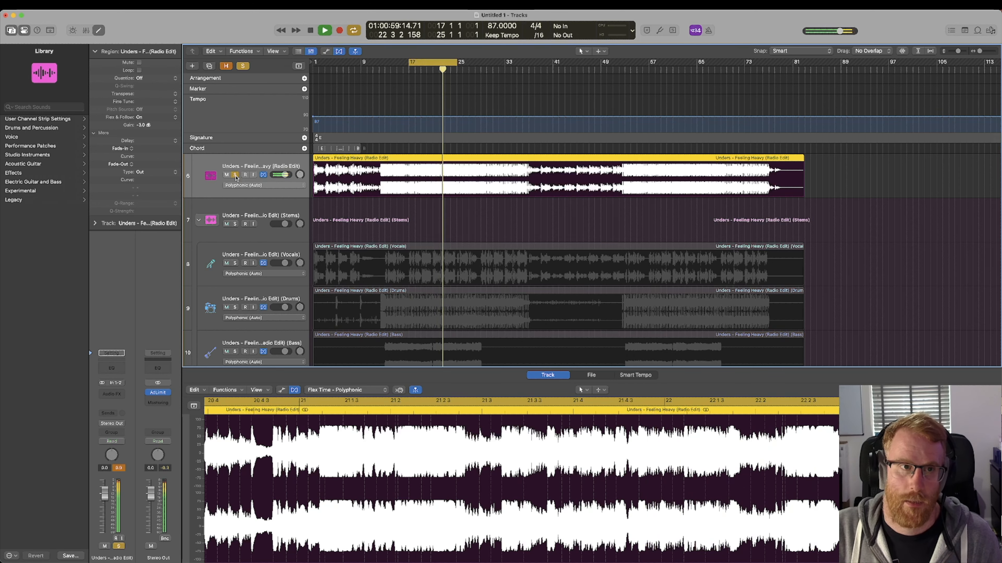
left_click(235, 175)
key("space")
Solo the Vocals stem of Unders - Feeling Heavy, listen to it, then stop playback and clear the solo
left_click(234, 263)
key("space")
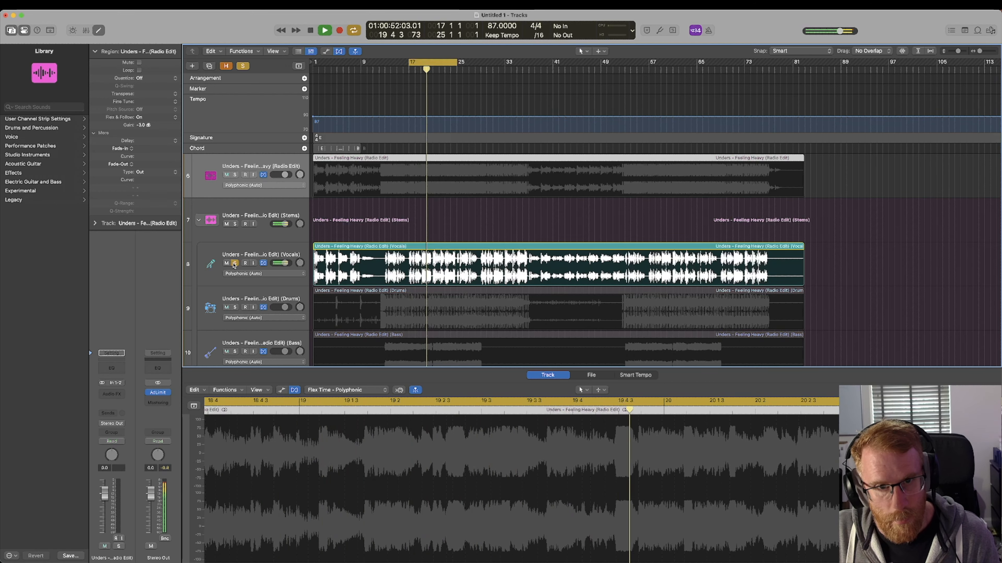
key("space")
left_click(234, 263)
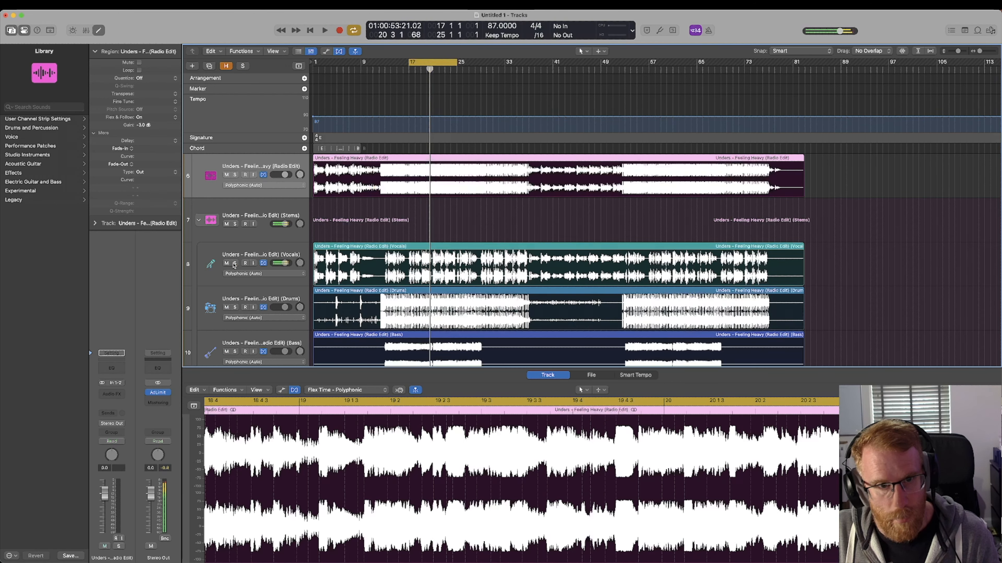
Solo the Drums stem and listen to it across the cycle range with the waveforms enlarged, then stop playback
left_click(236, 308)
key("space")
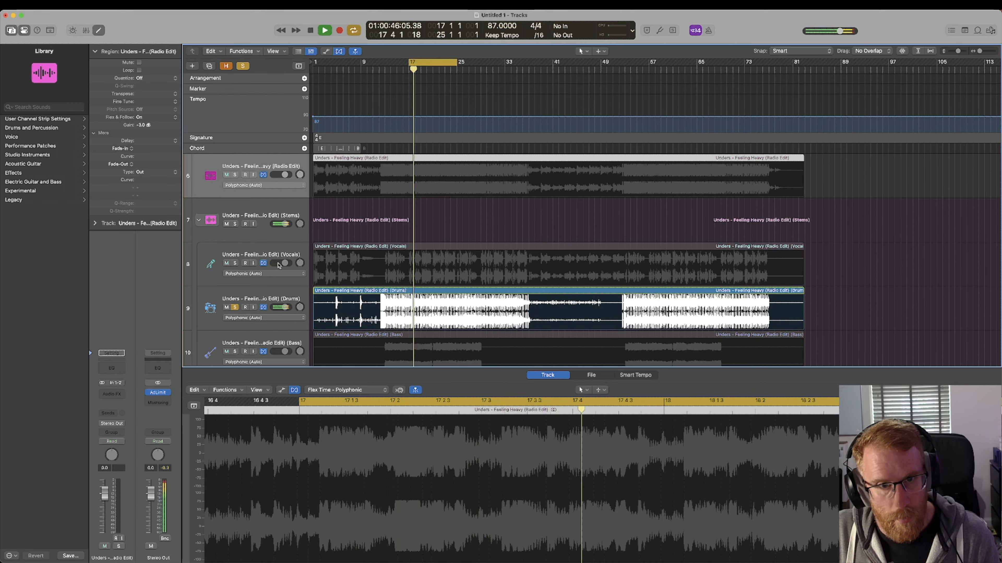
scroll(431, 309, "up", 5)
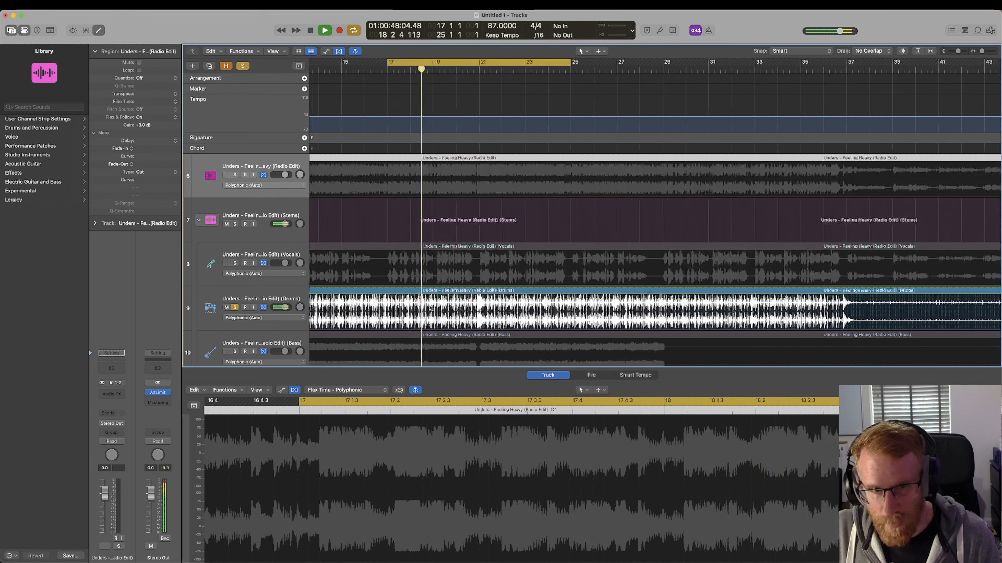
scroll(431, 309, "left", 1)
scroll(430, 309, "down", 3)
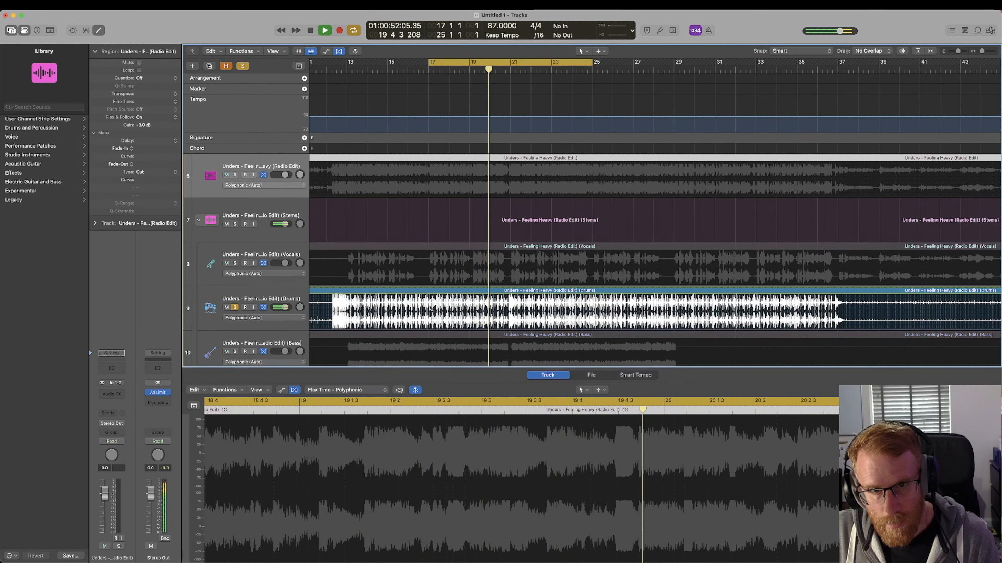
scroll(431, 309, "down", 3)
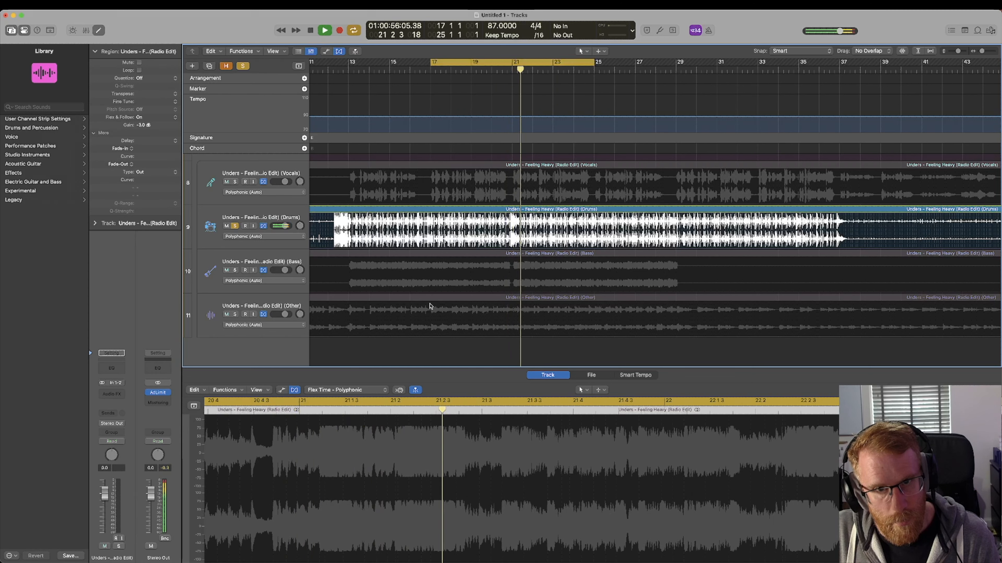
key("space")
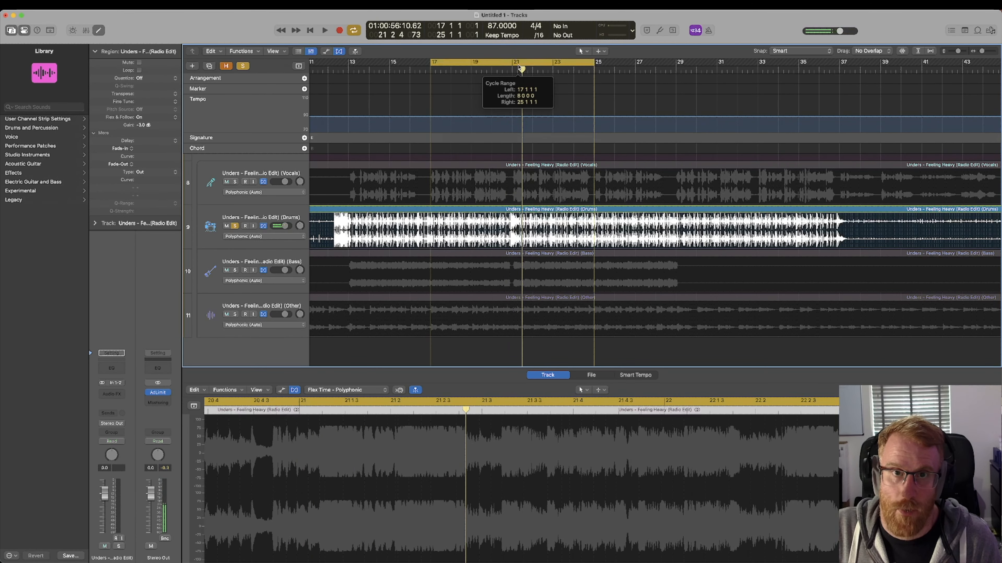
key("space")
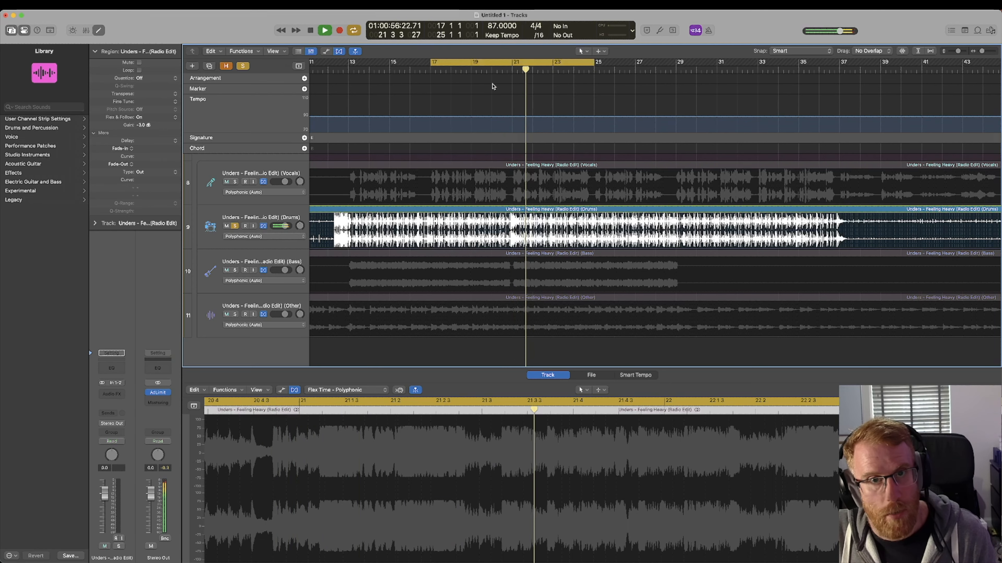
key("space")
Solo the Bass stem, listen to it within the cycle range, and clear its solo
left_click(235, 270)
key("space")
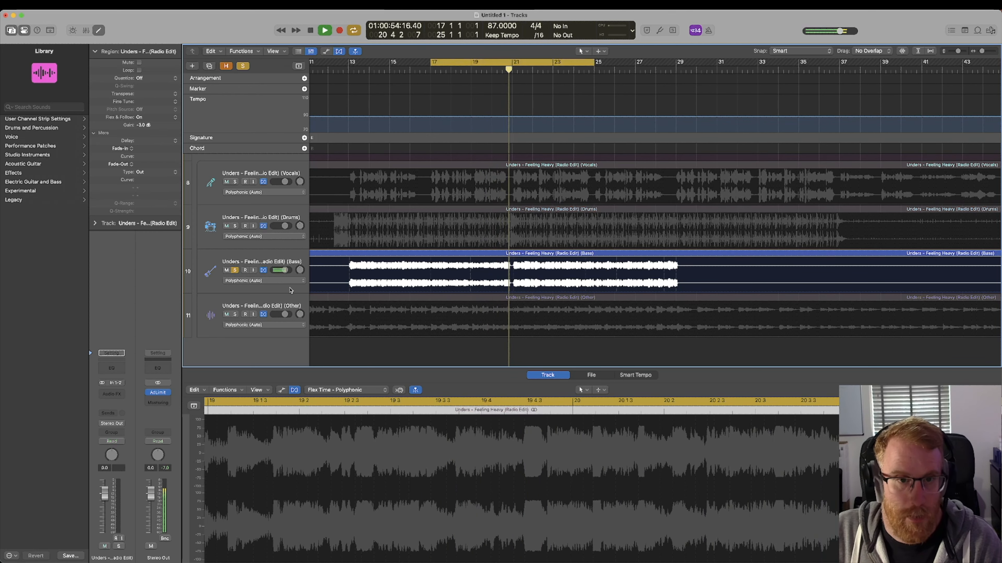
scroll(237, 273, "right", 1)
left_click(235, 270)
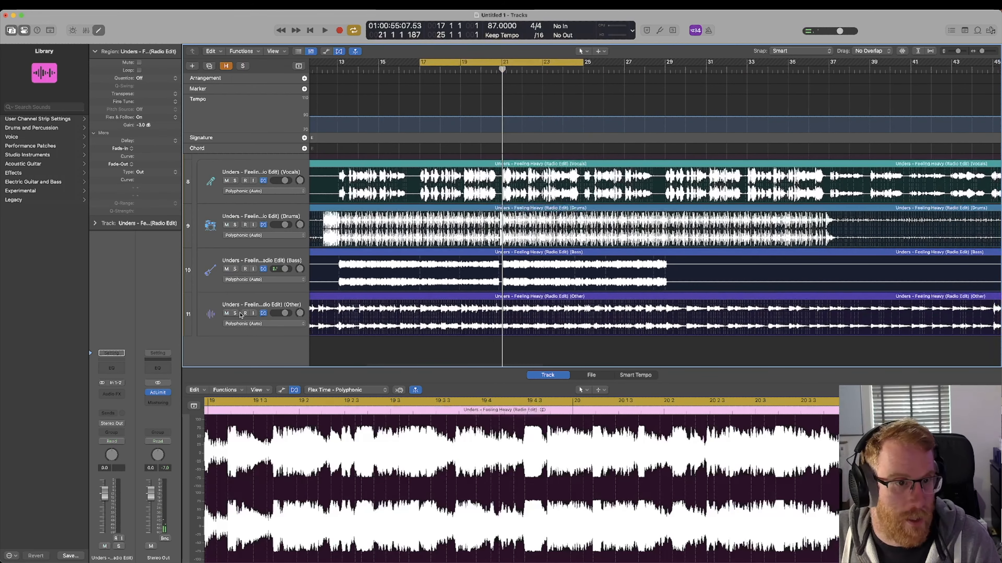
Solo and play the Other stem, and add a Channel EQ to its track
left_click(235, 314)
key("space")
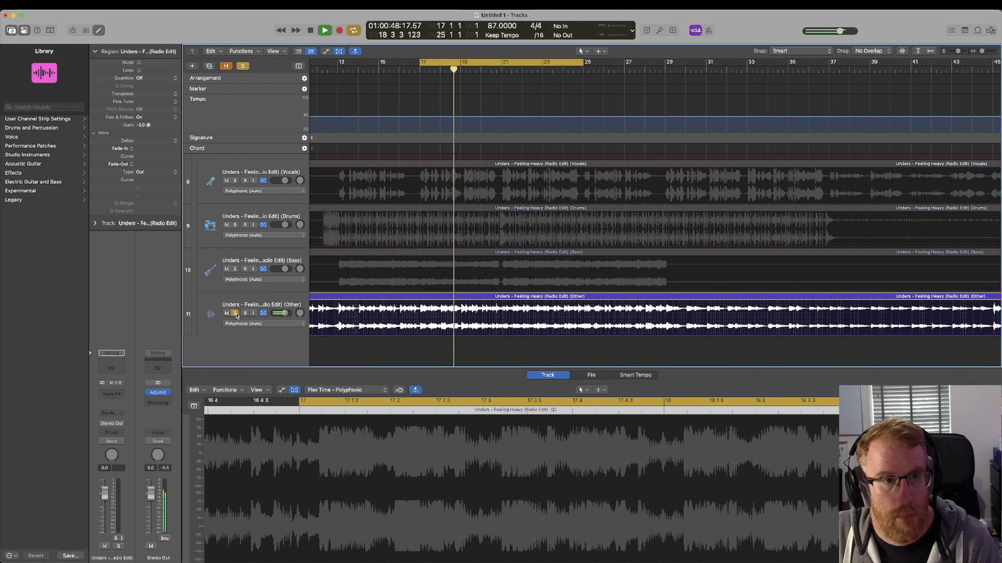
left_click(244, 295)
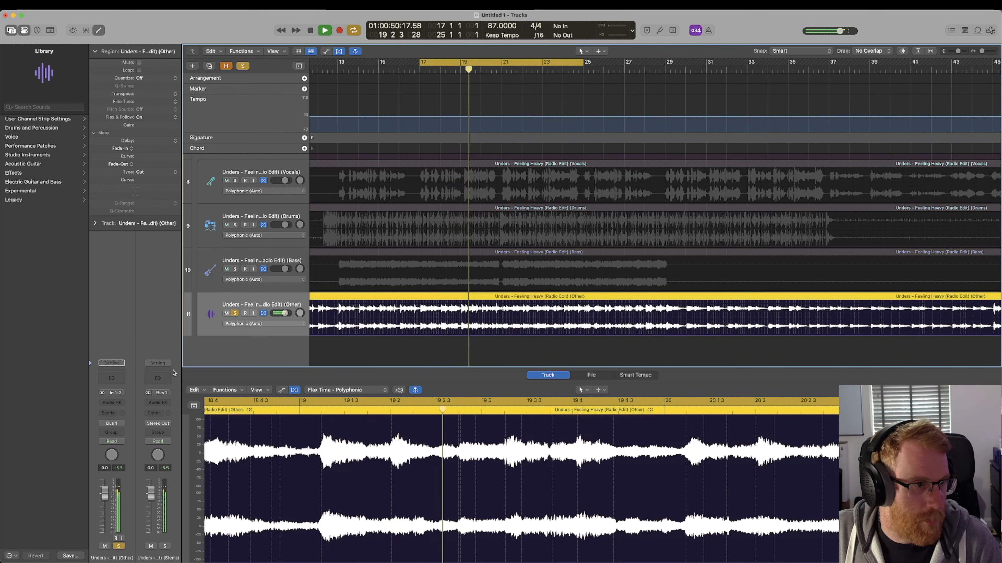
left_click(111, 379)
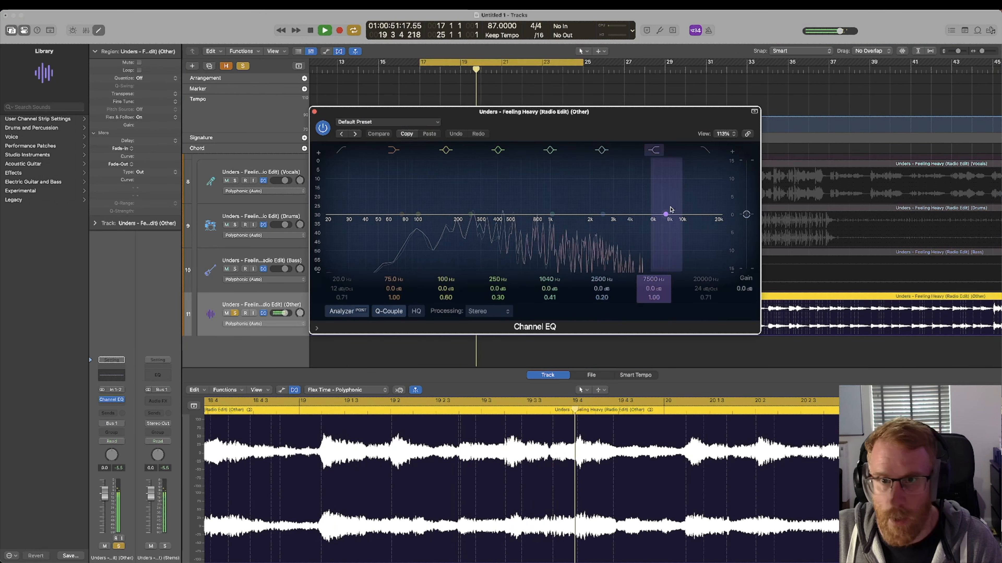
Filter the Other stem with a high cut at 3760 Hz and a low cut at 101 Hz with an 18 dB/Oct slope
left_click(706, 150)
left_click_drag(720, 217, 625, 230)
left_click(342, 150)
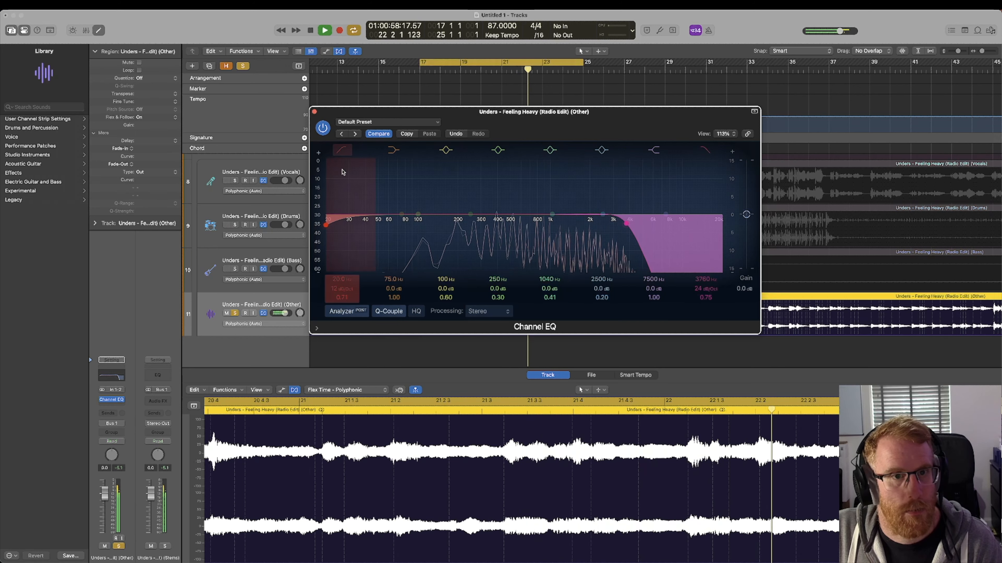
left_click_drag(325, 224, 330, 226)
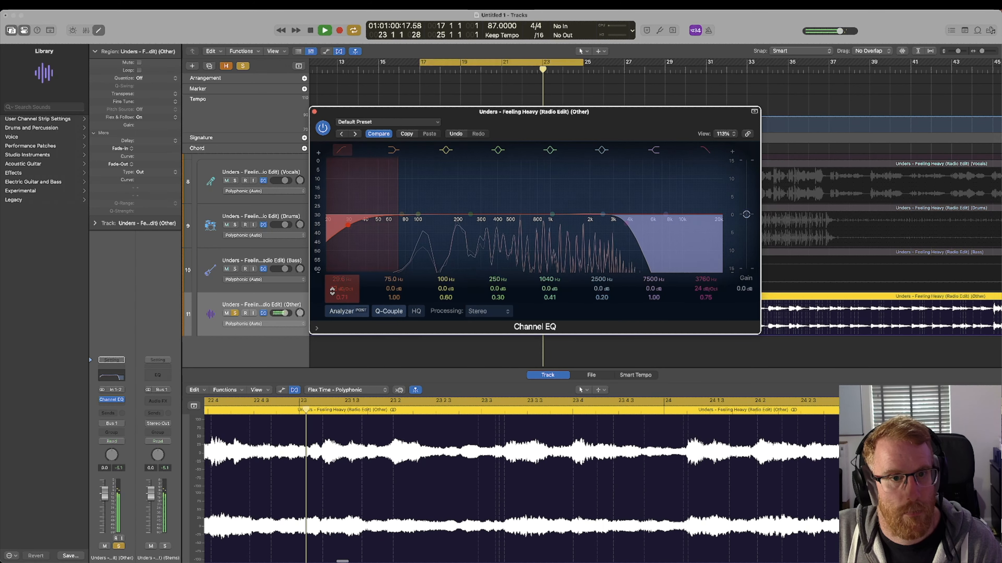
left_click_drag(334, 289, 334, 285)
left_click_drag(347, 230, 409, 228)
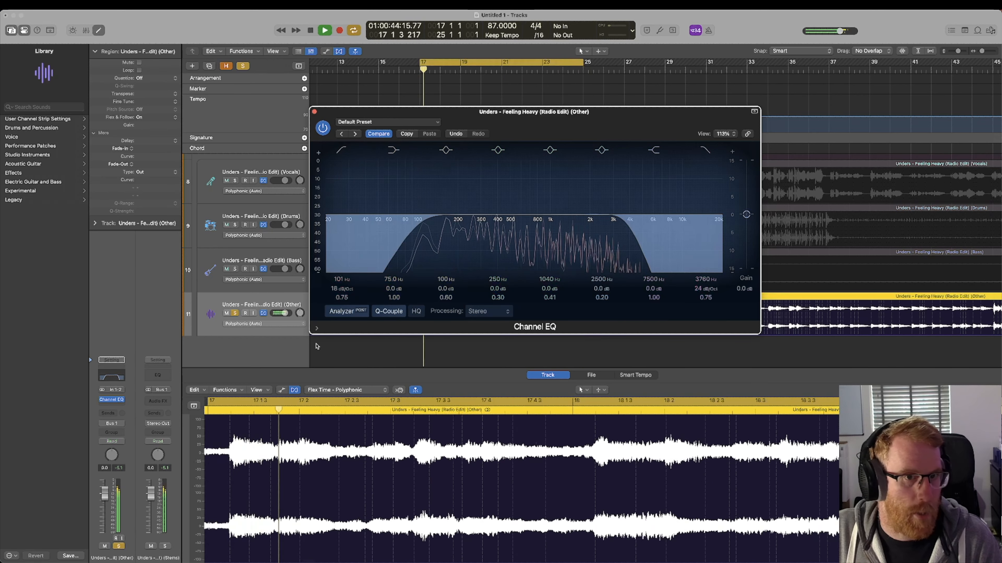
left_click(218, 300)
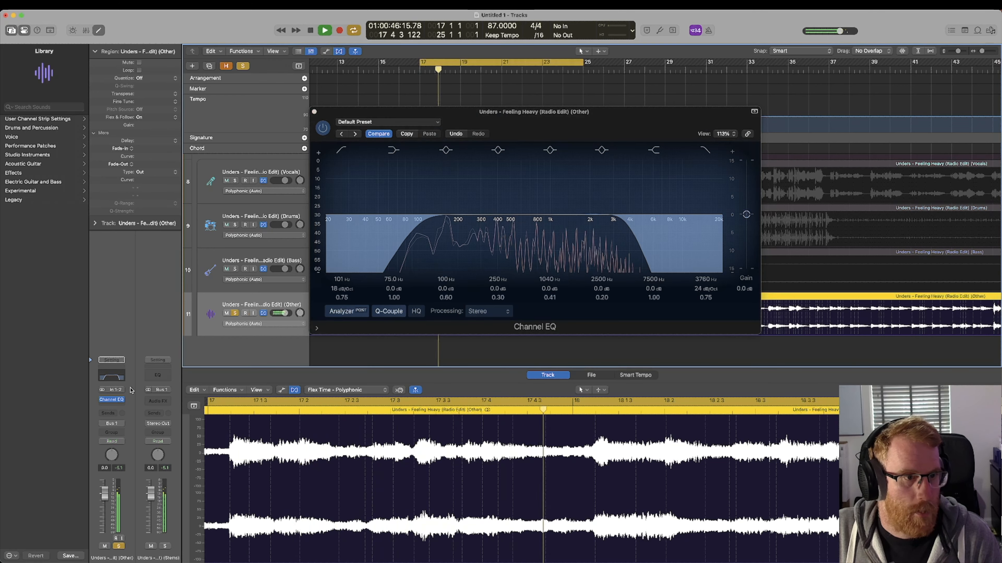
left_click(122, 400)
left_click(132, 352)
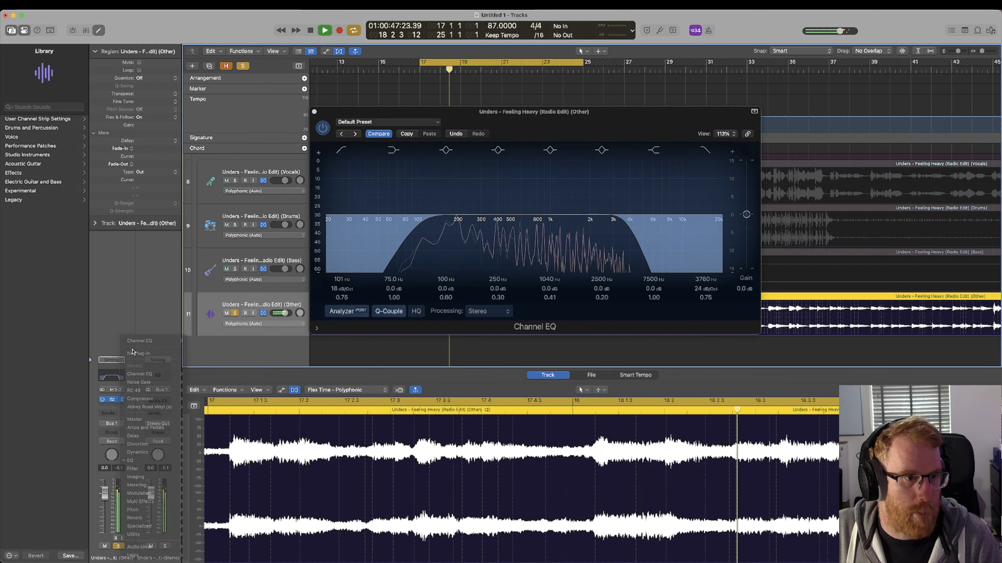
left_click(117, 400)
mouse_move(117, 408)
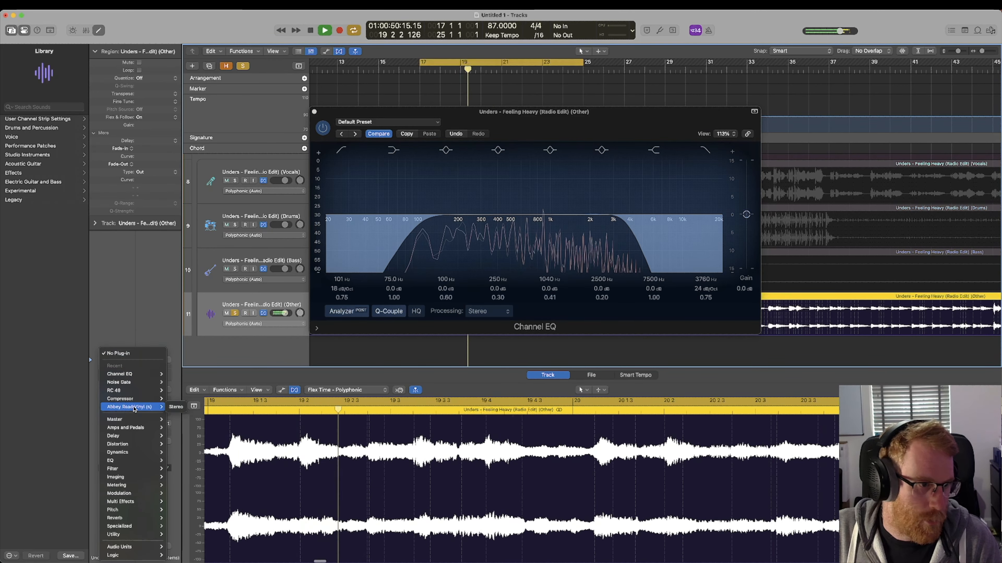
mouse_move(133, 444)
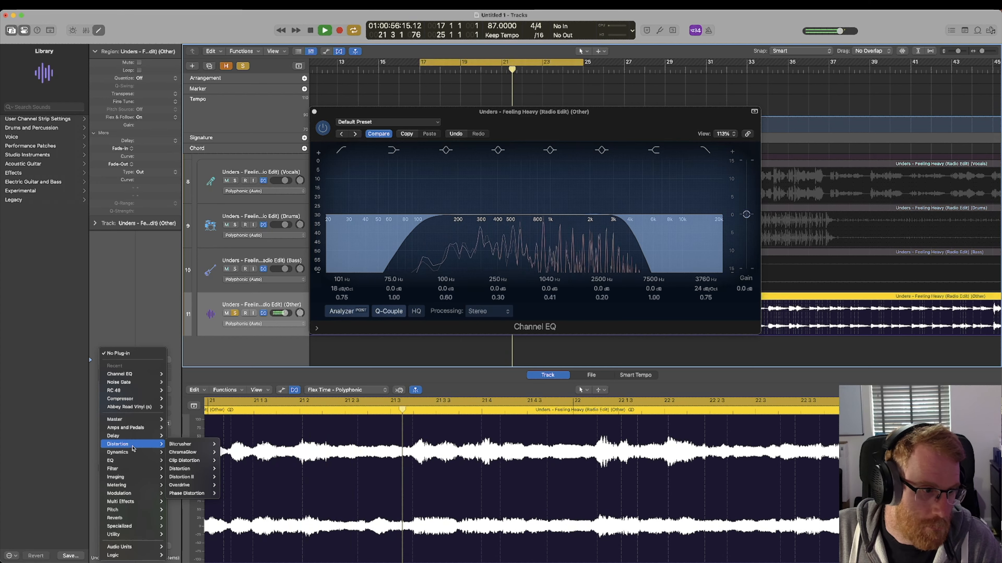
mouse_move(125, 538)
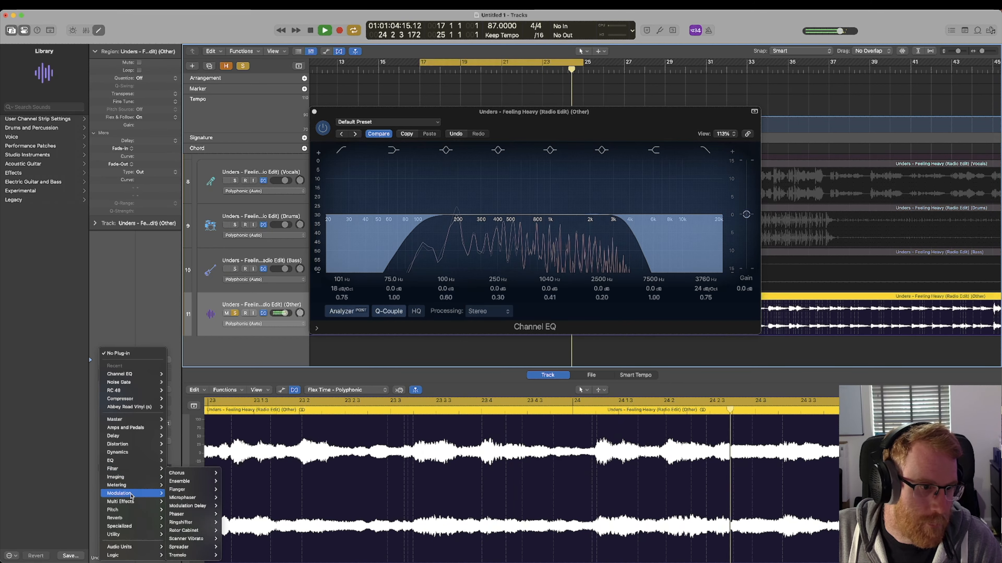
mouse_move(135, 506)
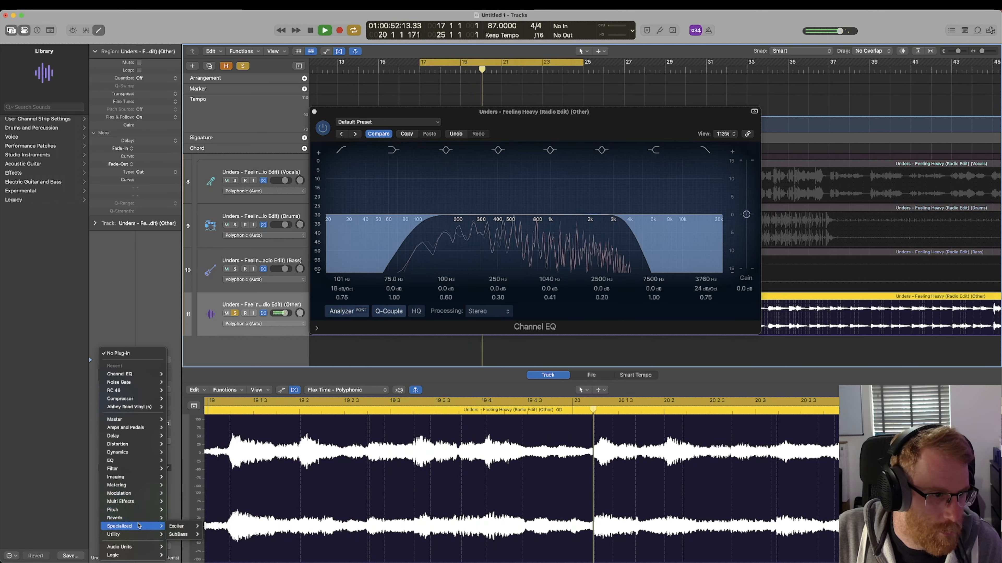
mouse_move(131, 555)
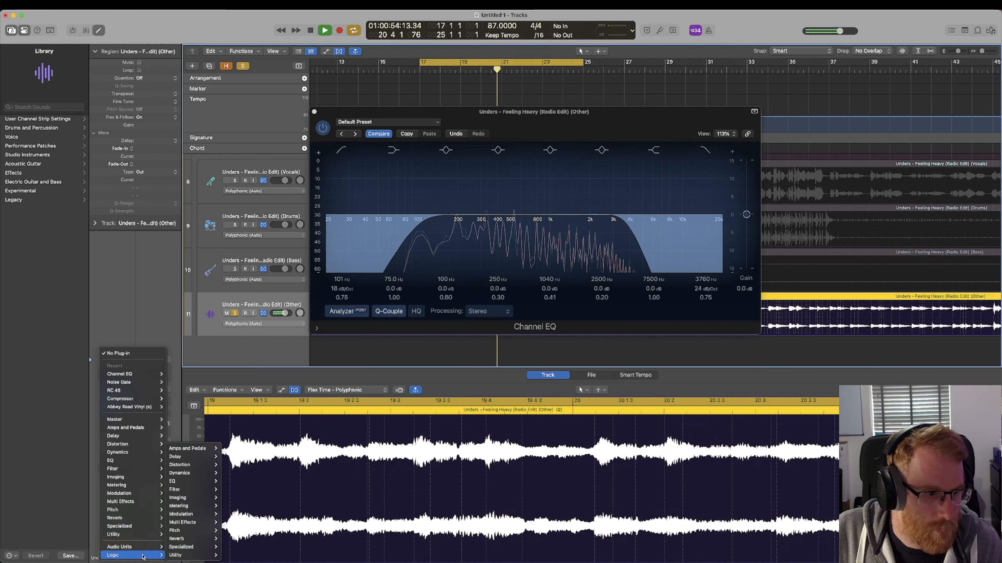
mouse_move(198, 461)
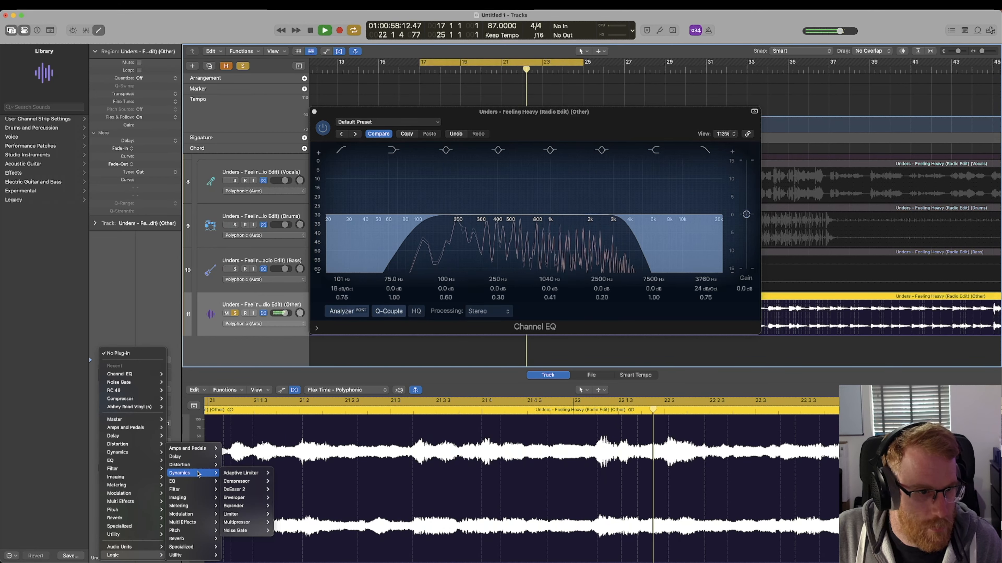
mouse_move(196, 490)
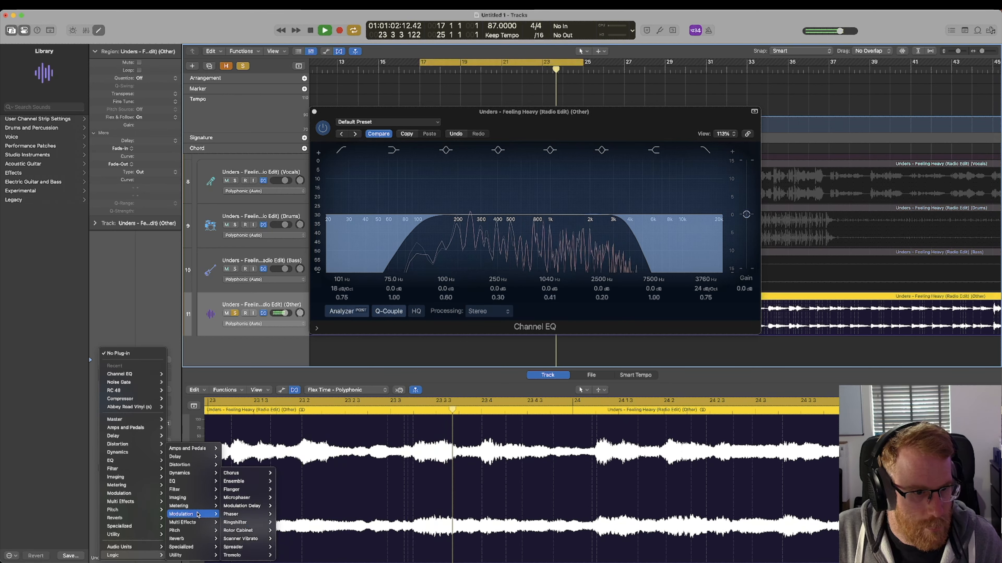
mouse_move(196, 531)
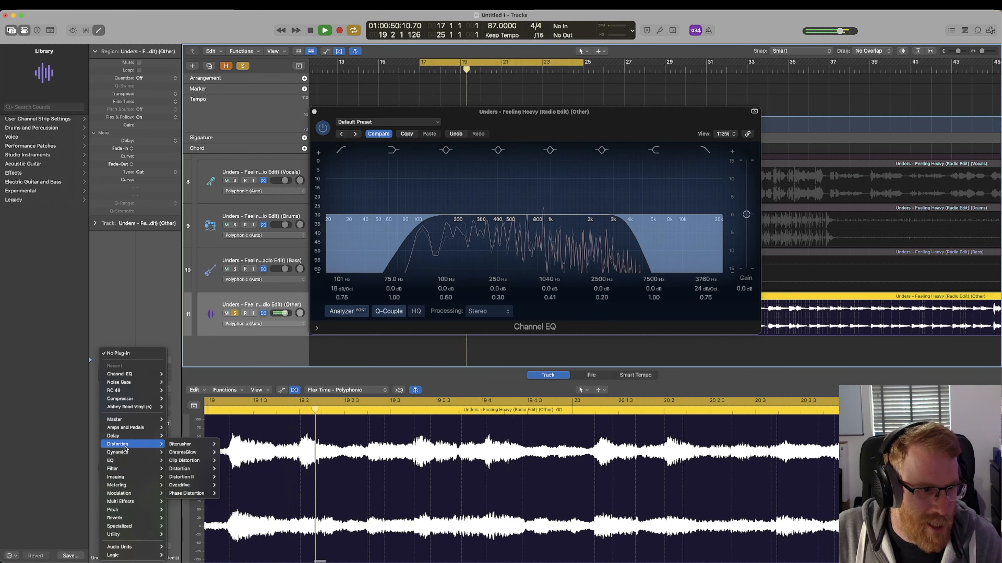
left_click(204, 354)
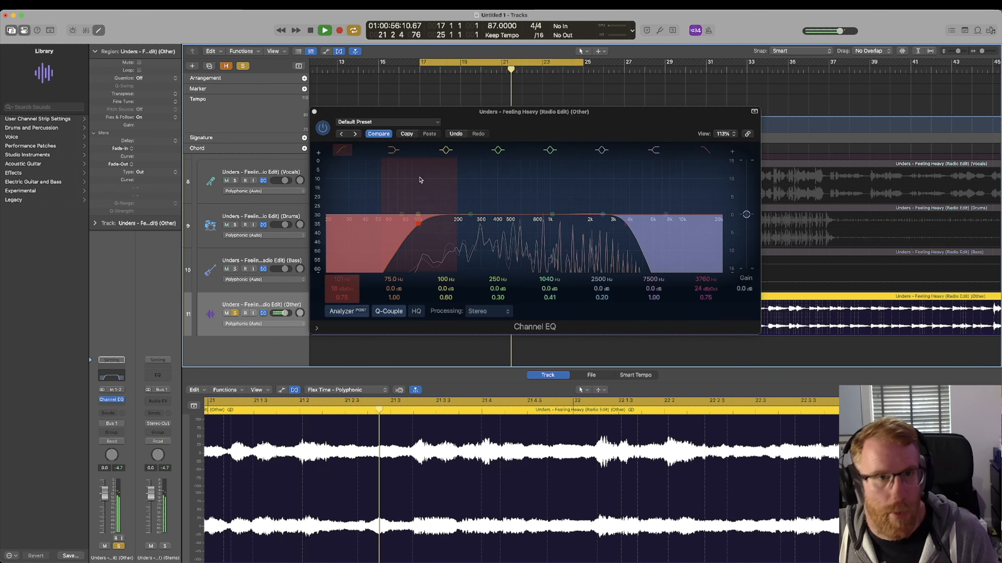
Stop playback, close the Other stem's Channel EQ, and clear the stem's solo
left_click(323, 127)
key("space")
left_click(314, 112)
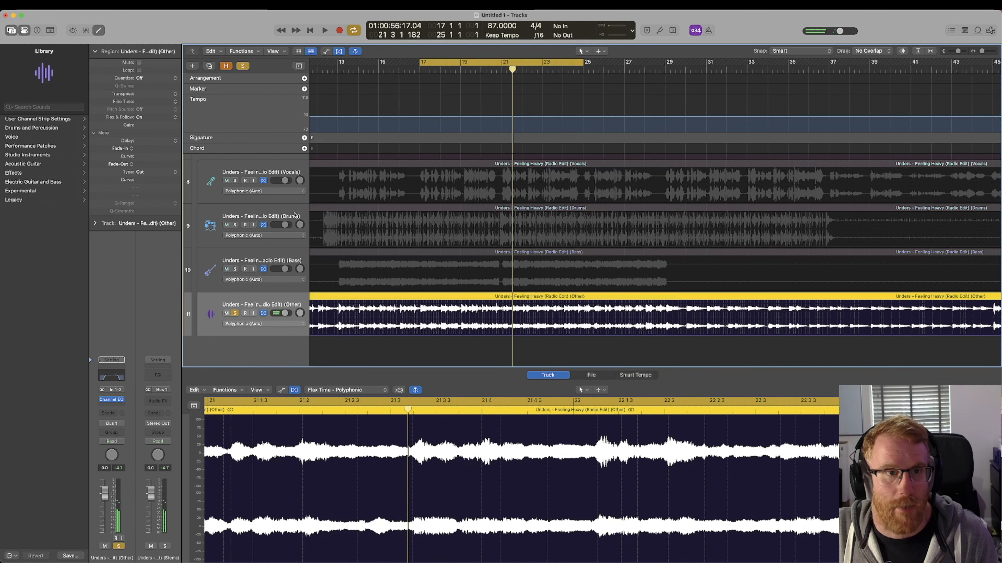
scroll(287, 211, "up", 3)
left_click(236, 362)
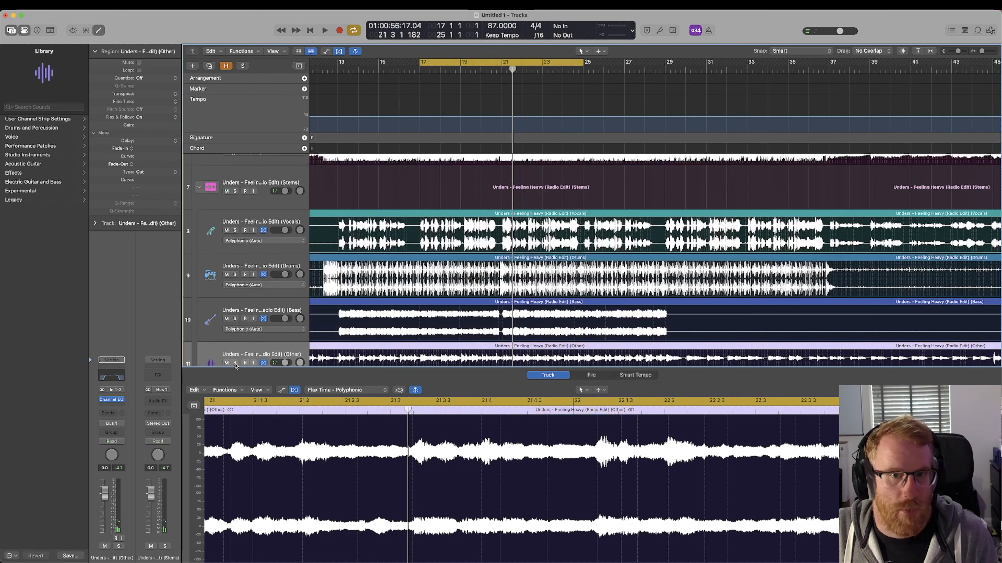
Solo the original Unders - Feeling Heavy (Radio Edit) track and play it for comparison with the stems
scroll(273, 312, "up", 1)
scroll(272, 314, "up", 1)
left_click(234, 174)
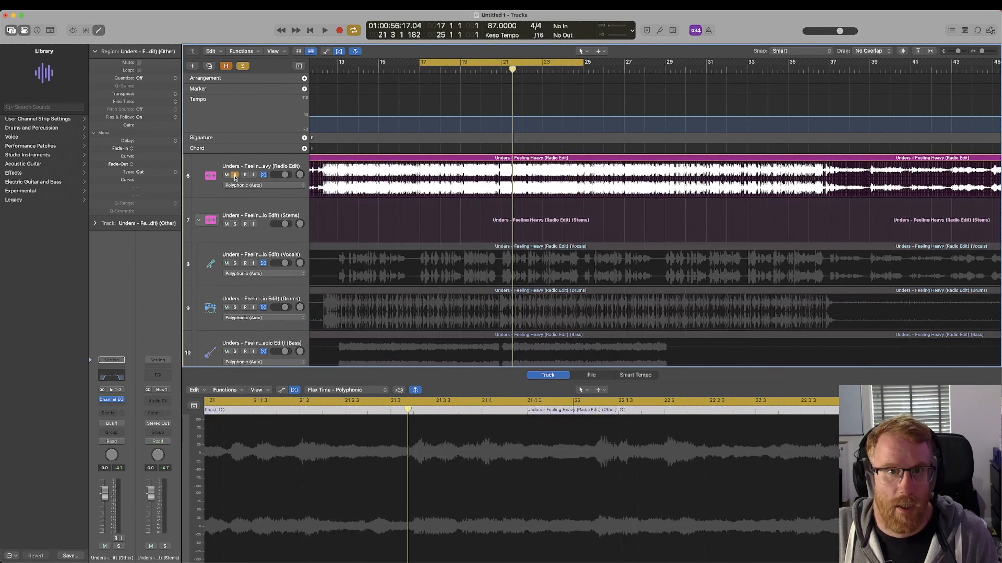
key("space")
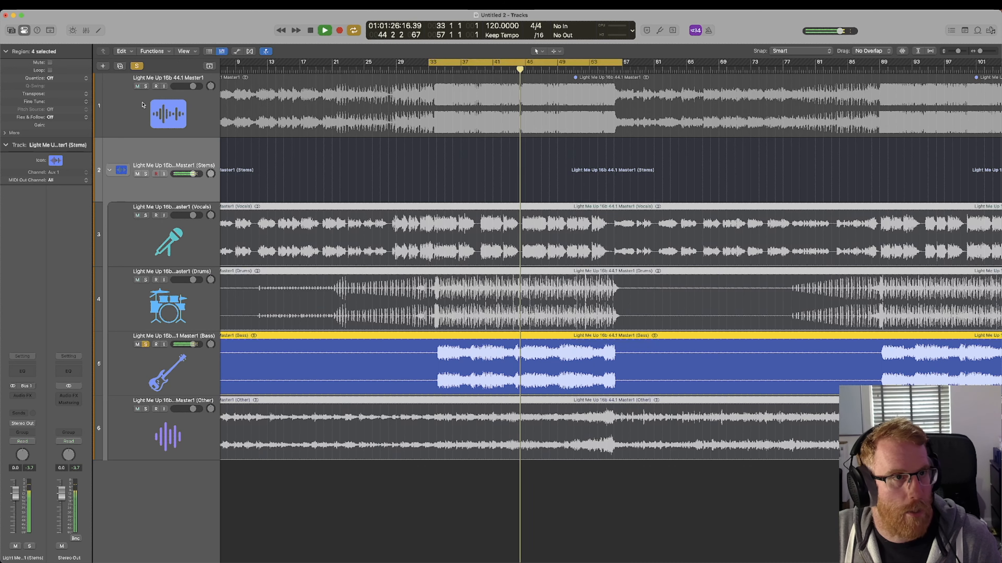
Listen to the Light Me Up Other stem in solo, then stop playback and clear its solo
left_click(145, 409)
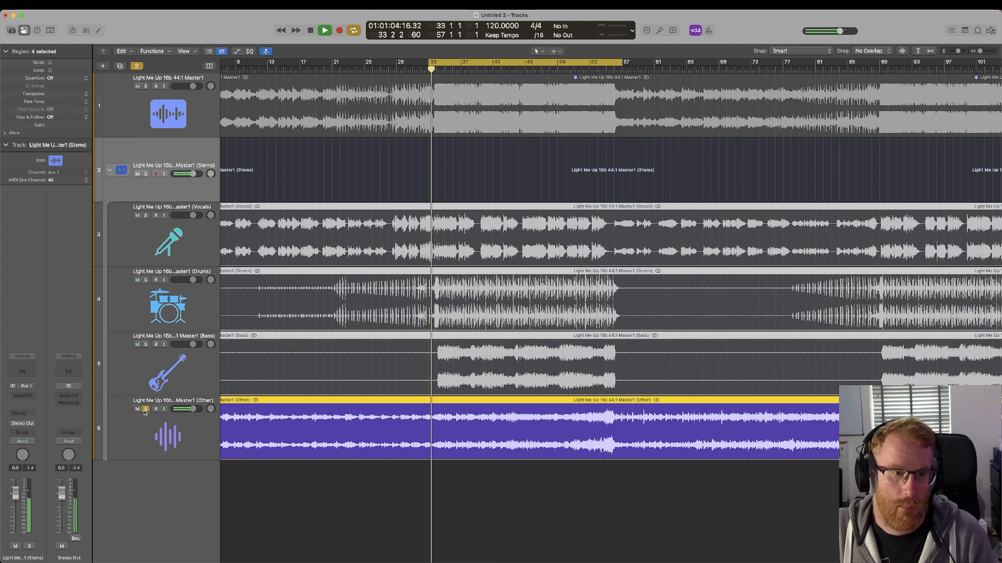
key("space")
left_click(145, 410)
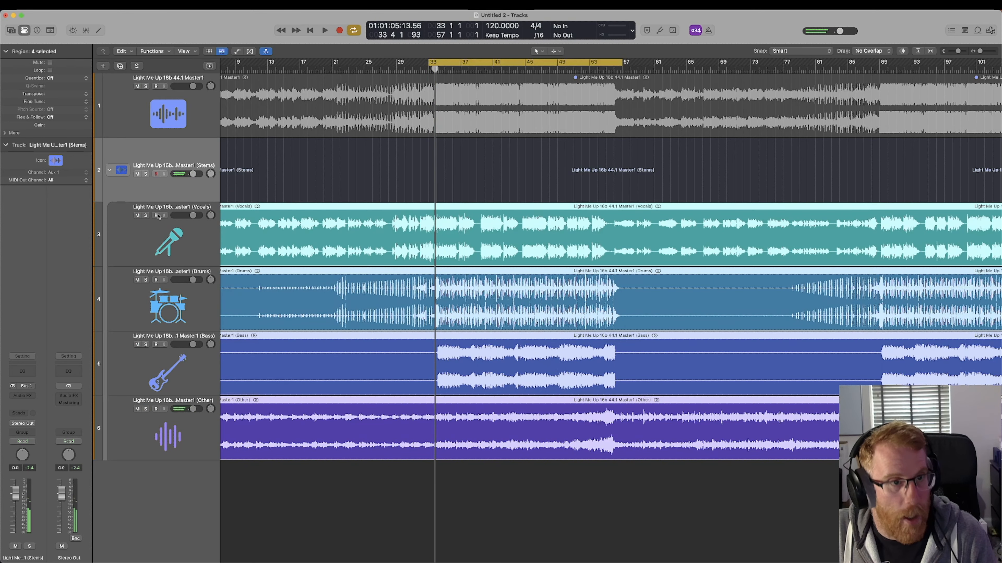
Play the Light Me Up Vocals and Drums stems together in solo, then stop playback and clear both solos
left_click(146, 216)
key("space")
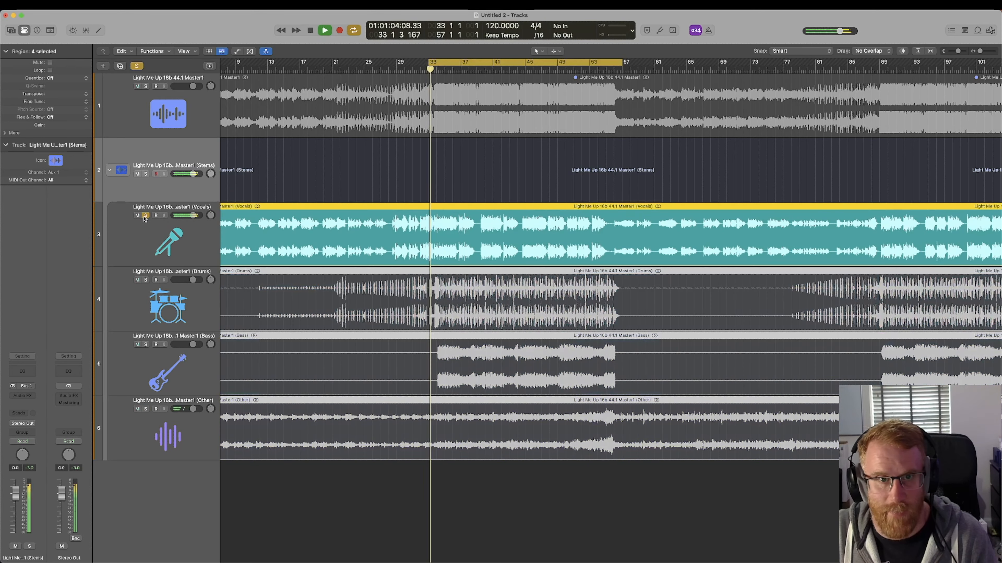
left_click(145, 280)
scroll(121, 367, "left", 1)
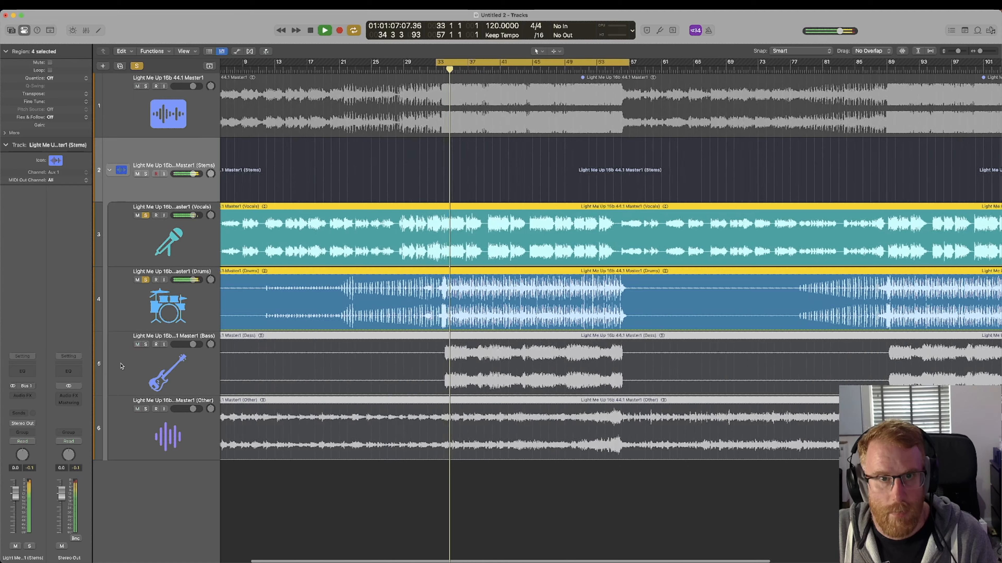
scroll(343, 379, "right", 1)
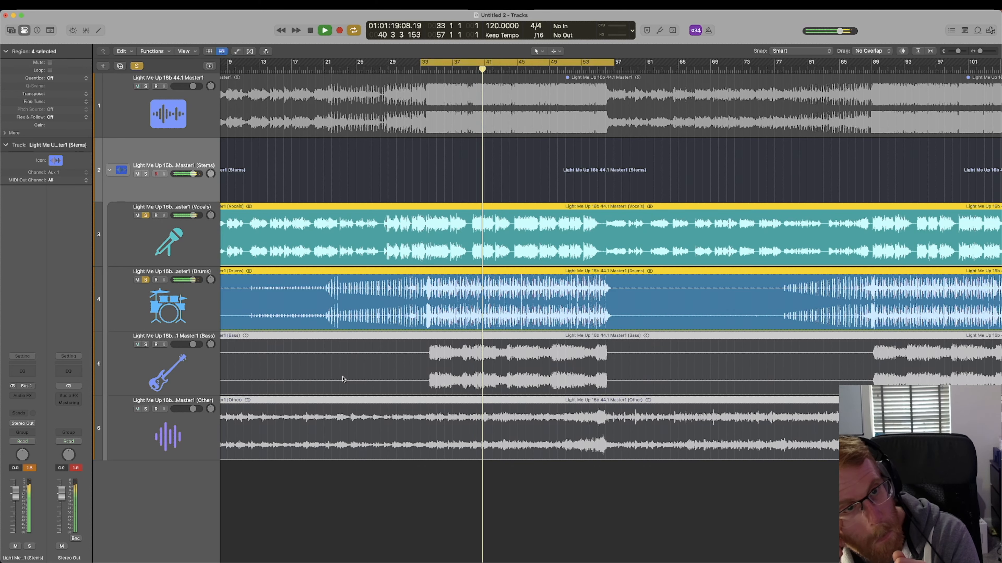
key("space")
left_click(145, 216)
left_click(146, 280)
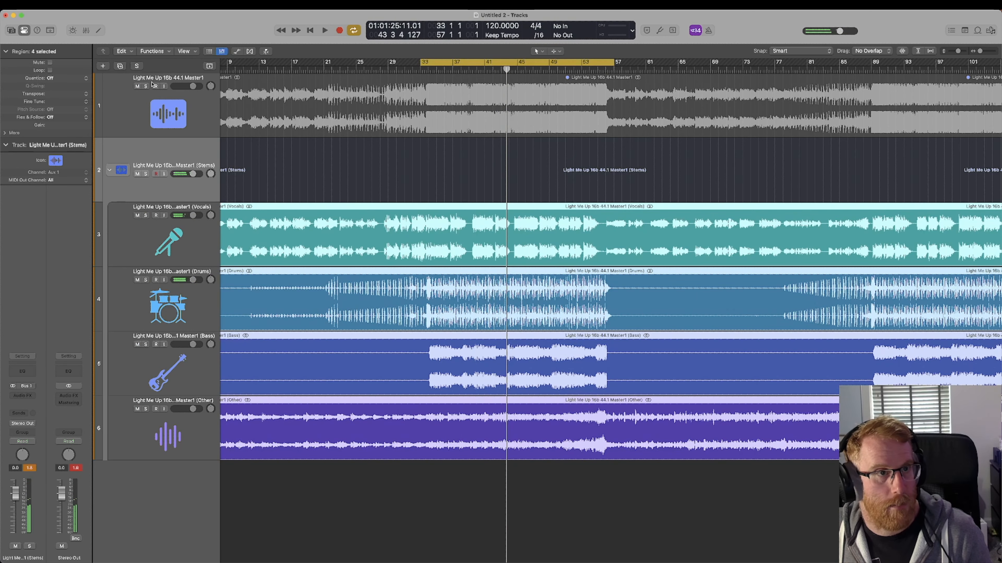
Unmute the original Light Me Up 16b 44.1 Master1 region and play it for comparison with the stems
left_click(364, 86)
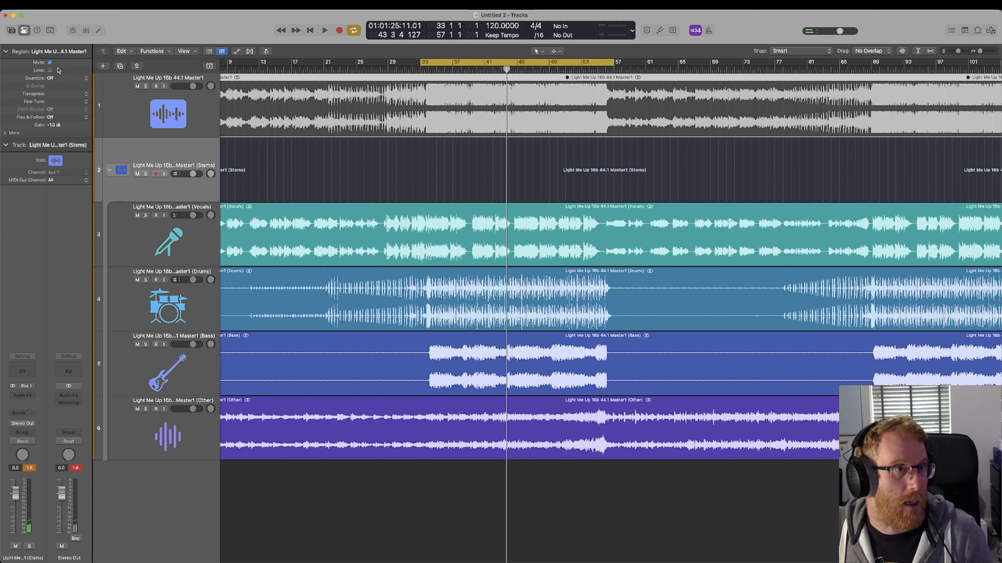
left_click(50, 63)
key("space")
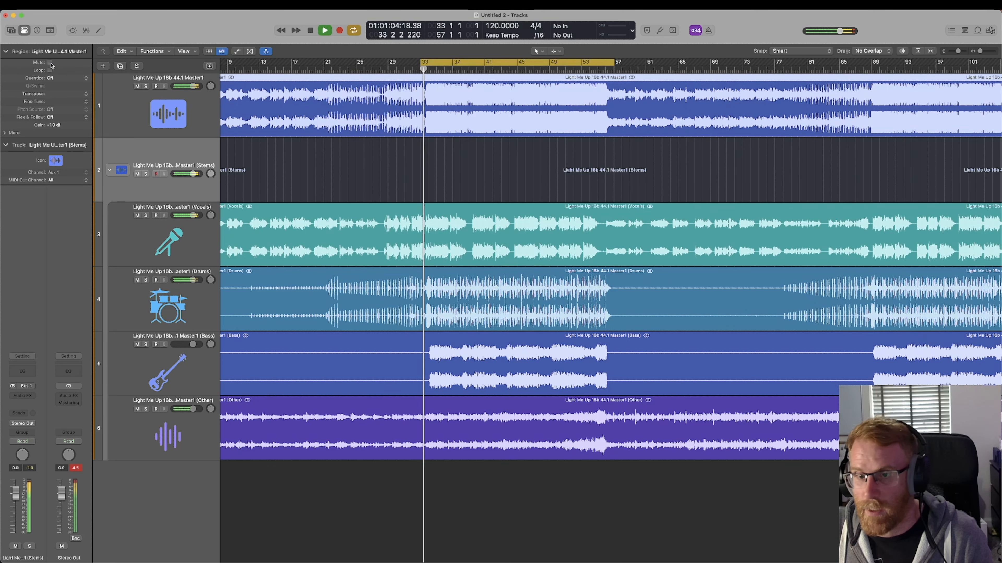
key("space")
left_click(137, 174)
key("space")
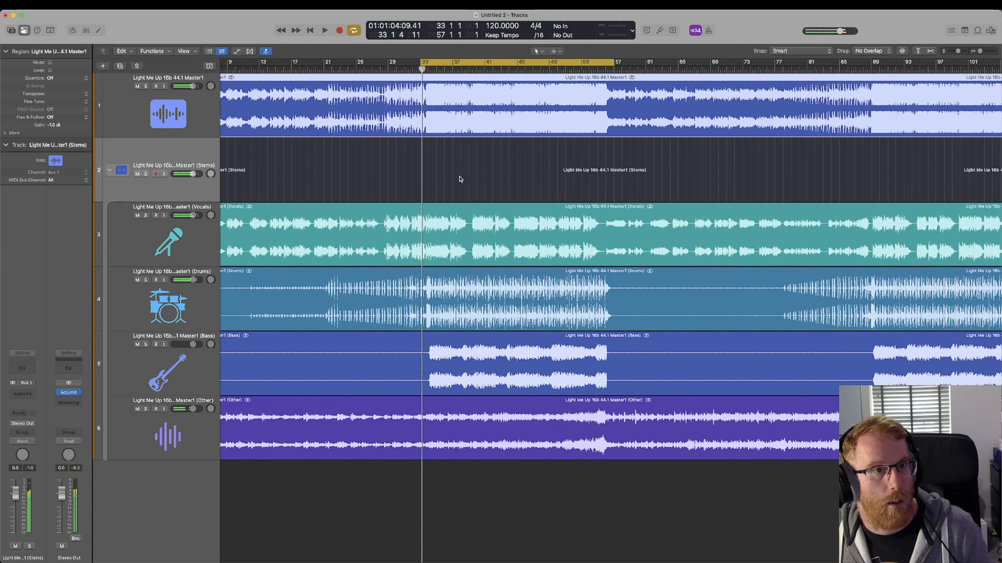
Delete the Vocals, Drums, Bass and Other stem regions and the original Light Me Up region from the arrangement
scroll(467, 175, "down", 4)
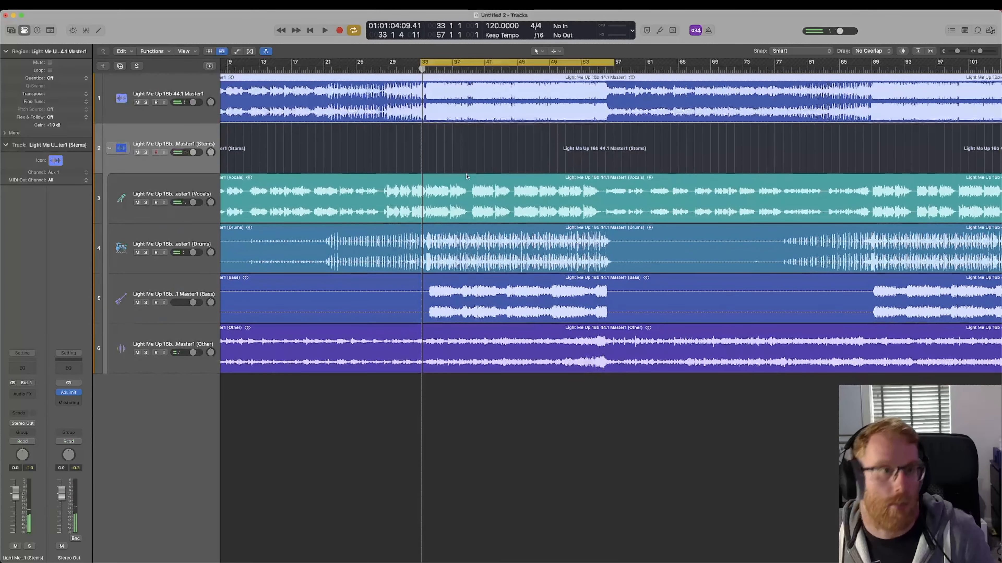
left_click_drag(511, 415, 501, 194)
key("Delete")
left_click(477, 82)
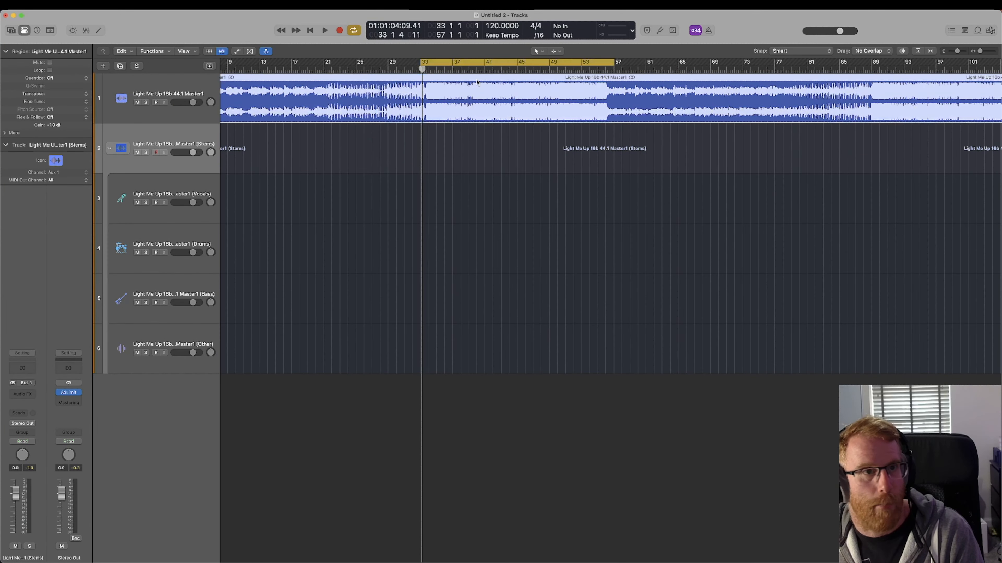
key("Delete")
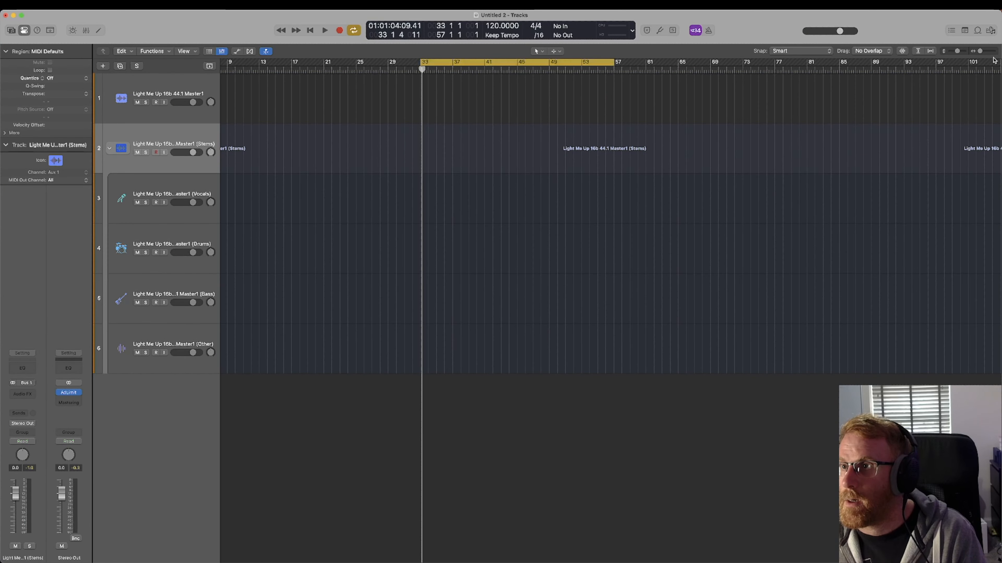
Browse the Hardwell sound pack's drum loops, place Rebels Never Die Kick looped across bars 33 to 41, and play it
left_click(978, 31)
left_click(931, 52)
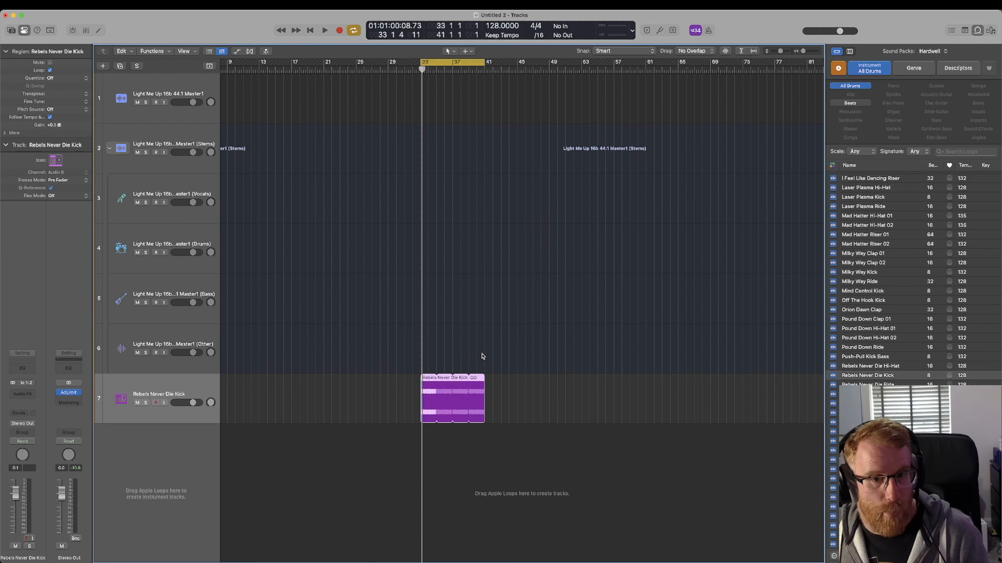
key("space")
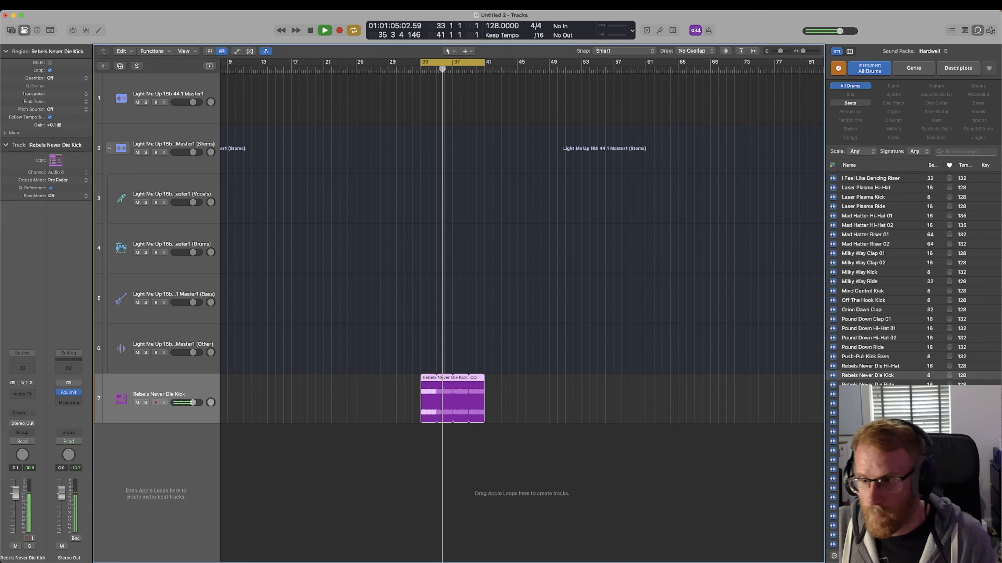
Filter the loops to Bass, add Sentient Machine Synth Bass 01 across bars 33 to 41, and reset the loop filter
left_click(844, 87)
left_click(936, 121)
left_click(936, 129)
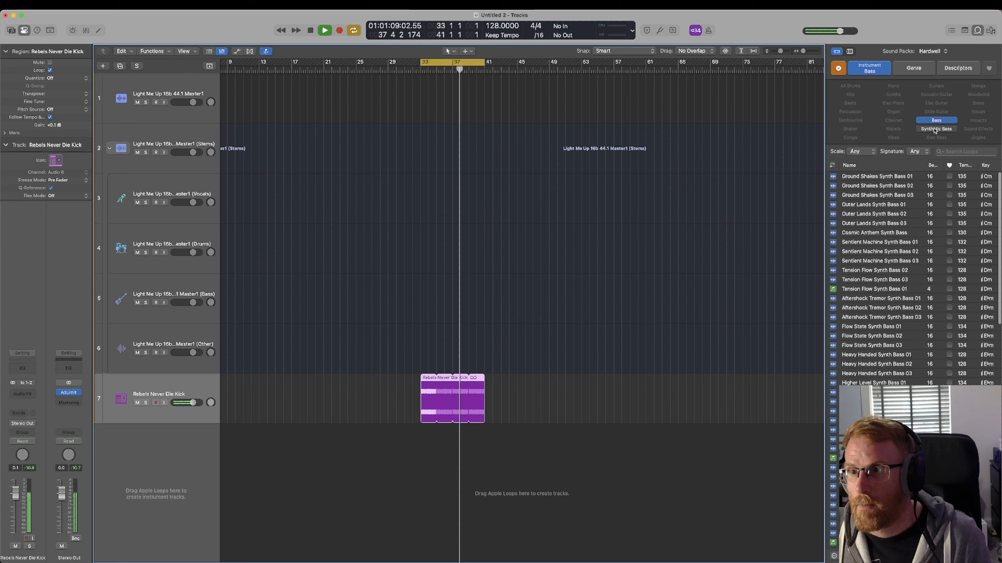
left_click_drag(876, 239, 470, 433)
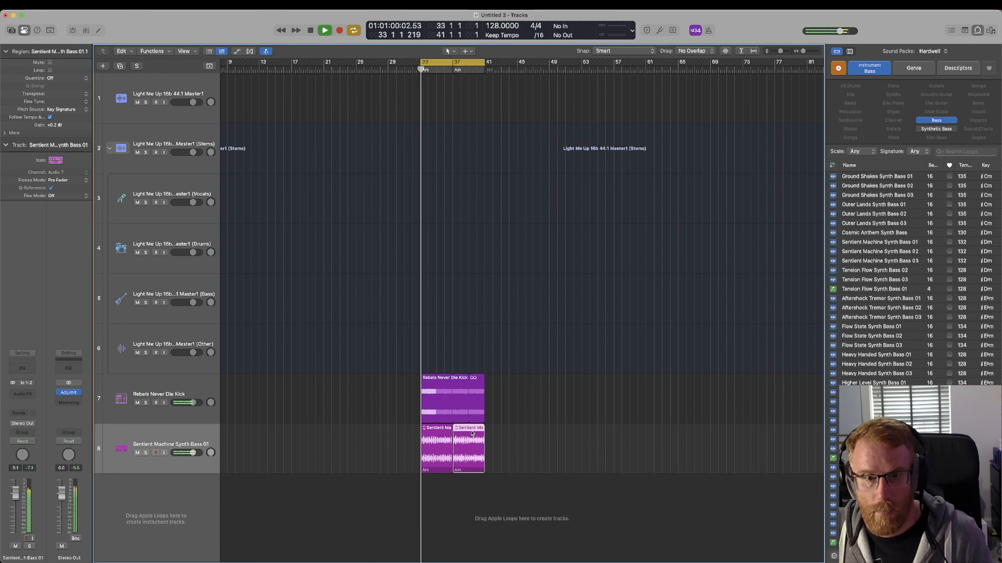
left_click(838, 69)
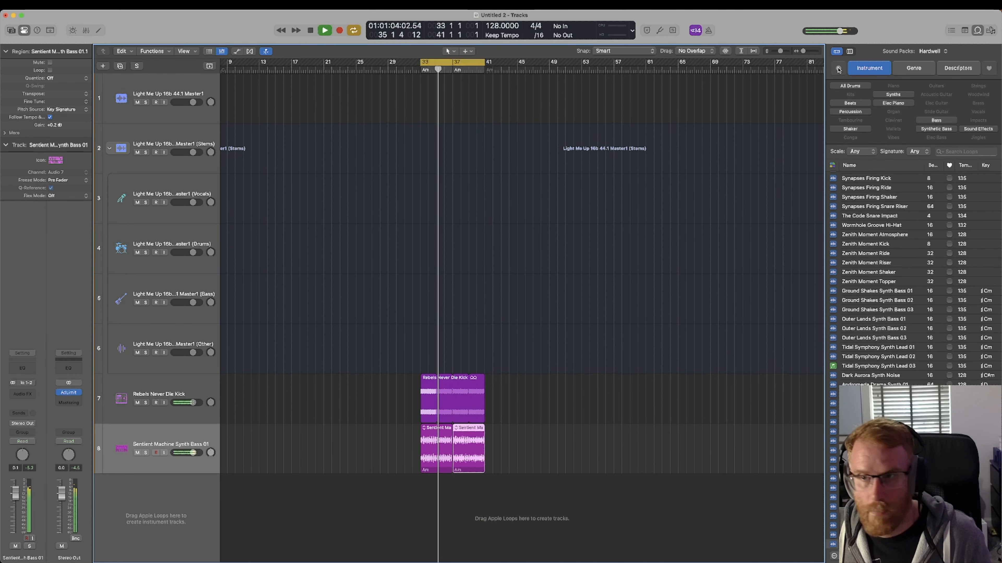
key("space")
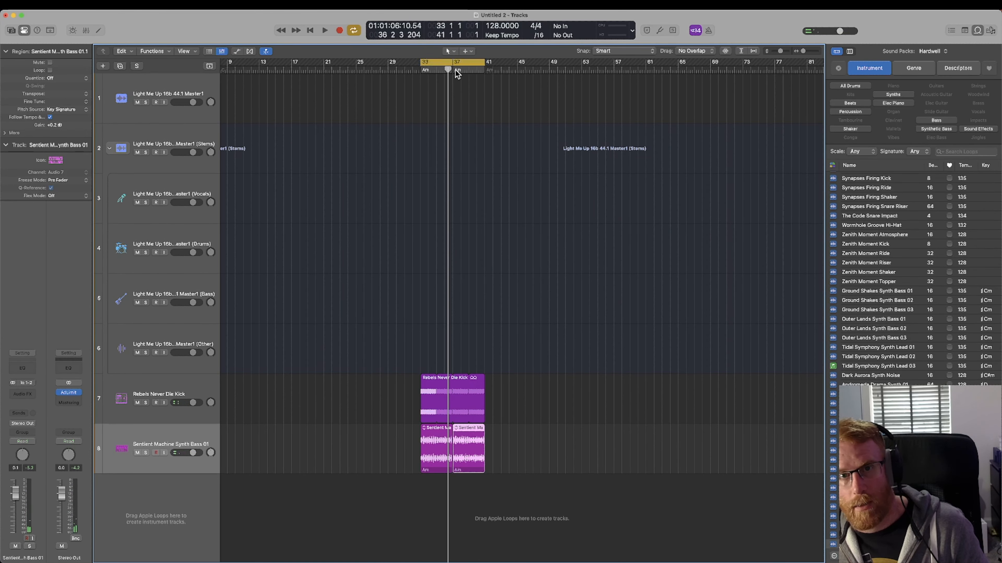
Show the global tracks and apply the ii - V - I chord progression to the Am chord at bar 37
left_click(209, 66)
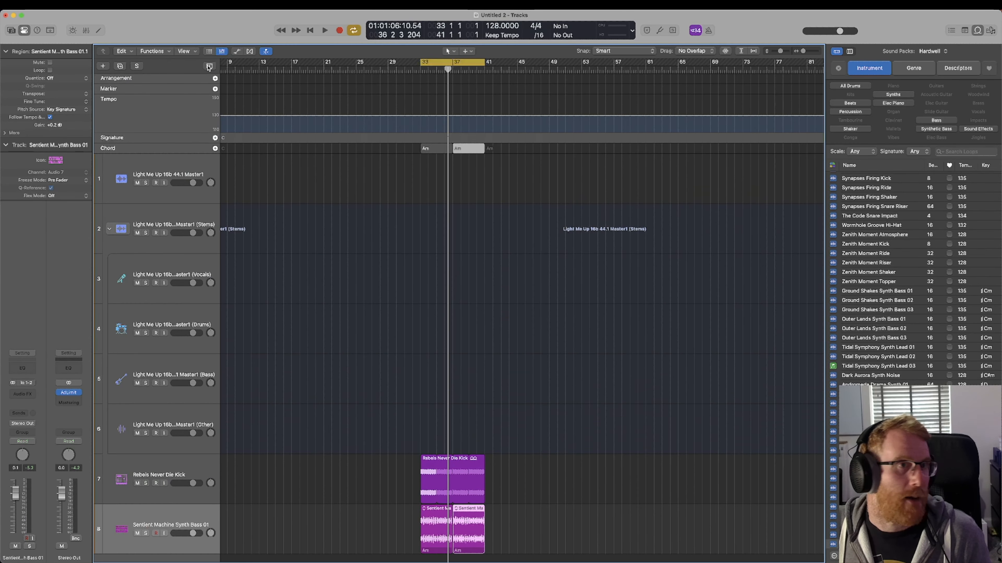
left_click(209, 66)
key("space")
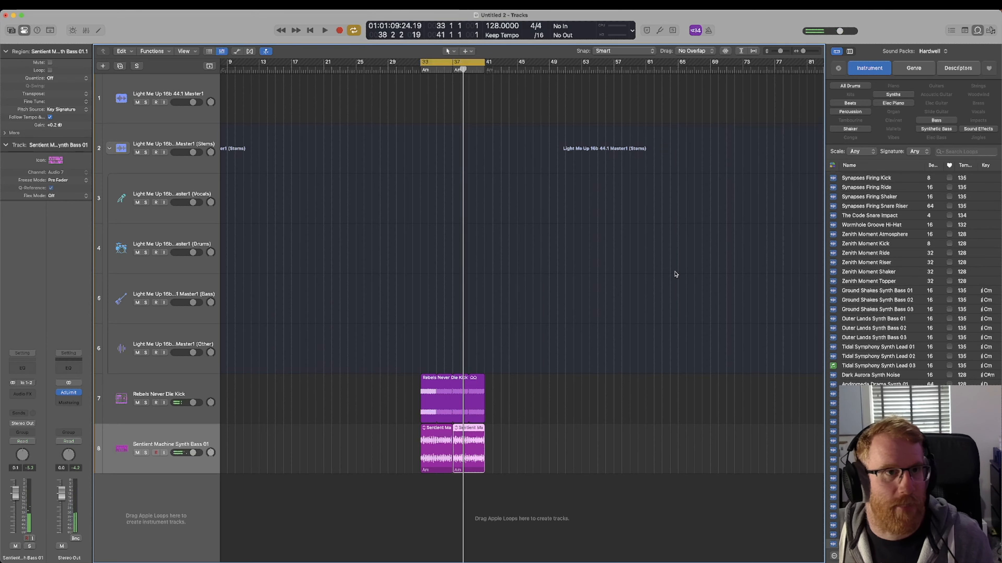
left_click(209, 68)
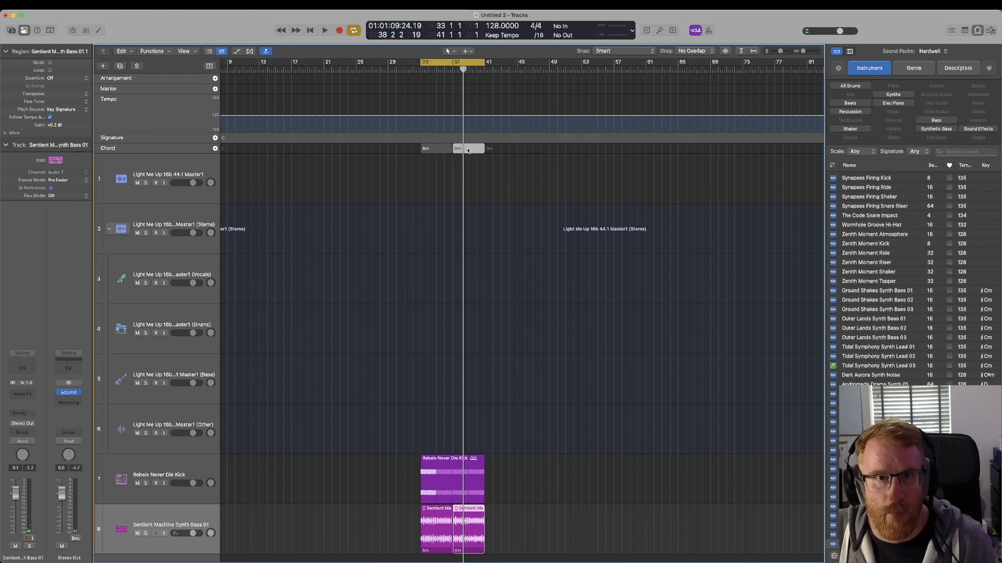
right_click(525, 151)
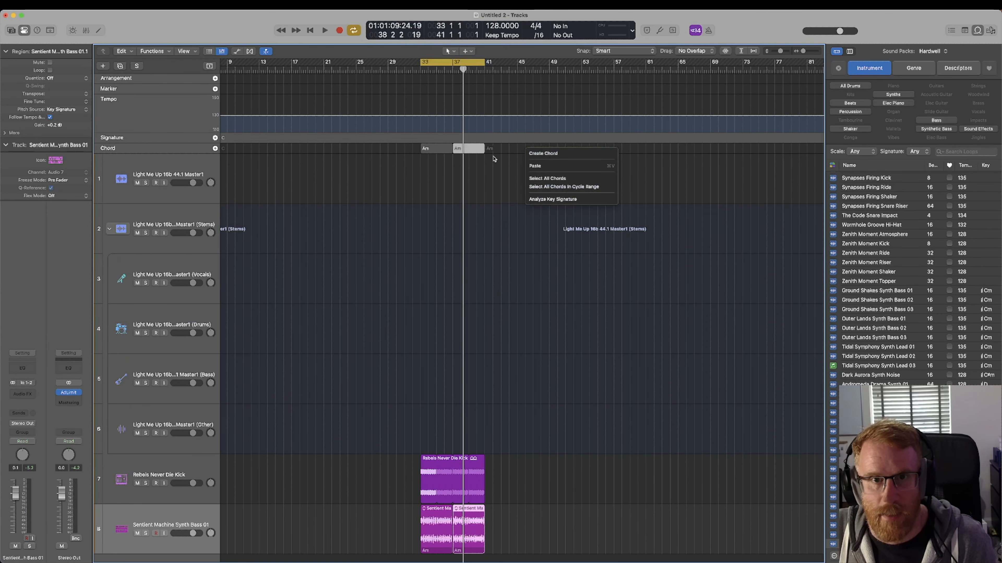
left_click(465, 146)
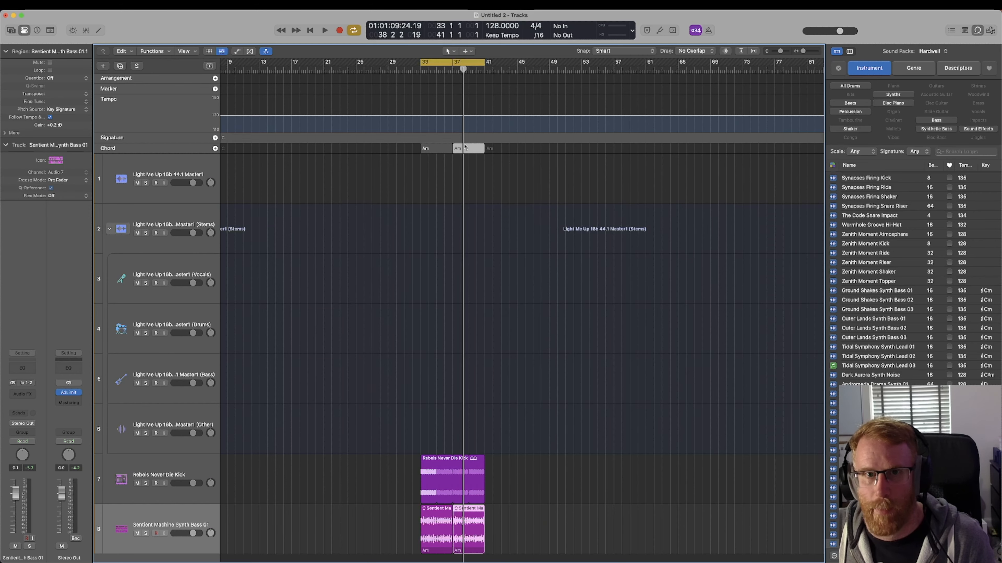
right_click(464, 151)
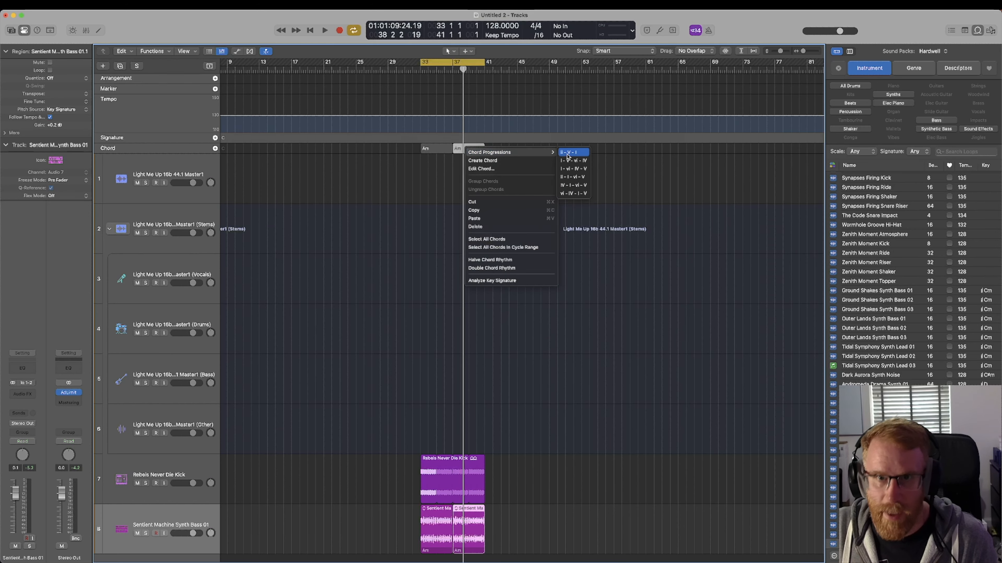
left_click(569, 152)
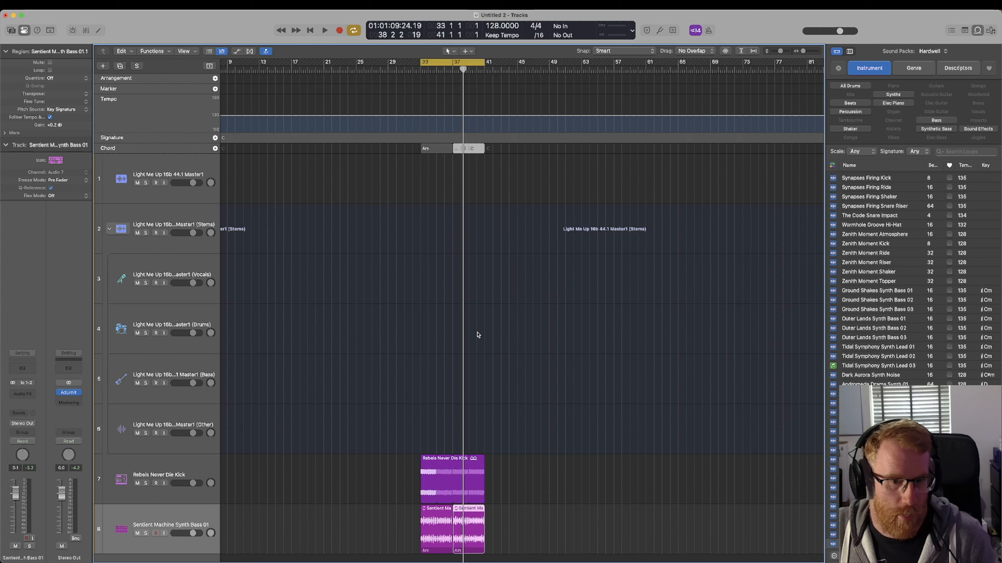
Examine the second Sentient Machine Synth Bass region's pitch source and additional parameters, and play the cycled bars 37 to 41
scroll(481, 273, "down", 2)
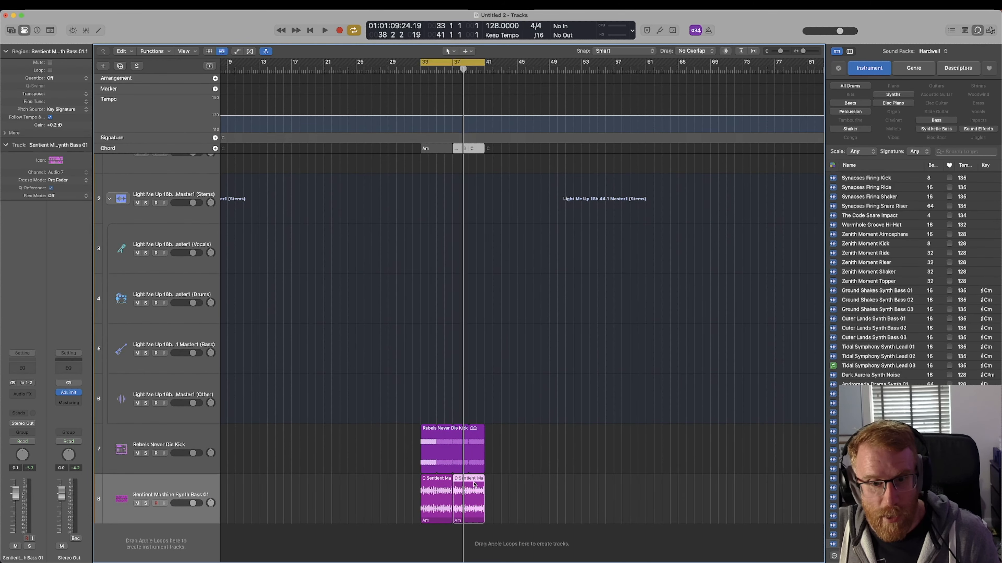
left_click(55, 110)
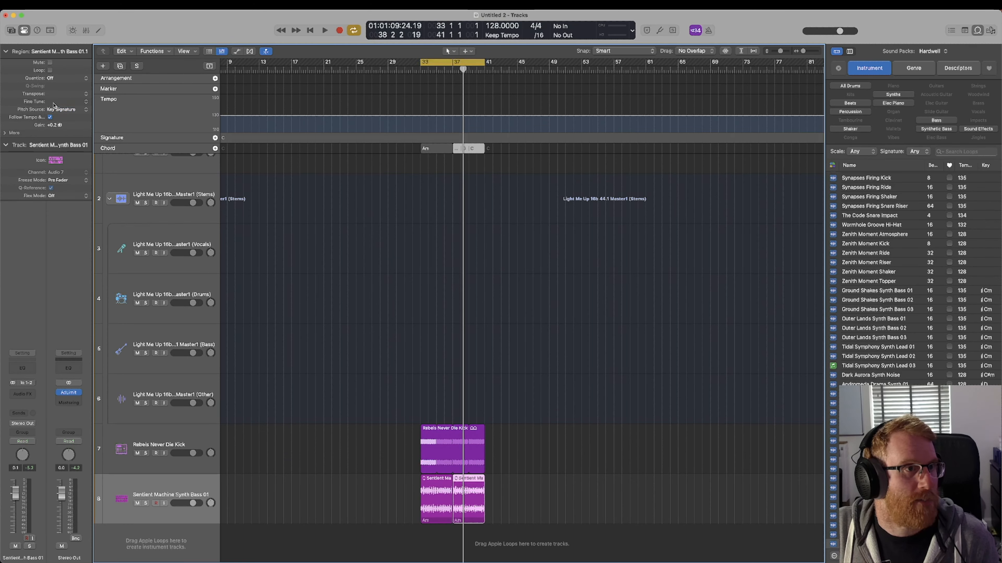
left_click(5, 133)
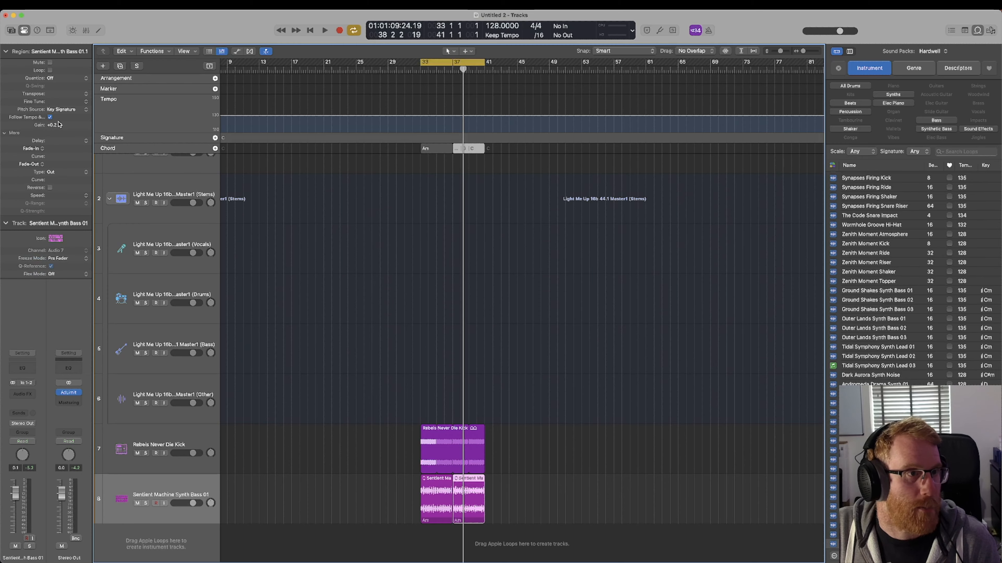
key("space")
key("Return")
scroll(473, 249, "down", 2)
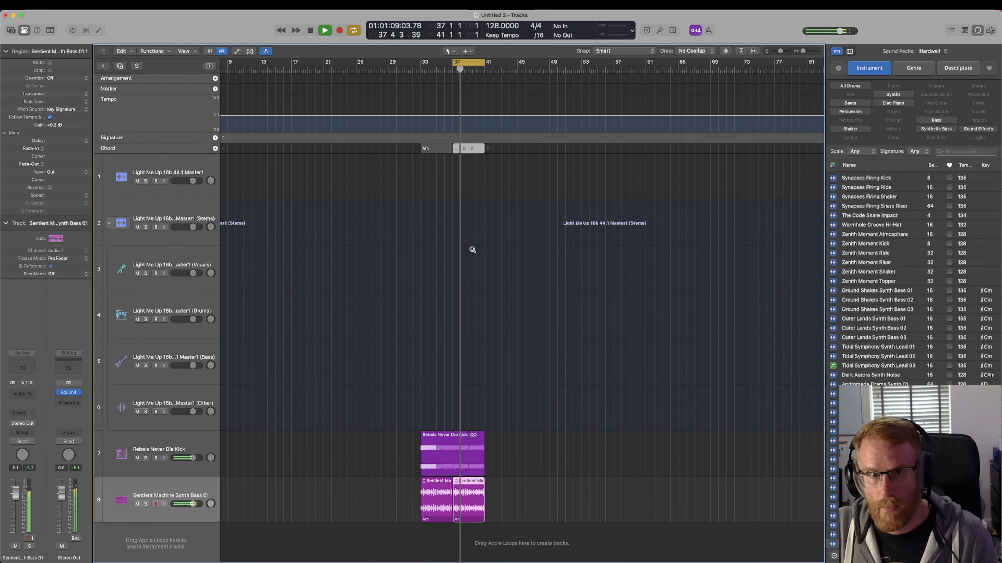
scroll(473, 249, "down", 2)
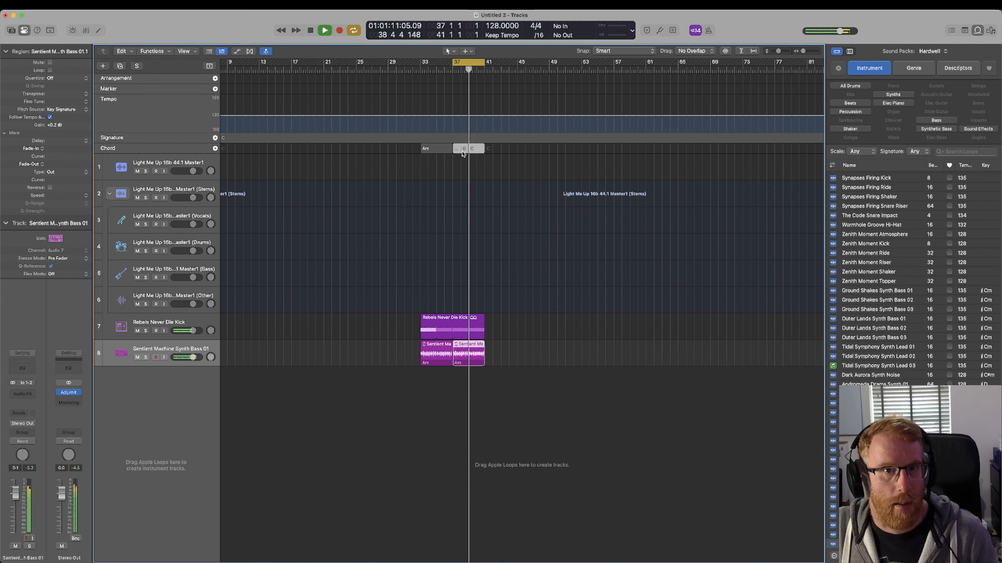
Add a C major chord to the chord track near bar 40 and hide the global tracks
left_click(215, 149)
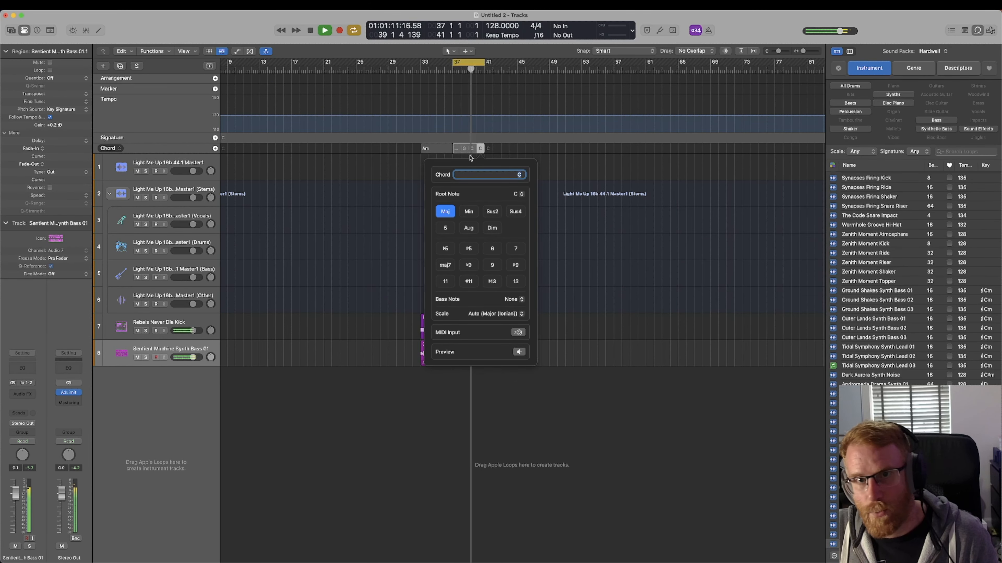
left_click(362, 51)
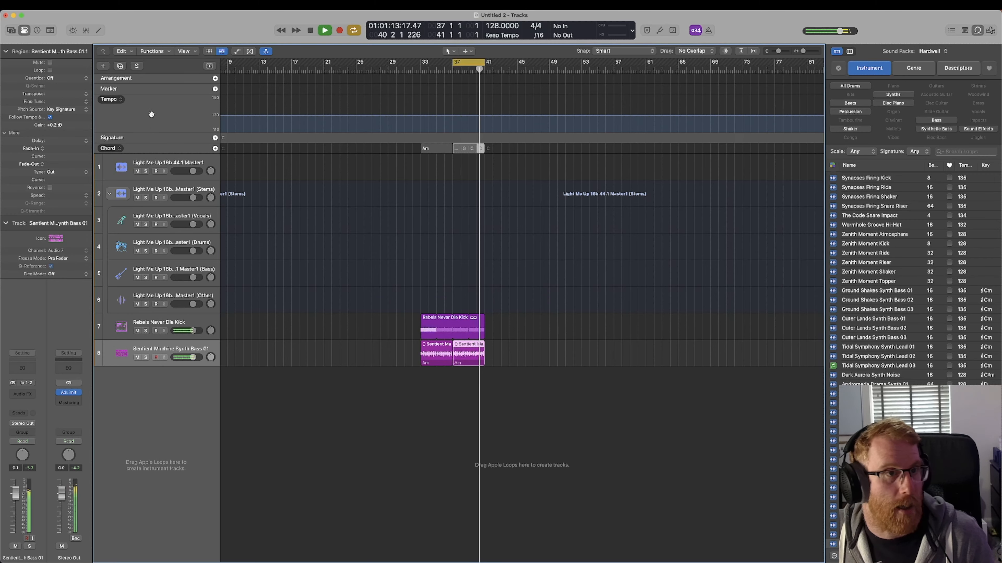
left_click(210, 66)
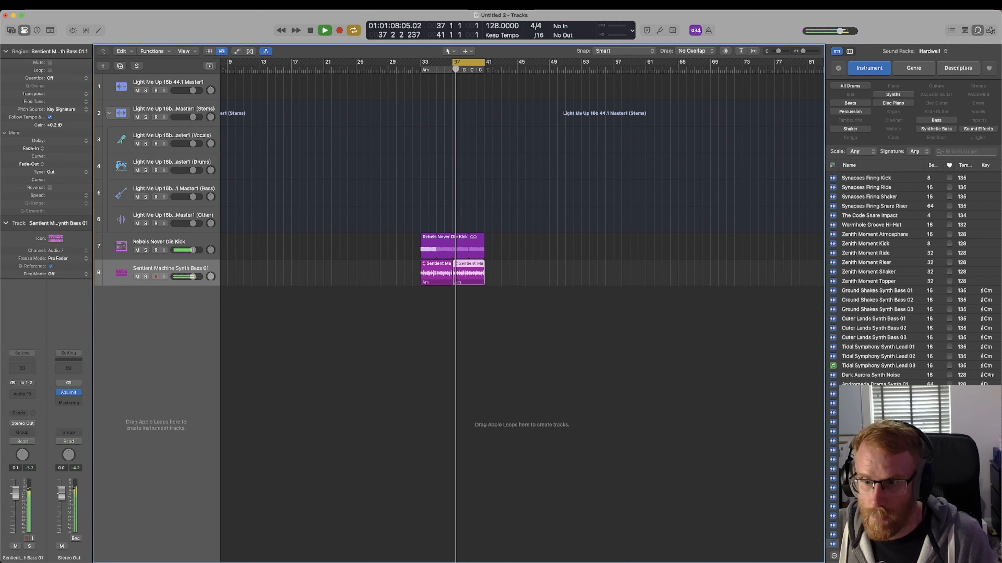
Add the Cosmic Pulse Synth Lead 01 loop across bars 33 to 41 and extend the cycle range back to bar 33
left_click_drag(879, 395, 466, 294)
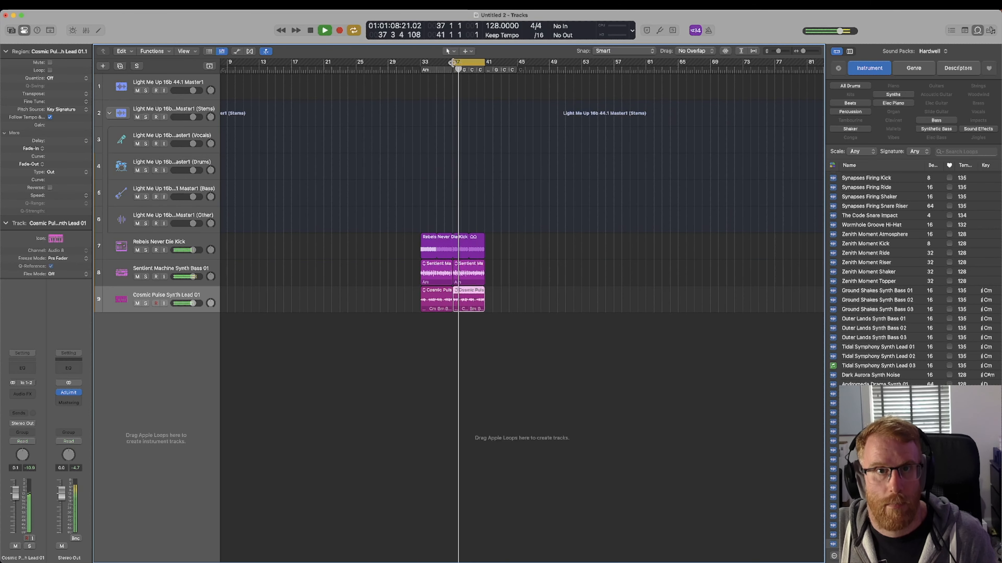
left_click_drag(452, 62, 421, 62)
scroll(891, 371, "down", 2)
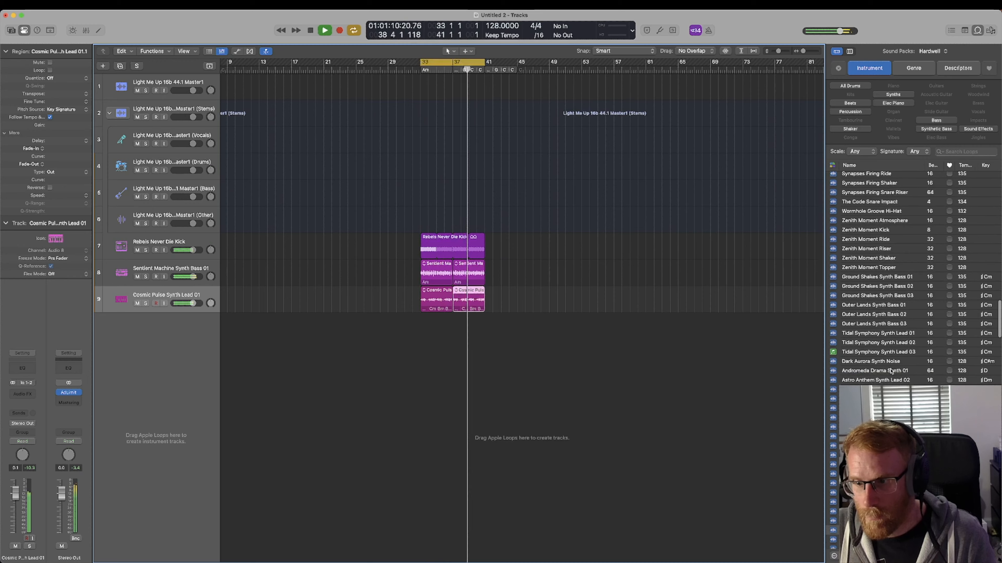
Add the Stellar Cascade Synth Lead 02 loop on a new track at bar 37 and play the cycled section
scroll(891, 372, "down", 5)
left_click(878, 492)
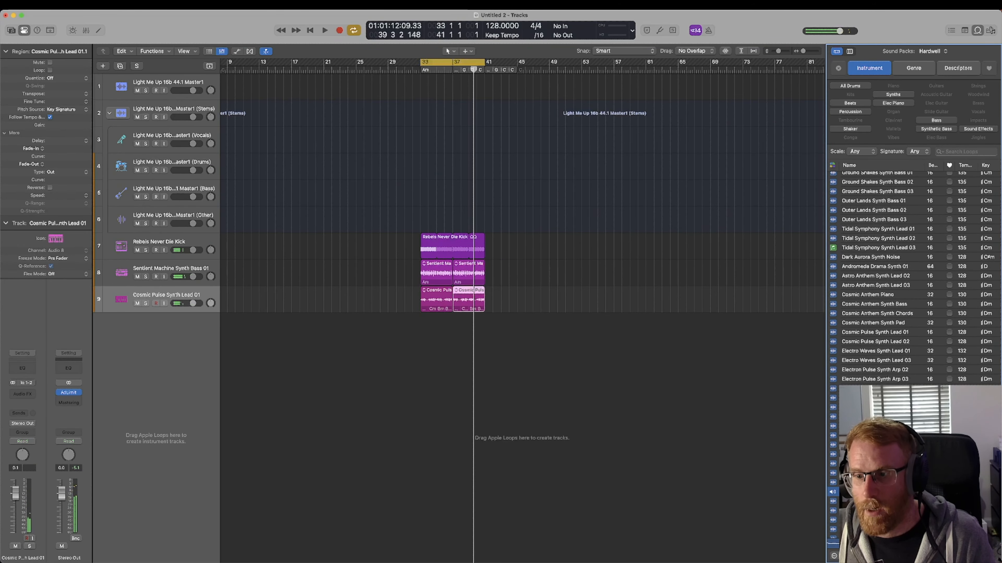
left_click_drag(837, 486, 457, 381)
key("space")
key("super+Right")
key("super+Right")
key("super+Right")
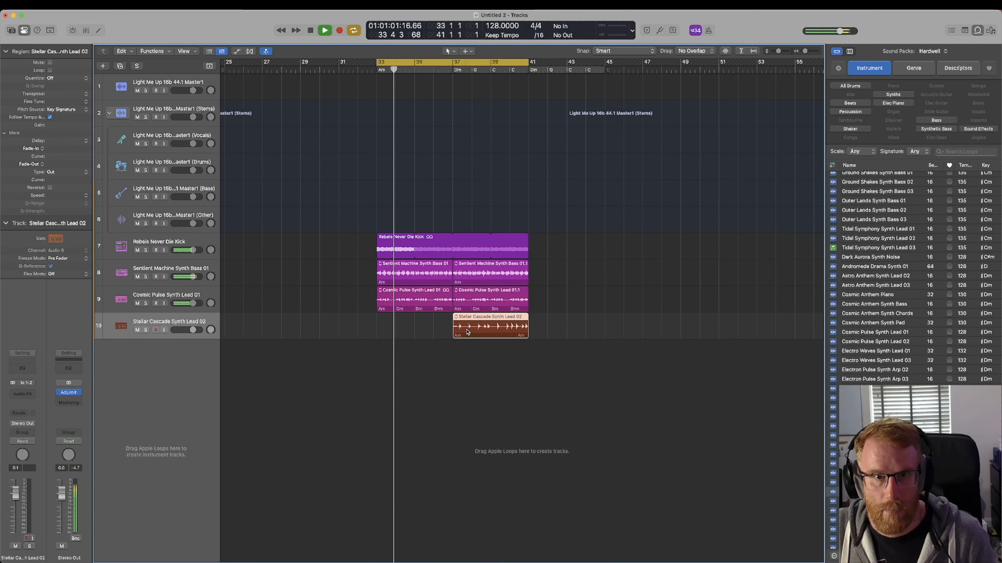
scroll(394, 328, "left", 1)
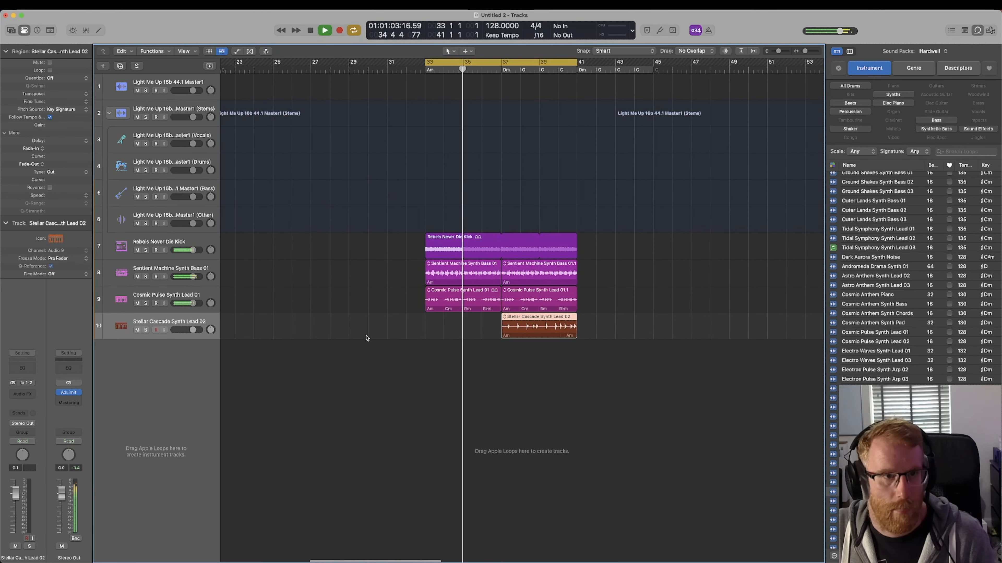
key("space")
Create a Session Player Drummer track in the Big Room EDM style below the Rebels Never Die Kick track
left_click(205, 244)
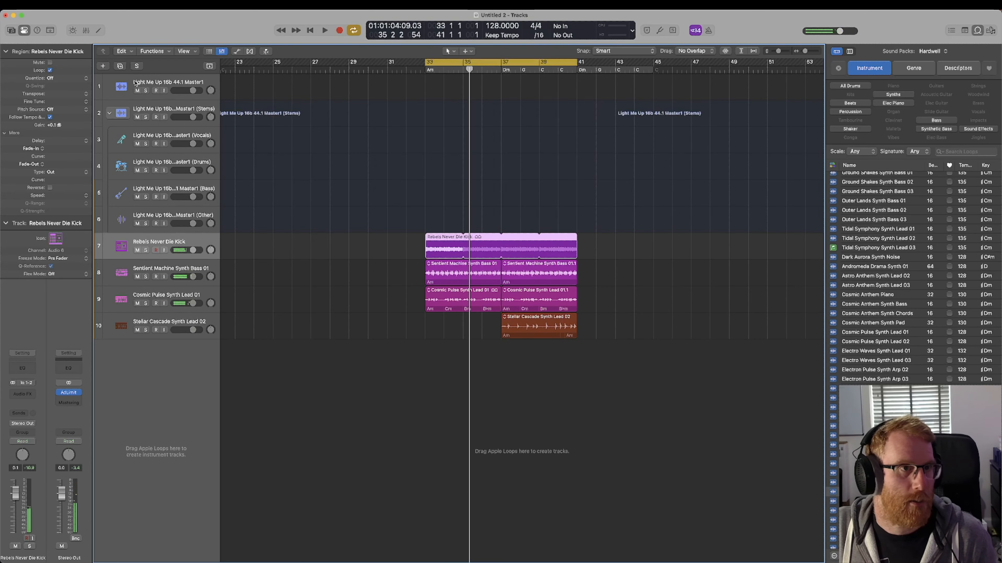
left_click(103, 66)
left_click(553, 200)
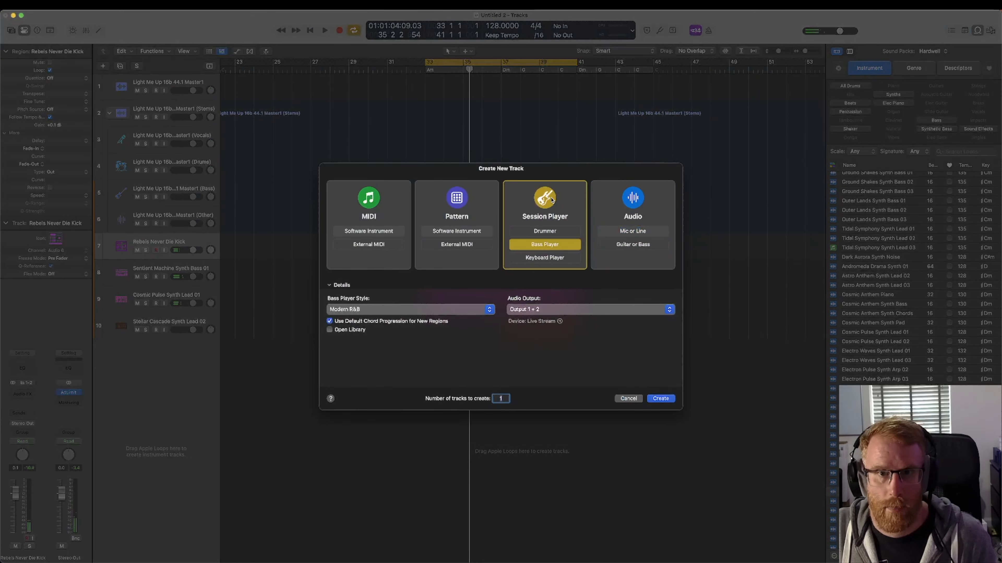
left_click(554, 232)
left_click(398, 310)
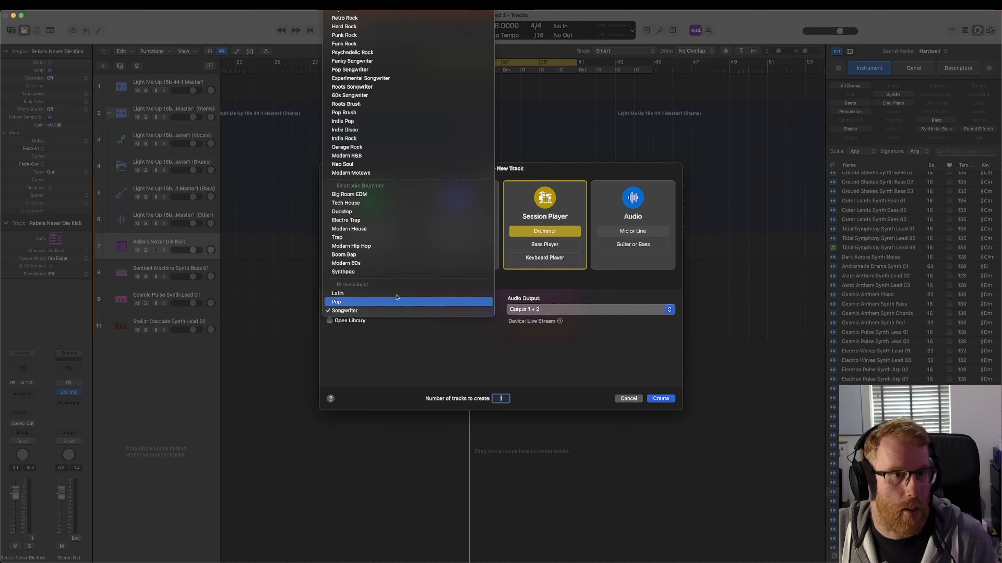
left_click(378, 194)
left_click(659, 399)
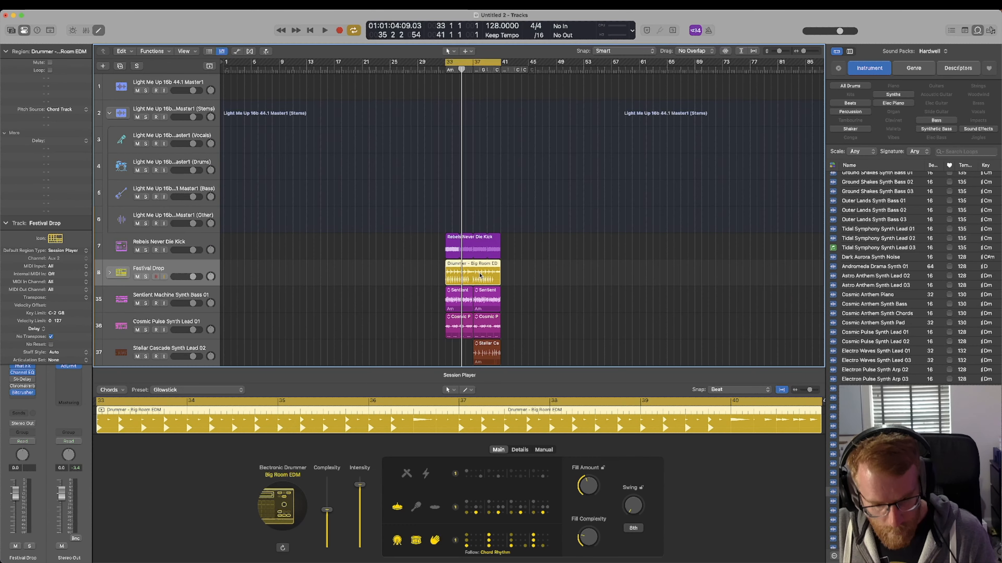
Play the cycled bars 33 to 41 to hear the loops together with the Big Room EDM drummer
key("space")
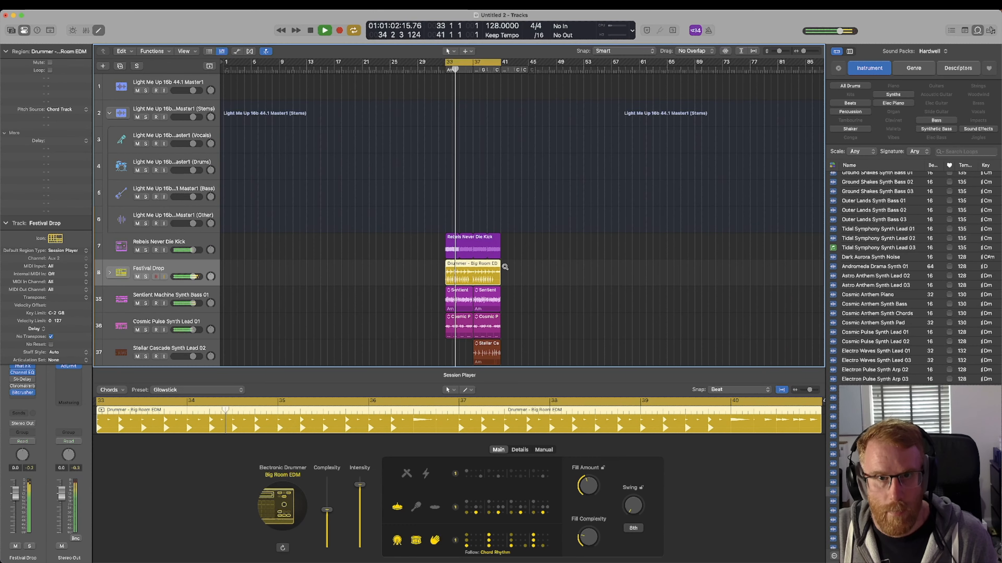
scroll(505, 267, "right", 3)
scroll(505, 267, "down", 2)
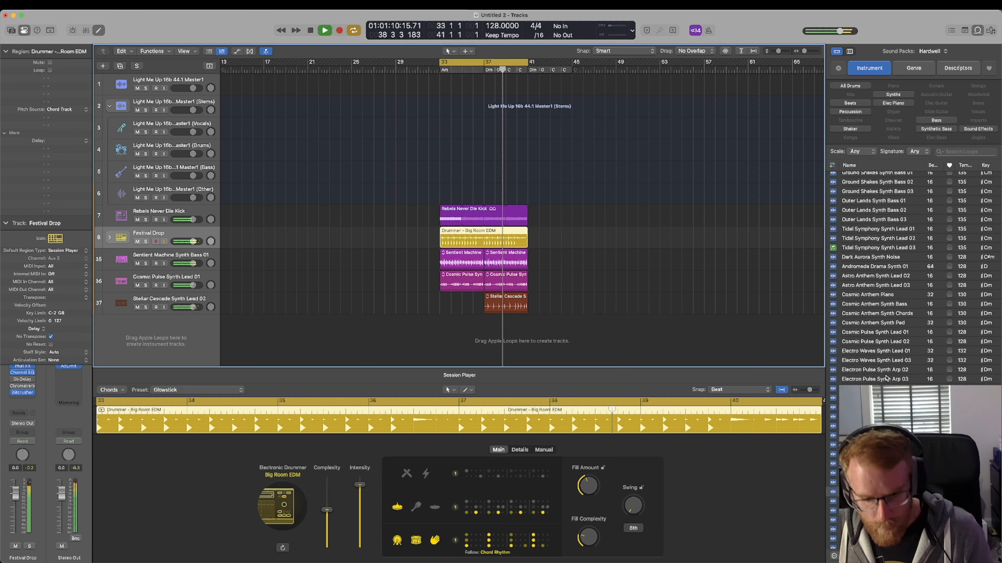
key("space")
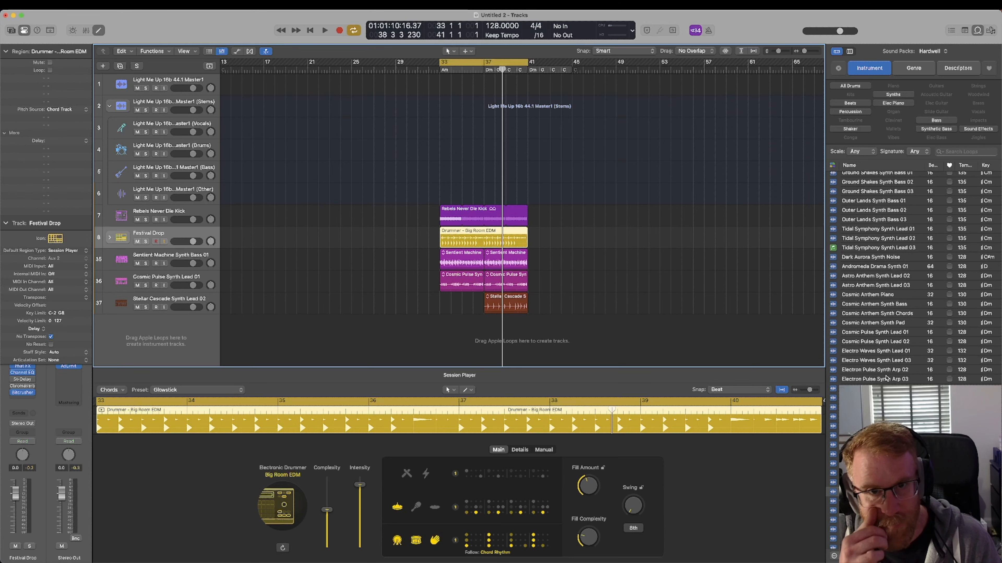
key("space")
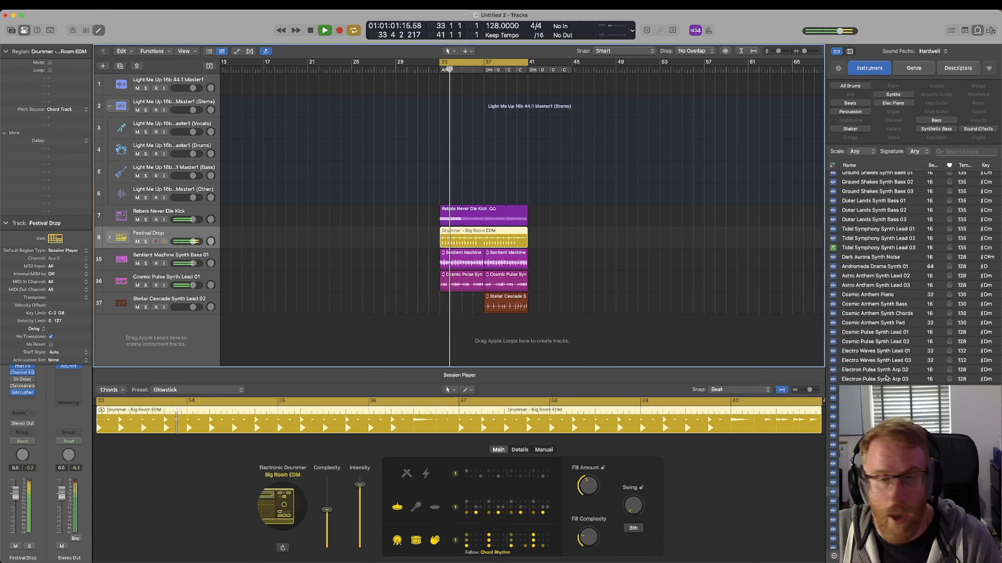
key("space")
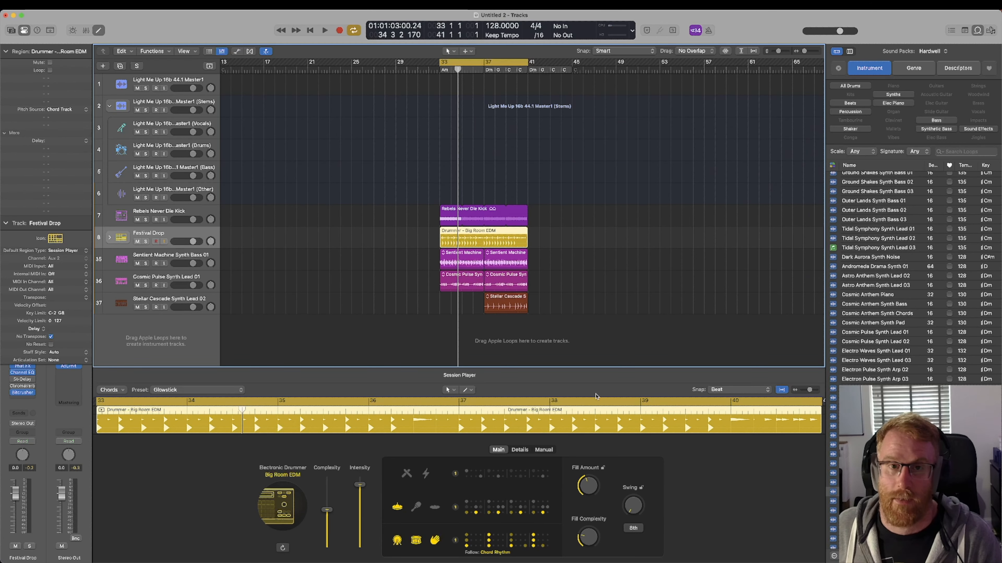
key("space")
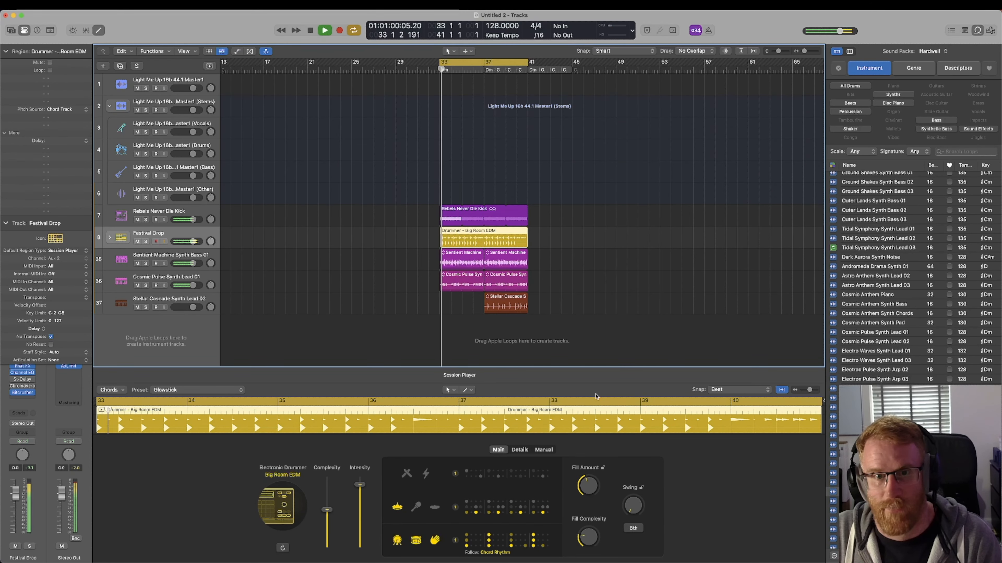
Enable the crossed-sticks part of the Big Room EDM drummer, stop playback and collapse the region and track parameters
left_click(405, 474)
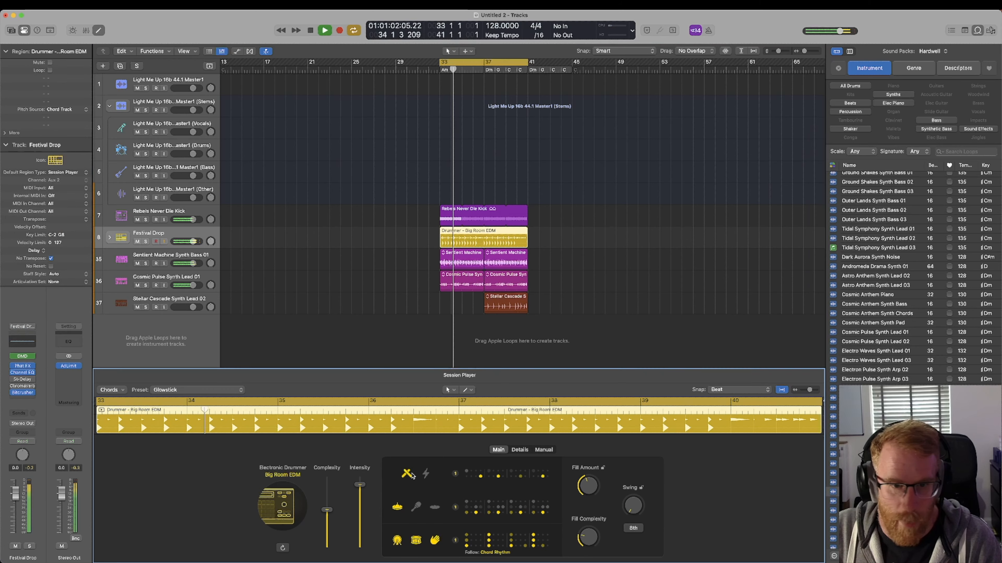
scroll(482, 285, "up", 4)
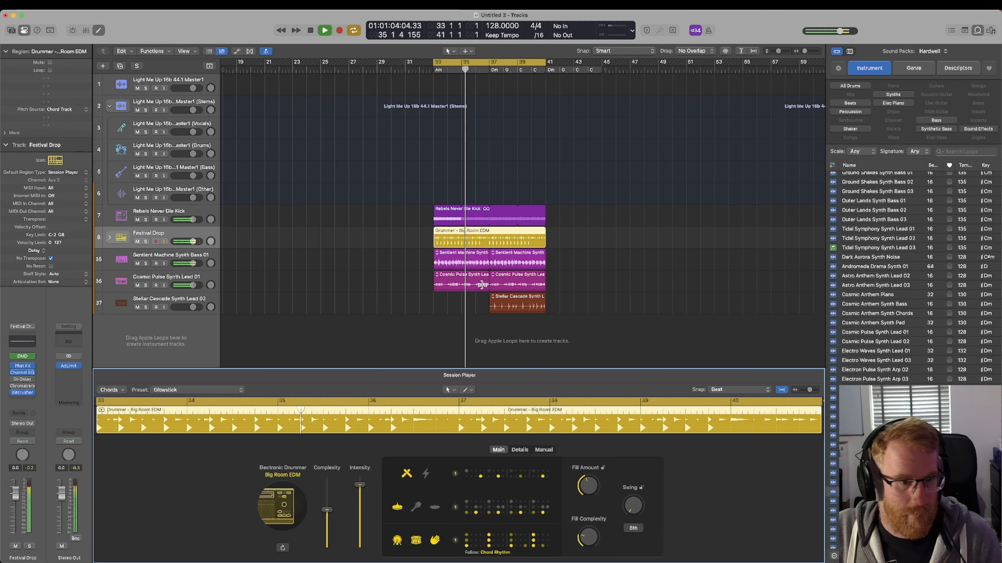
left_click(93, 338)
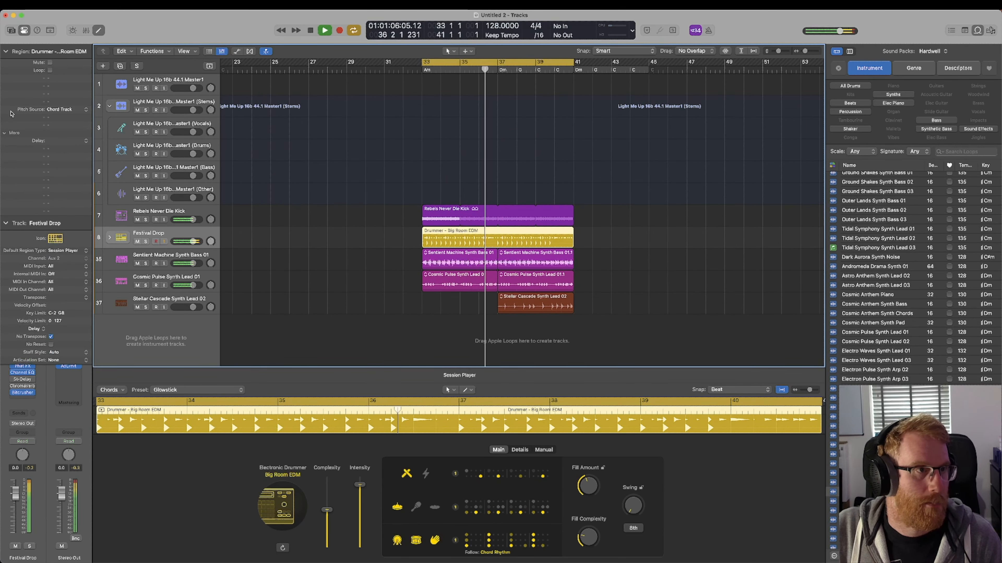
left_click(4, 51)
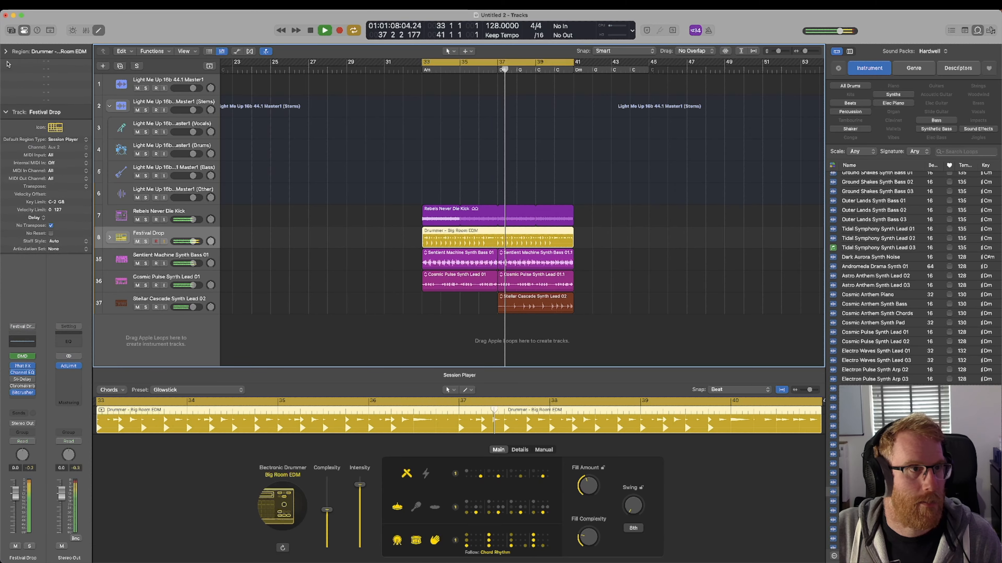
key("space")
left_click(6, 67)
Browse the Hardwell loops and set the loop browser's sound pack filter to Show All
scroll(923, 346, "down", 15)
scroll(923, 346, "down", 20)
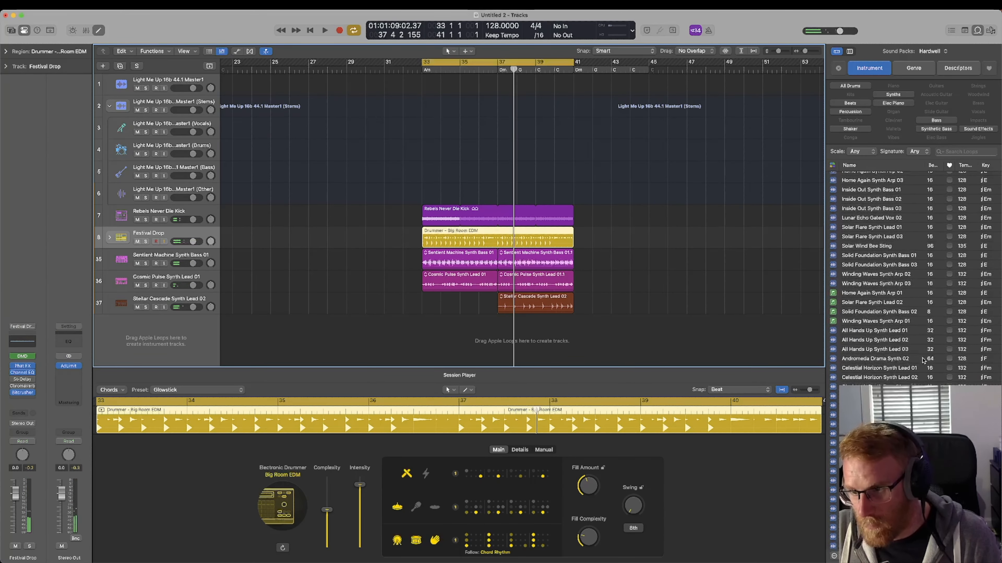
scroll(927, 360, "up", 20)
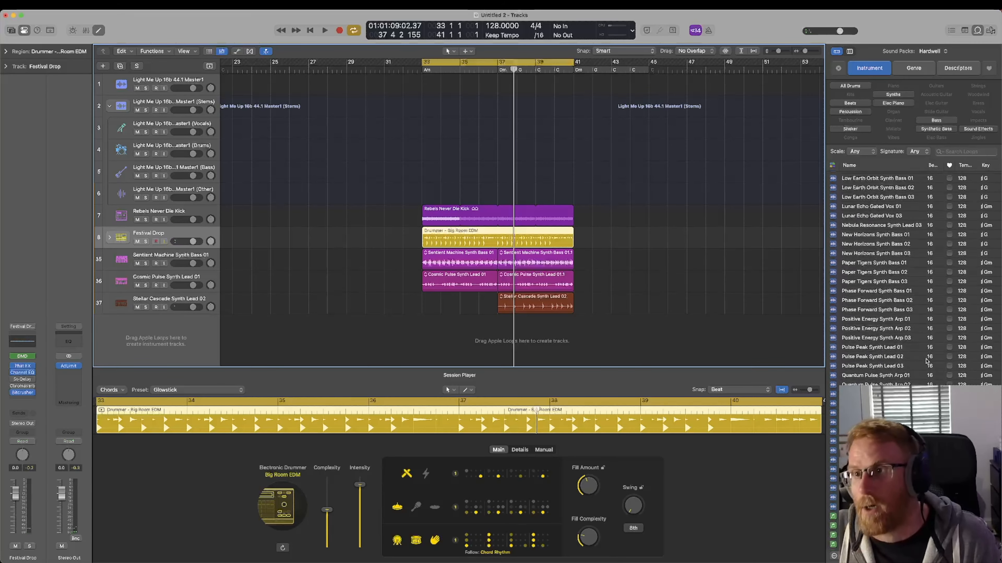
left_click(932, 51)
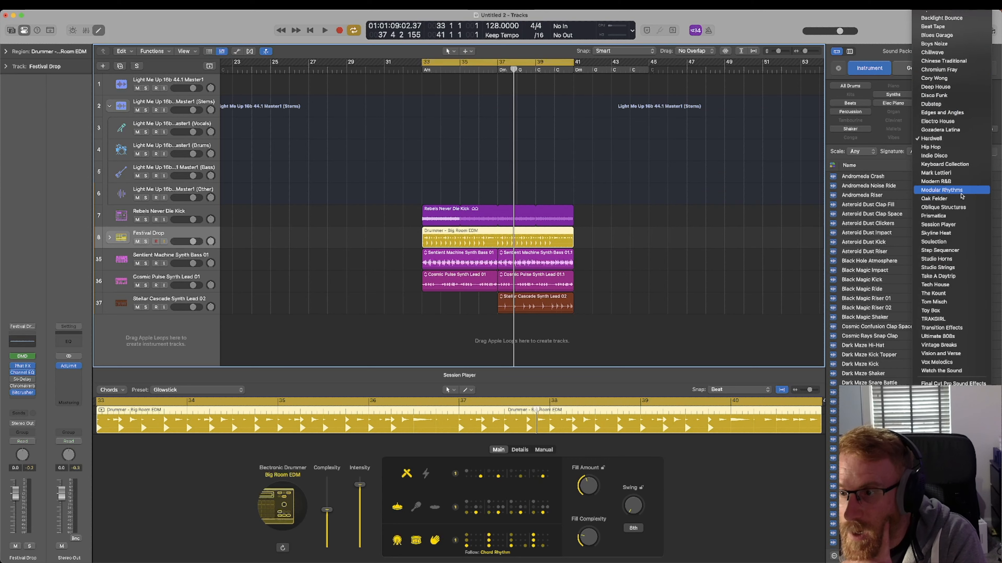
scroll(966, 196, "up", 5)
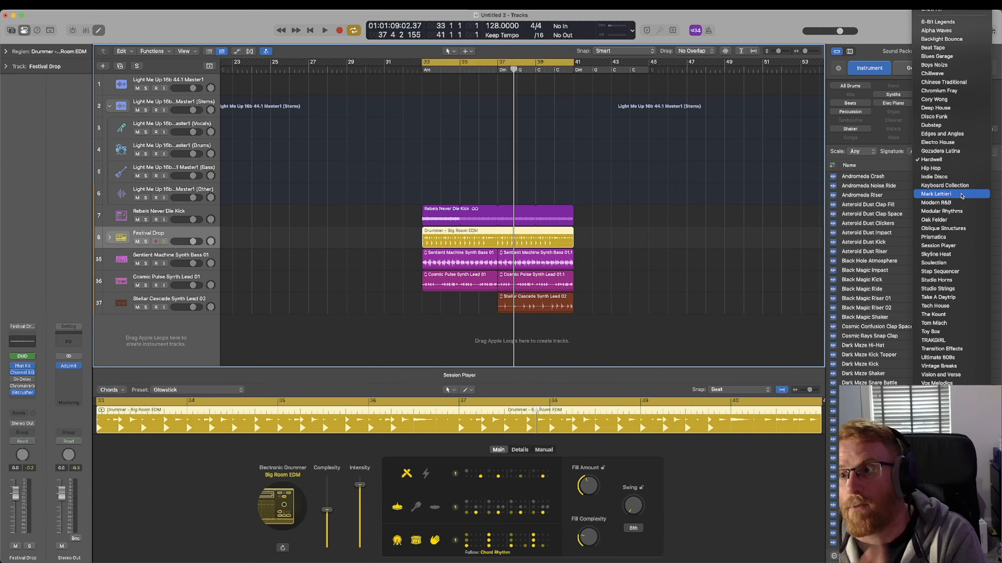
left_click(937, 12)
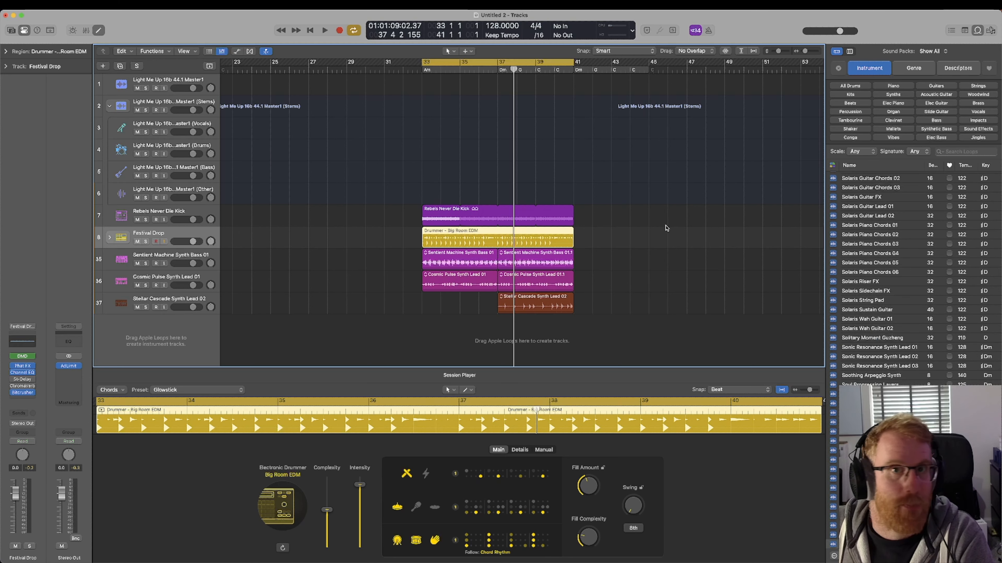
Switch to Google Chrome, read through the "What's new in Logic Pro for Mac 11" page and return to Logic Pro
mouse_move(599, 562)
left_click(569, 555)
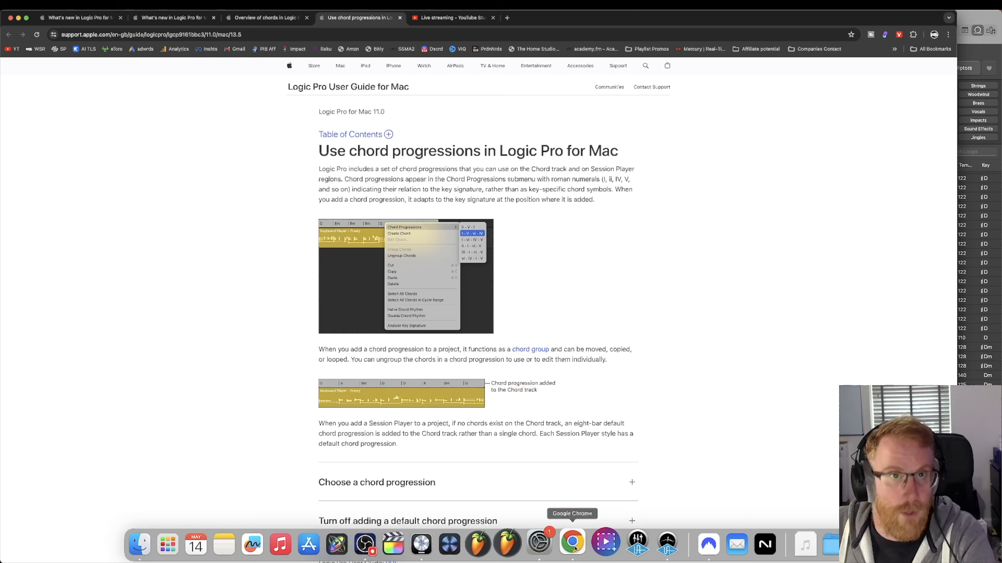
left_click(158, 18)
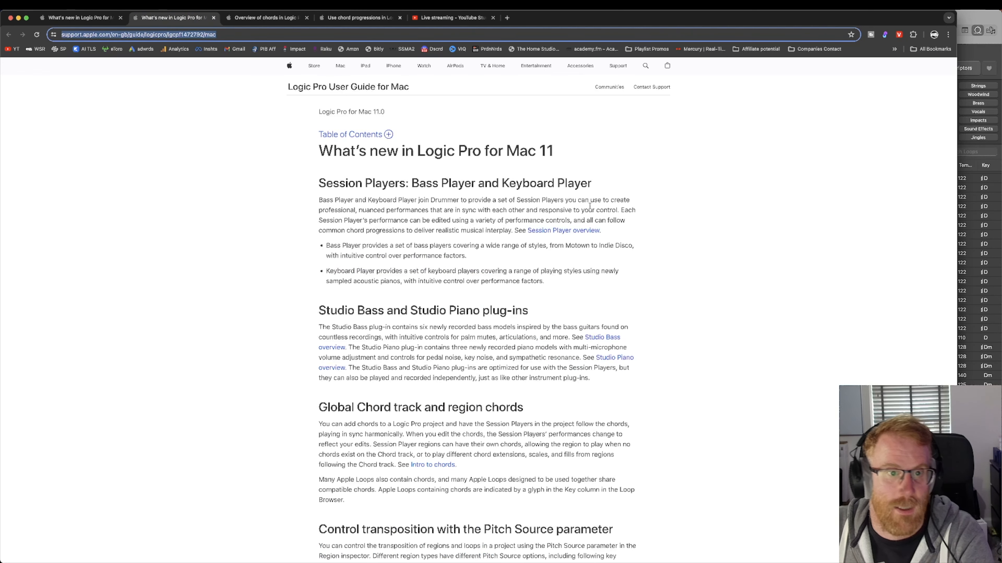
scroll(566, 243, "down", 4)
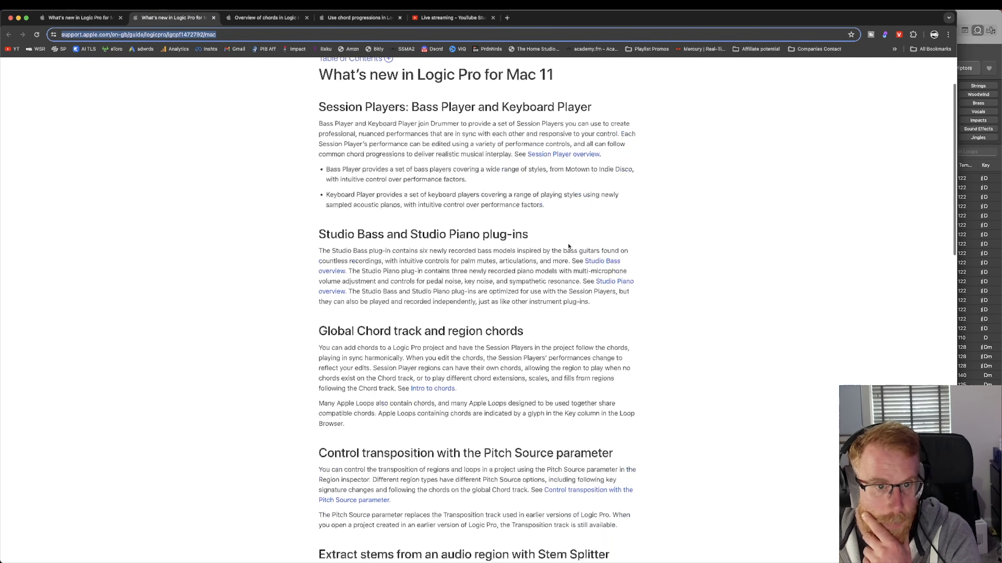
scroll(481, 331, "down", 4)
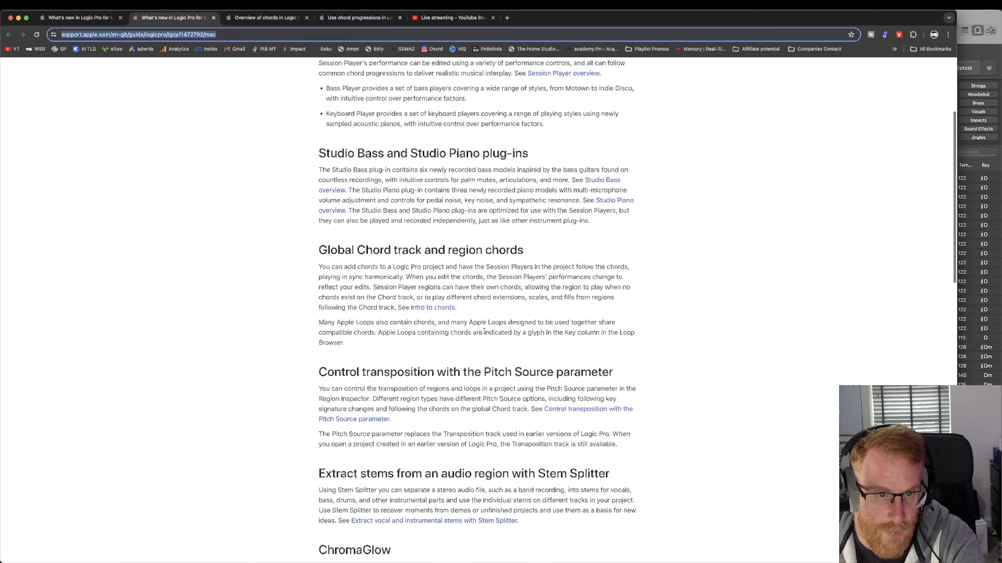
scroll(486, 333, "down", 5)
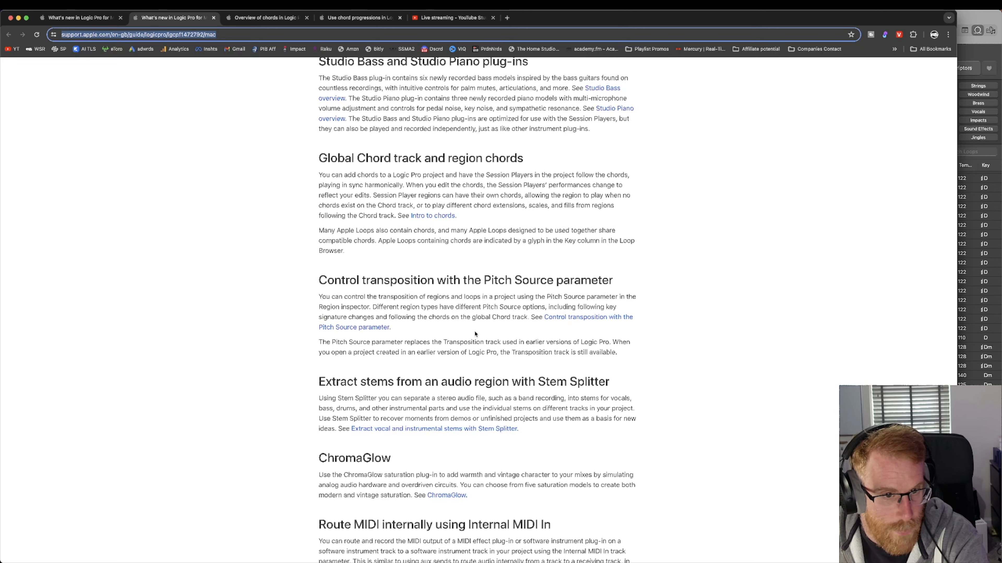
scroll(475, 333, "down", 2)
left_click(965, 18)
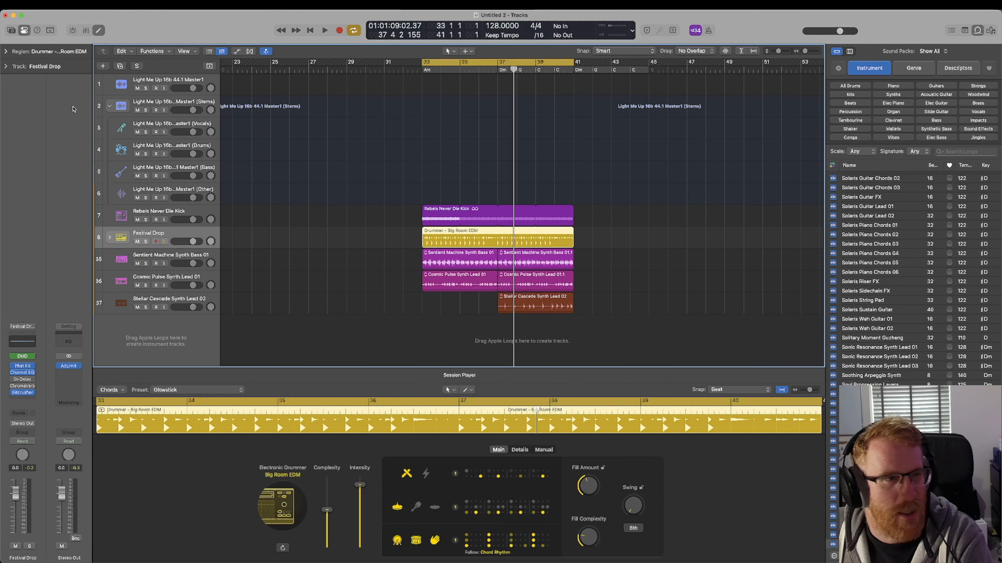
Search the Plug-In Manager for "glow" and assign ChromaGlow to the Distortion category
left_click(32, 5)
mouse_move(47, 29)
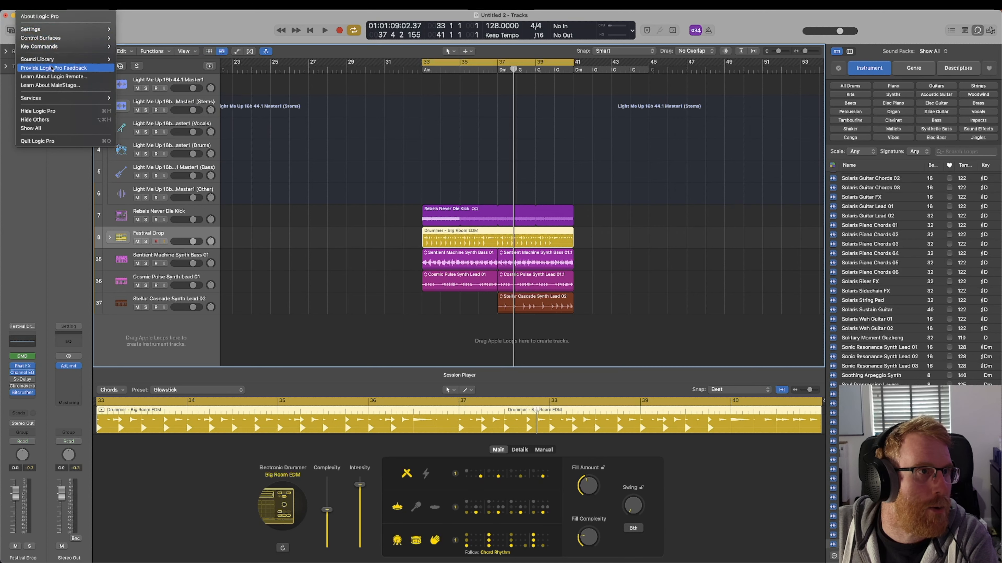
left_click(141, 141)
left_click(706, 92)
type("glow")
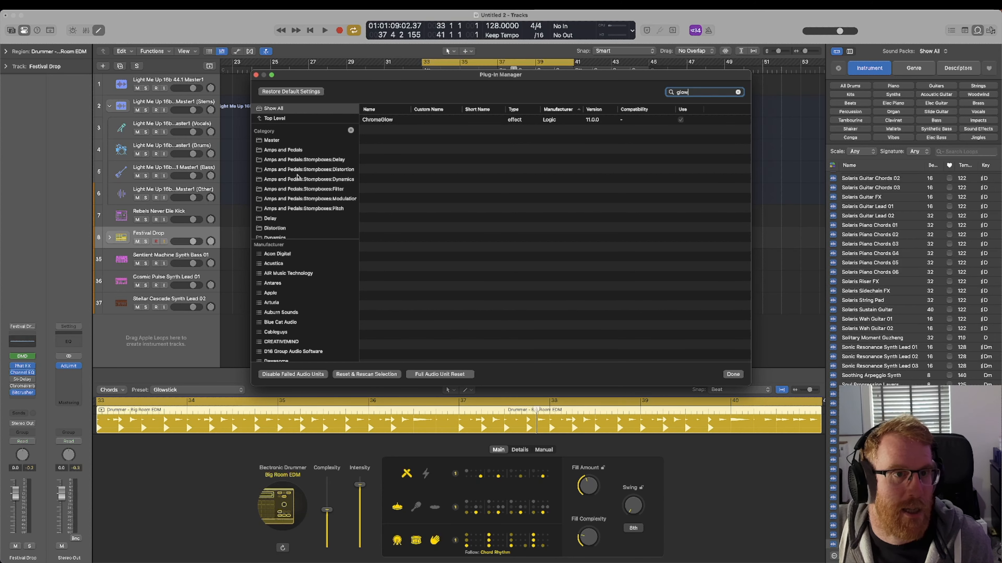
scroll(317, 172, "down", 2)
left_click_drag(379, 121, 280, 210)
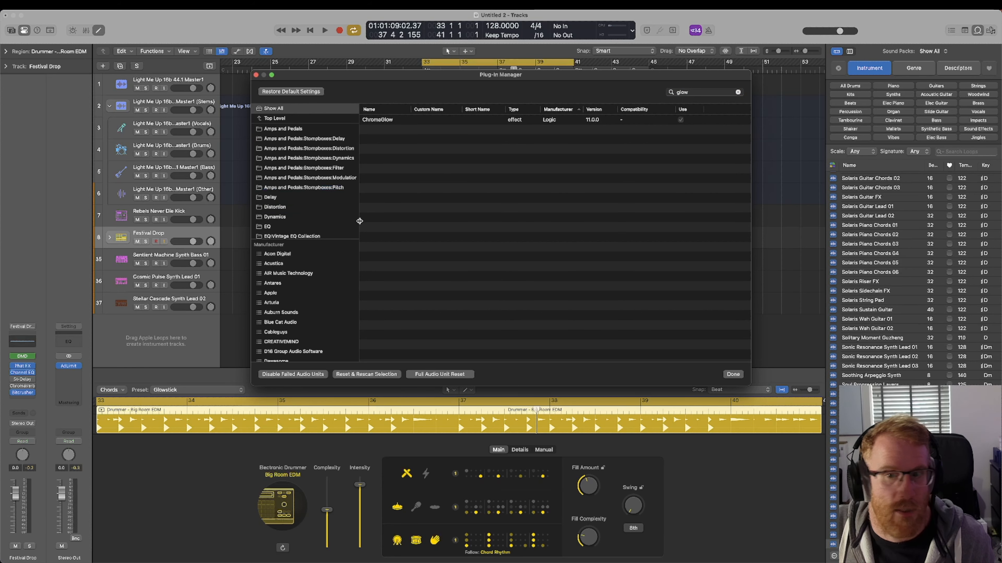
left_click(733, 374)
Insert the stereo ChromaGlow plug-in from the Distortion category on the Festival Drop track
left_click(33, 400)
mouse_move(43, 445)
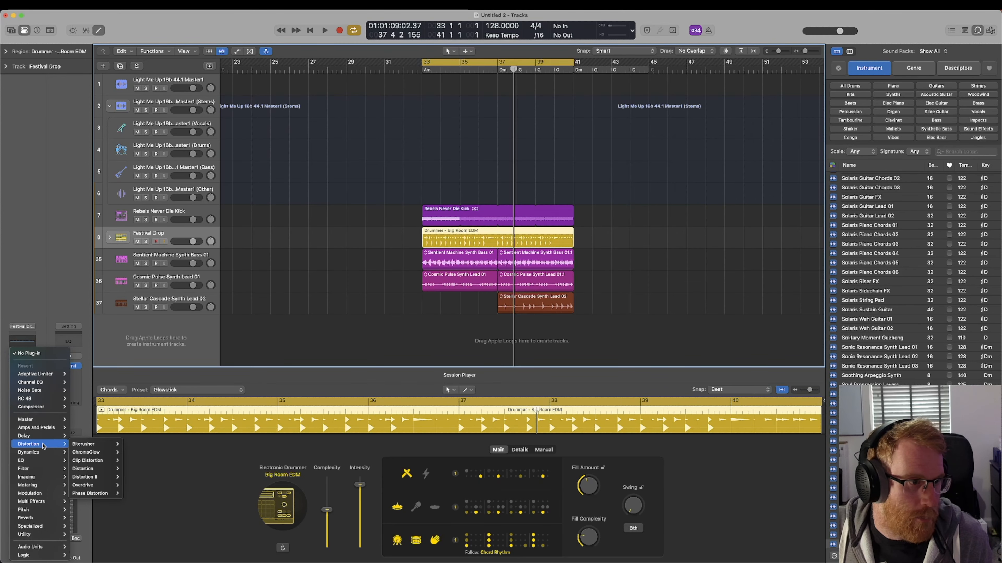
mouse_move(84, 445)
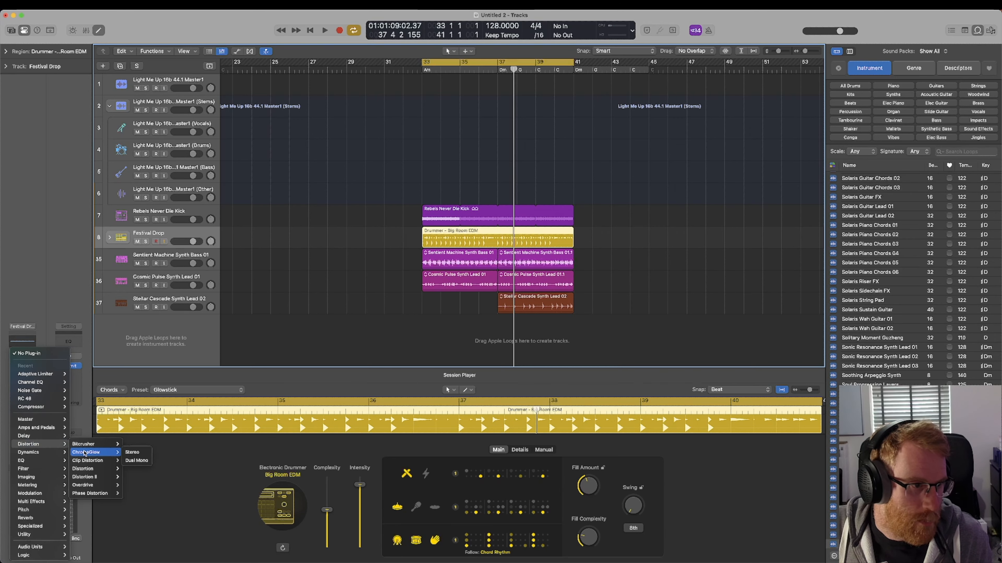
left_click(136, 454)
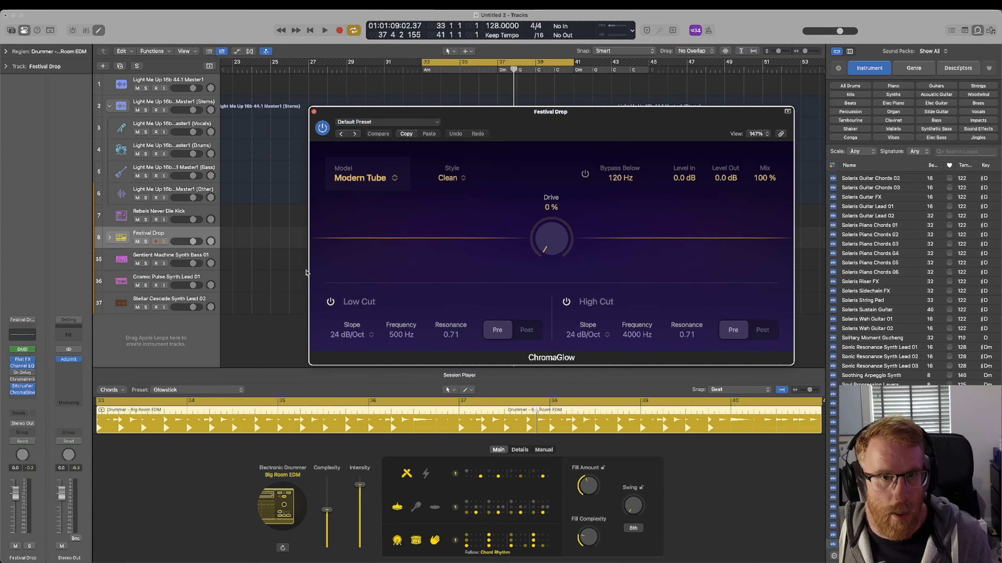
Play the project and set ChromaGlow's Drive to about 19% with the Retro Tube model
key("space")
left_click_drag(542, 249, 543, 236)
left_click(380, 180)
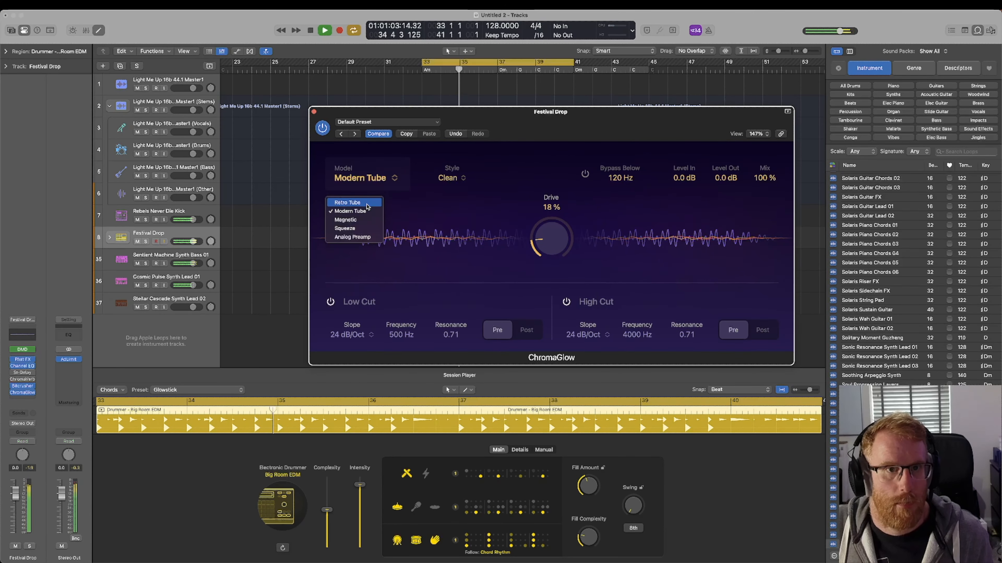
left_click(347, 209)
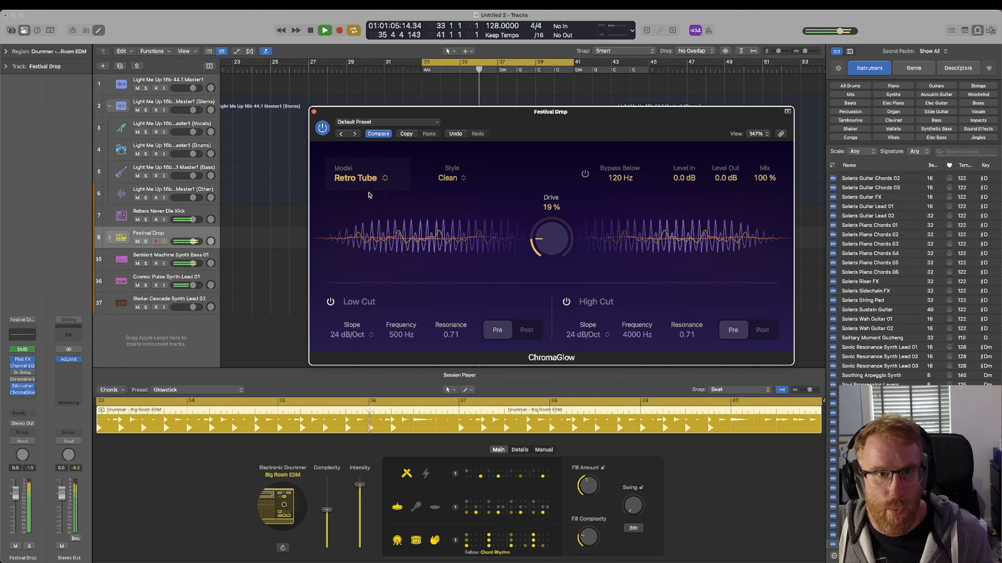
Switch ChromaGlow to the Squeeze model at 35% Squeeze, stop playback and close the plug-in window
left_click(353, 178)
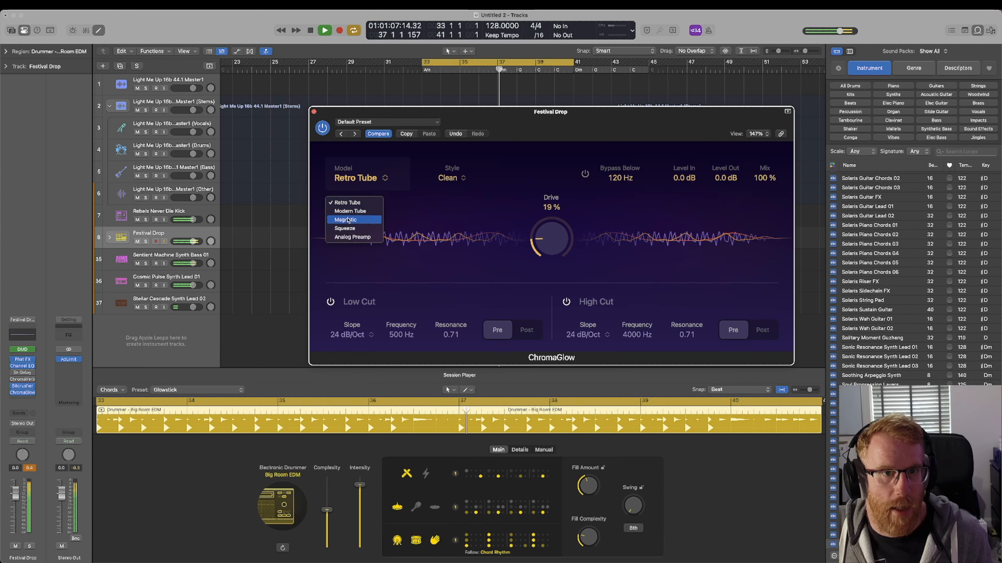
left_click(345, 228)
left_click_drag(556, 179, 558, 217)
key("space")
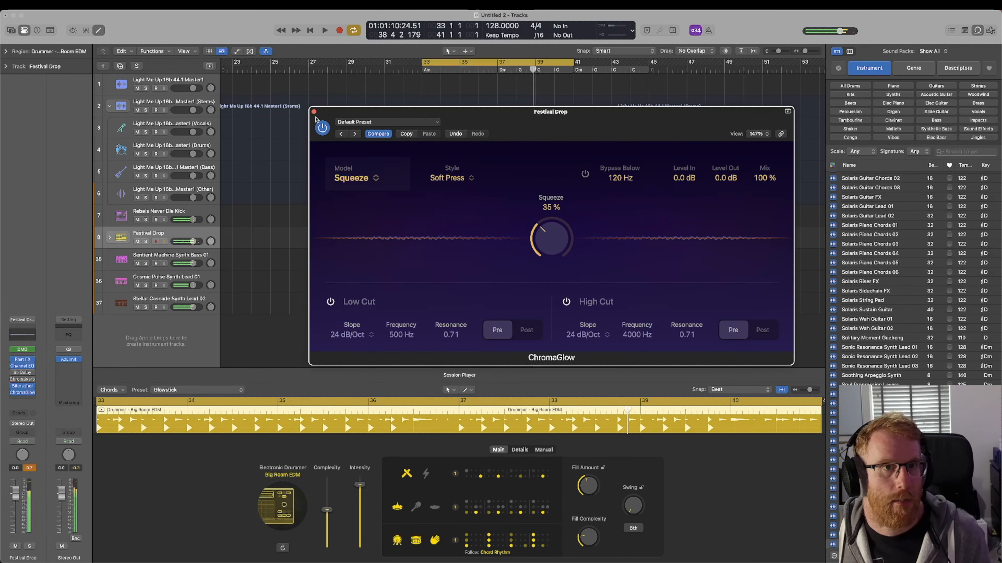
key("super+w")
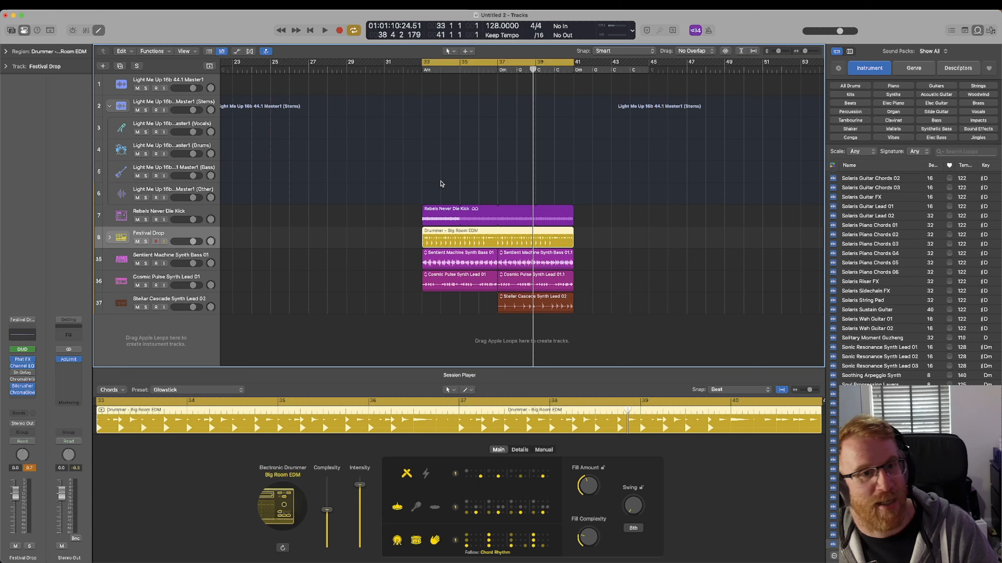
Switch to Google Chrome, read the "What's new in Logic Pro" page from Pitch Source to Other features, and return to Logic Pro
key("super+Tab")
scroll(561, 239, "down", 3)
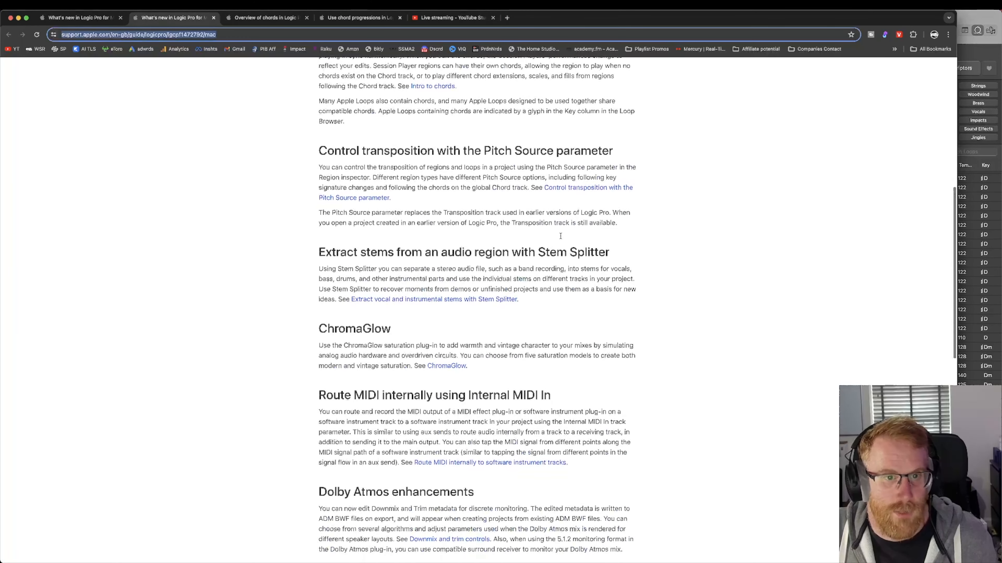
scroll(561, 239, "down", 3)
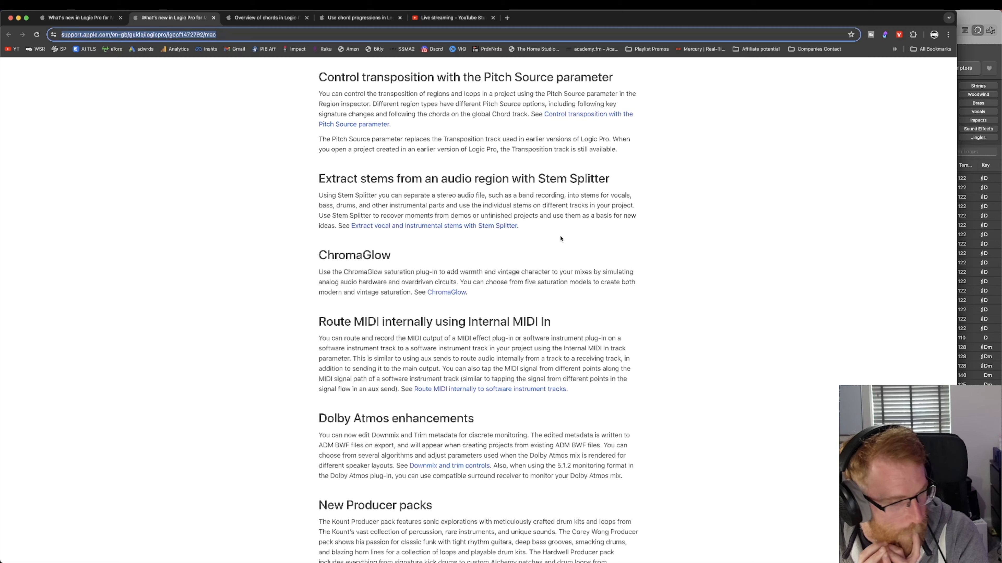
scroll(526, 246, "down", 2)
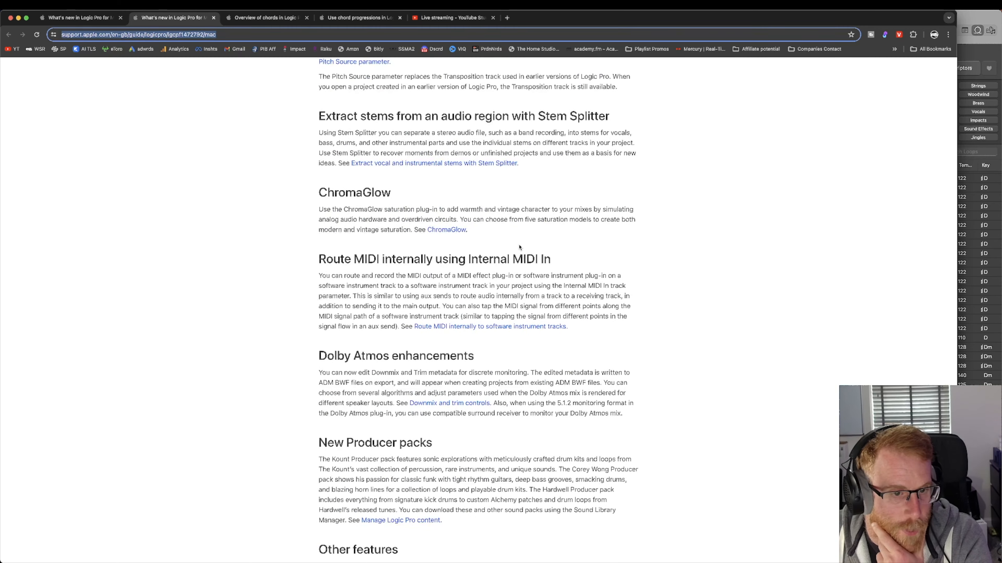
scroll(519, 247, "down", 3)
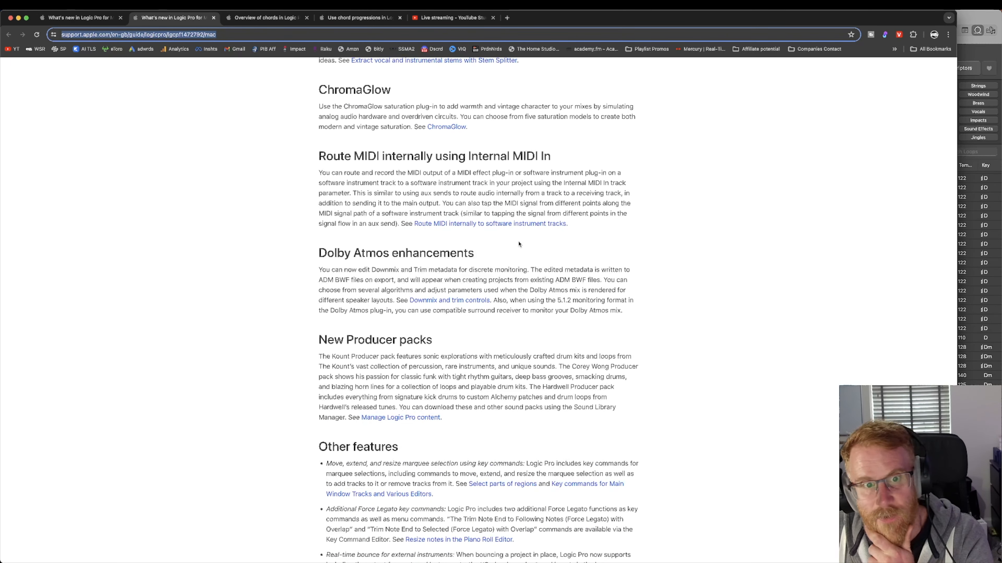
scroll(522, 268, "down", 2)
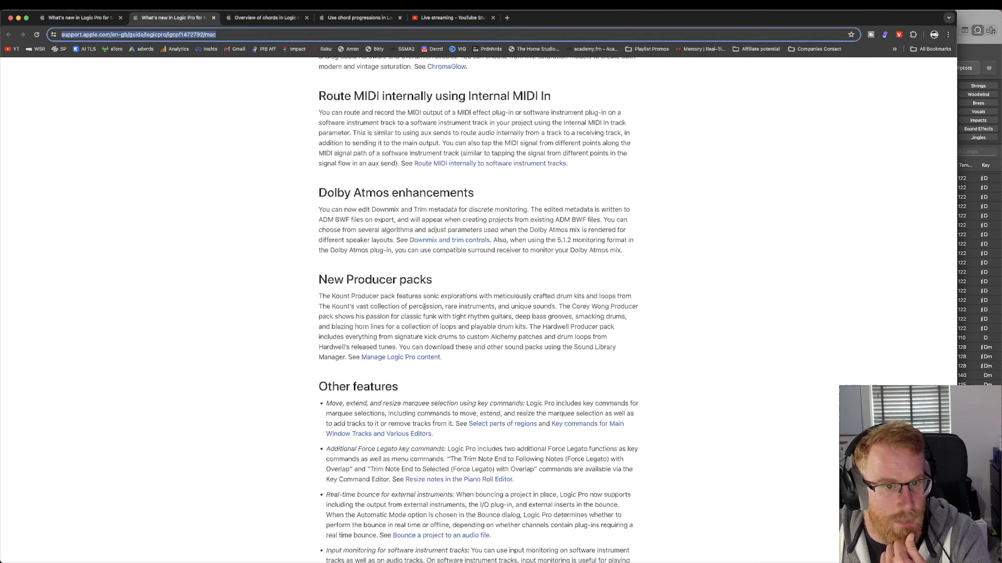
scroll(500, 316, "down", 3)
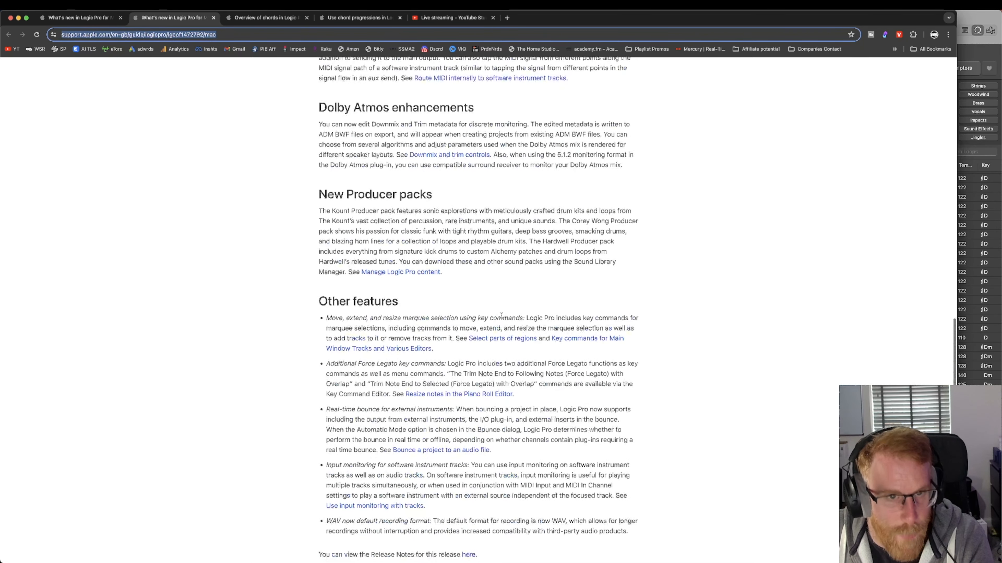
left_click(567, 222)
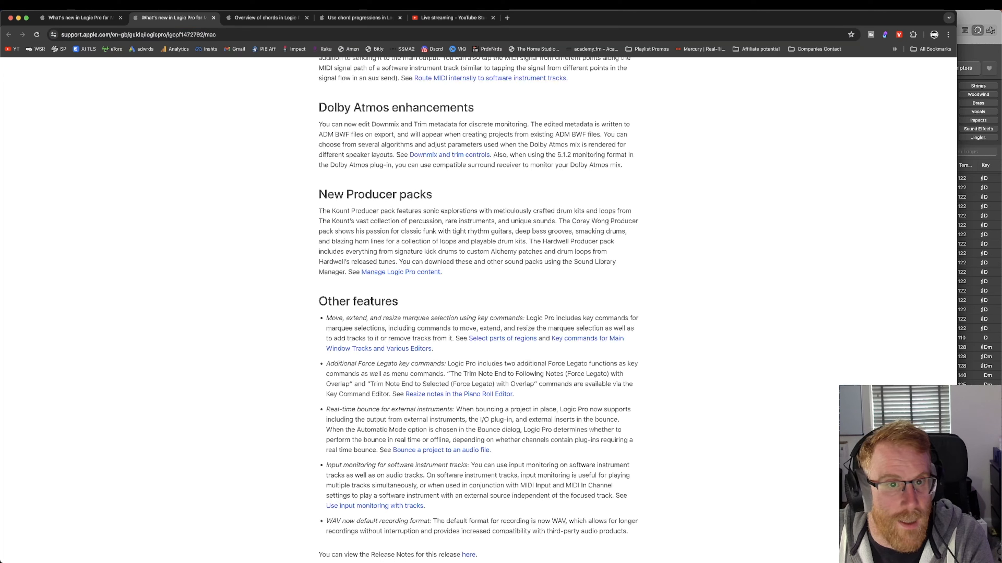
left_click(977, 15)
Filter the loop browser to the Cory Wong sound pack and audition its first drum and percussion loops, including Blast Chiller Bridge Percussion
left_click(927, 52)
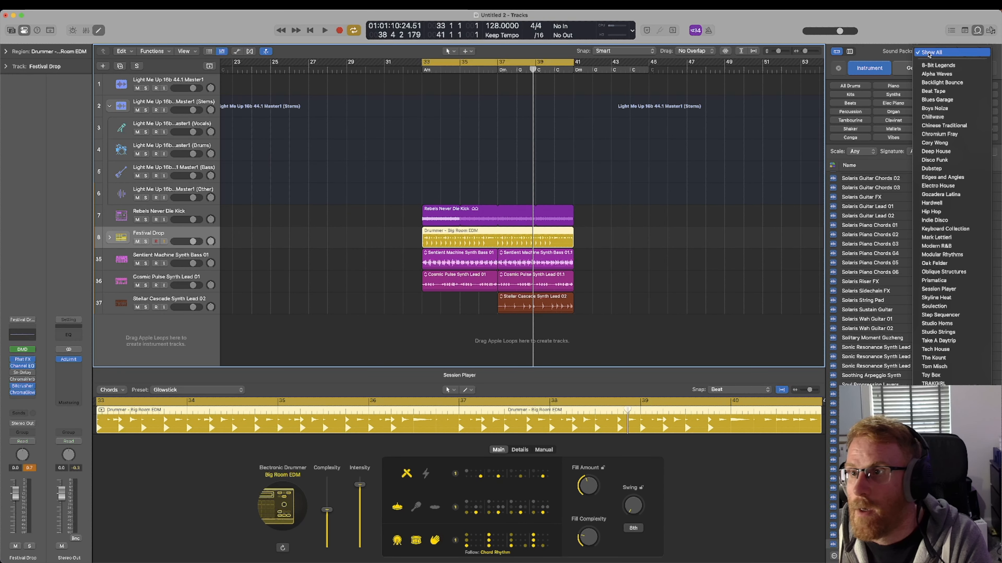
left_click(934, 142)
left_click(855, 188)
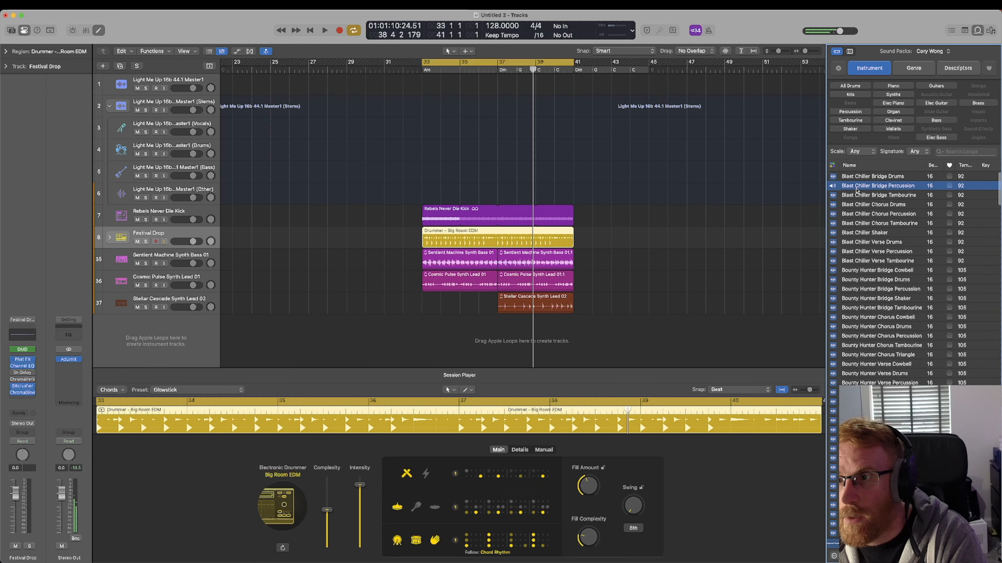
left_click(858, 205)
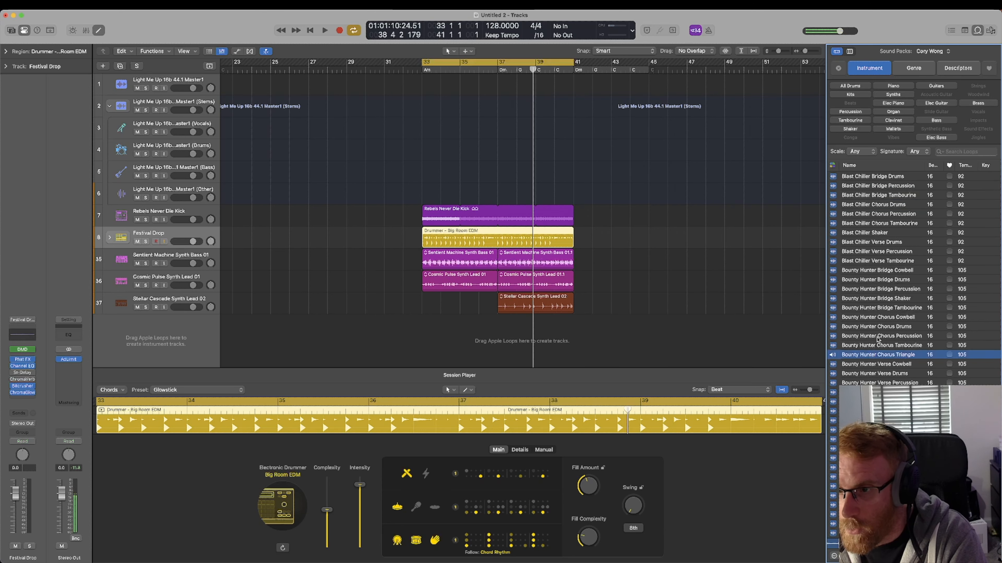
Audition further Cory Wong percussion loops, including Disco Dreams Chorus Cowbell and Disco Dreams Shaker
scroll(873, 347, "down", 5)
left_click(875, 315)
scroll(874, 355, "down", 4)
left_click(874, 359)
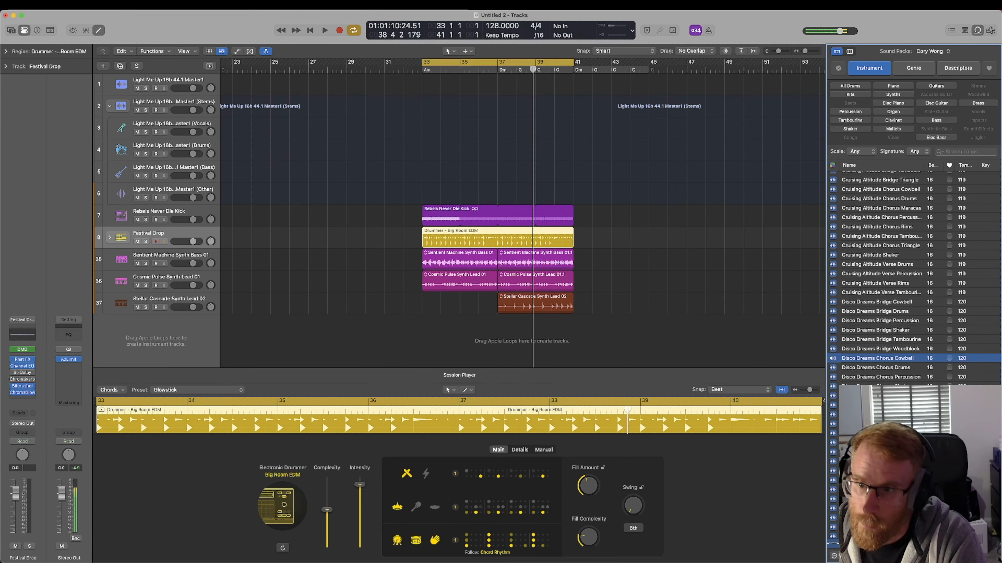
scroll(914, 276, "down", 5)
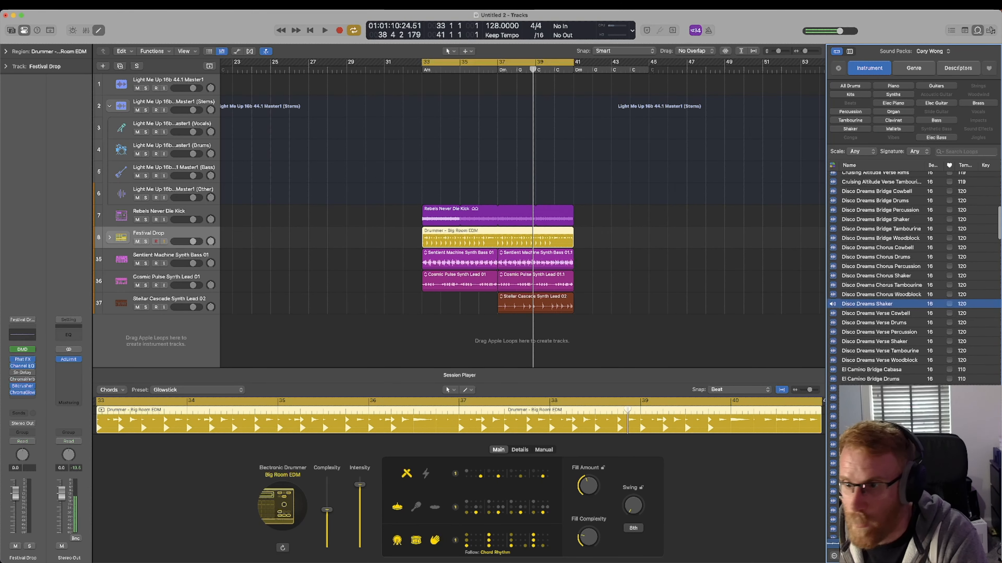
scroll(872, 385, "down", 15)
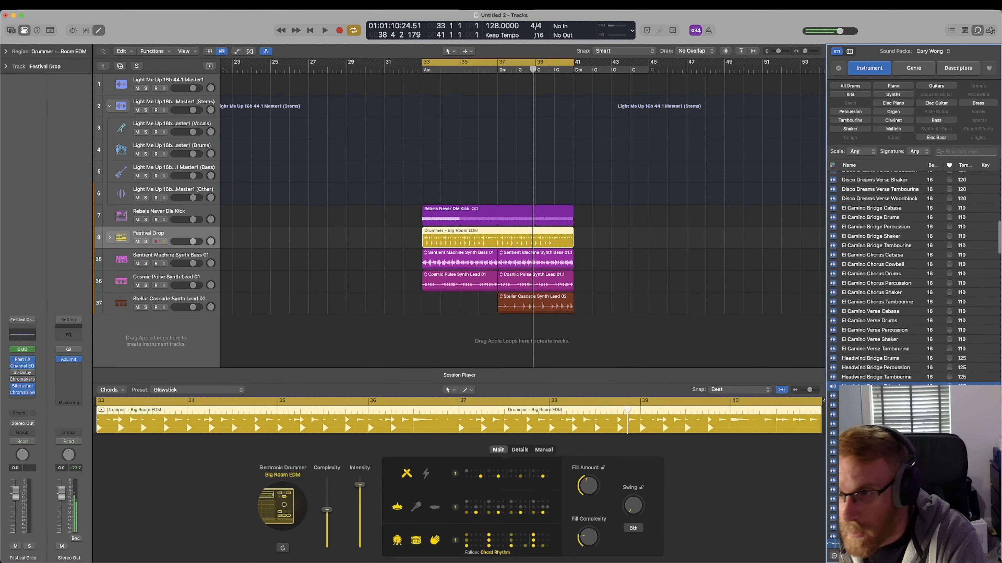
Compare the Slinky Groove Chorus Drums and Slinky Groove Bridge Drums loops by ear
left_click(876, 319)
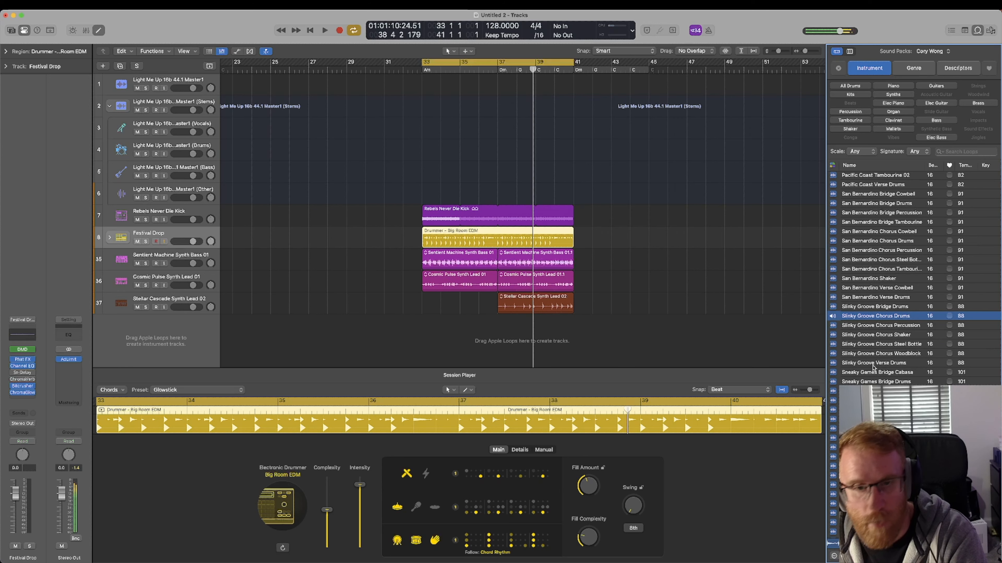
left_click(879, 308)
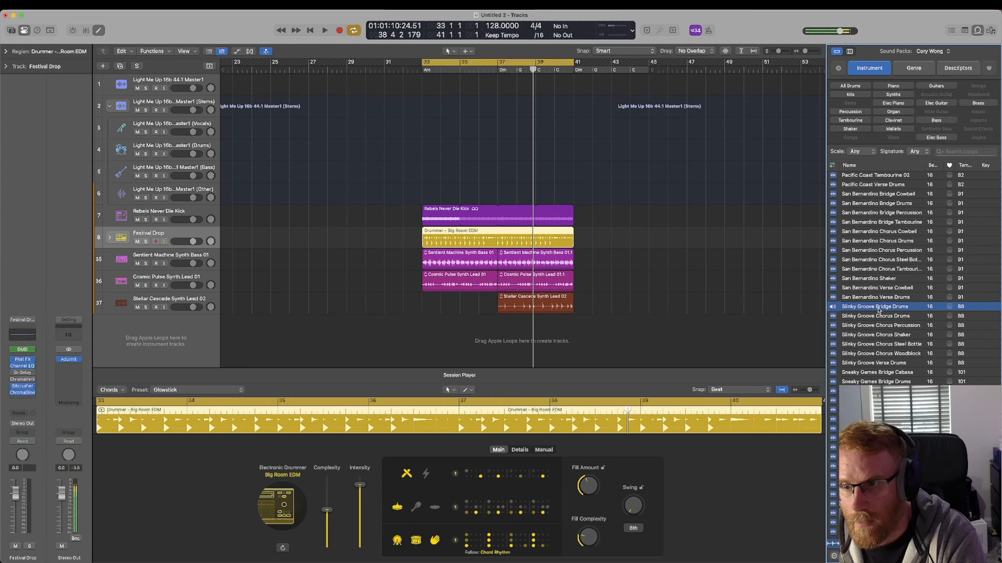
left_click(871, 317)
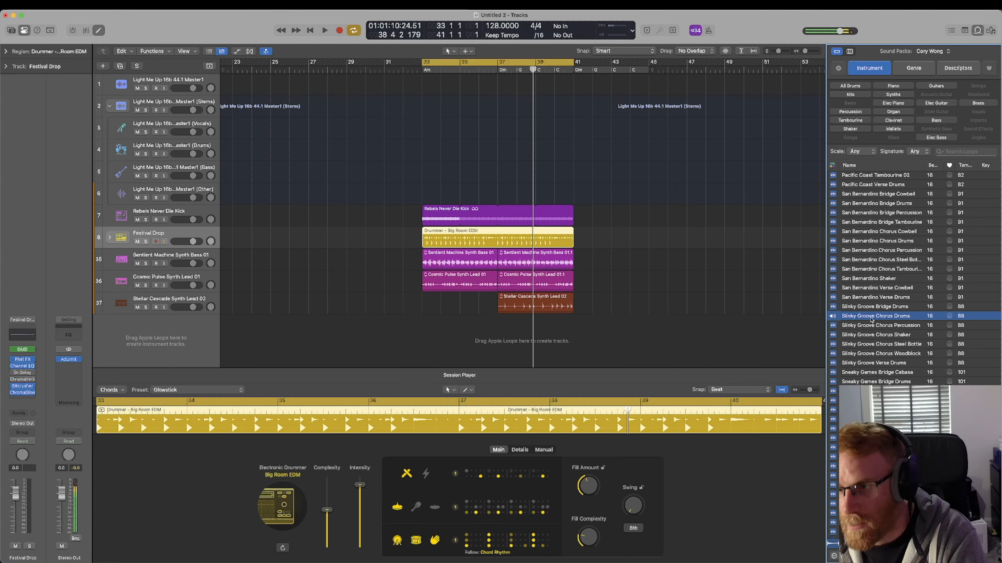
Audition the Sneaky Games and The Pearl percussion loops, including Sneaky Games Chorus Percussion and The Pearl Chorus Tambourine 02
left_click(864, 372)
scroll(870, 311, "down", 5)
left_click(871, 310)
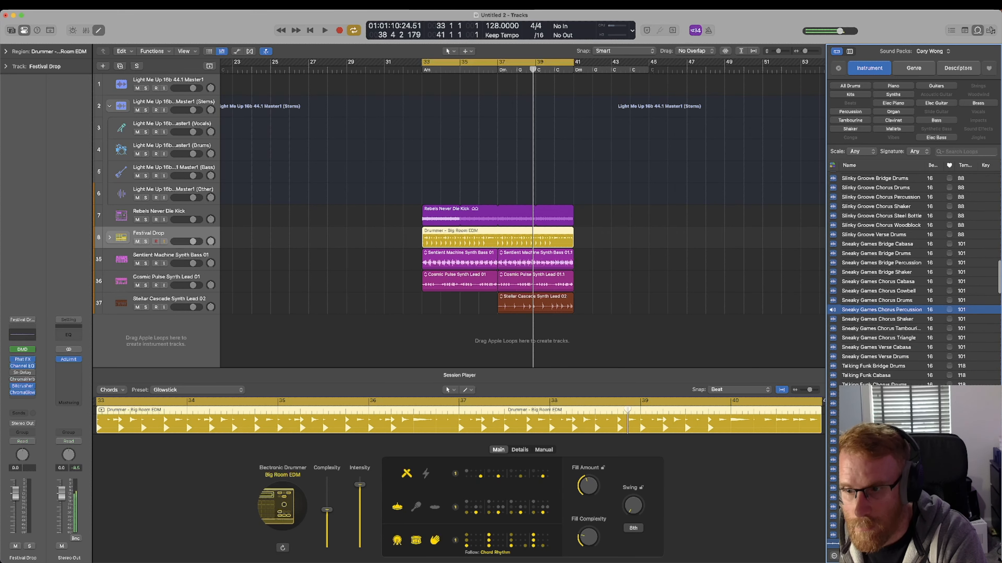
left_click(864, 431)
scroll(865, 431, "down", 5)
left_click(867, 376)
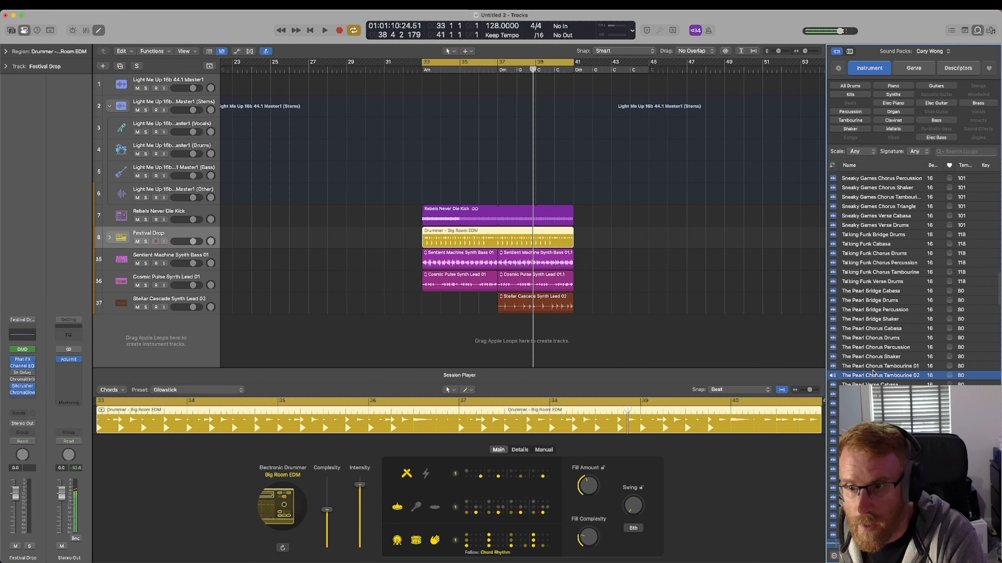
left_click(868, 431)
left_click(868, 470)
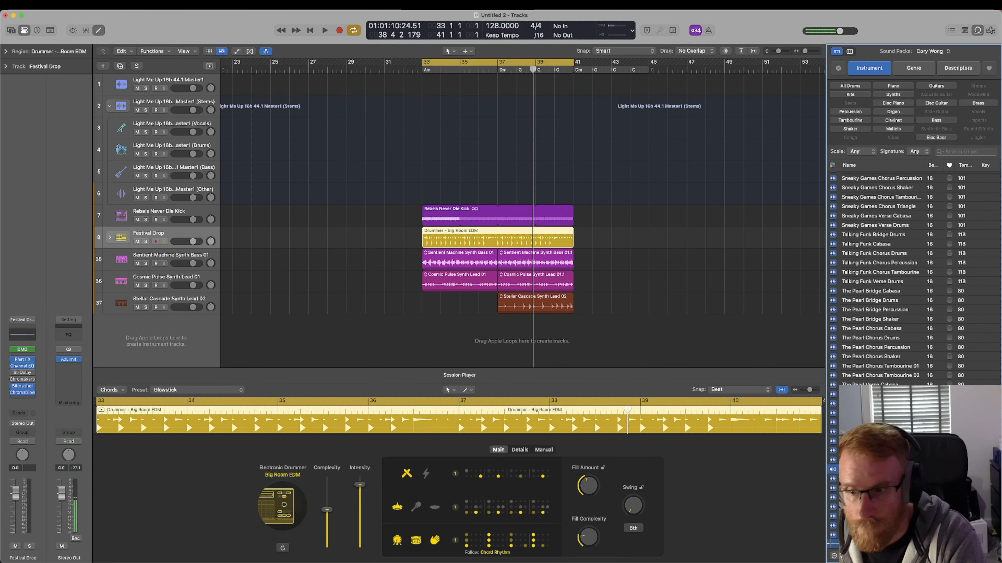
Audition the pitched Blast Chiller loops, including Blast Chiller Bridge Bass and Blast Chiller Chorus Bubble Guitar
scroll(868, 469, "down", 5)
left_click(867, 401)
scroll(867, 402, "down", 5)
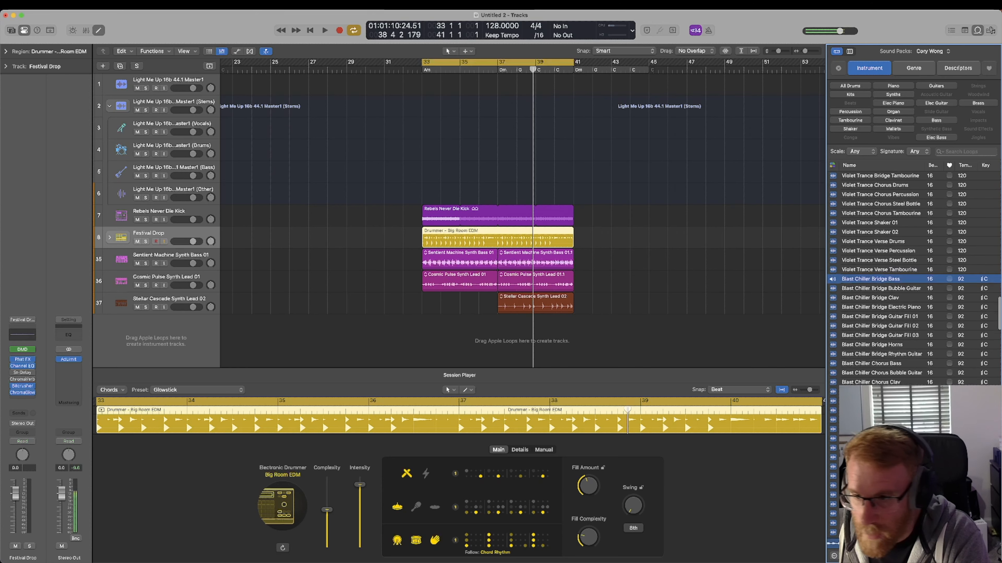
scroll(868, 291, "down", 5)
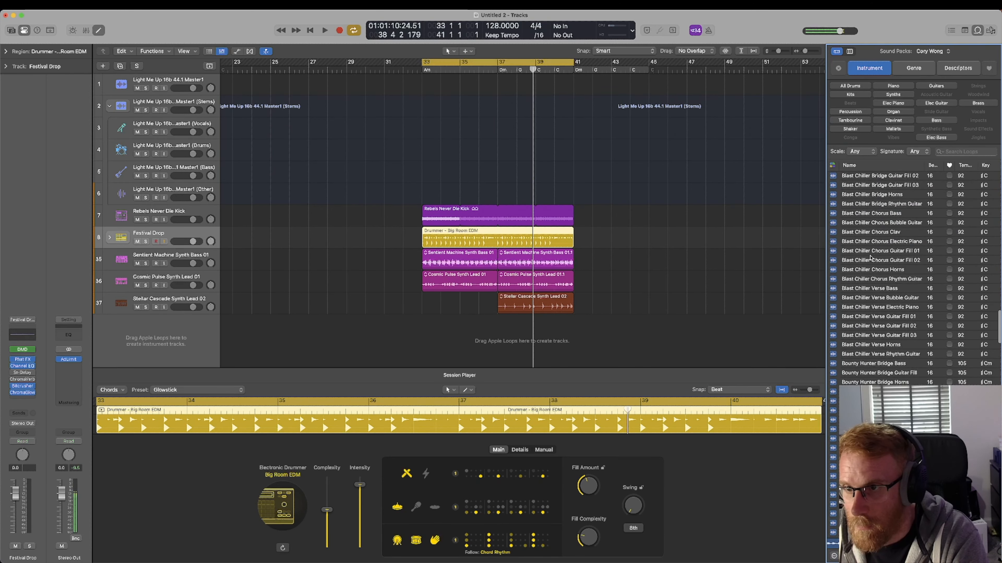
scroll(868, 290, "up", 3)
left_click(876, 303)
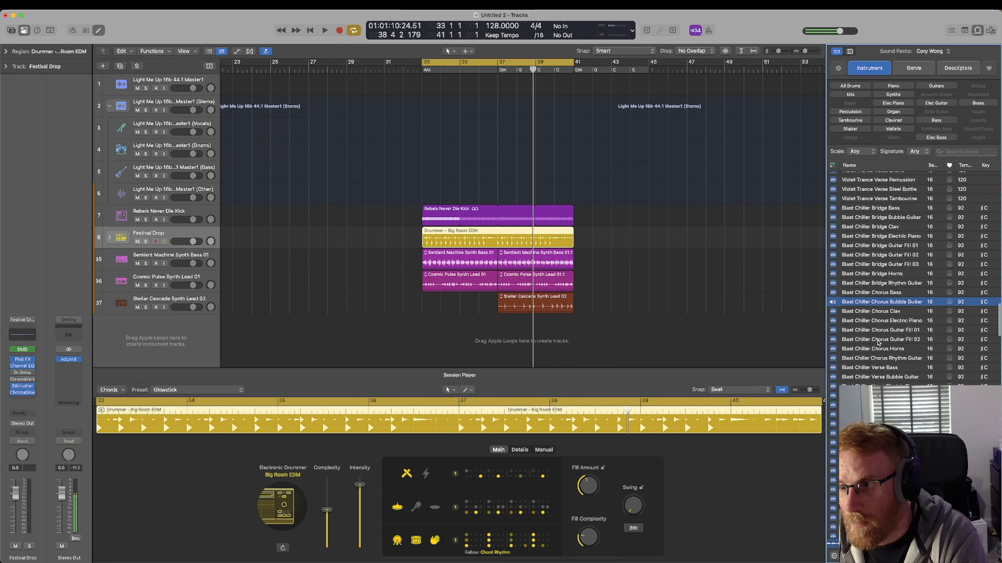
Audition Slinky Groove horn and guitar loops, including Bridge Horns, Chorus Guitar Stab and Verse Guitar Fill 02, with a brief project playback
scroll(875, 342, "down", 5)
left_click(871, 302)
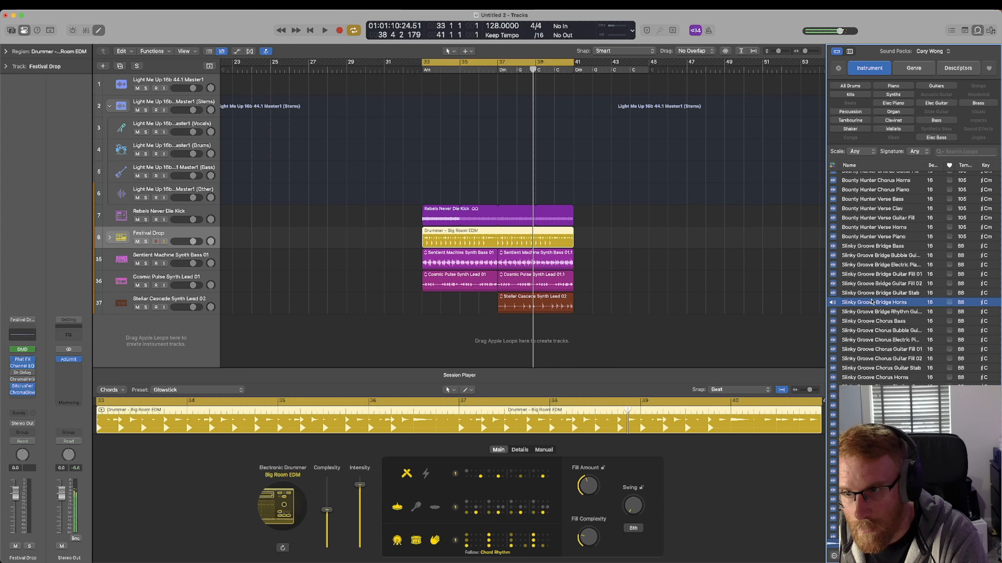
left_click(868, 313)
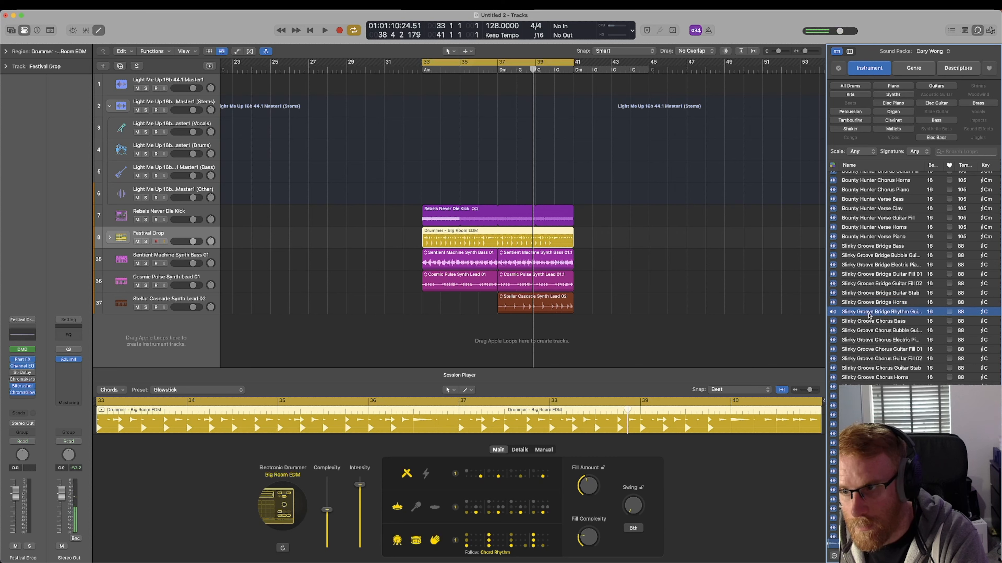
left_click(868, 306)
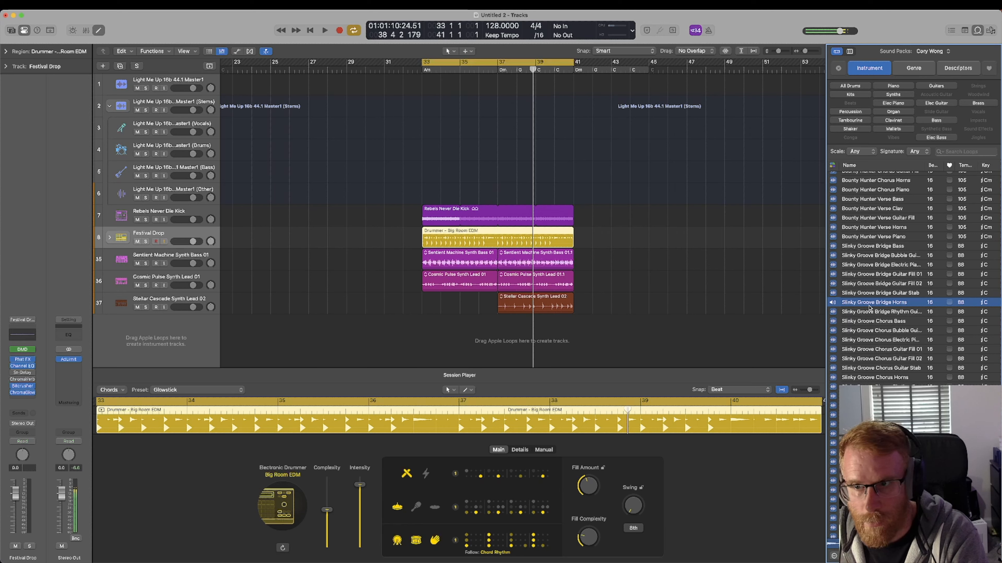
left_click(880, 370)
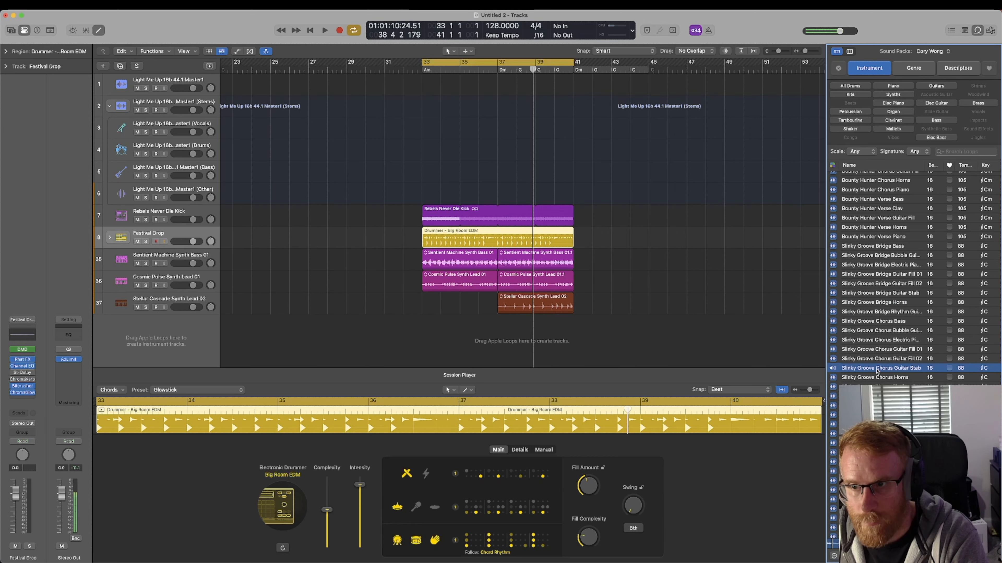
key("space")
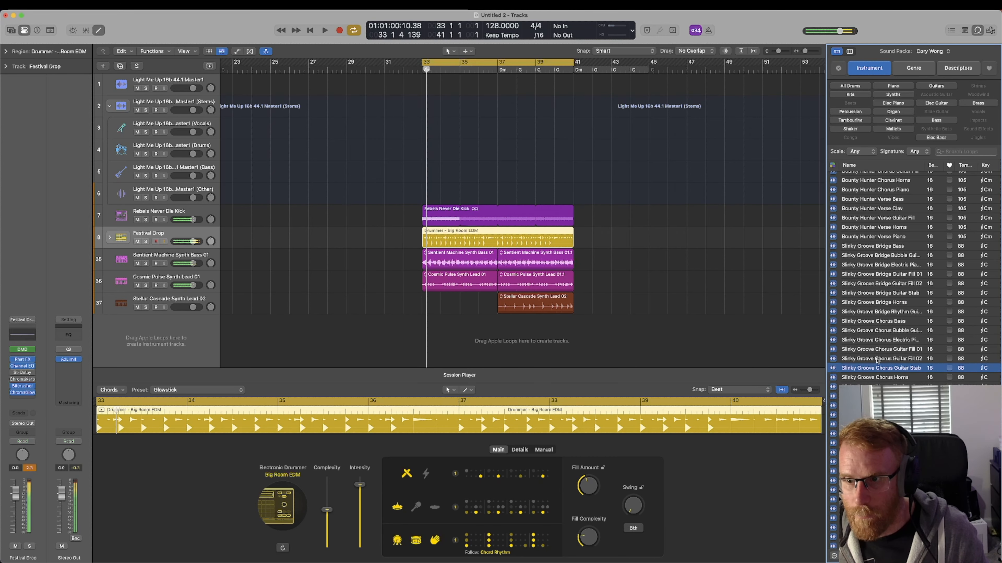
scroll(879, 367, "down", 8)
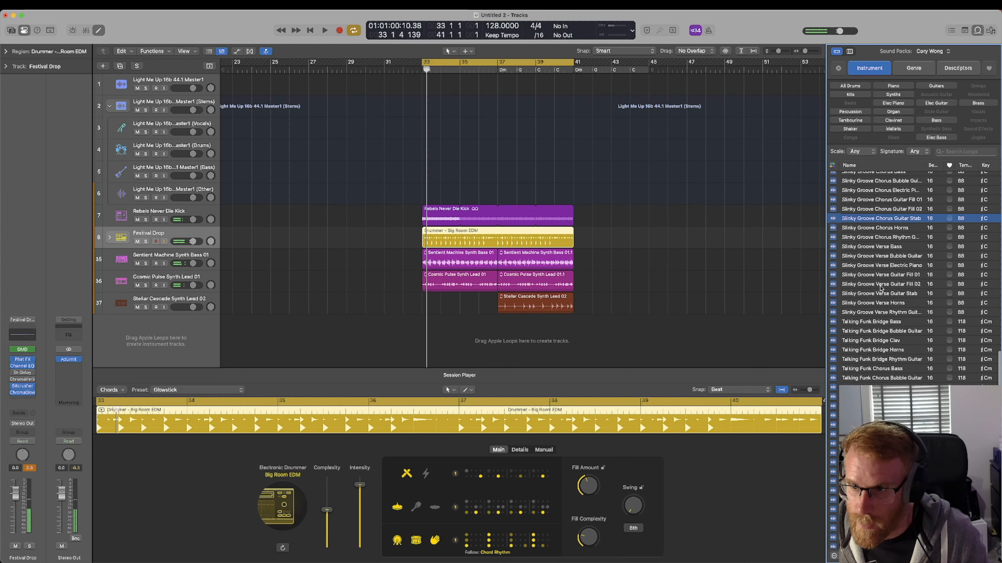
left_click(876, 285)
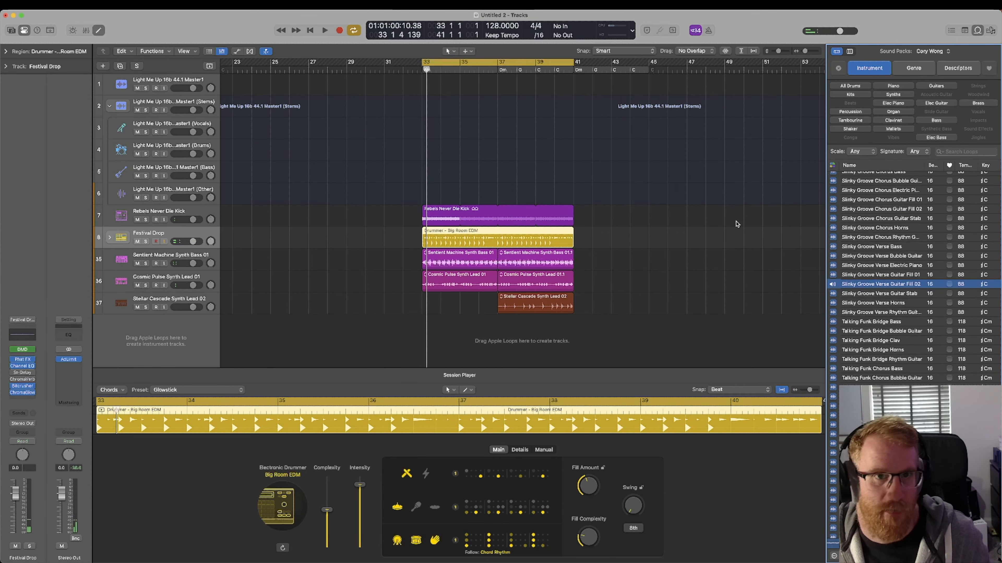
Check the New Producer packs section of the What's new in Logic Pro page in the browser, returning to Logic Pro
key("super+Tab")
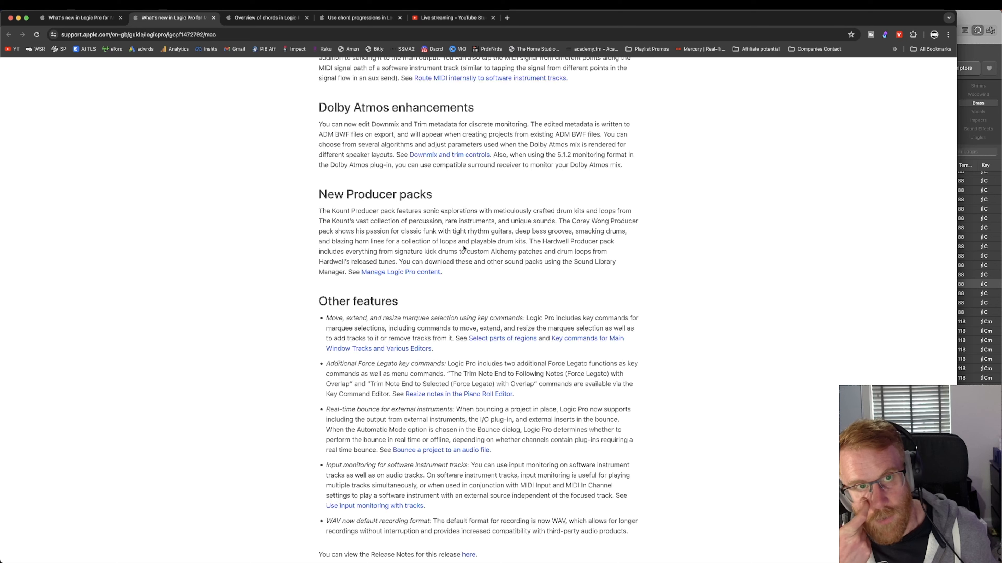
scroll(464, 248, "down", 3)
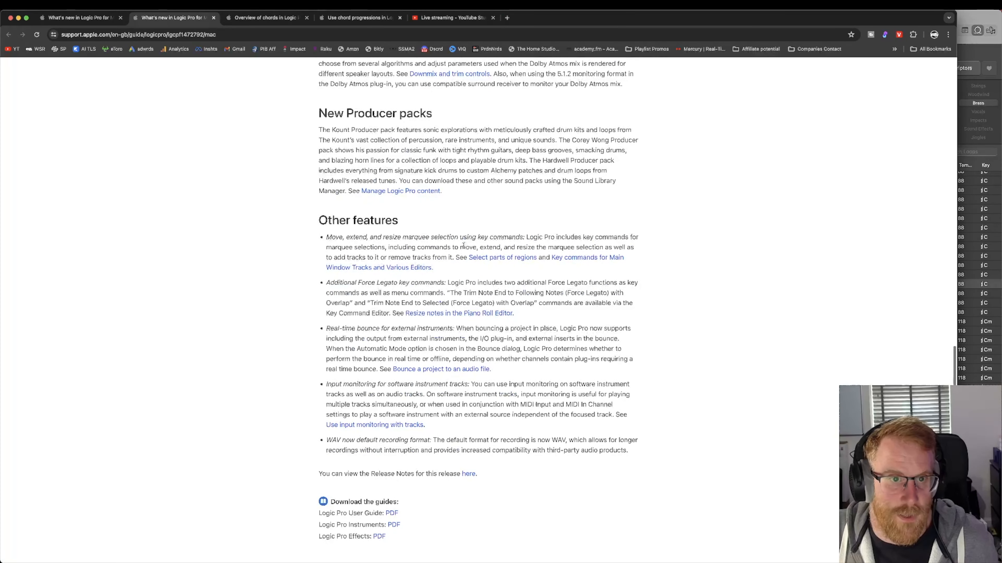
left_click(981, 20)
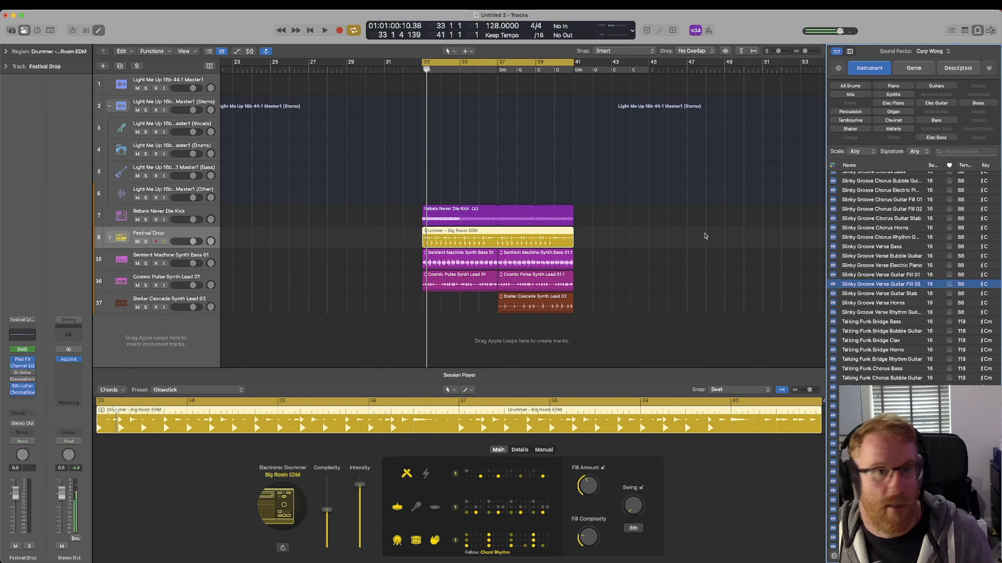
Switch to the browser and read the Other features list, including the note on WAV as the default recording format
key("super+Tab")
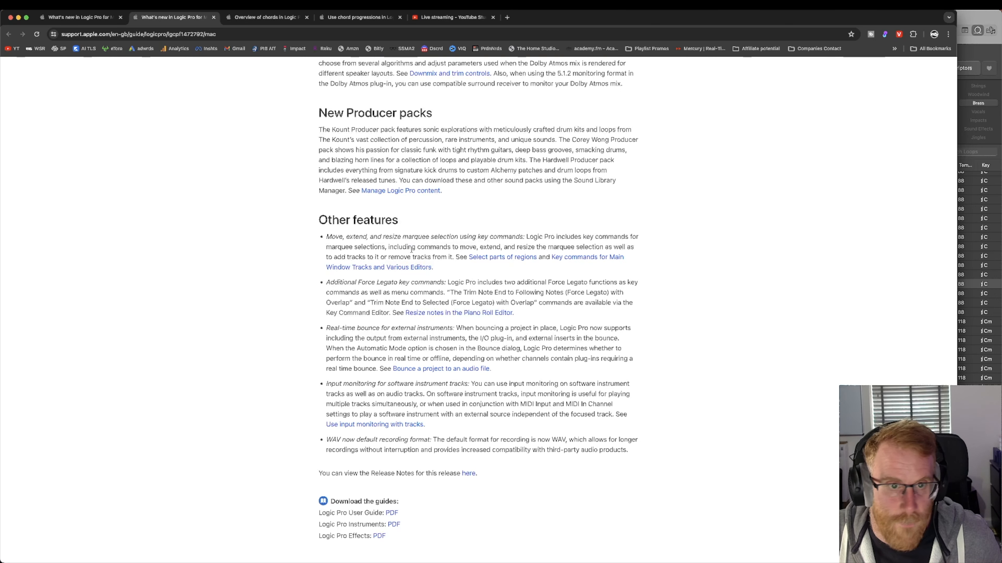
scroll(487, 257, "down", 3)
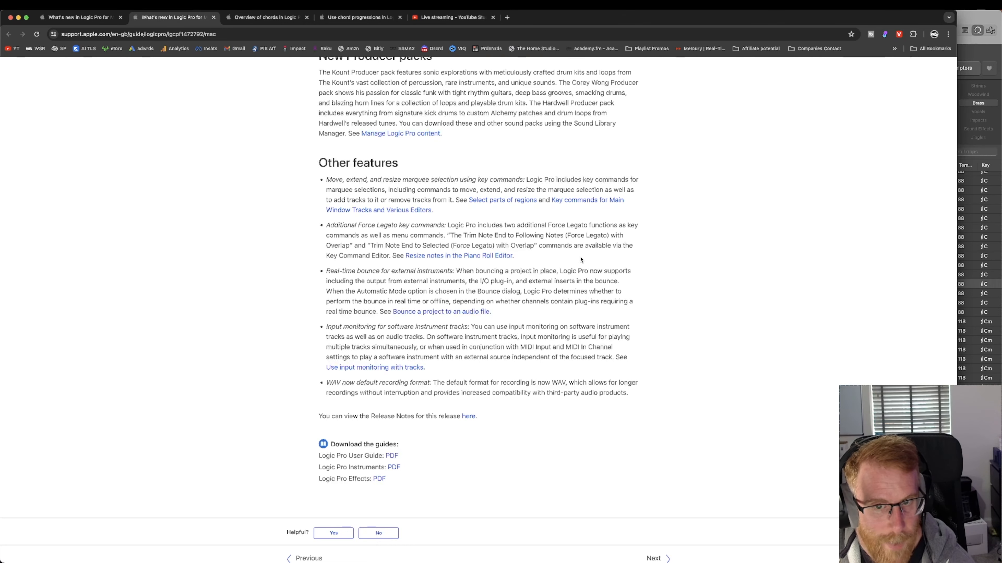
left_click_drag(328, 383, 629, 391)
left_click(629, 391)
Skim the What's new in Logic Pro for Mac 11 page again from its beginning, and switch back to Logic Pro
scroll(629, 392, "up", 20)
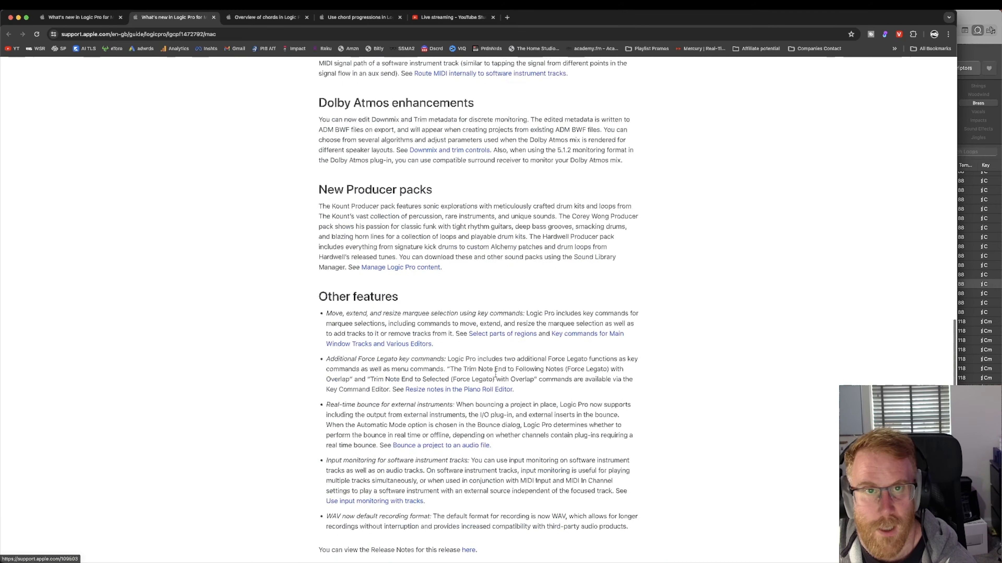
scroll(494, 374, "up", 3)
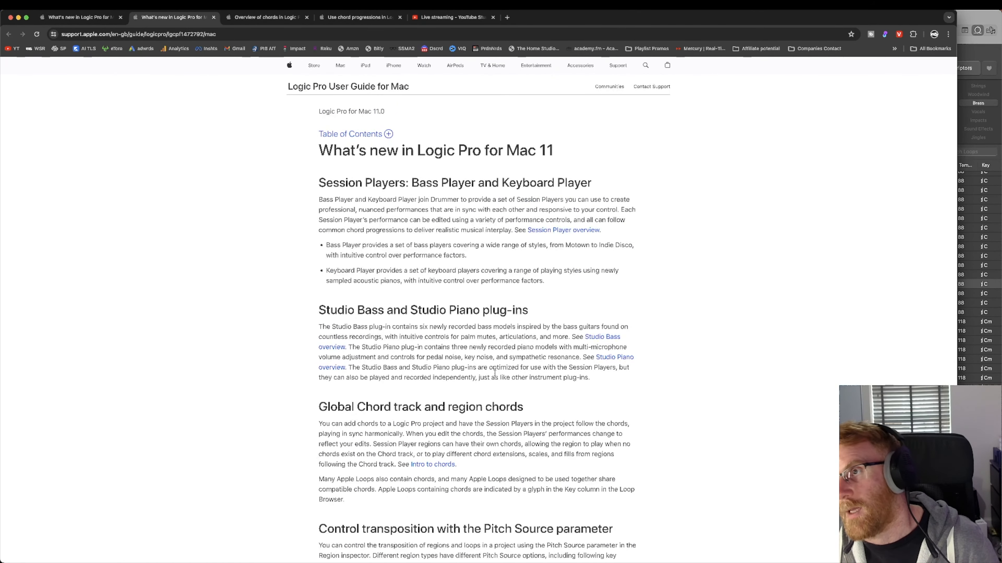
scroll(495, 374, "down", 5)
scroll(494, 375, "up", 5)
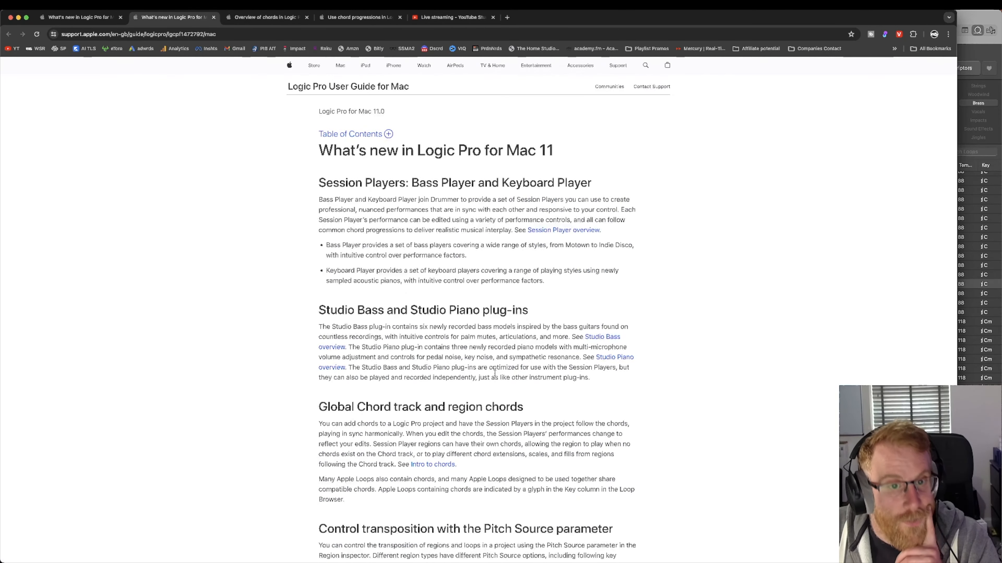
scroll(494, 373, "down", 1)
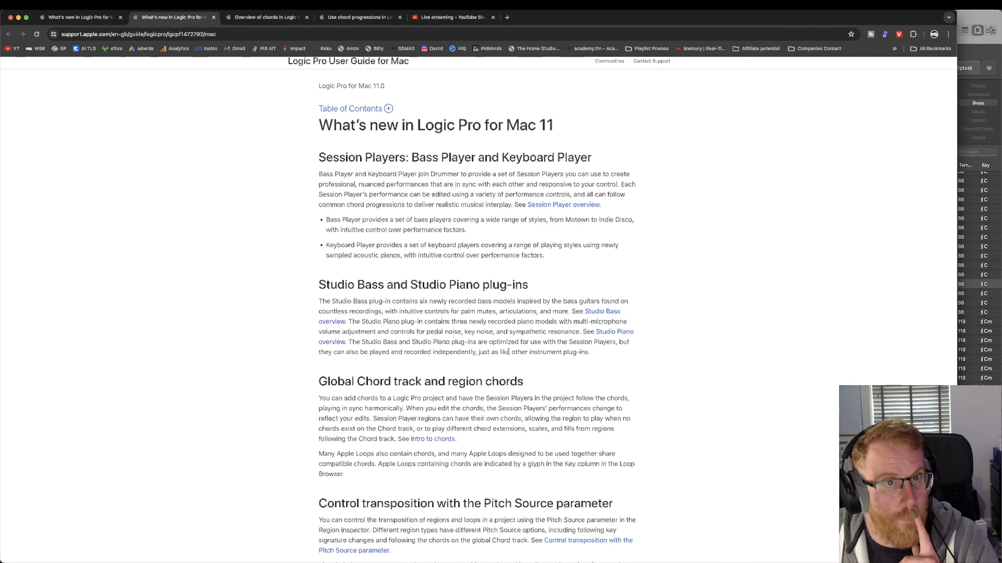
scroll(508, 352, "down", 20)
left_click(966, 17)
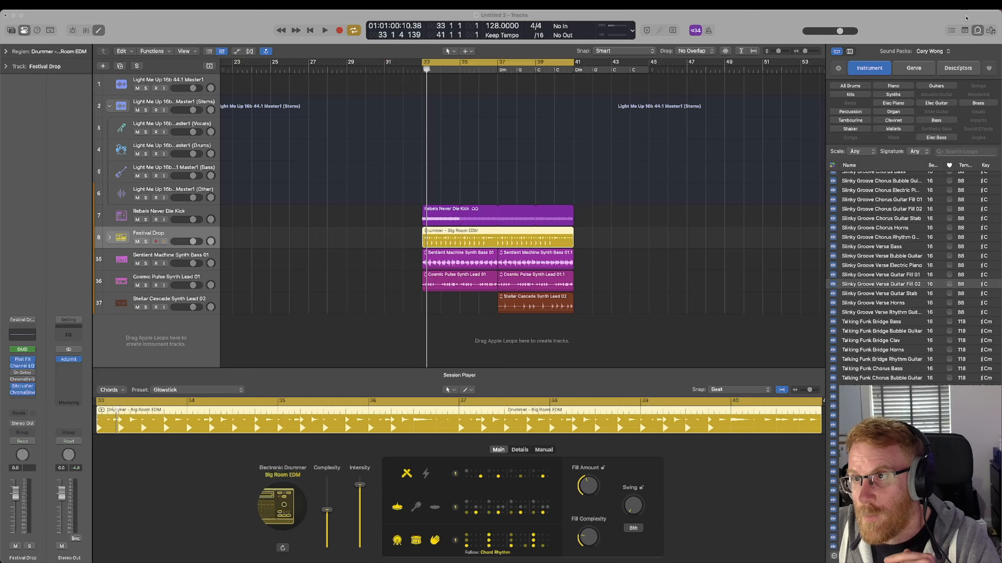